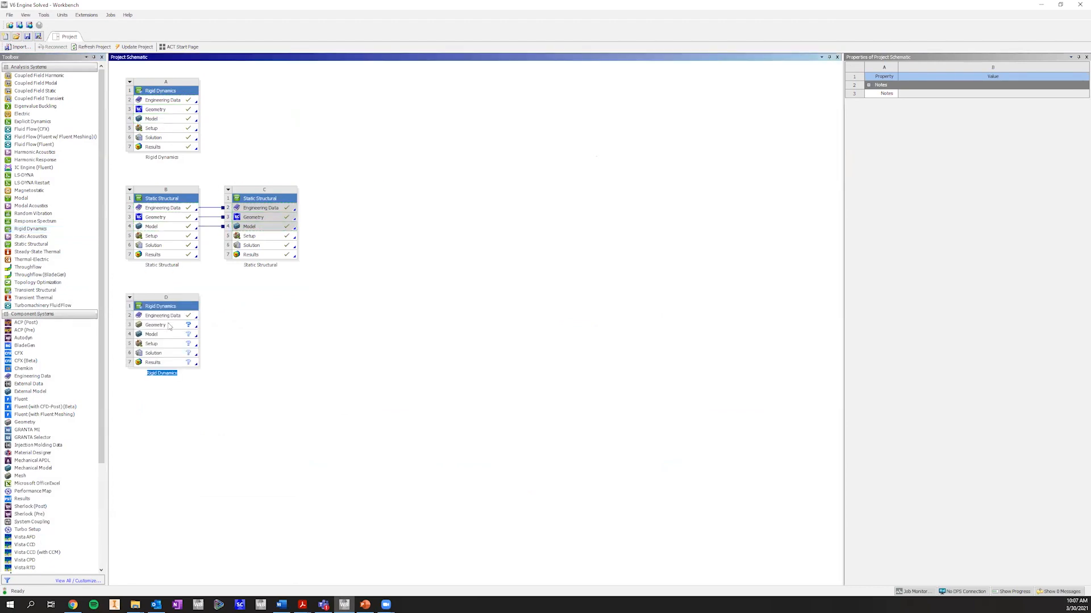
Step: Import V6 Engine.scdoc as the geometry of the new Rigid Dynamics system D and open it in SpaceClaim
click(168, 328)
right_click(169, 328)
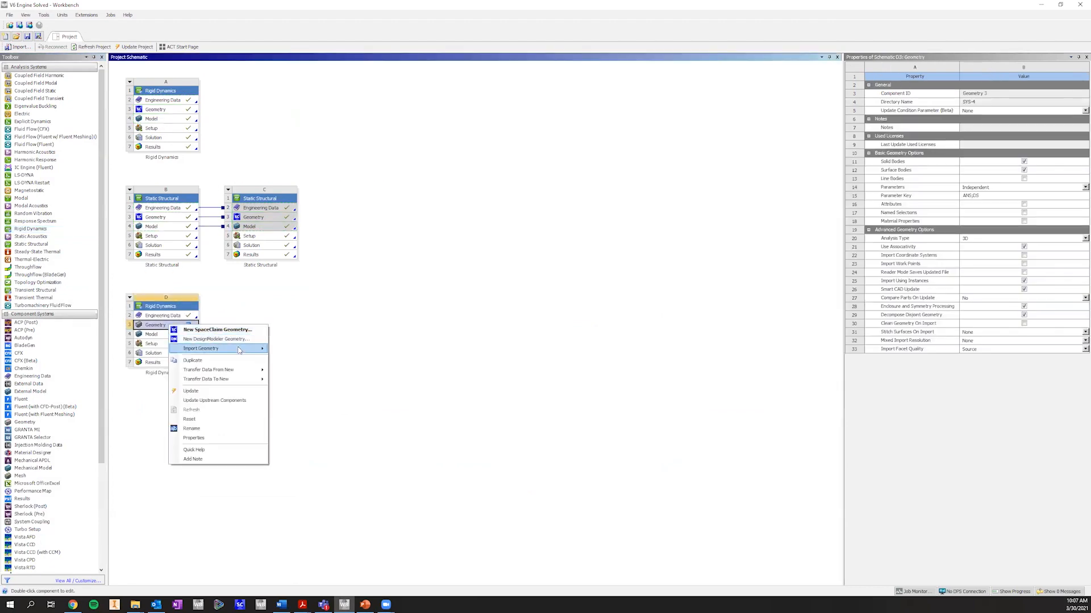
mouse_move(258, 349)
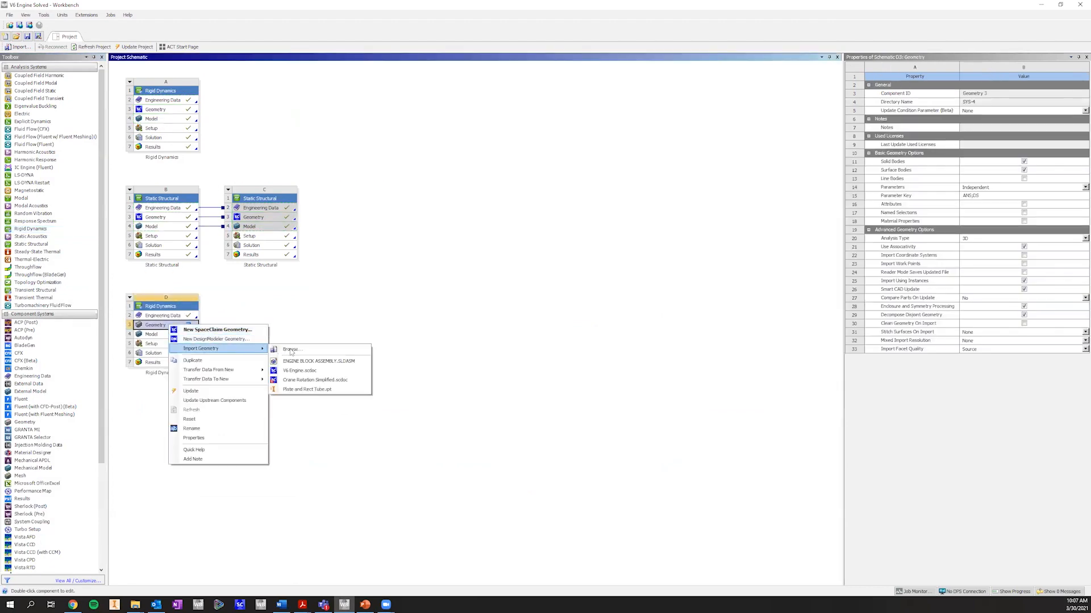
click(313, 371)
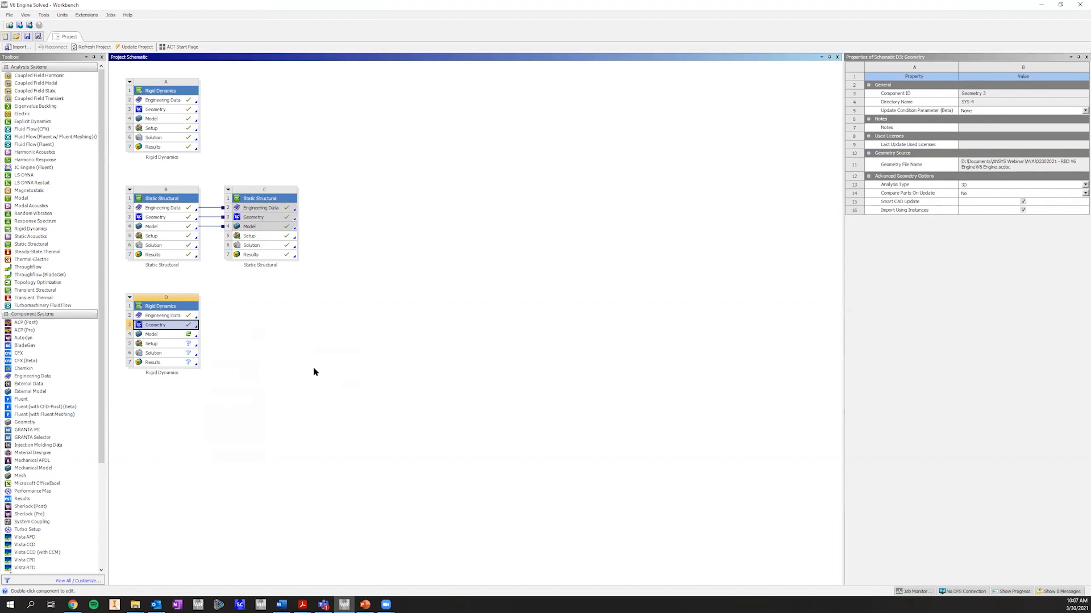
right_click(183, 329)
click(257, 332)
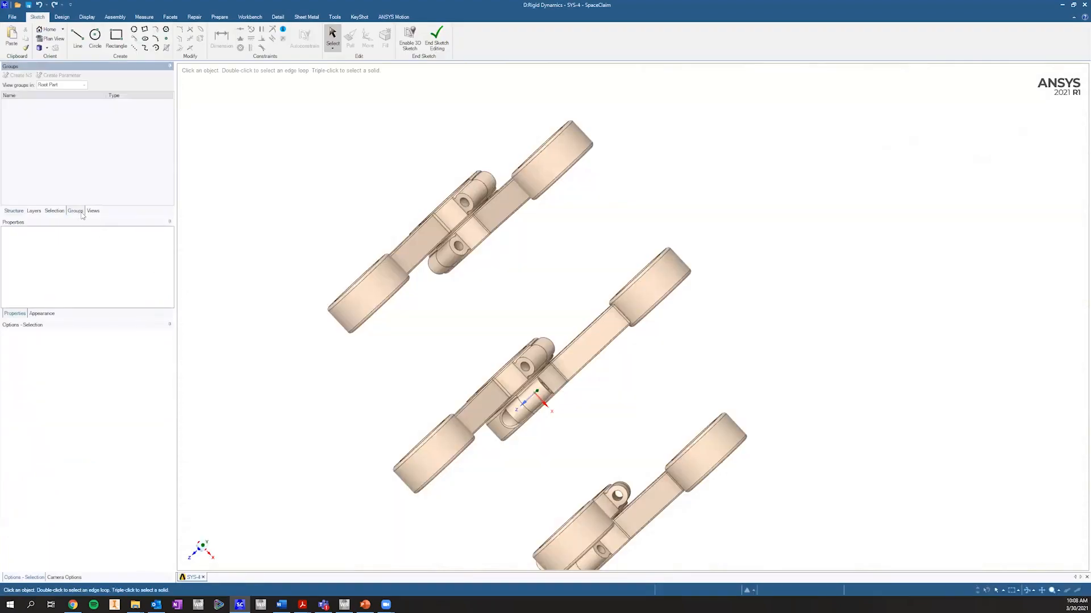
Step: Open the model's structure tree and show all hidden bodies of the V6 Engine assembly
middle_drag(259, 349, 227, 219)
click(15, 211)
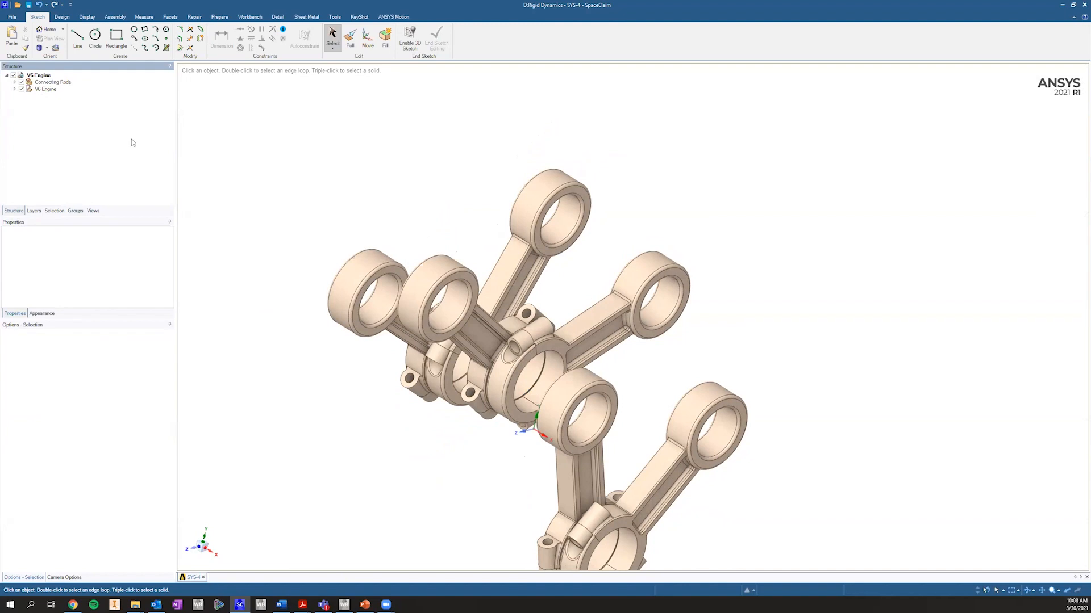
scroll(259, 221, down, 5)
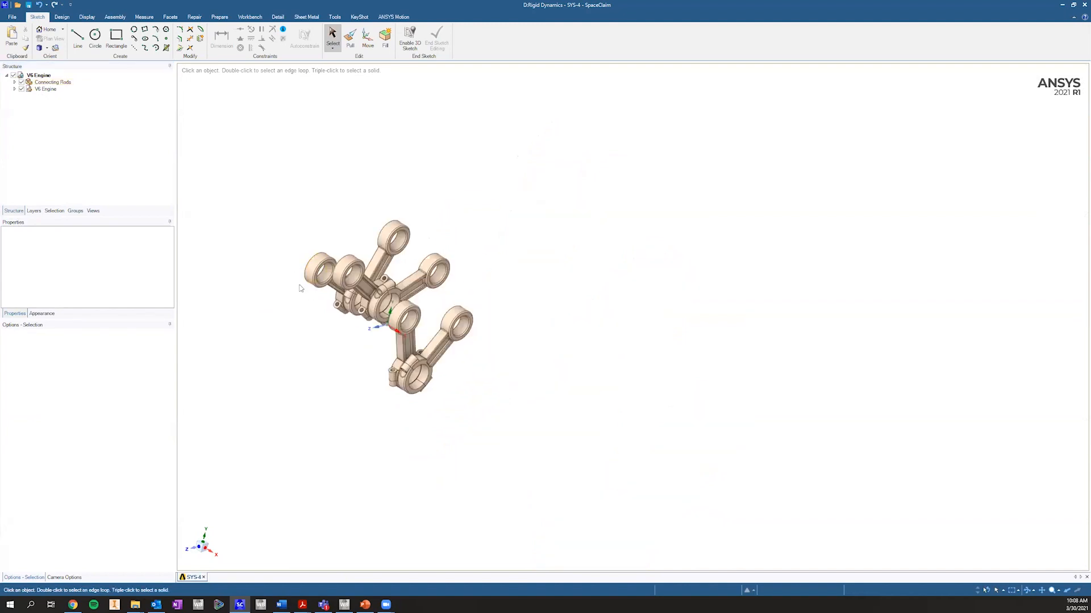
right_click(218, 162)
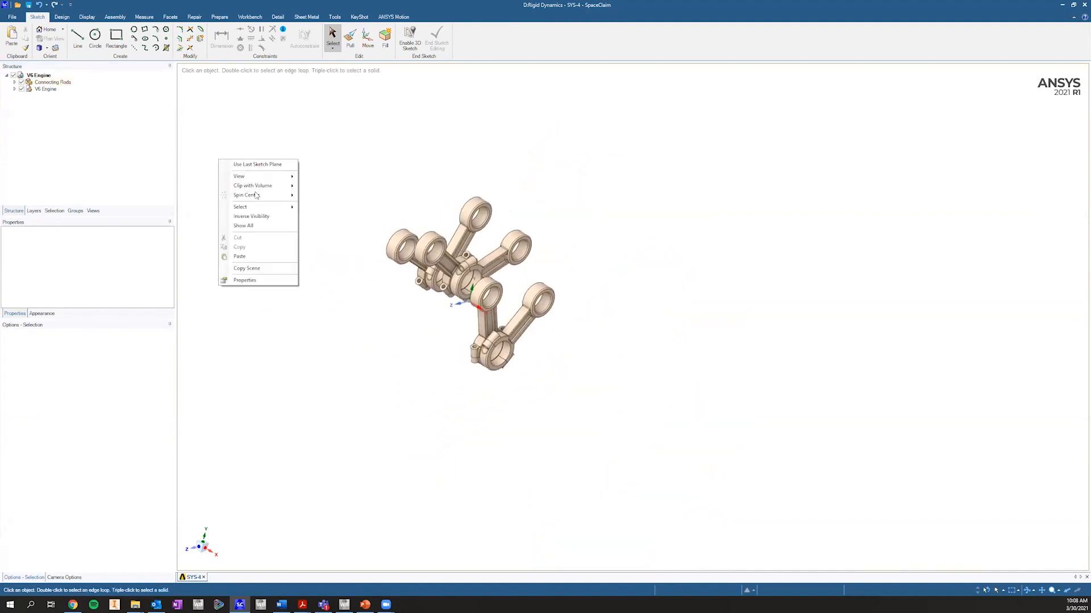
click(259, 224)
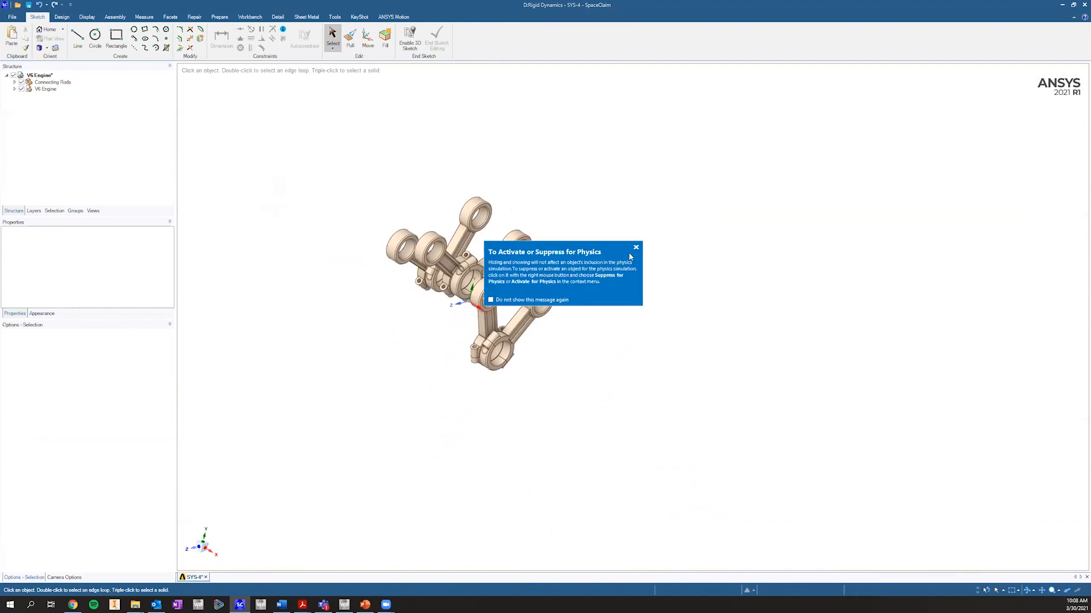
click(636, 247)
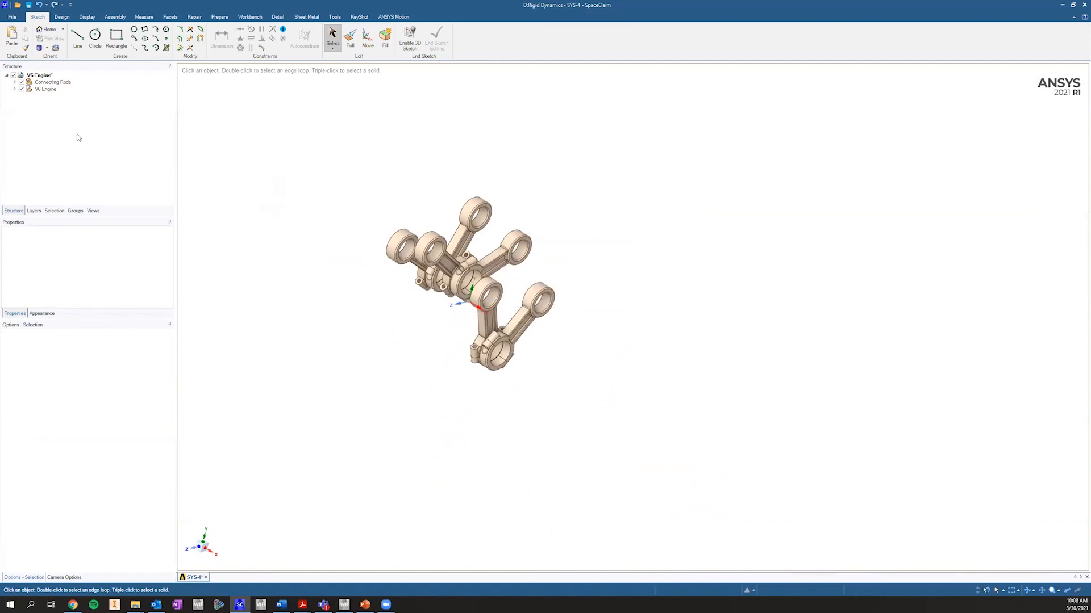
Step: Examine the rods and caps in the Connecting Rods component and check the V6 Engine component for bodies
click(15, 83)
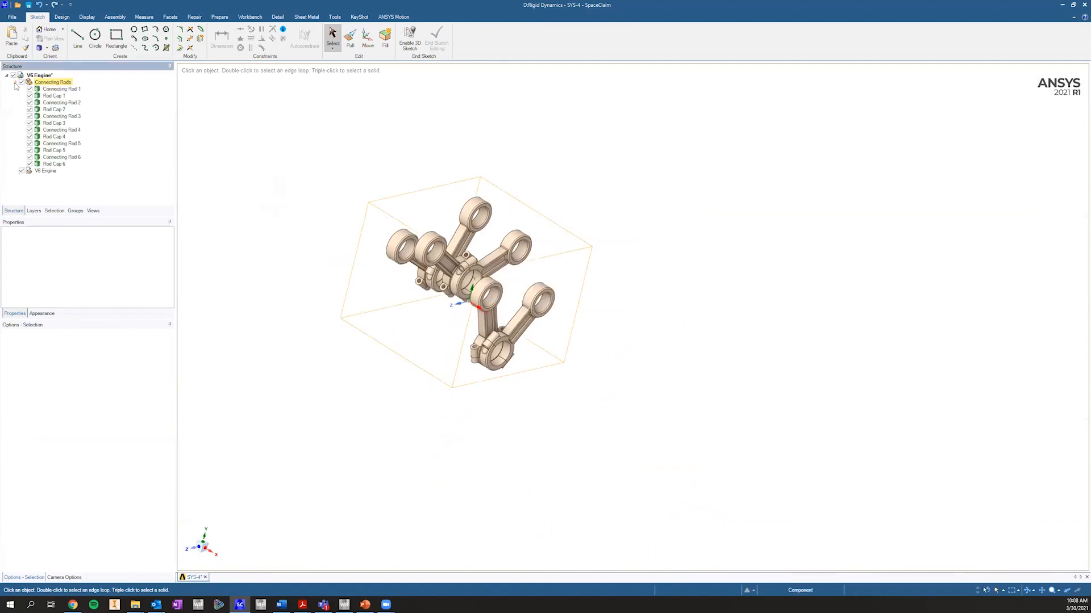
click(54, 164)
shift+click(59, 89)
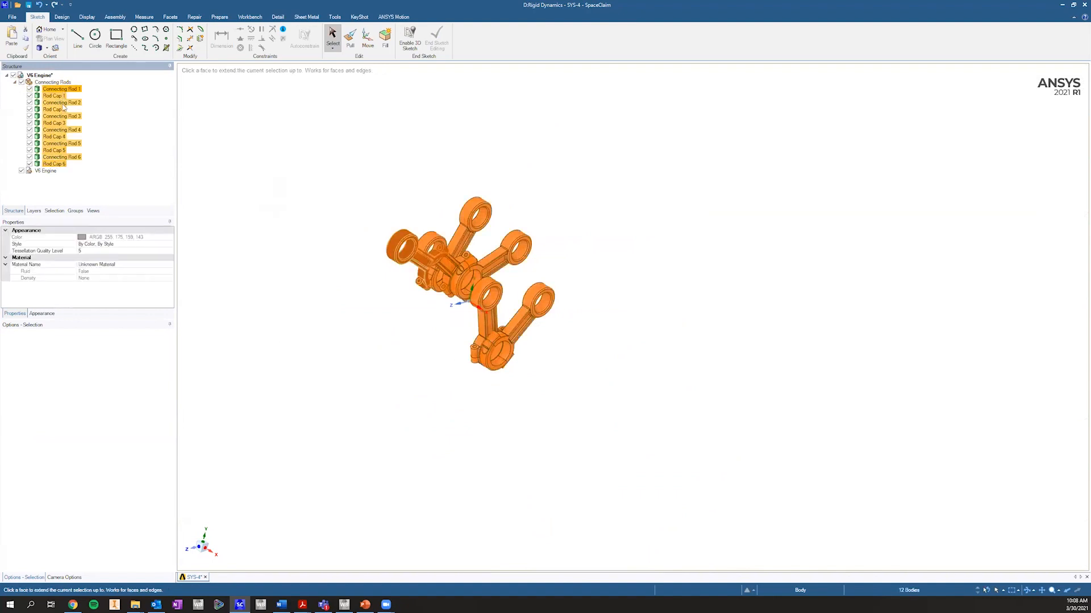
click(47, 171)
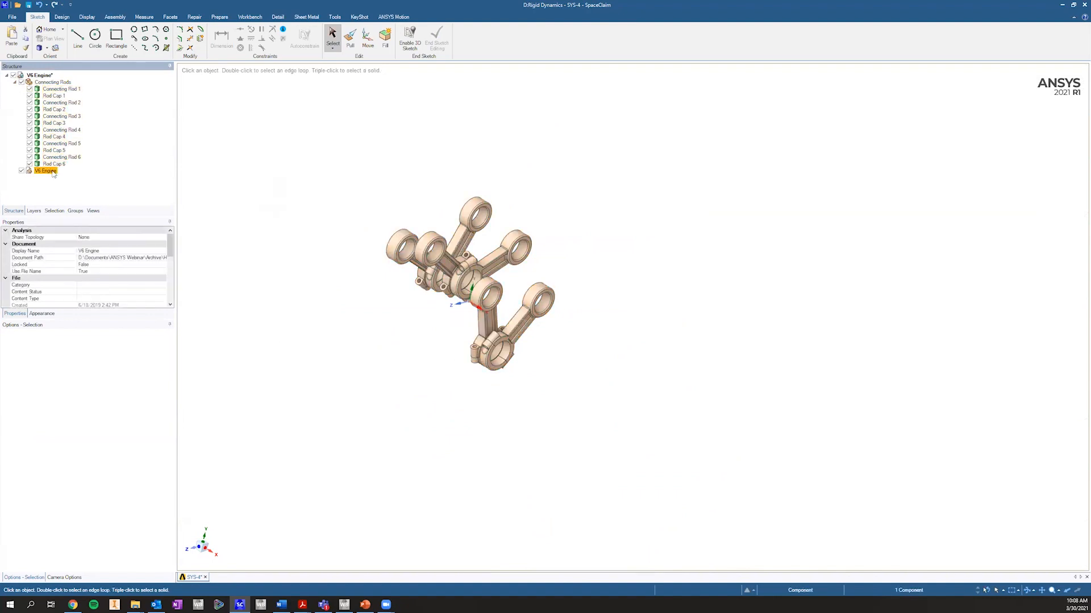
click(60, 89)
shift+click(51, 164)
right_click(45, 171)
key(Escape)
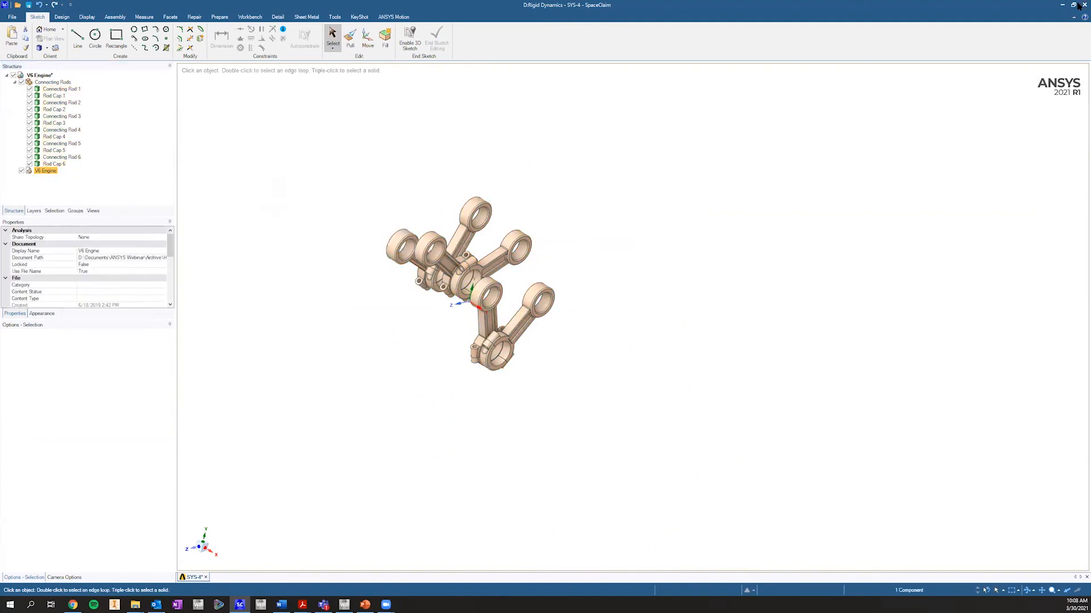
Step: Return to the Workbench project and duplicate the solved Rigid Dynamics system A
key(ctrl+s)
key(alt+Tab)
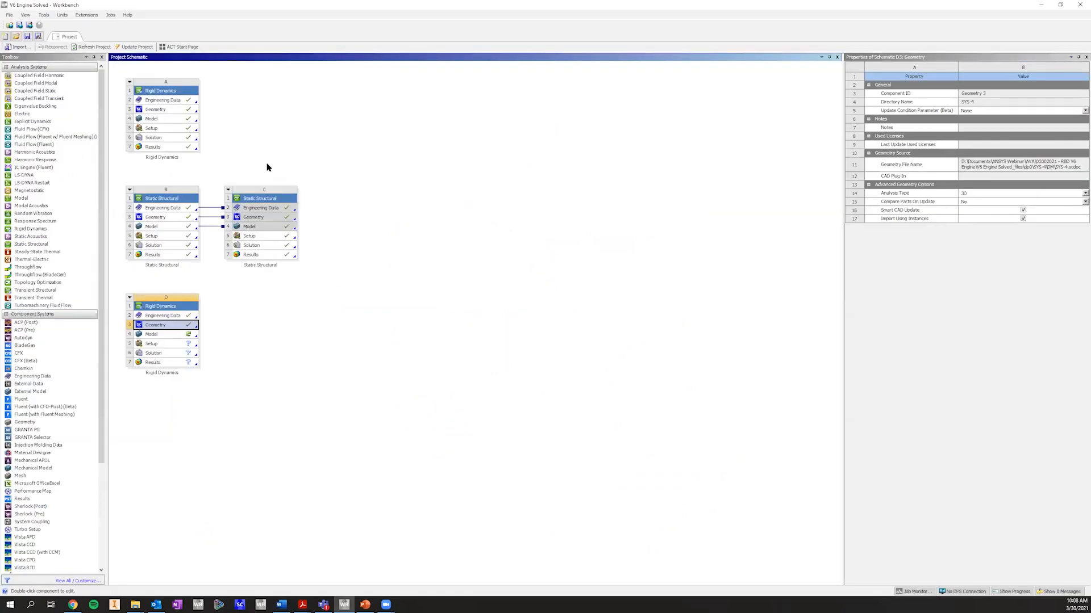
click(129, 83)
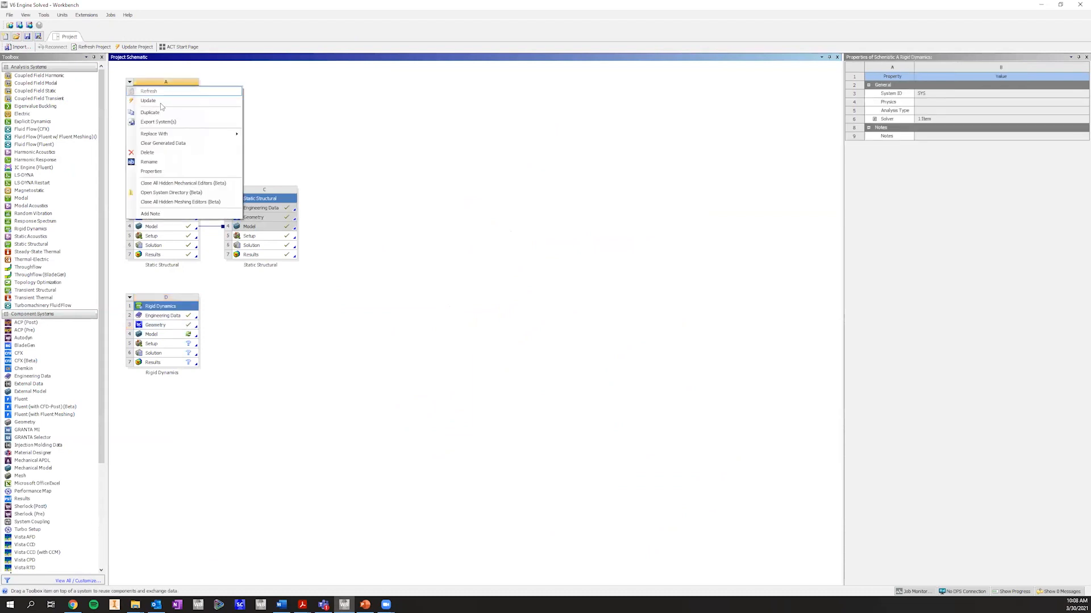
click(177, 116)
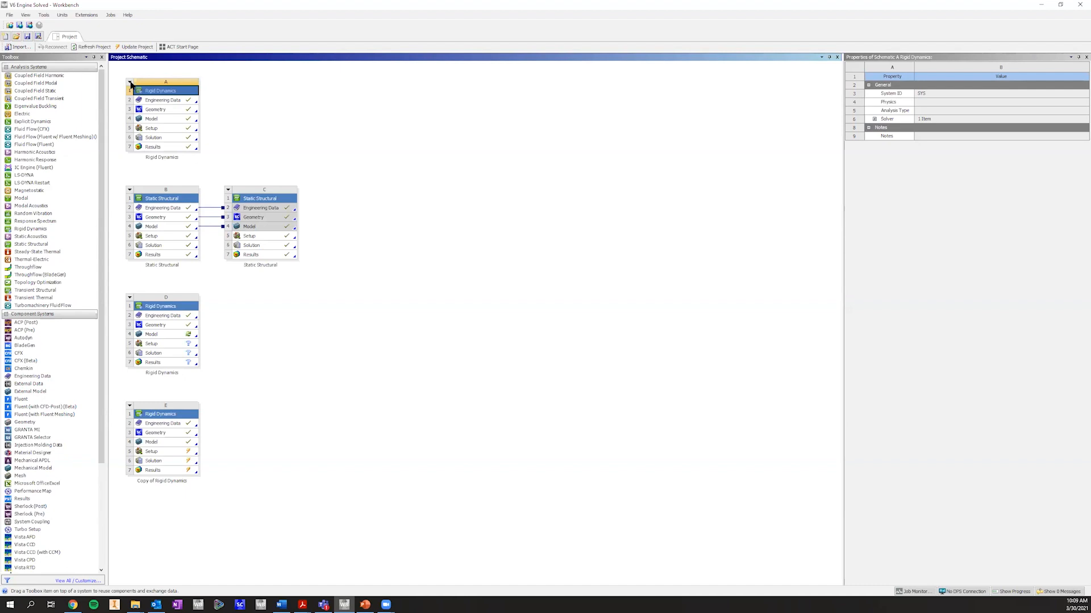
Step: Delete the unsolved Rigid Dynamics system D from the project schematic, accepting the loss of its unshared data
click(130, 301)
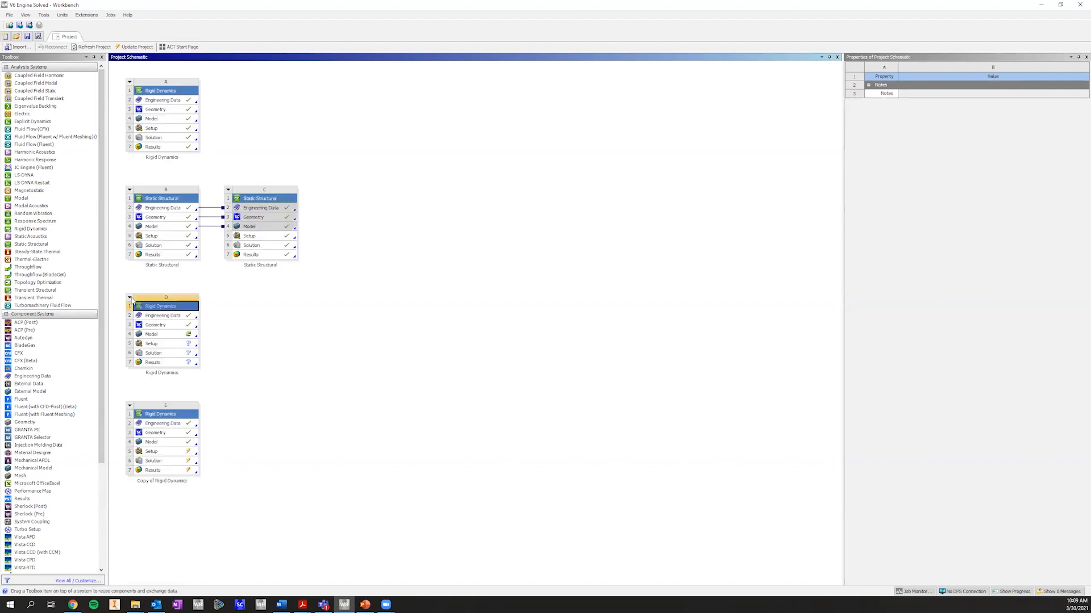
click(129, 299)
click(238, 367)
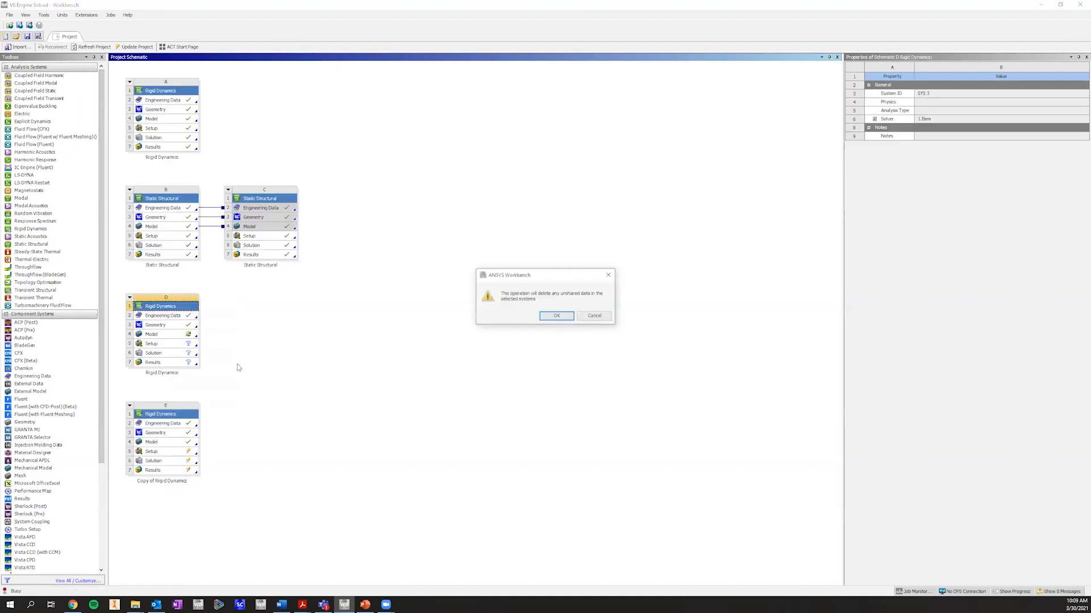
click(554, 322)
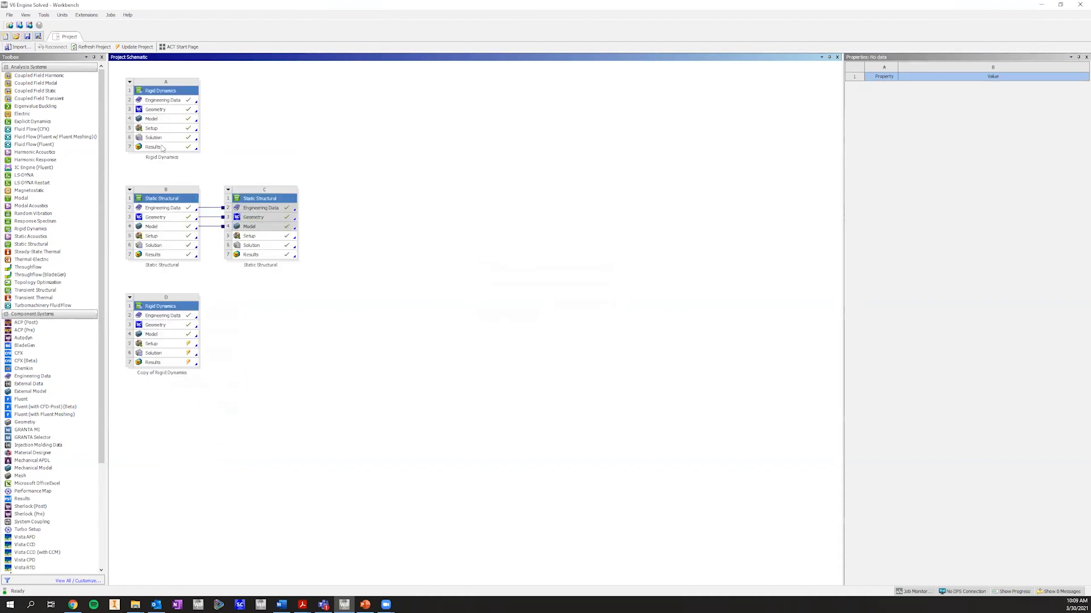
Step: Reset the Model cell of the Copy of Rigid Dynamics system to clear its local and generated data
click(167, 324)
click(167, 335)
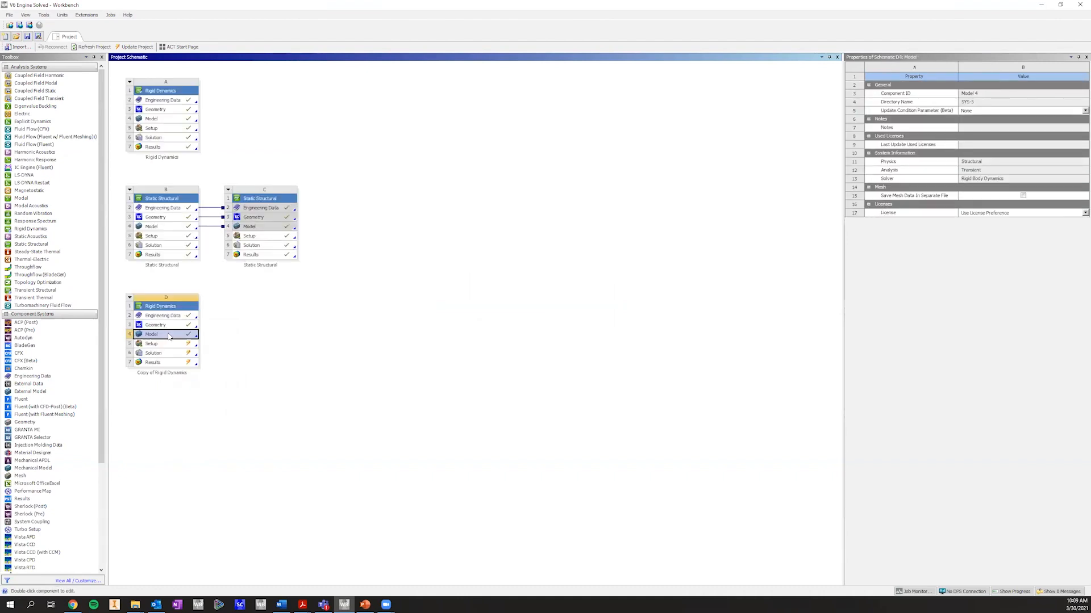
right_click(169, 337)
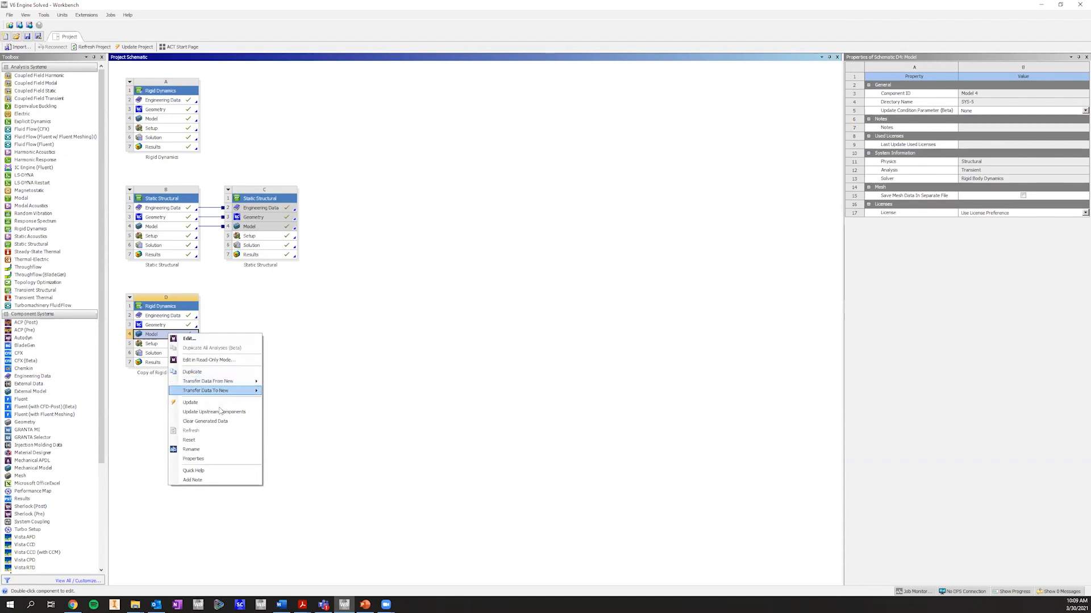
click(221, 440)
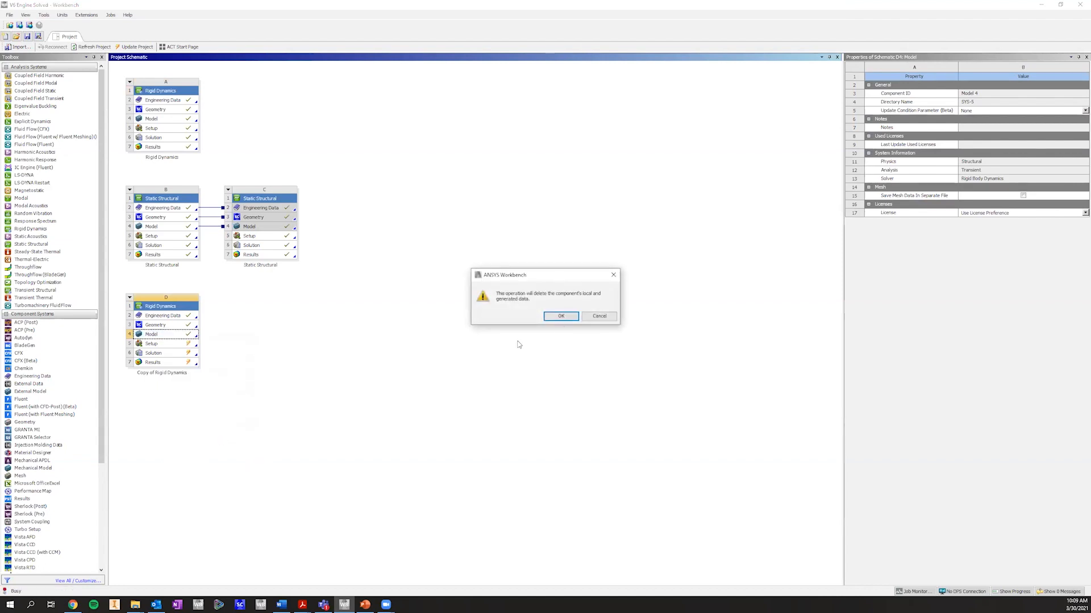
key(Return)
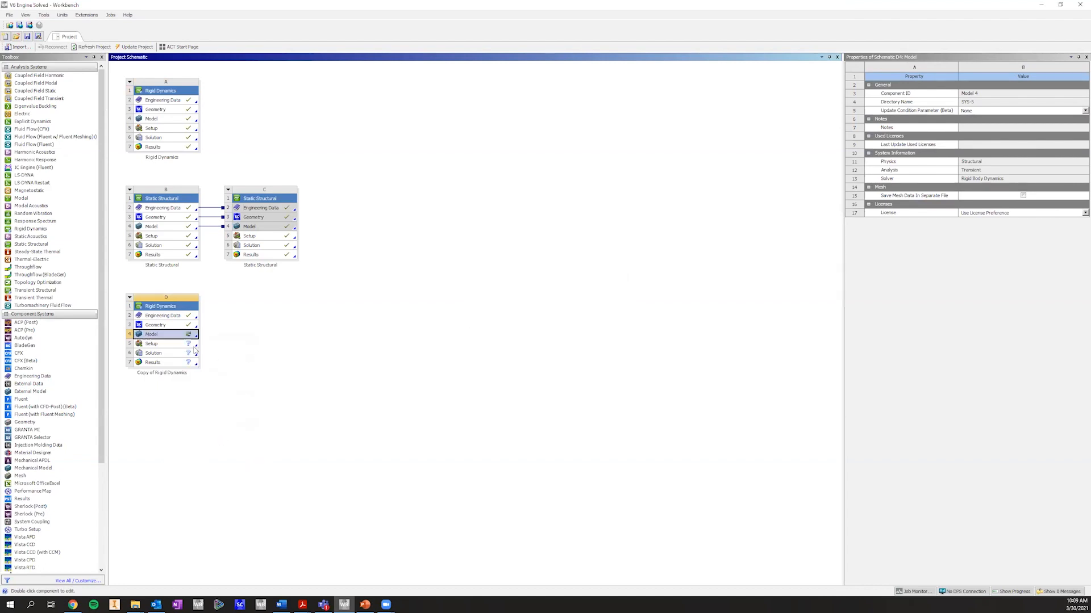
Step: Open the copied system's geometry in SpaceClaim and delete all three named selections for the rods, pistons and crankshaft
right_click(182, 328)
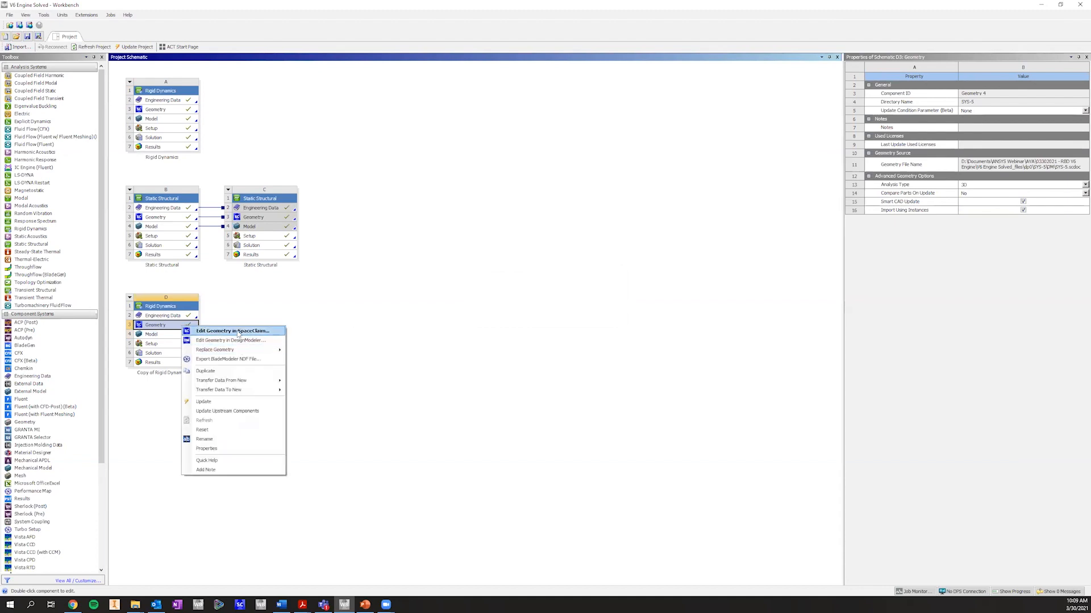
click(238, 332)
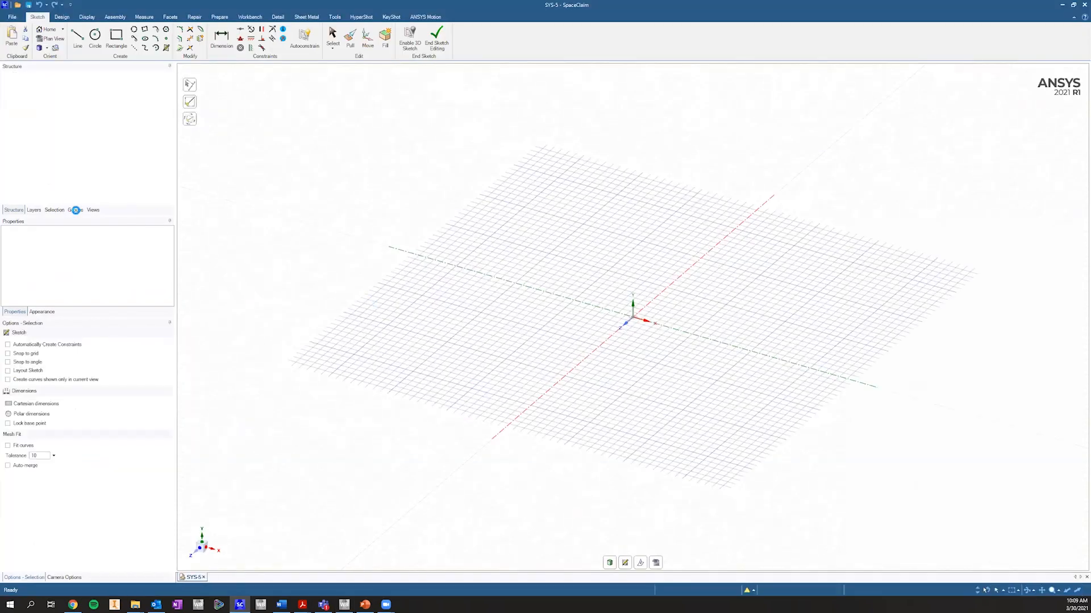
click(75, 210)
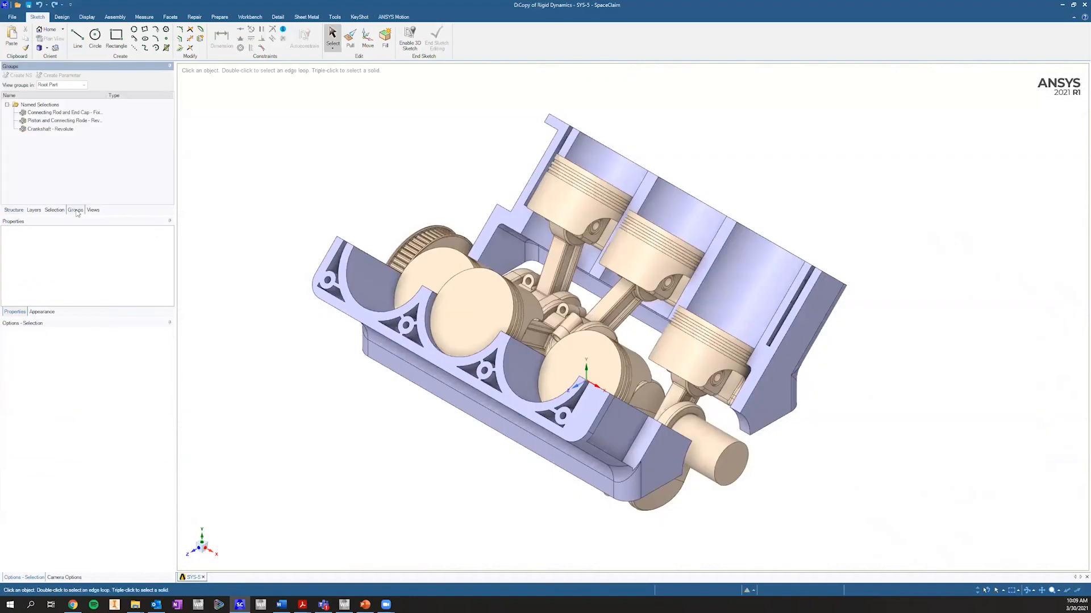
click(54, 112)
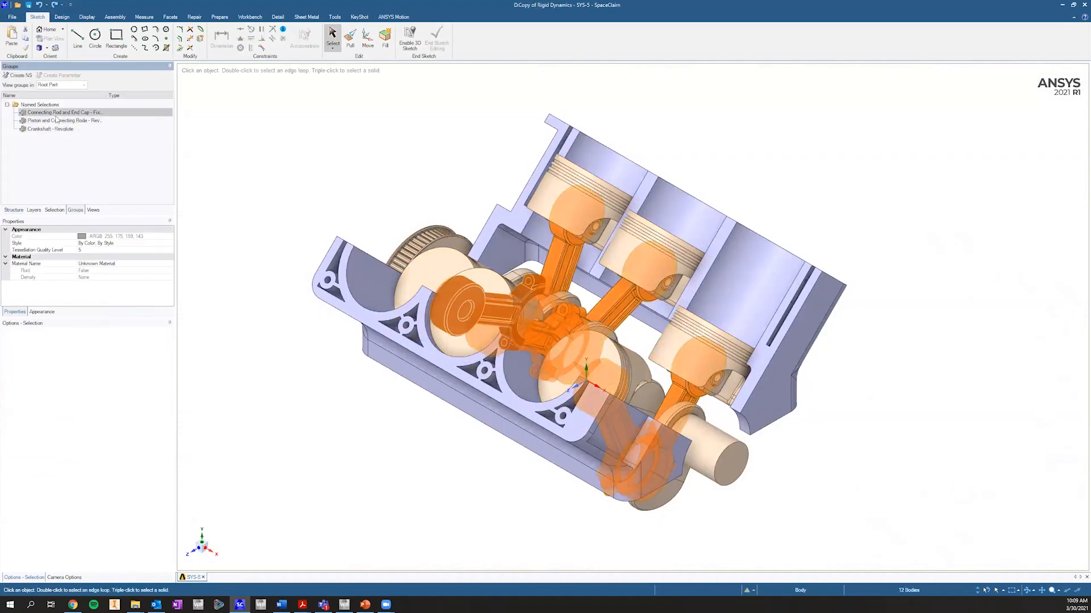
shift+click(82, 129)
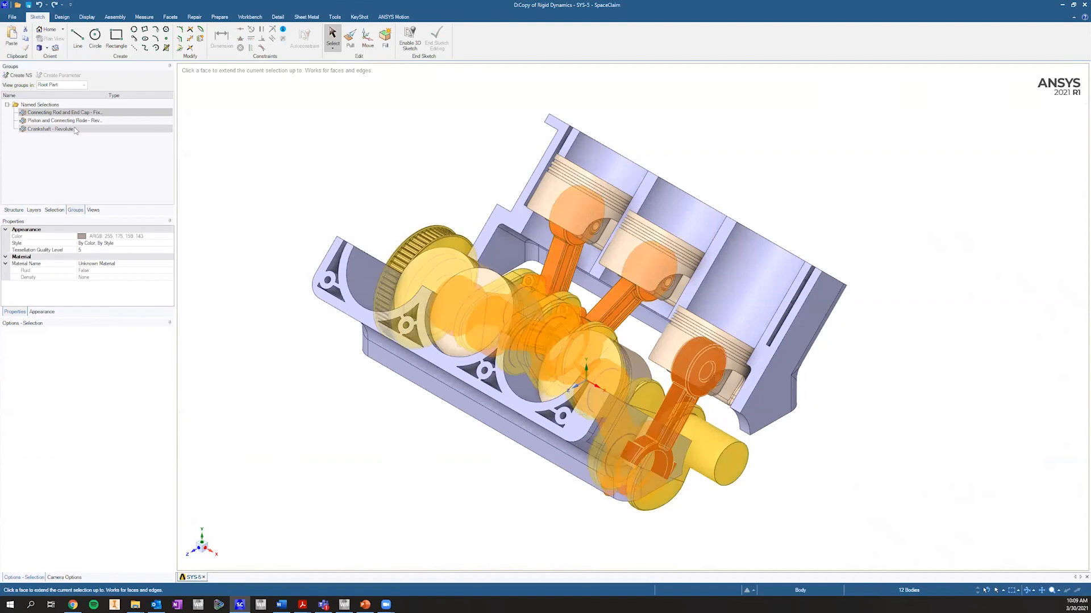
right_click(79, 129)
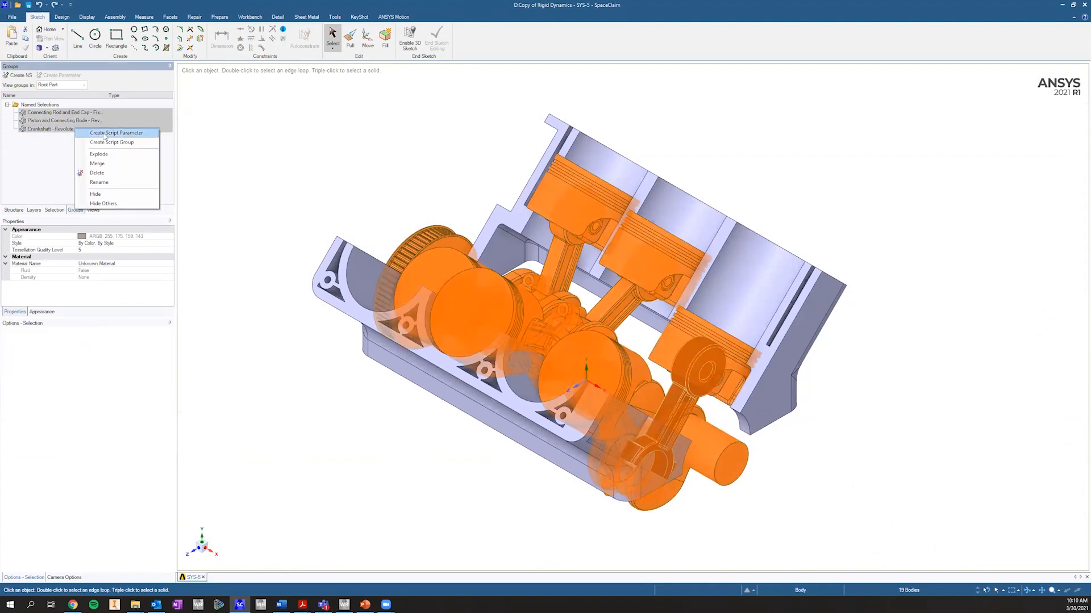
click(125, 173)
click(22, 212)
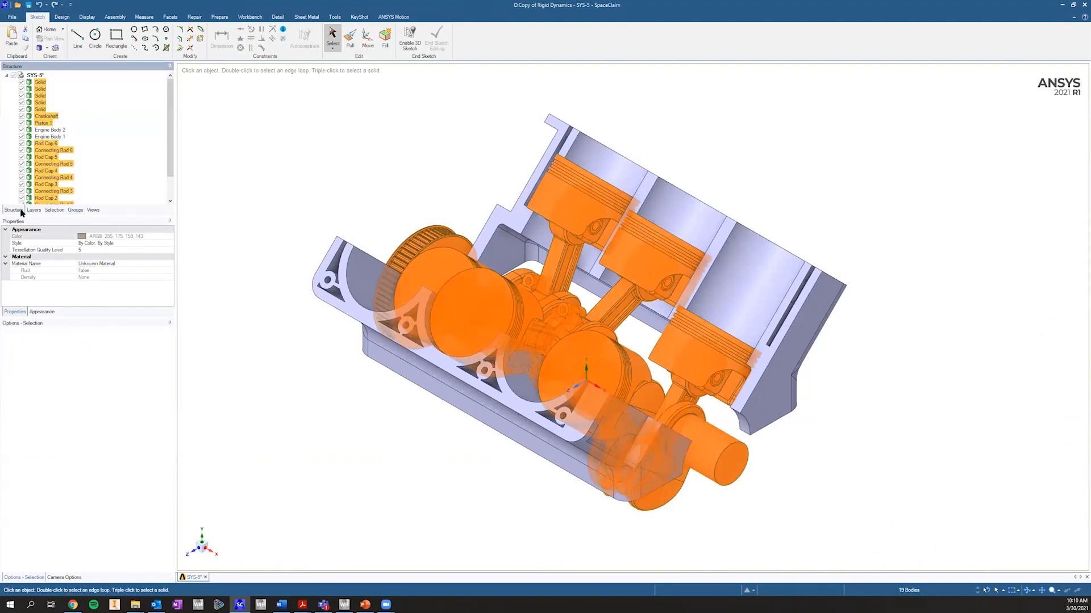
click(304, 199)
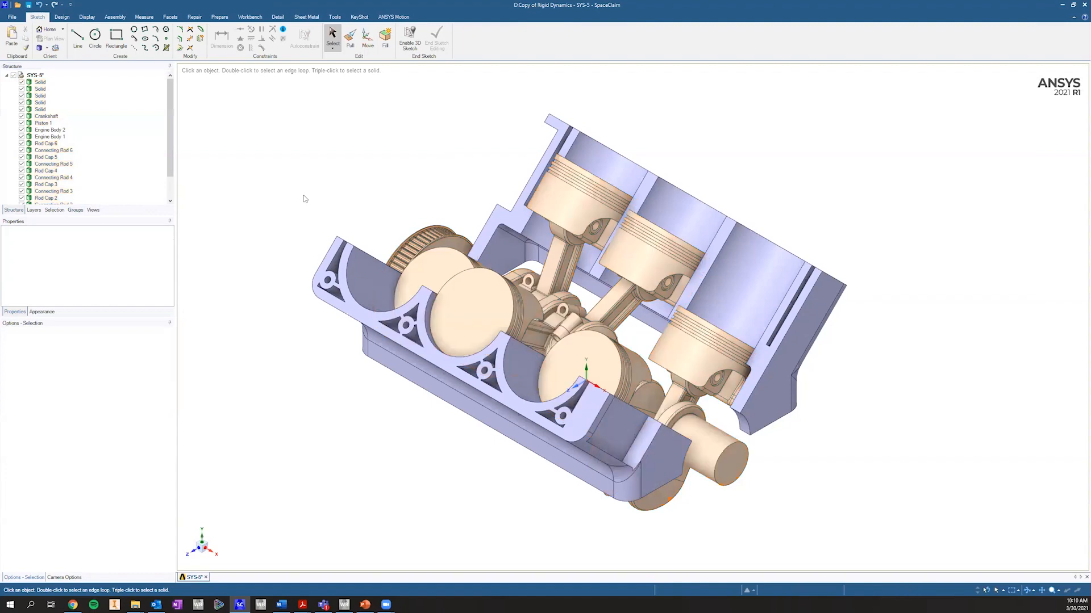
Step: Isolate all six connecting rods and their rod caps by selecting a face on each and hiding every other body
scroll(560, 284, down, 4)
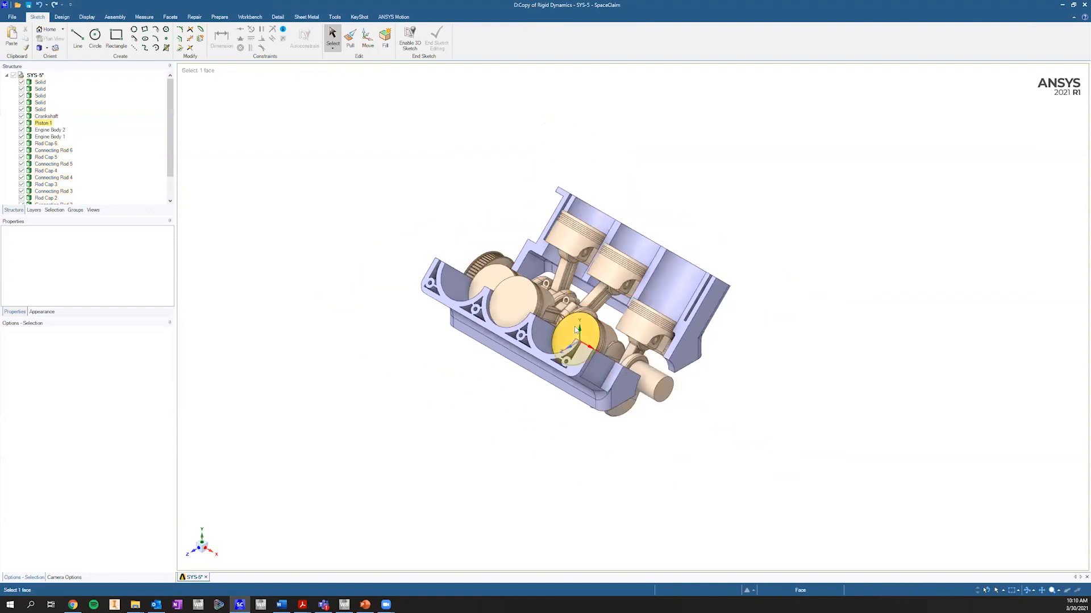
click(203, 535)
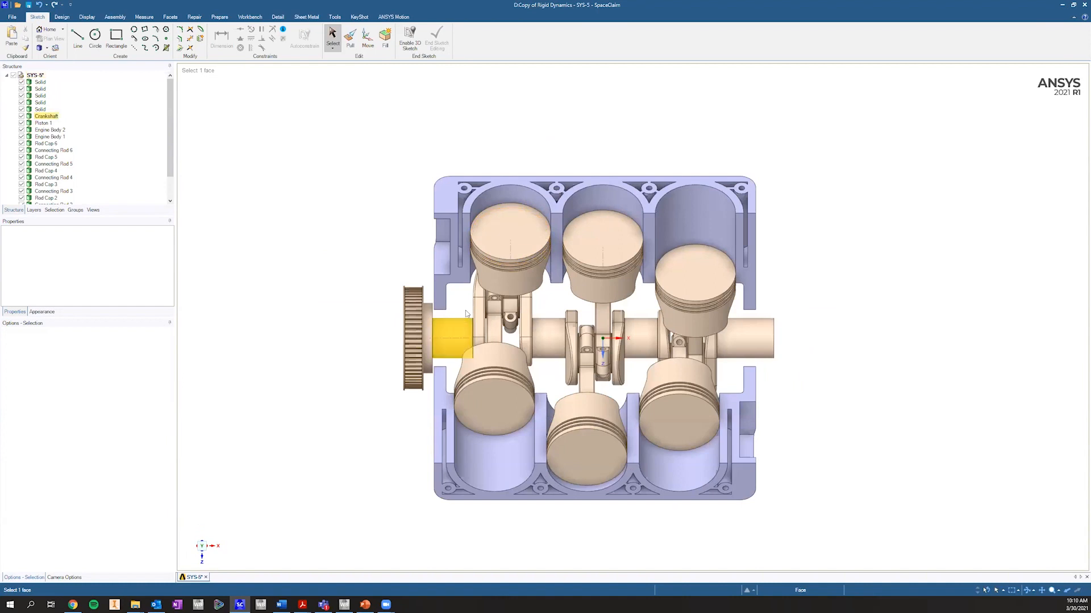
scroll(513, 311, up, 3)
click(507, 352)
middle_drag(507, 353, 499, 307)
key(v)
scroll(494, 278, up, 2)
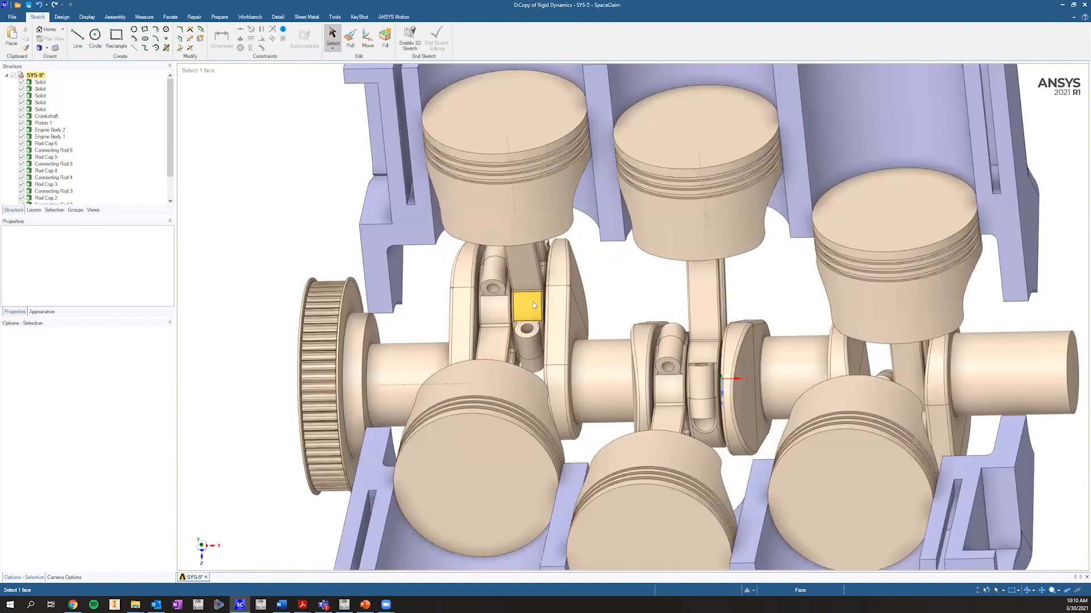
ctrl+click(489, 246)
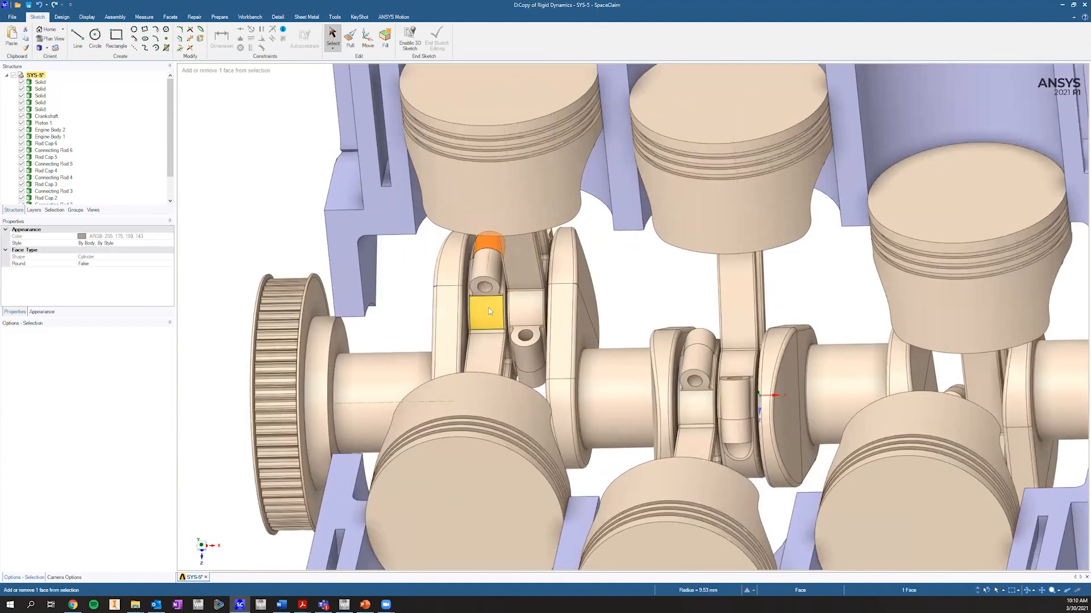
ctrl+click(533, 307)
ctrl+click(533, 374)
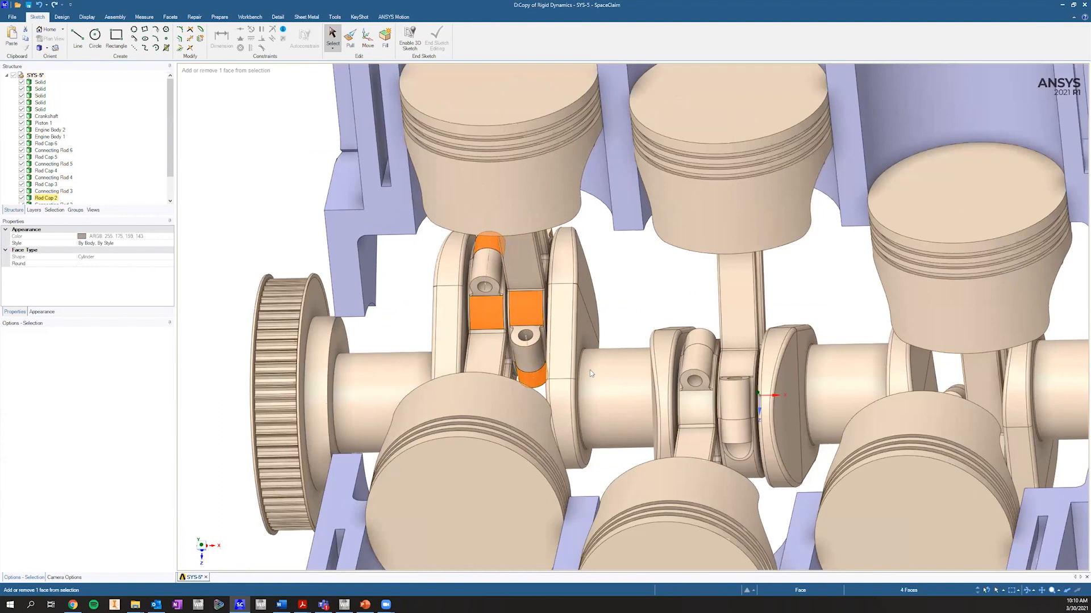
ctrl+click(697, 341)
ctrl+click(696, 367)
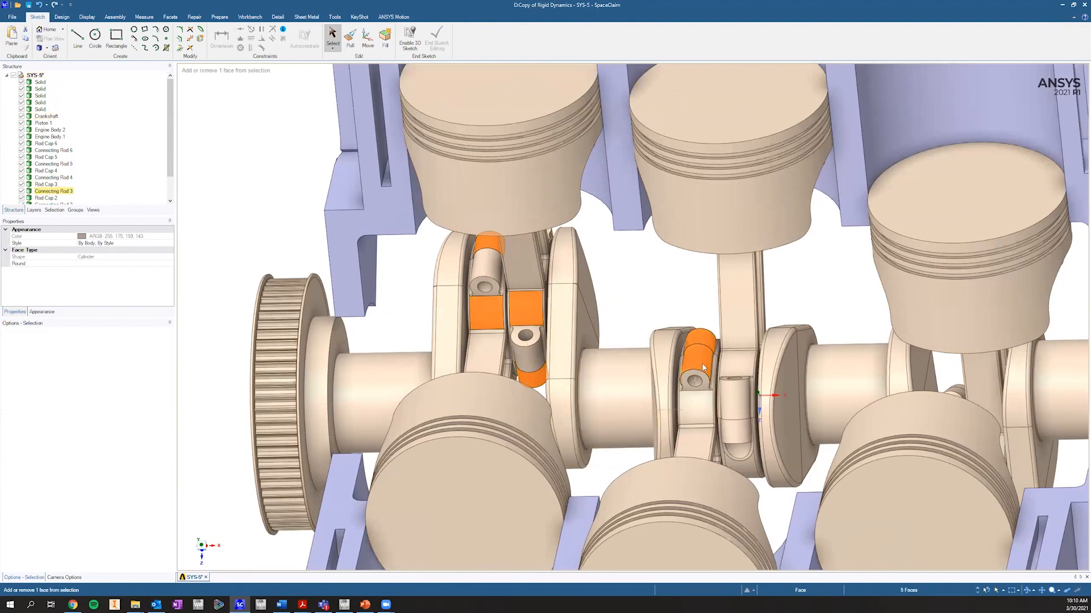
ctrl+click(746, 359)
ctrl+click(743, 440)
ctrl+middle_drag(947, 382, 754, 354)
ctrl+click(753, 352)
ctrl+click(757, 364)
ctrl+click(807, 380)
middle_drag(807, 381, 833, 492)
ctrl+click(833, 492)
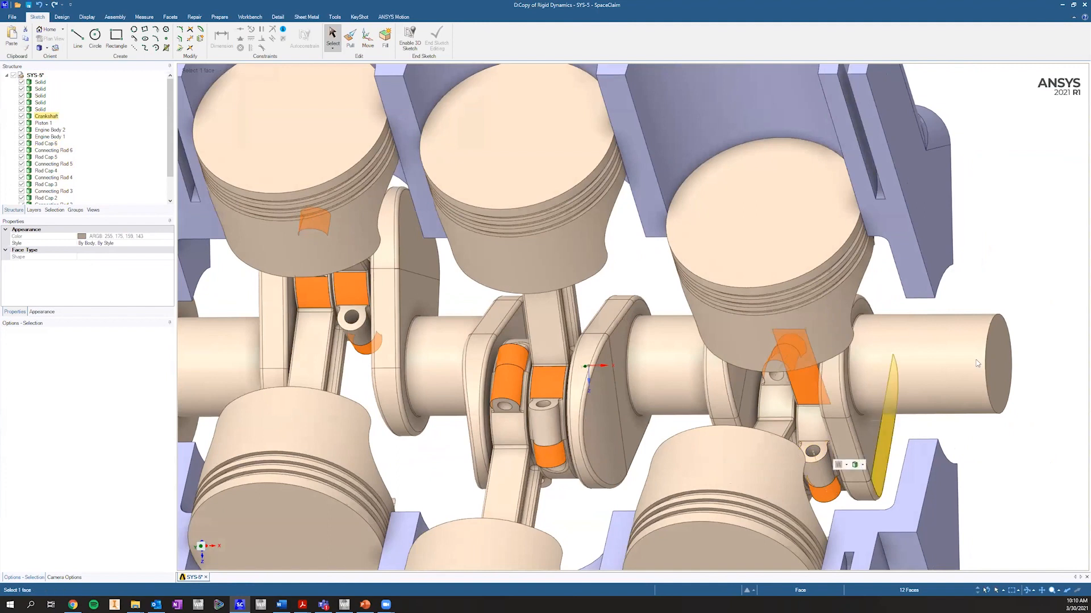
right_click(1024, 274)
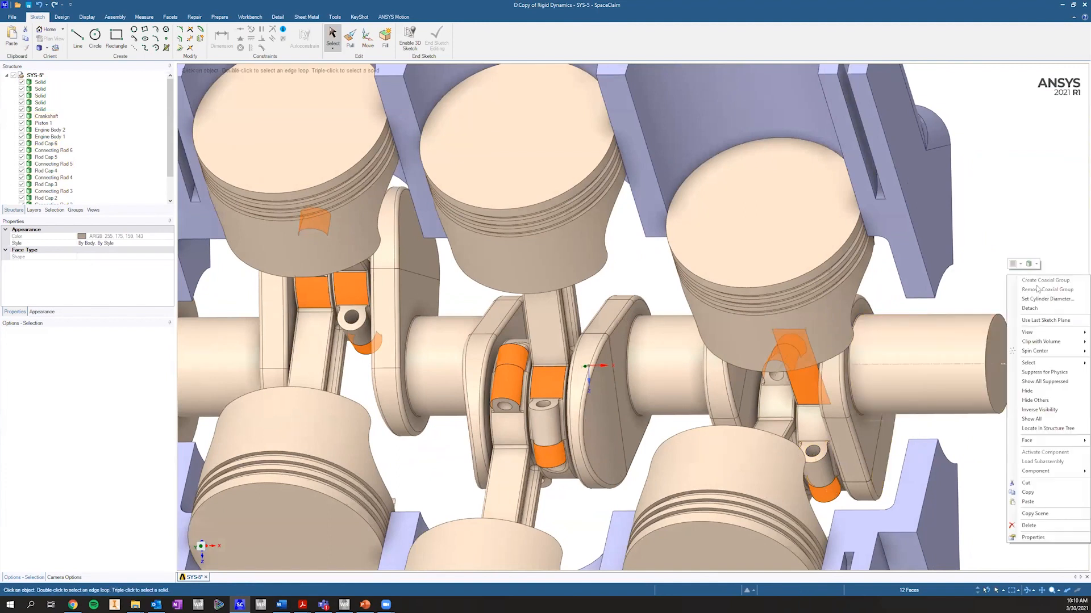
click(1034, 401)
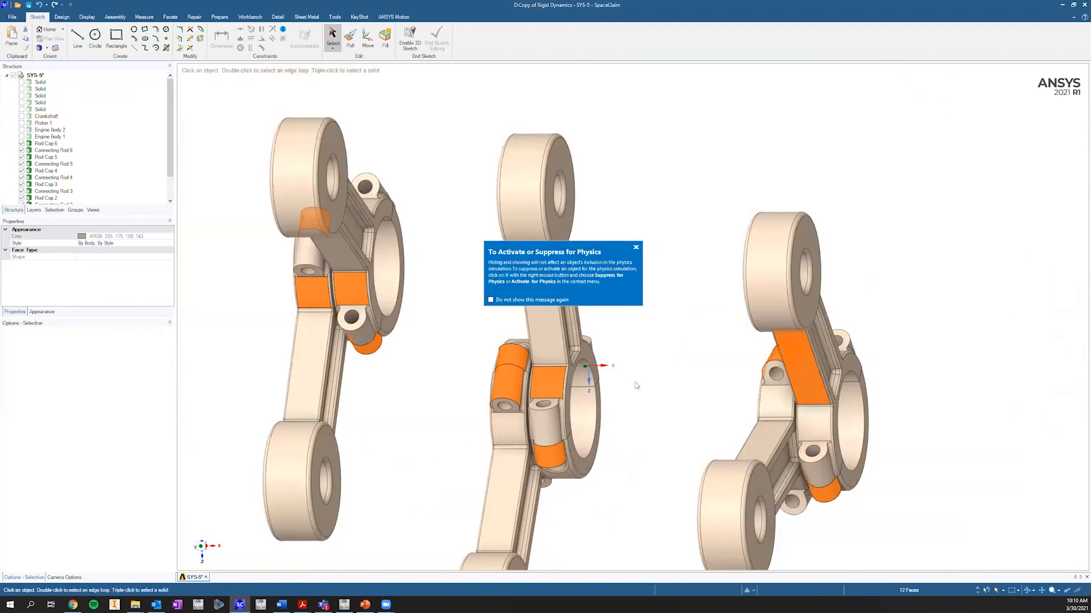
click(637, 386)
middle_drag(684, 314, 638, 252)
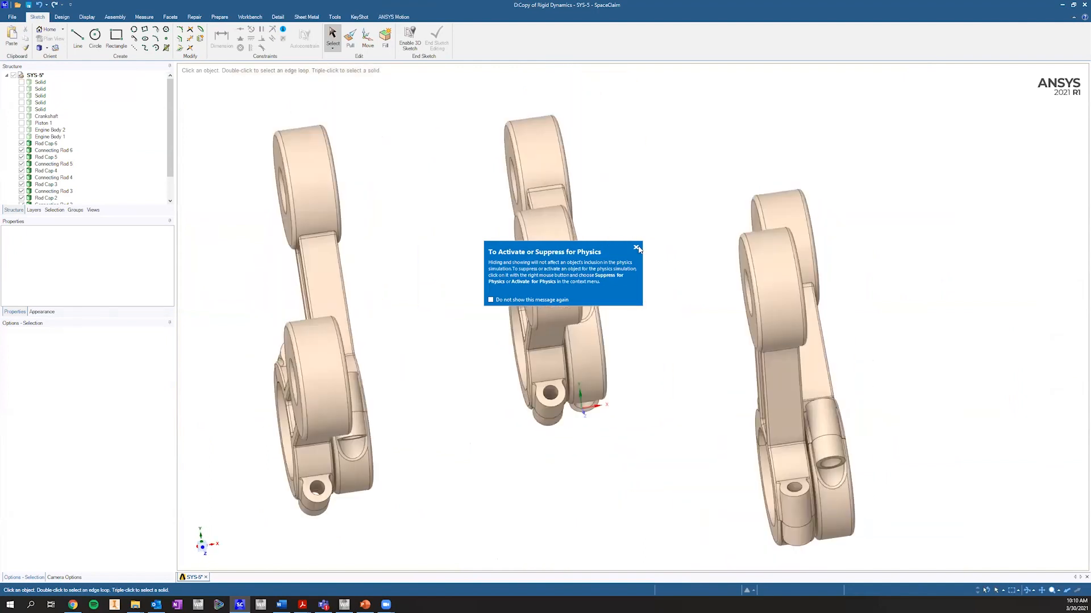
click(636, 247)
Step: Examine how Rod Cap 6 and Connecting Rod 6 fit together by selecting each solid in turn
middle_drag(626, 316, 767, 312)
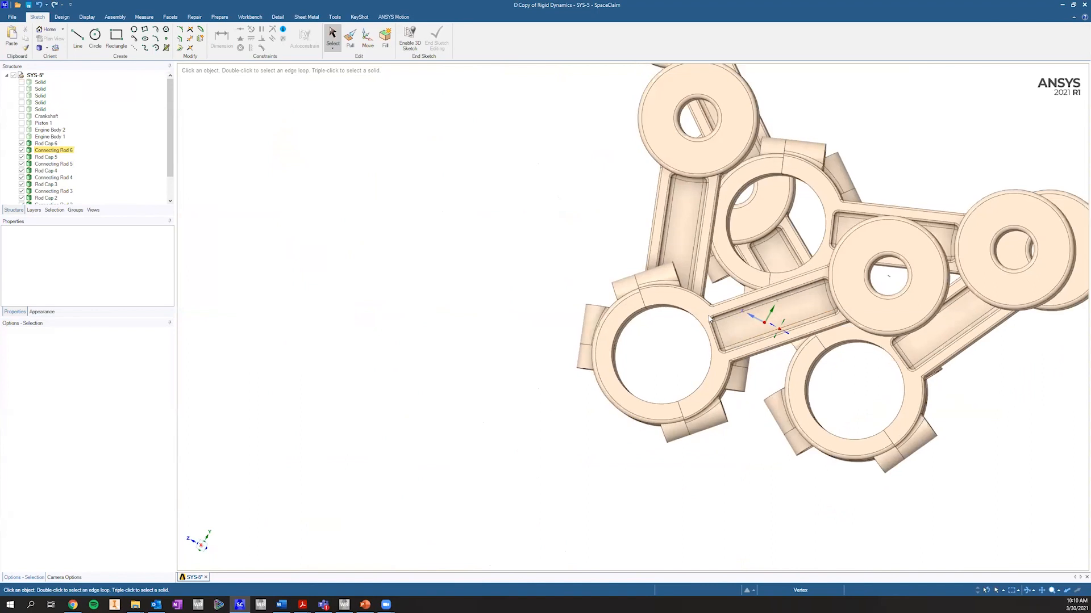
scroll(596, 292, up, 5)
click(590, 287)
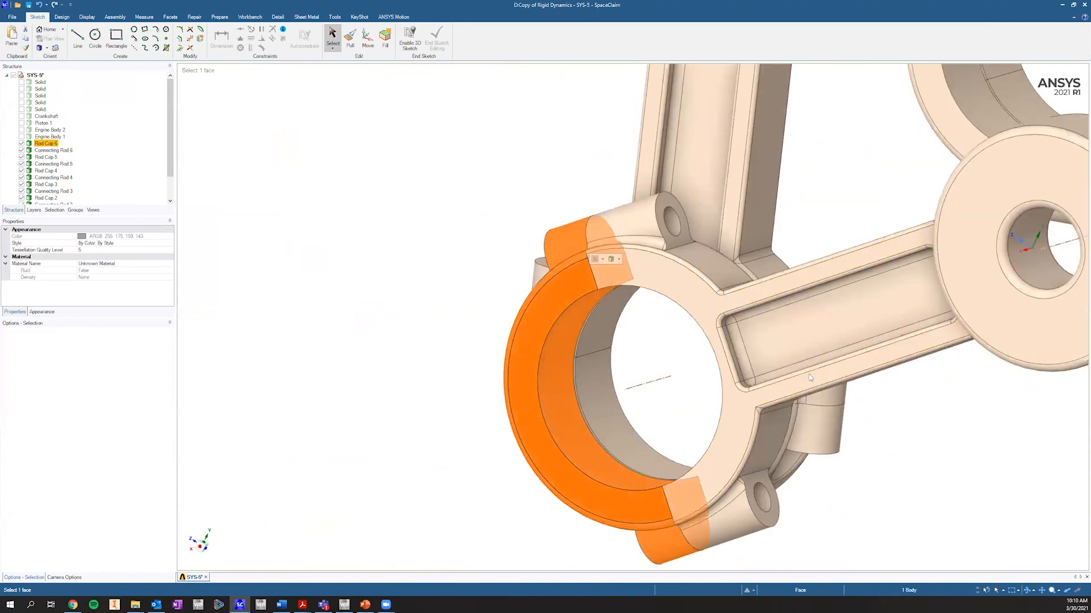
click(698, 376)
triple_click(701, 305)
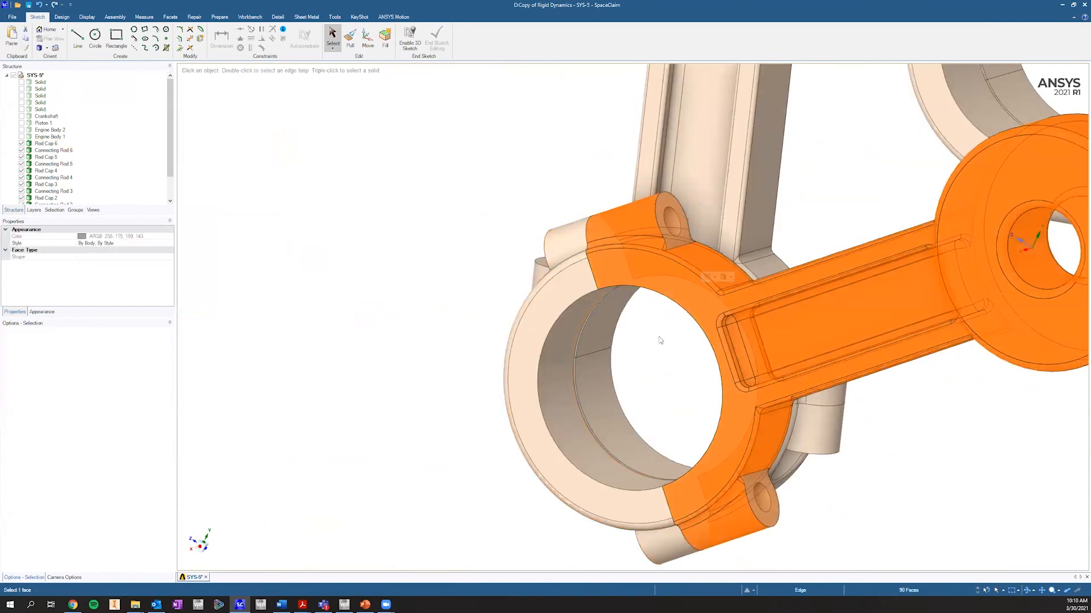
middle_drag(689, 318, 511, 311)
click(800, 244)
Step: Measure the gap between the facing side faces of two neighbouring connecting rod assemblies
shift+middle_drag(677, 267, 433, 327)
middle_drag(459, 261, 572, 302)
scroll(538, 274, up, 10)
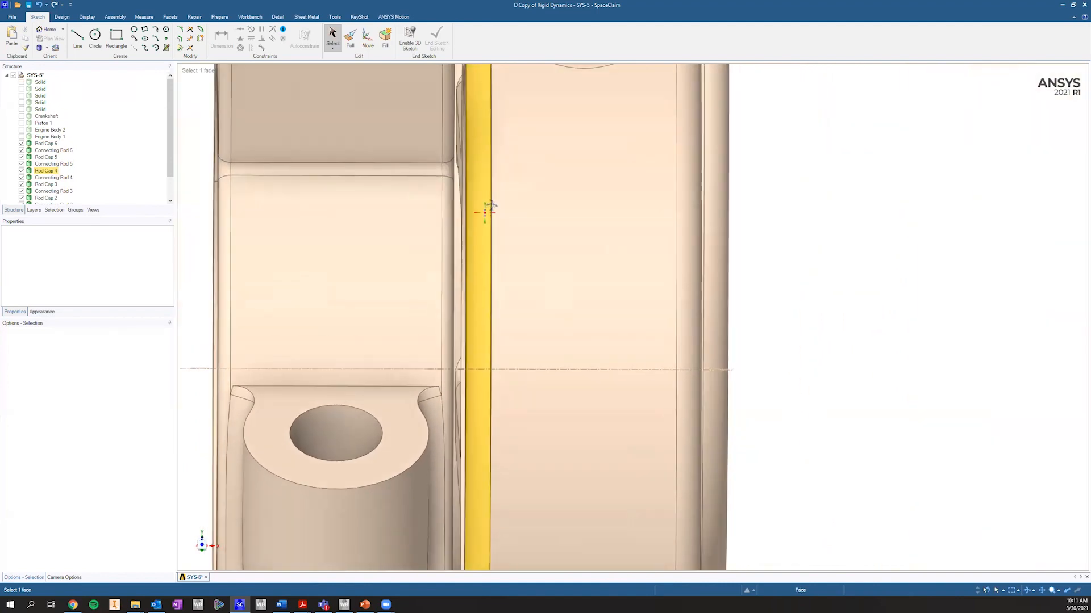
middle_drag(492, 206, 446, 293)
click(467, 194)
scroll(466, 194, down, 10)
scroll(405, 237, up, 5)
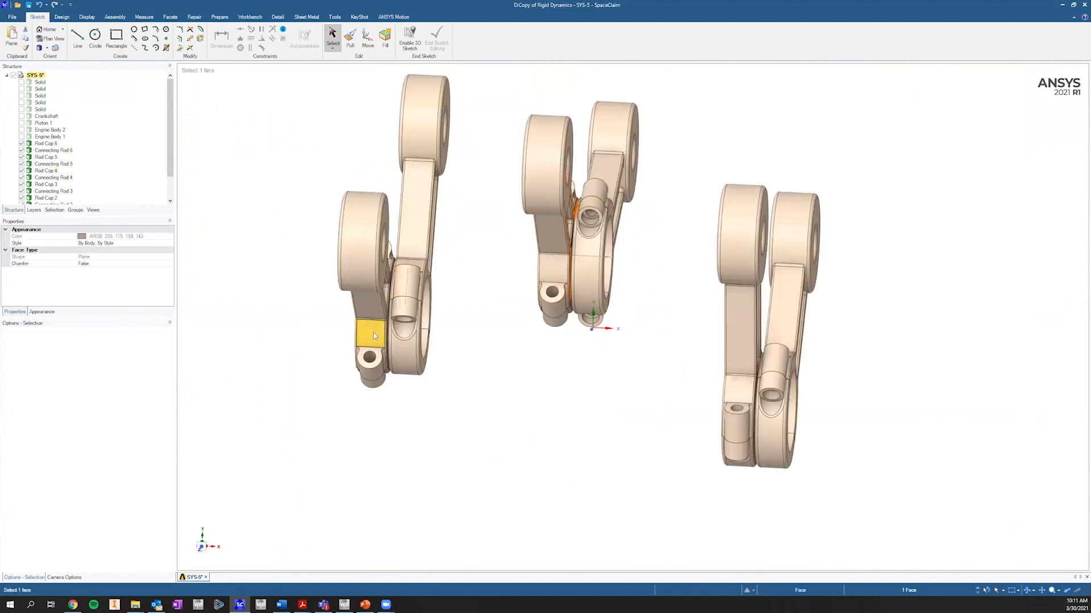
scroll(373, 332, up, 10)
scroll(424, 311, up, 8)
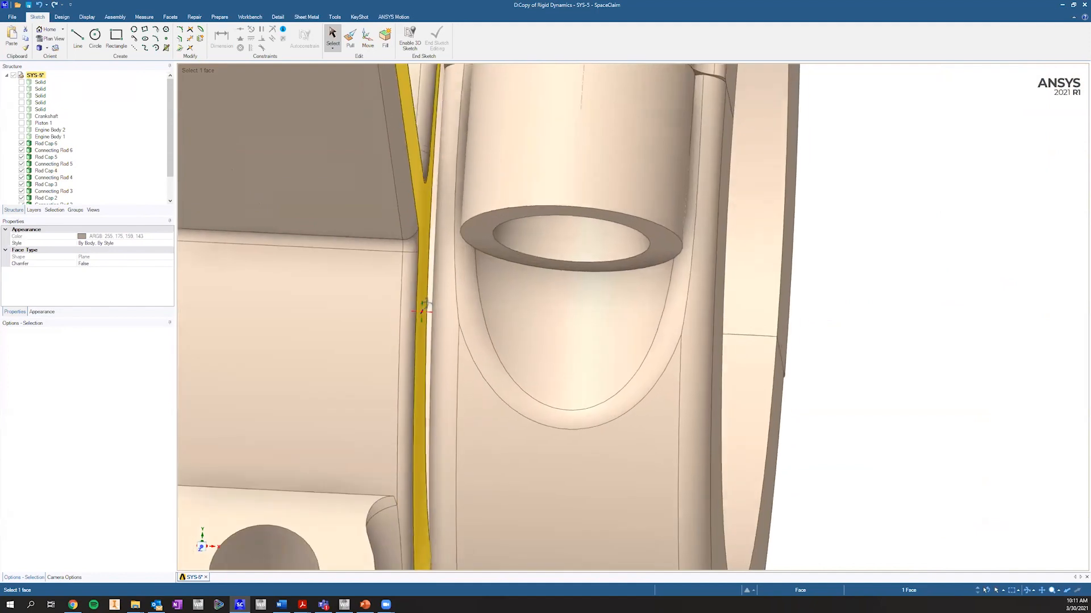
middle_drag(422, 293, 444, 273)
ctrl+click(446, 268)
scroll(615, 249, down, 10)
scroll(625, 290, down, 3)
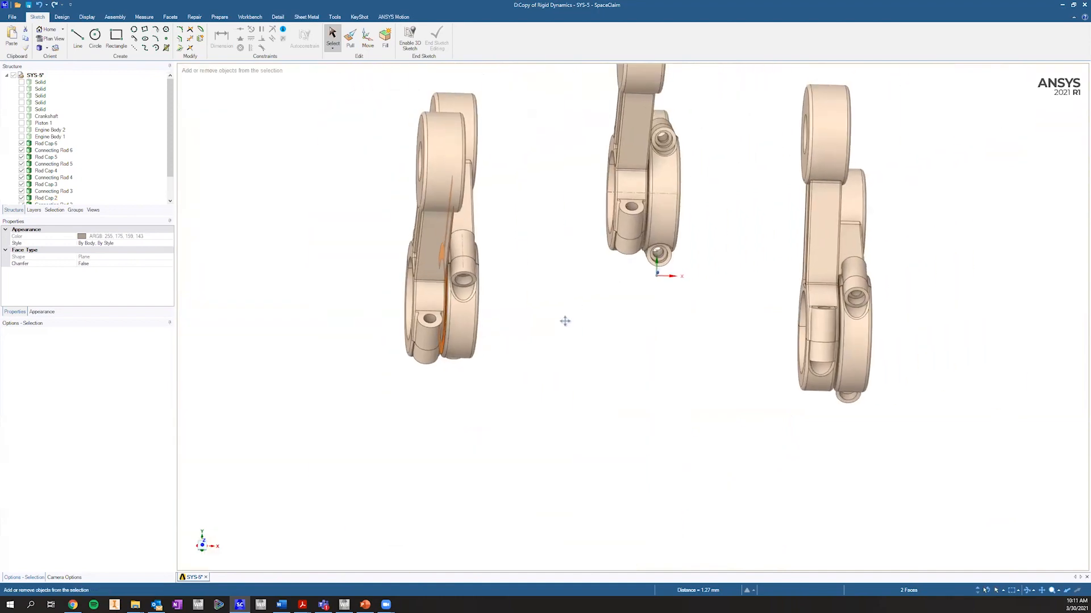
Step: Create a named selection called "Connecting Rod Assembly - Fixed" from all connecting rod and rod cap bodies
scroll(568, 301, down, 4)
middle_drag(571, 272, 543, 305)
click(543, 305)
shift+middle_drag(469, 244, 451, 292)
drag(245, 105, 866, 549)
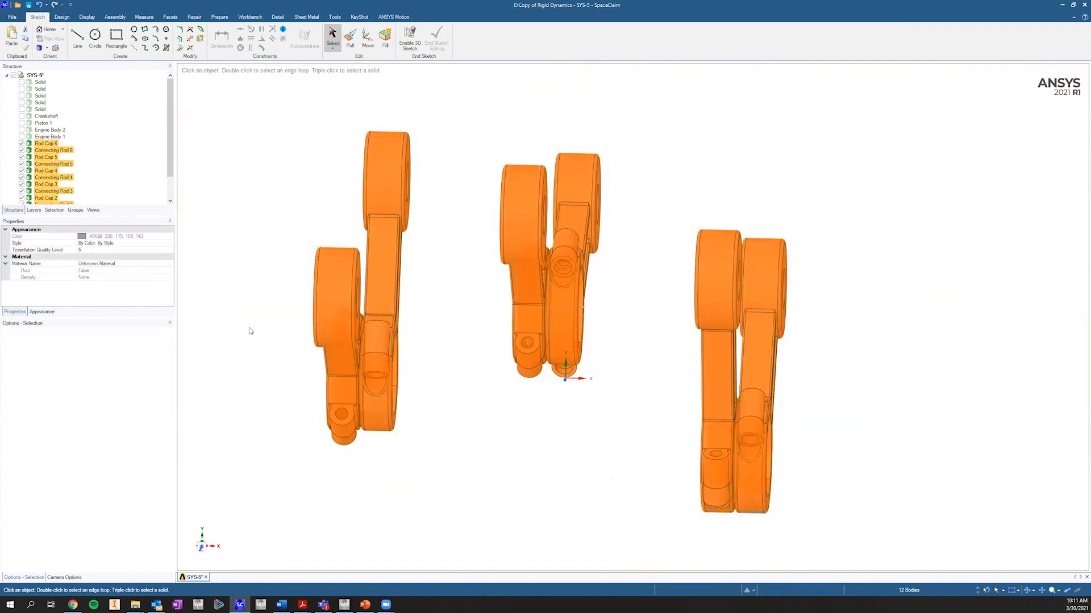
click(76, 211)
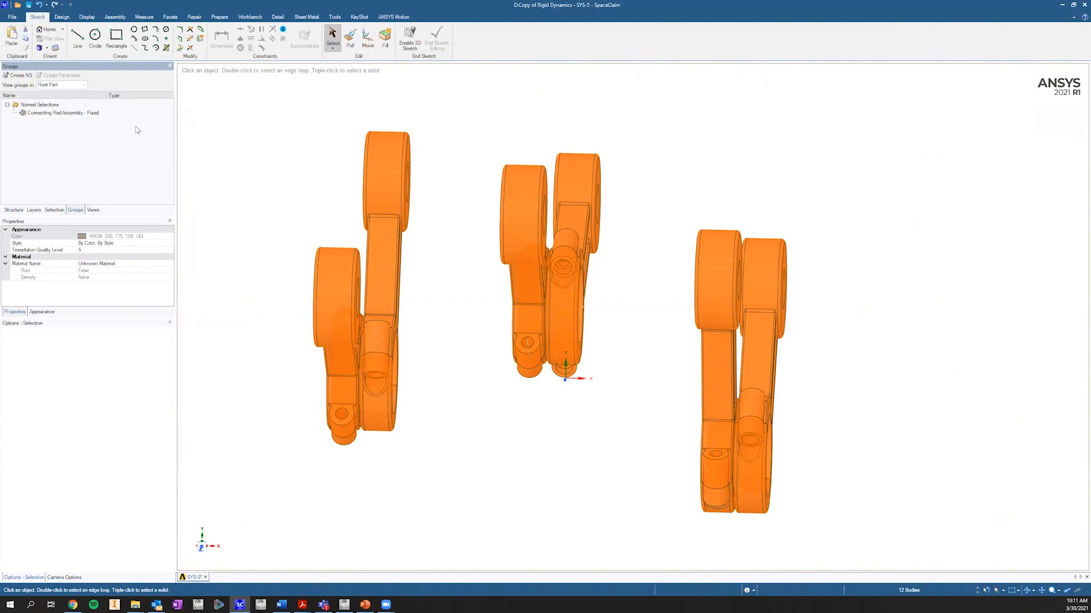
Step: Show all bodies again and hide the outer engine block body that covers the pistons
click(280, 193)
scroll(280, 193, down, 5)
shift+middle_drag(298, 175, 367, 173)
scroll(370, 170, up, 1)
scroll(372, 168, up, 2)
right_click(372, 168)
click(391, 244)
click(519, 234)
scroll(519, 234, up, 2)
middle_drag(633, 217, 637, 316)
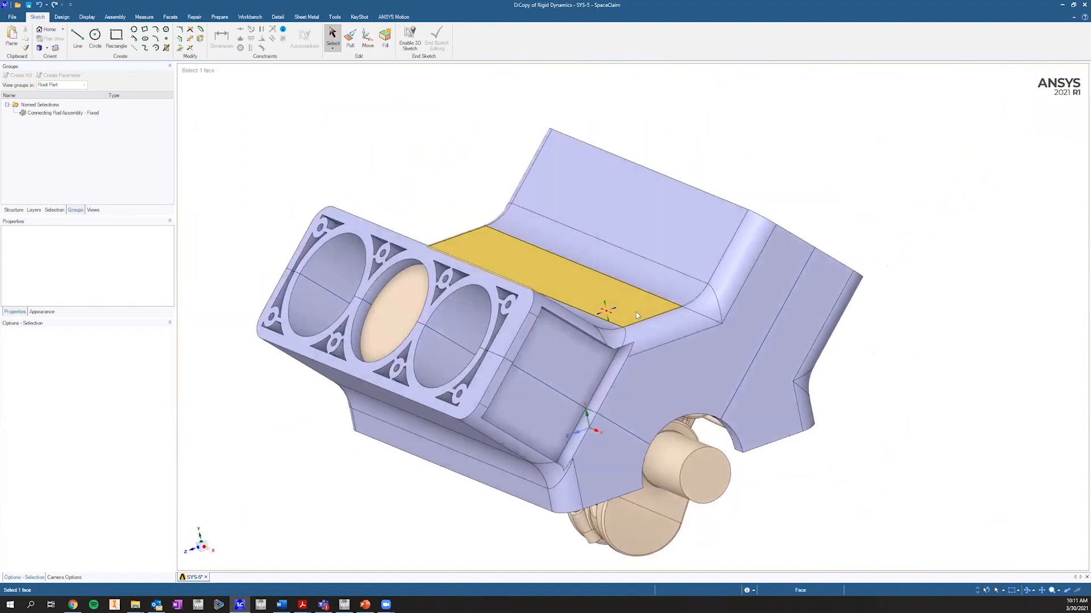
right_click(636, 313)
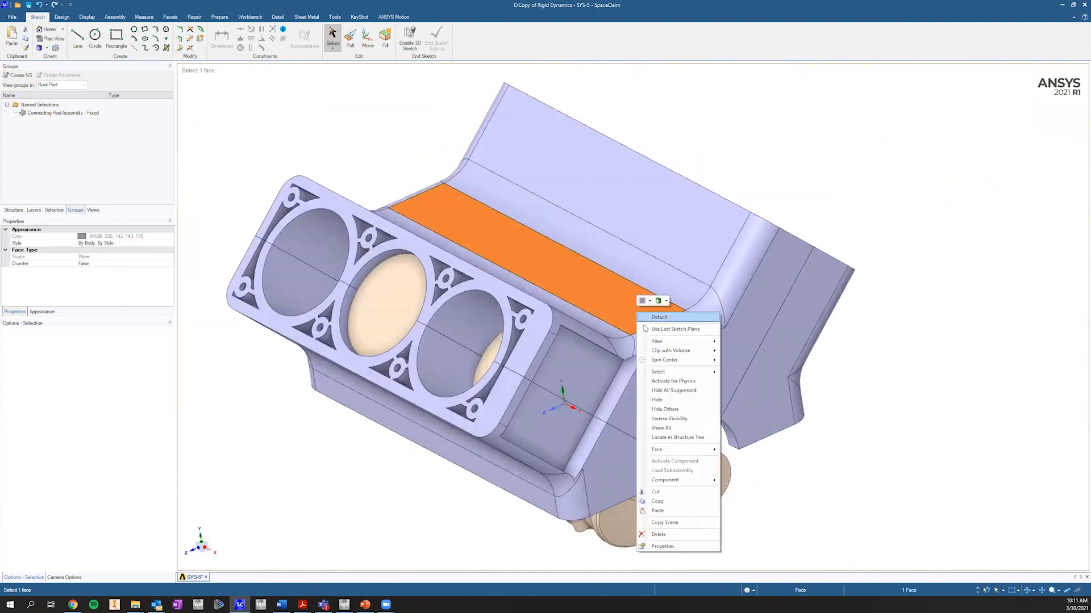
click(678, 402)
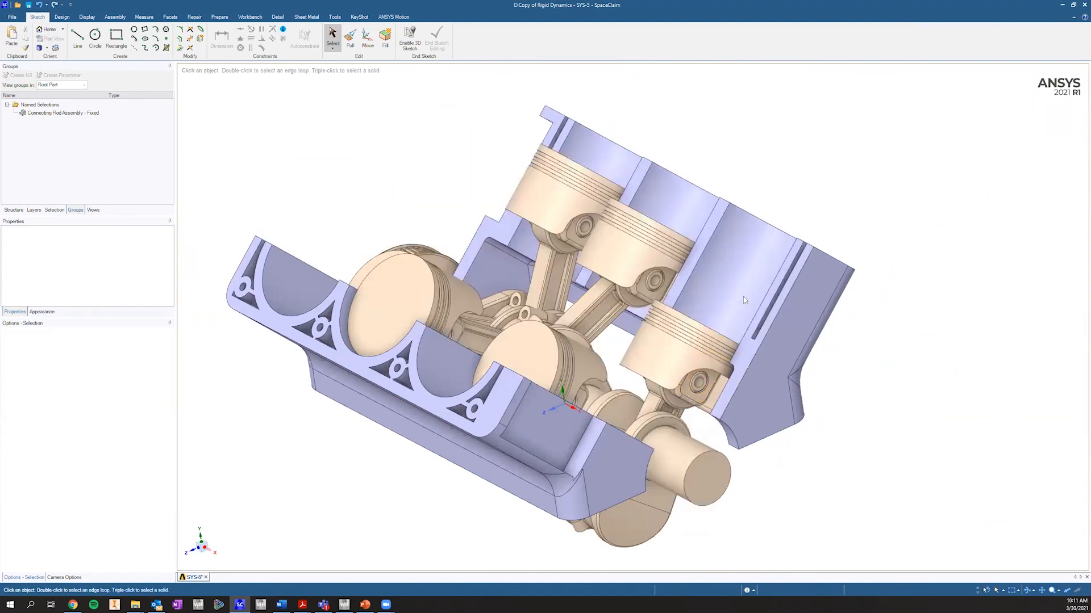
Step: Examine the joint between a piston and its connecting rod's small end, picking the piston skirt and the rod's side face
scroll(744, 300, down, 2)
scroll(711, 273, up, 4)
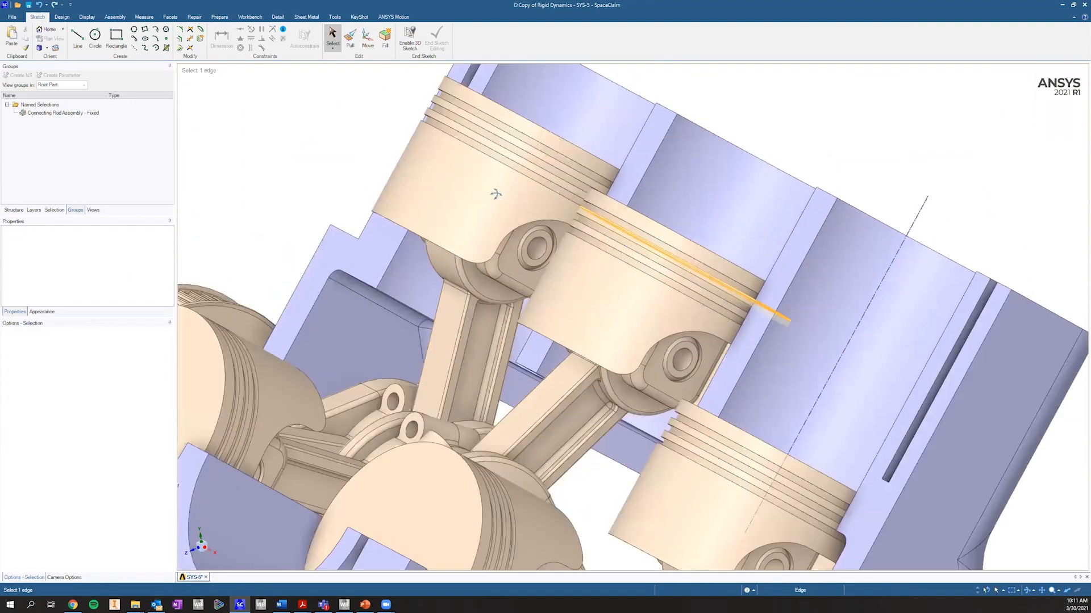
middle_drag(495, 193, 400, 183)
scroll(399, 182, down, 3)
scroll(399, 183, up, 3)
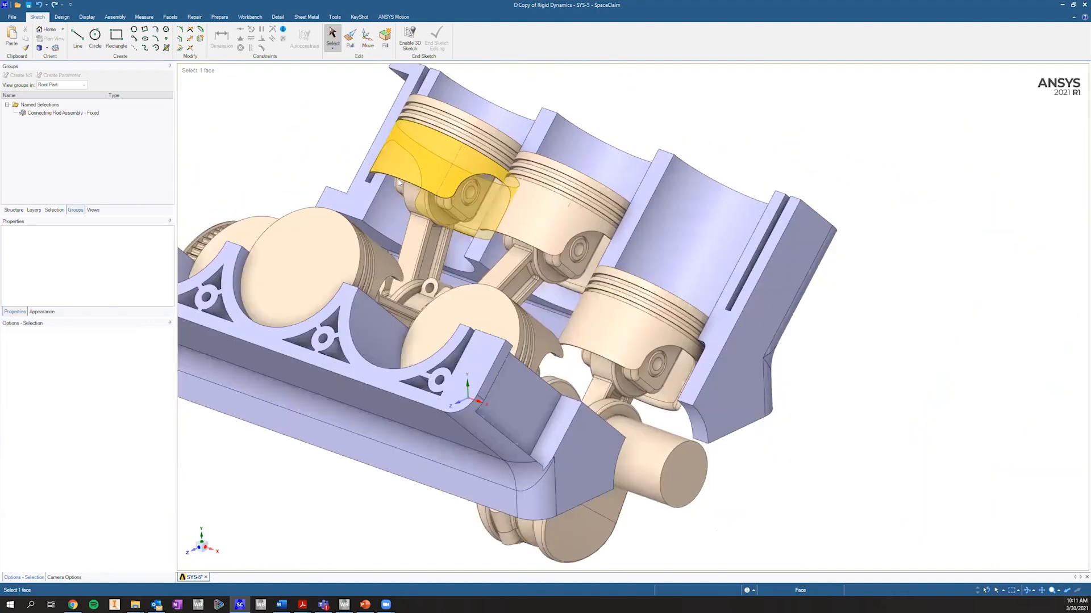
scroll(399, 182, up, 2)
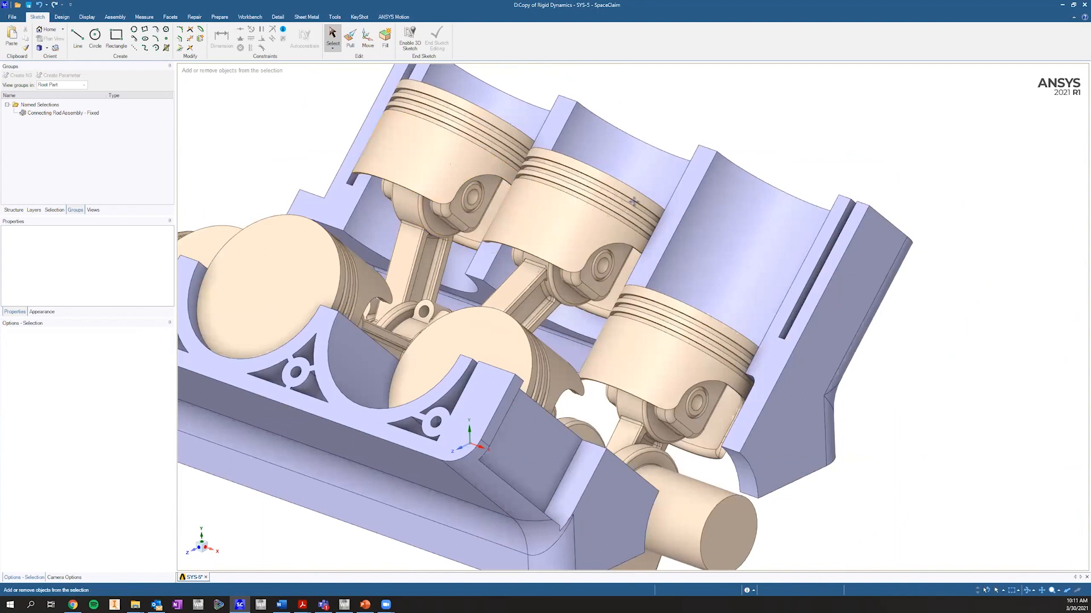
ctrl+middle_drag(634, 202, 632, 284)
click(436, 244)
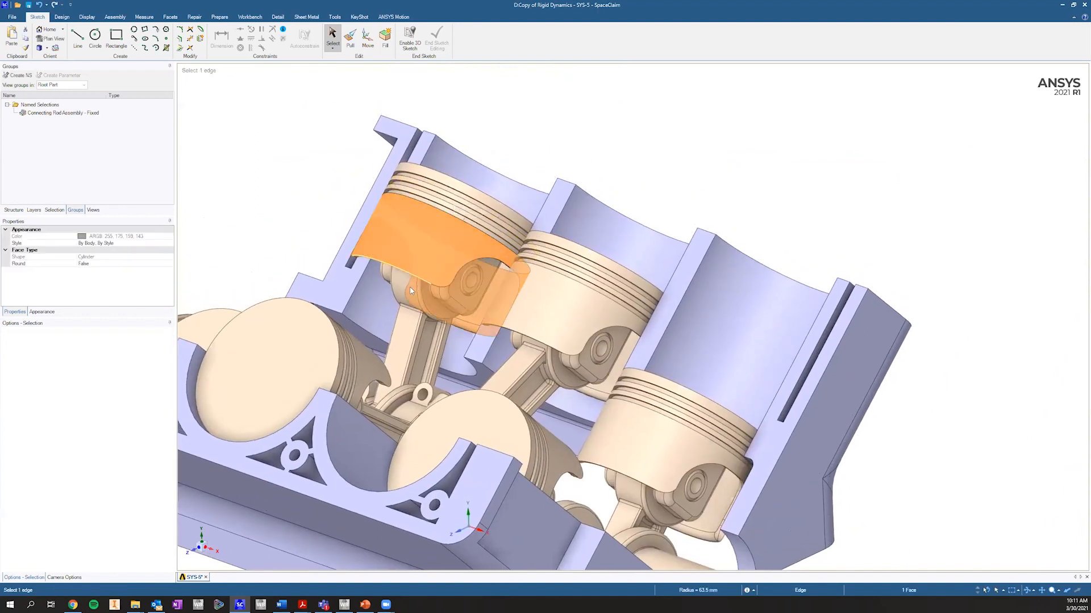
mouse_move(411, 291)
middle_down()
mouse_move(423, 257)
mouse_move(438, 250)
mouse_move(443, 261)
mouse_move(379, 275)
mouse_move(390, 295)
mouse_move(352, 304)
mouse_move(568, 365)
middle_up()
scroll(472, 247, up, 4)
scroll(563, 363, up, 4)
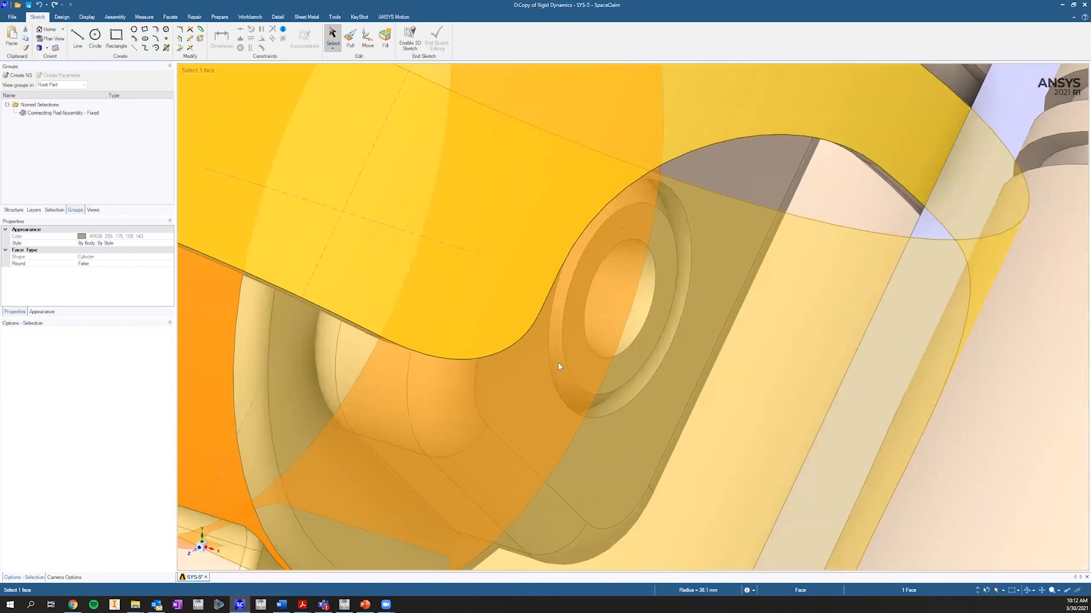
scroll(559, 367, down, 10)
click(660, 195)
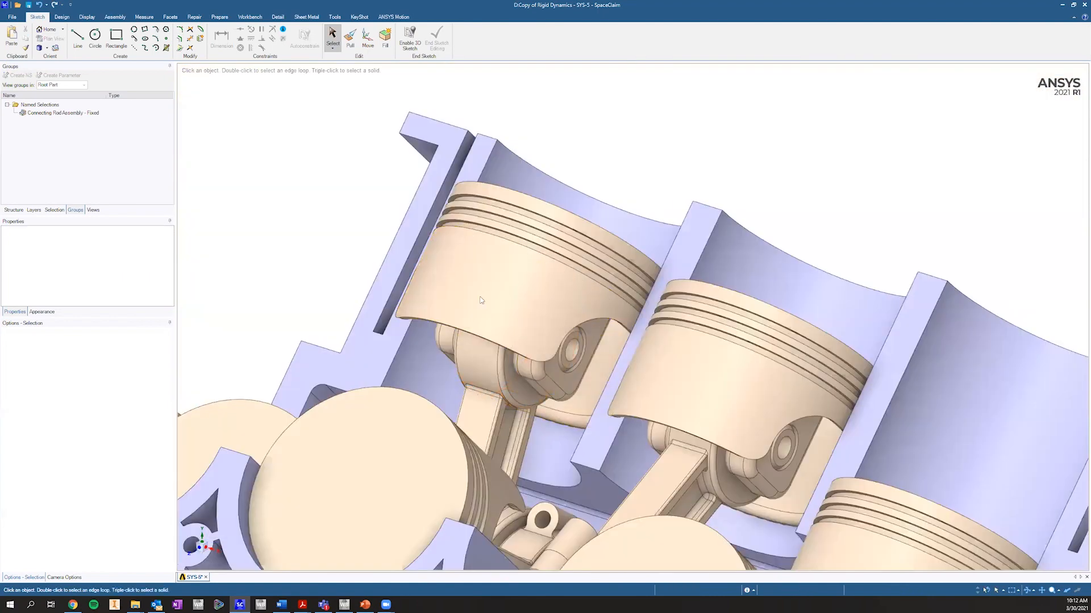
scroll(506, 376, up, 5)
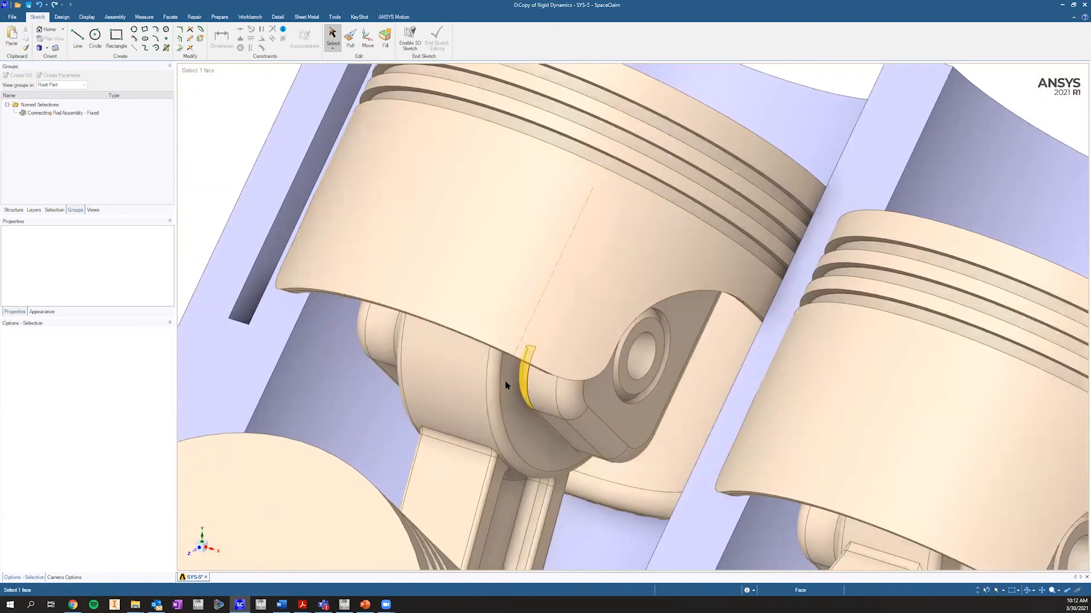
click(512, 384)
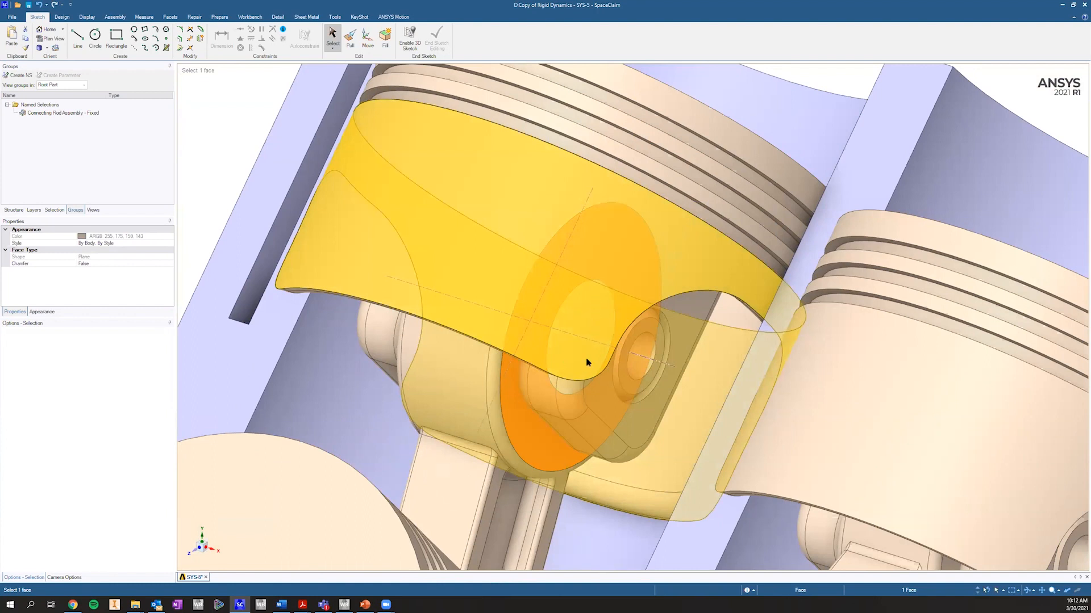
Step: Select one face on each of the six pistons and one on each of the six connecting rods
scroll(497, 406, down, 5)
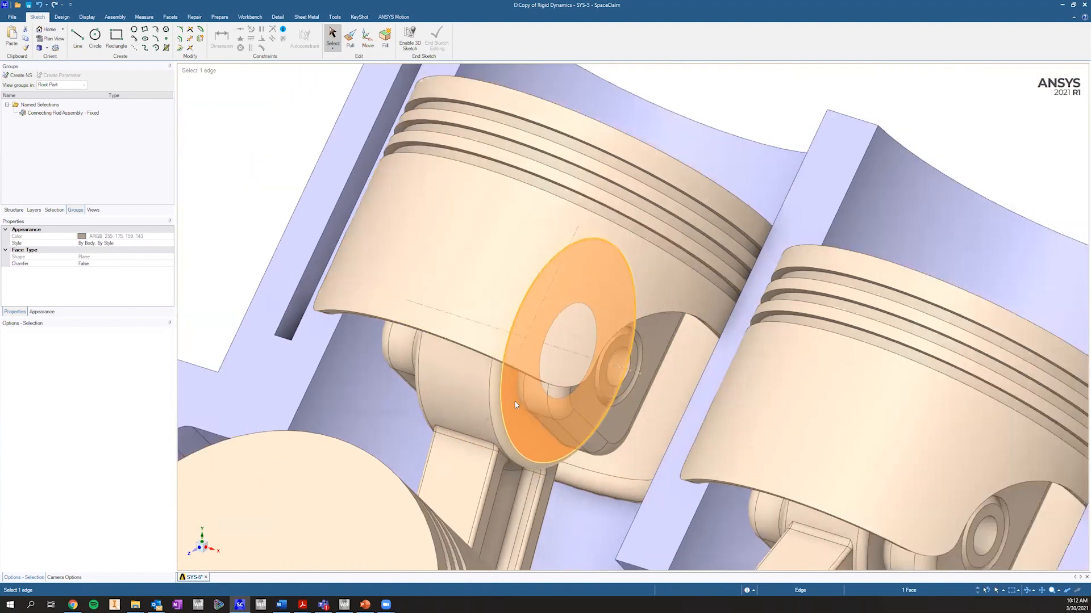
scroll(497, 406, down, 3)
ctrl+click(498, 370)
shift+middle_drag(471, 455, 466, 287)
ctrl+click(467, 287)
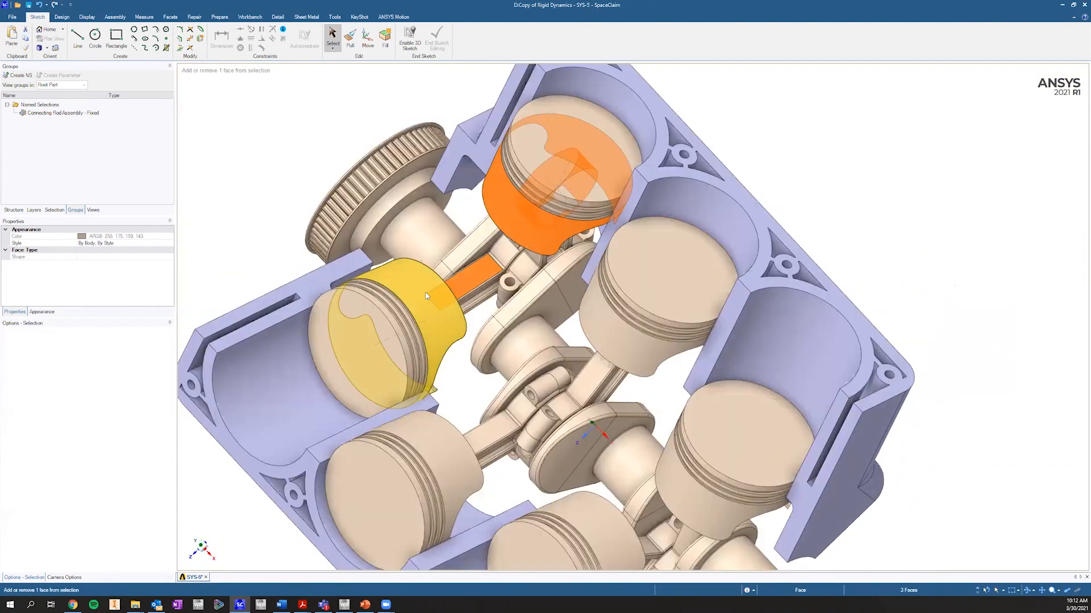
ctrl+click(610, 338)
ctrl+click(587, 380)
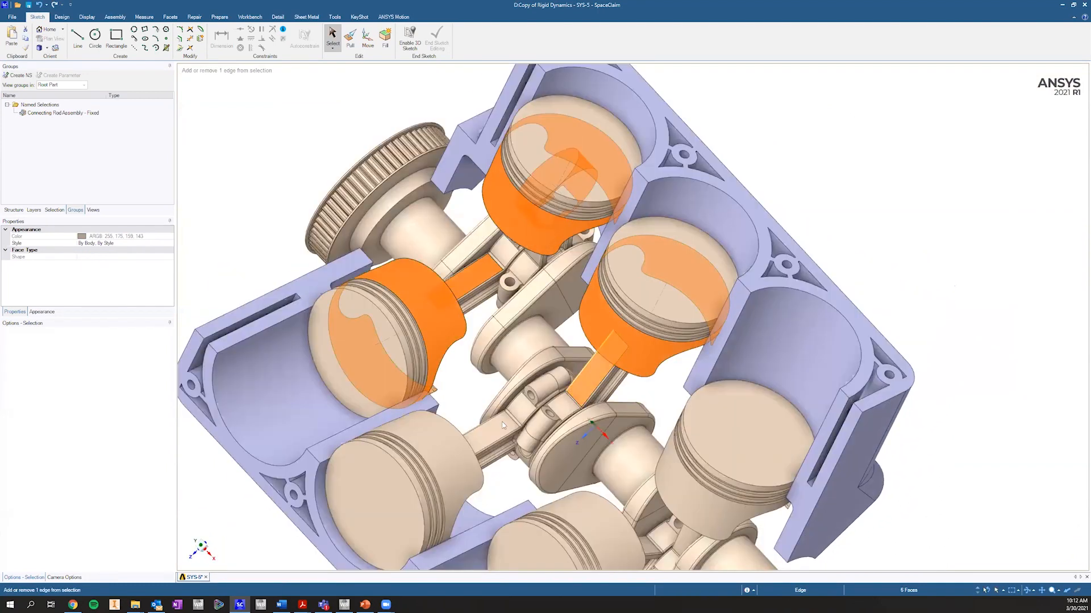
ctrl+click(455, 449)
shift+middle_drag(639, 473, 604, 306)
ctrl+click(635, 380)
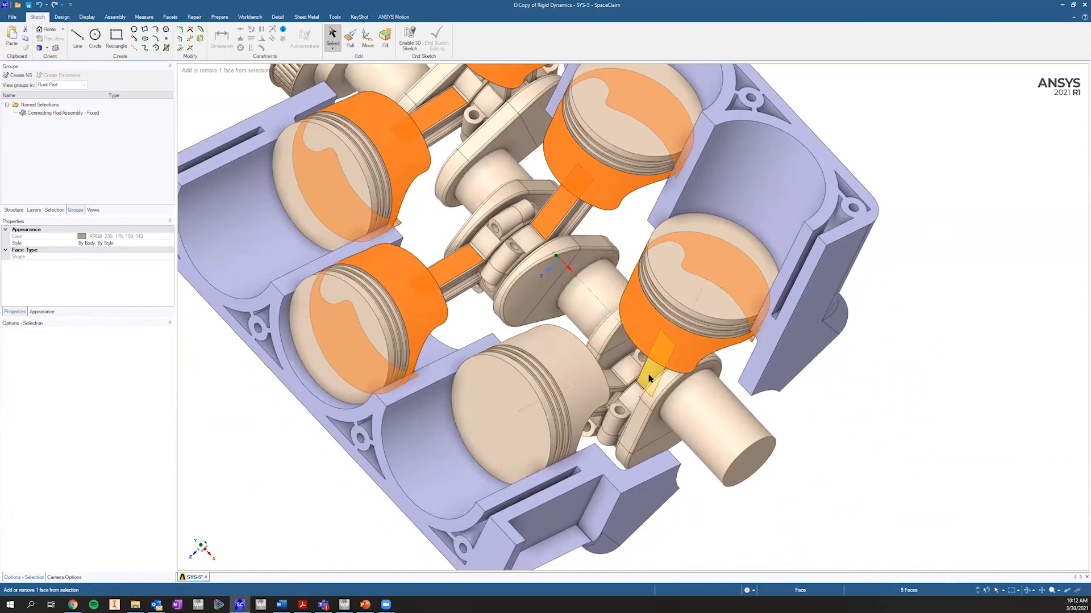
ctrl+click(612, 379)
ctrl+click(611, 377)
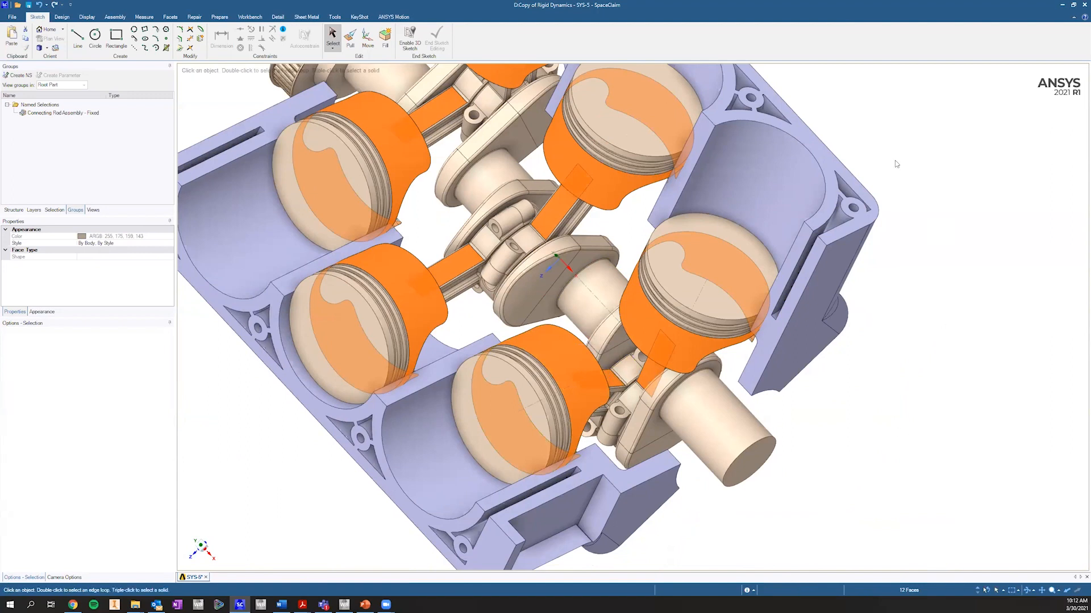
Step: Hide all bodies except the selected pistons and connecting rods
right_click(910, 123)
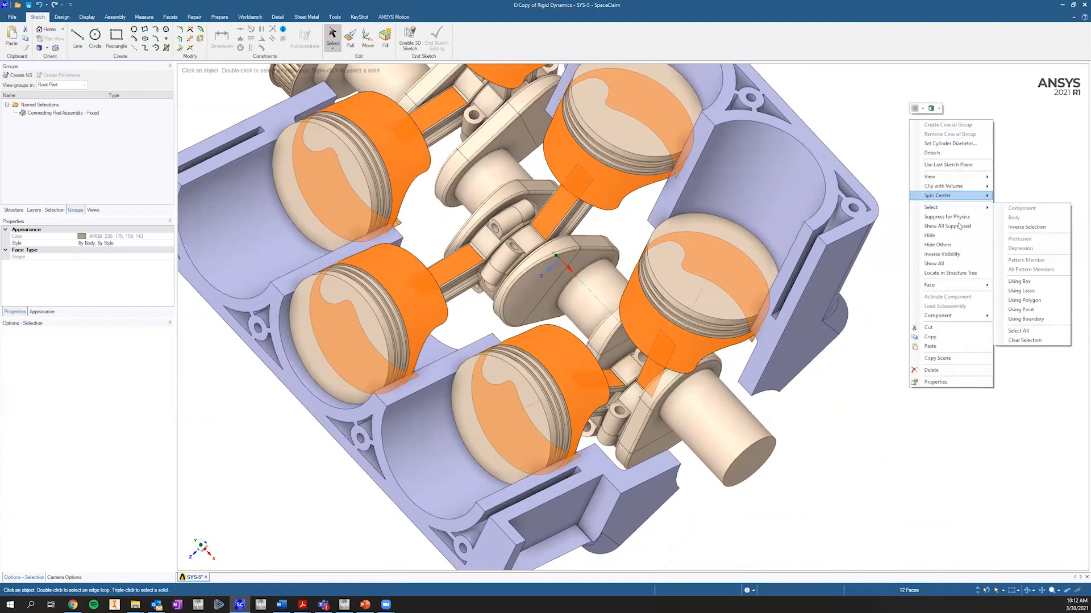
click(965, 245)
click(853, 269)
middle_drag(842, 187, 241, 136)
Step: Create a named selection called "Piston to Rod - Revolute" from all visible piston and connecting rod bodies
drag(215, 124, 923, 559)
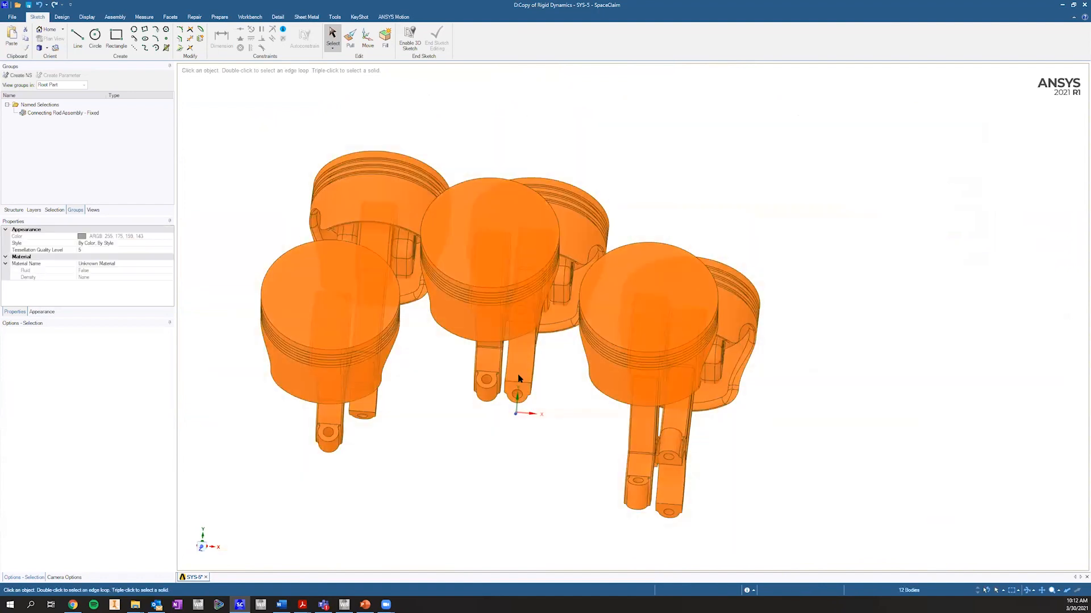
click(18, 75)
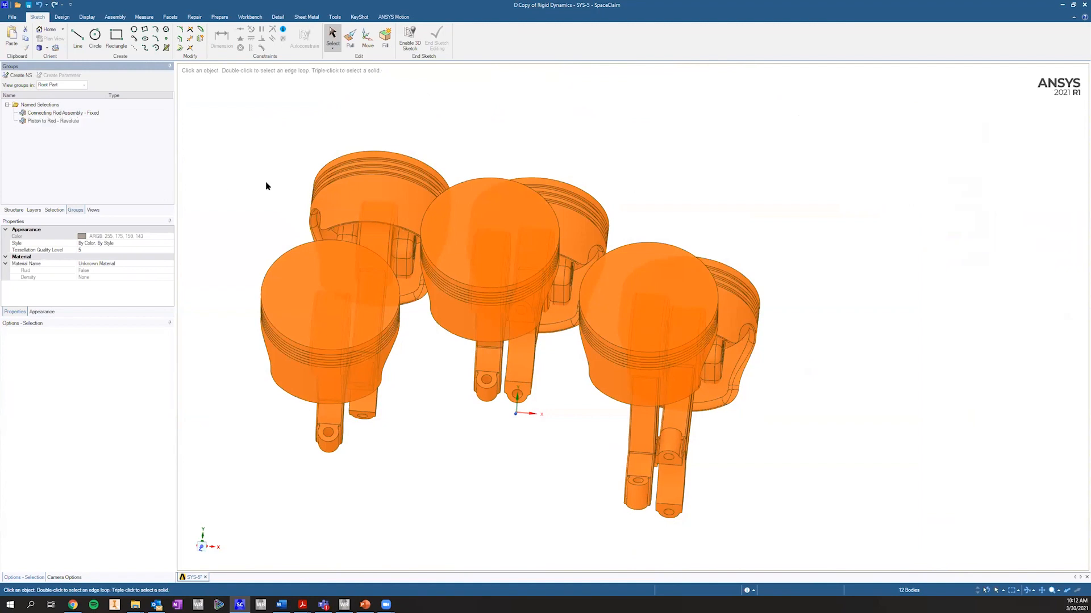
click(256, 192)
Step: Show all bodies again and hide the outer engine block body to expose the pistons and crankshaft
middle_drag(261, 180, 372, 192)
scroll(368, 192, down, 5)
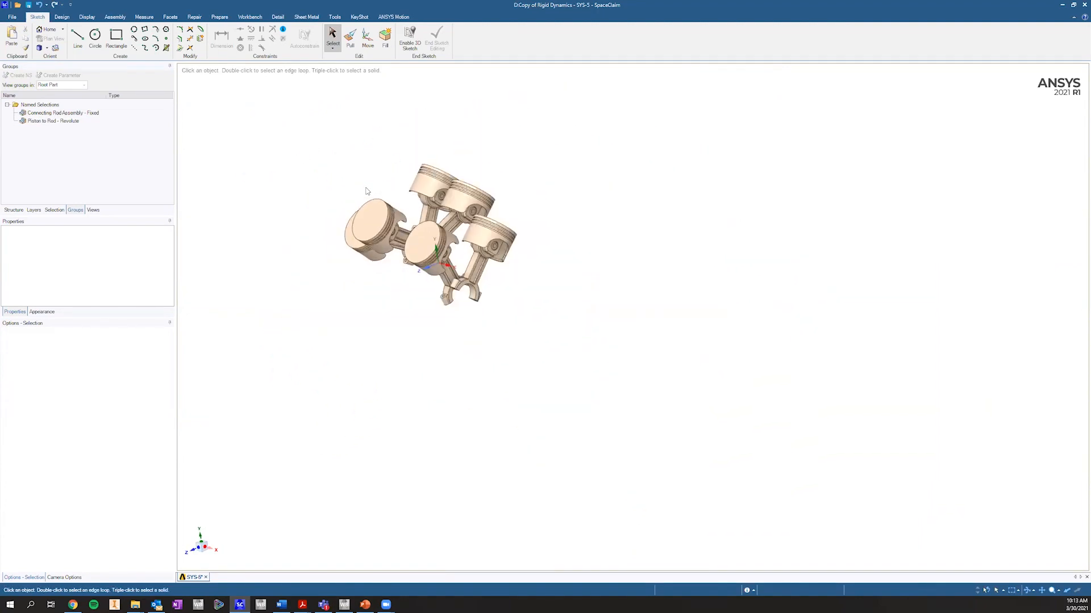
scroll(359, 194, up, 2)
right_click(359, 195)
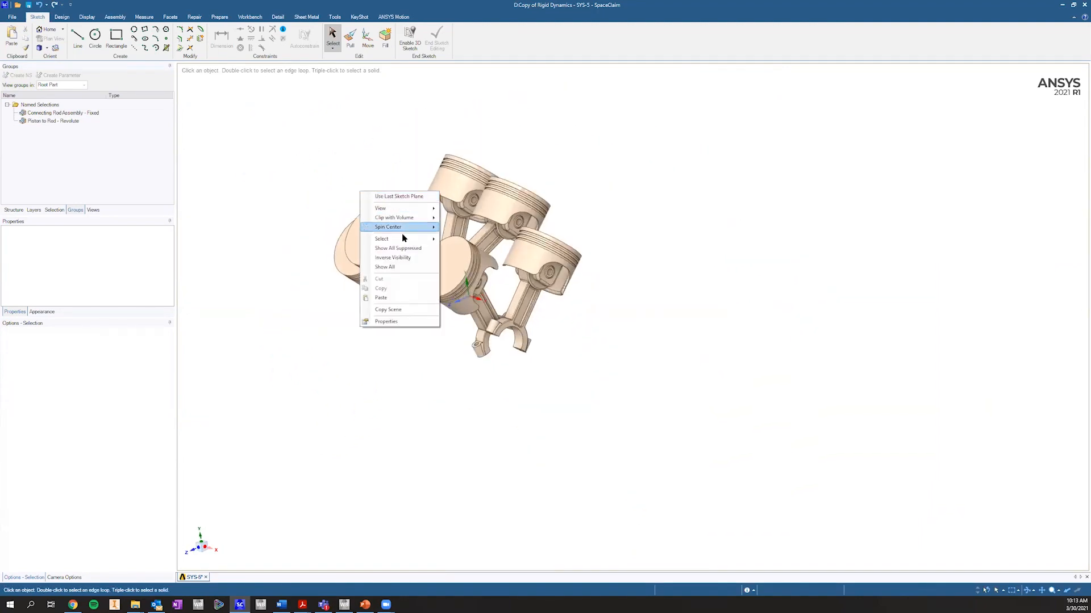
click(415, 267)
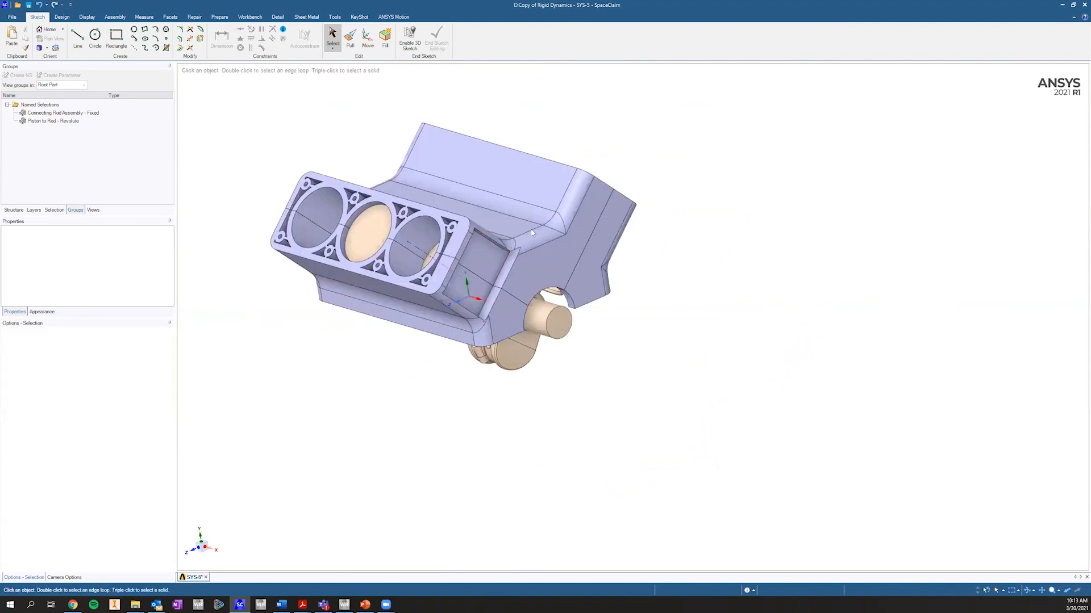
right_click(511, 232)
click(556, 320)
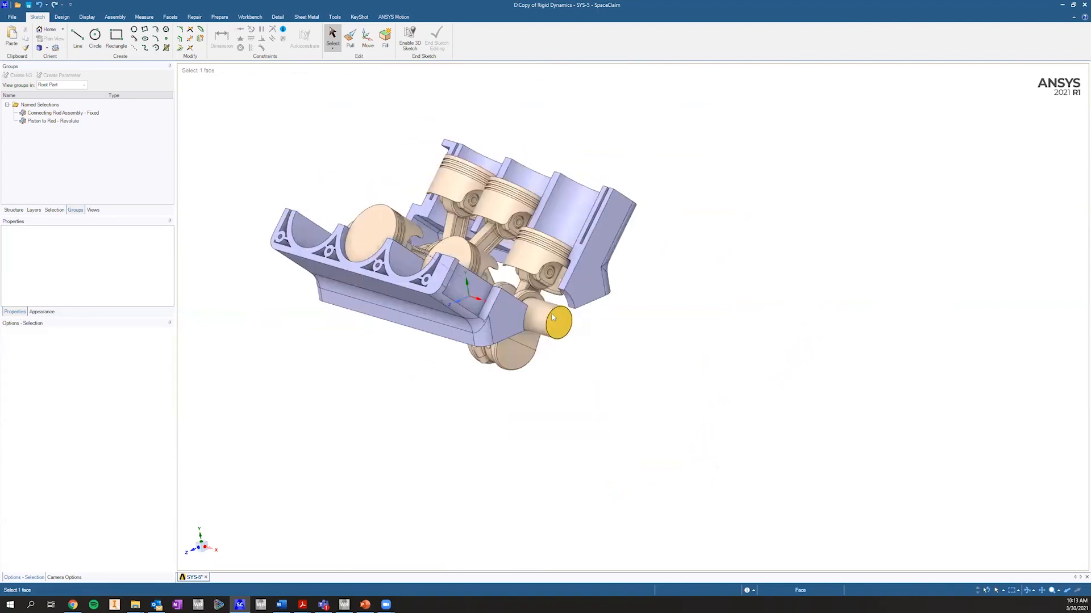
Step: Examine how the connecting rods join the crankshaft, picking the cylindrical crankshaft face between the neighbouring rods near the shaft end
middle_drag(520, 284, 528, 351)
middle_drag(466, 206, 623, 343)
middle_drag(507, 306, 553, 299)
scroll(588, 299, up, 4)
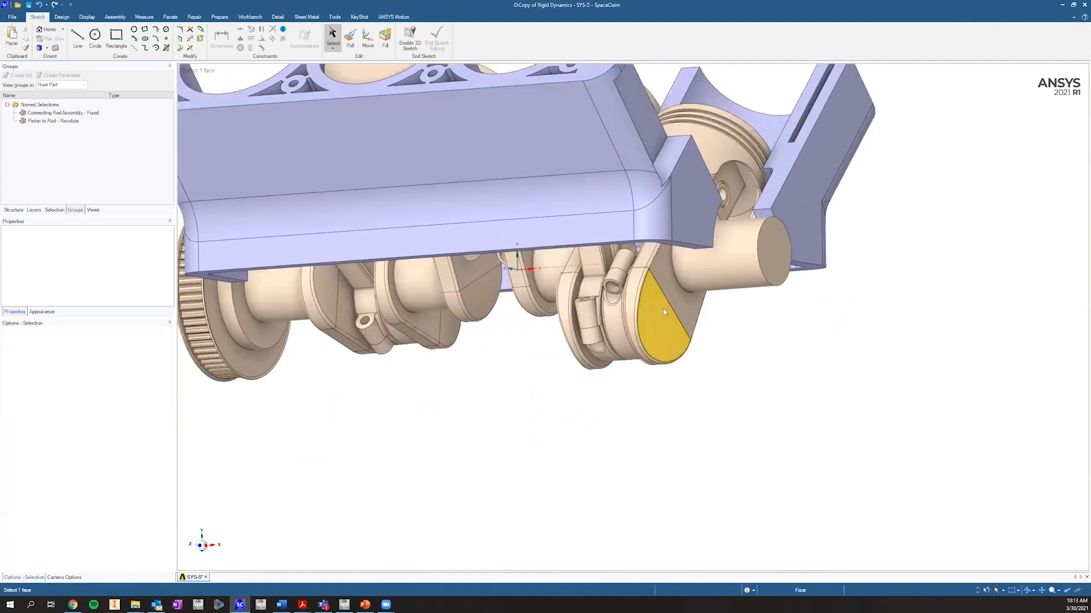
click(659, 319)
middle_drag(651, 325, 692, 291)
key(Escape)
scroll(692, 291, up, 8)
scroll(760, 392, up, 2)
scroll(730, 354, up, 5)
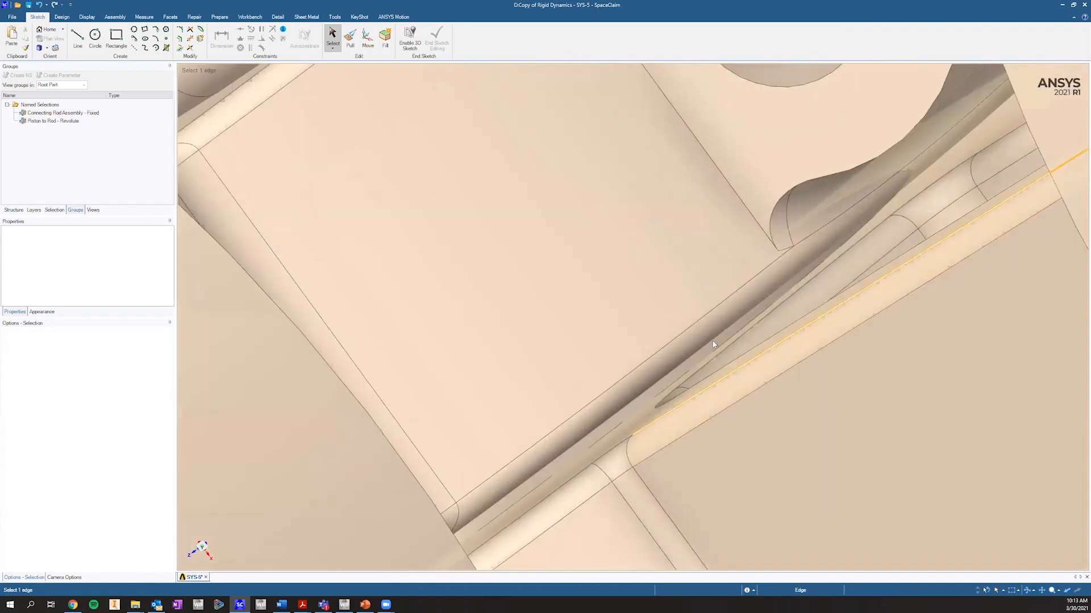
click(714, 339)
scroll(714, 337, down, 10)
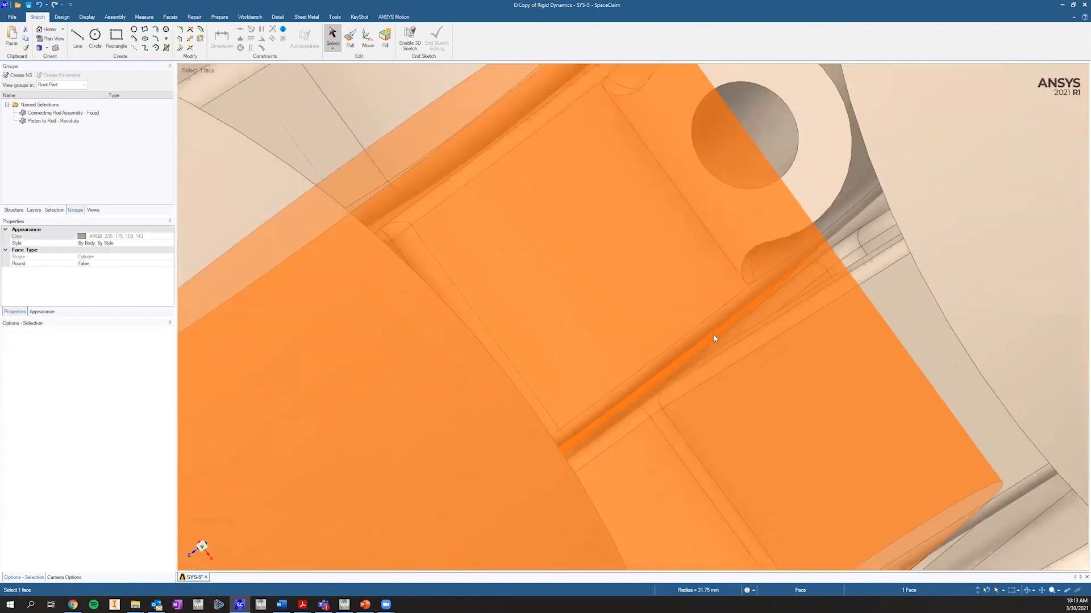
key(Escape)
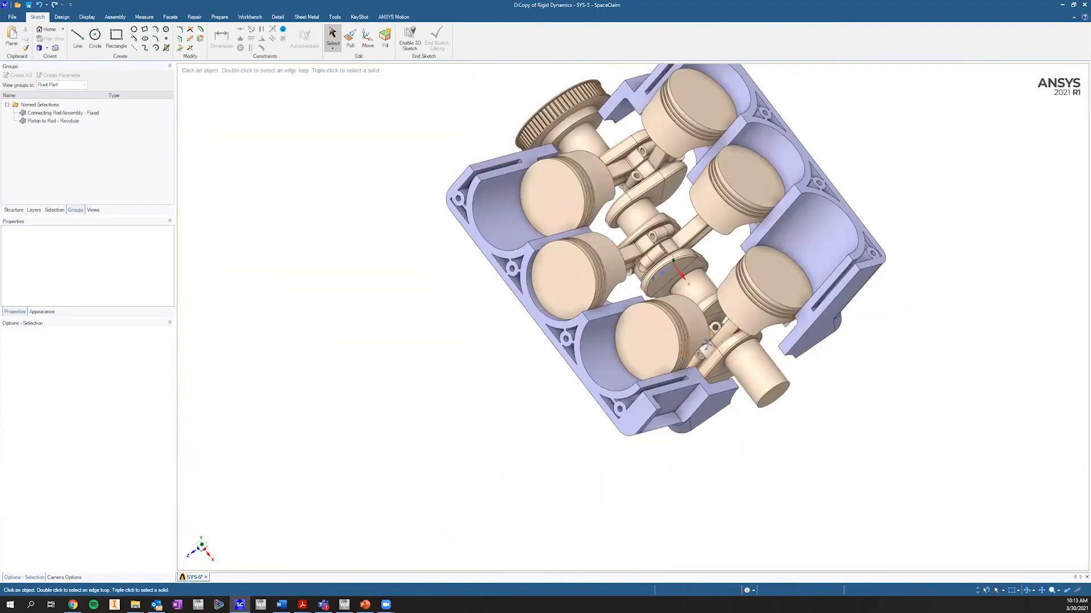
scroll(745, 355, up, 5)
middle_drag(707, 352, 652, 460)
click(662, 408)
scroll(677, 384, down, 5)
click(652, 460)
mouse_move(711, 349)
middle_down()
mouse_move(650, 441)
mouse_move(714, 343)
middle_up()
shift+middle_drag(715, 247, 676, 332)
Step: Select the crankshaft's cylindrical end face and one face on each of the six connecting rods
scroll(695, 494, up, 8)
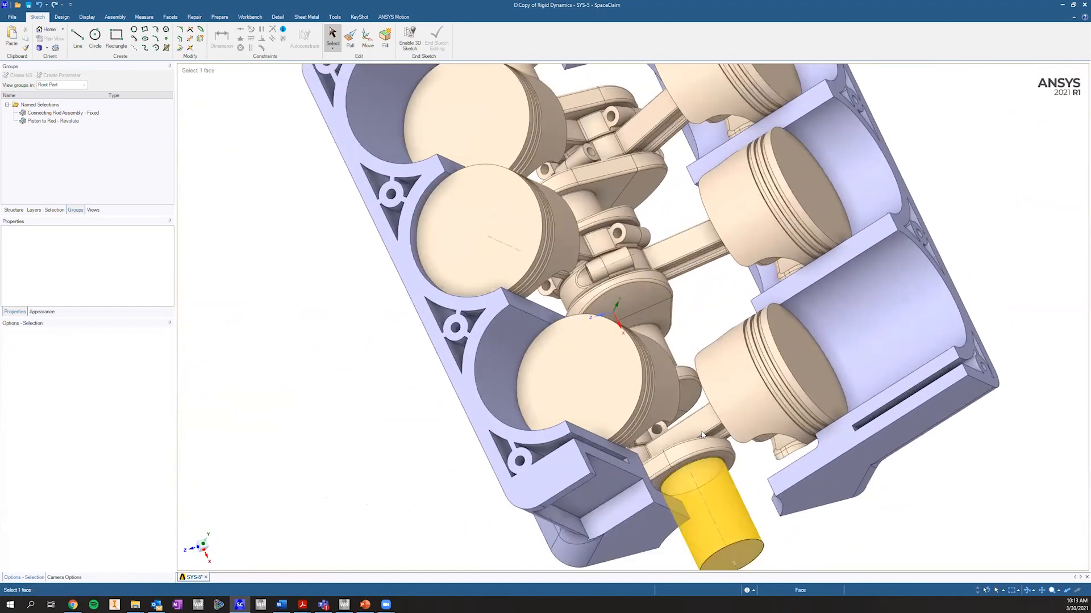
click(702, 435)
middle_drag(702, 435, 685, 392)
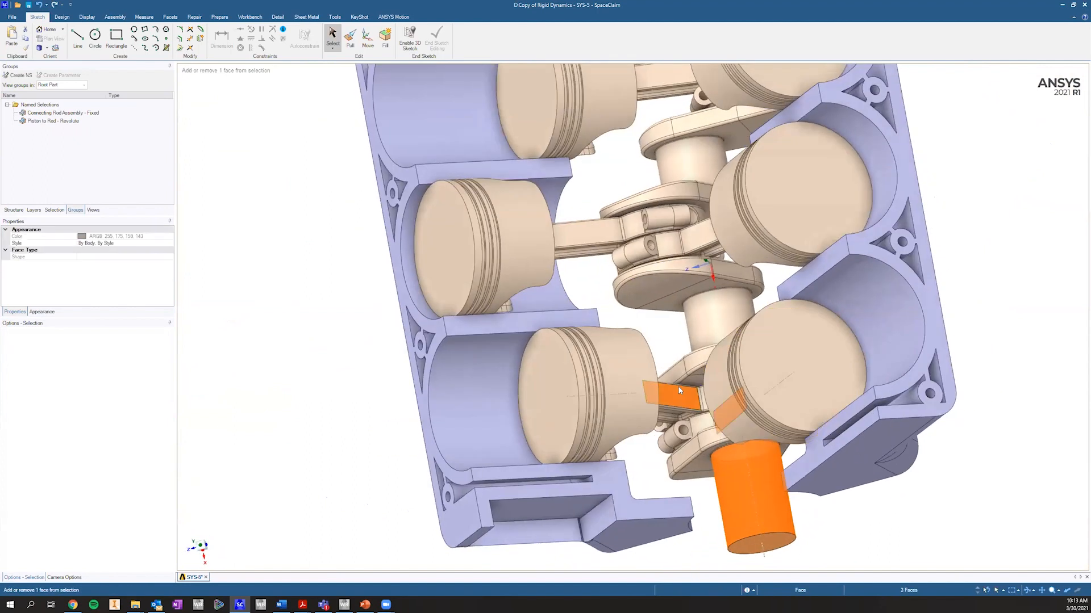
click(619, 226)
middle_drag(619, 225, 653, 232)
ctrl+click(653, 230)
ctrl+click(698, 245)
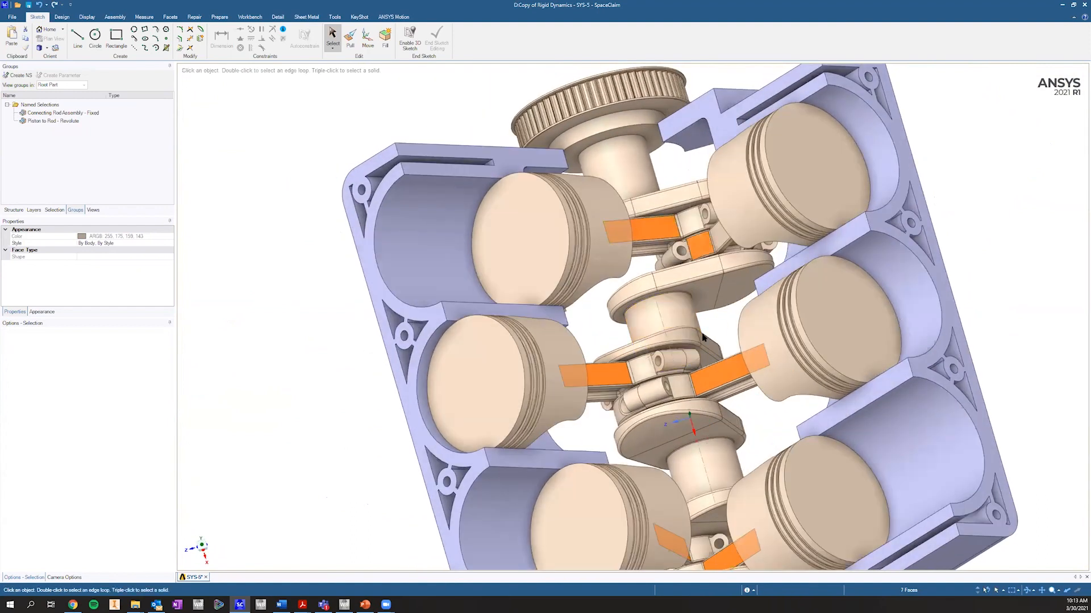
Step: Hide all bodies except the selected crankshaft and connecting rods
scroll(702, 335, down, 4)
key(z)
right_click(916, 276)
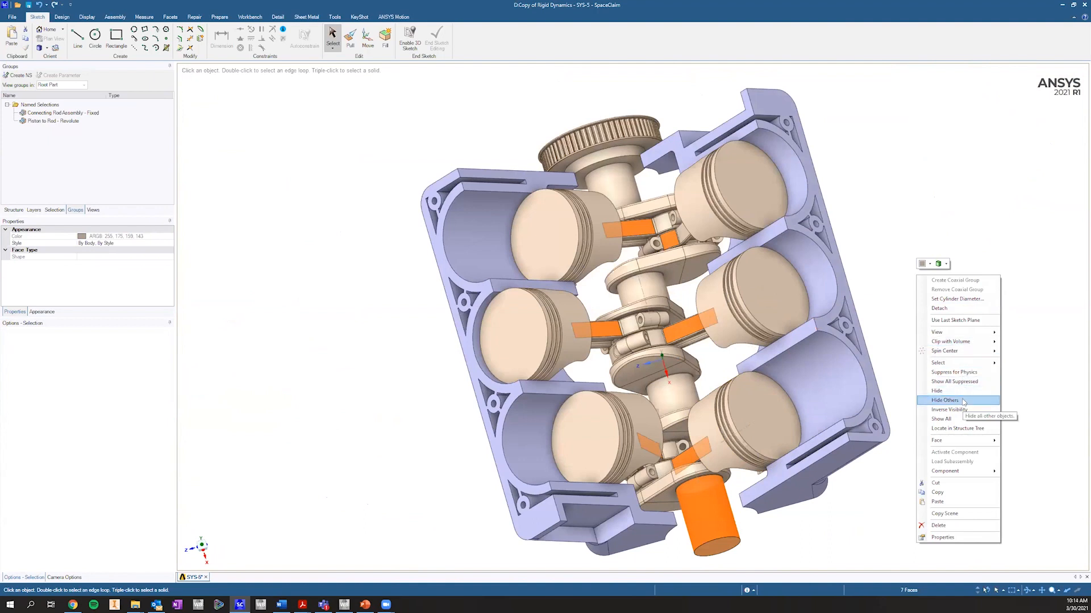
click(944, 401)
scroll(885, 326, down, 2)
middle_drag(901, 299, 654, 253)
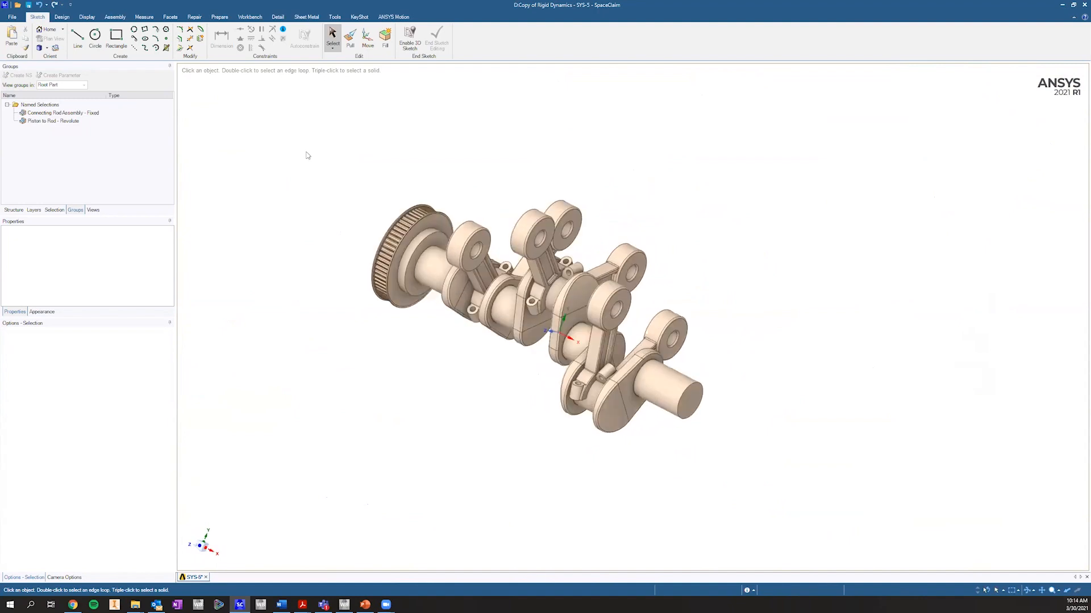
Step: Create a named selection called "Crankshaft to Rod - Revolute" from the visible crankshaft and connecting rod bodies
drag(293, 137, 776, 475)
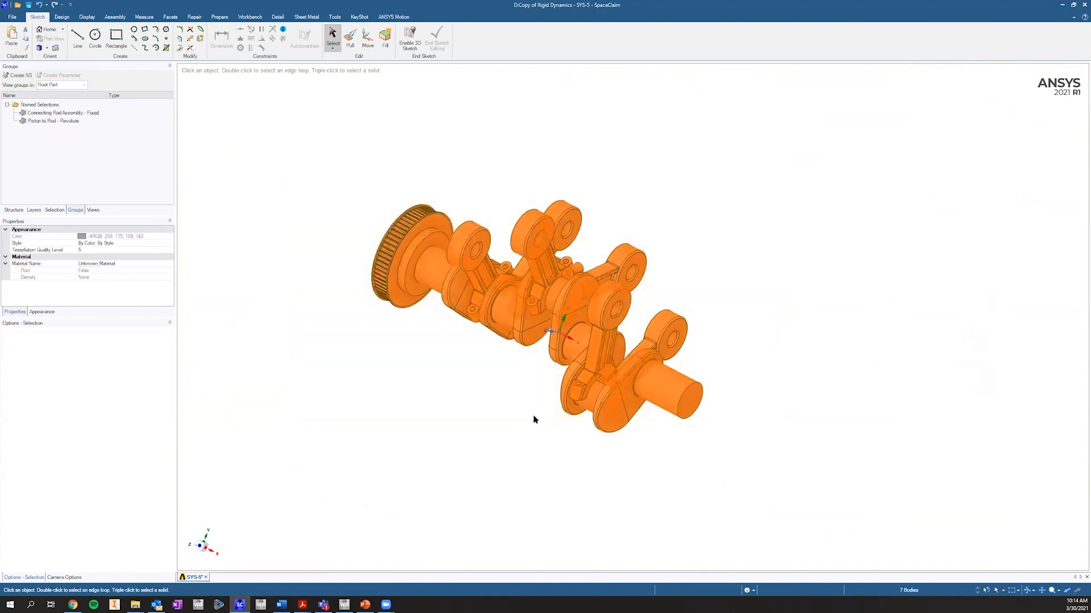
click(19, 76)
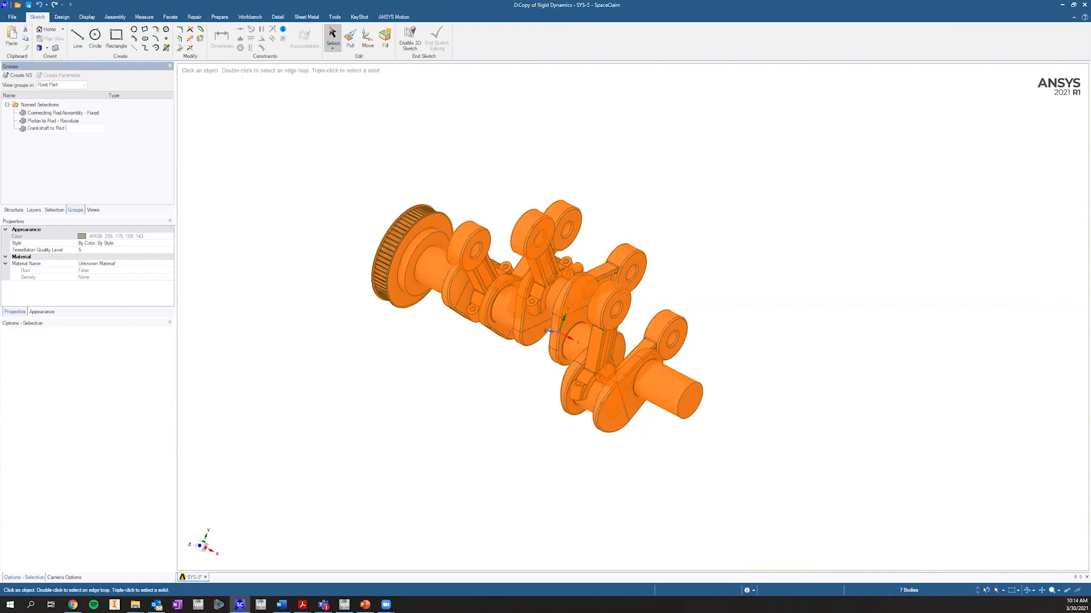
text(REv)
key(Return)
click(329, 304)
Step: Bring back all hidden bodies, then hide only the outer engine block body
middle_drag(396, 230, 271, 247)
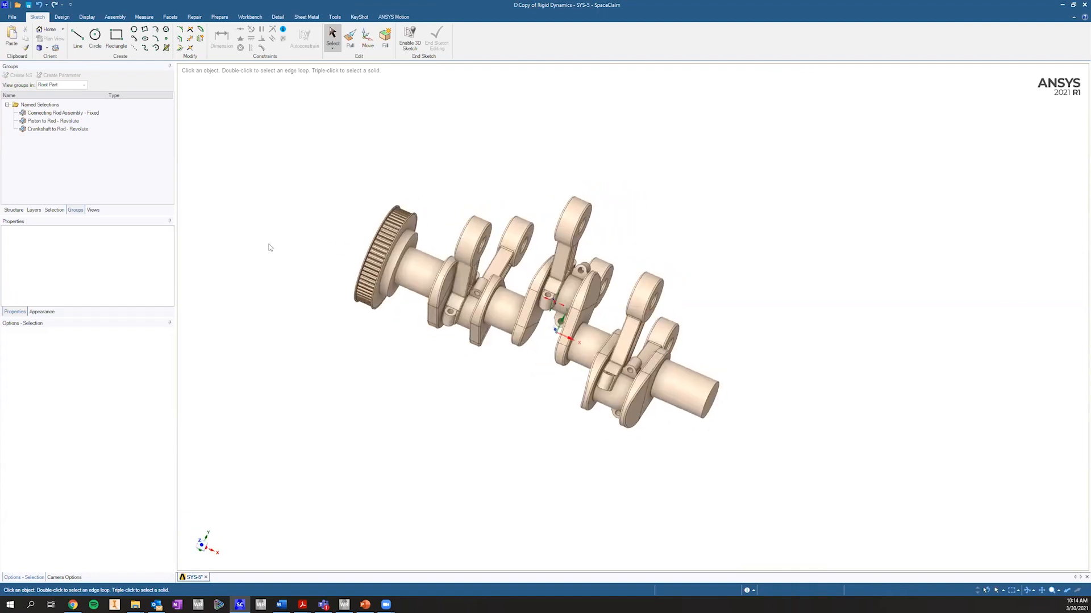
right_click(333, 171)
click(366, 243)
middle_drag(683, 187, 712, 169)
click(712, 169)
right_click(714, 168)
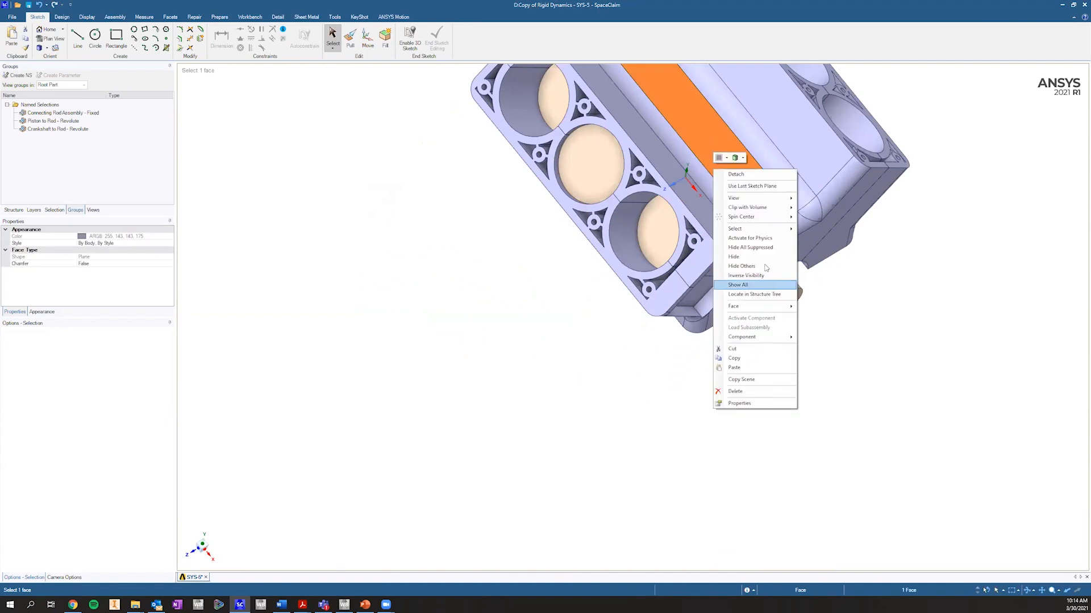
click(766, 257)
ctrl+middle_drag(761, 261, 601, 402)
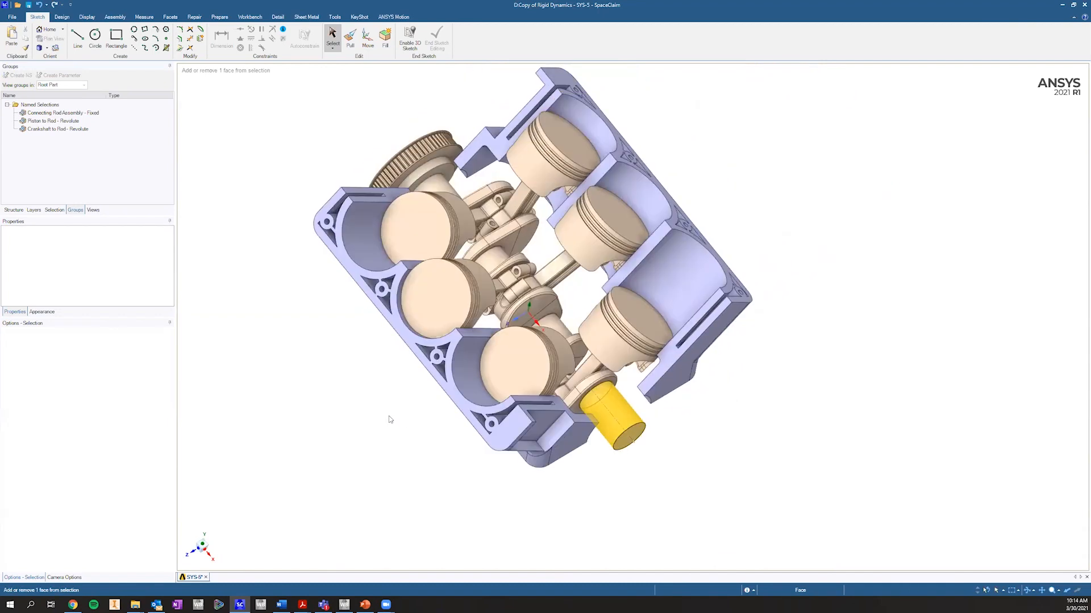
Step: Review which bodies belong to the "Connecting Rod Assembly - Fixed" named selection
click(45, 51)
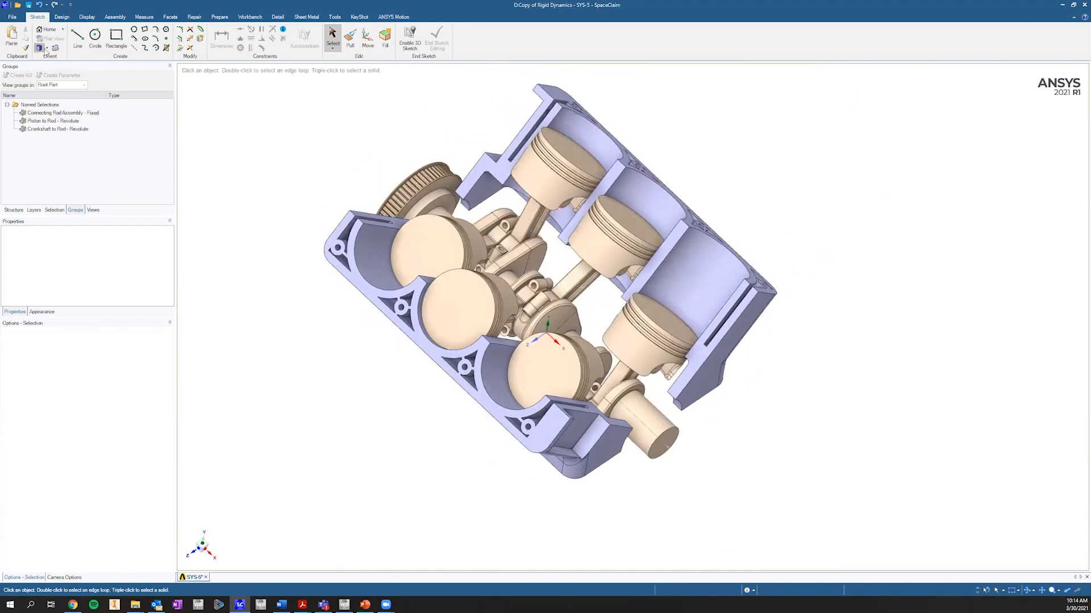
click(92, 113)
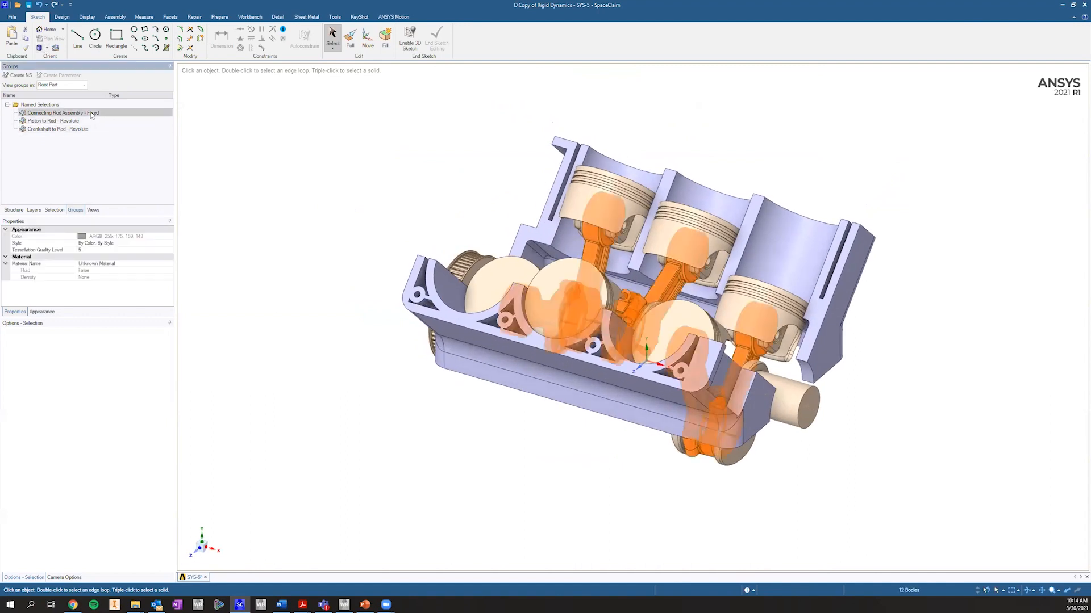
click(344, 155)
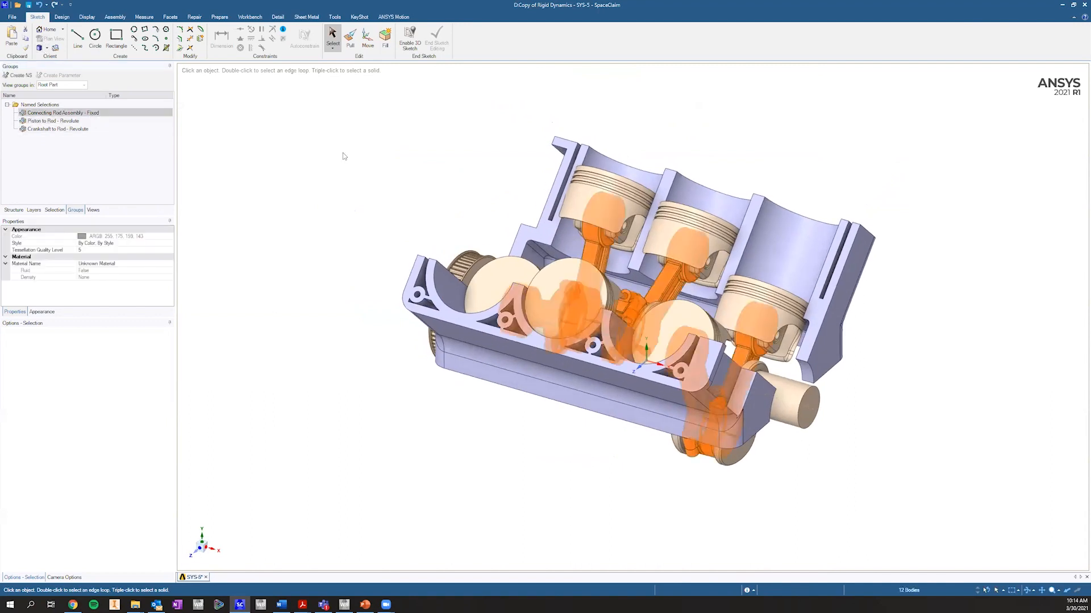
click(73, 113)
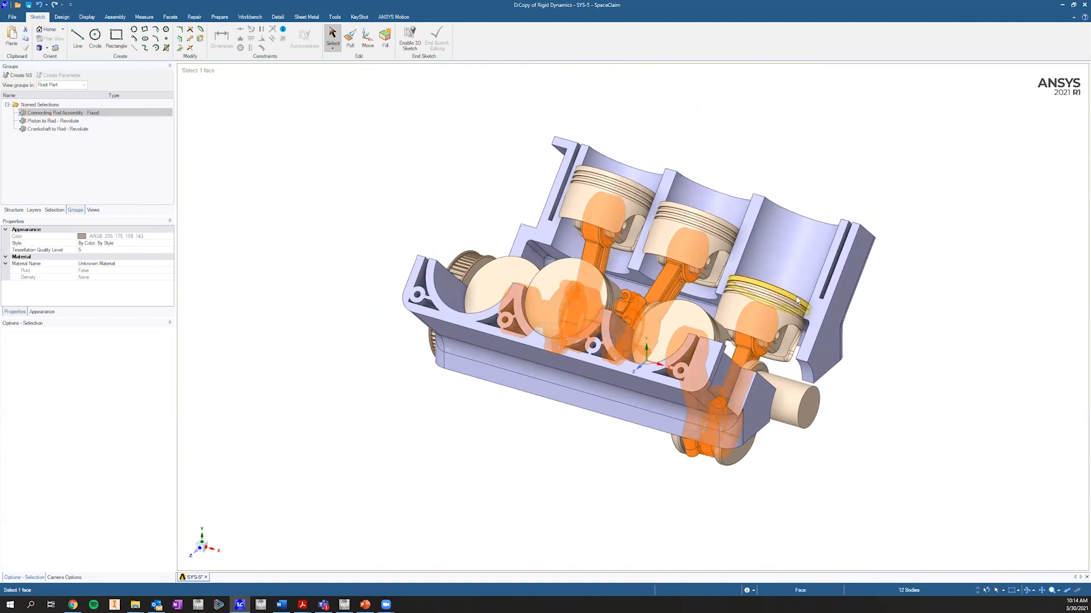
scroll(566, 258, up, 3)
shift+middle_drag(567, 258, 590, 217)
scroll(520, 245, down, 4)
scroll(537, 253, up, 3)
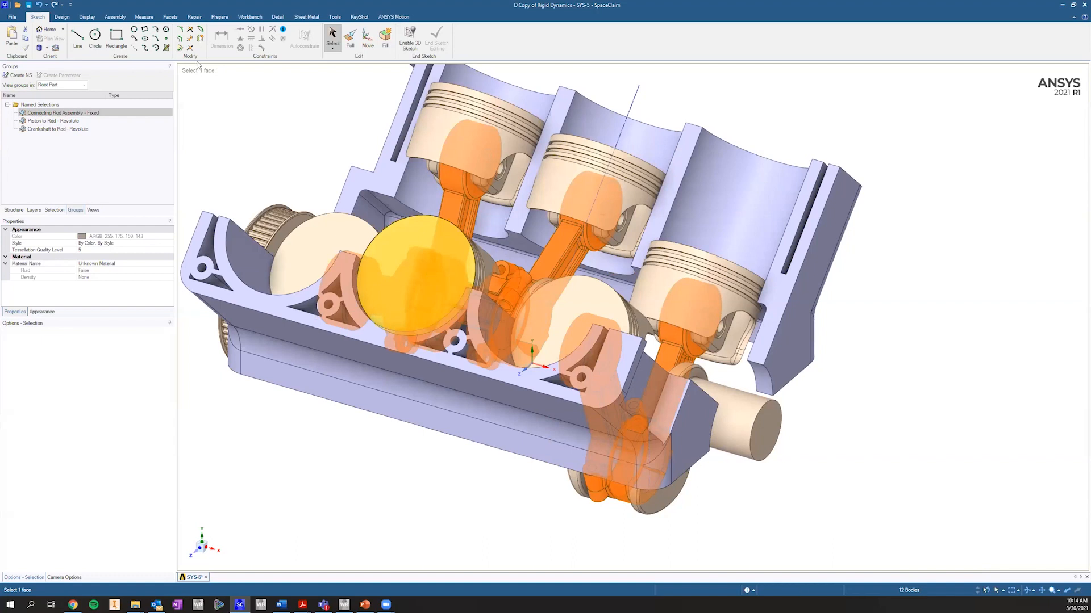
Step: Review the bodies in the "Piston to Rod - Revolute" and "Crankshaft to Rod - Revolute" named selections, then clear the selection
click(57, 121)
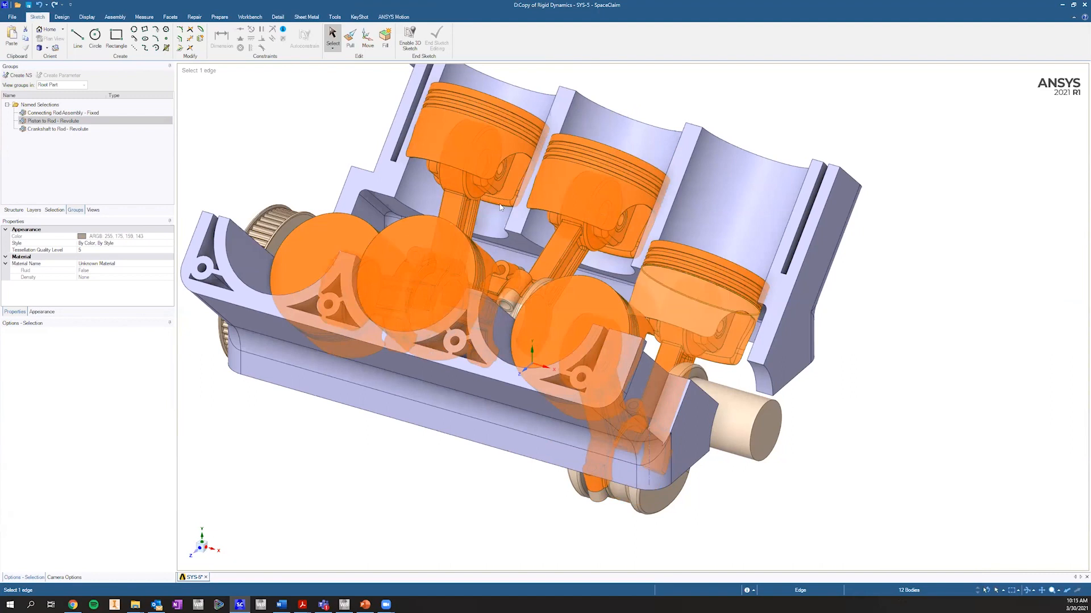
click(68, 129)
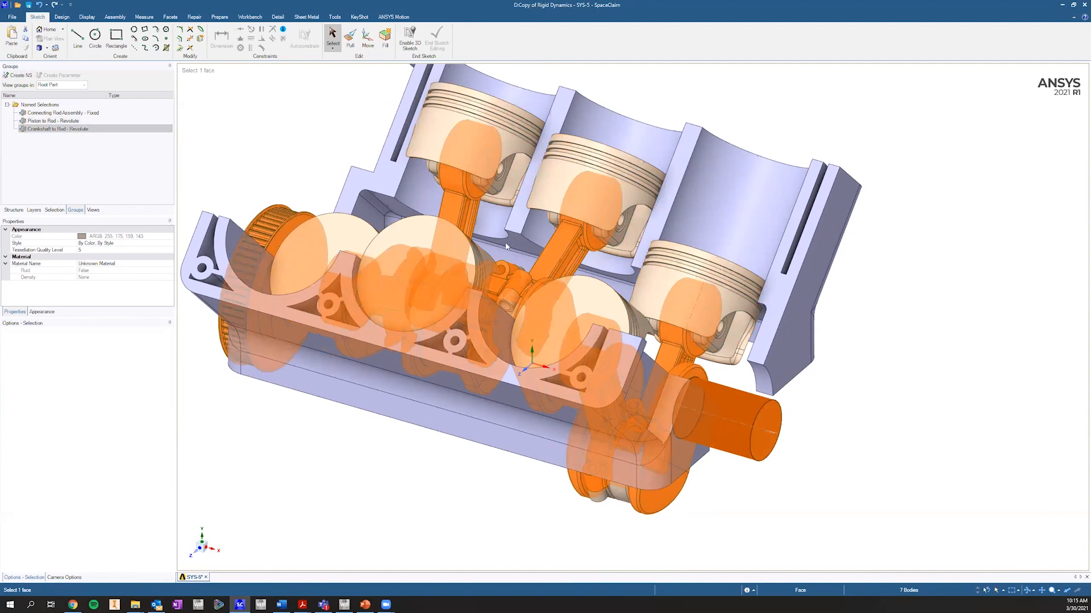
click(732, 411)
middle_drag(530, 286, 795, 508)
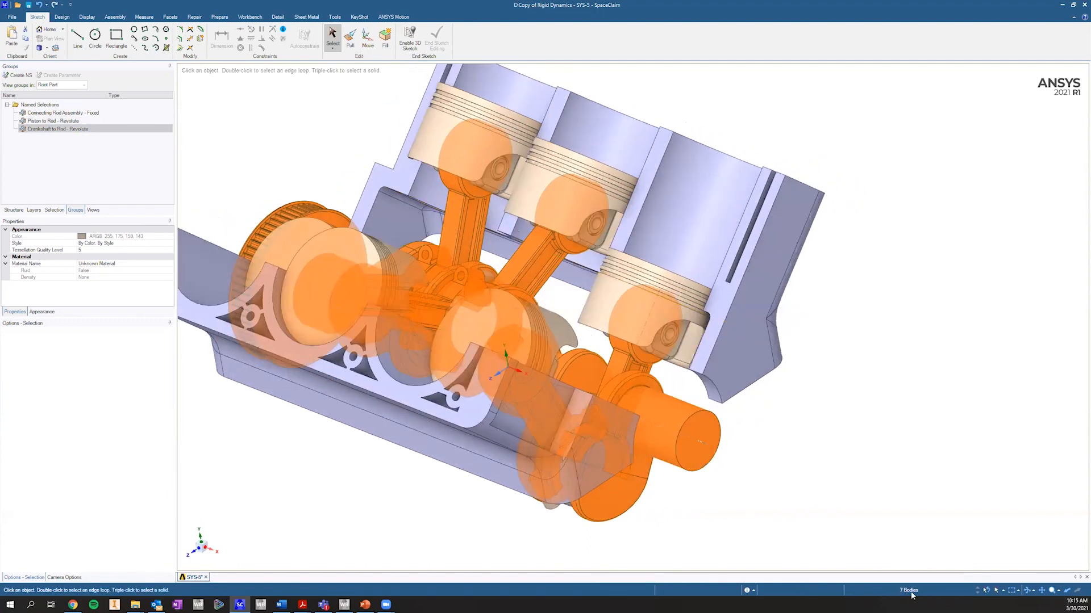
click(878, 535)
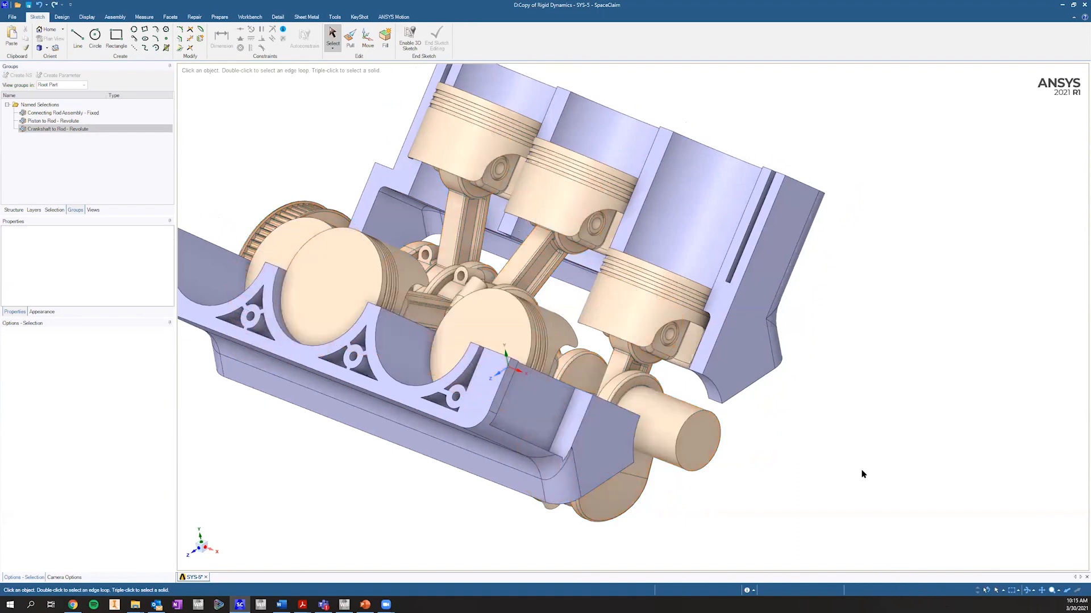
Step: Switch to Workbench and open the model of the copied Rigid Dynamics system in Mechanical for editing
scroll(757, 383, down, 5)
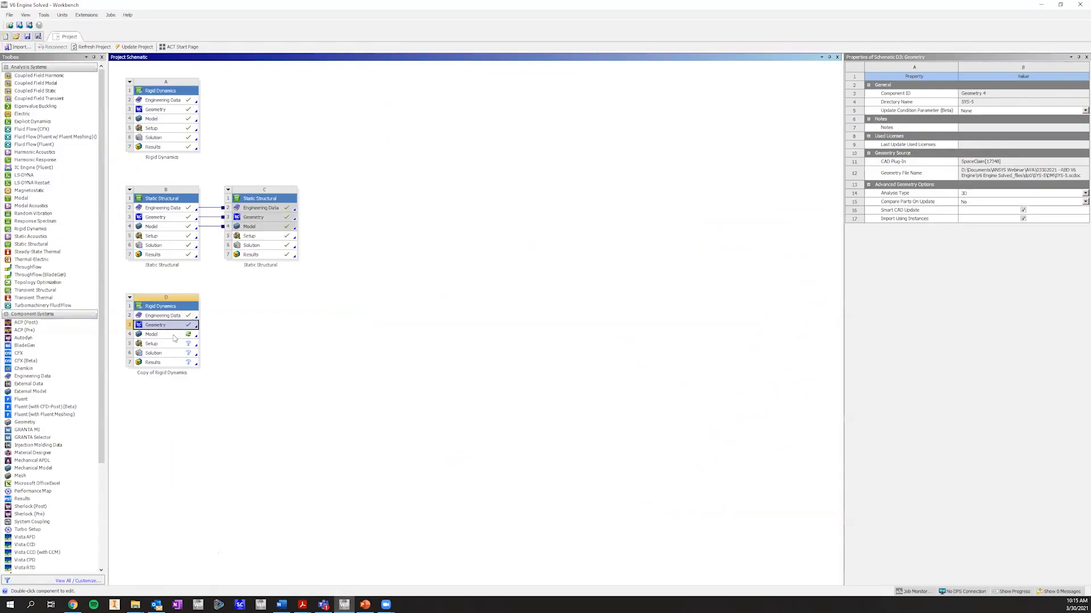
right_click(174, 337)
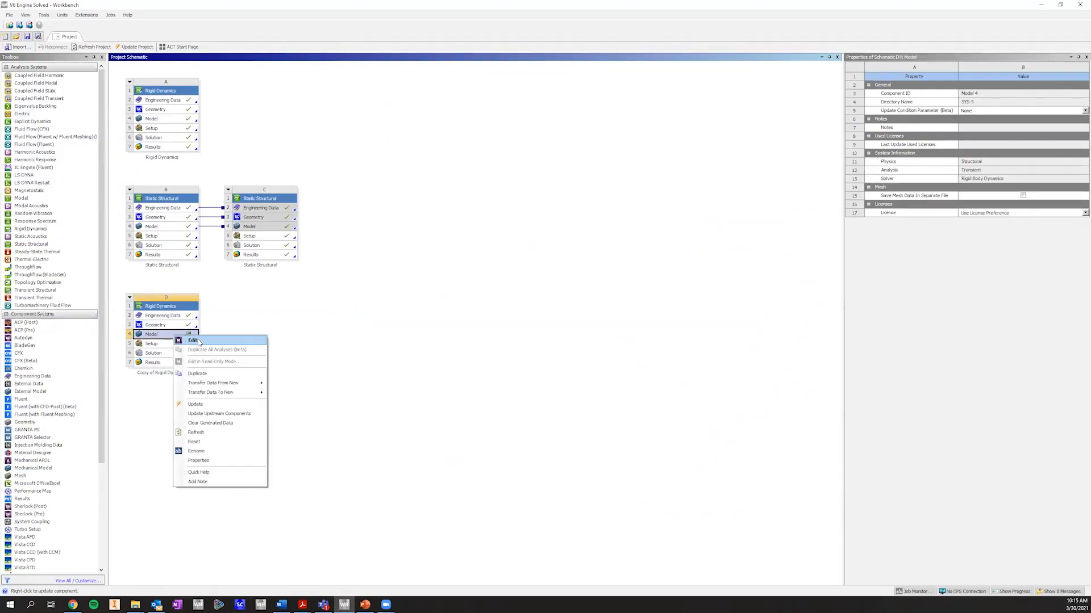
click(193, 341)
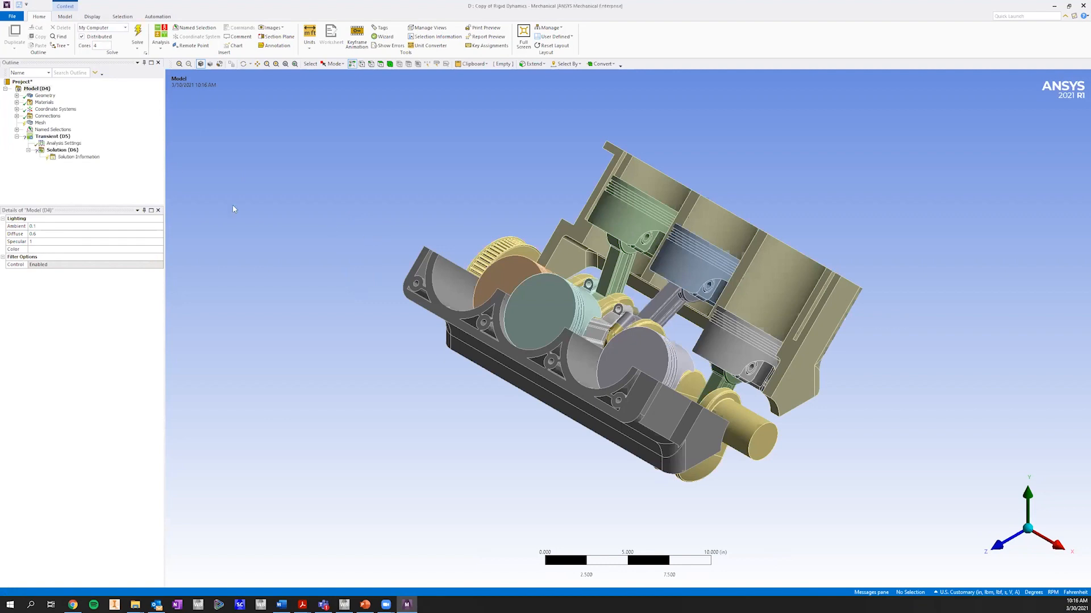
Step: Check the stiffness behavior and material assignment of all geometry bodies together
click(17, 95)
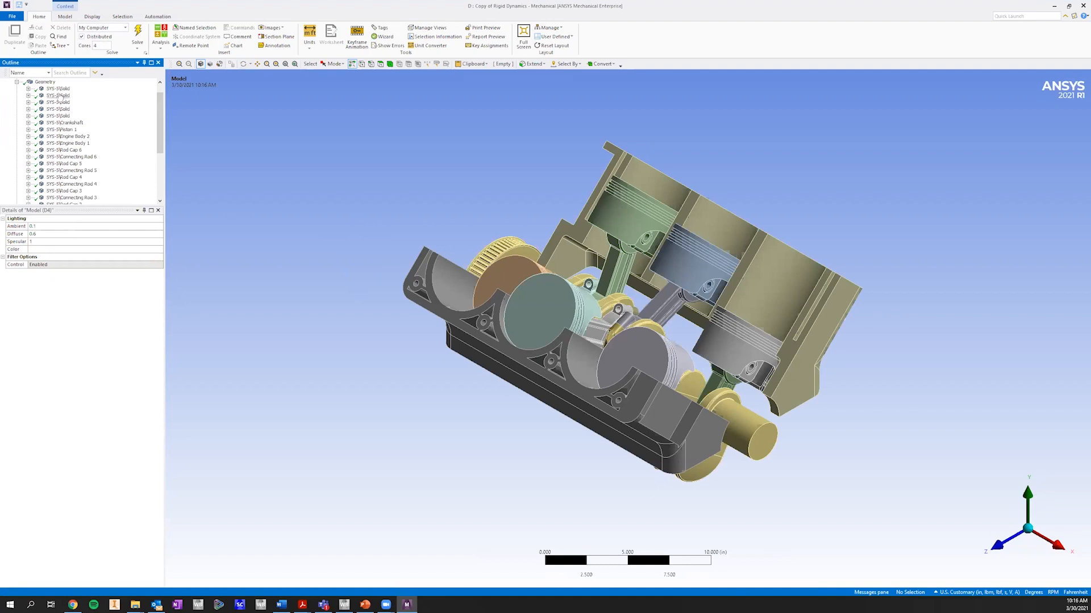
click(55, 89)
scroll(68, 139, down, 3)
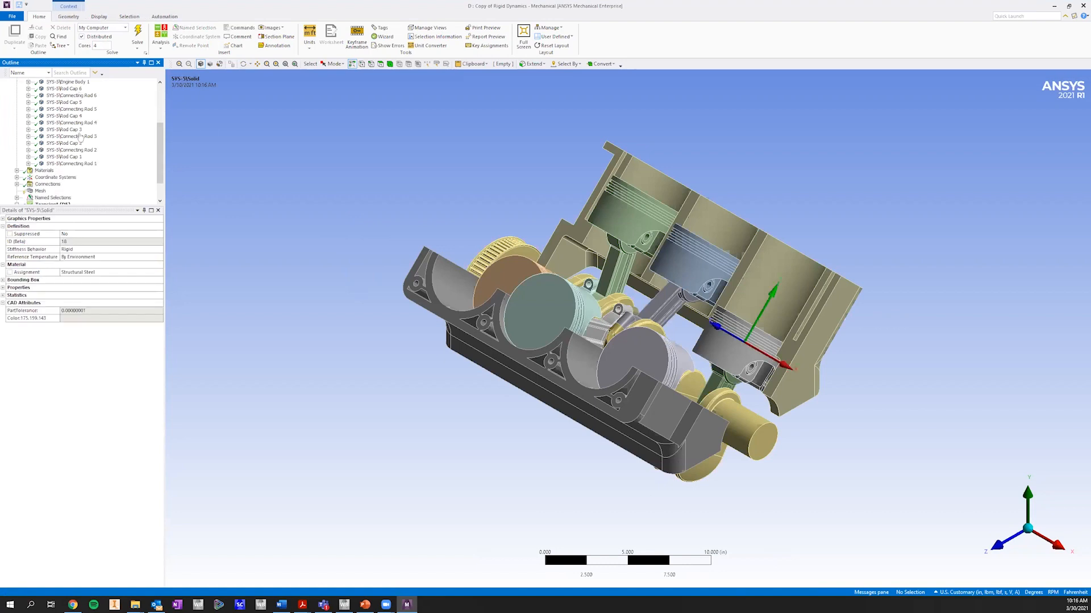
shift+click(80, 164)
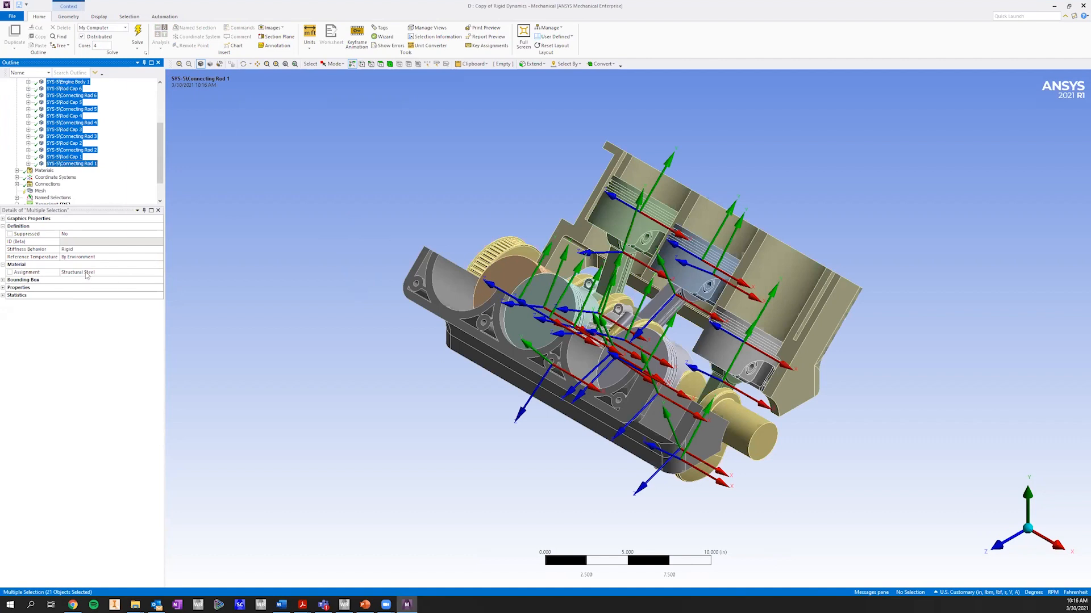
scroll(85, 142, up, 4)
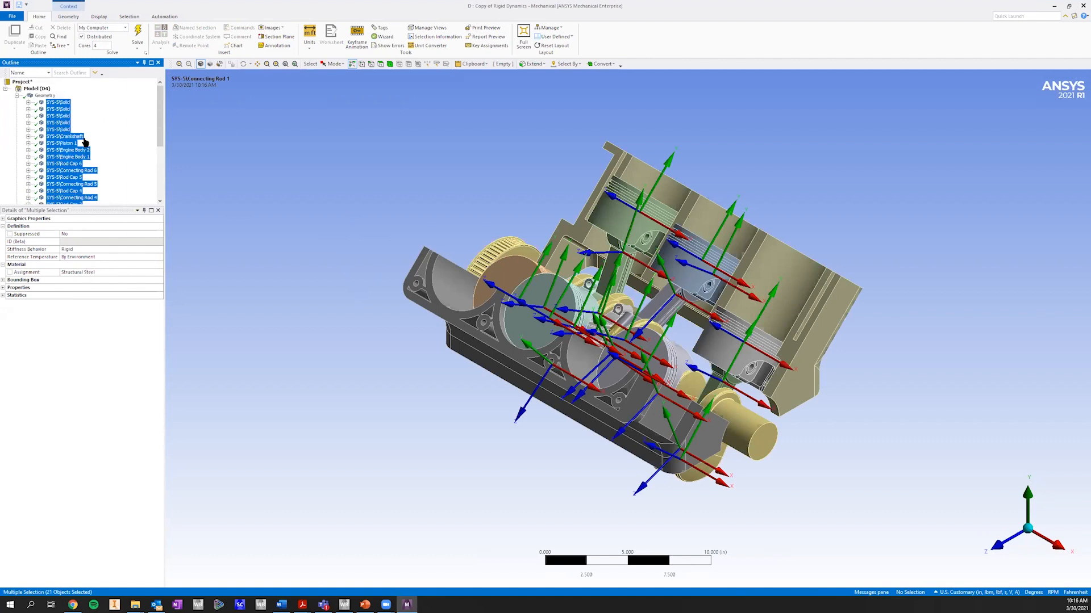
click(17, 95)
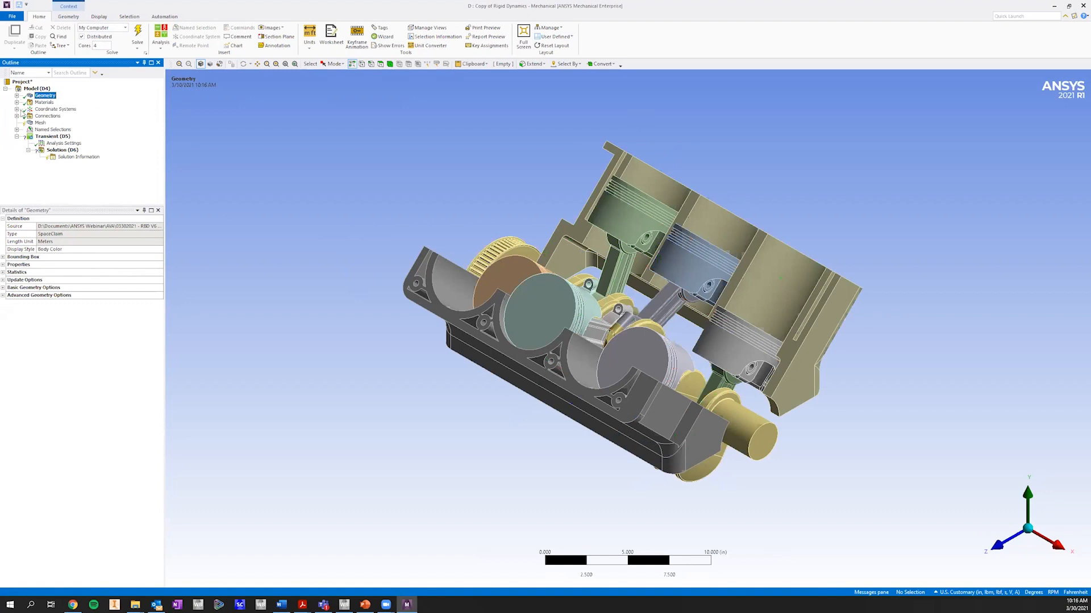
Step: Review the automatically generated contact regions and the detection settings of the Contacts group
click(17, 116)
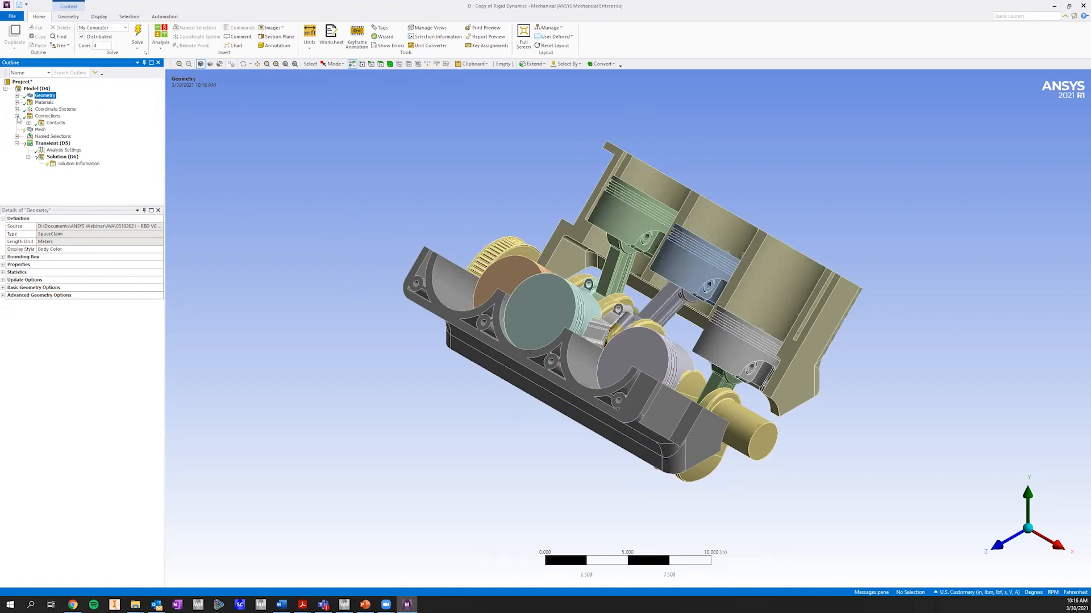
click(208, 140)
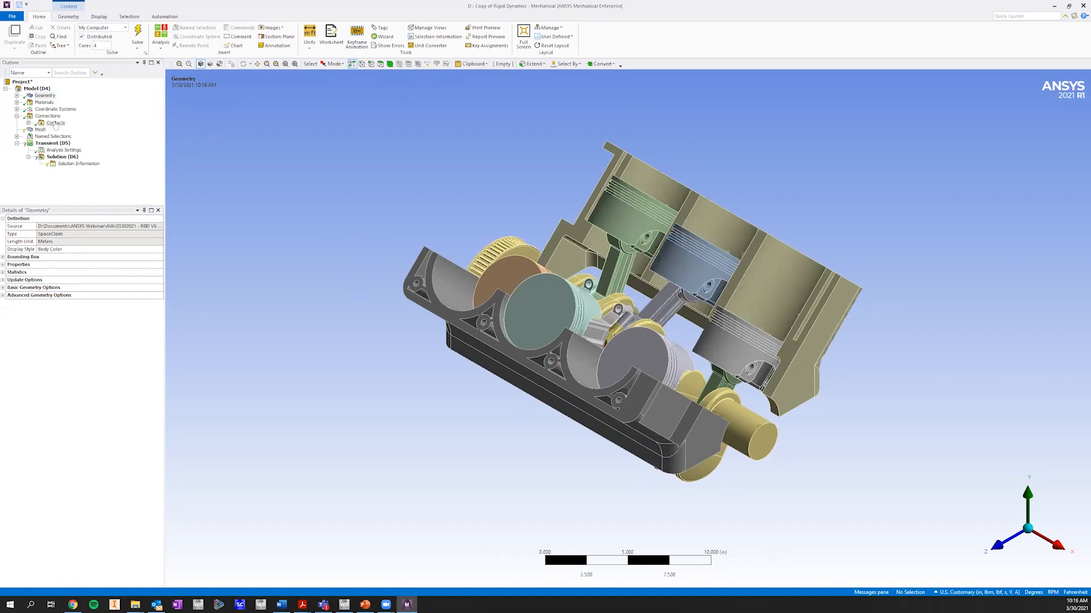
click(27, 123)
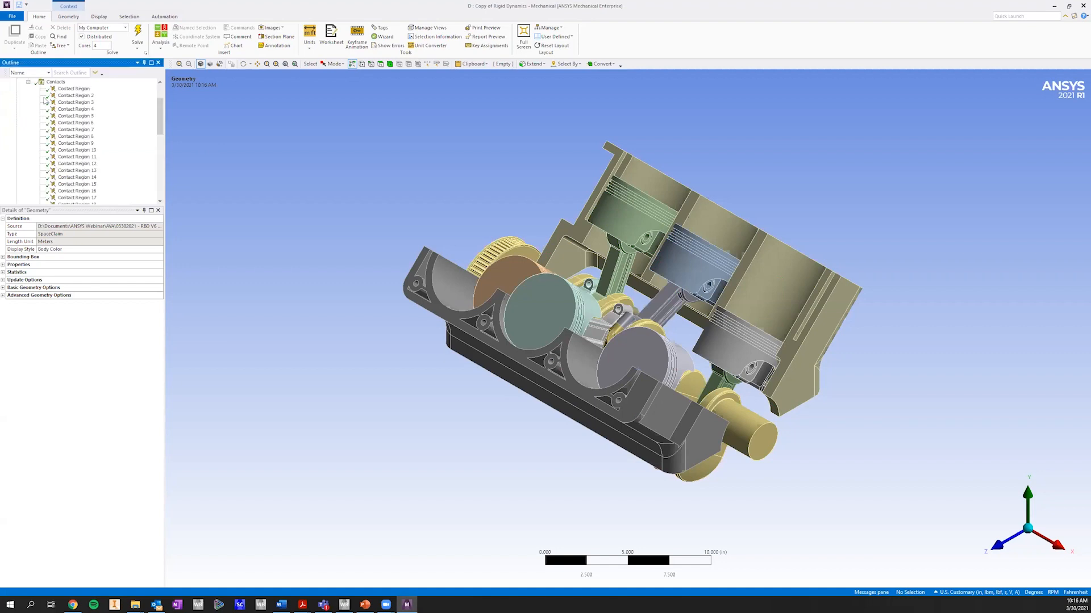
click(55, 82)
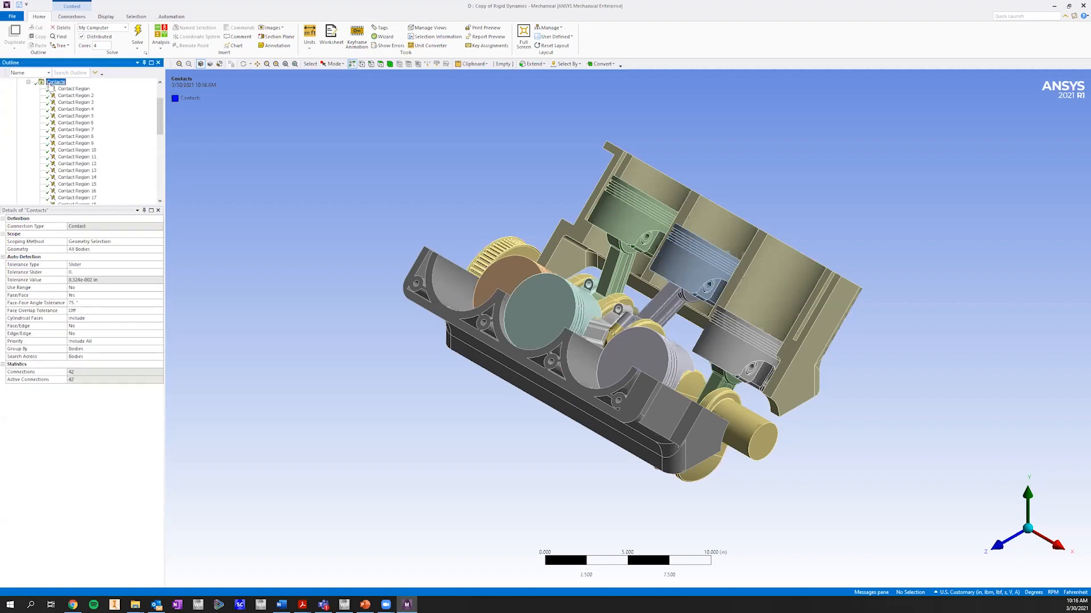
right_click(50, 83)
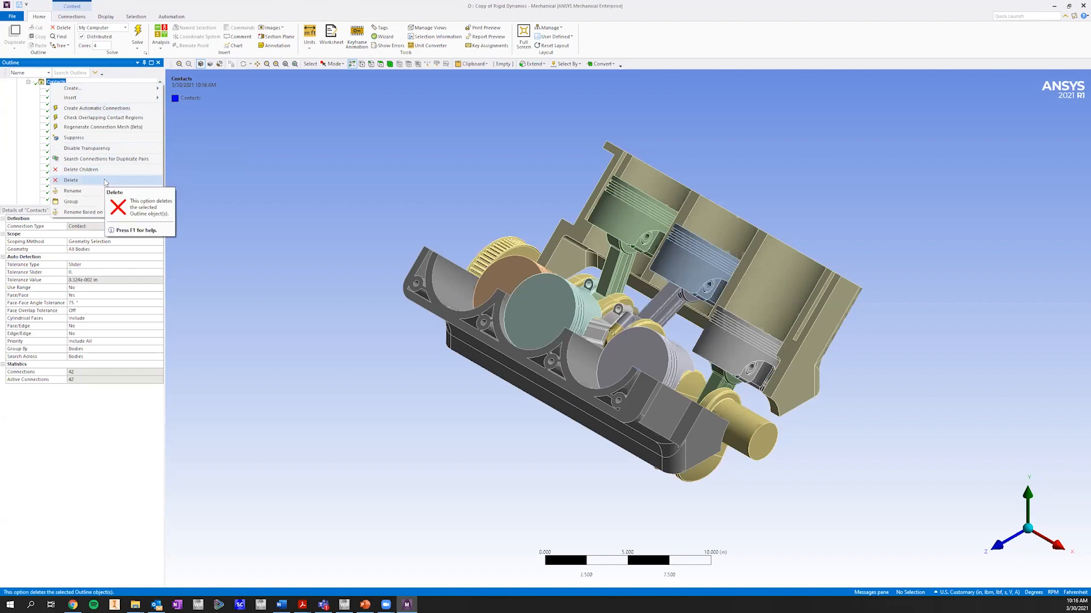
click(341, 202)
scroll(91, 129, up, 2)
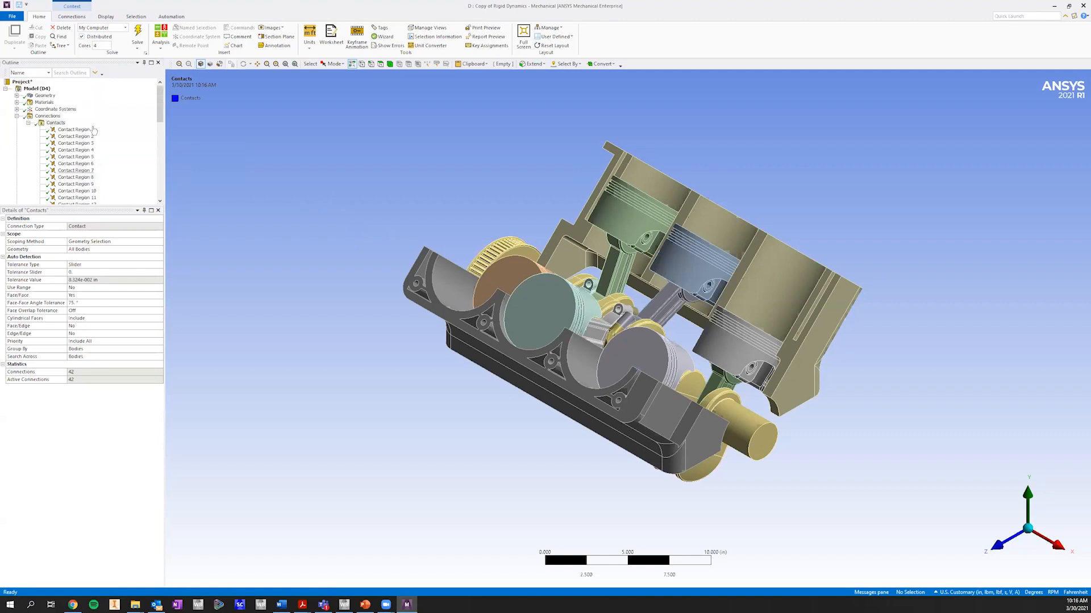
Step: Examine the contact and target faces and the contact type of the first contact region
click(62, 125)
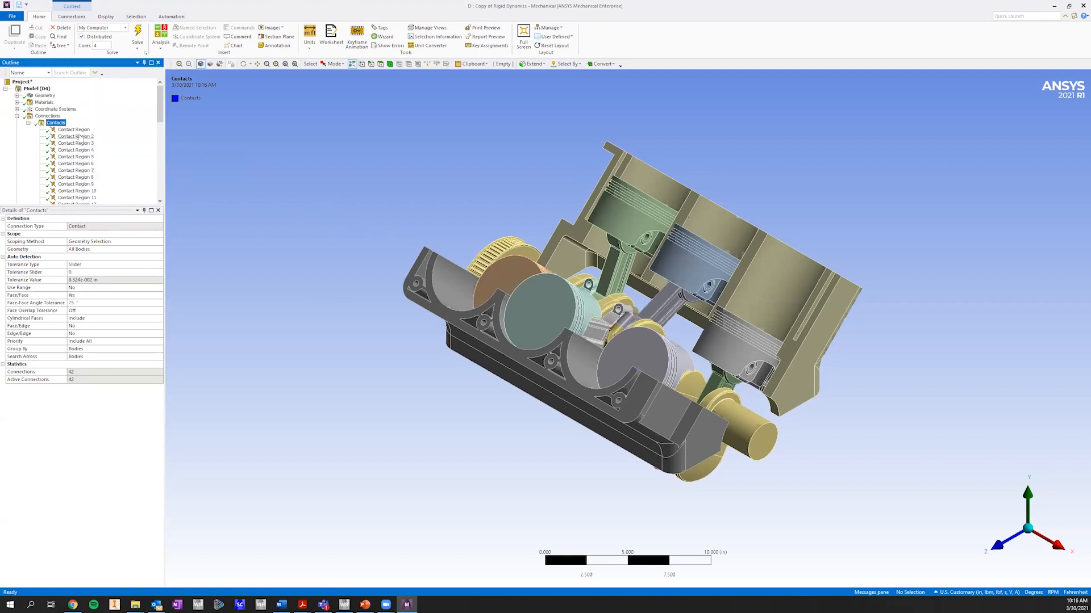
key(Down)
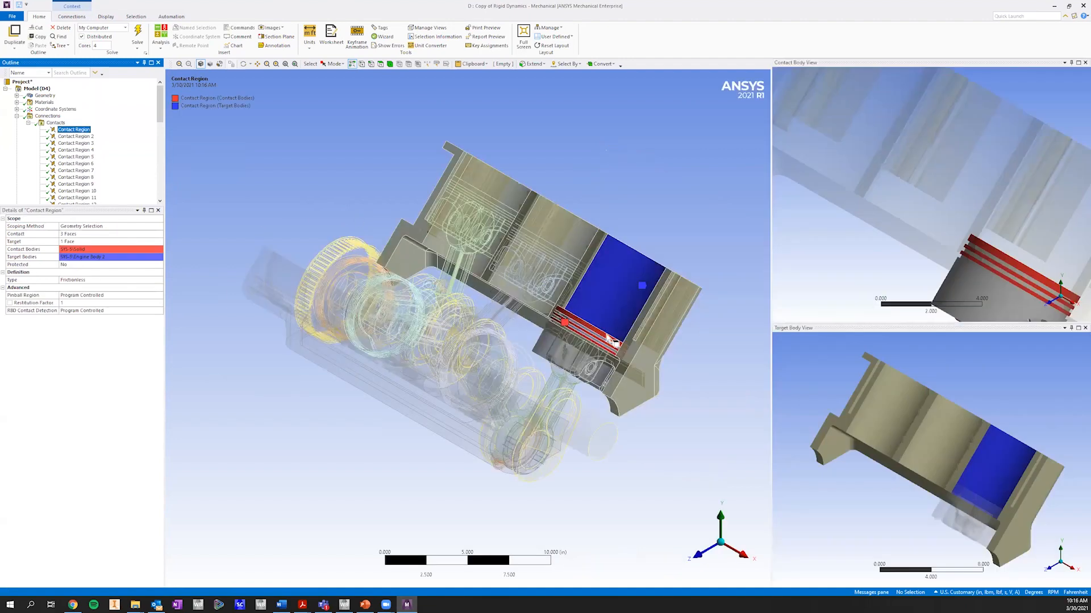
ctrl+middle_drag(501, 312, 524, 315)
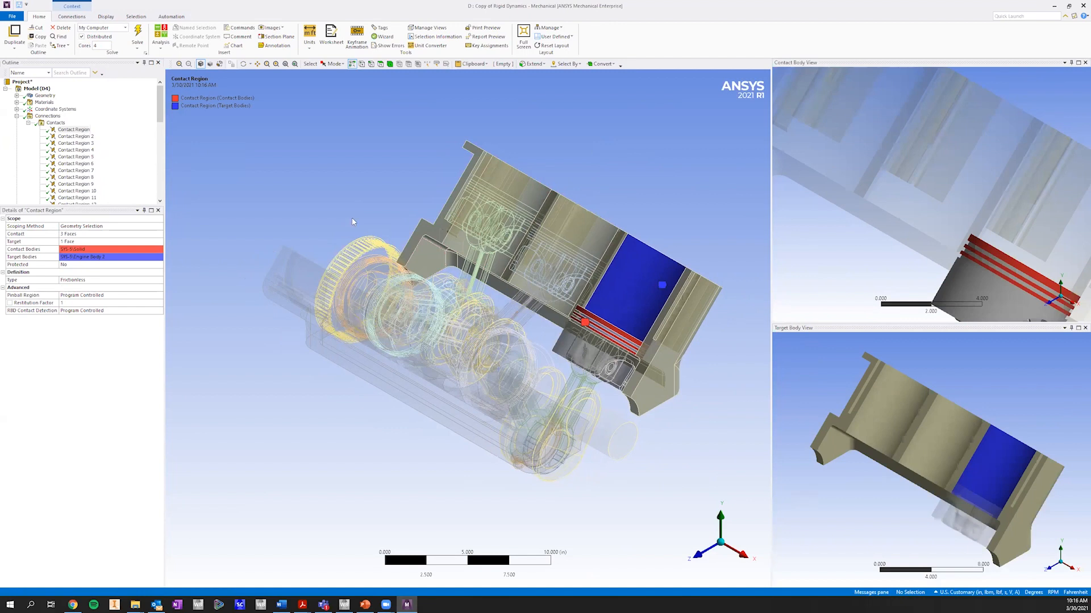
click(75, 130)
scroll(78, 142, down, 2)
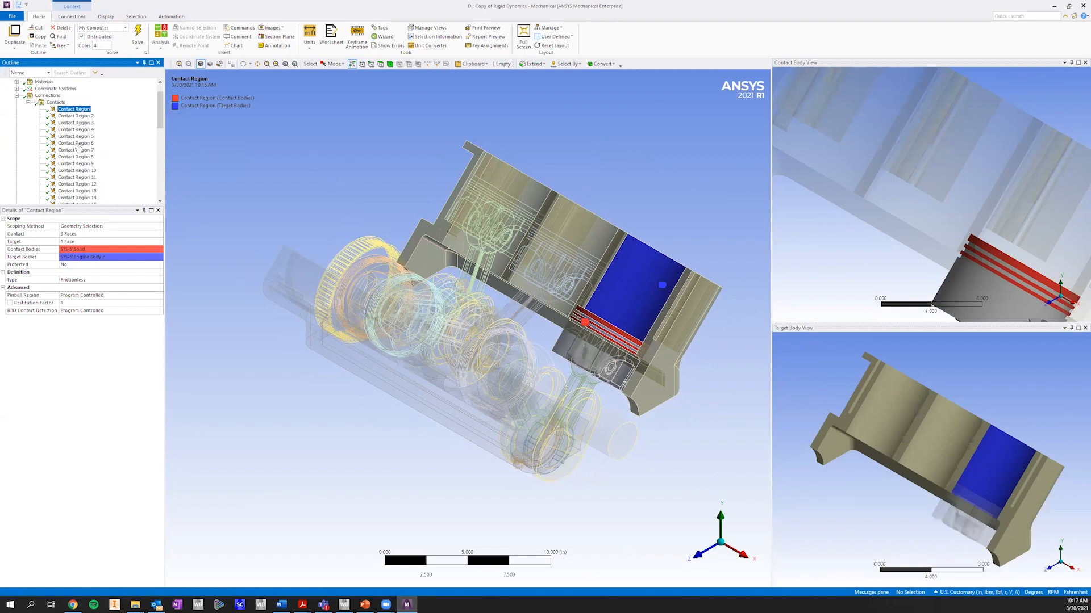
click(79, 280)
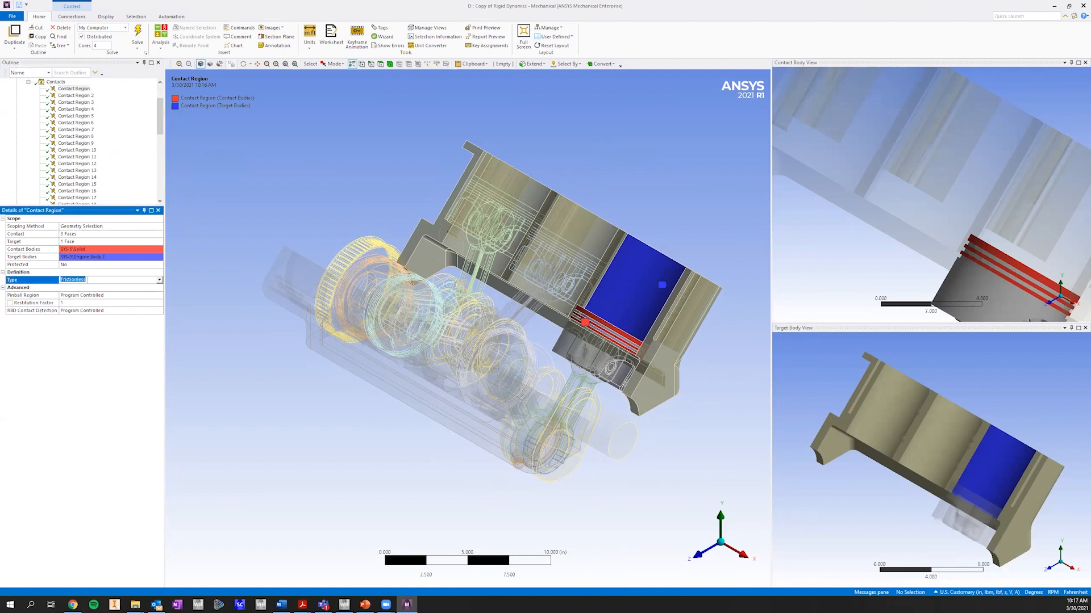
Step: Delete all the automatically generated contact regions, from the first one through Contact Region 42
scroll(81, 169, down, 10)
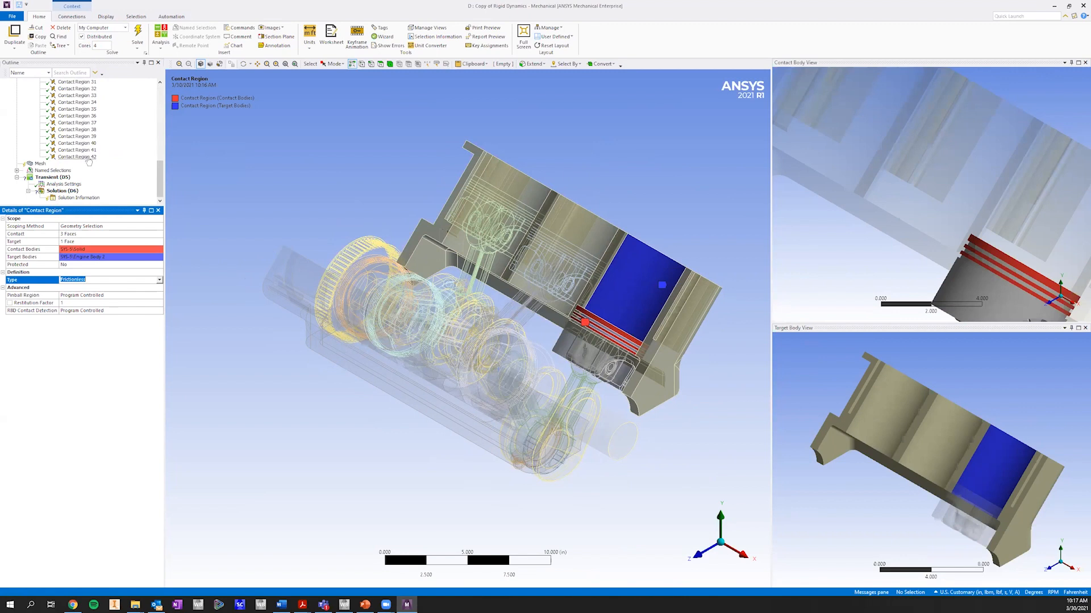
shift+click(88, 157)
scroll(87, 160, up, 11)
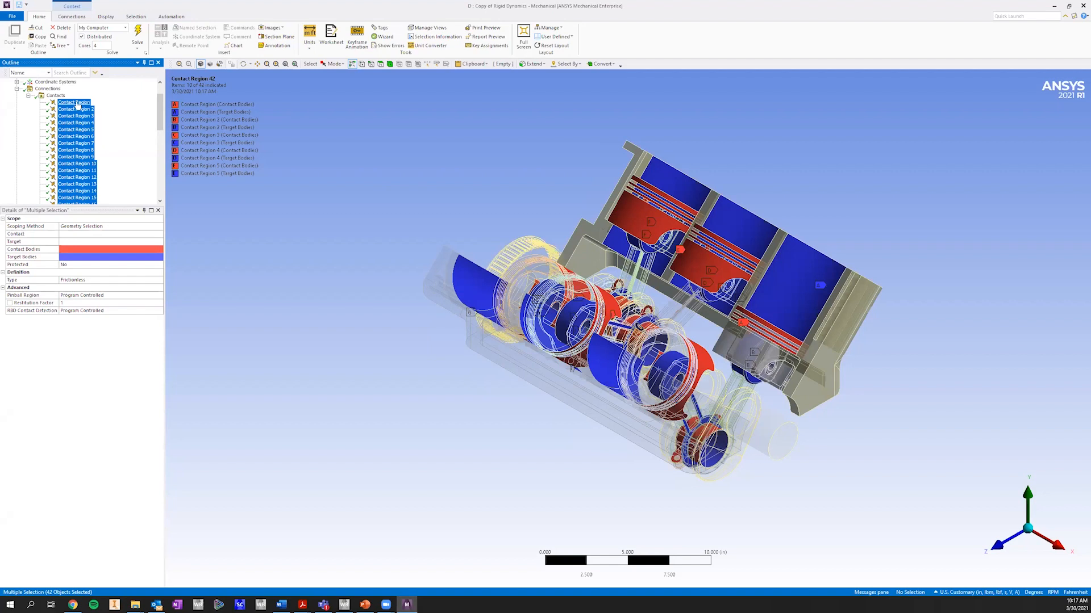
right_click(78, 104)
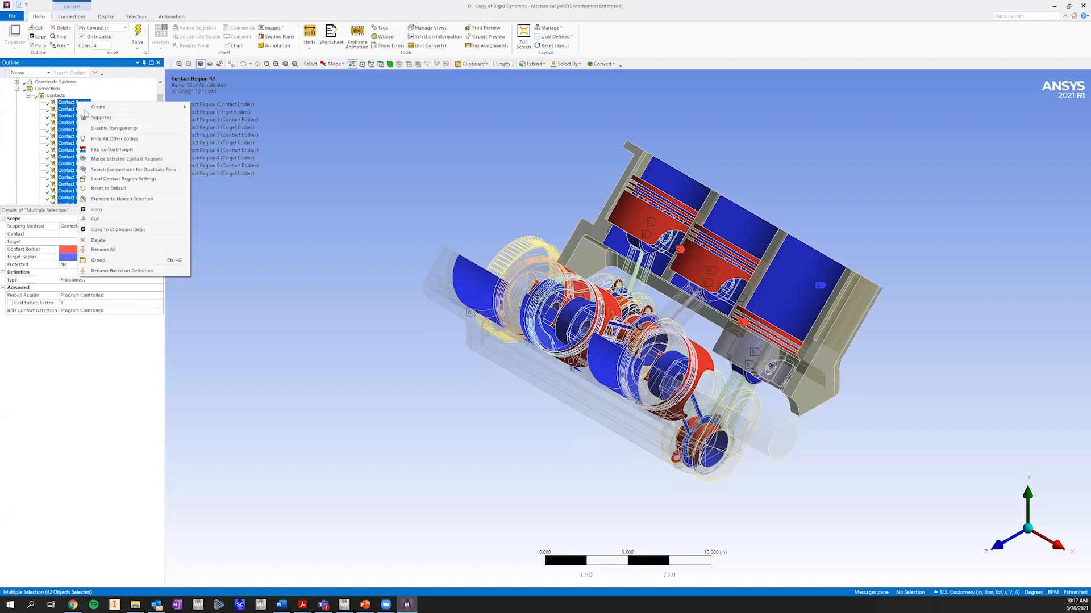
click(113, 239)
click(547, 334)
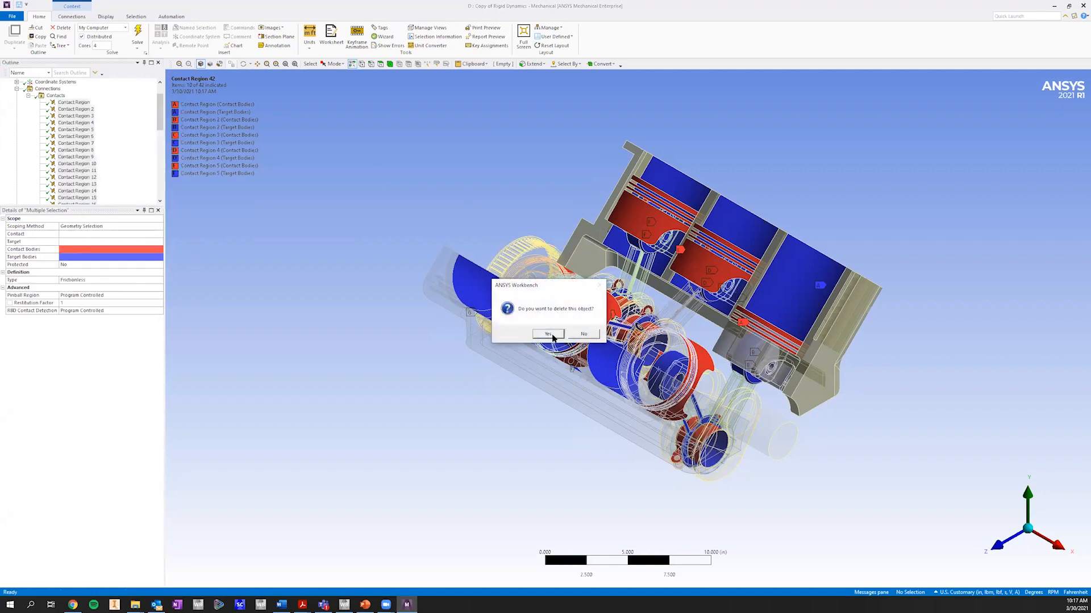
Step: Delete the empty Contacts group from Connections
click(57, 123)
right_click(57, 124)
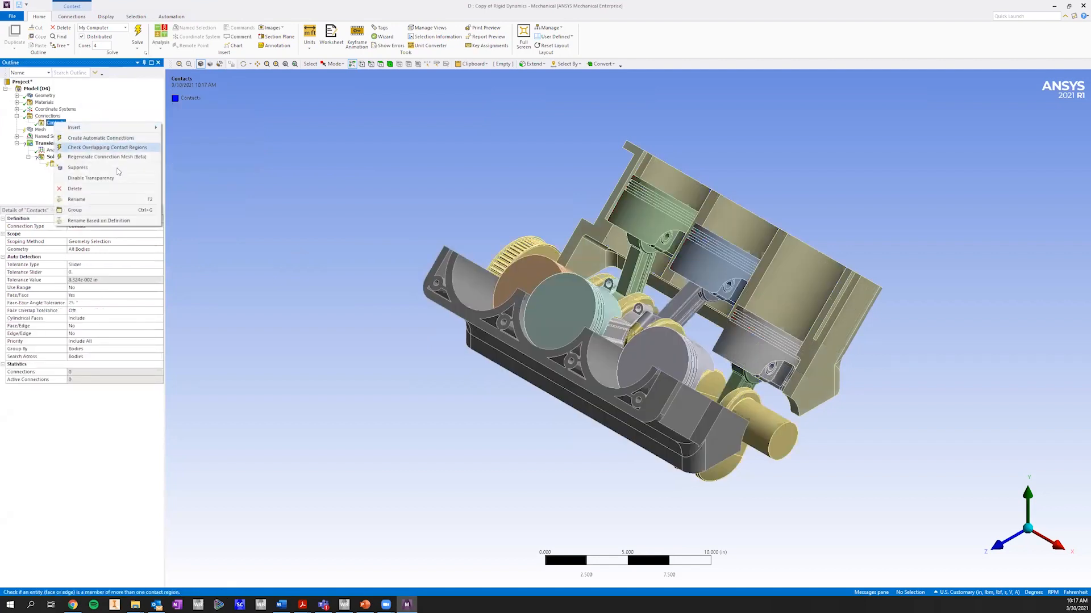
click(119, 190)
click(549, 336)
Step: Set Generate Automatic Connection On Refresh to No for the Connections object
click(52, 118)
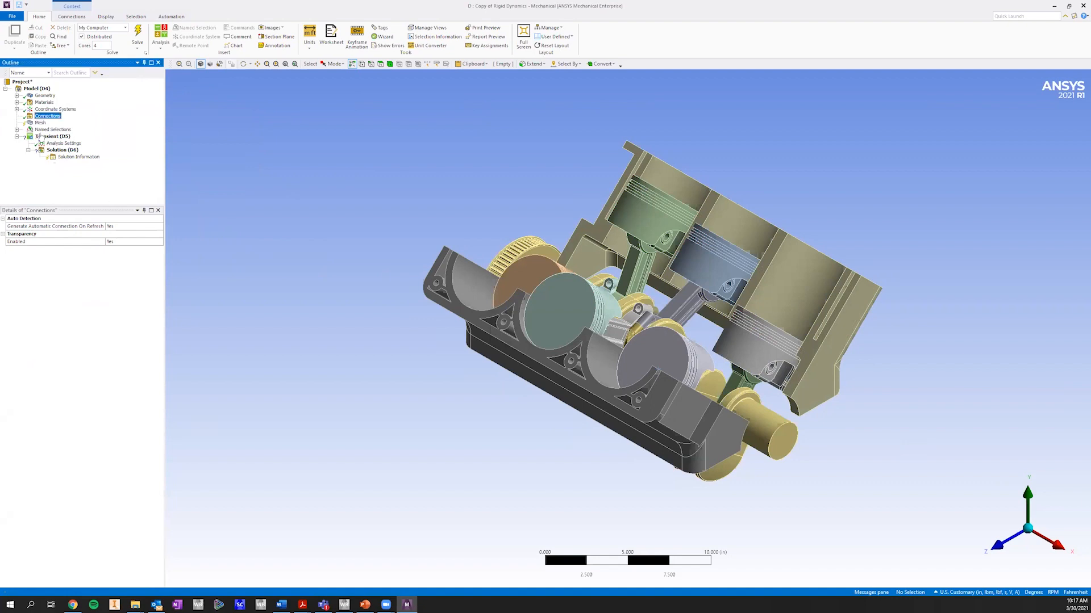
click(131, 227)
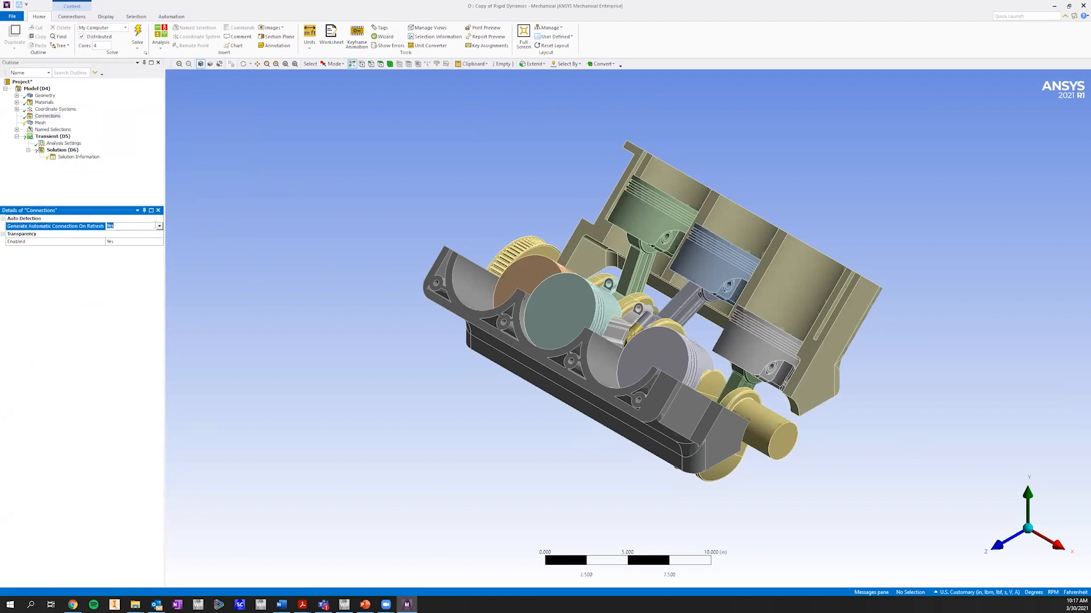
click(159, 226)
click(149, 233)
right_click(52, 116)
mouse_move(90, 120)
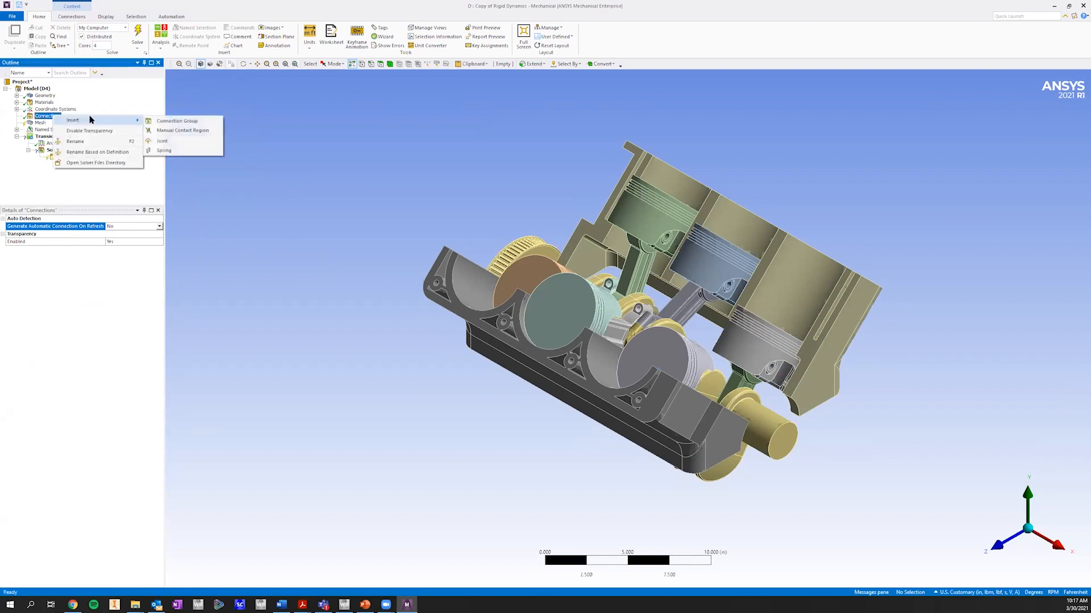
click(200, 107)
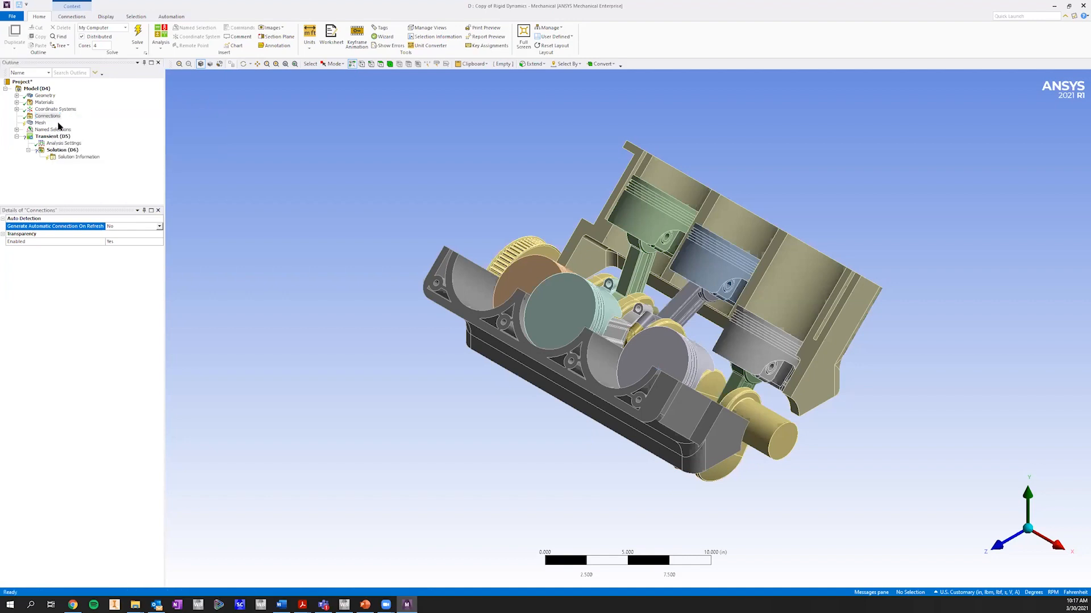
Step: Insert four connection groups under Connections
right_click(54, 118)
mouse_move(114, 124)
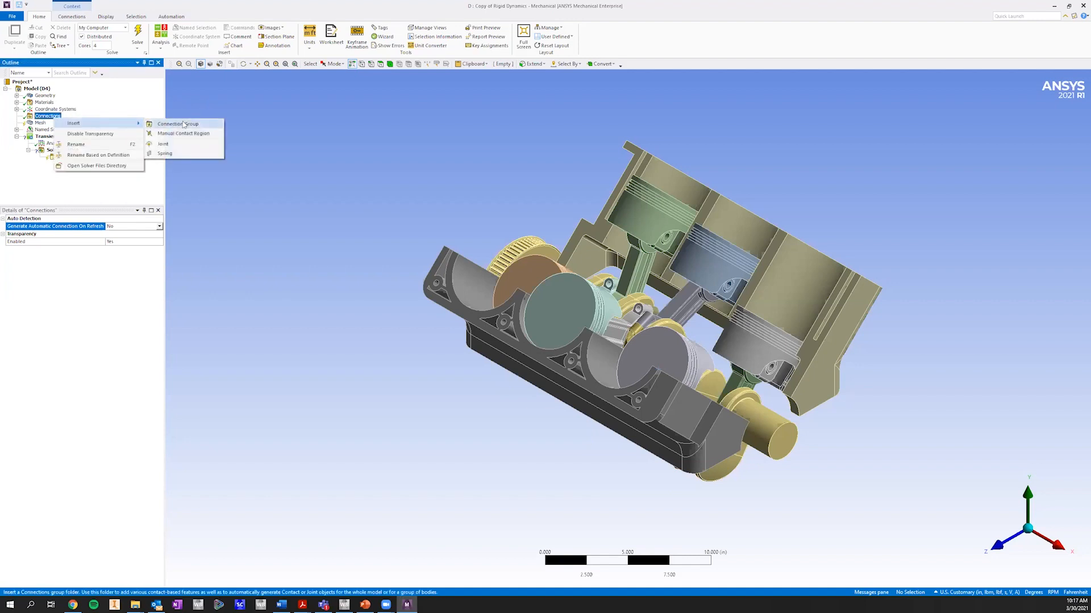
click(184, 125)
right_click(59, 125)
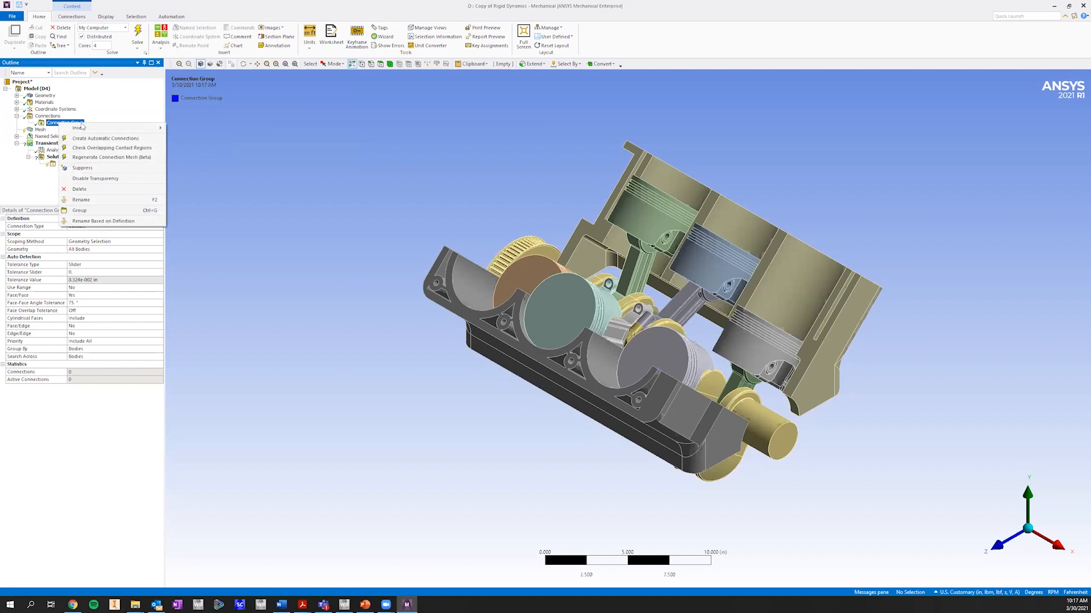
mouse_move(146, 129)
click(41, 116)
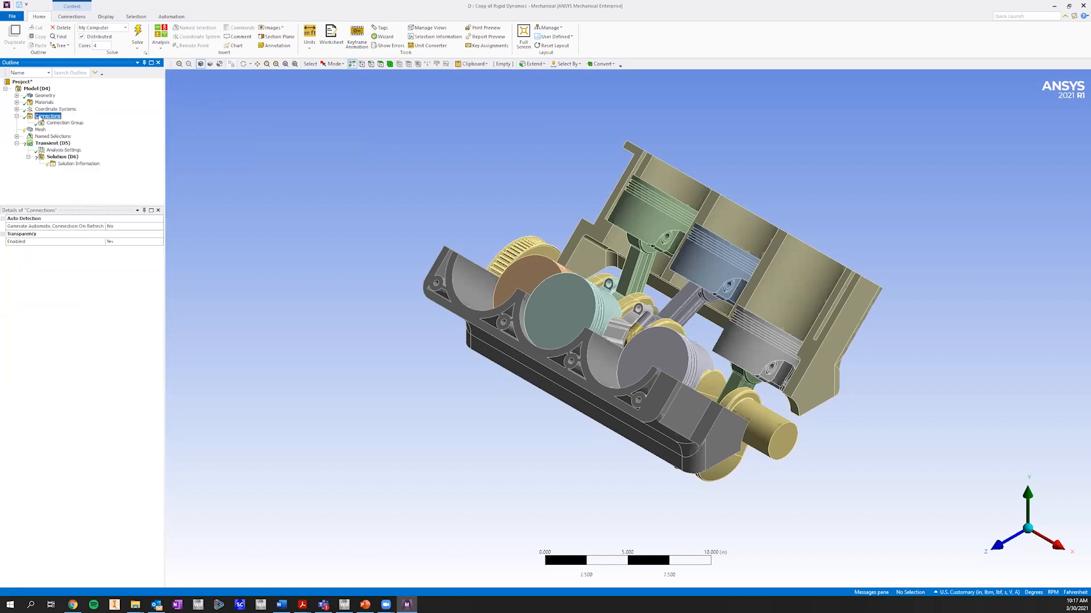
right_click(40, 116)
mouse_move(108, 121)
click(180, 121)
click(57, 115)
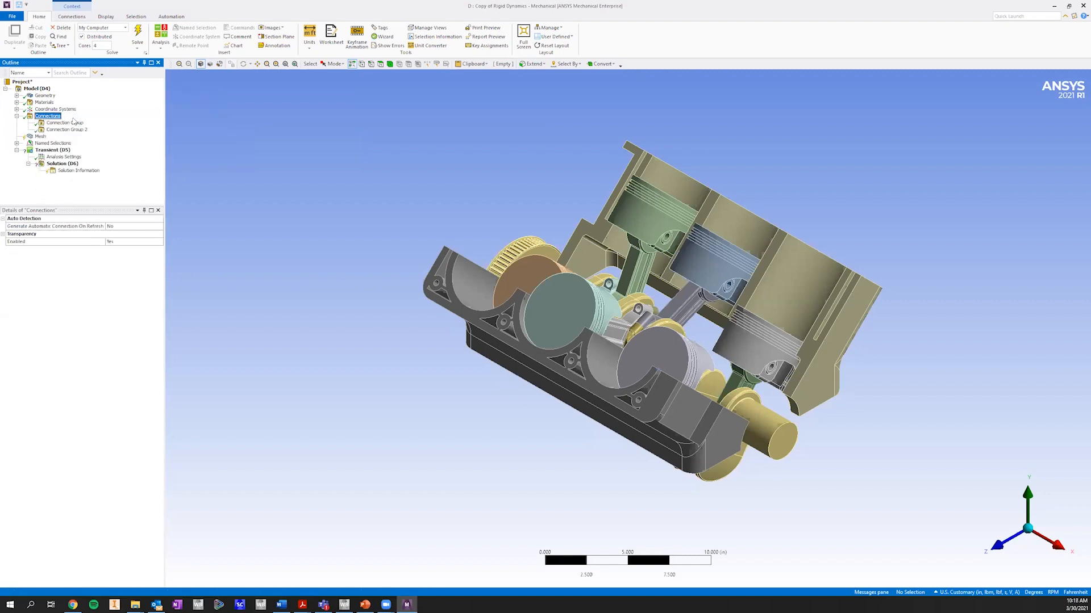
right_click(56, 115)
click(180, 121)
click(57, 116)
right_click(57, 116)
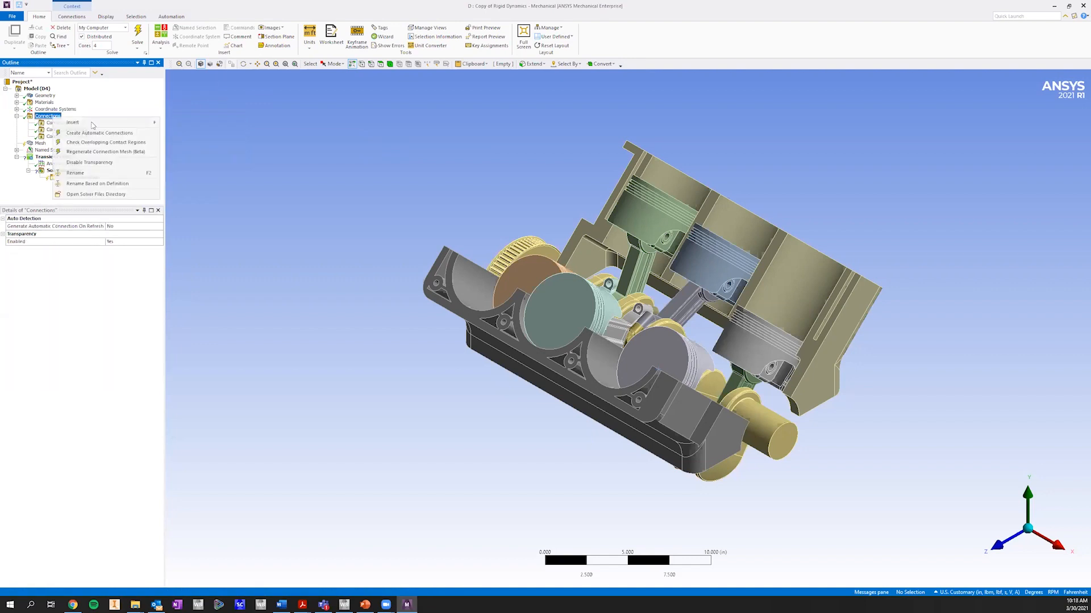
click(187, 121)
Step: Rename the first connection group as Connecting Rod Assembly and the second as Piston to Rod
click(66, 123)
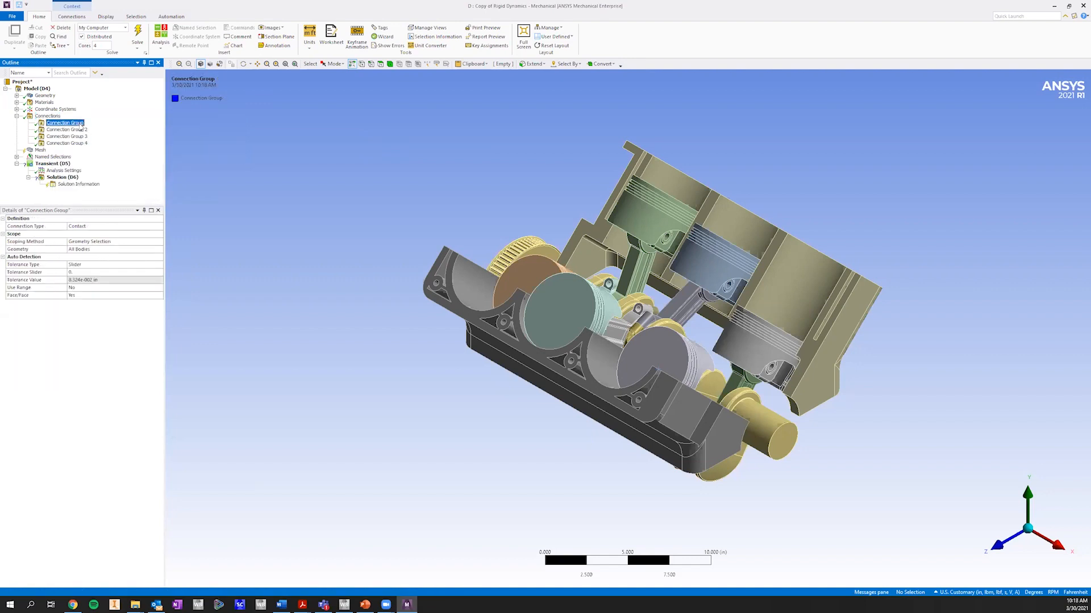
right_click(78, 123)
click(103, 200)
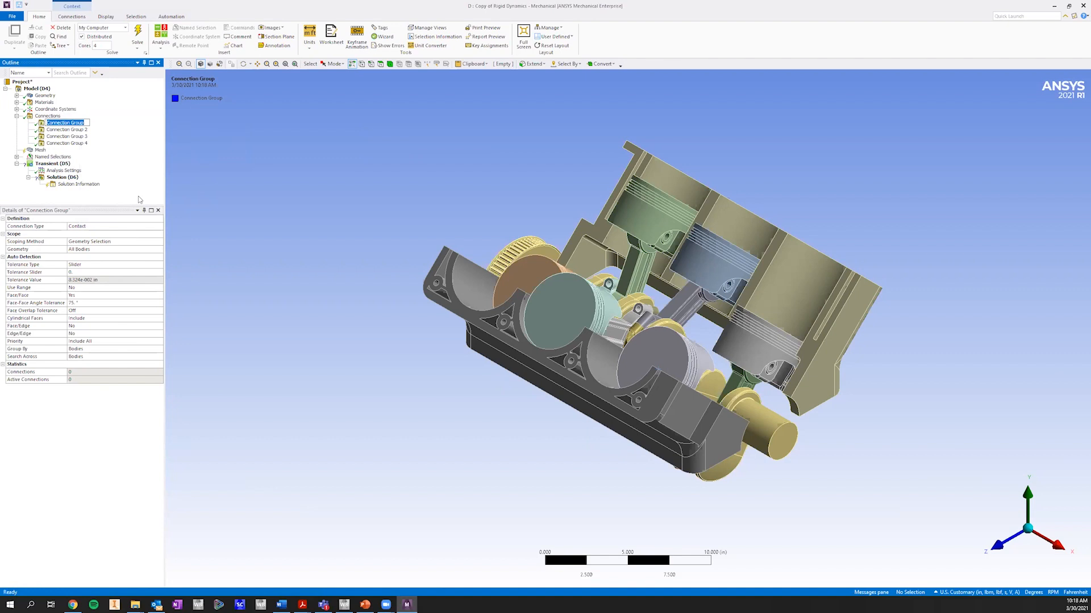
text(Connecting Rod Assembly)
right_click(65, 130)
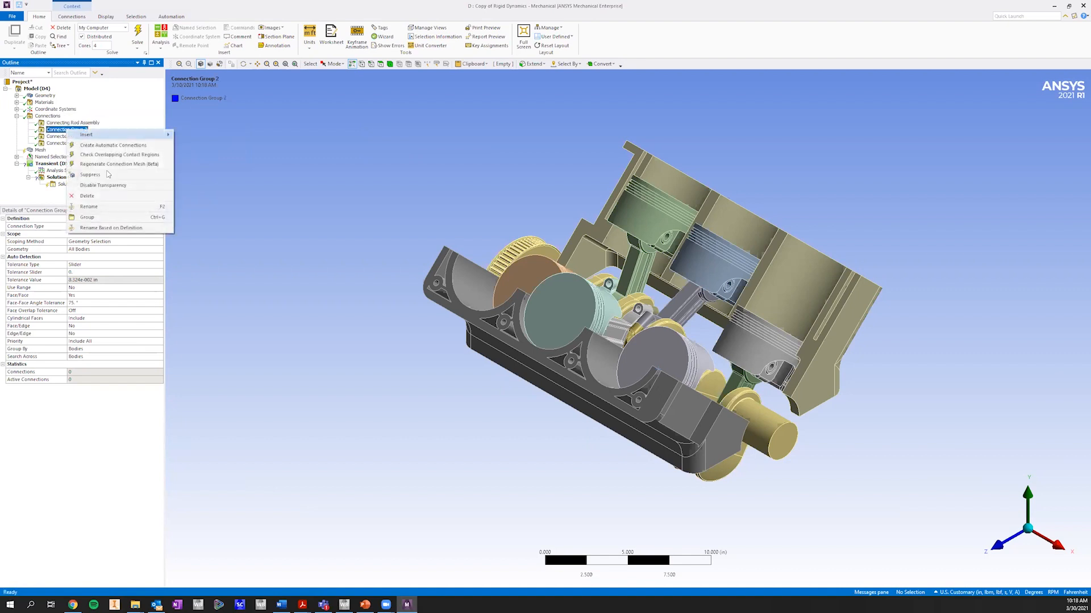
click(111, 208)
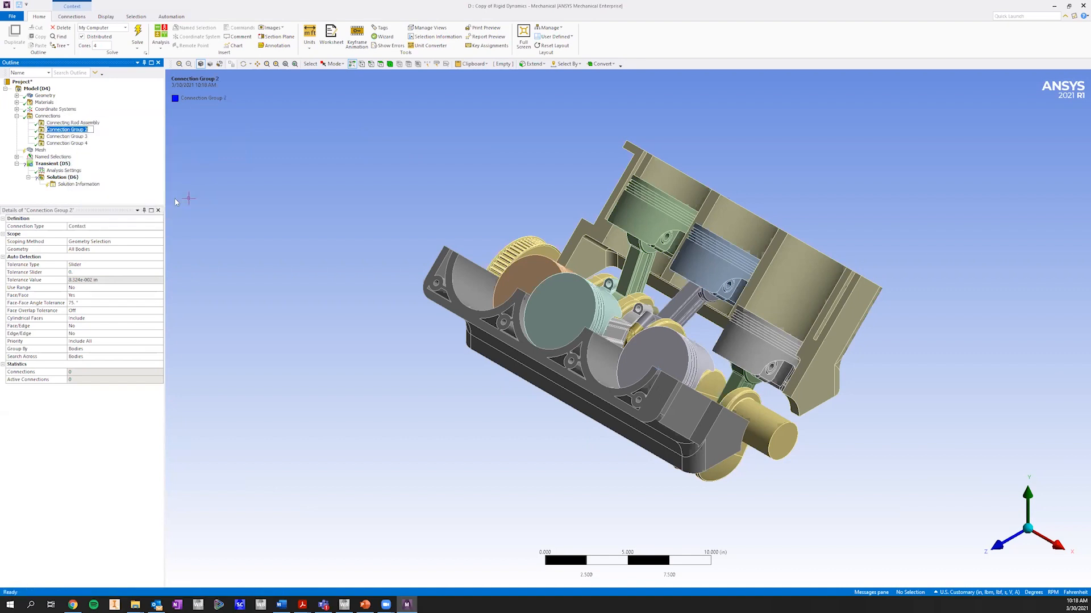
text(Conn)
key(BackSpace)
key(BackSpace)
text(Piston to R)
Step: Rename the third connection group as Crankshaft to Rod and the fourth as Ground
click(78, 138)
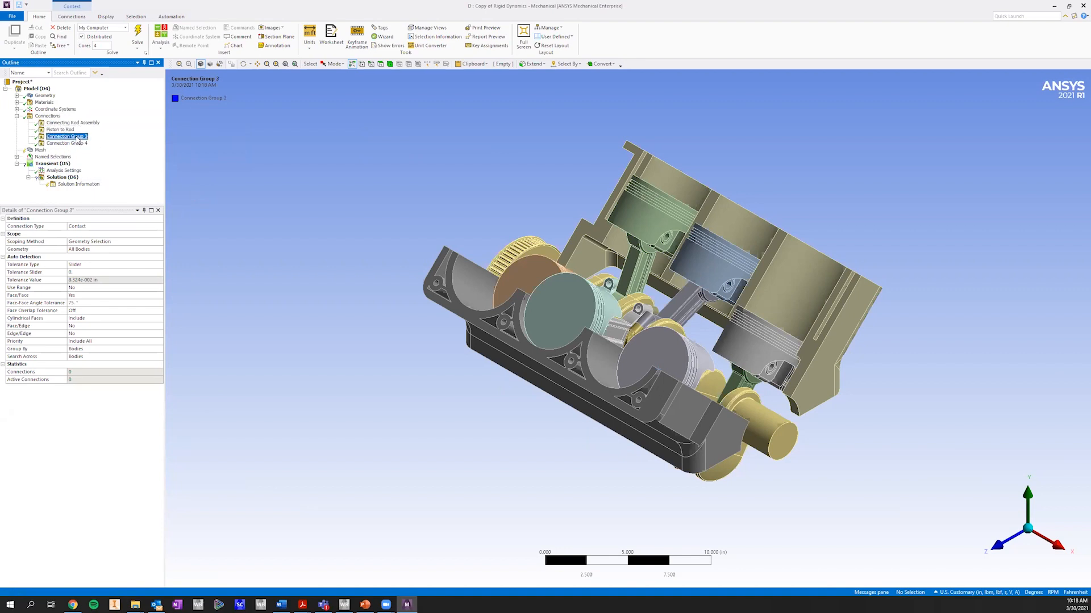
right_click(78, 138)
click(117, 206)
text(C)
right_click(71, 143)
click(117, 219)
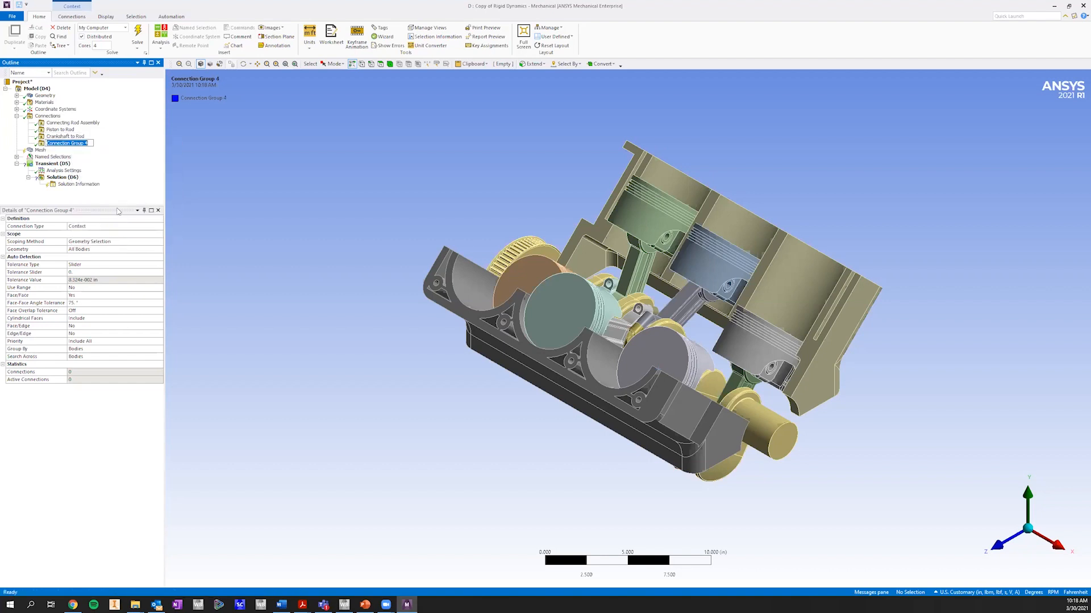
text(Ground)
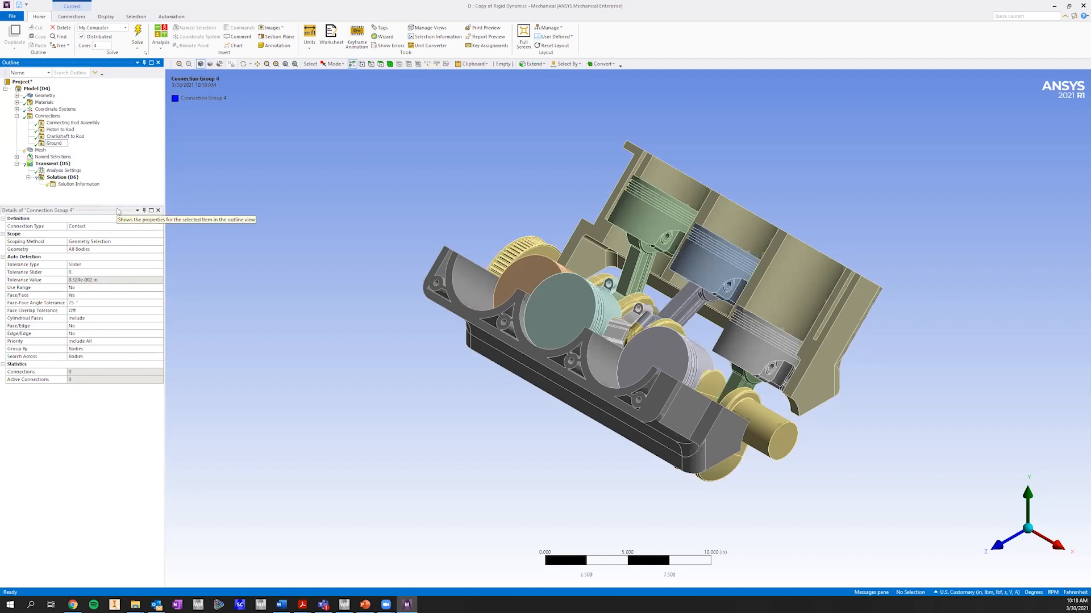
click(286, 196)
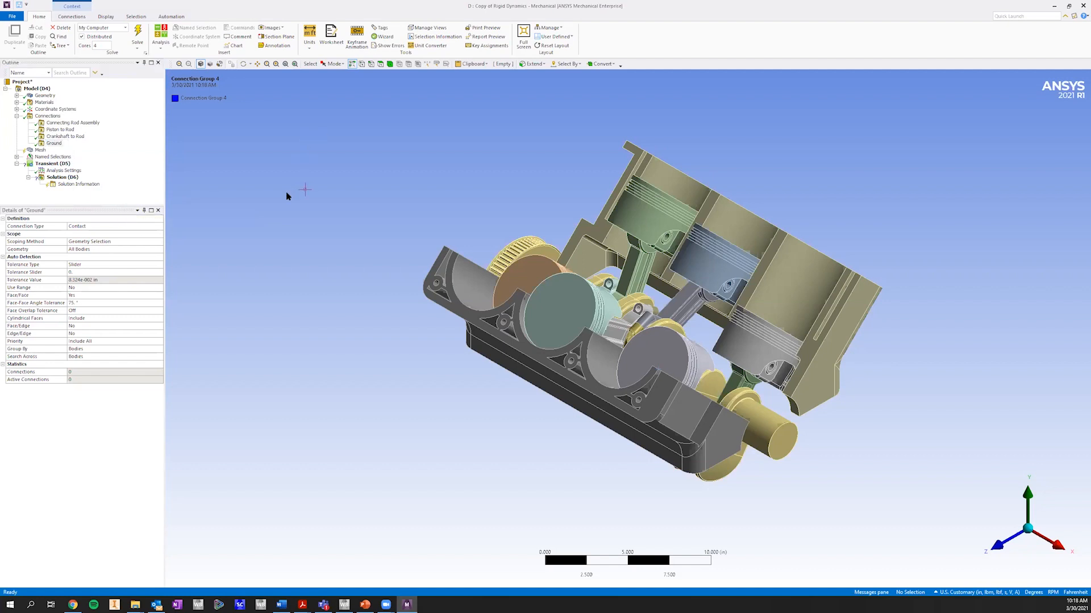
Step: Set the Connection Type of the Connecting Rod Assembly group to Joint
click(69, 124)
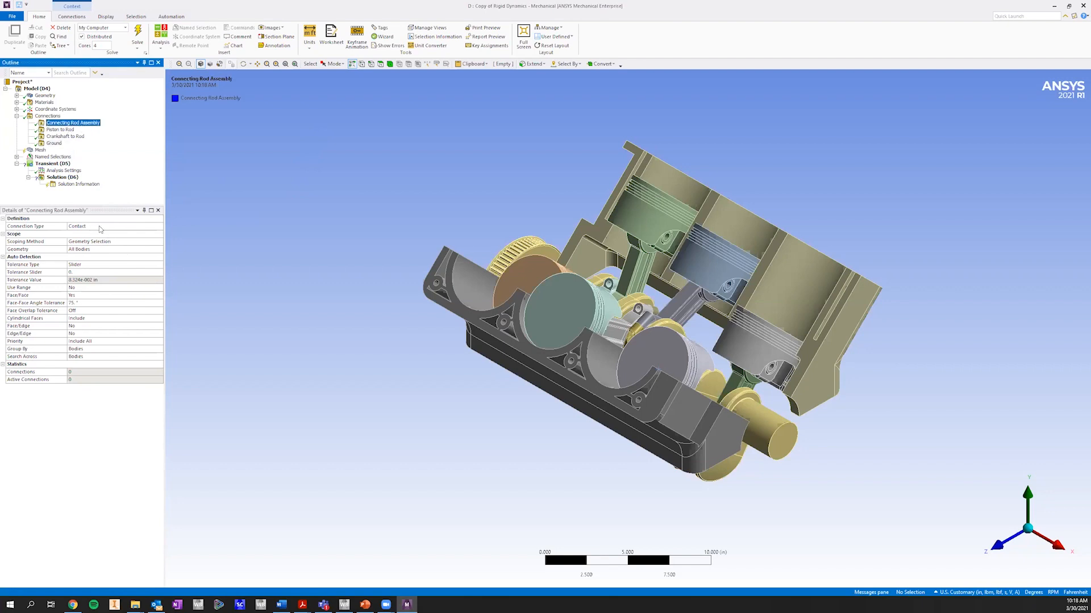
click(37, 227)
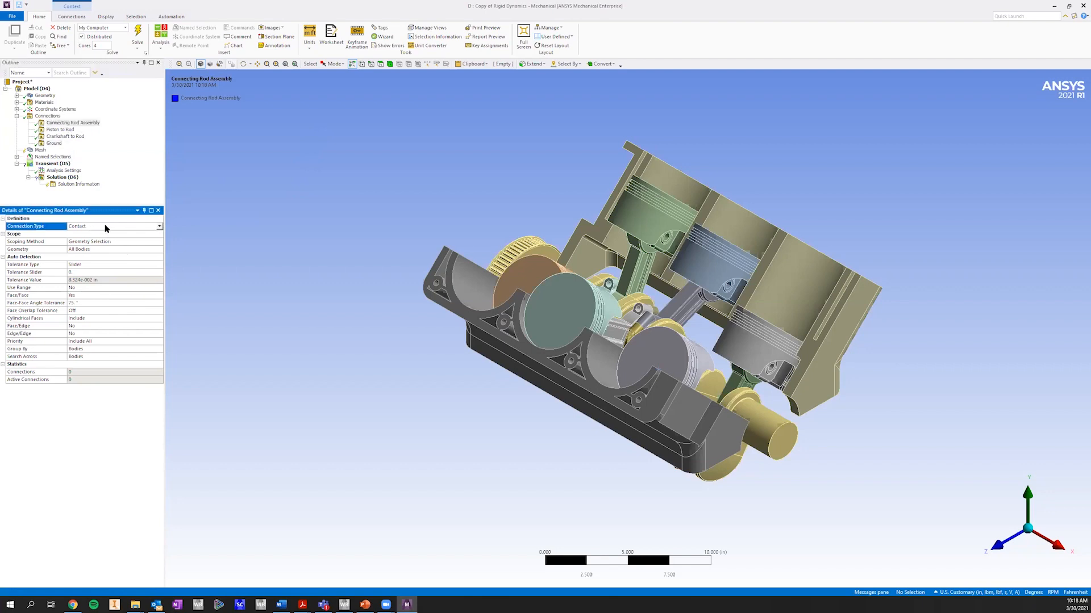
click(159, 228)
click(143, 239)
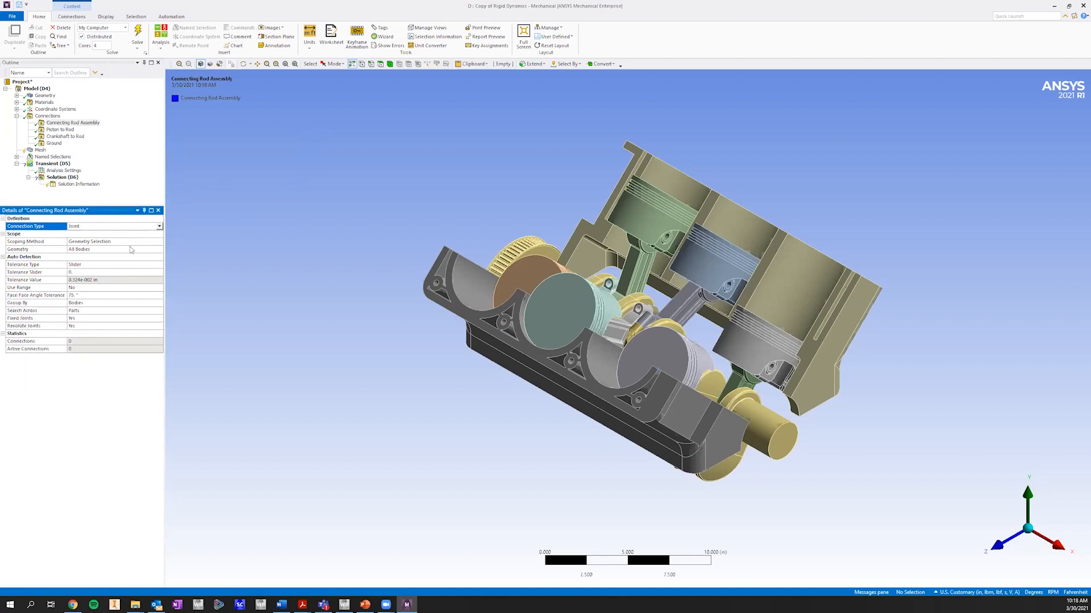
Step: Scope the Connecting Rod Assembly group to seven connecting rod bodies by geometry selection
click(108, 249)
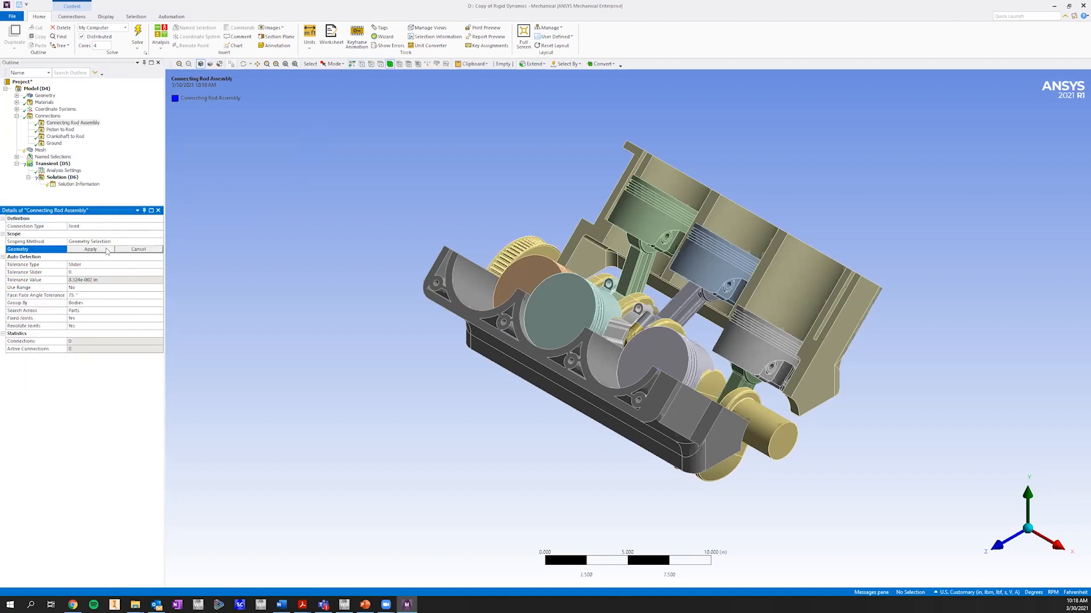
click(636, 268)
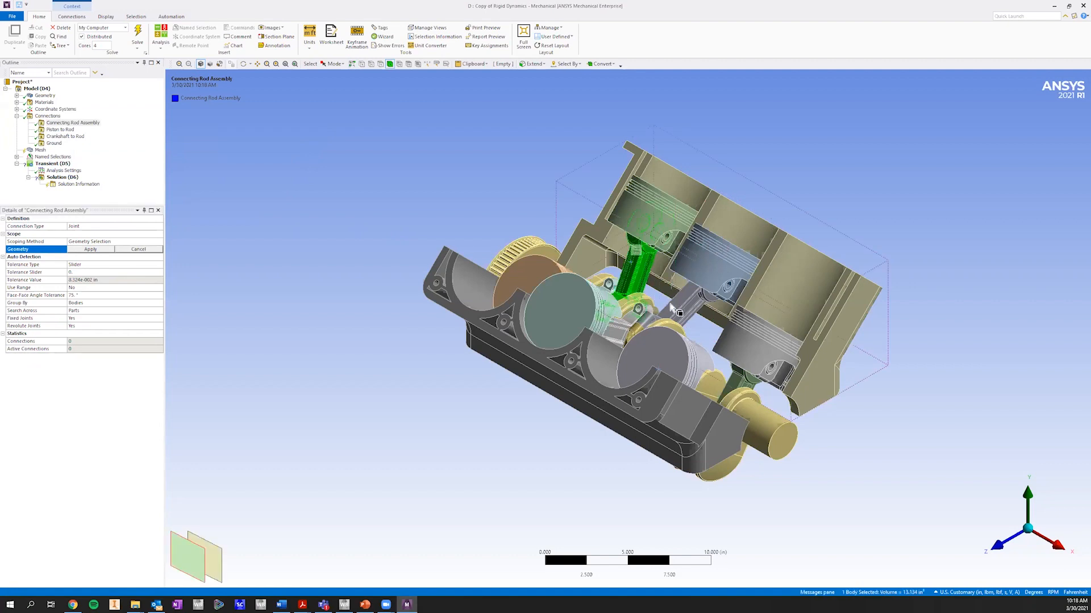
ctrl+click(686, 306)
ctrl+click(747, 385)
middle_drag(717, 335, 714, 328)
middle_drag(606, 254, 615, 242)
ctrl+click(615, 240)
ctrl+click(574, 264)
ctrl+click(647, 319)
ctrl+click(635, 328)
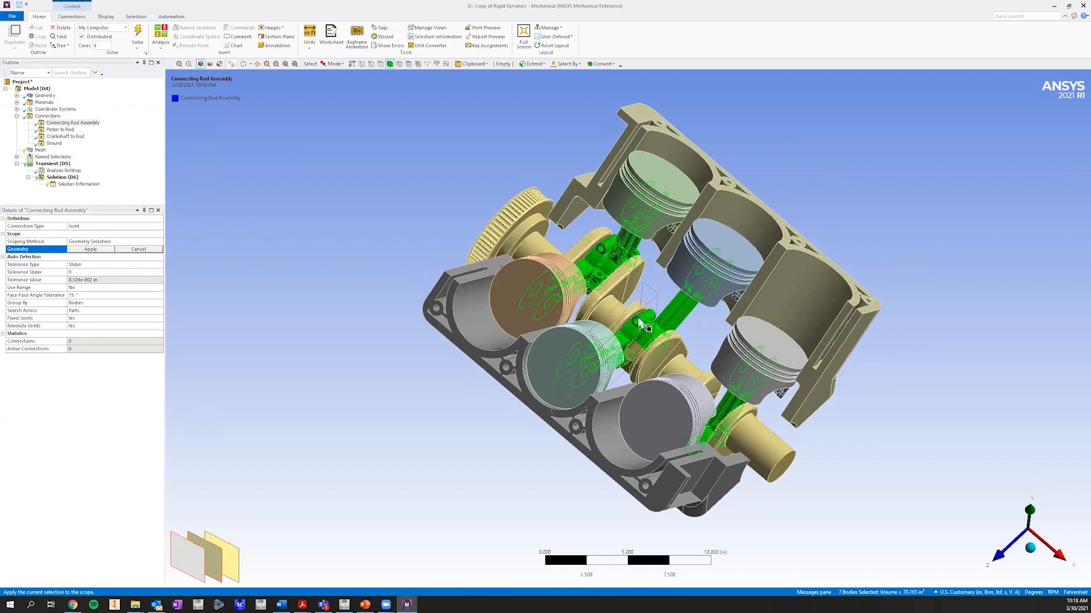
click(104, 252)
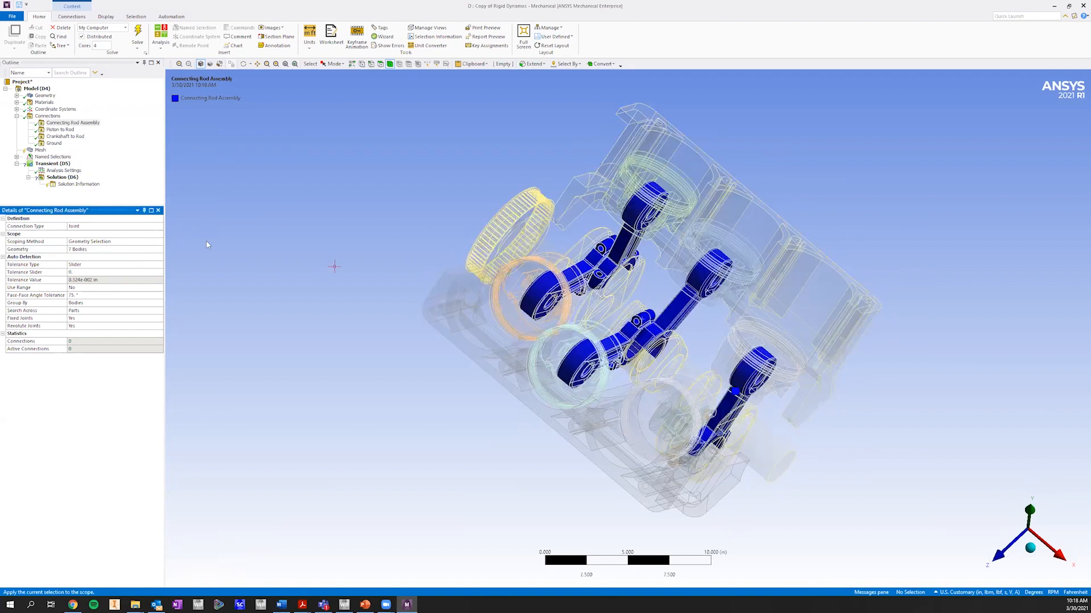
Step: Set the group's Scoping Method to Named Selection and choose Connecting Rod Assembly - Fixed
click(155, 242)
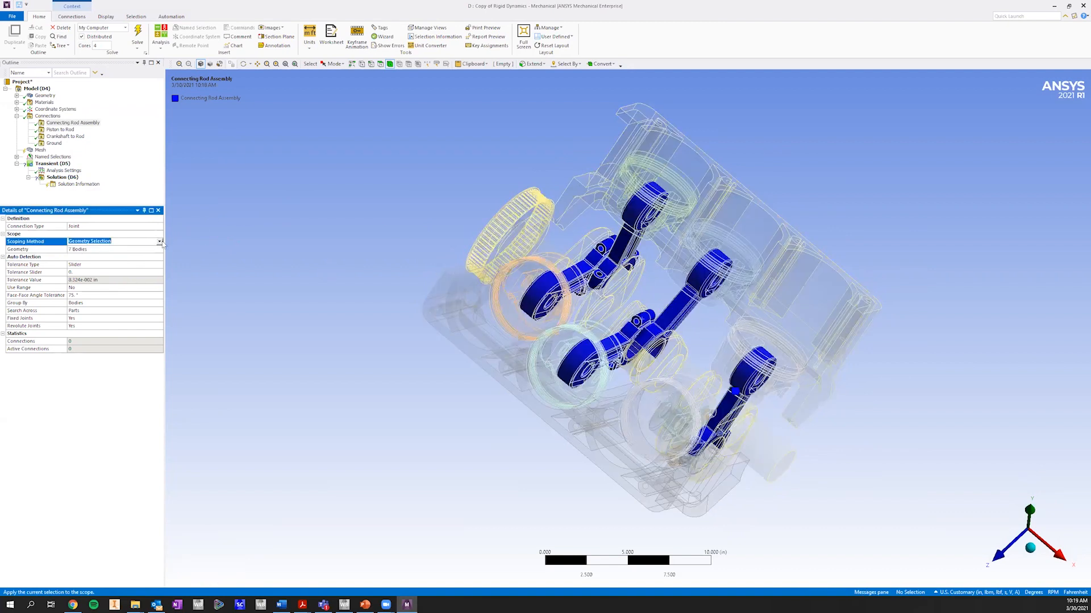
click(159, 242)
click(156, 253)
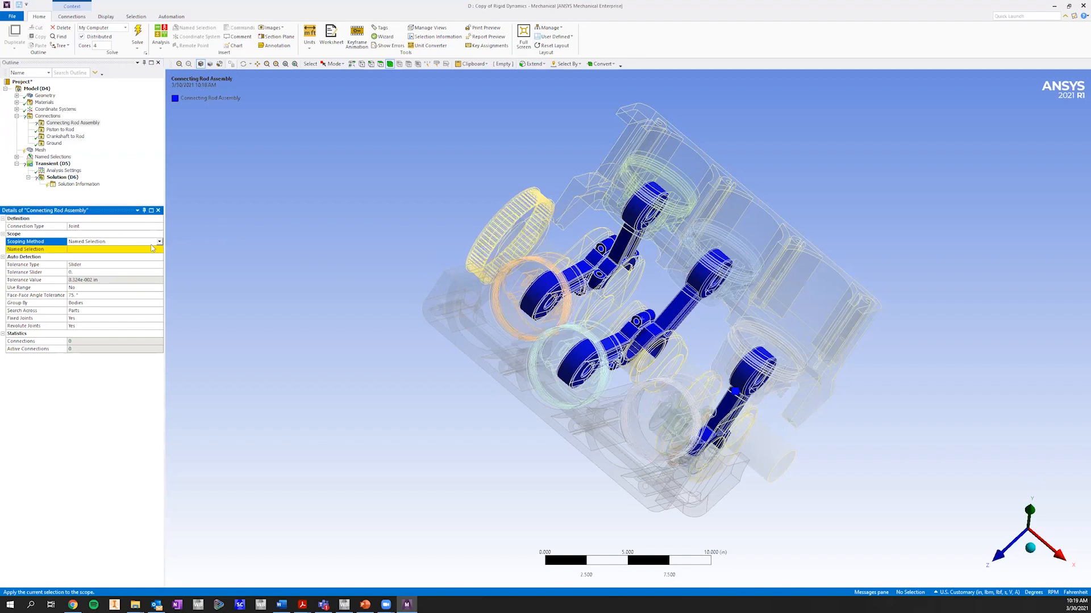
click(160, 242)
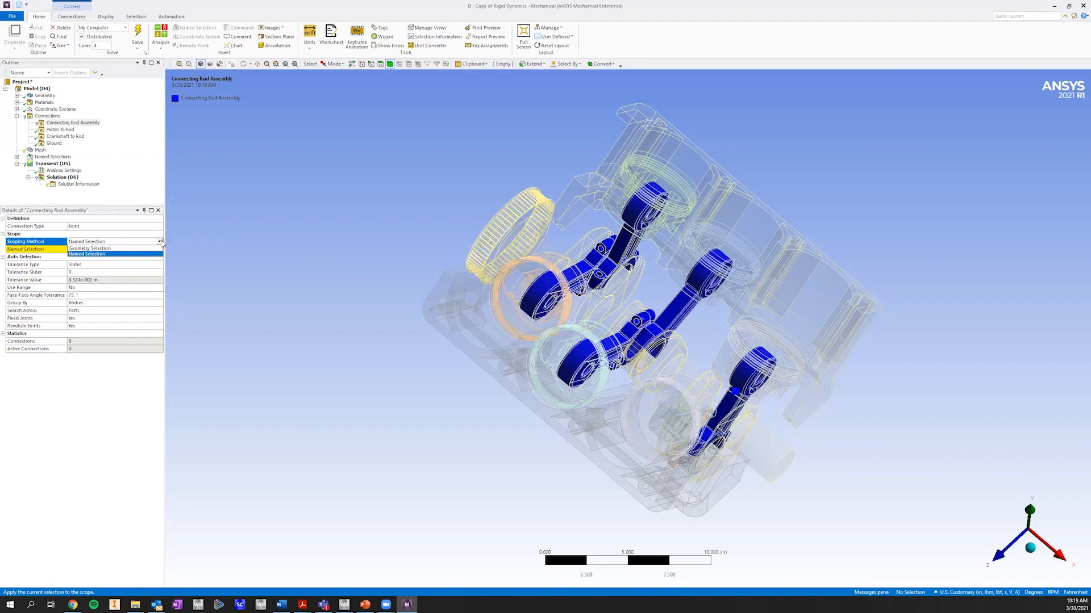
click(141, 254)
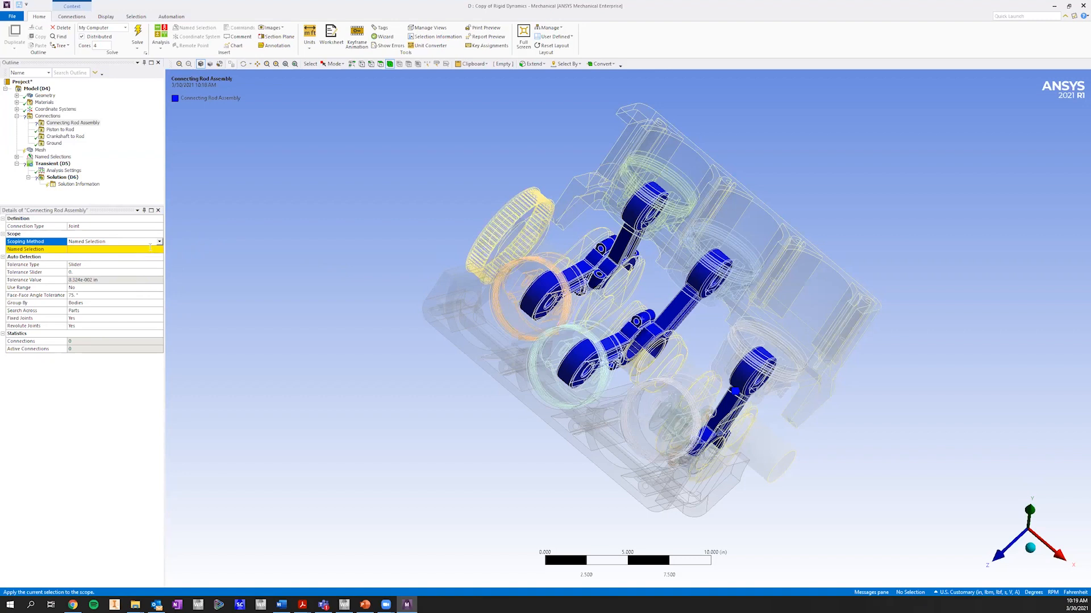
click(159, 249)
click(160, 250)
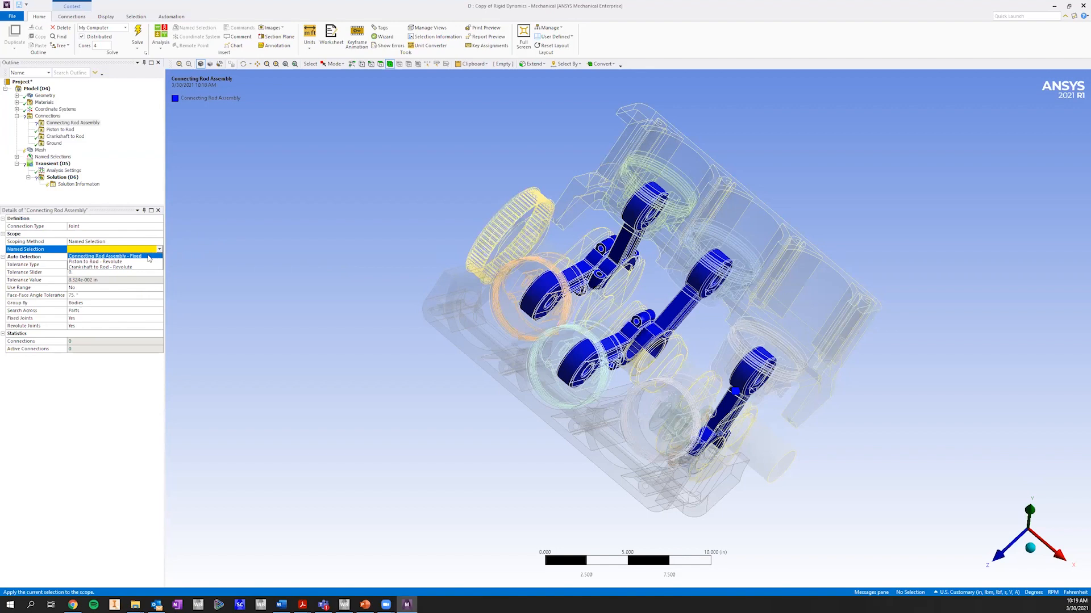
click(148, 257)
Step: Set the Tolerance Slider of the Connecting Rod Assembly group to 100
middle_drag(330, 269, 326, 233)
ctrl+middle_drag(632, 264, 544, 322)
click(1029, 510)
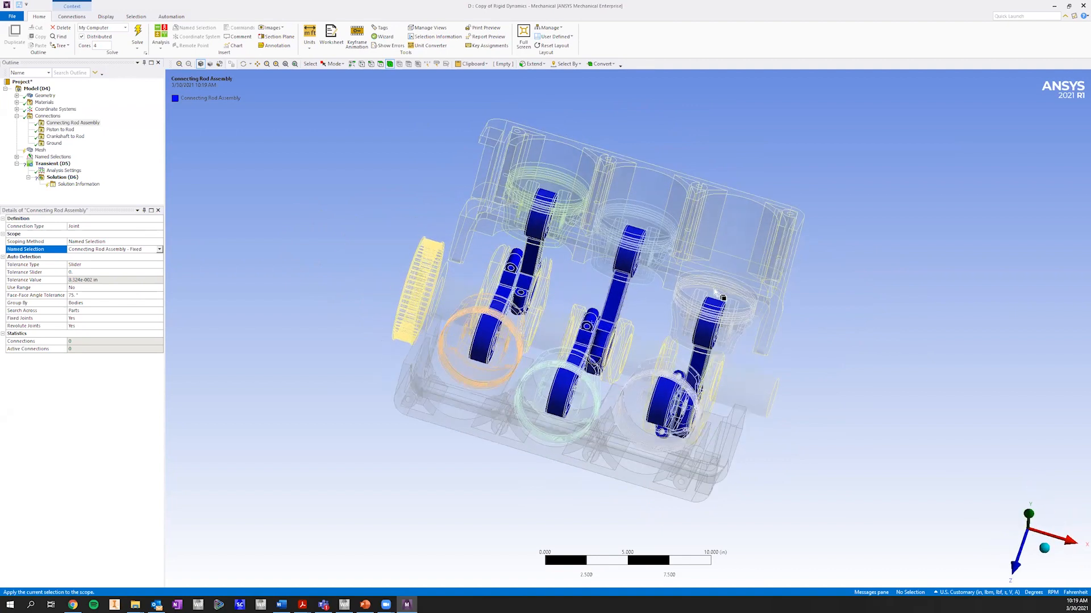
click(63, 273)
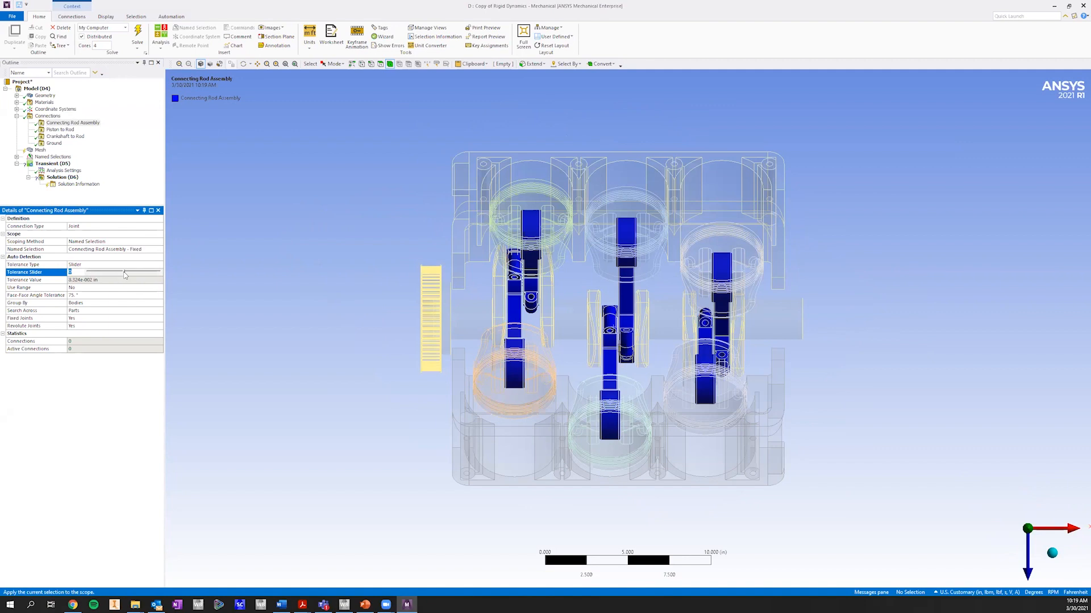
drag(124, 275, 165, 275)
Step: Examine the gap between neighbouring connecting rods up close in the model
scroll(496, 267, down, 3)
scroll(496, 267, up, 2)
scroll(497, 267, up, 2)
scroll(670, 309, up, 2)
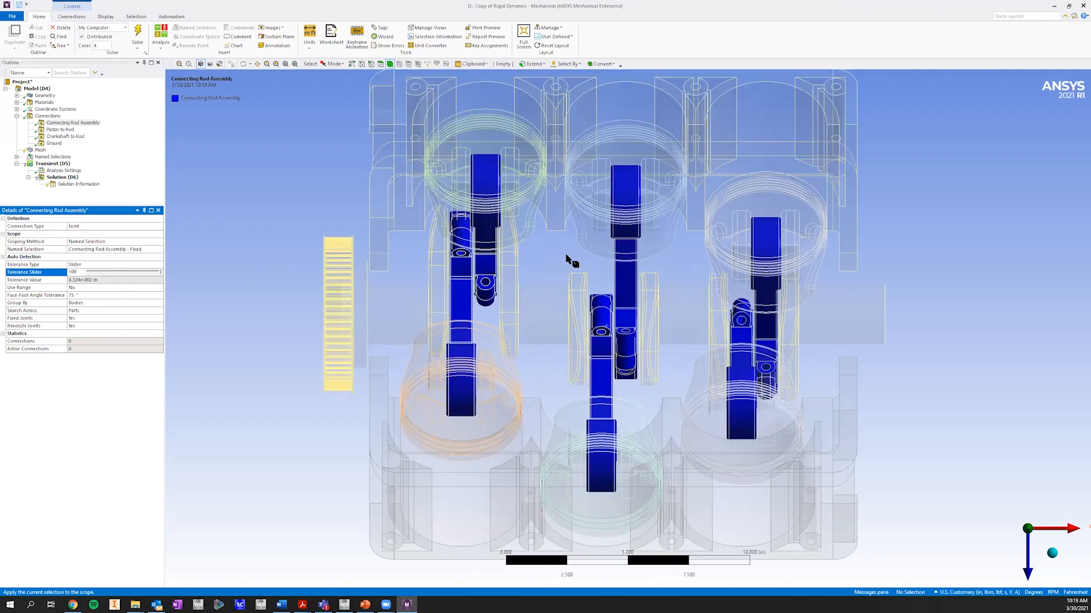
scroll(697, 324, up, 3)
scroll(697, 323, up, 6)
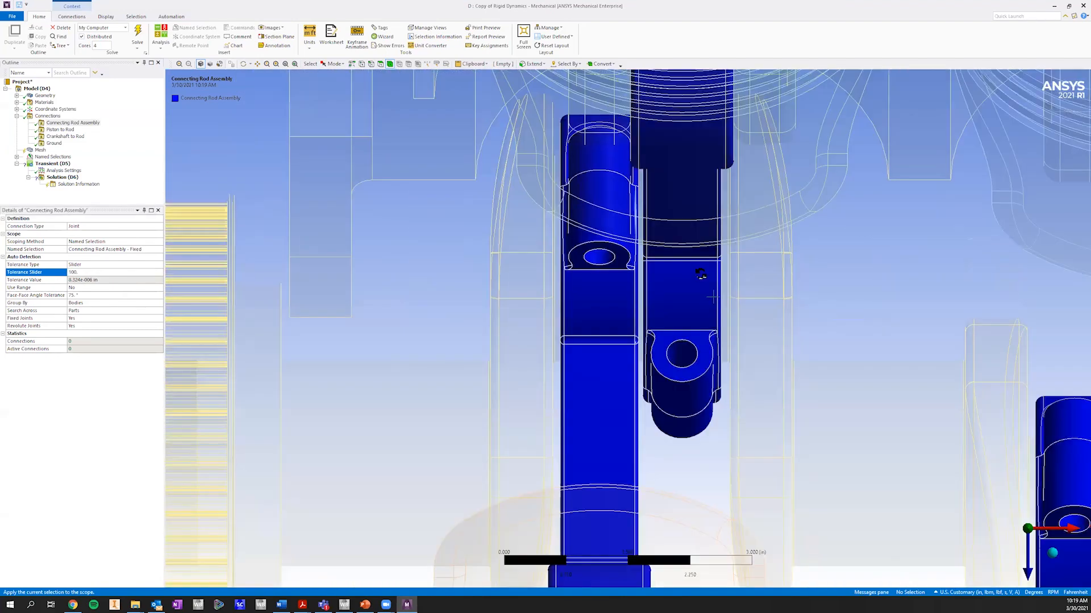
middle_drag(714, 269, 604, 267)
scroll(696, 244, up, 5)
scroll(609, 272, up, 3)
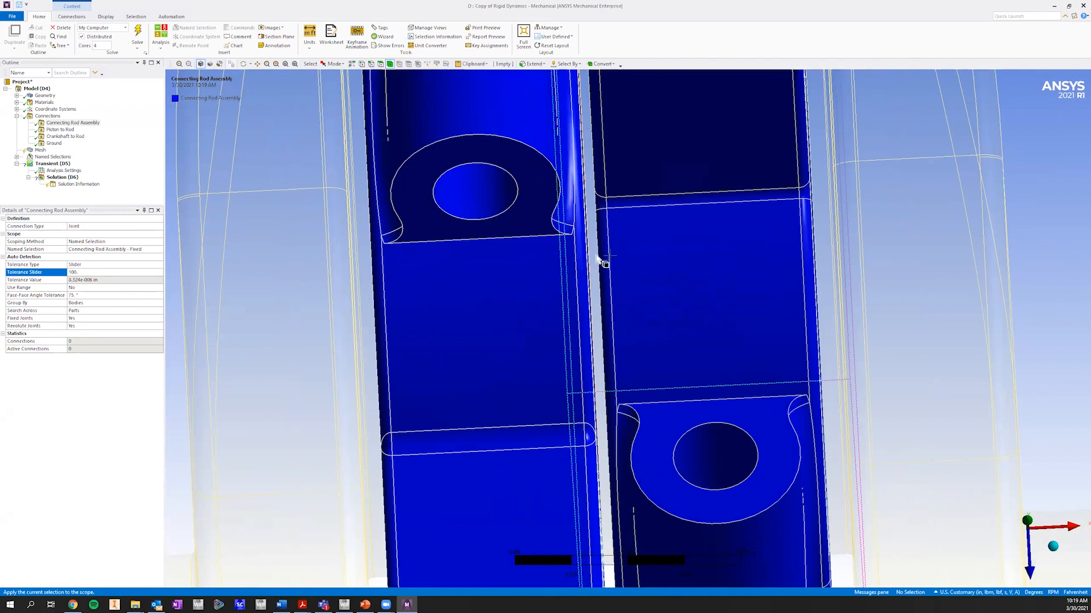
scroll(602, 267, down, 6)
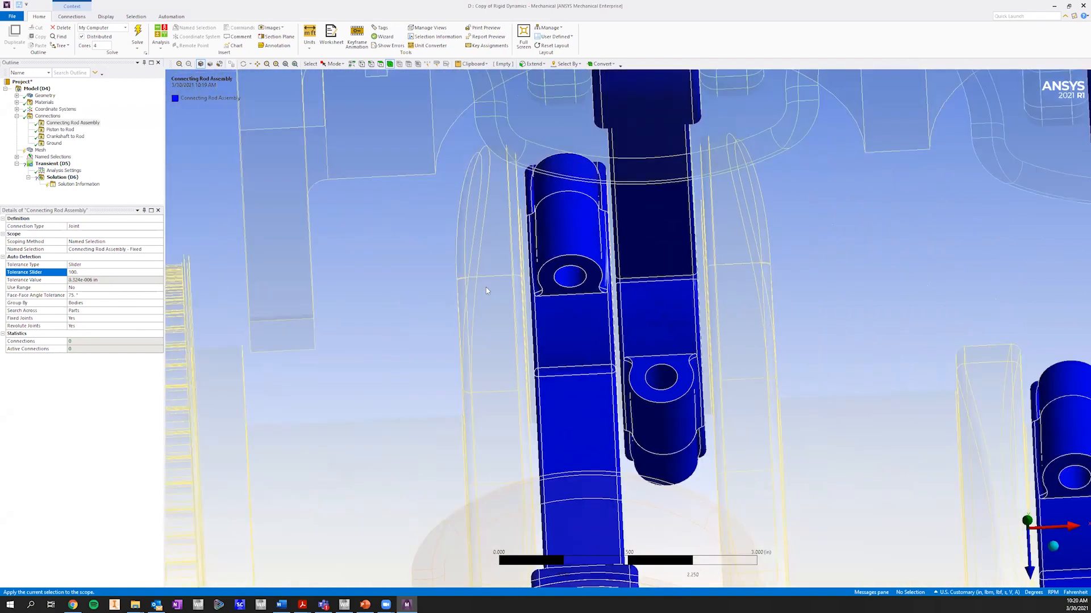
scroll(505, 293, down, 3)
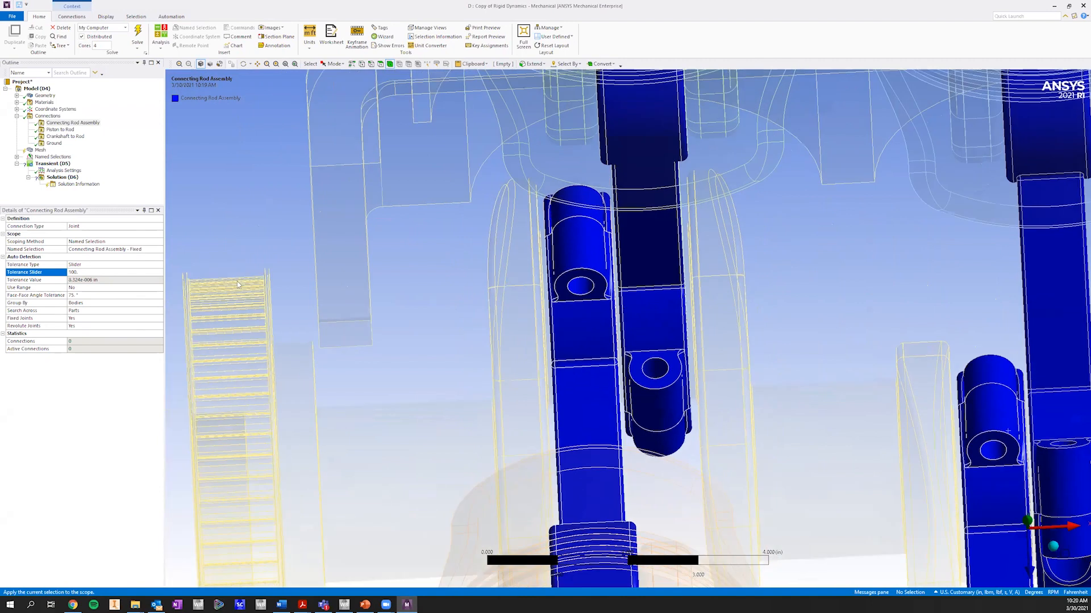
scroll(238, 284, down, 2)
Step: Set Revolute Joints to No for the Connecting Rod Assembly group, leaving only Fixed Joints enabled
click(81, 273)
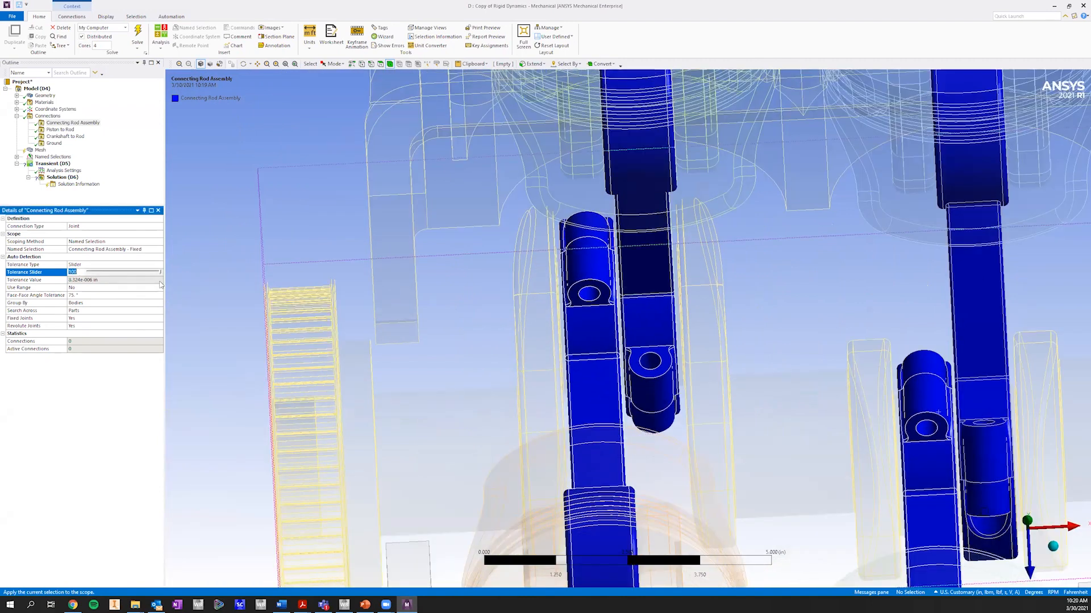
click(102, 318)
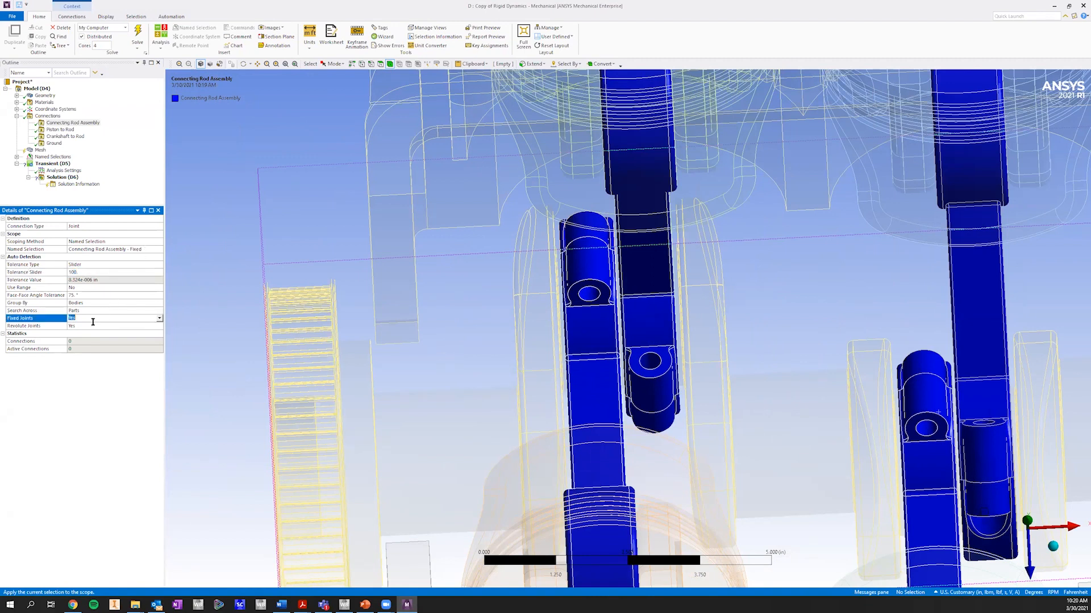
click(52, 326)
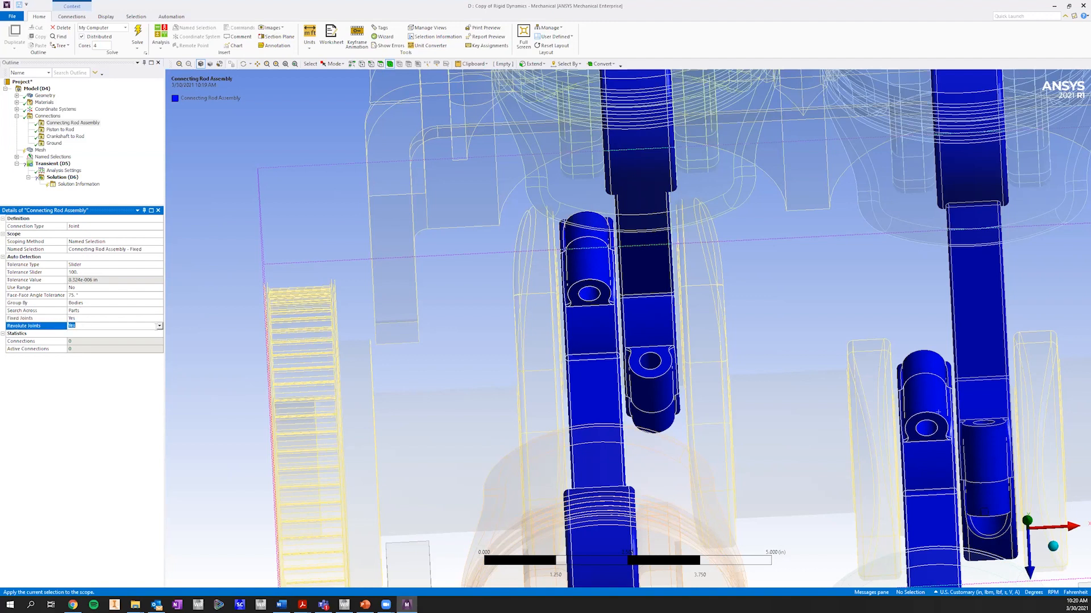
click(159, 326)
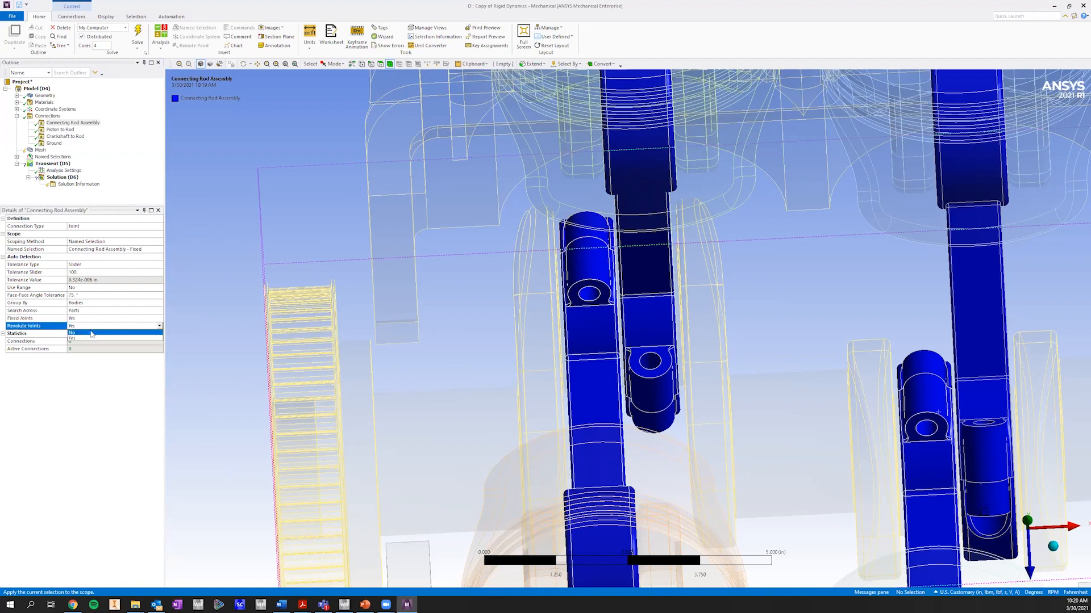
click(91, 333)
click(79, 318)
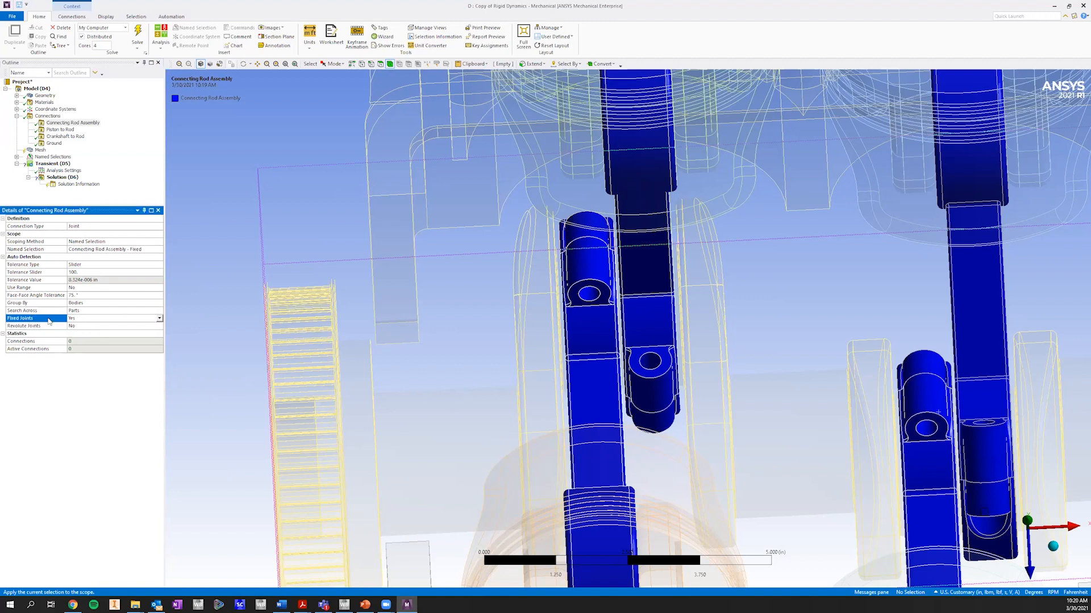
Step: Create the automatic connections for the Connecting Rod Assembly group
scroll(282, 185, up, 4)
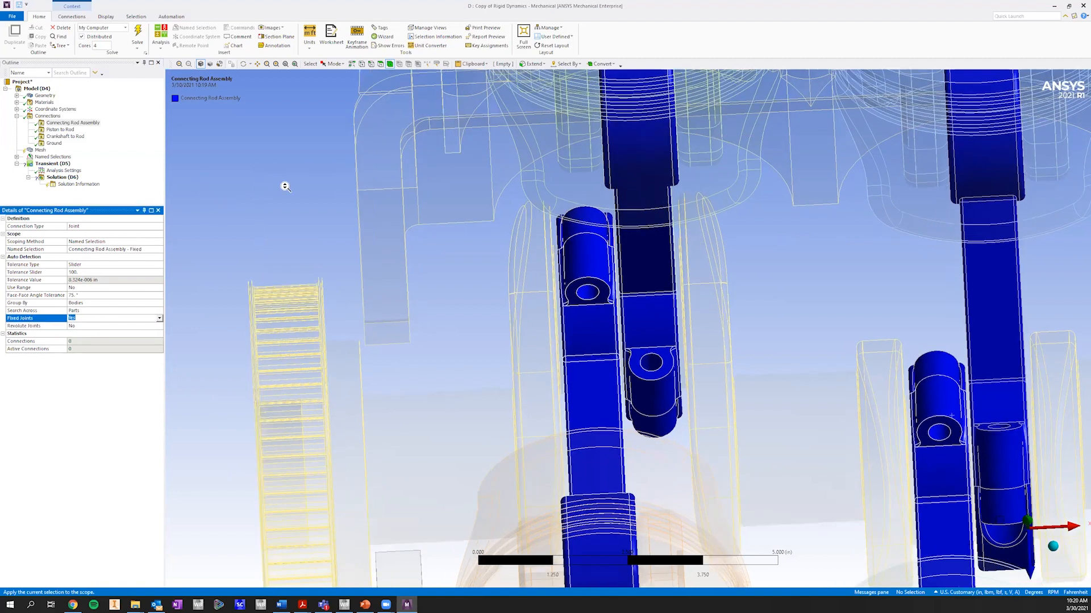
scroll(386, 194, down, 3)
scroll(343, 189, down, 3)
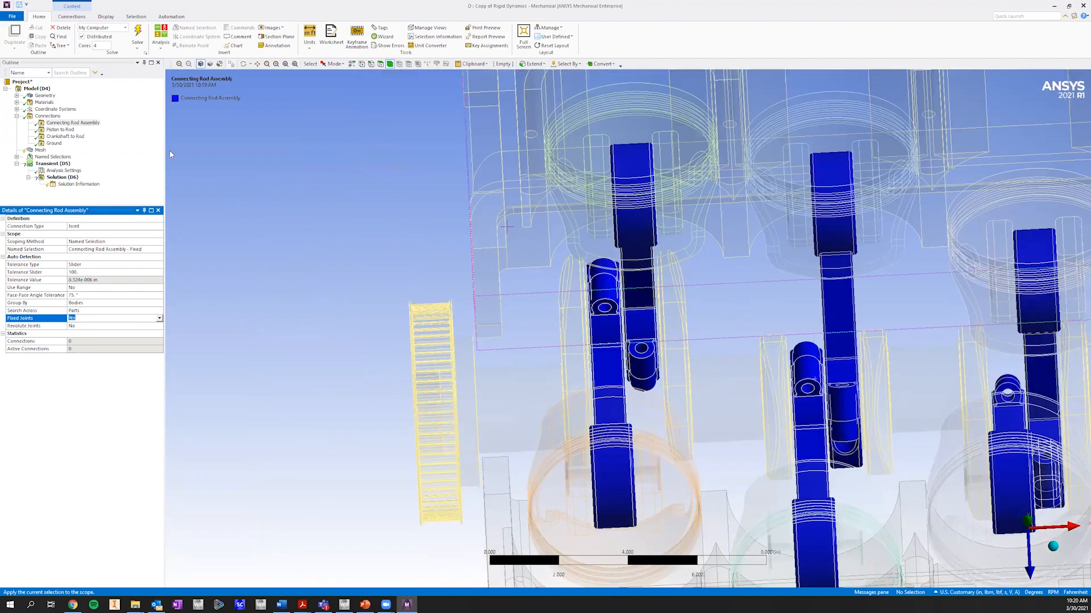
right_click(89, 122)
mouse_move(132, 131)
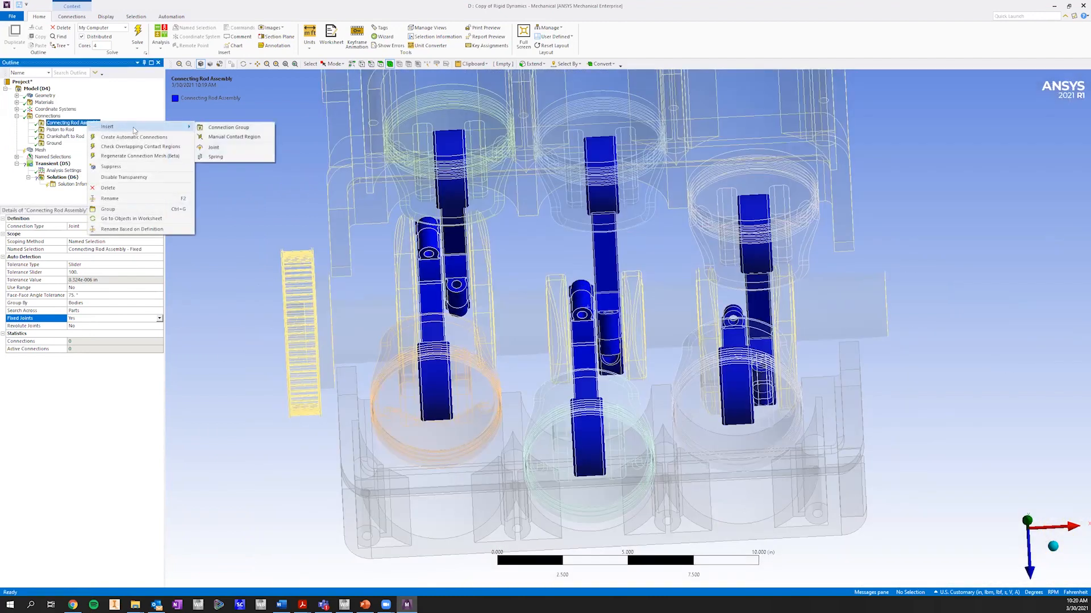
click(142, 138)
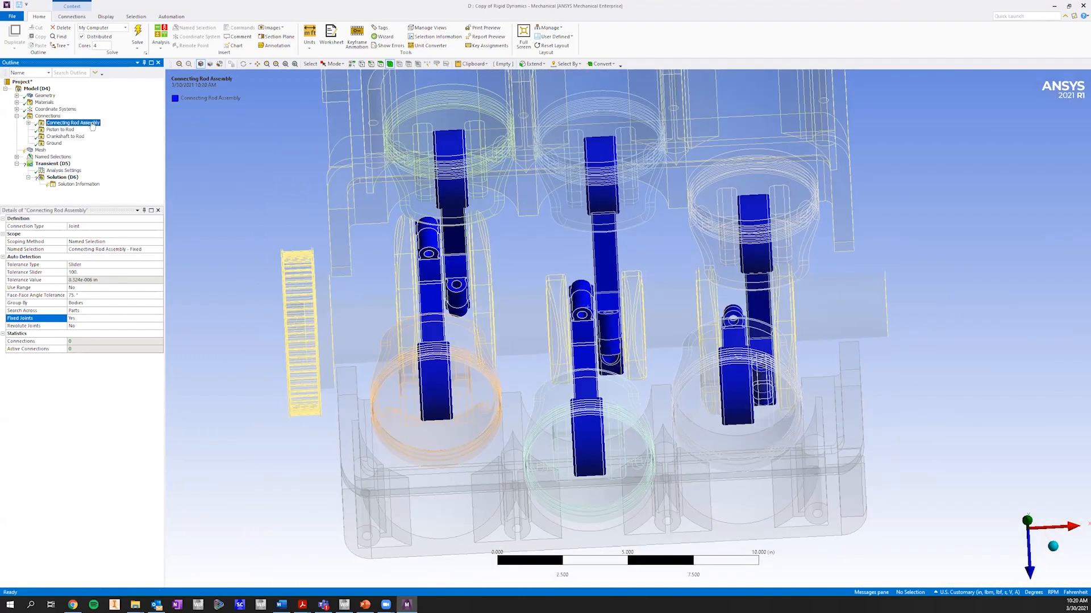
Step: Review each generated fixed joint in the Connecting Rod Assembly group, checking the rod and cap bodies it connects
click(52, 130)
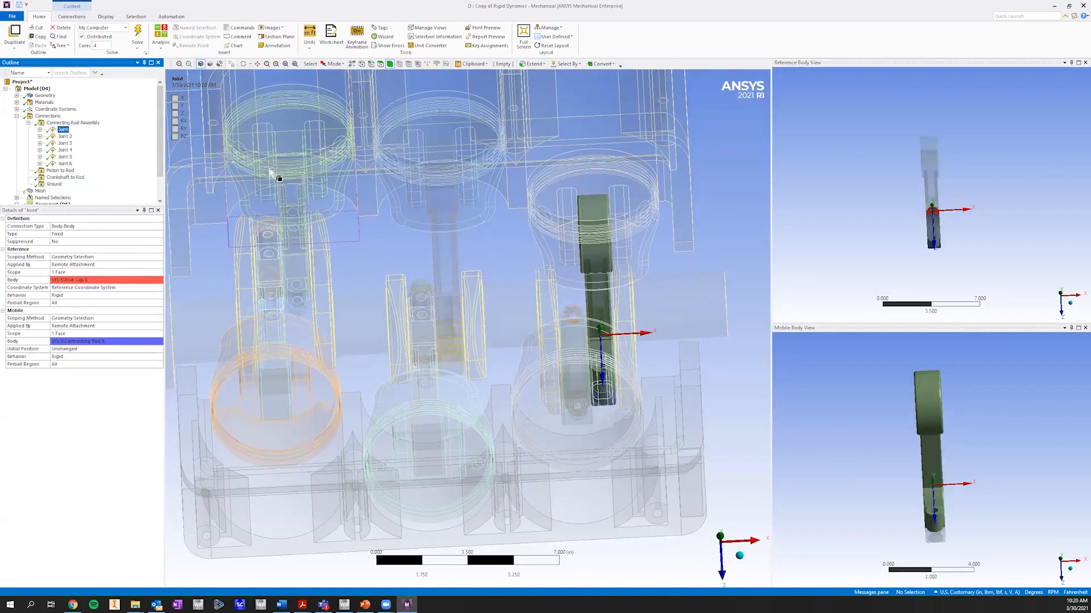
scroll(320, 206, up, 1)
scroll(350, 244, down, 5)
ctrl+middle_drag(331, 211, 353, 249)
middle_drag(355, 193, 138, 156)
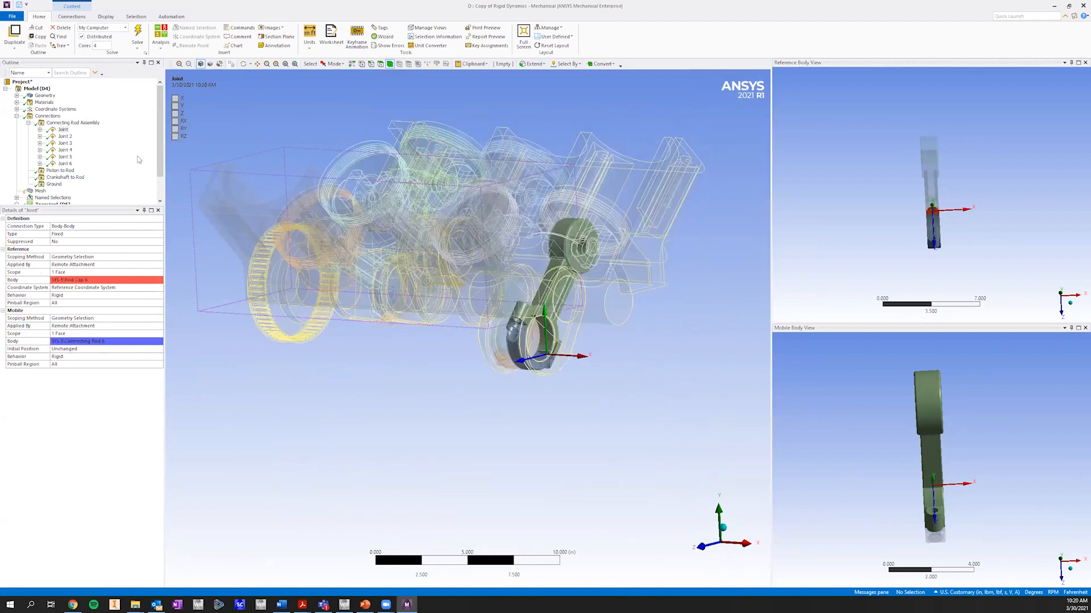
click(64, 131)
key(Down)
key(Down)
key(Down)
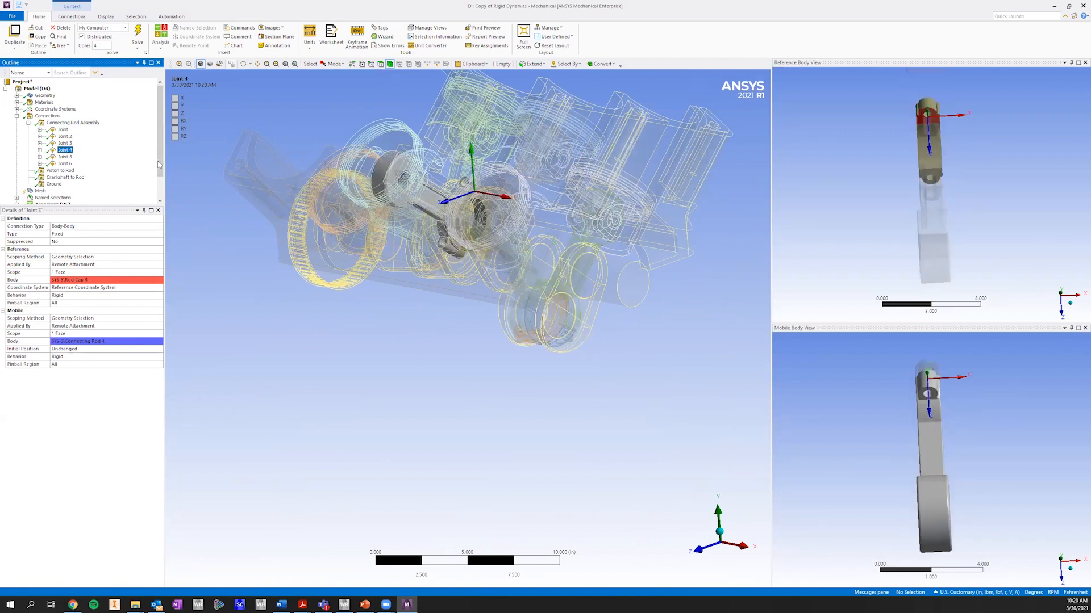
key(Down)
key(Down)
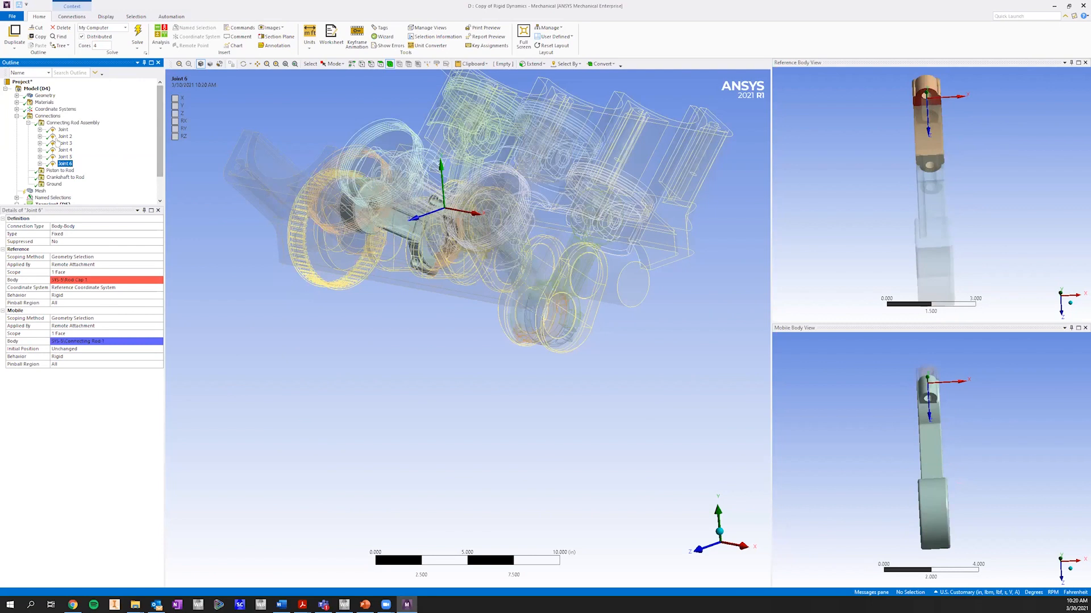
click(27, 122)
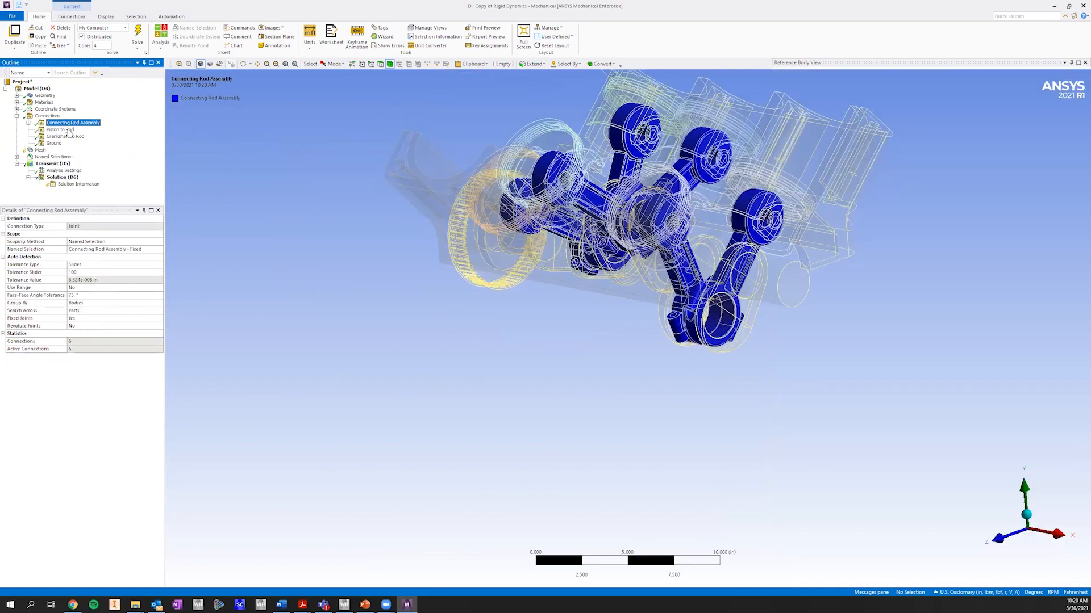
Step: Set the Connection Type of the Piston to Rod group to Joint
click(60, 130)
middle_drag(436, 172, 463, 211)
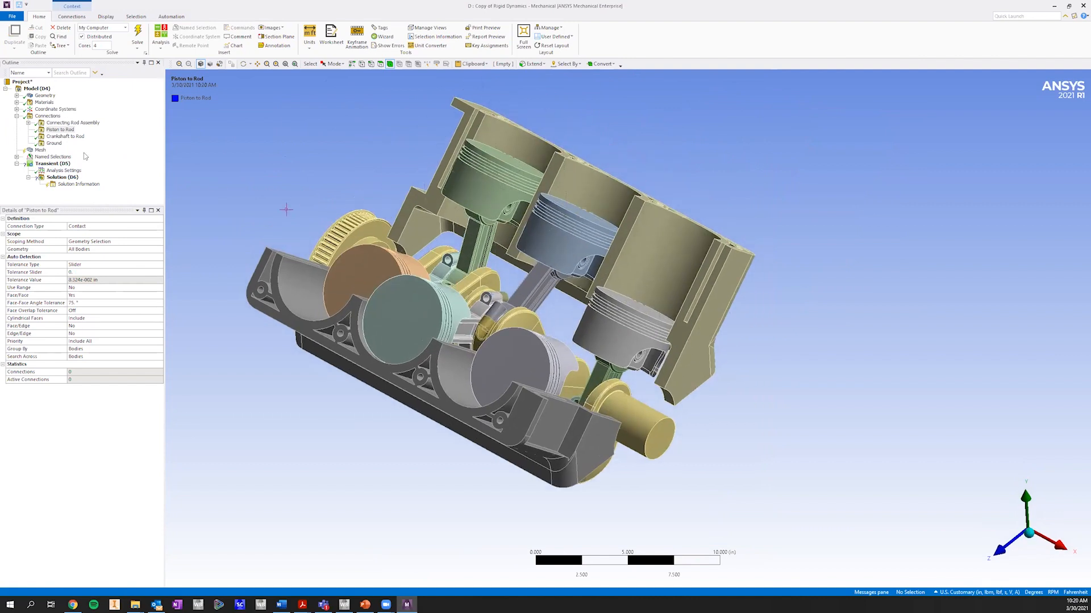
right_click(67, 131)
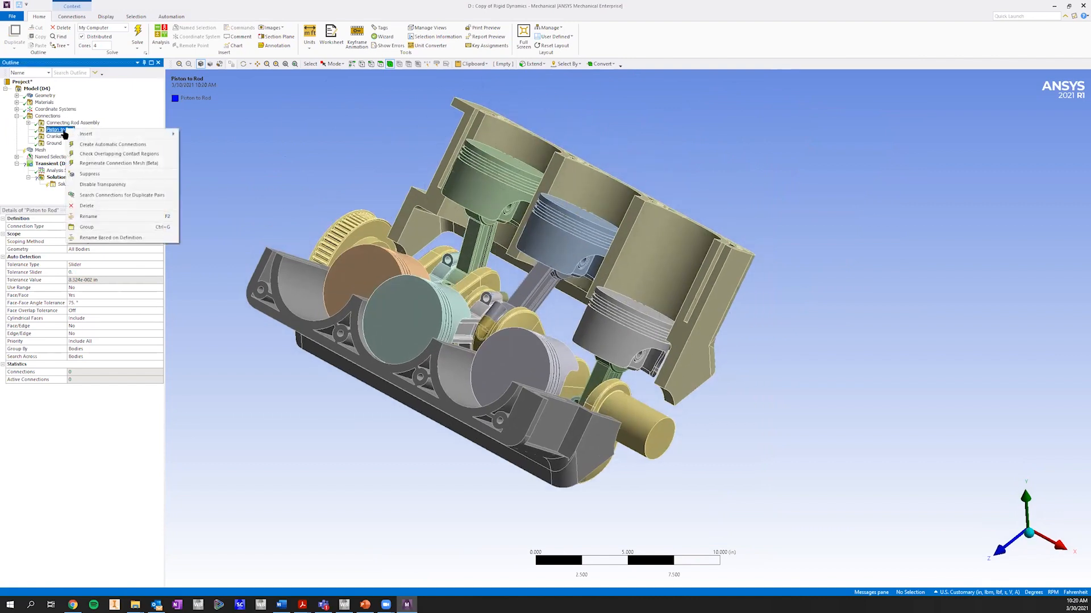
click(206, 257)
click(154, 226)
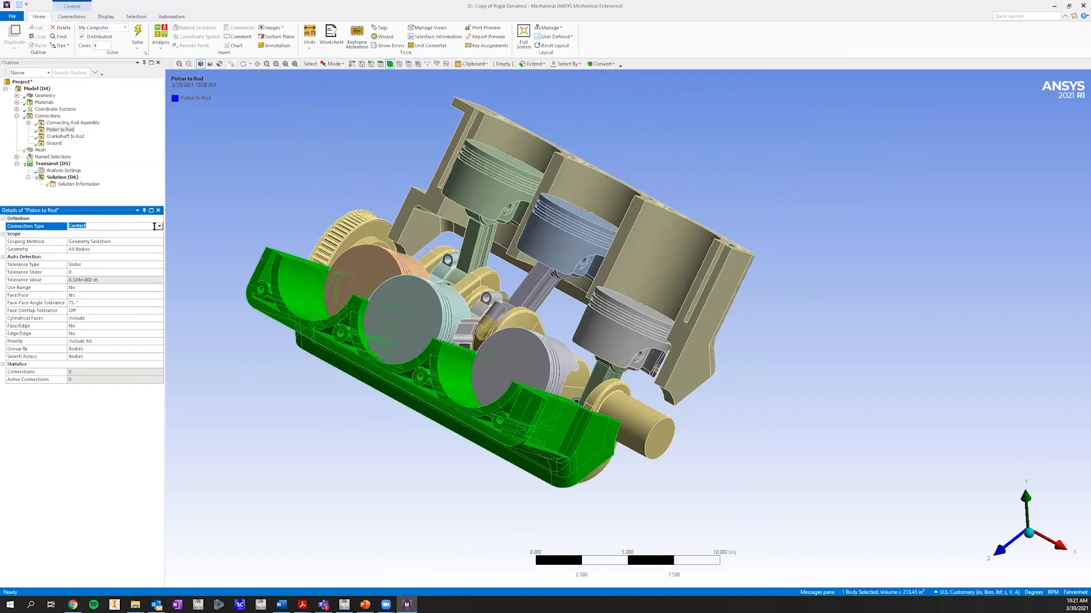
click(160, 228)
click(156, 238)
Step: Scope the Piston to Rod group by Named Selection, using Piston to Rod - Revolute
click(159, 242)
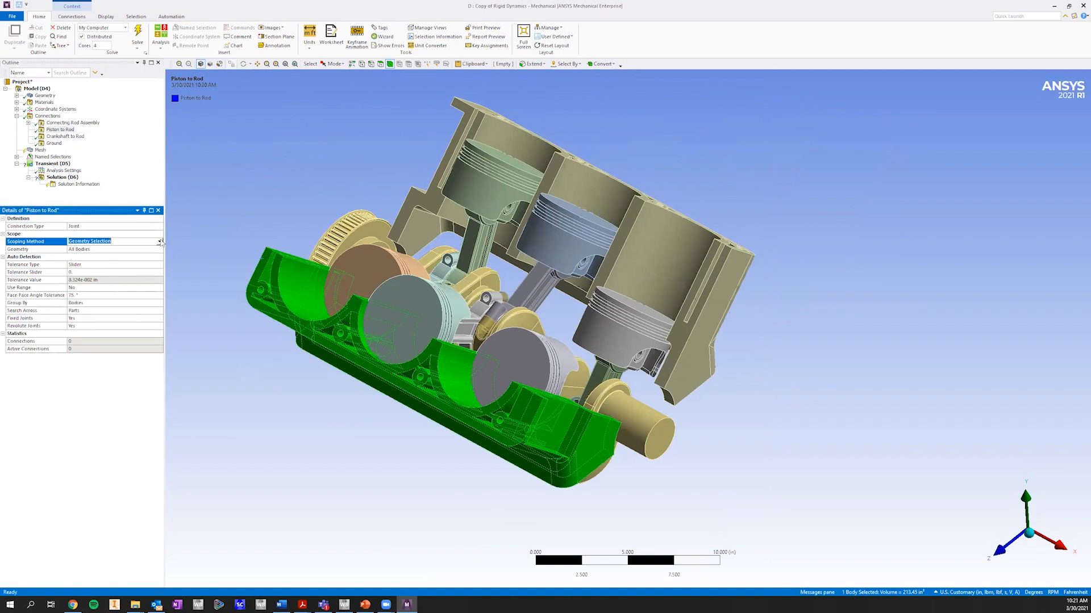
click(160, 243)
click(153, 254)
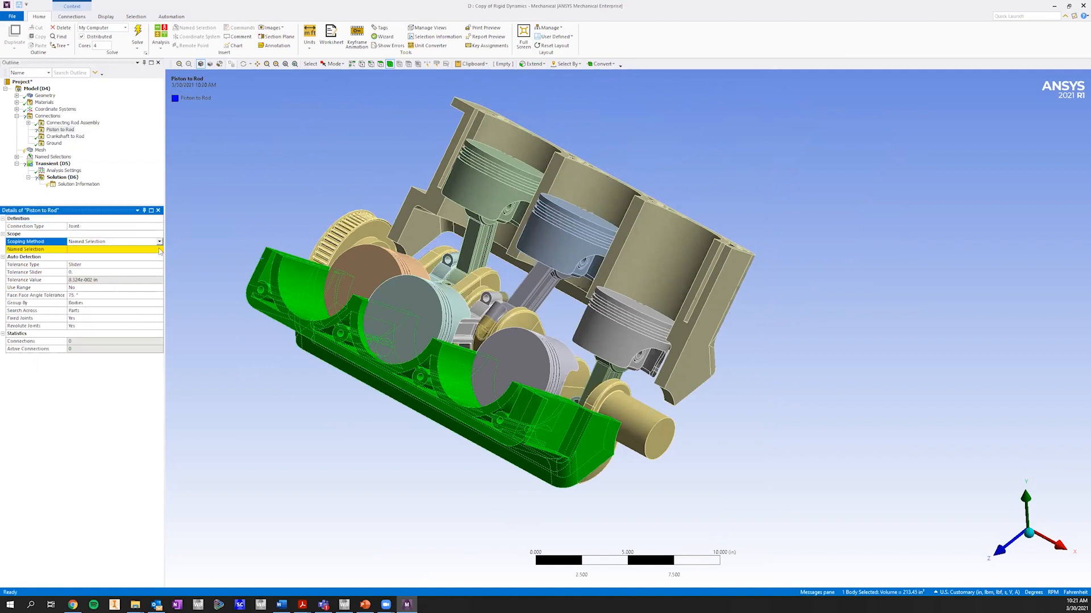
click(159, 250)
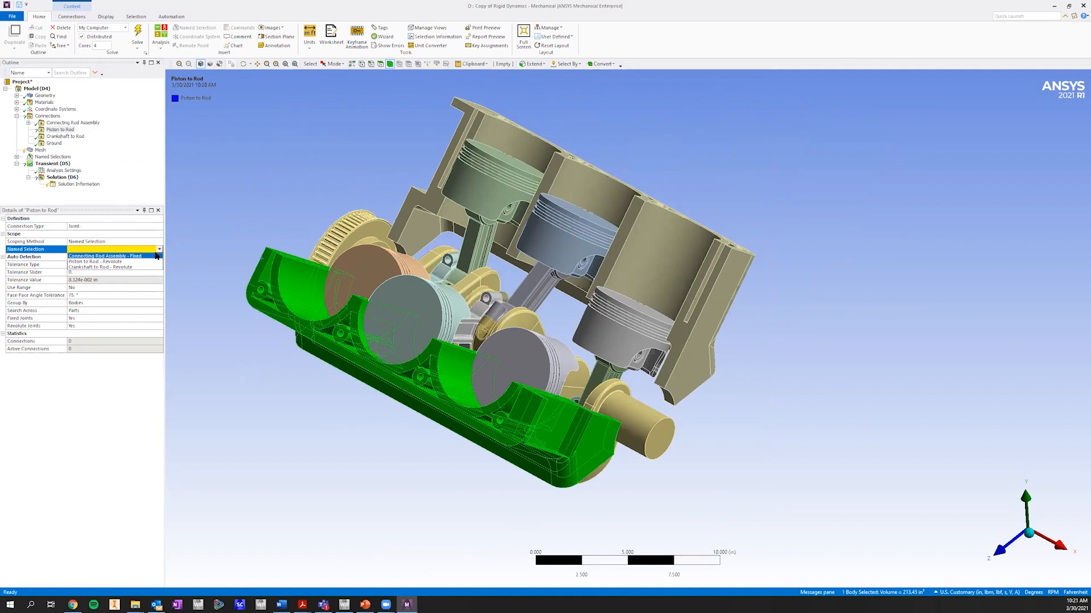
click(112, 263)
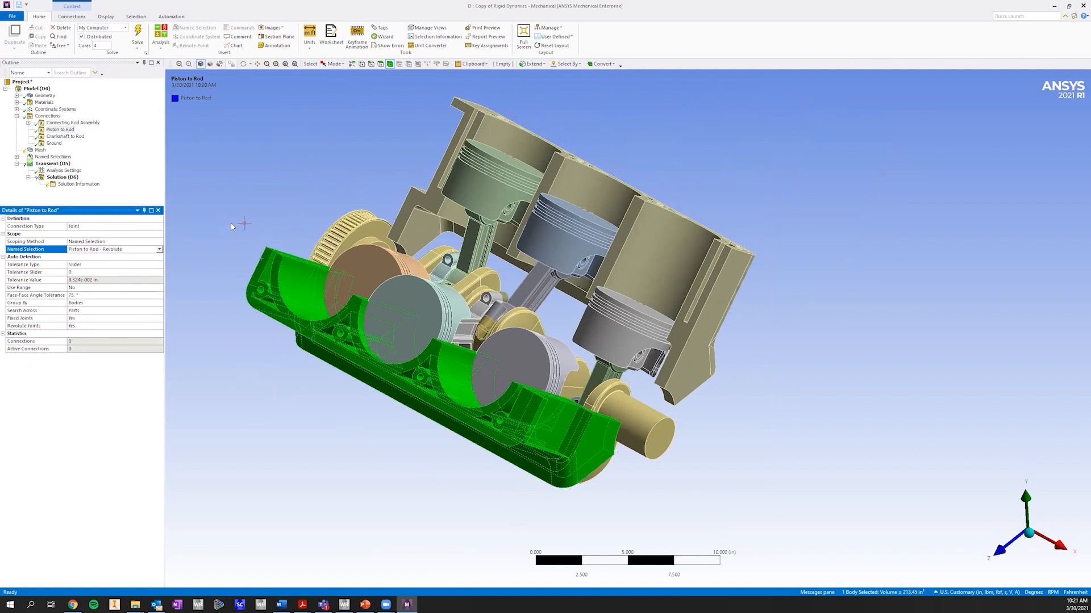
Step: Inspect which bodies the Piston to Rod - Revolute named selection contains
click(106, 250)
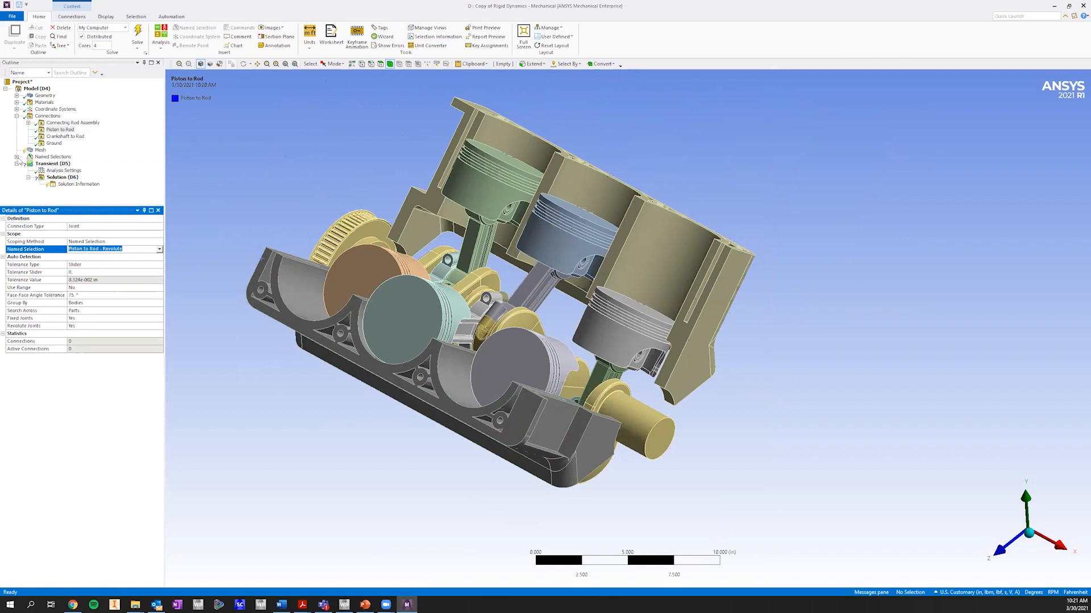
click(17, 157)
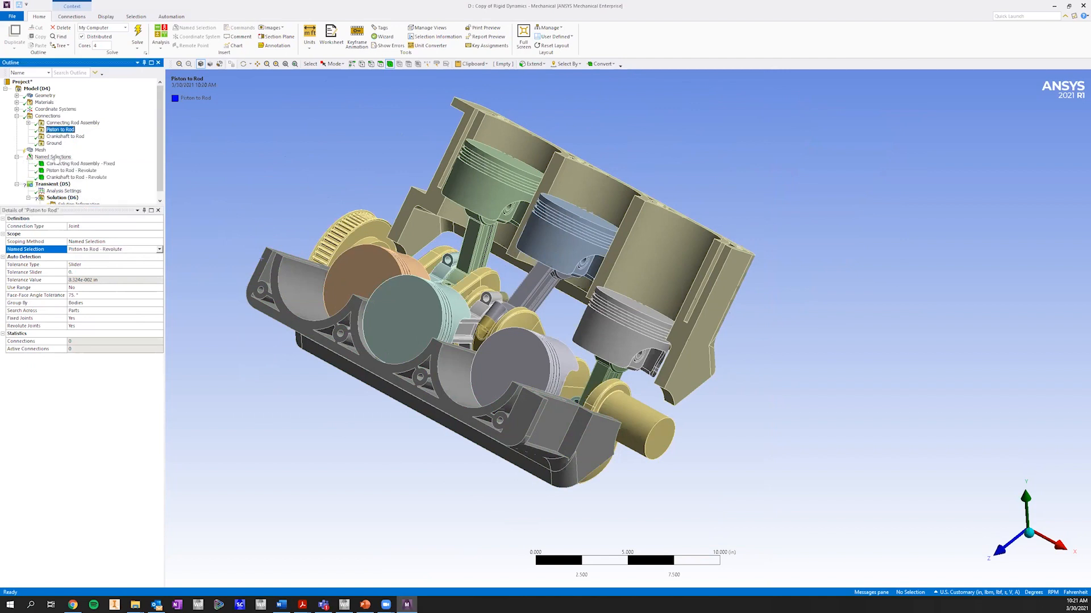
click(38, 157)
click(73, 163)
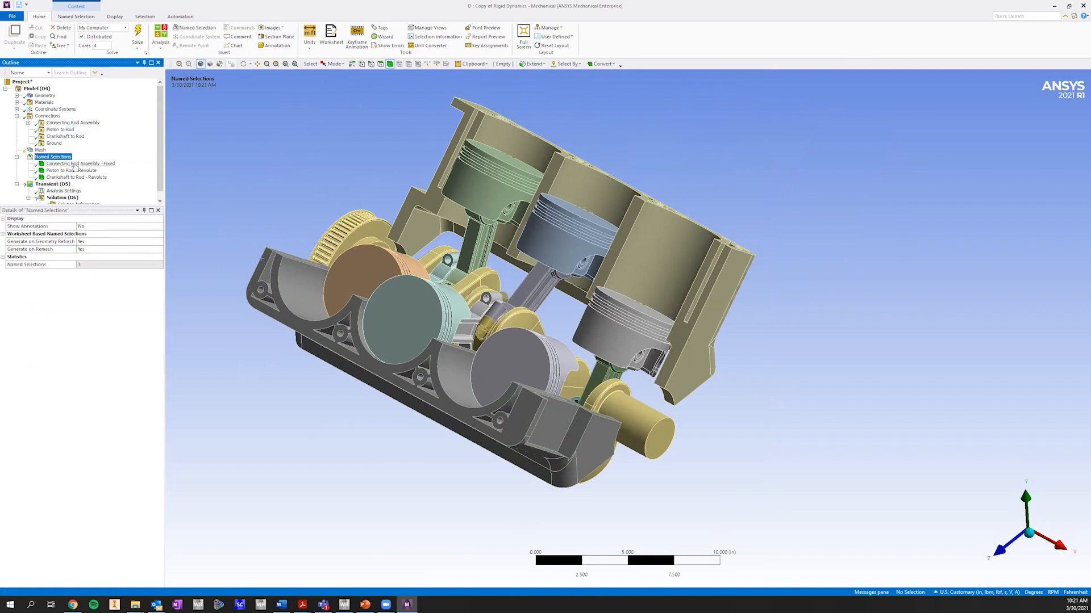
click(74, 170)
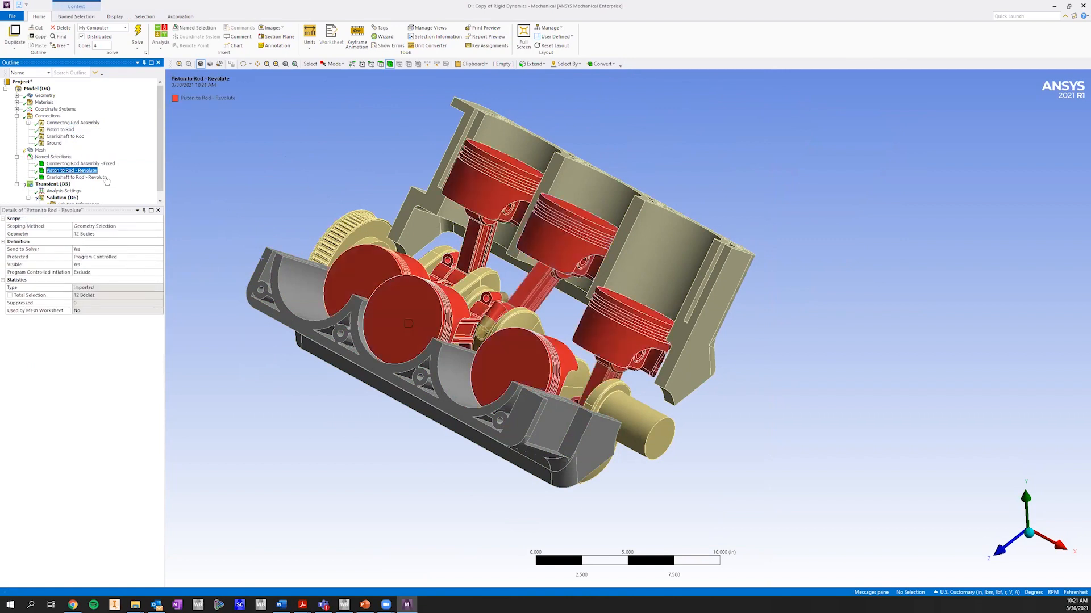
mouse_move(282, 192)
middle_down()
mouse_move(309, 200)
mouse_move(283, 214)
mouse_move(284, 174)
middle_up()
click(87, 170)
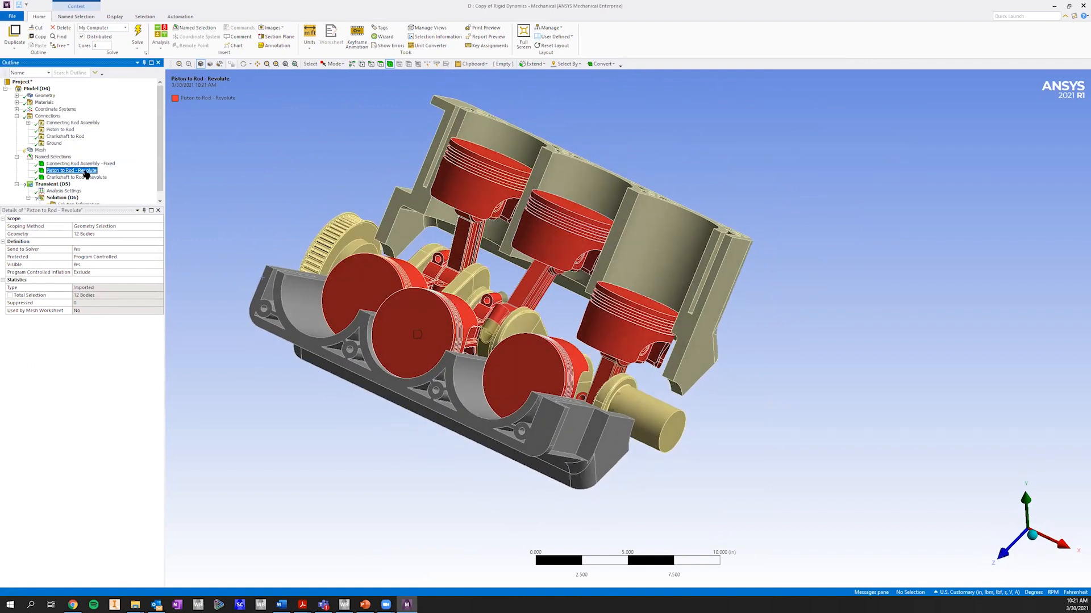
Step: Set Fixed Joints to No for the Piston to Rod group, leaving only Revolute Joints enabled
click(60, 130)
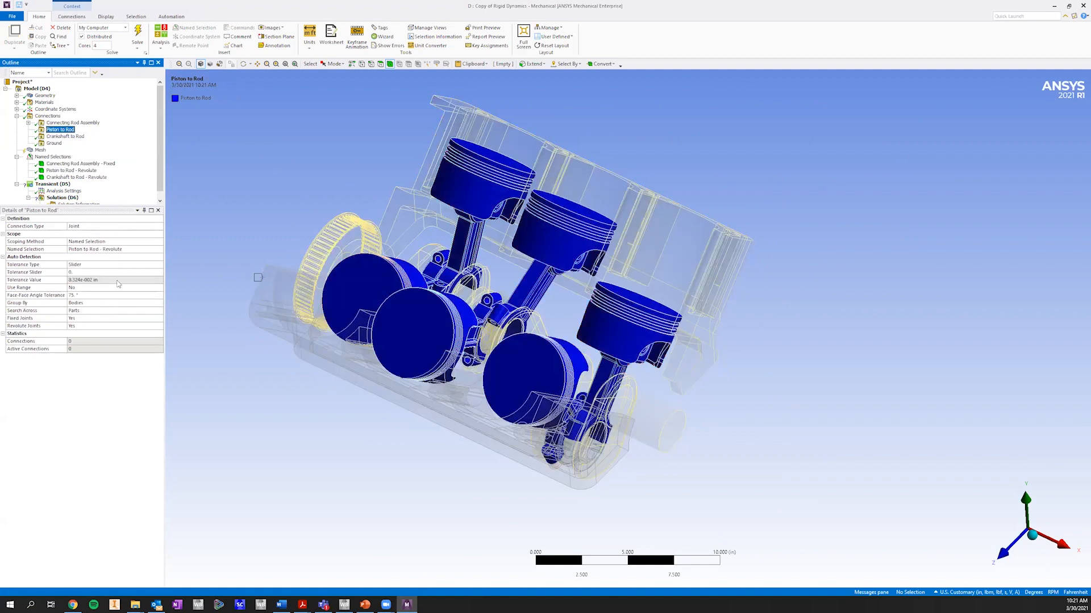
click(88, 319)
click(160, 319)
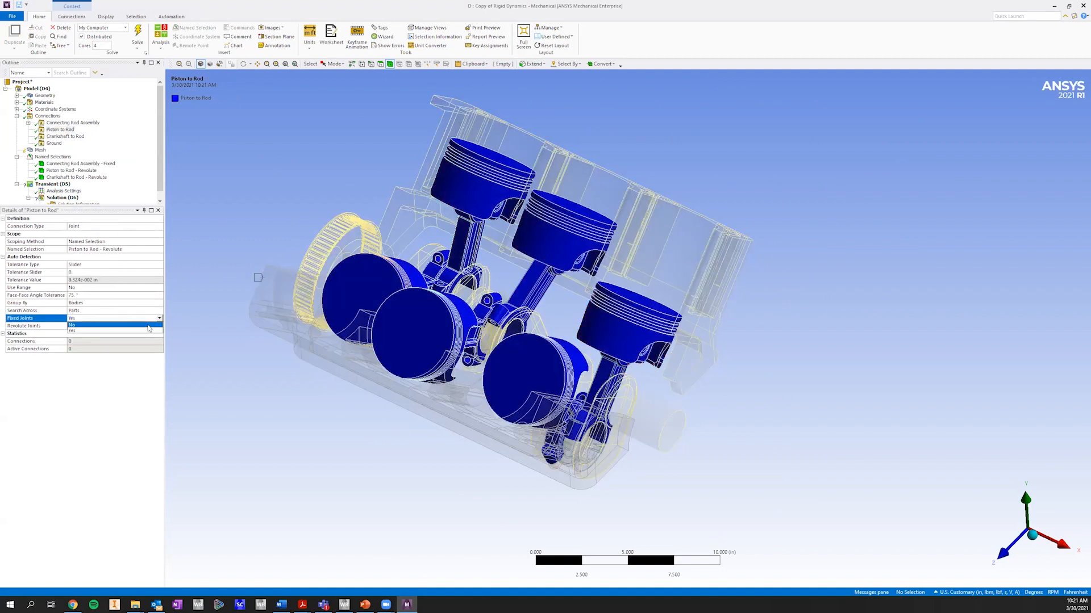
click(114, 325)
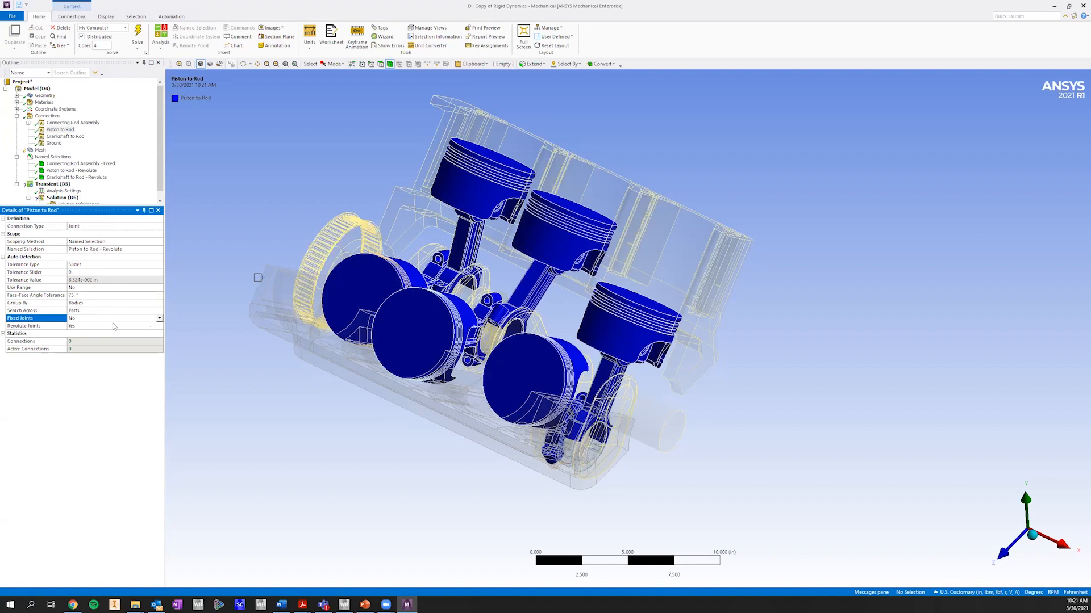
click(44, 327)
Step: Create the automatic connections for the Piston to Rod group and list its generated joints
right_click(49, 130)
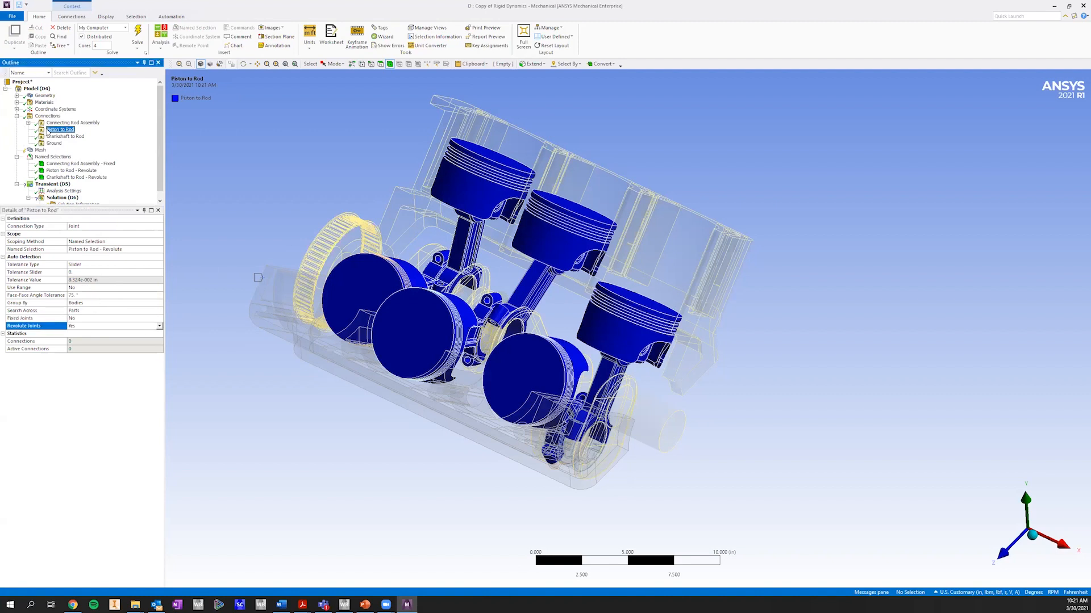
click(90, 145)
click(28, 130)
Step: Examine the first fixed joint of the Connecting Rod Assembly group up close, where the rod meets its cap
click(29, 123)
ctrl+middle_drag(275, 162, 317, 176)
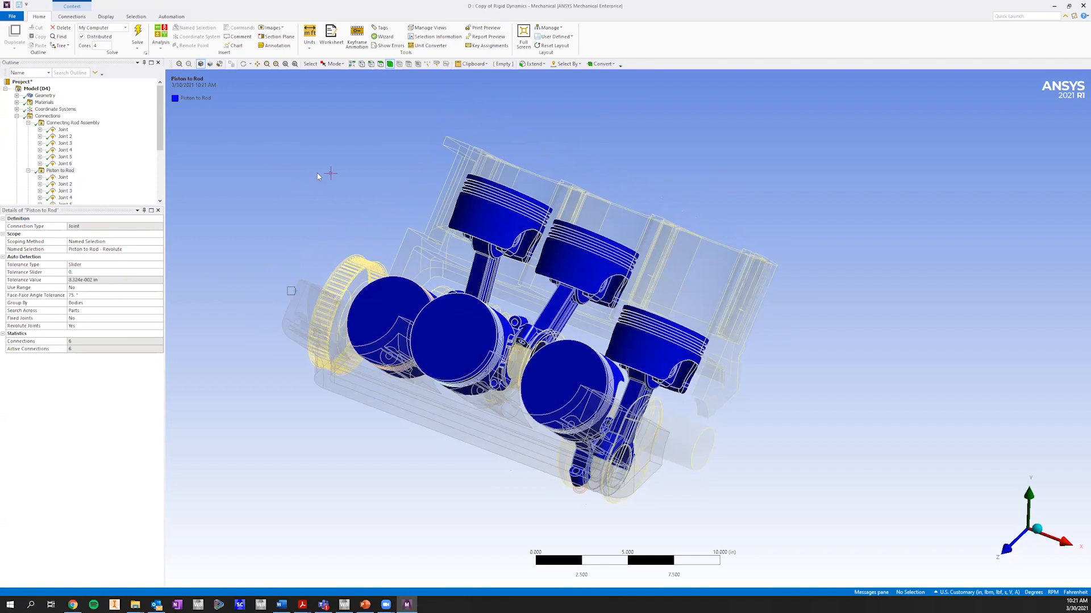
click(62, 130)
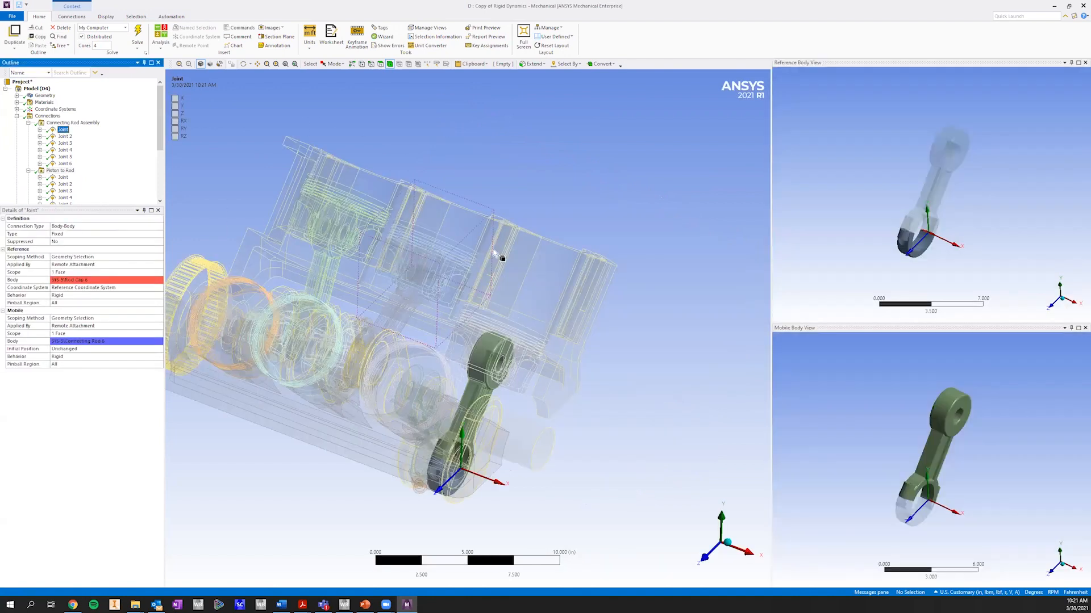
ctrl+middle_drag(349, 358, 543, 325)
scroll(544, 325, up, 4)
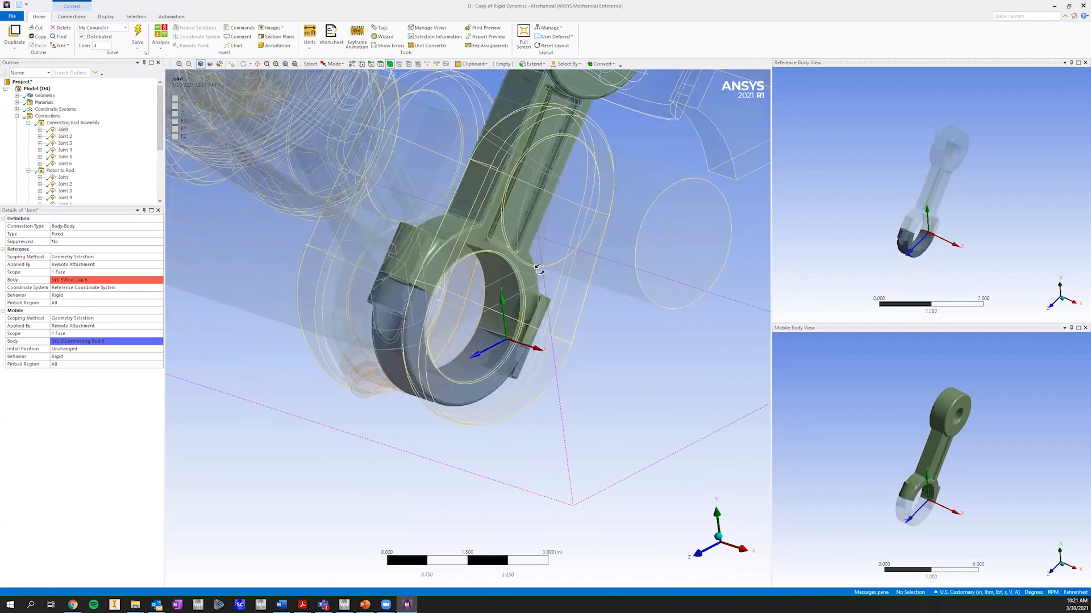
middle_drag(498, 258, 412, 274)
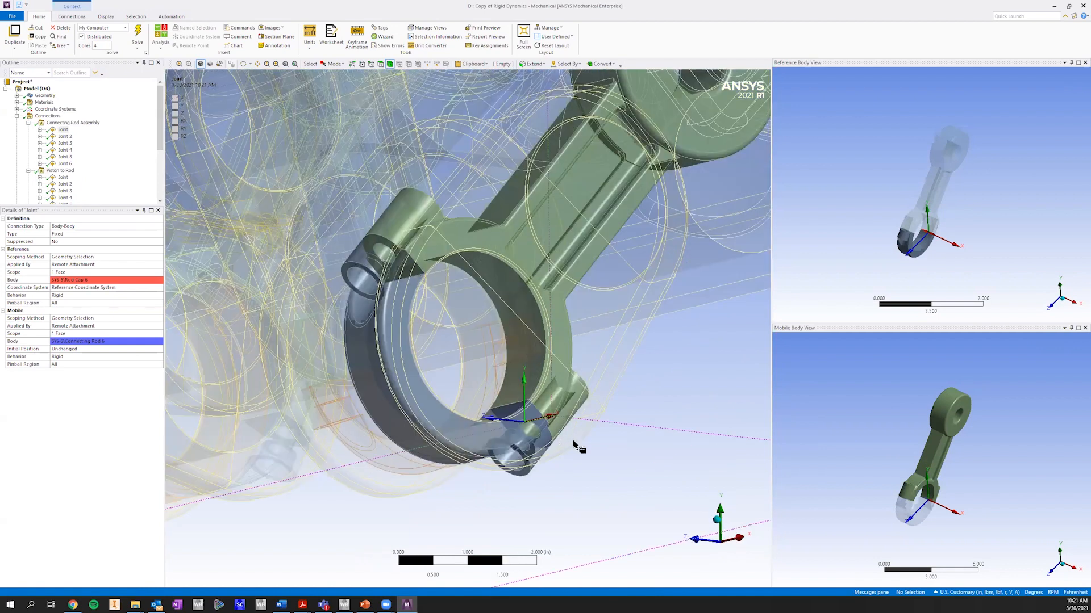
middle_drag(573, 441, 558, 442)
scroll(554, 442, up, 1)
scroll(532, 438, up, 1)
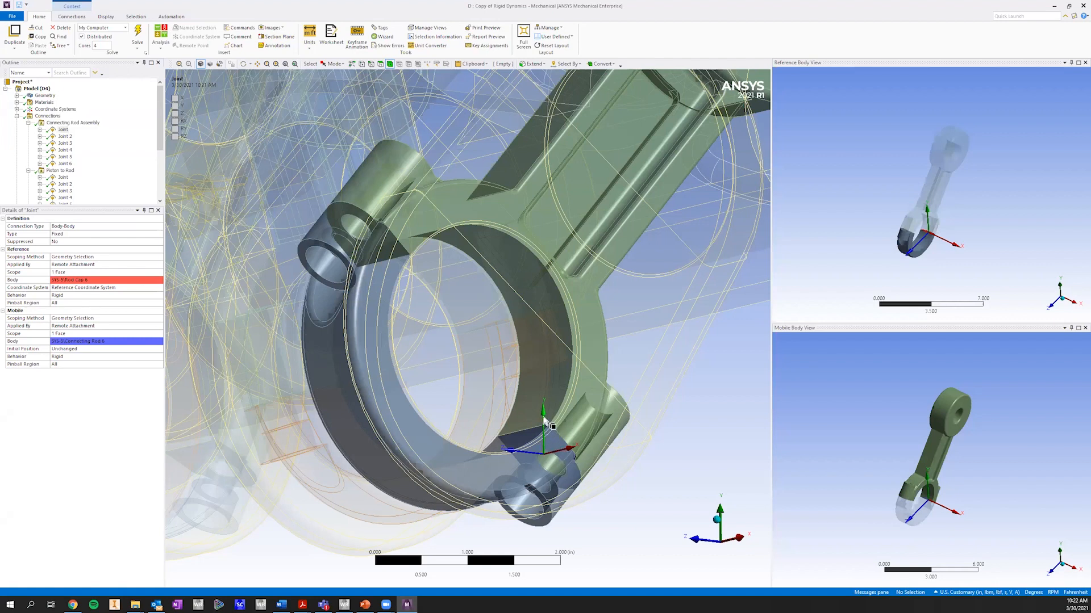
scroll(542, 382, down, 3)
middle_drag(496, 270, 414, 301)
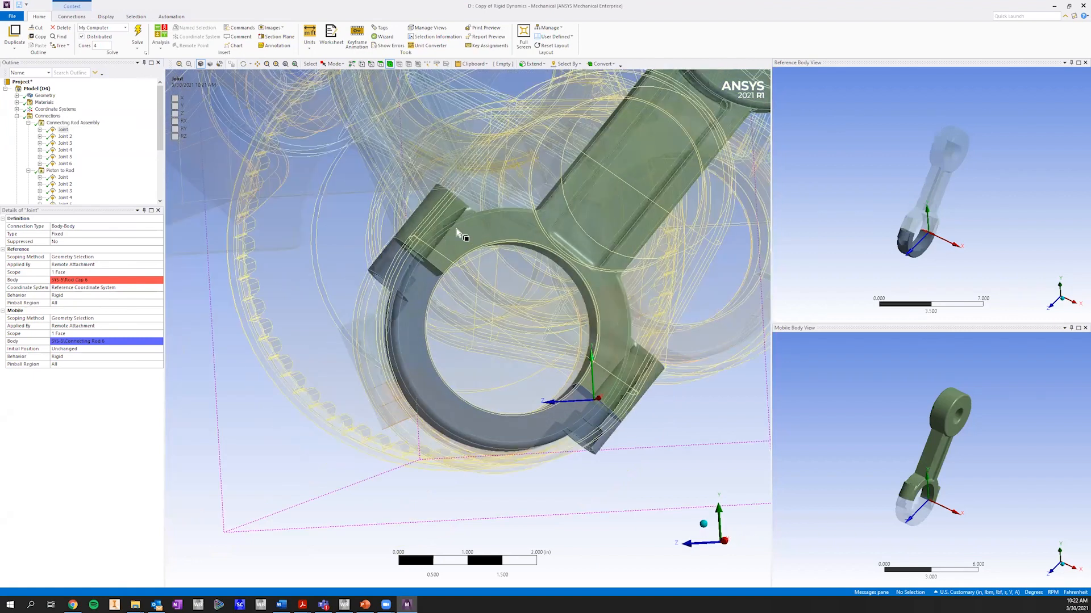
scroll(584, 299, down, 3)
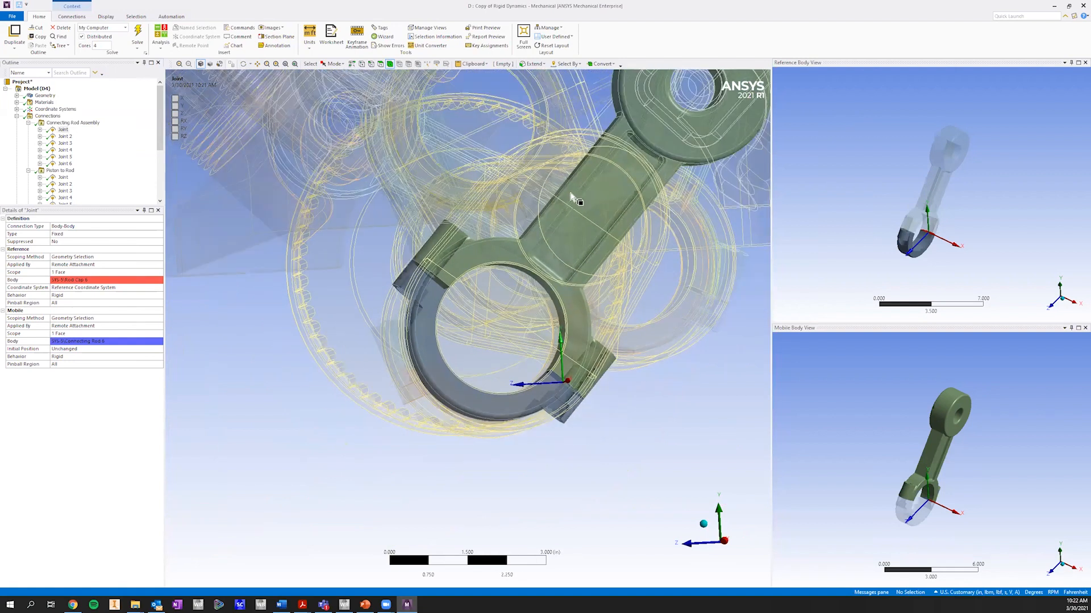
ctrl+middle_drag(458, 280, 417, 324)
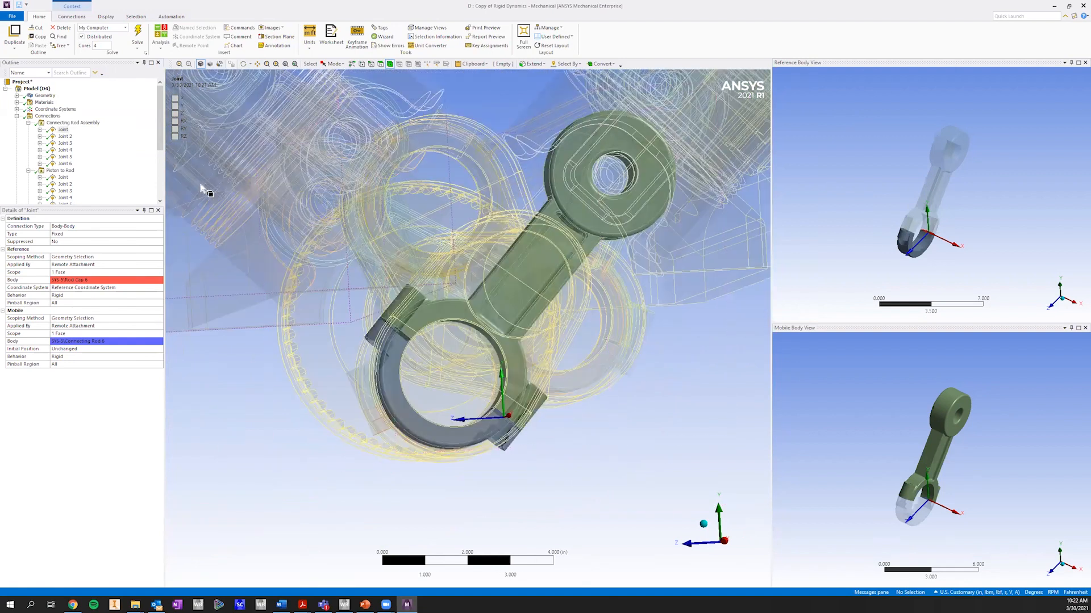
Step: Examine the first revolute joint of the Piston to Rod group, including its coordinate system and free rotation axis
click(63, 177)
scroll(414, 176, up, 1)
shift+middle_drag(406, 169, 566, 125)
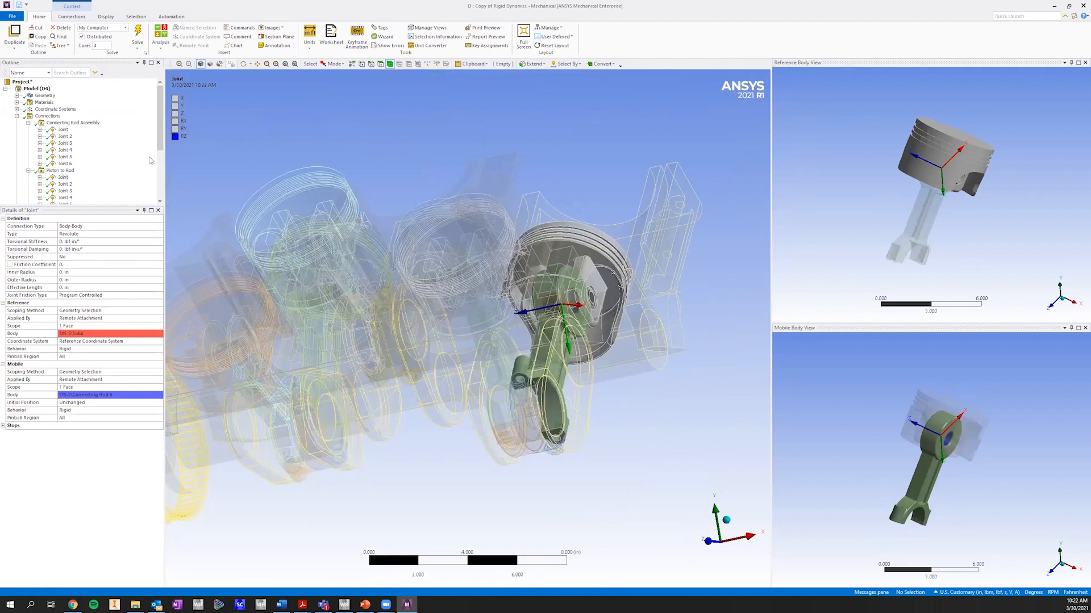
click(64, 179)
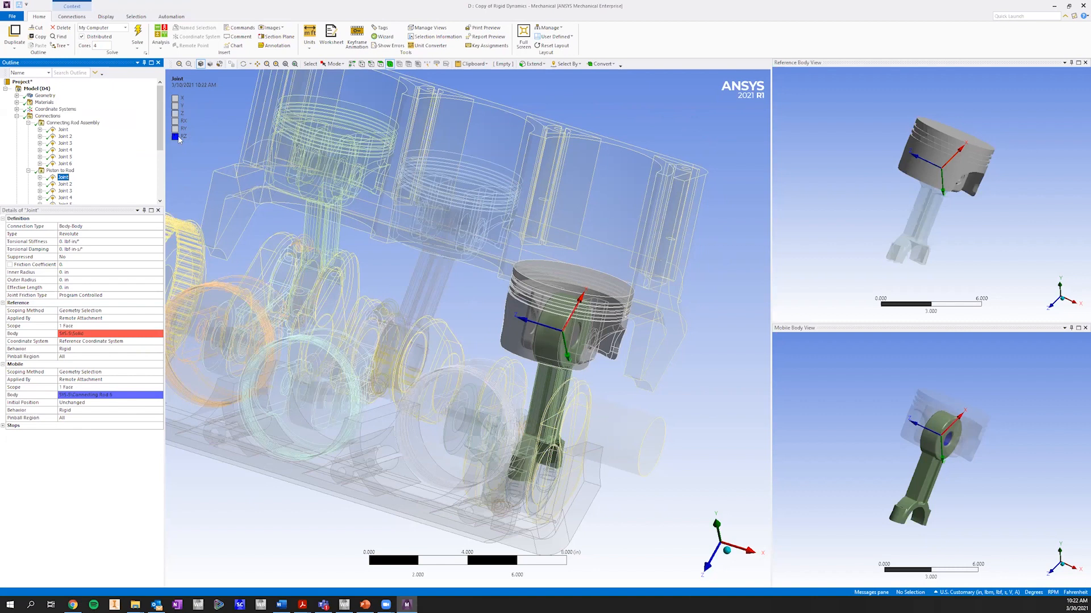
Step: Examine the joint's scoped faces up close on the piston pin and the connecting rod bore in the reference and mobile body views
middle_drag(608, 303, 611, 327)
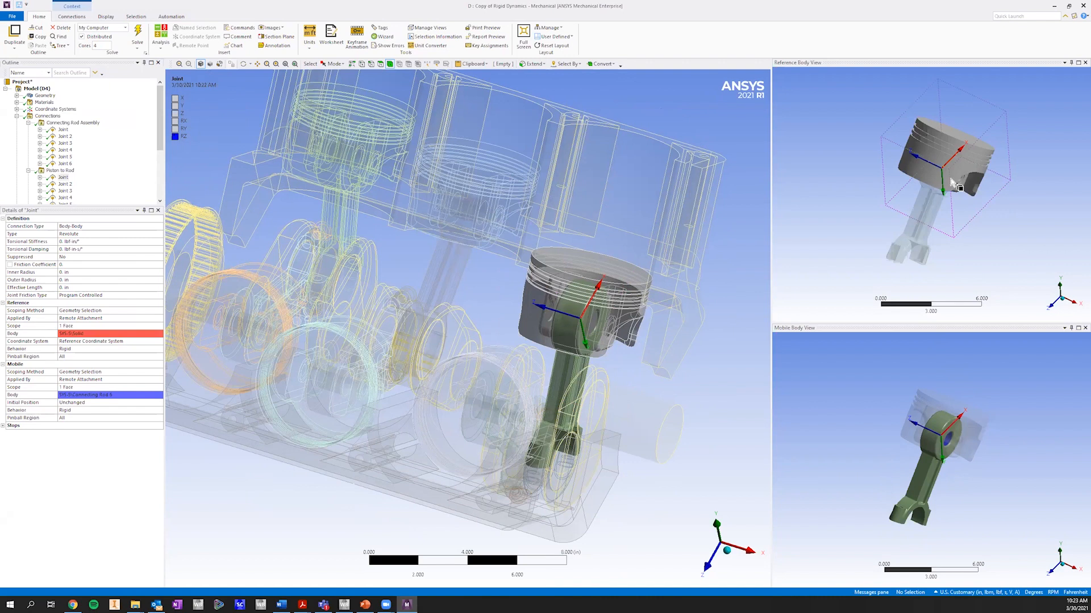
scroll(966, 182, up, 5)
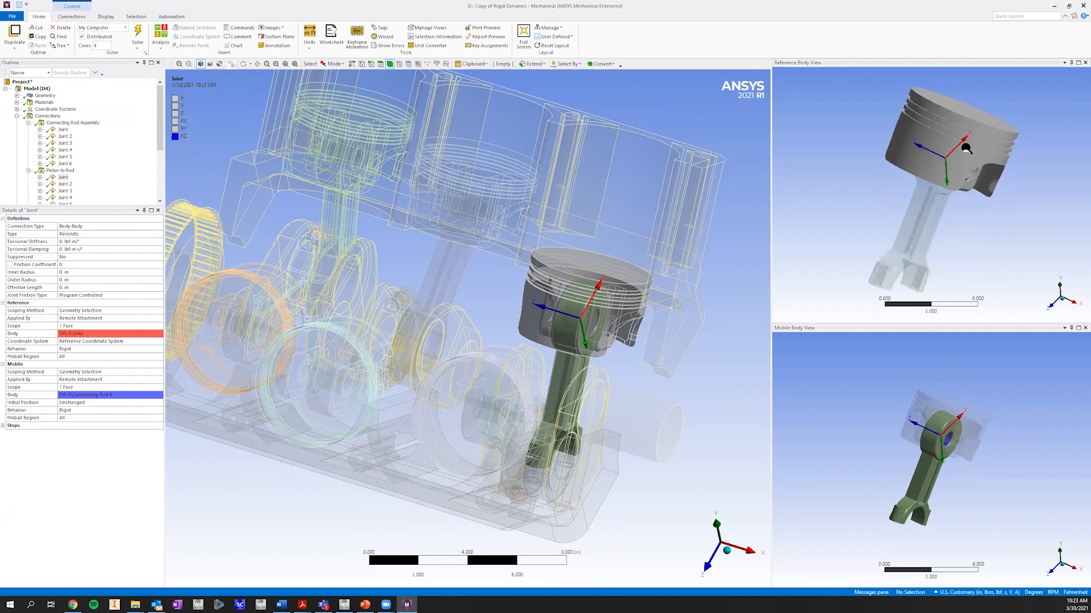
ctrl+middle_drag(954, 204, 978, 165)
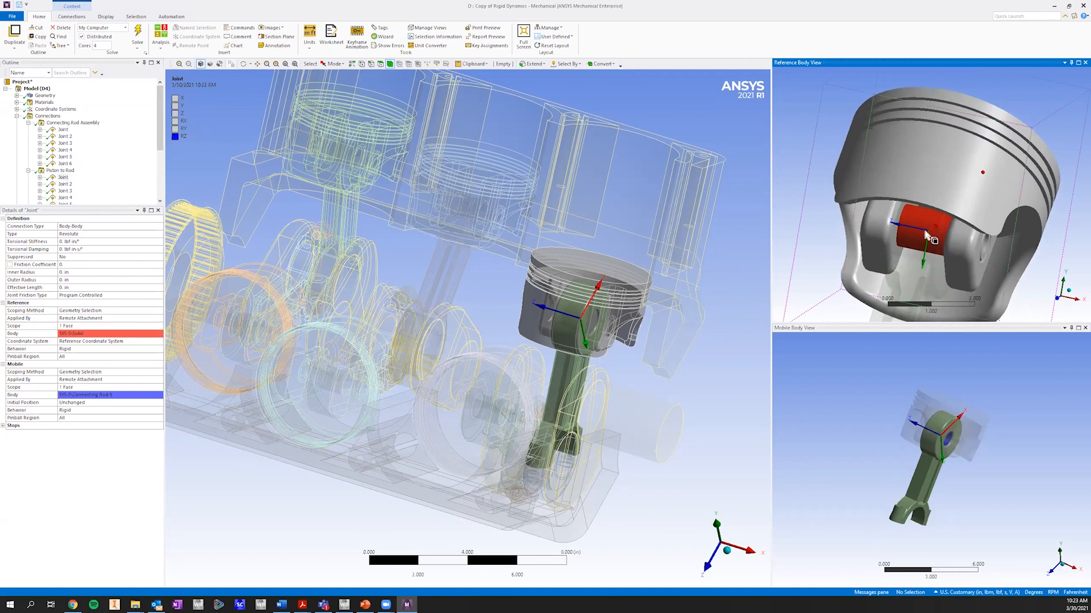
middle_drag(945, 427, 947, 457)
scroll(902, 473, up, 5)
scroll(902, 473, up, 1)
scroll(915, 453, up, 2)
scroll(946, 459, down, 1)
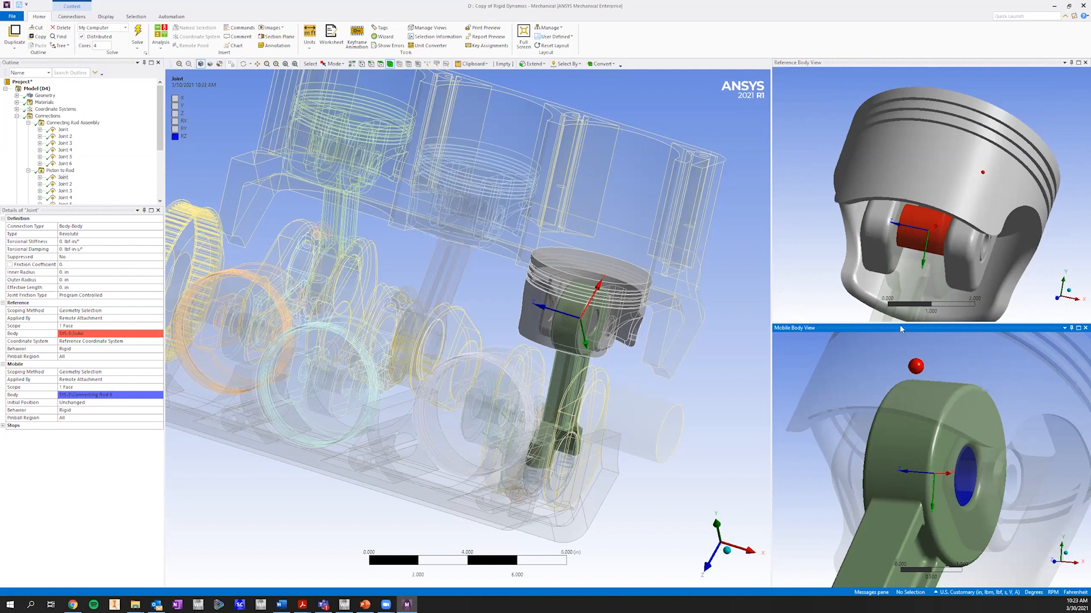
scroll(927, 295, down, 3)
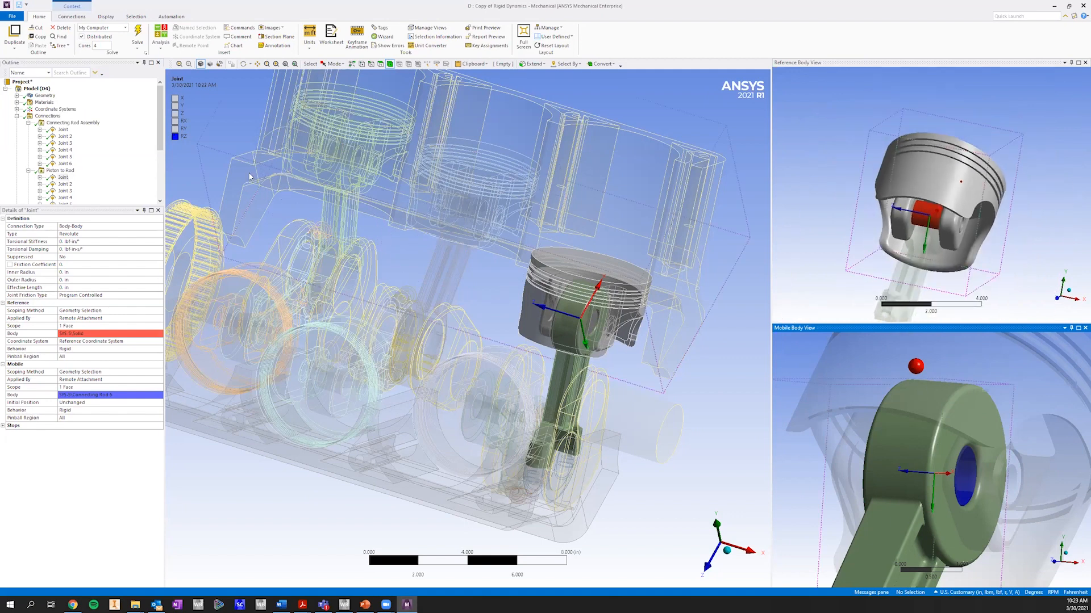
Step: Set the connection type of the Crankshaft to Rod group to Joint
scroll(86, 159, down, 3)
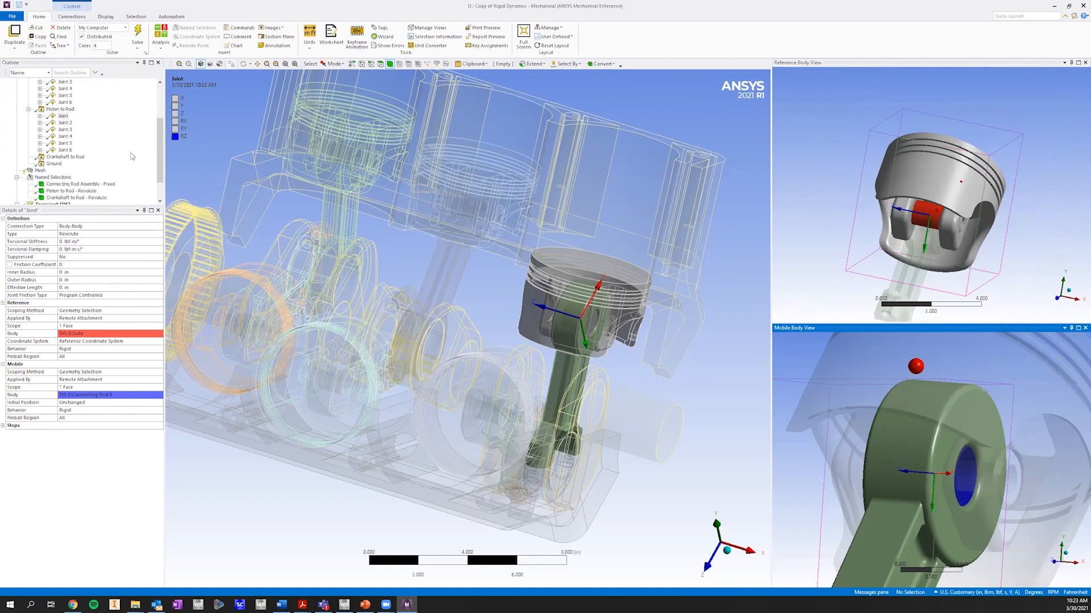
click(59, 157)
right_click(59, 162)
click(210, 166)
click(162, 228)
click(160, 226)
click(114, 237)
Step: Scope the Crankshaft to Rod group by named selection, using Crankshaft to Rod - Revolute
click(159, 242)
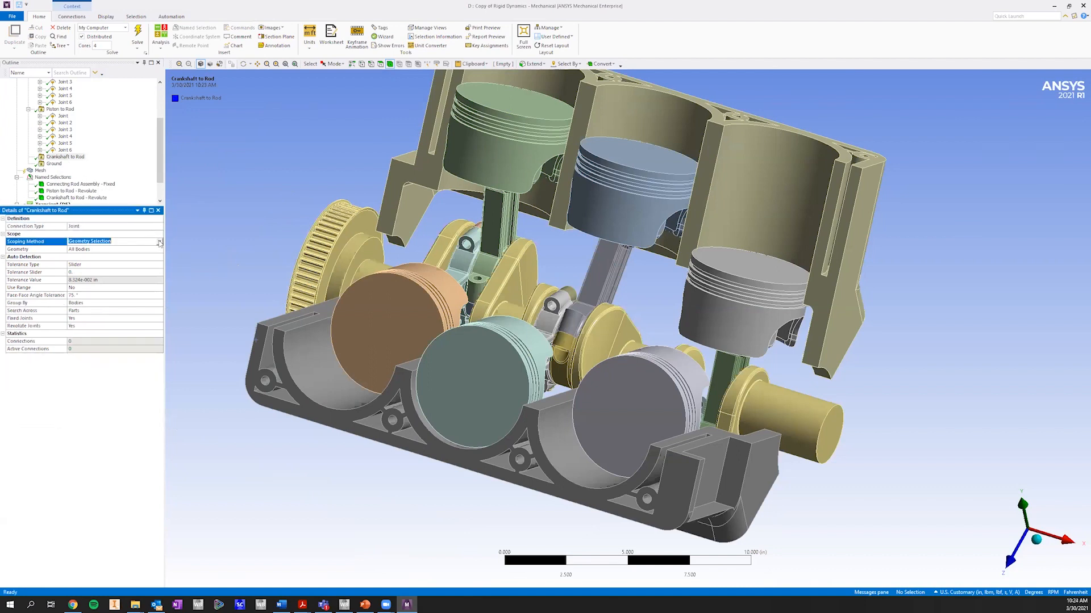
click(160, 242)
click(148, 256)
click(159, 250)
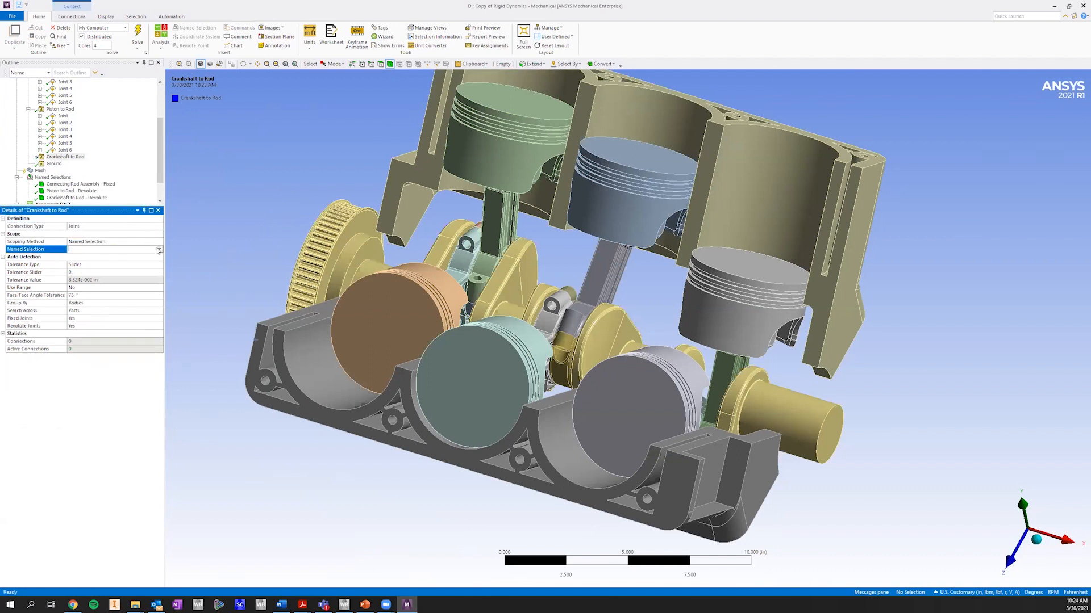
click(159, 250)
click(151, 268)
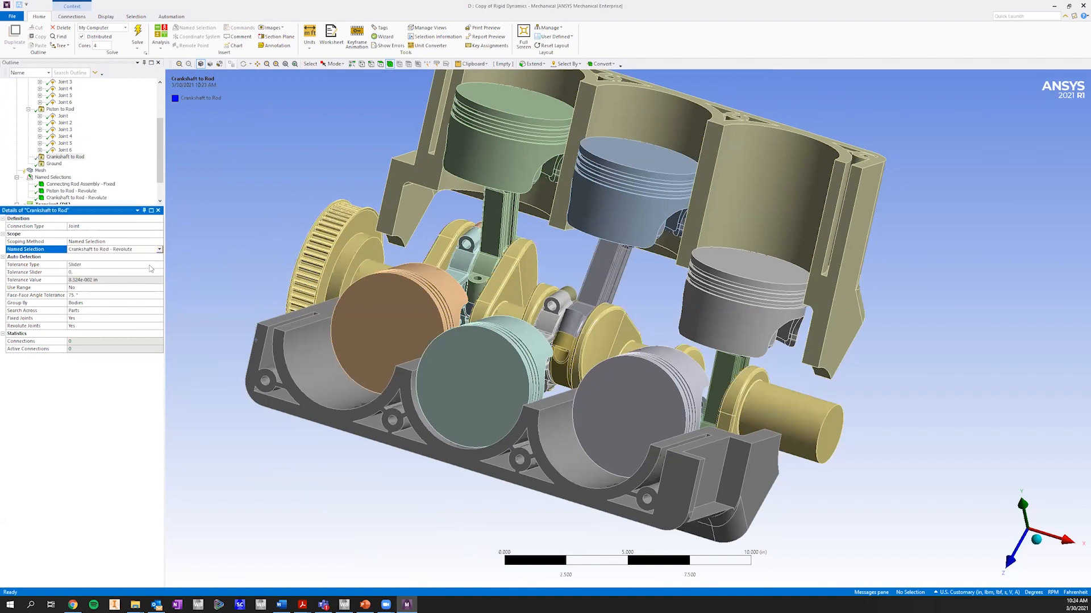
Step: Set Fixed Joints to No for the Crankshaft to Rod group, leaving only Revolute Joints enabled
right_click(75, 158)
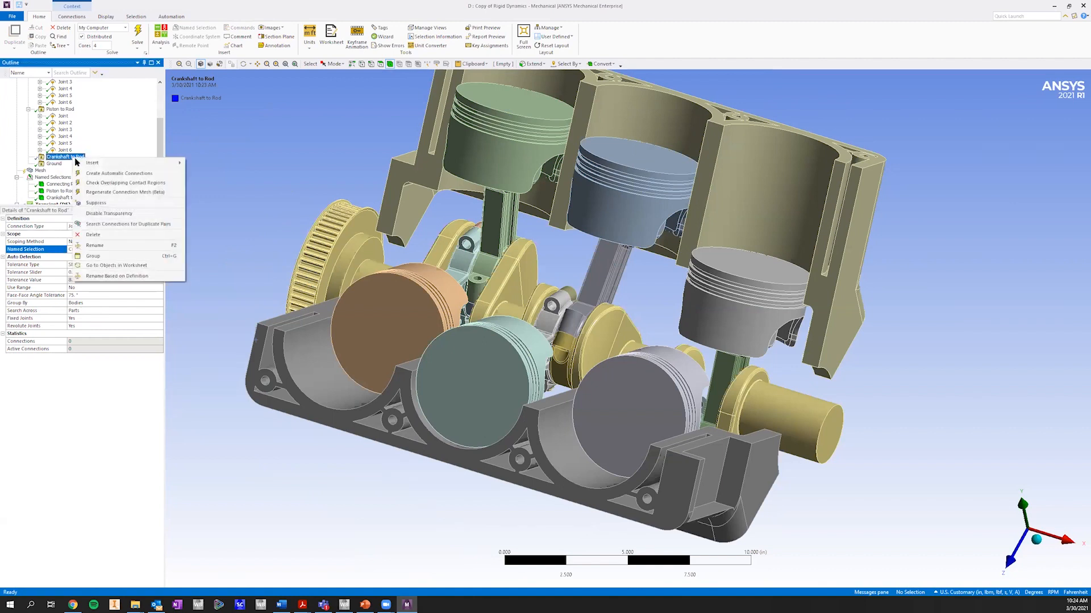
click(135, 319)
click(160, 319)
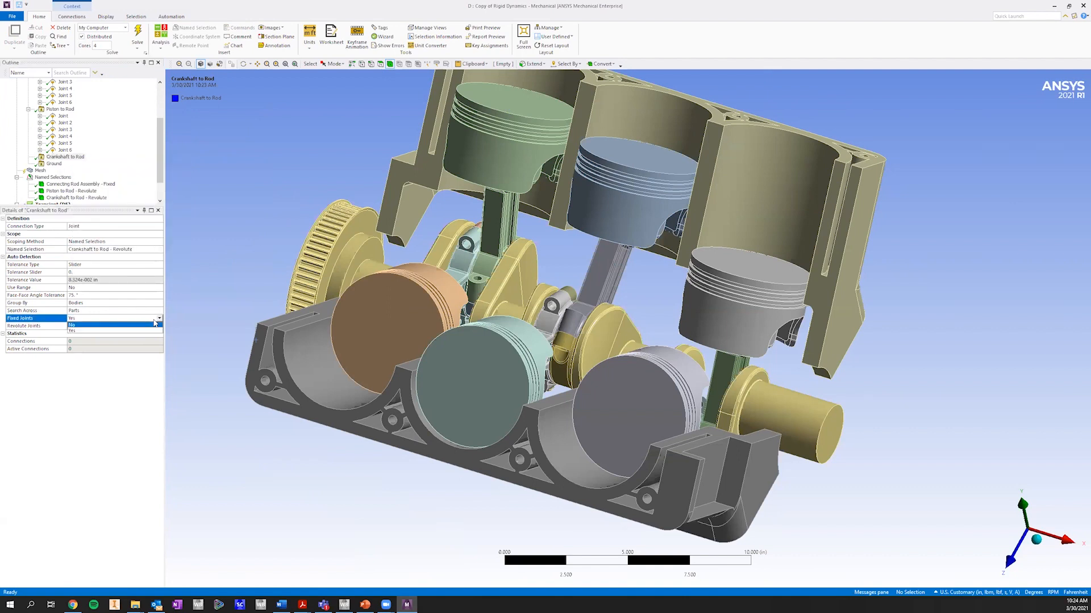
click(136, 325)
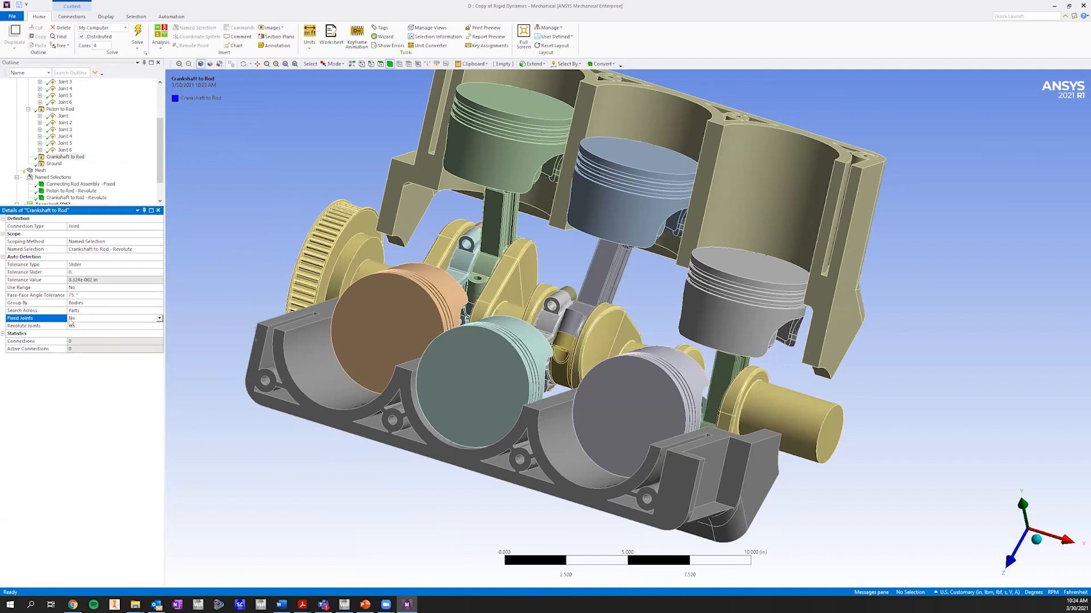
Step: Create the automatic connections for the Crankshaft to Rod group, list its generated joints and display the last one
right_click(78, 157)
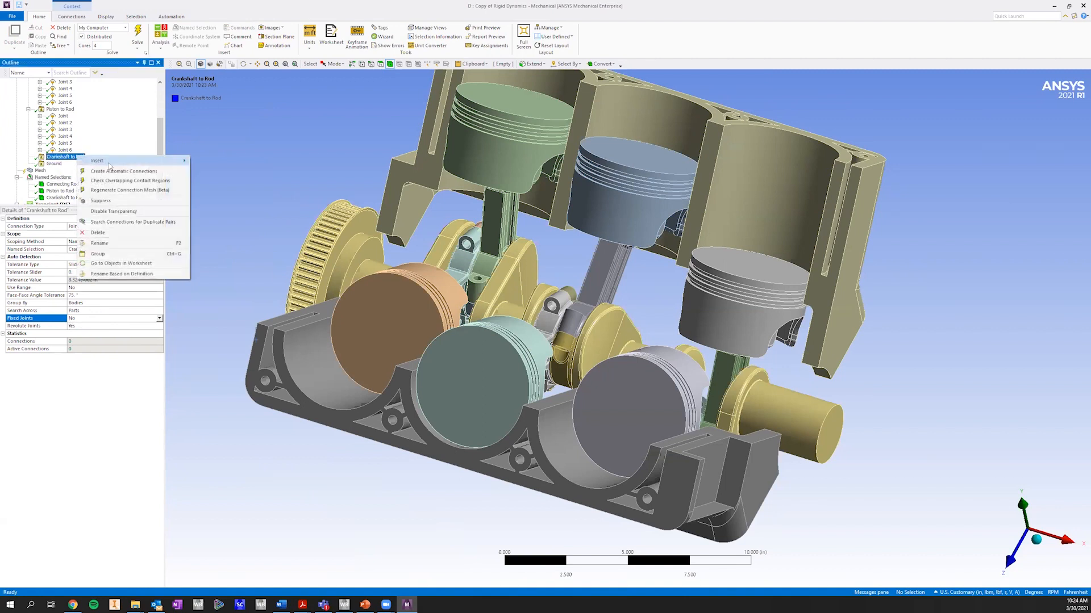
click(153, 174)
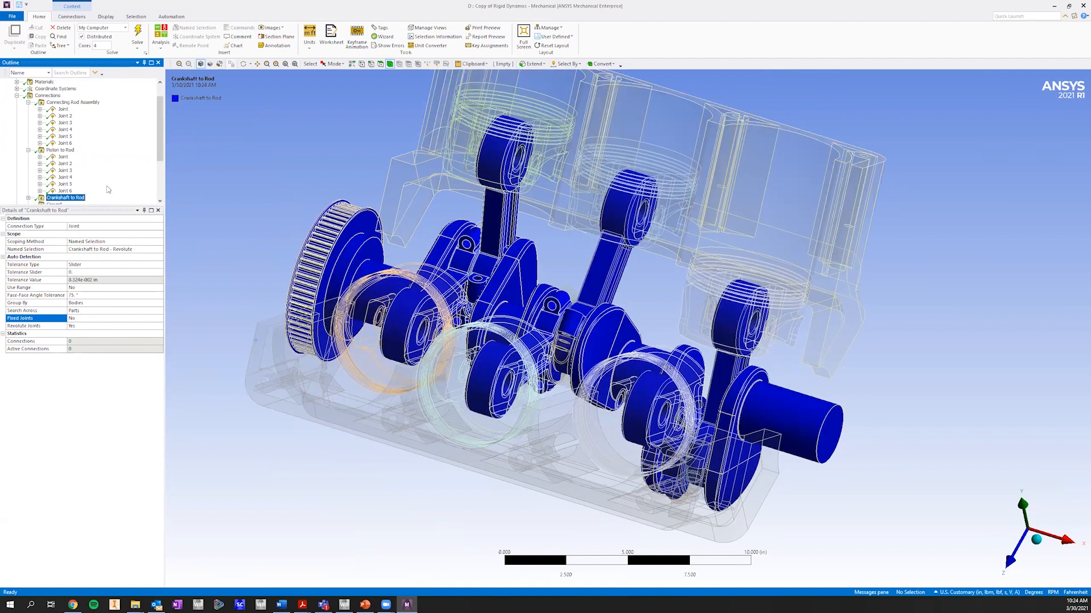
click(28, 198)
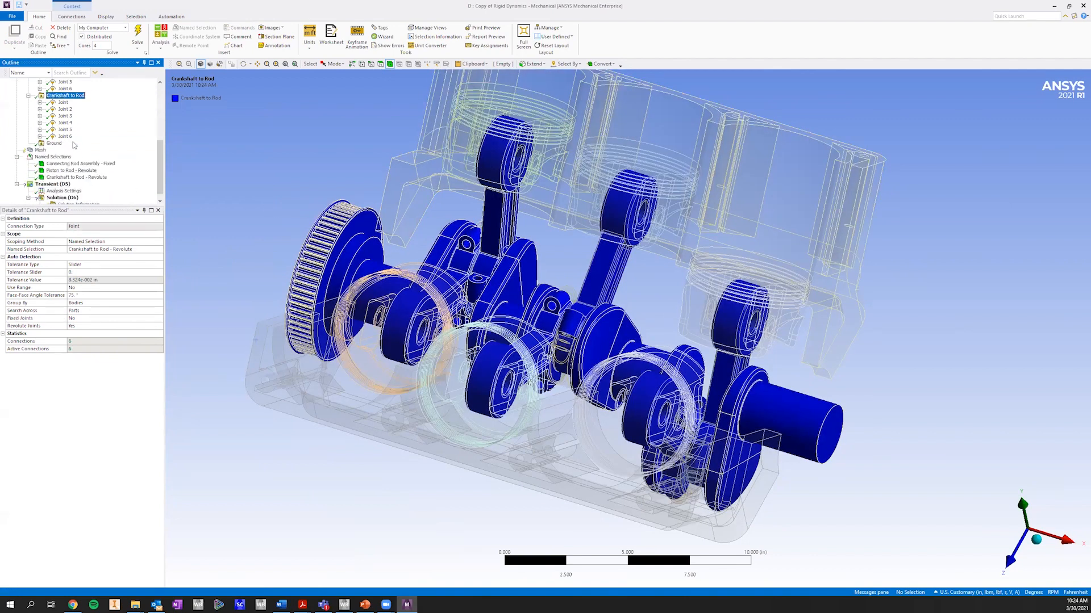
click(65, 136)
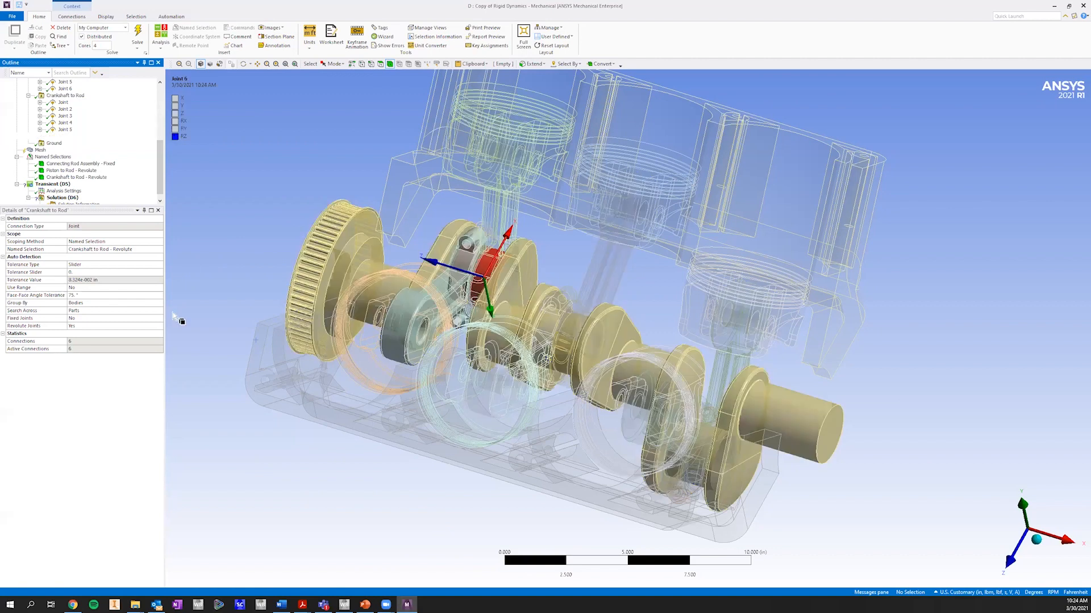
Step: Review the bodies and settings covered by the Connecting Rod Assembly, Piston to Rod and Crankshaft to Rod groups
drag(130, 205, 130, 305)
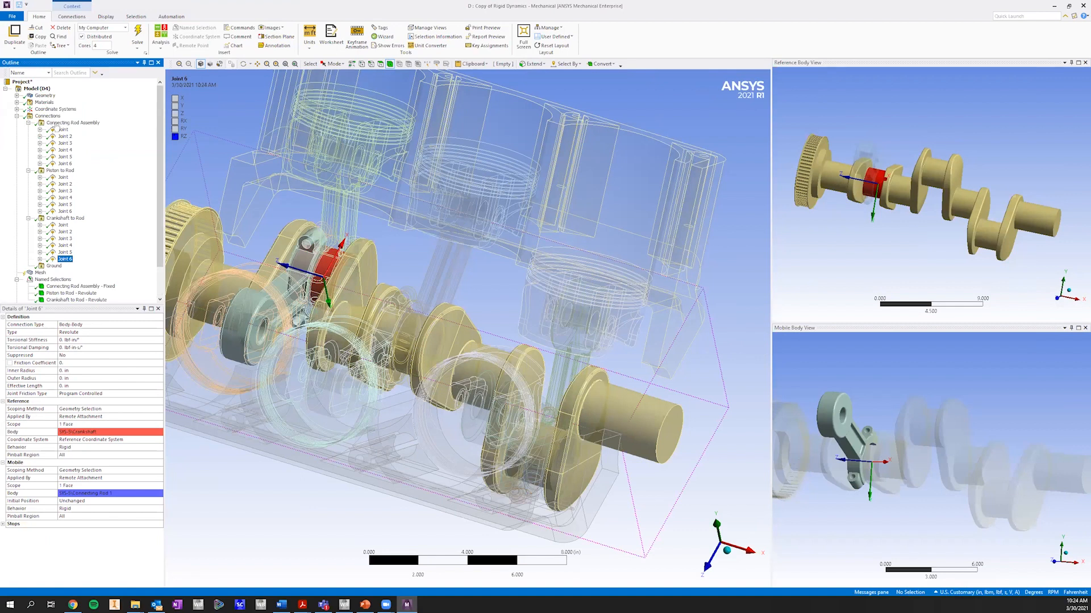
click(72, 123)
click(65, 218)
click(60, 170)
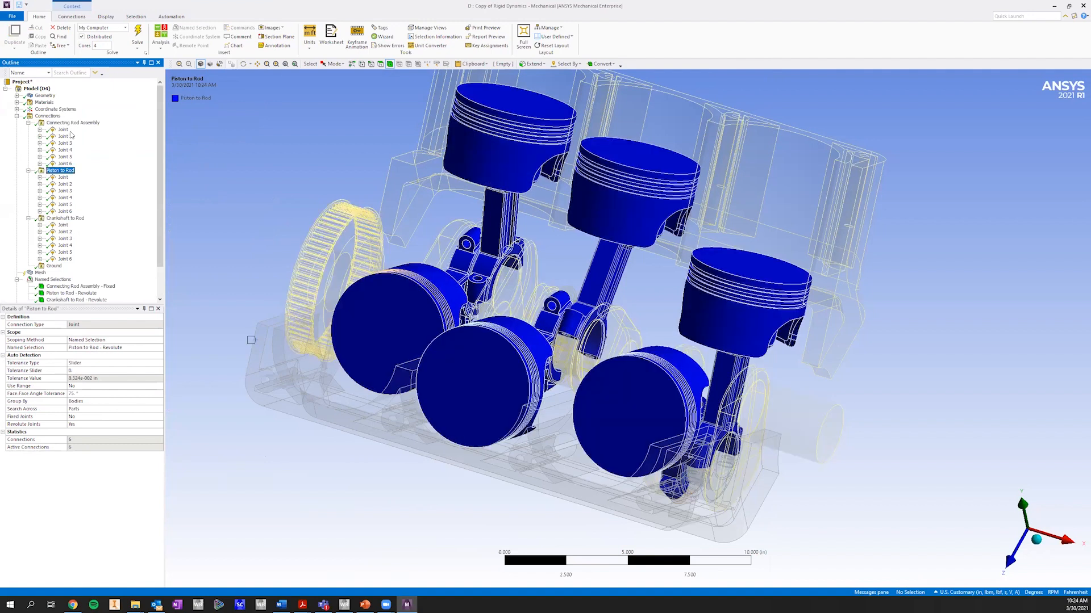
click(73, 122)
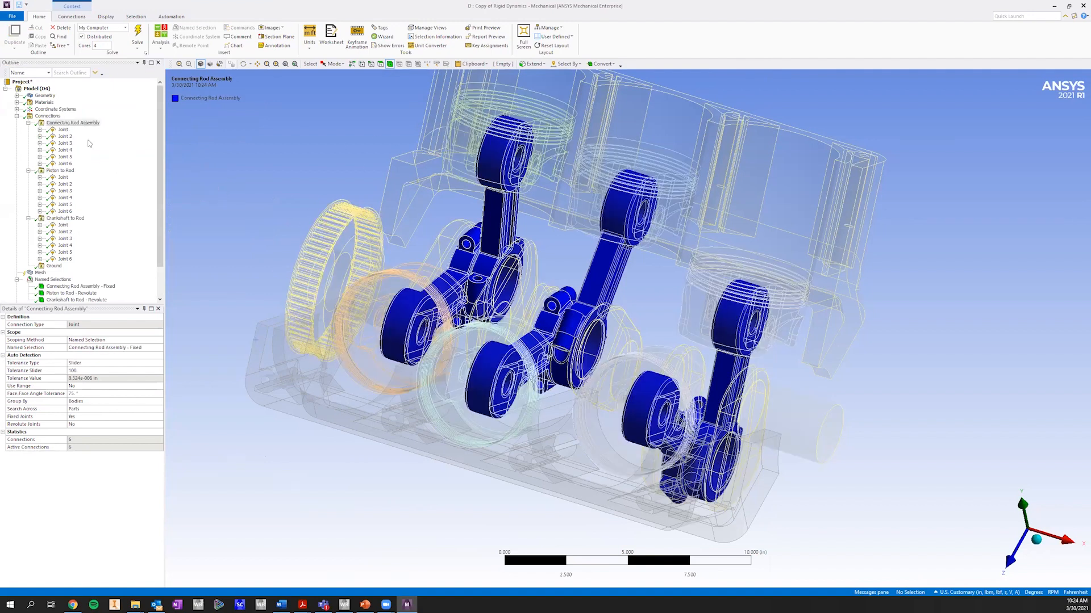
click(89, 143)
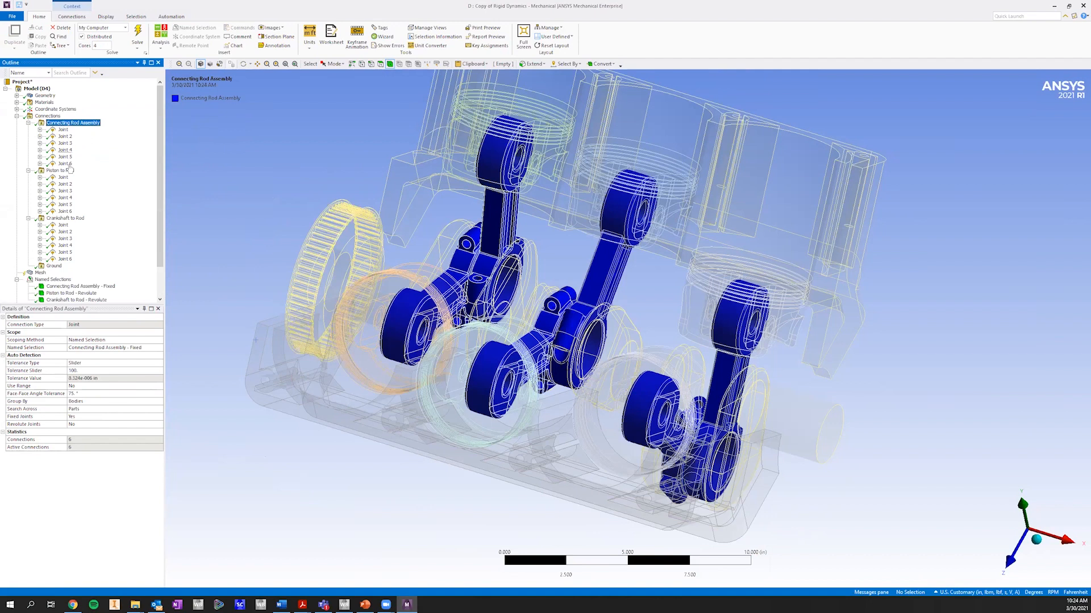
click(63, 171)
click(66, 218)
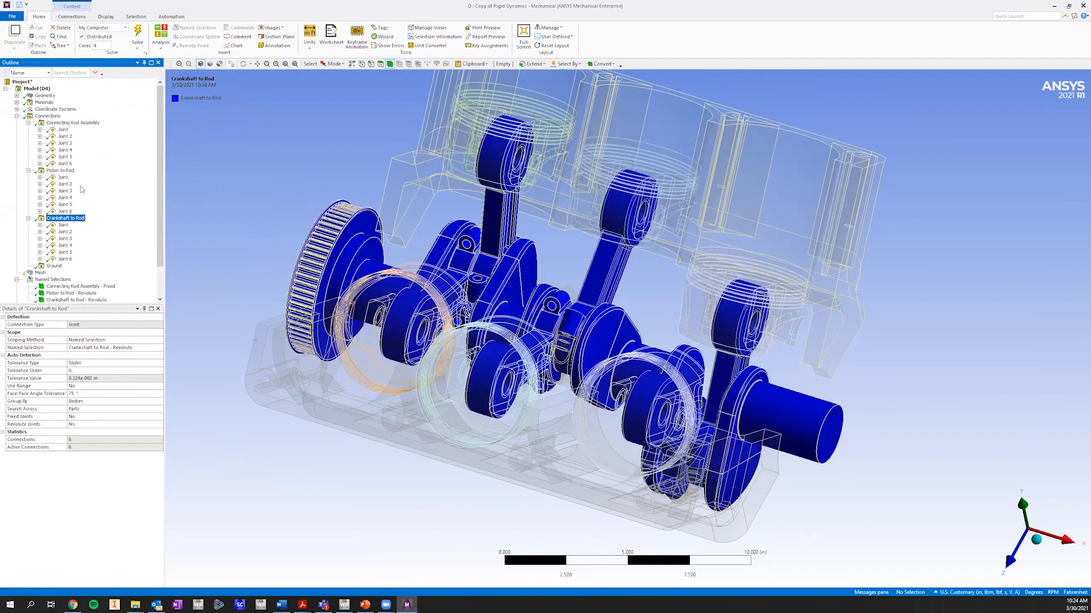
click(60, 170)
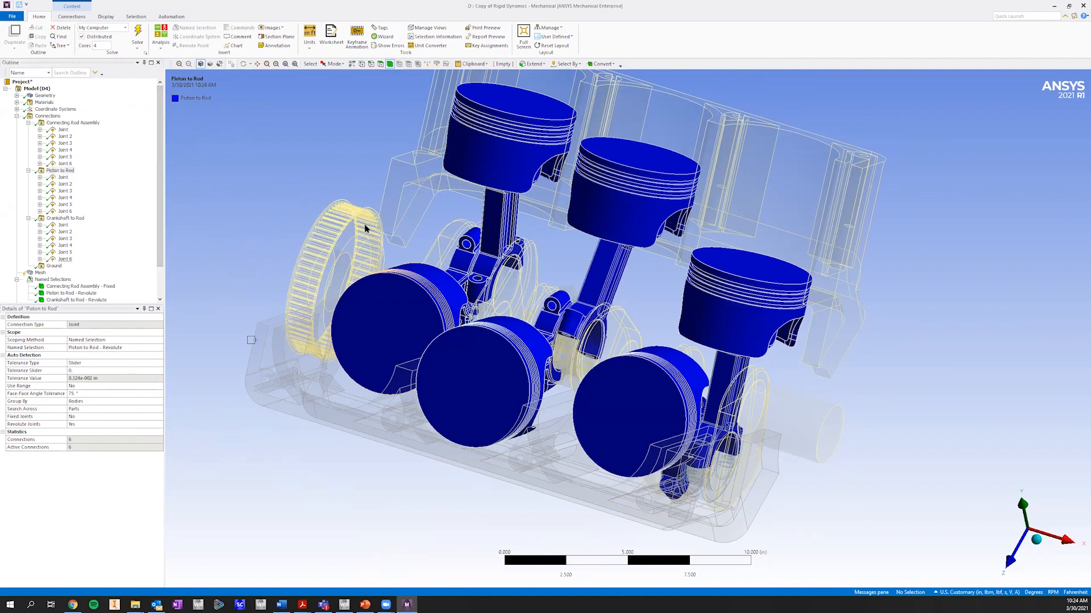
Step: Add a Fixed body-to-ground joint to the Ground group on the flat outer face of the grey engine block half
scroll(537, 296, down, 4)
mouse_move(538, 293)
middle_down()
mouse_move(478, 245)
mouse_move(675, 280)
mouse_move(629, 236)
mouse_move(610, 250)
middle_up()
click(53, 267)
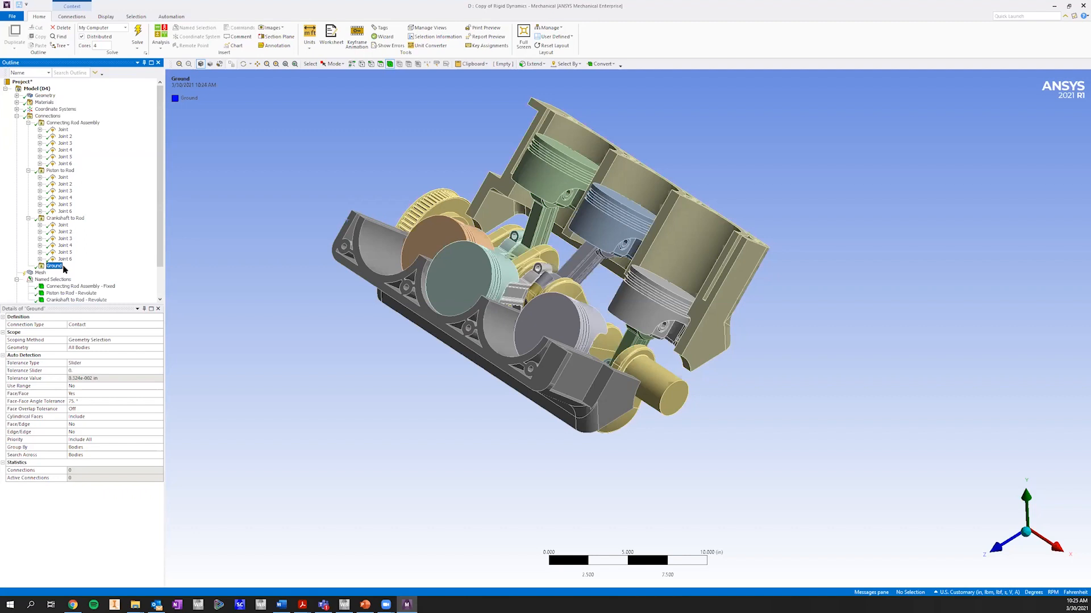
middle_drag(449, 324, 529, 288)
scroll(417, 124, up, 2)
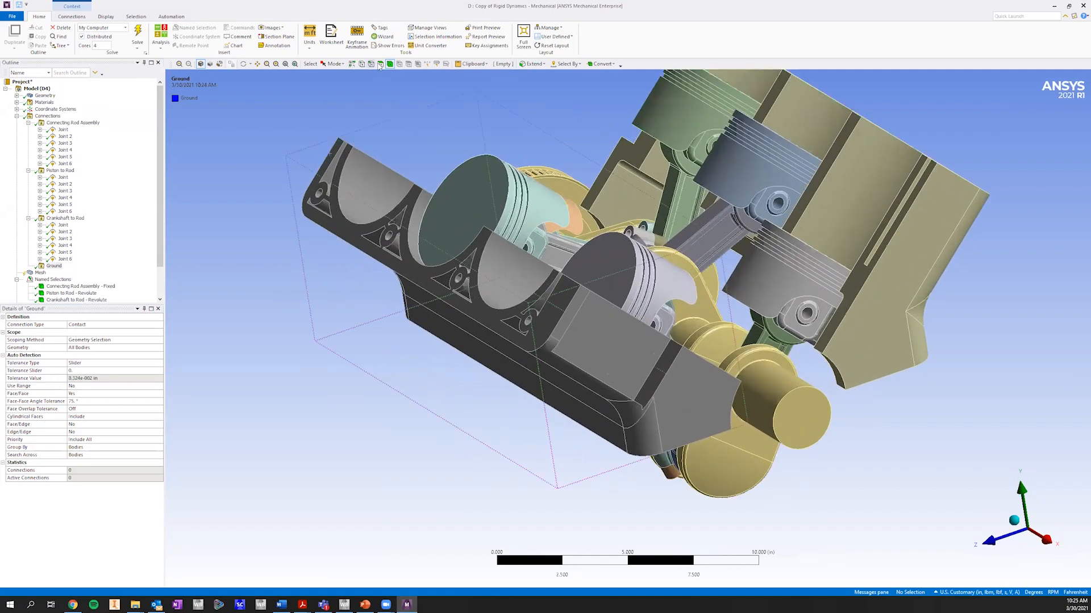
click(419, 277)
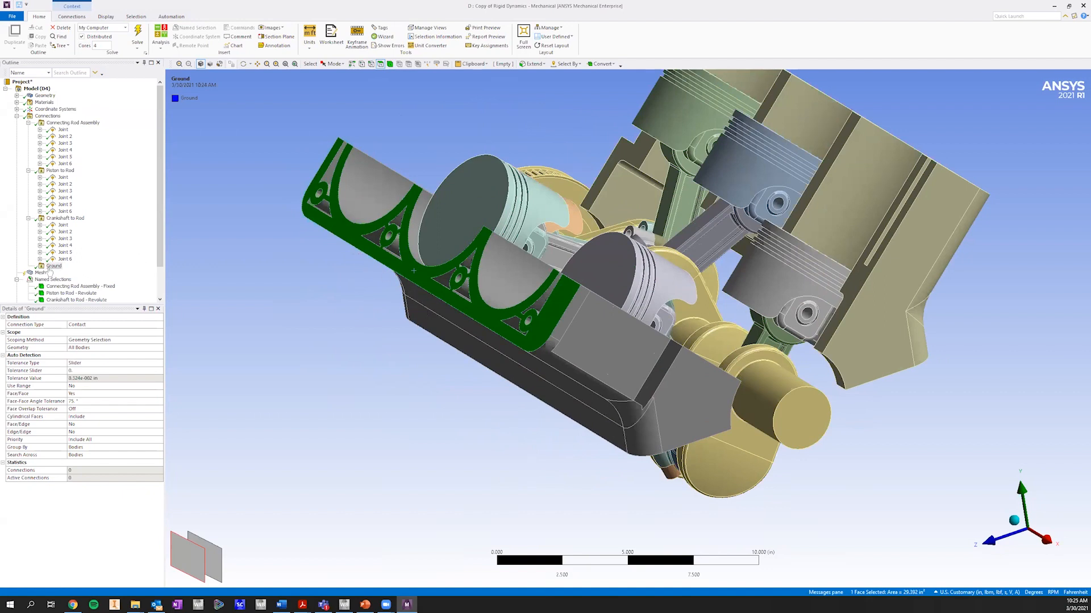
click(71, 16)
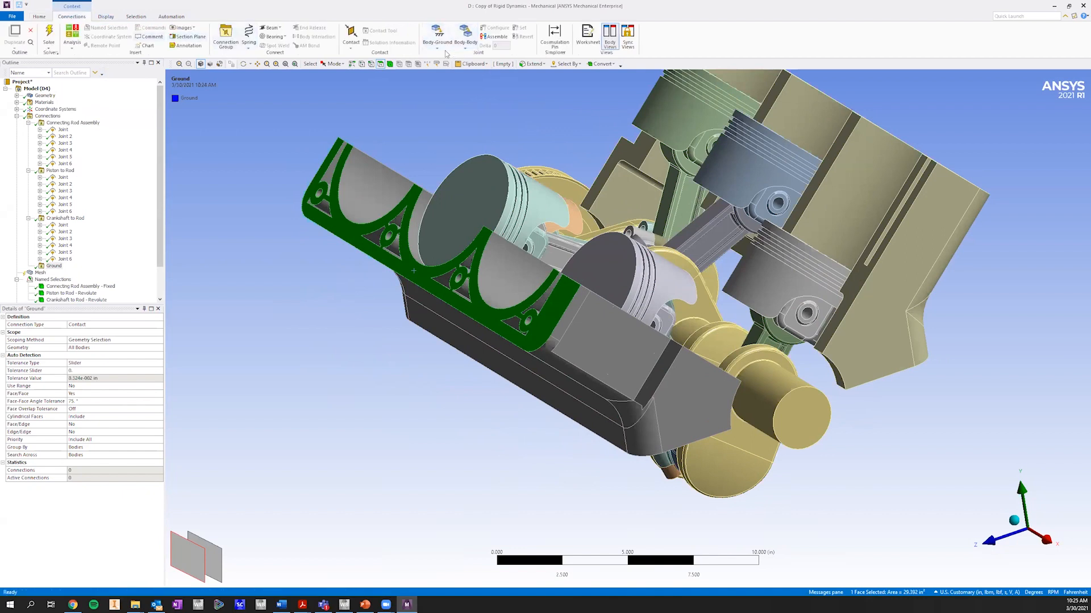
click(444, 50)
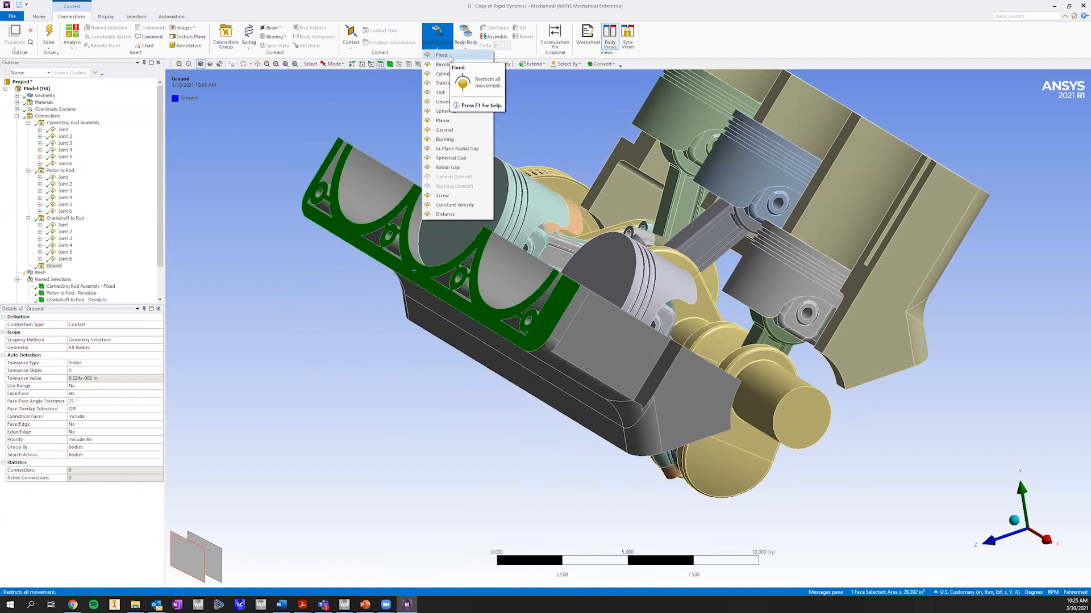
click(443, 55)
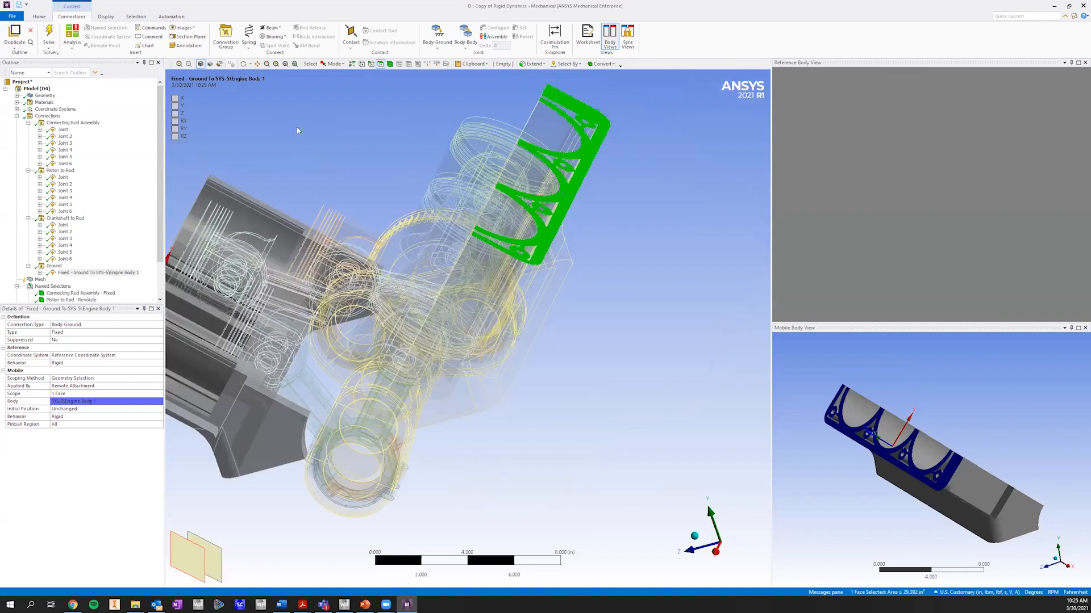
Step: Add a second Fixed body-to-ground joint on the matching face of the other engine block half and check both ground joints
click(439, 48)
click(441, 55)
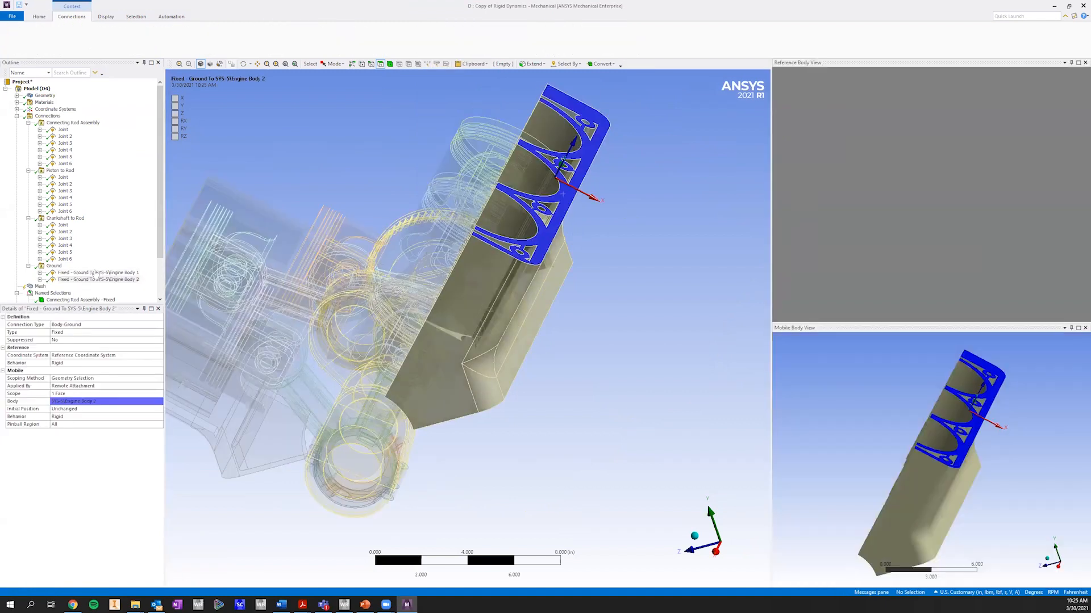
click(97, 272)
click(98, 280)
Step: Add a Revolute body-to-ground joint to the Ground group on the cylindrical end face of the crankshaft
middle_drag(356, 277, 525, 379)
click(55, 266)
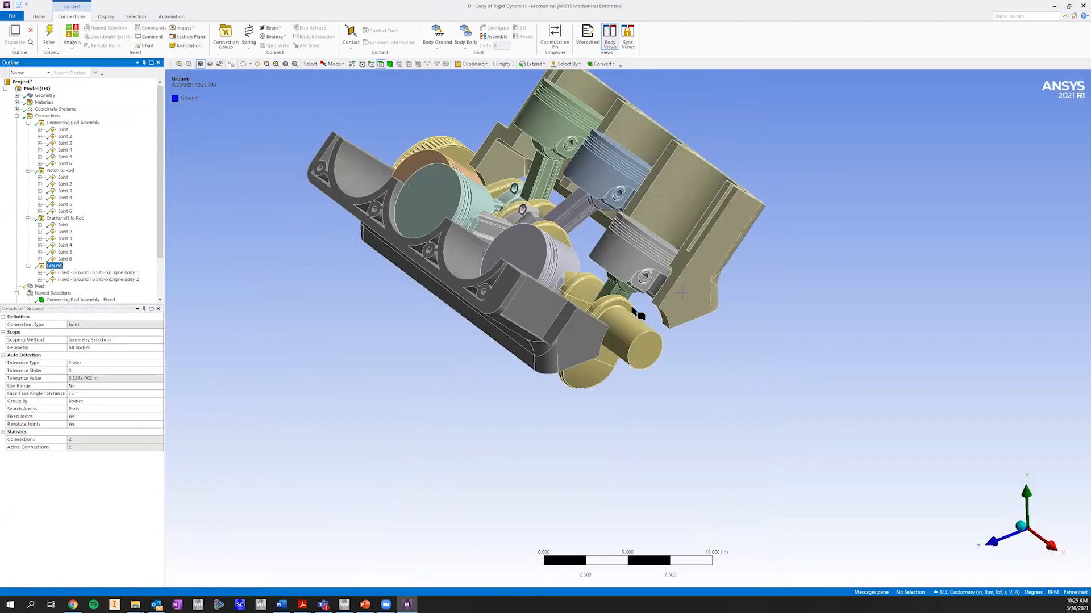
click(630, 323)
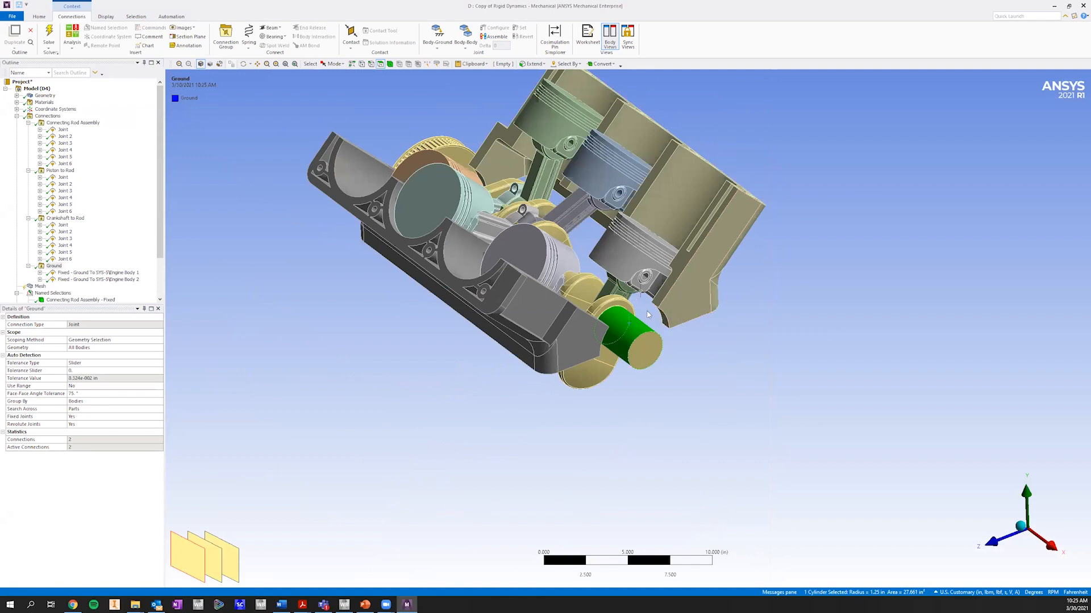
click(684, 387)
scroll(641, 318, up, 3)
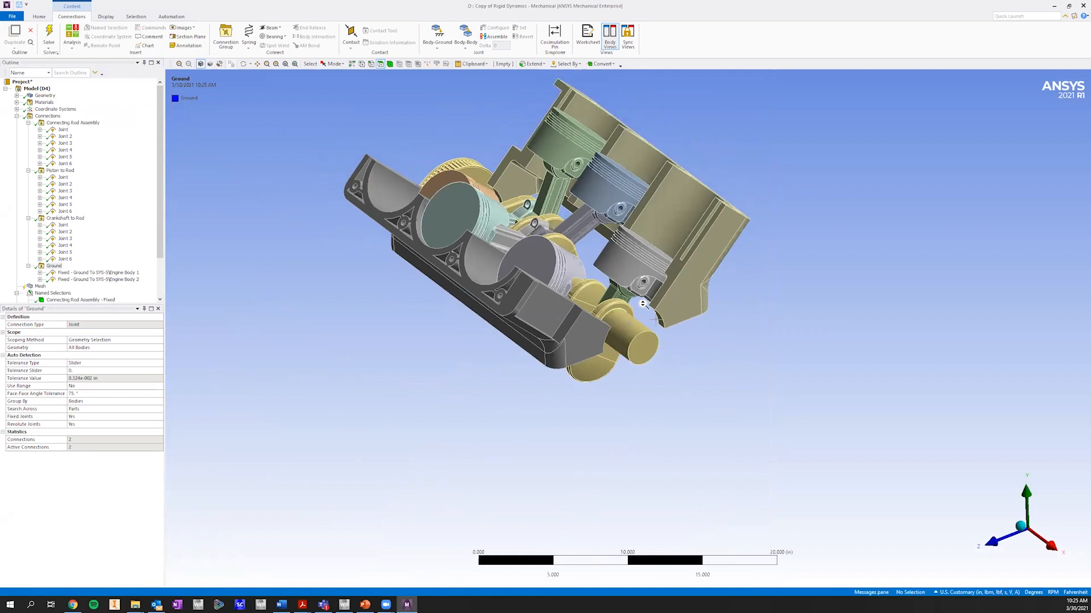
scroll(639, 328, up, 2)
click(639, 328)
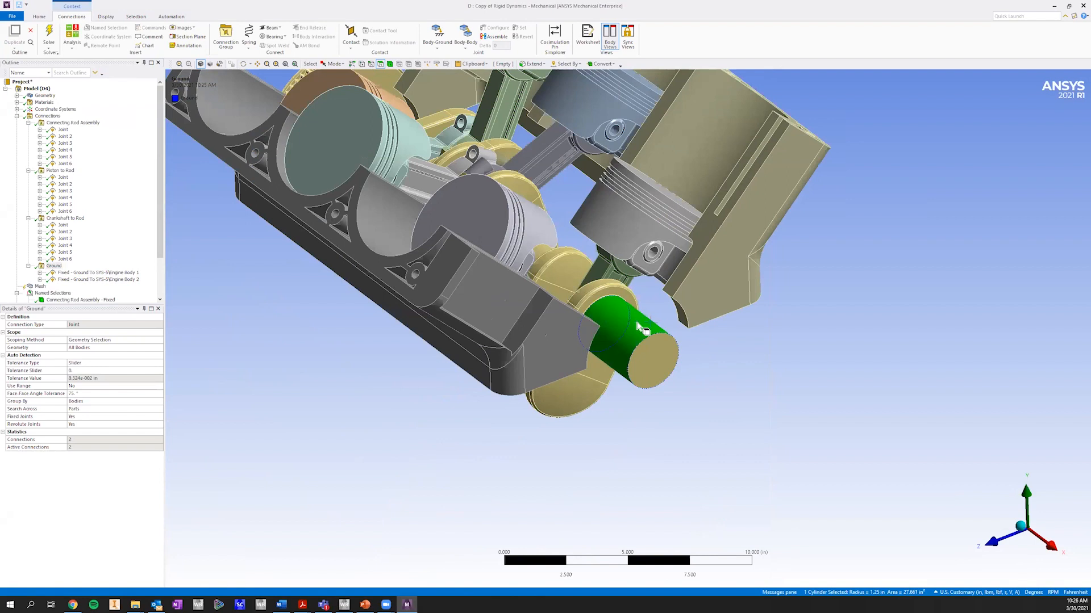
middle_drag(618, 325, 624, 340)
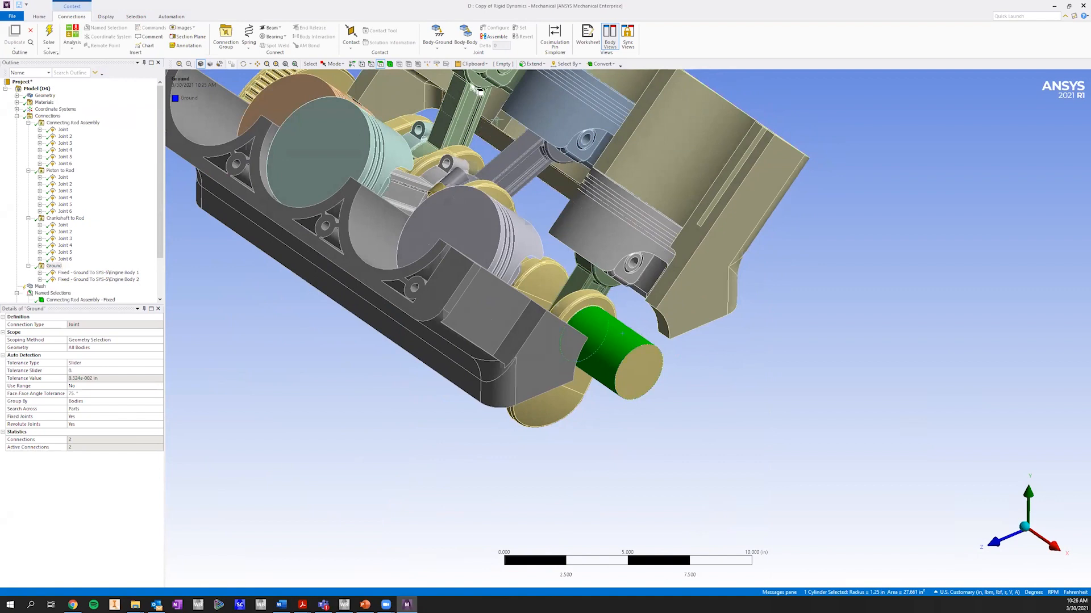
click(441, 49)
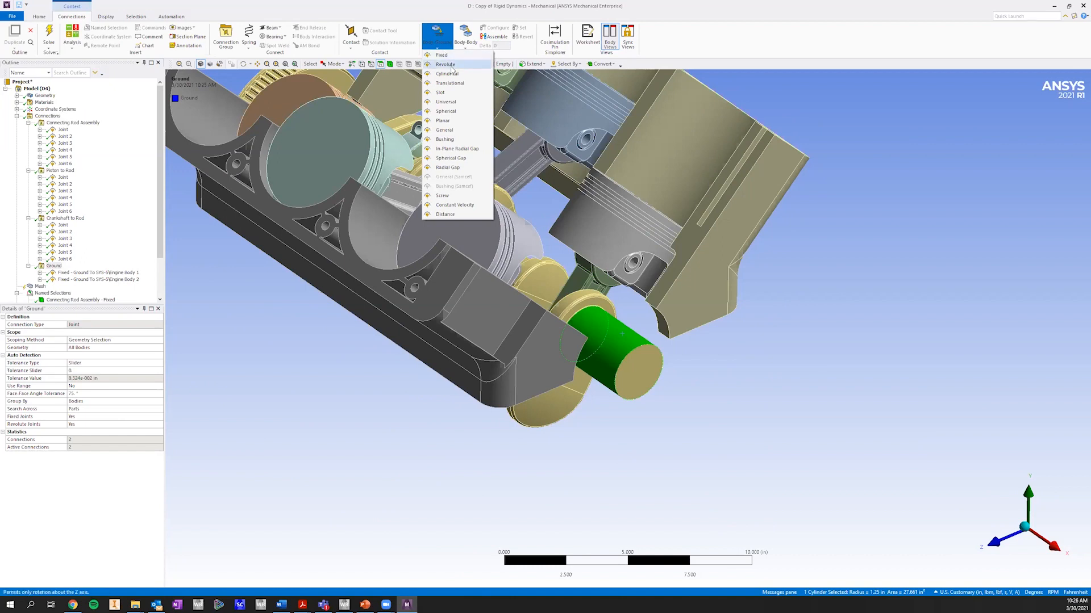
click(452, 65)
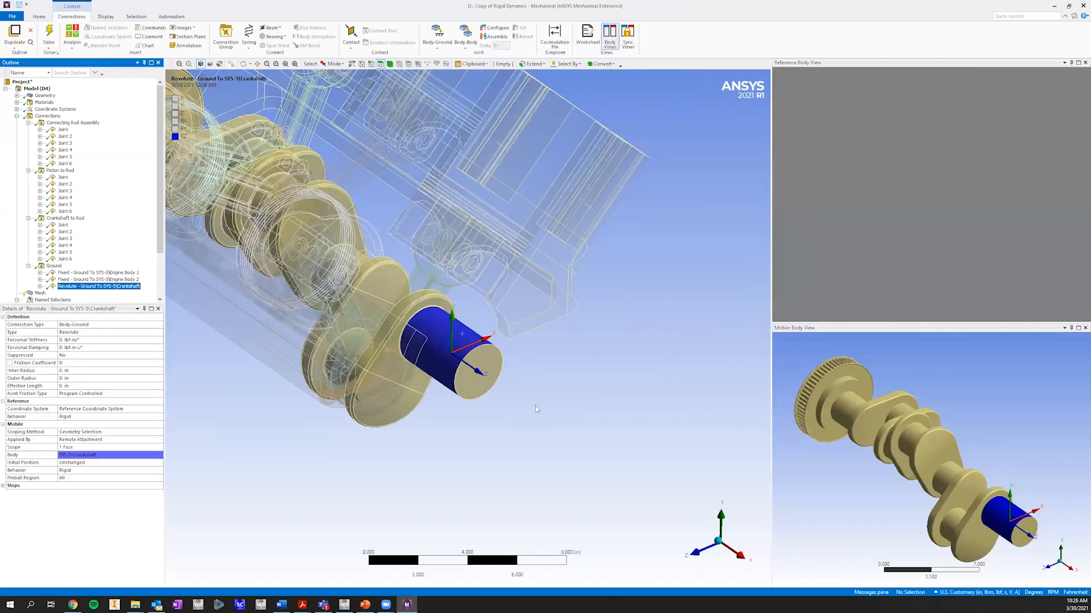
Step: Review the crankshaft's revolute joint and both fixed engine block joints in the Ground group
ctrl+middle_drag(461, 326, 503, 336)
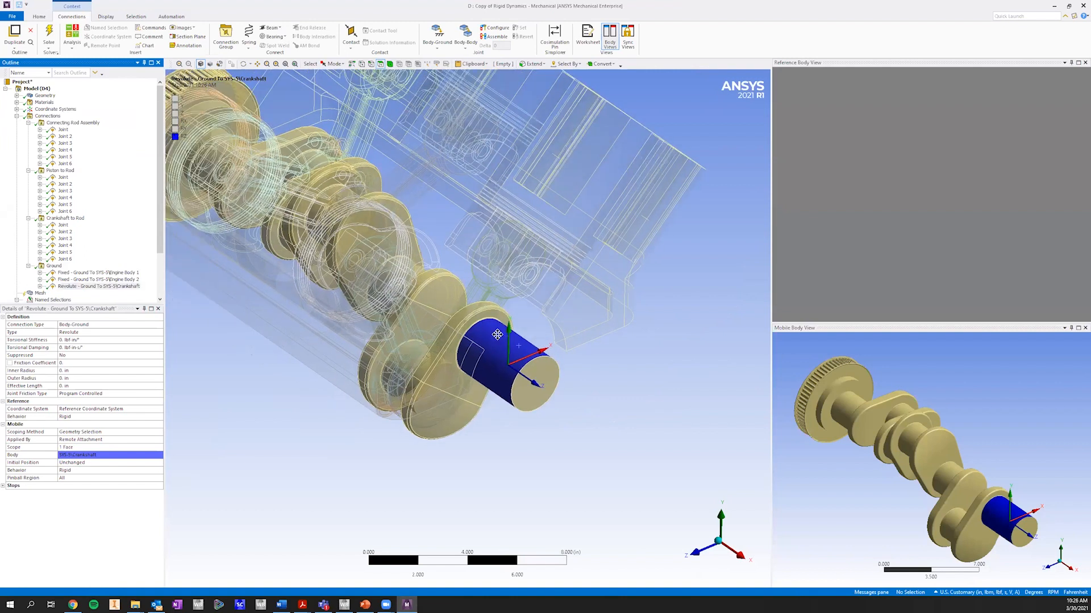
ctrl+middle_drag(543, 394, 555, 401)
scroll(421, 271, down, 2)
ctrl+middle_drag(421, 272, 486, 344)
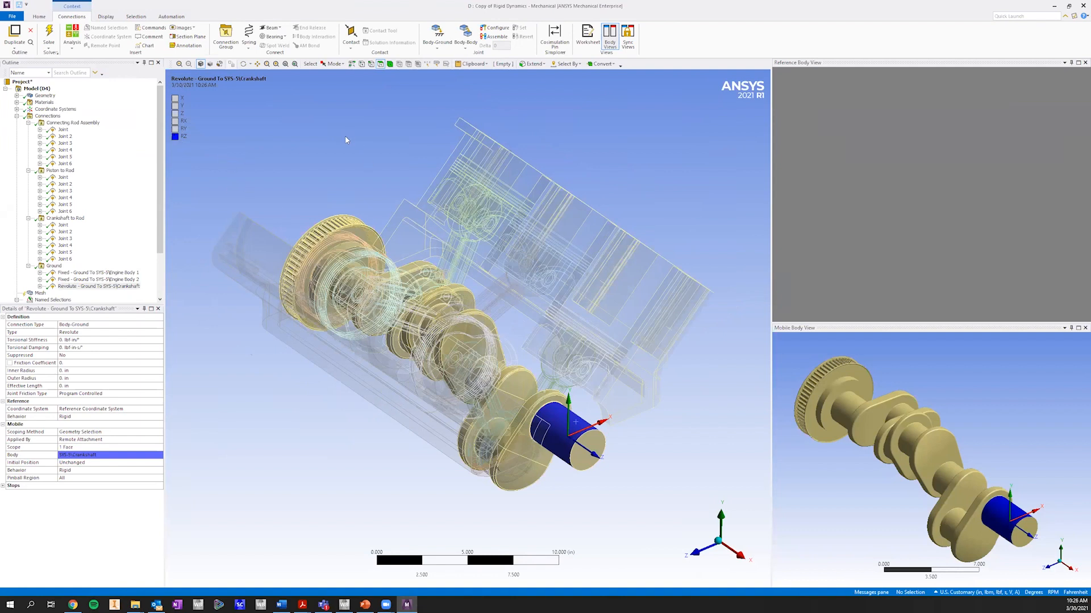
click(96, 273)
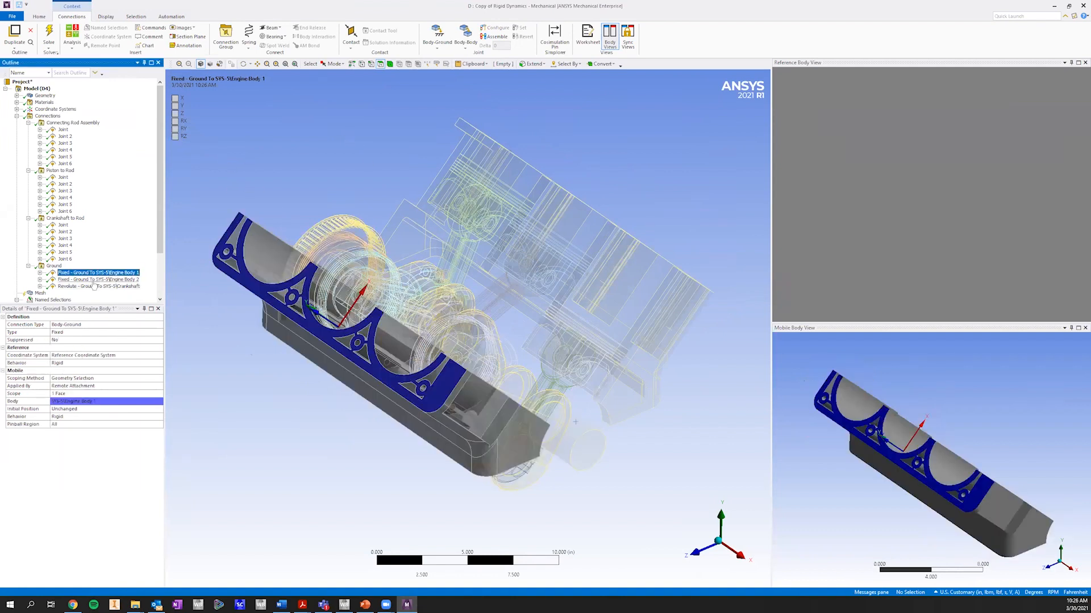
click(94, 280)
click(94, 286)
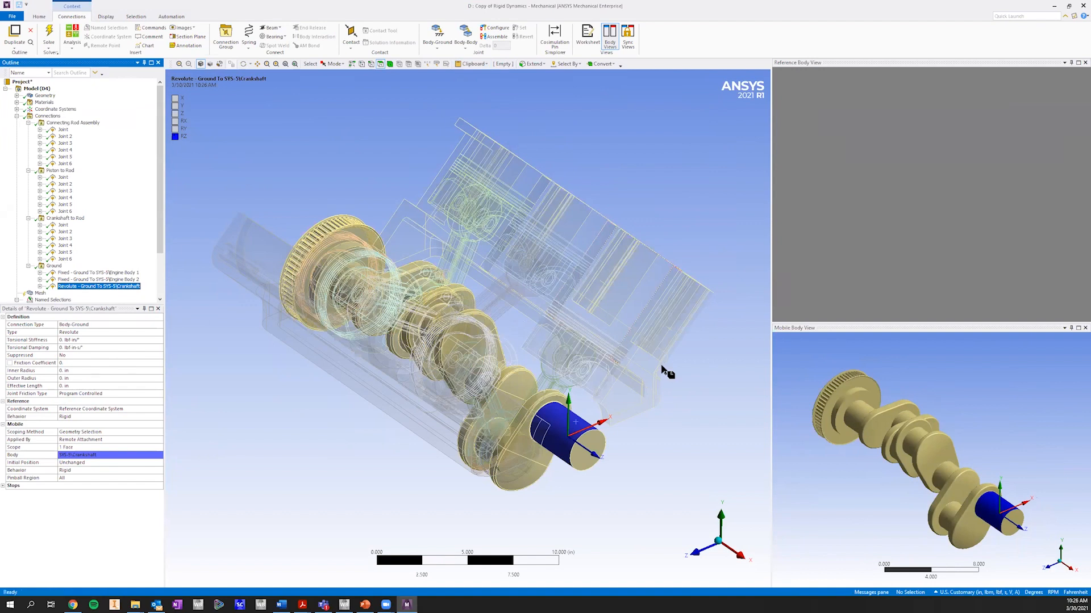
Step: Start Configure on the crankshaft's revolute ground joint and examine its rotation handle at the shaft end
click(740, 555)
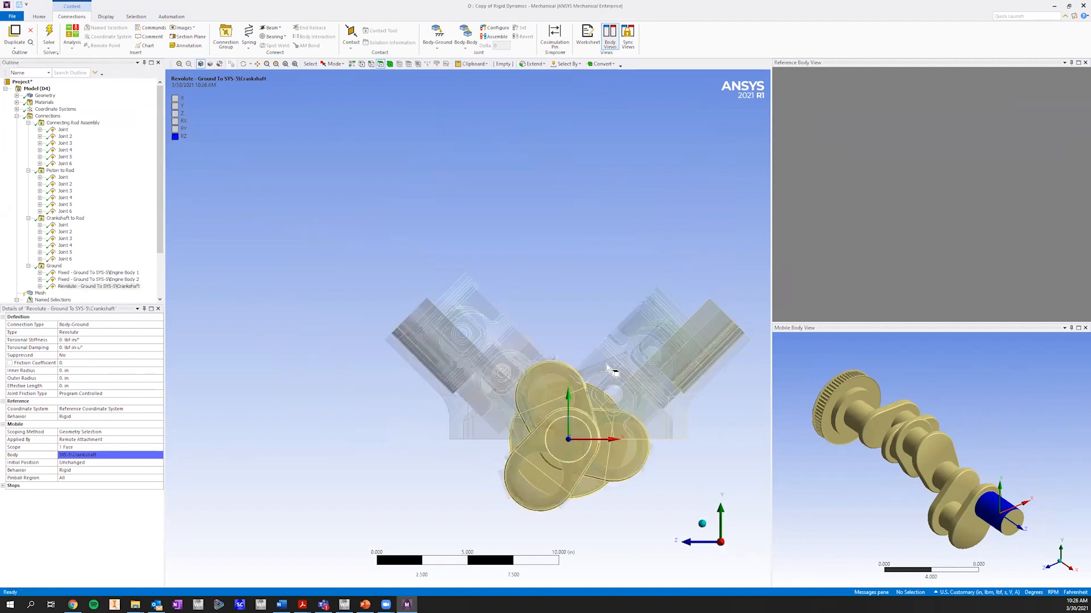
ctrl+middle_drag(543, 299, 484, 219)
scroll(457, 206, up, 3)
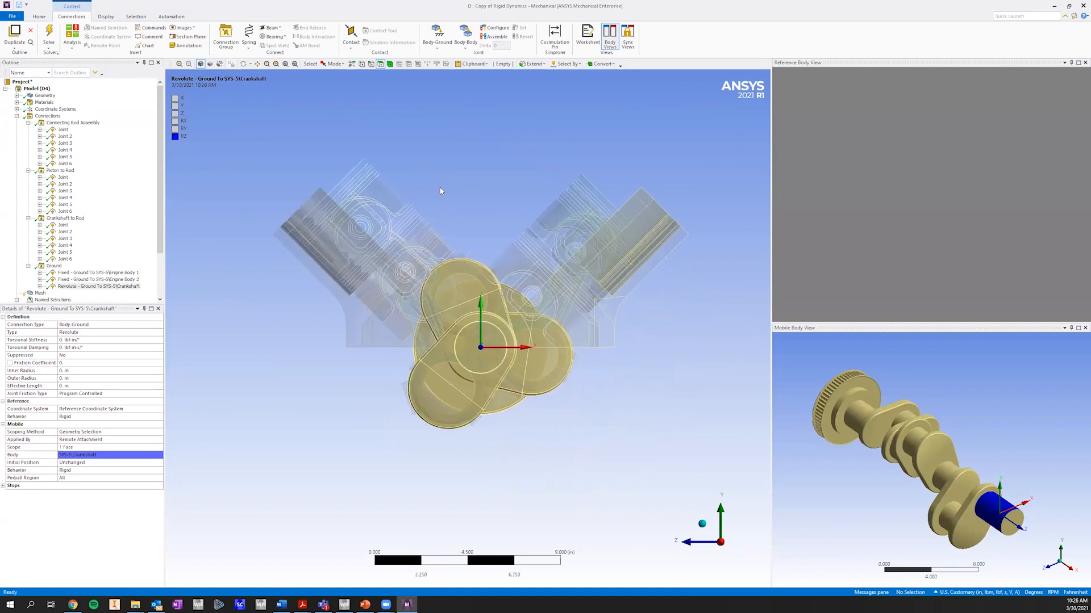
click(113, 286)
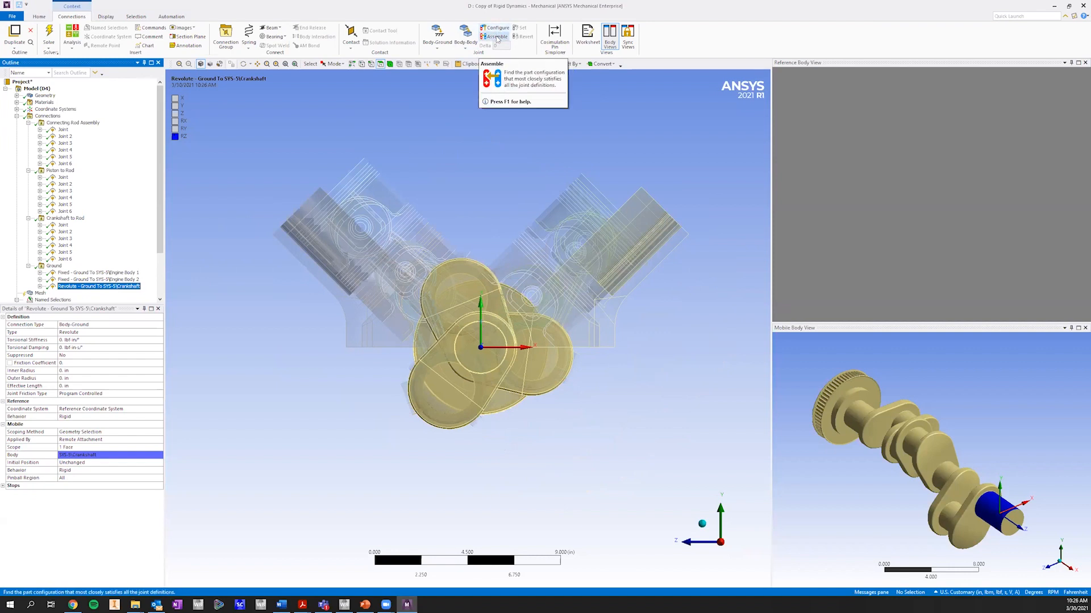
click(497, 29)
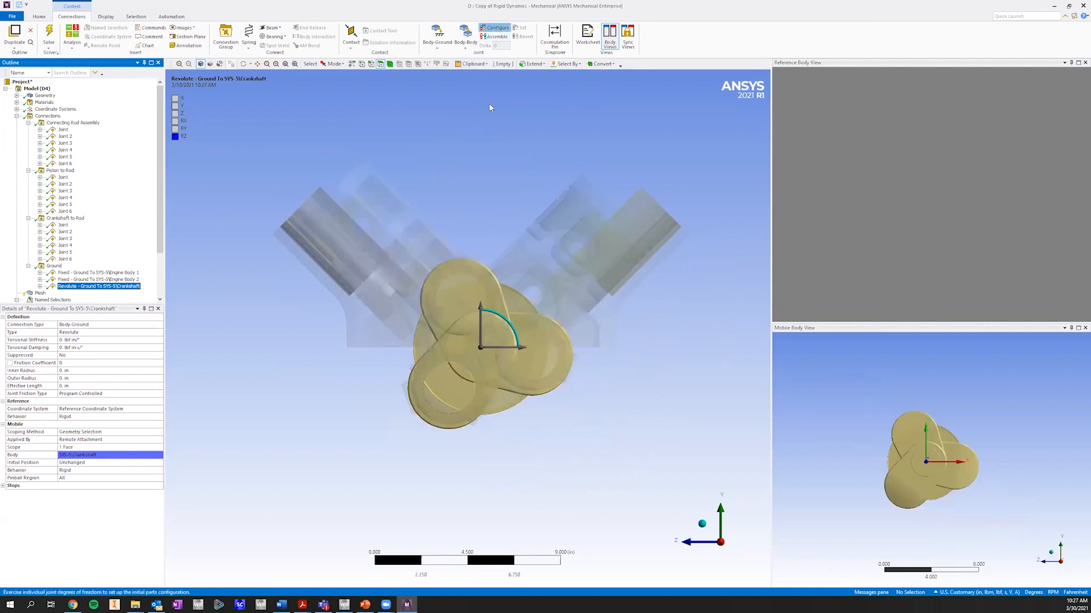
drag(459, 141, 495, 145)
mouse_move(495, 145)
middle_down()
mouse_move(540, 236)
mouse_move(503, 157)
middle_up()
ctrl+middle_drag(476, 242, 503, 241)
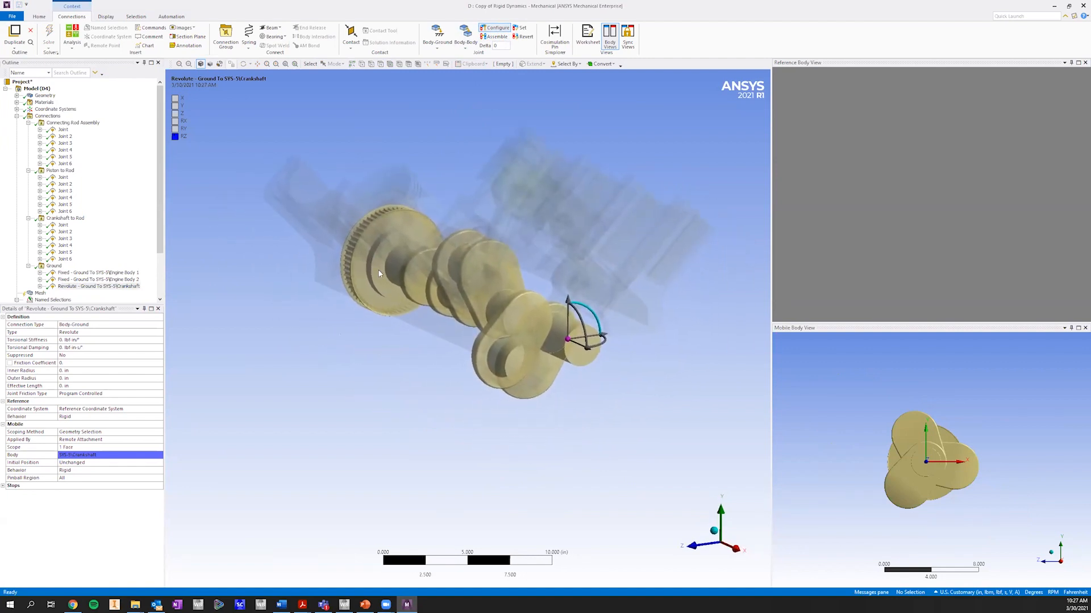
scroll(611, 334, up, 5)
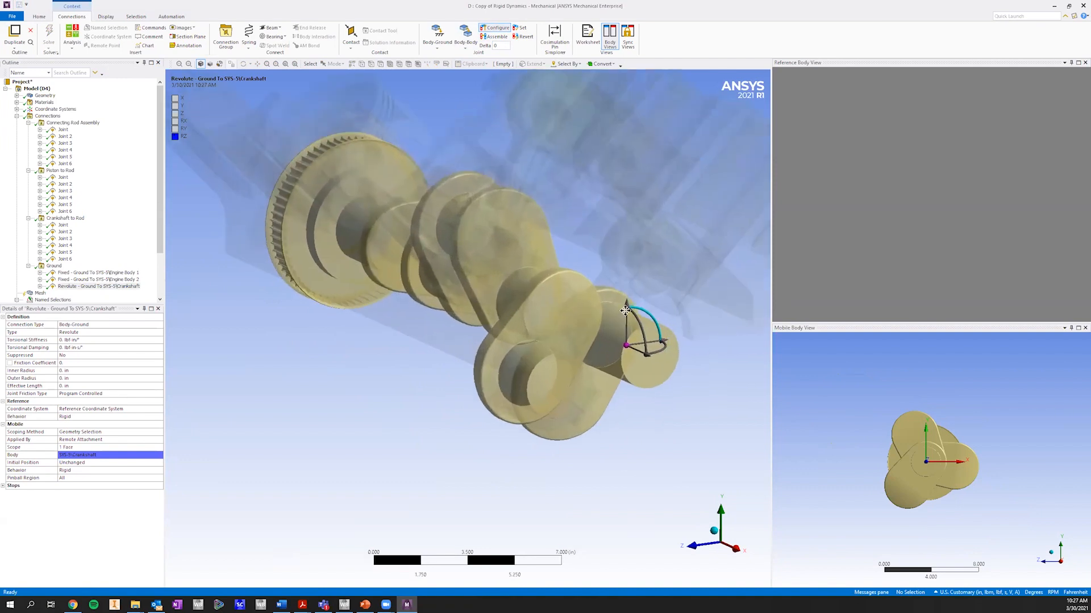
scroll(580, 307, up, 5)
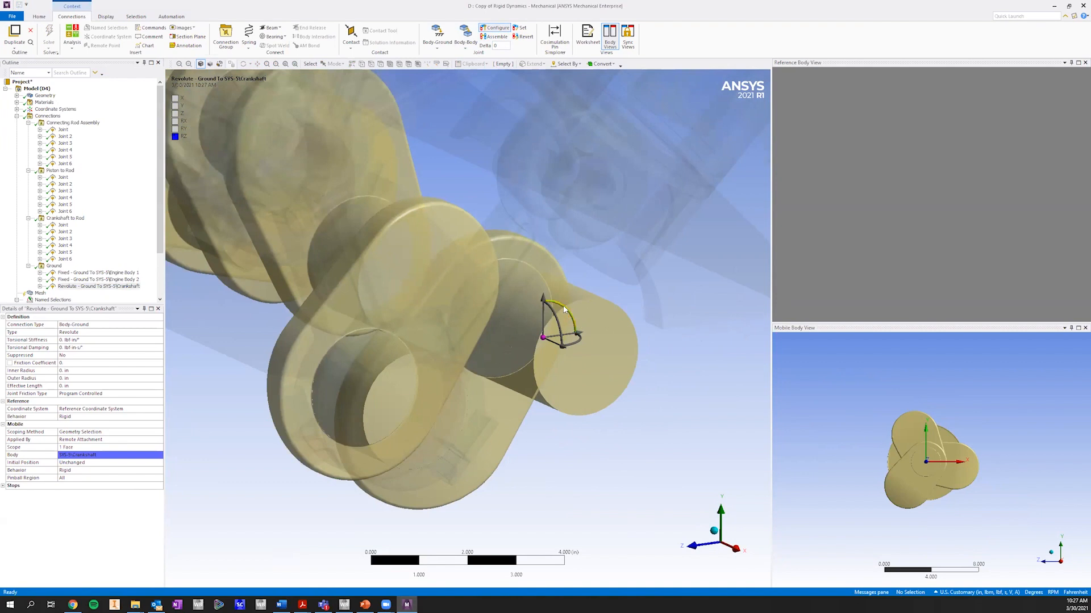
scroll(564, 309, down, 3)
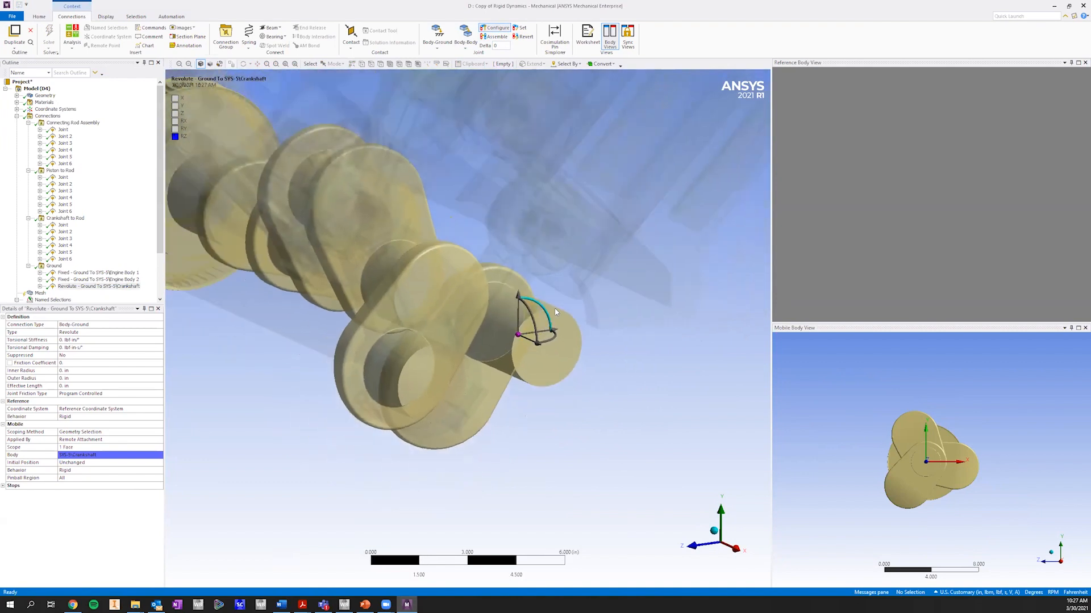
scroll(559, 309, down, 2)
scroll(610, 306, down, 3)
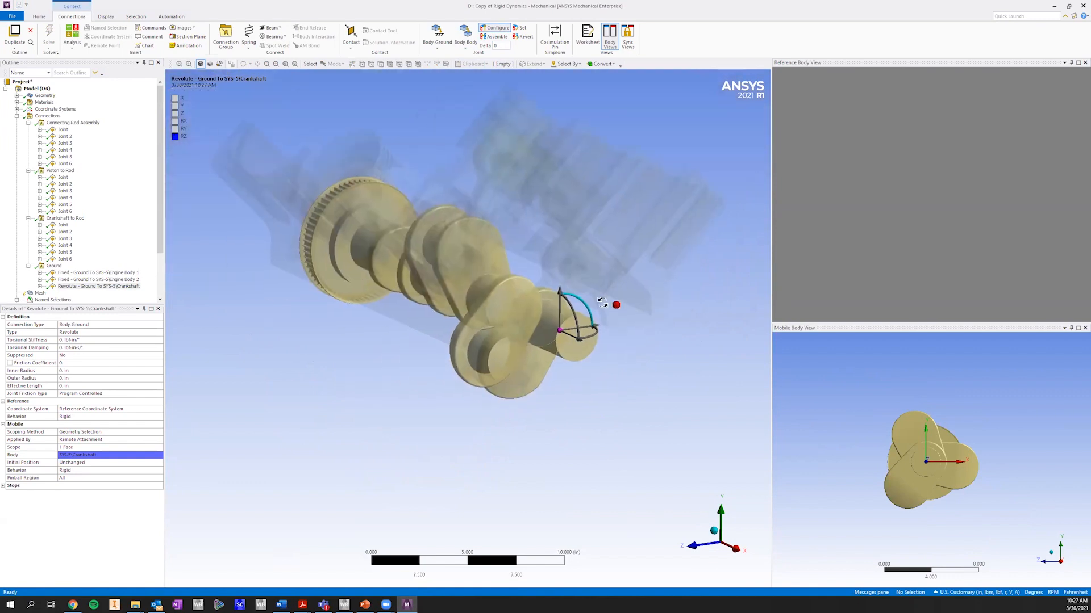
middle_drag(609, 309, 583, 306)
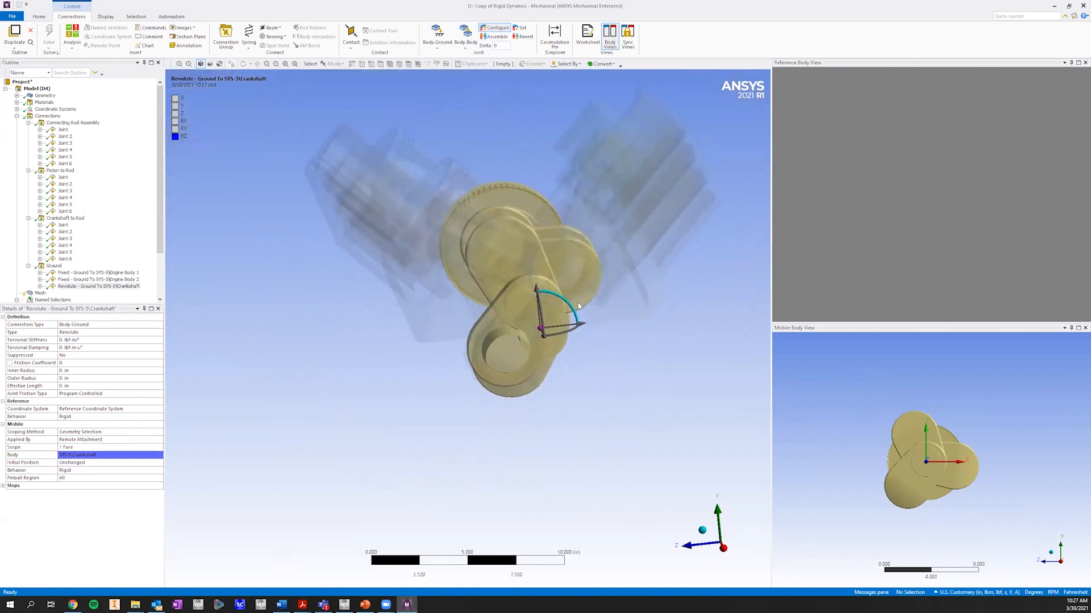
scroll(613, 321, up, 1)
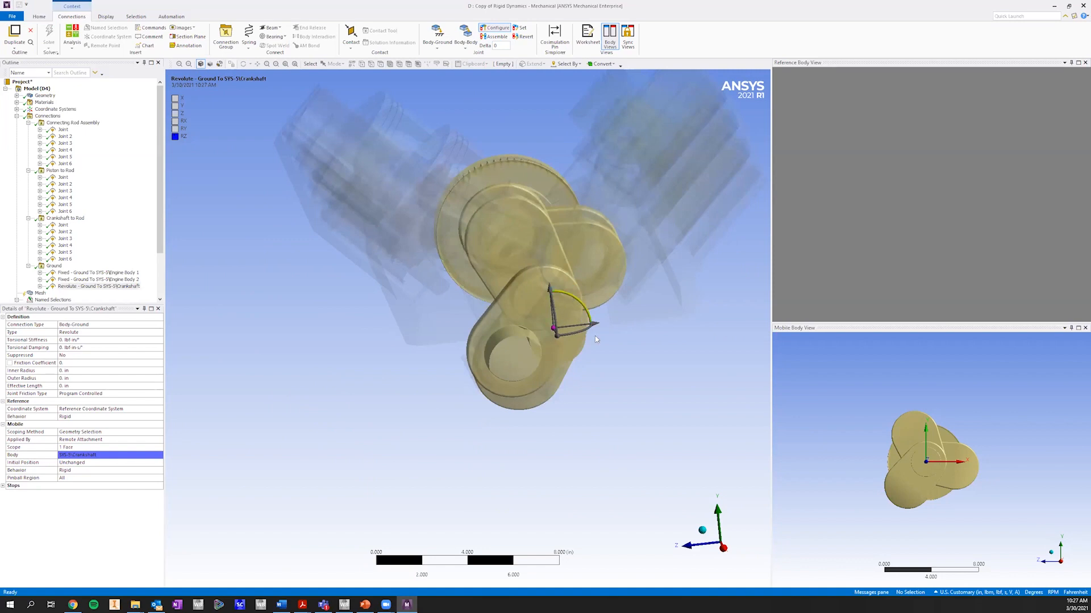
Step: Exercise the crankshaft joint by rotating it about its axis in an end-on view, and revert the motion
click(723, 550)
ctrl+middle_drag(615, 291, 529, 332)
scroll(575, 291, up, 1)
scroll(529, 332, down, 1)
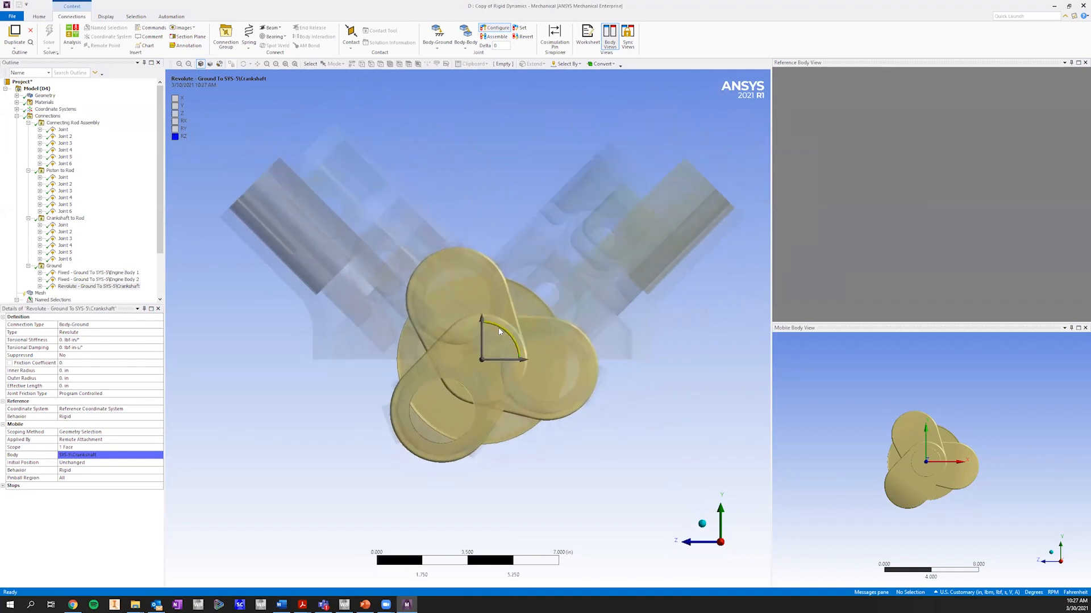
drag(497, 329, 498, 329)
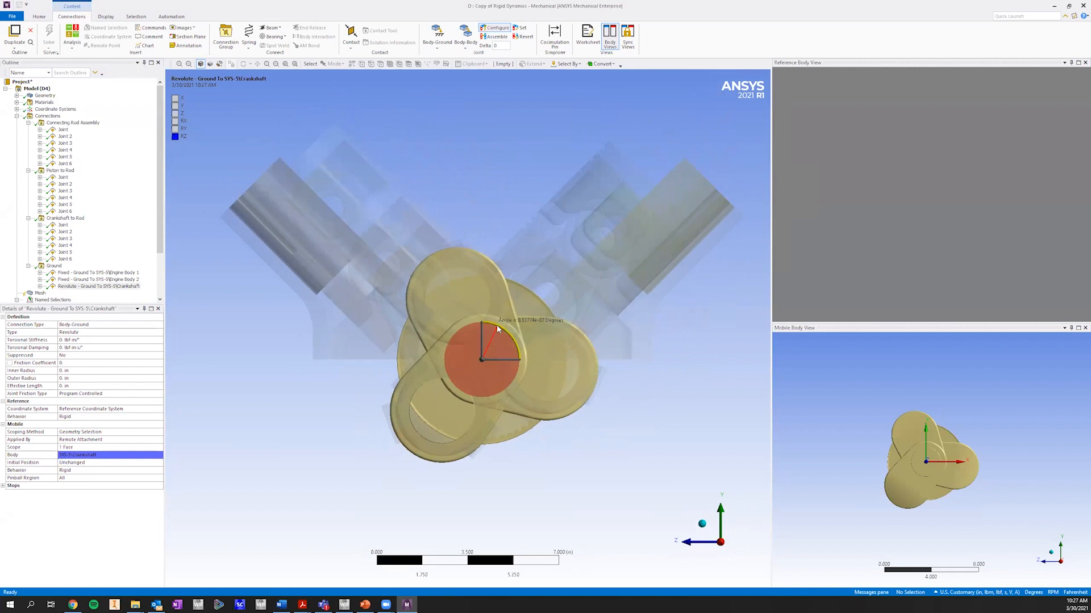
drag(498, 329, 518, 307)
mouse_move(515, 325)
mouse_down()
mouse_move(504, 319)
mouse_move(509, 333)
mouse_up()
click(521, 38)
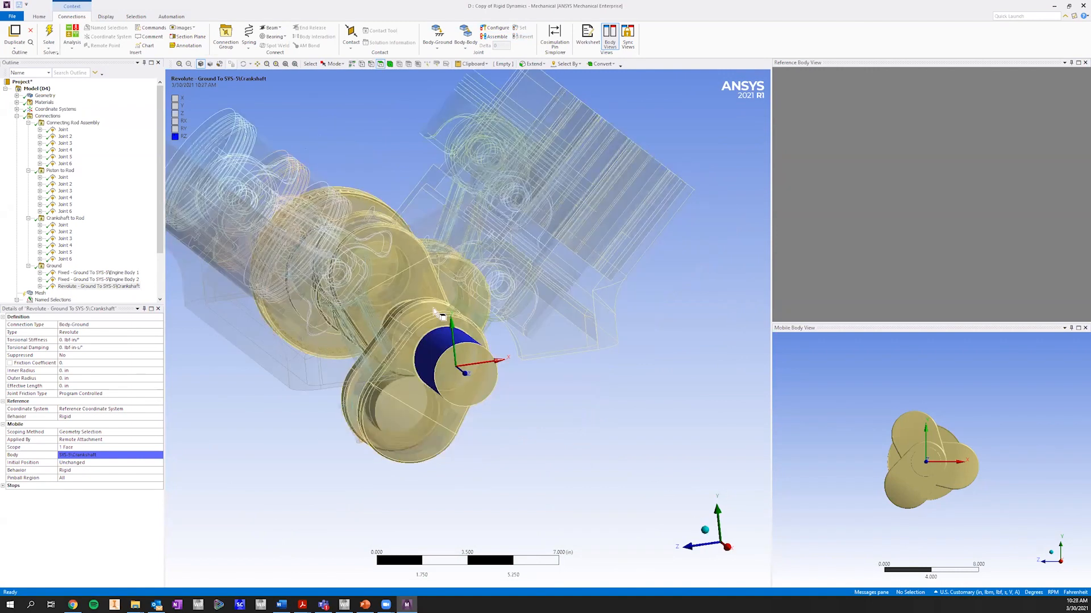
Step: Examine the outer cylindrical faces of the three pistons in the tan engine block half and clear the selection
click(45, 96)
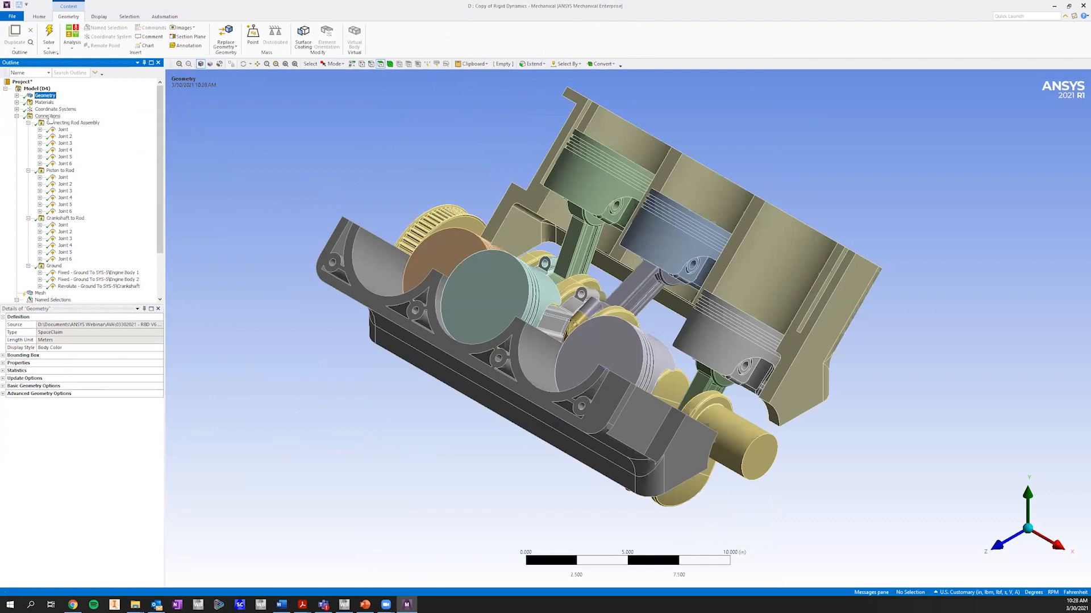
click(49, 116)
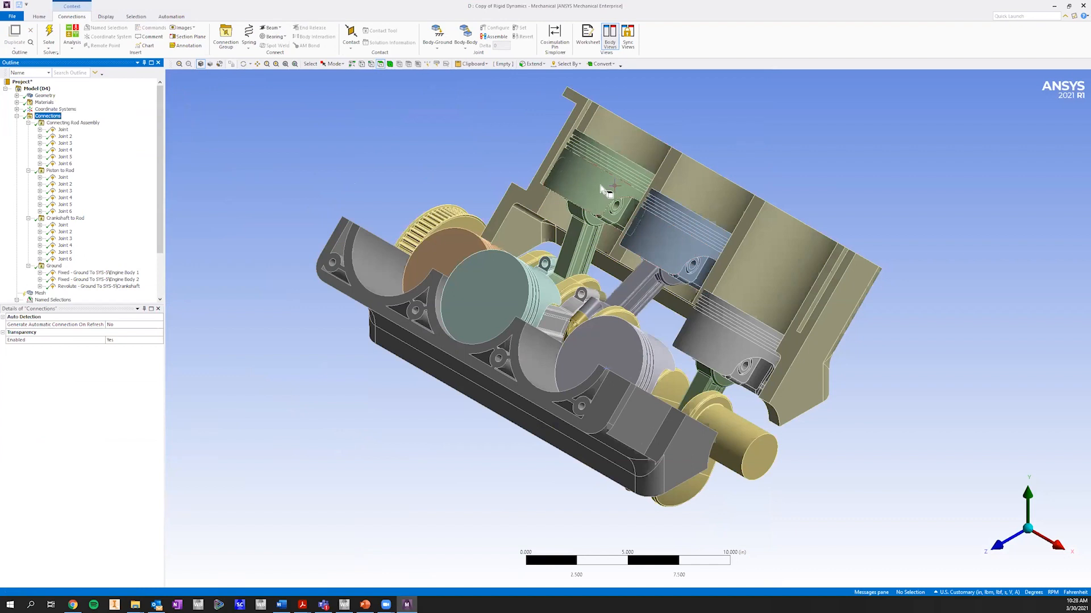
click(603, 190)
click(651, 237)
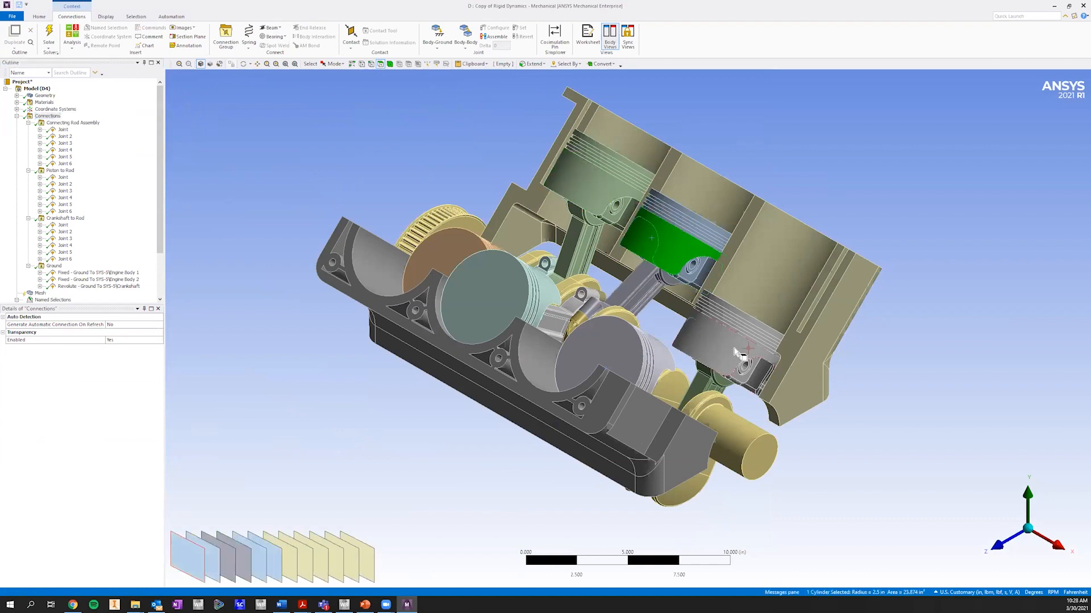
click(738, 352)
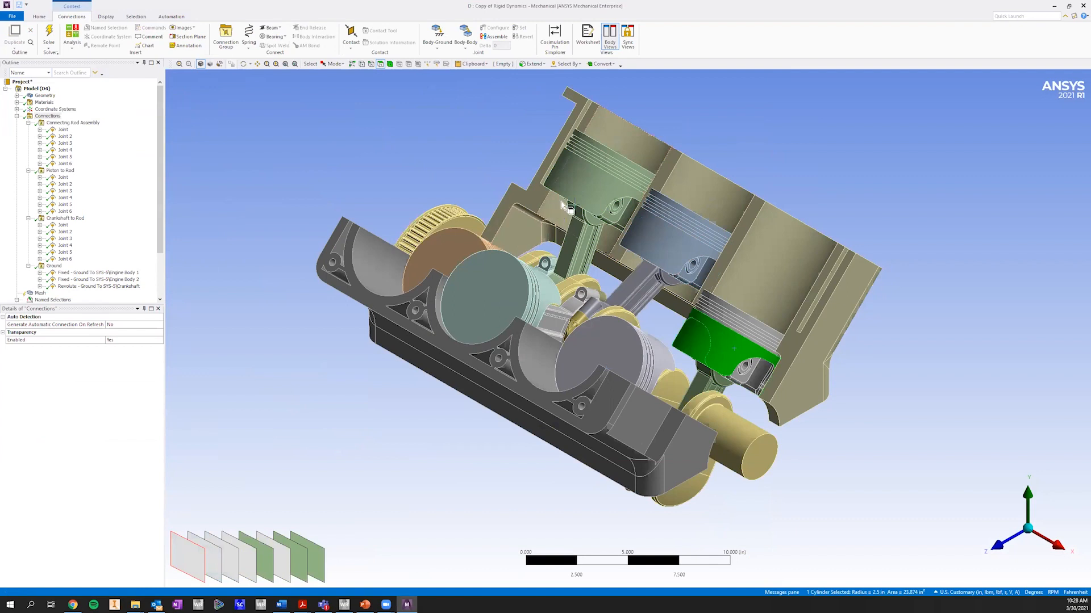
click(588, 197)
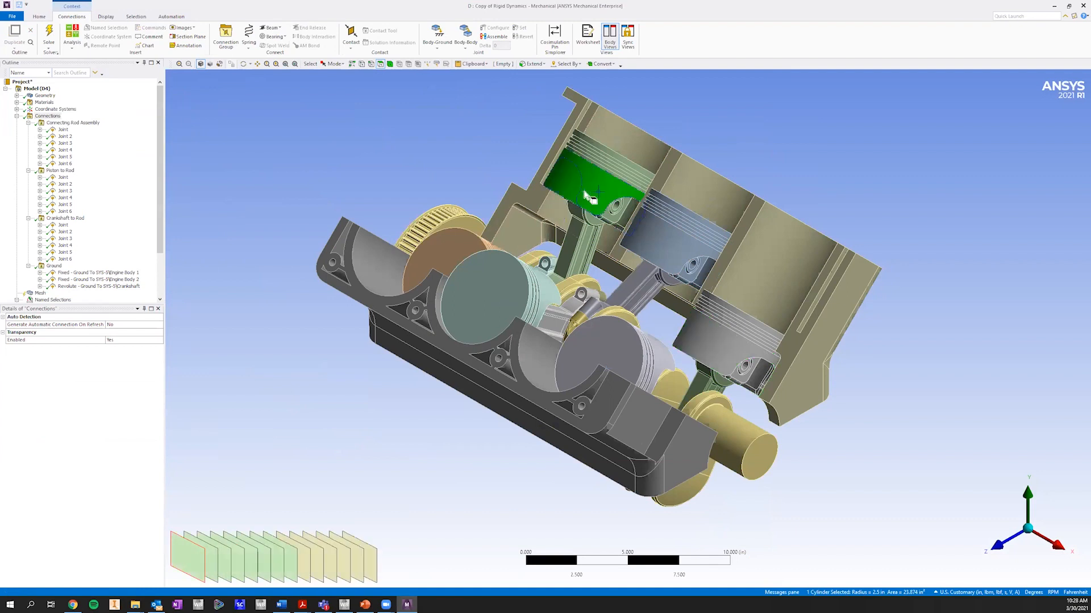
click(266, 199)
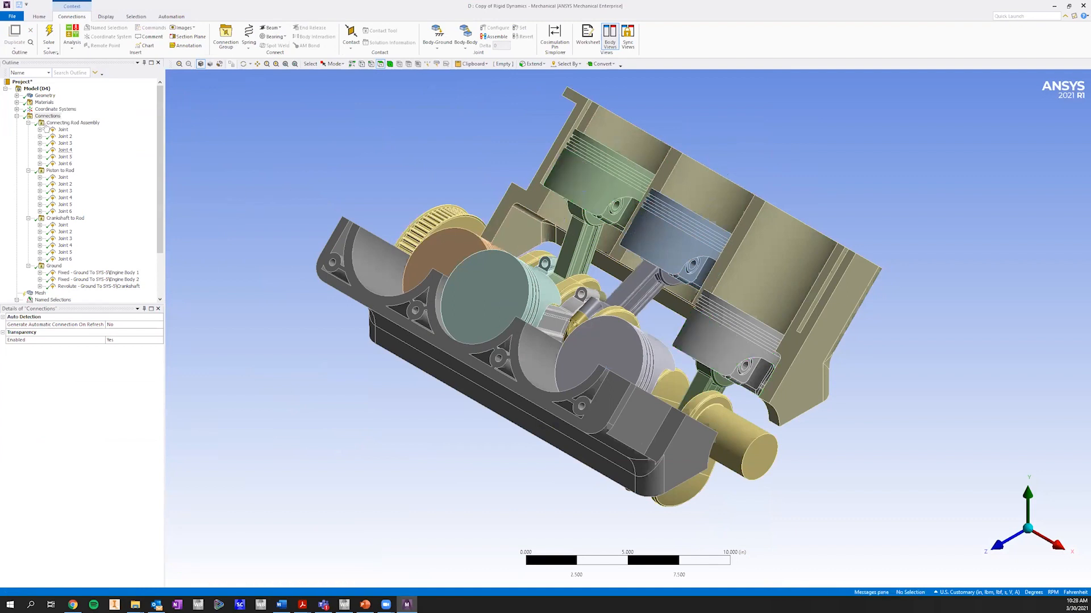
Step: Insert a new connection group under Connections and name it Piston Translation
right_click(47, 116)
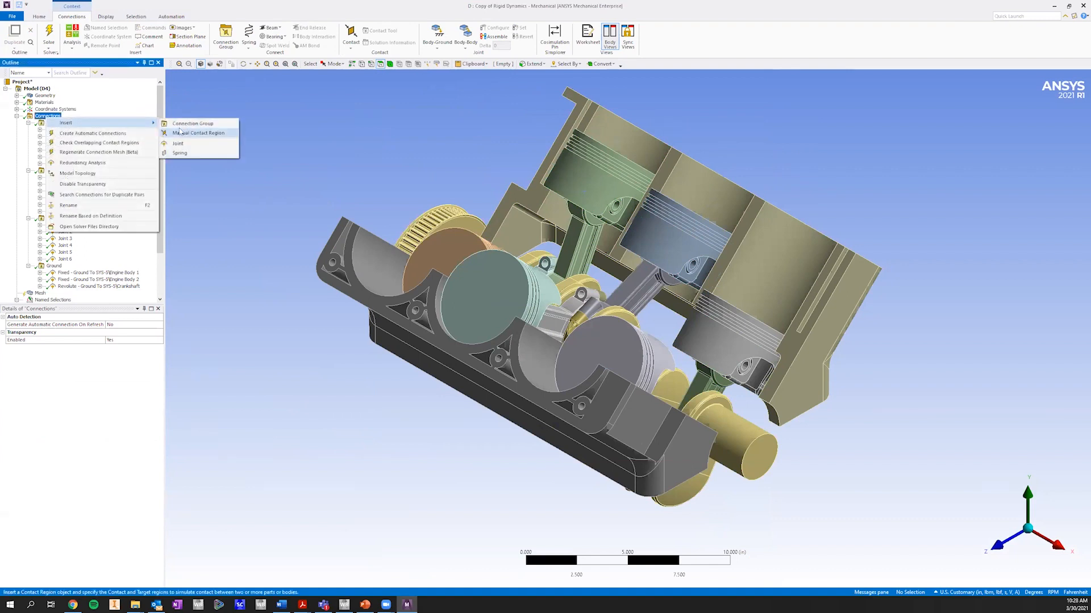
click(194, 130)
right_click(63, 296)
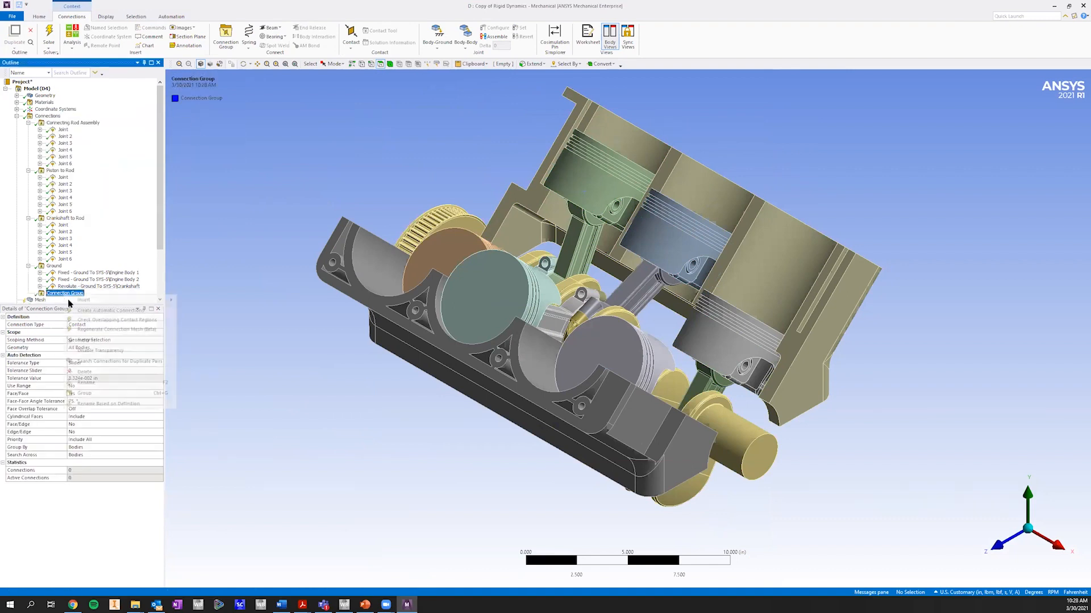
click(86, 383)
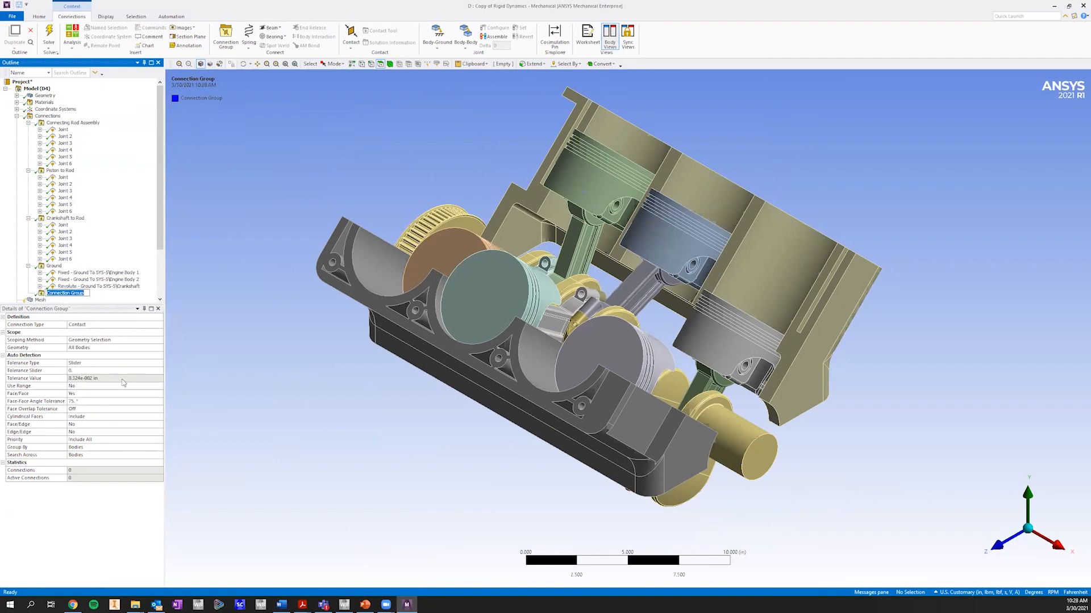
text(Piston Translation)
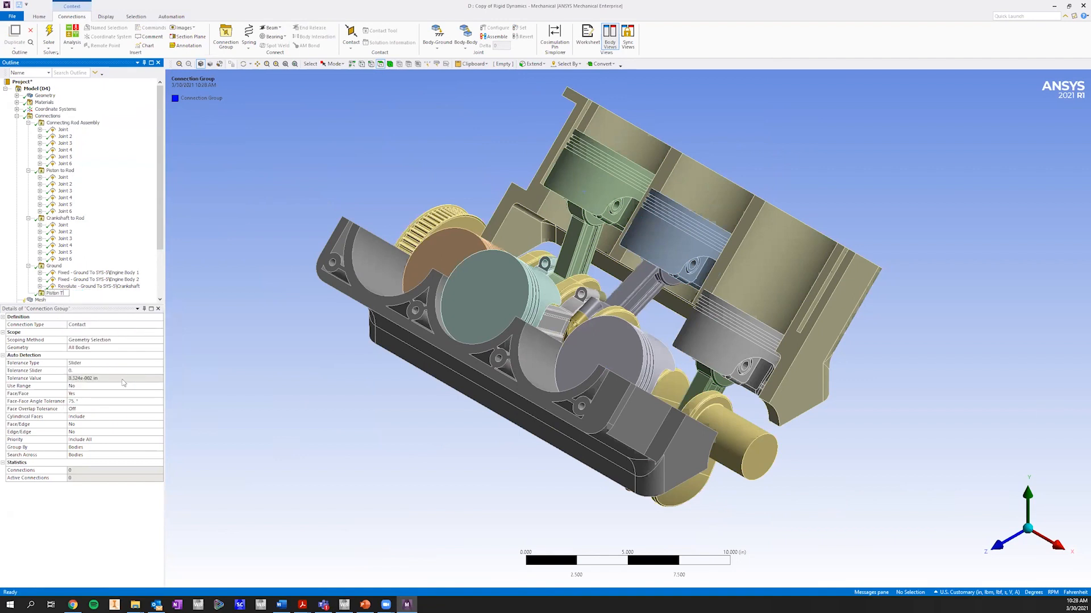
Step: Examine the cylinder bore wall and the outer skirt face of the light-green piston, and clear the selection
click(245, 373)
middle_drag(551, 196, 574, 275)
ctrl+middle_drag(575, 140, 601, 324)
scroll(585, 341, up, 3)
click(537, 312)
click(595, 320)
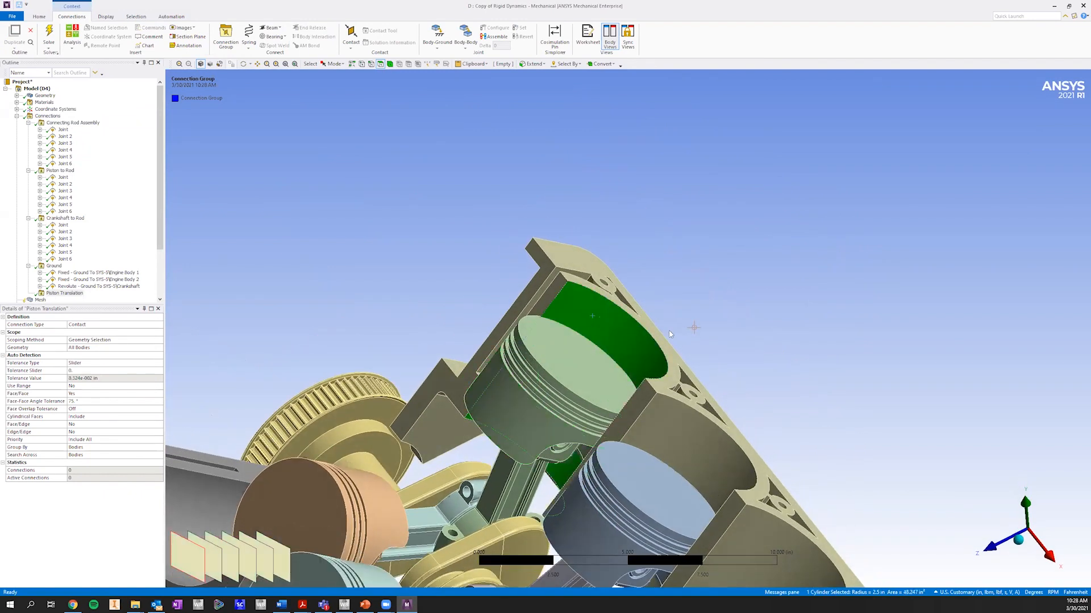
click(516, 412)
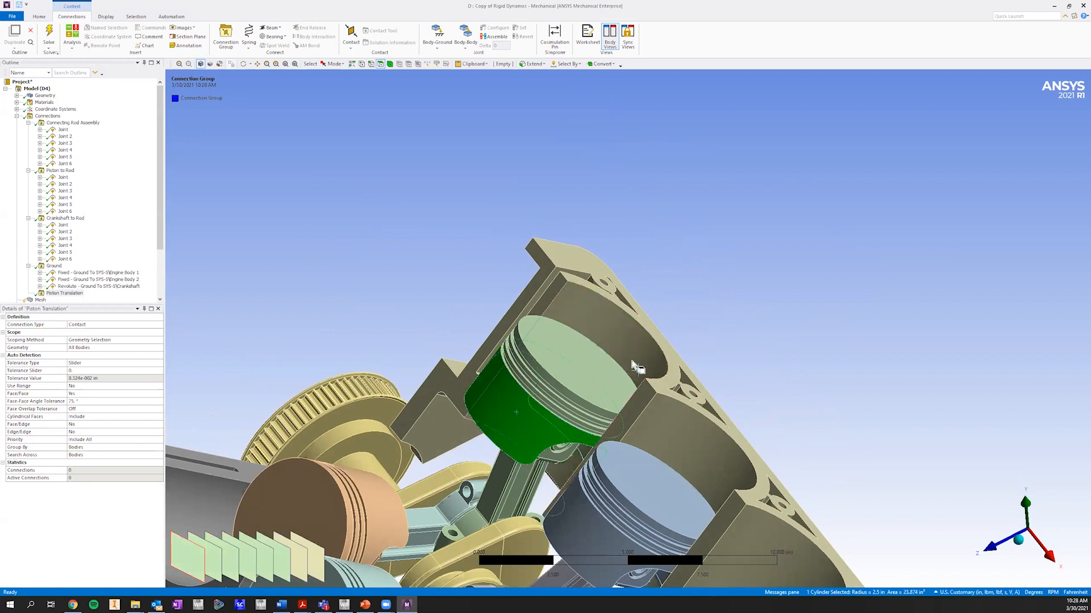
click(638, 357)
click(624, 408)
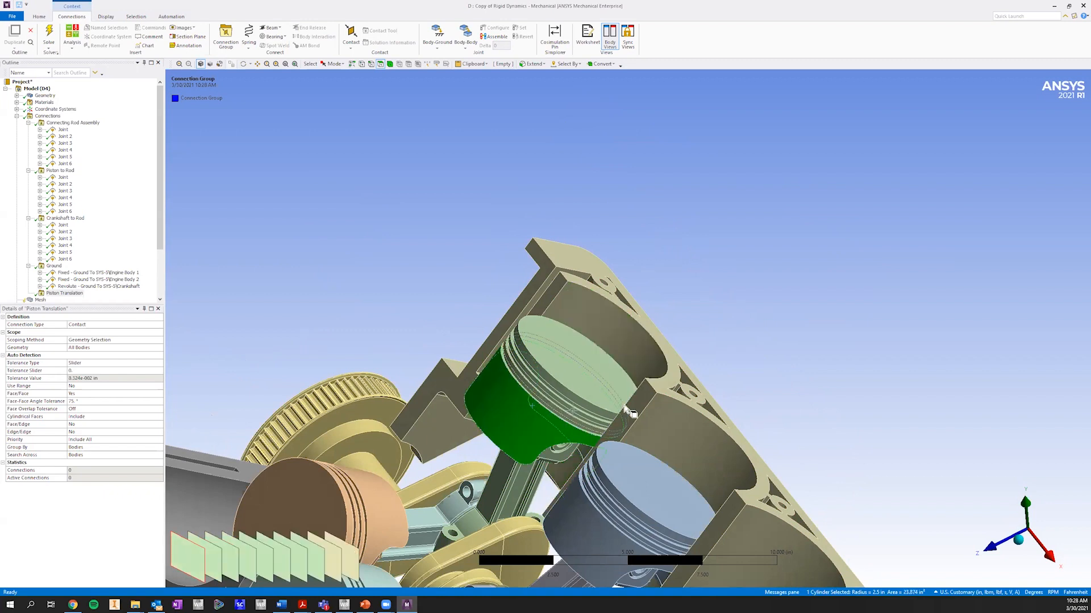
click(794, 336)
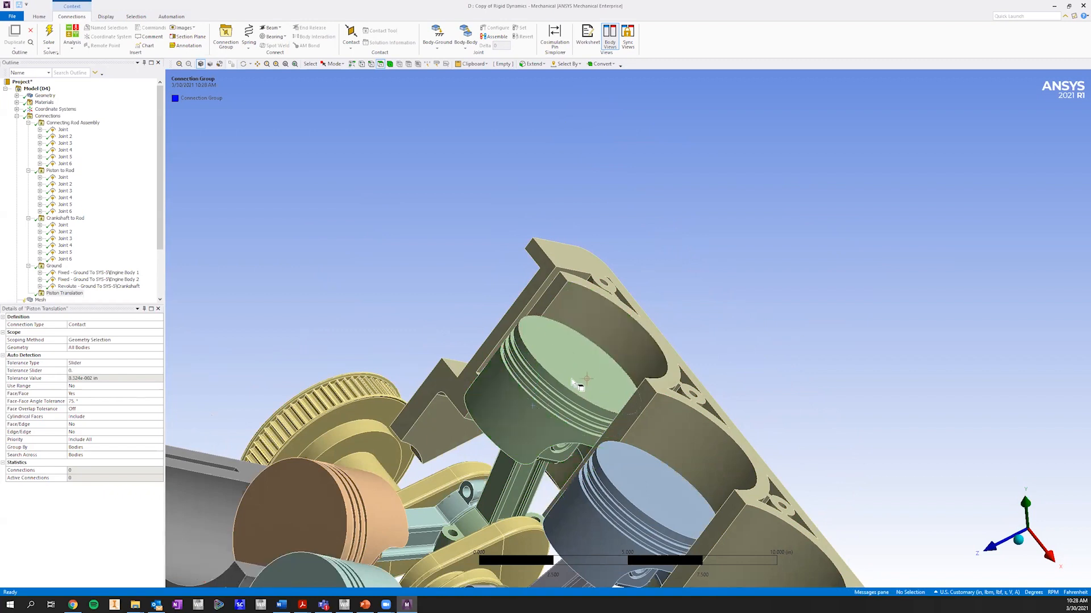
Step: Add a body-to-ground Translational joint on the light-green piston's outer skirt face in the Piston Translation group
click(503, 417)
scroll(500, 405, down, 2)
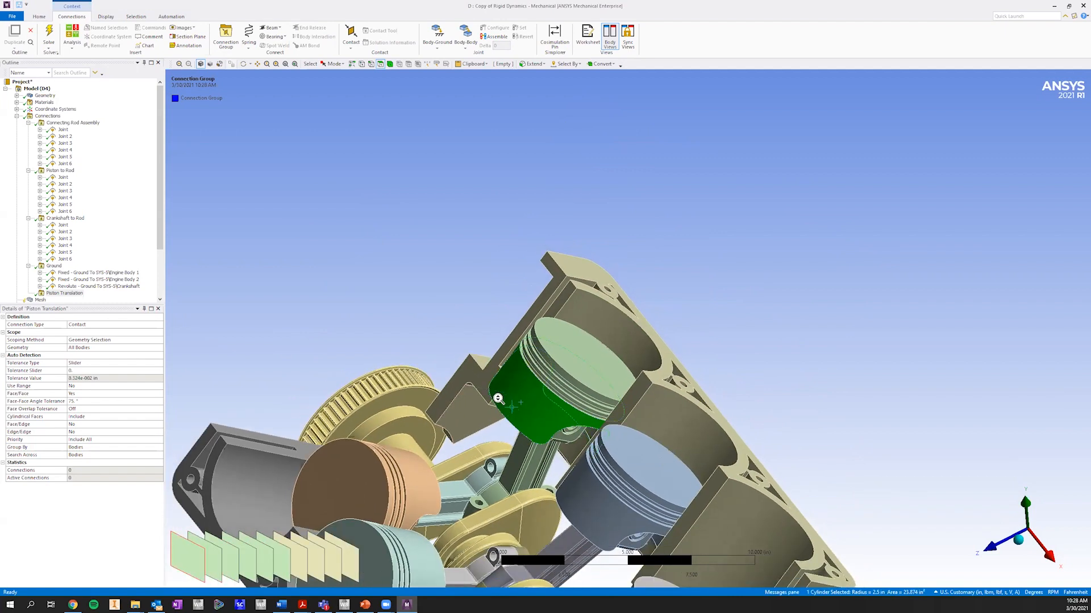
scroll(495, 392, up, 3)
scroll(546, 417, up, 4)
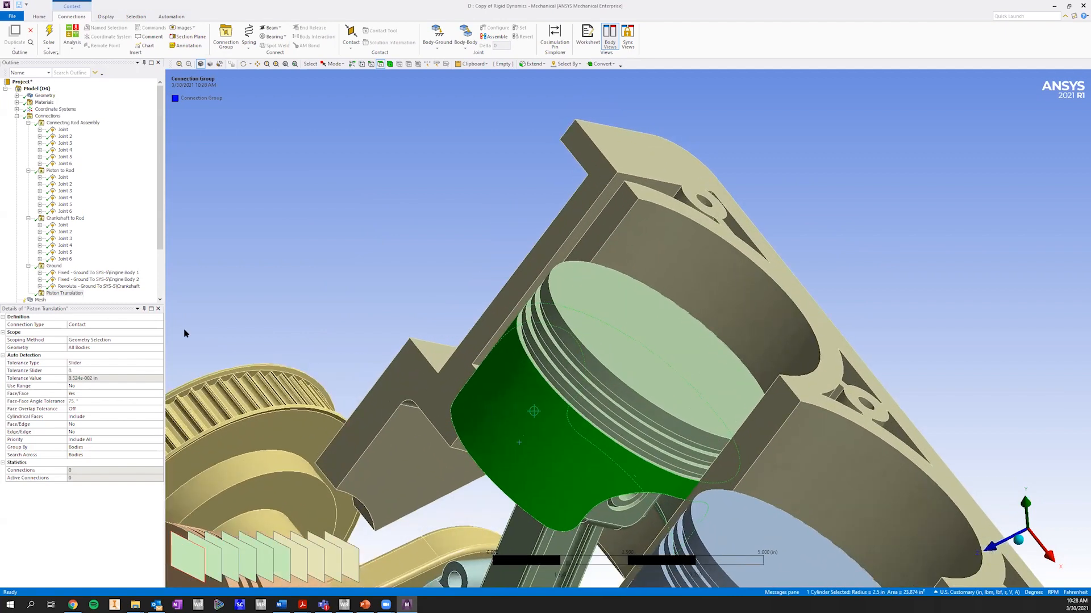
click(65, 293)
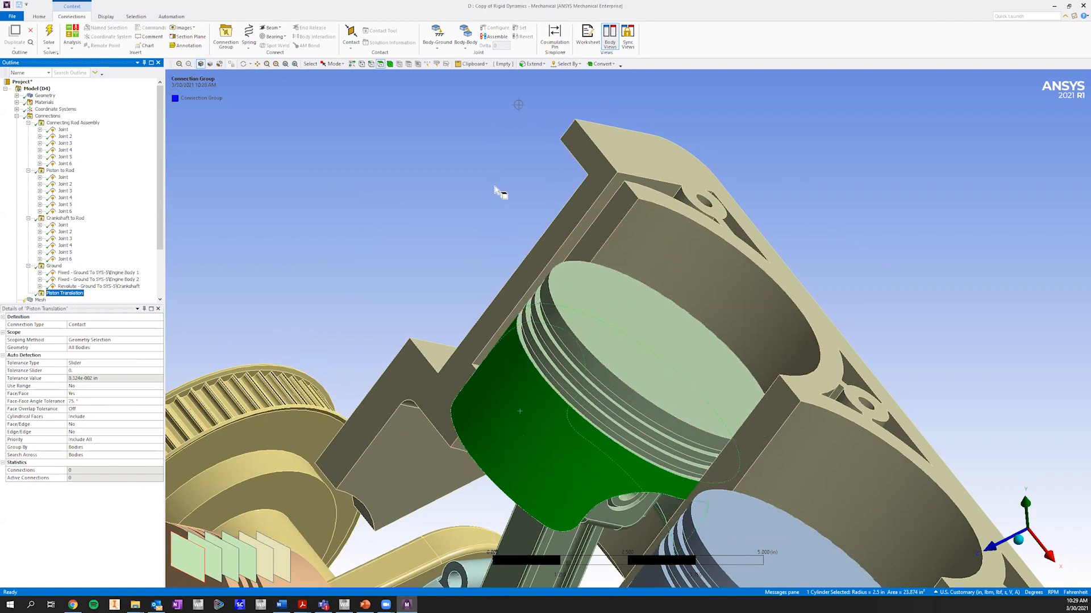
click(494, 408)
click(441, 51)
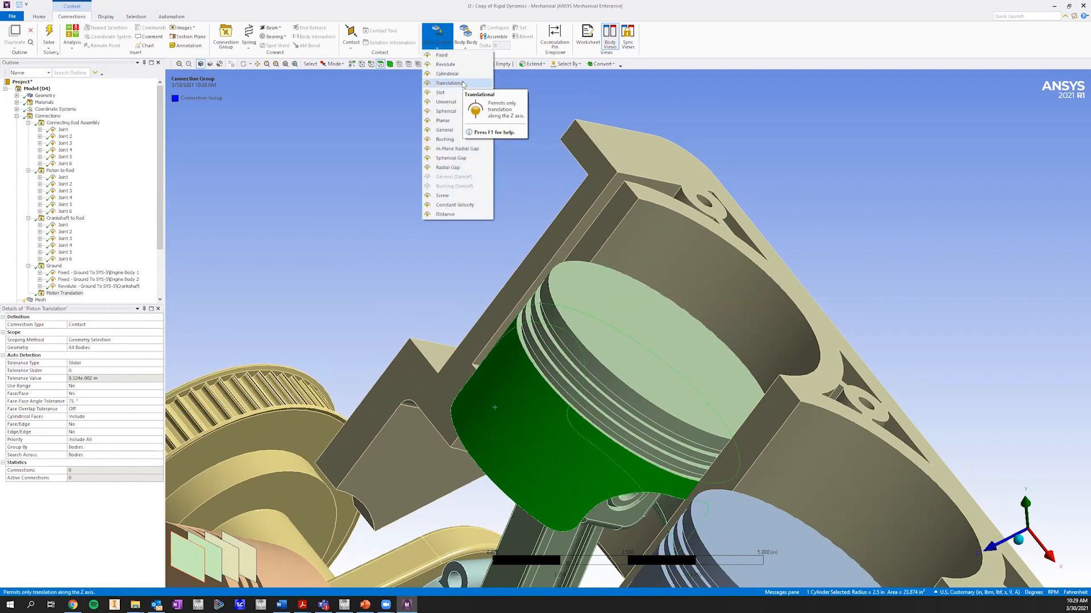
click(463, 84)
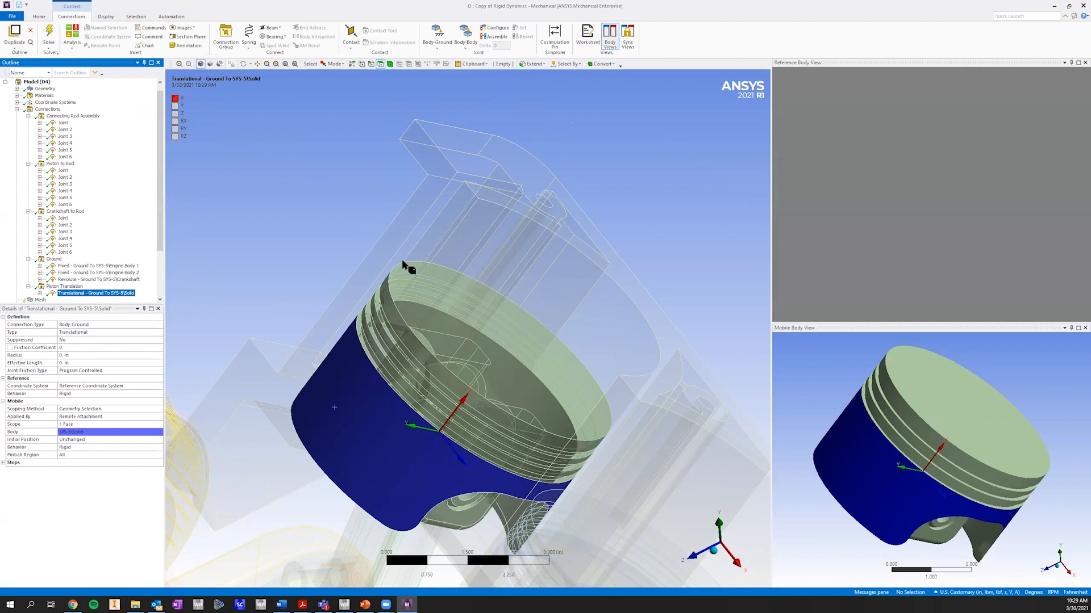
Step: Examine the light-green piston's translational joint axes and the direction of its X axis relative to the cylinder bore
ctrl+middle_drag(450, 269, 529, 208)
ctrl+middle_drag(502, 329, 531, 244)
scroll(518, 302, down, 1)
scroll(503, 287, up, 2)
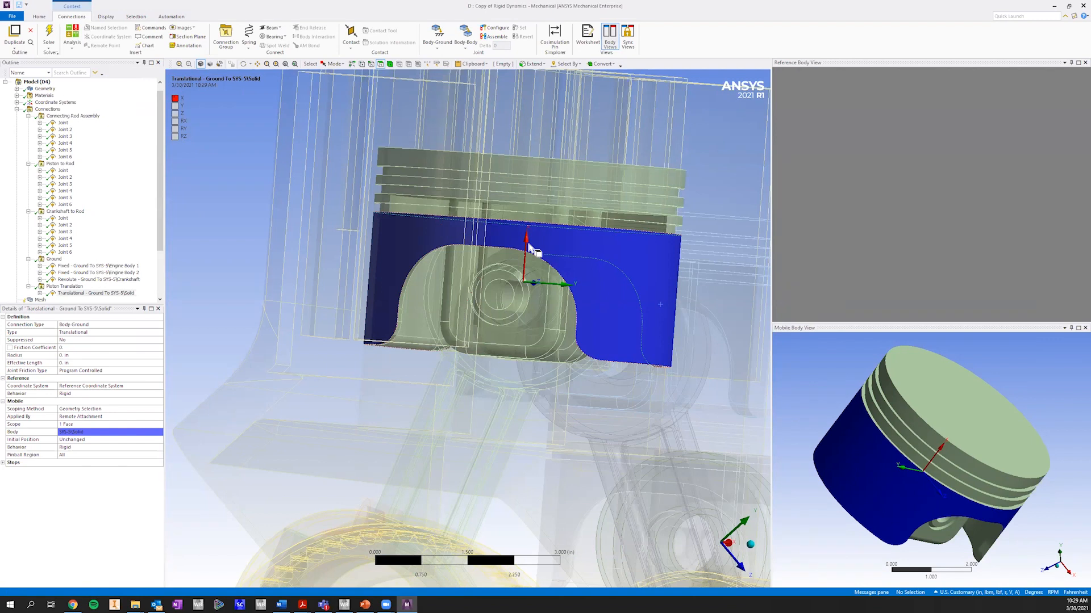
middle_drag(556, 218, 614, 313)
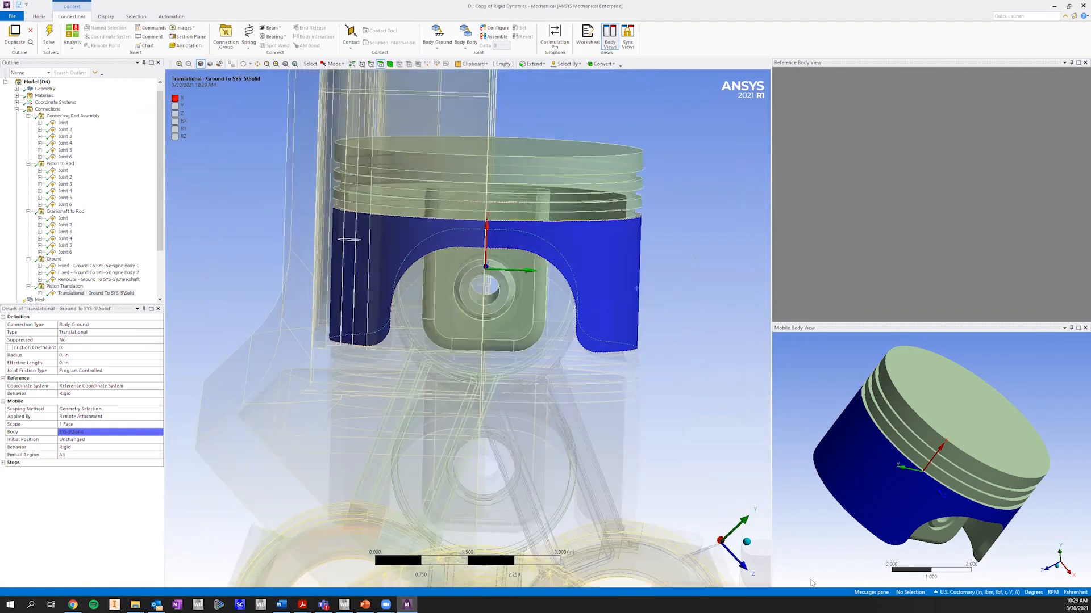
click(747, 543)
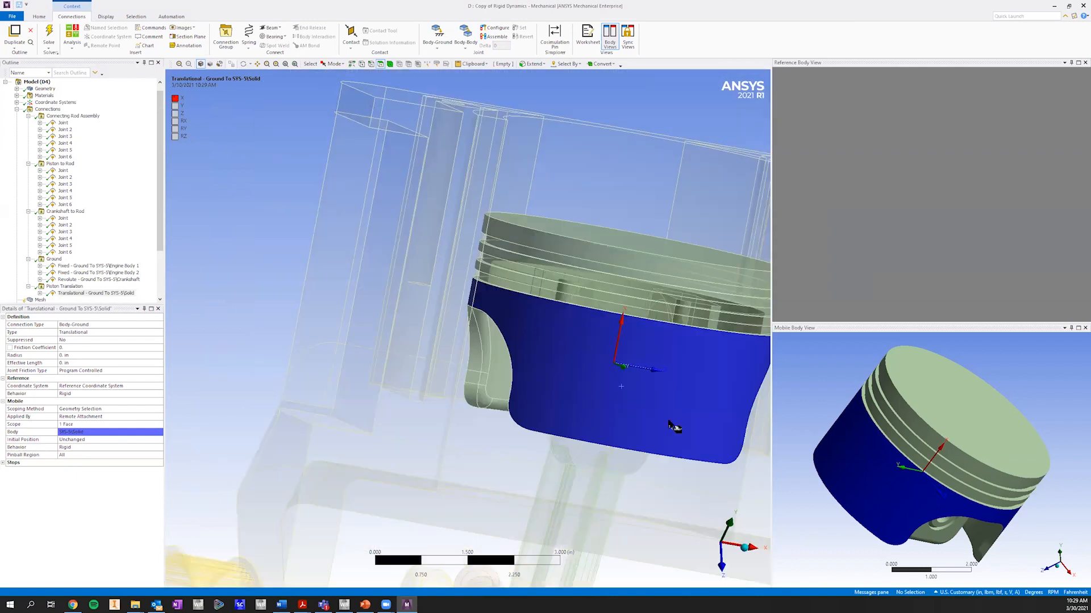
Step: Add body-to-ground Translational joints on the outer skirt faces of the blue and grey pistons in the tan engine block half
scroll(633, 288, down, 3)
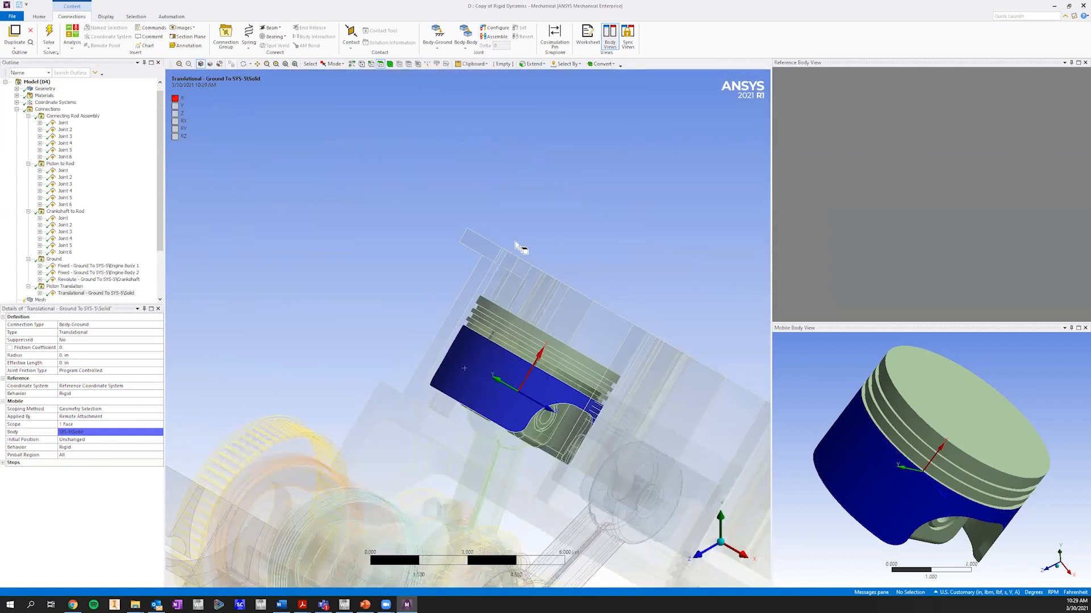
scroll(522, 248, down, 2)
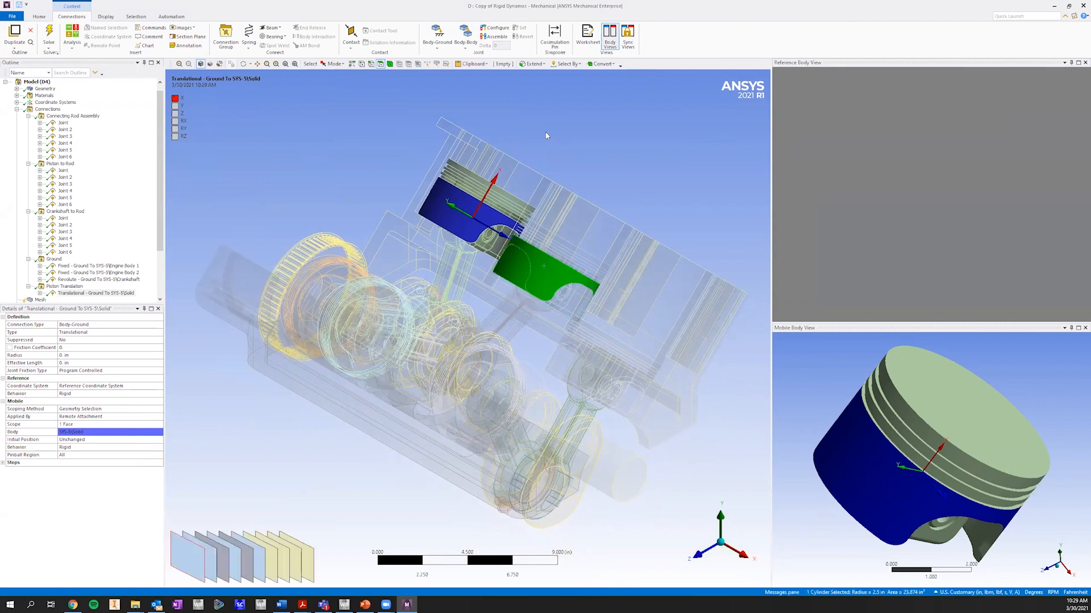
click(548, 136)
click(549, 265)
click(449, 35)
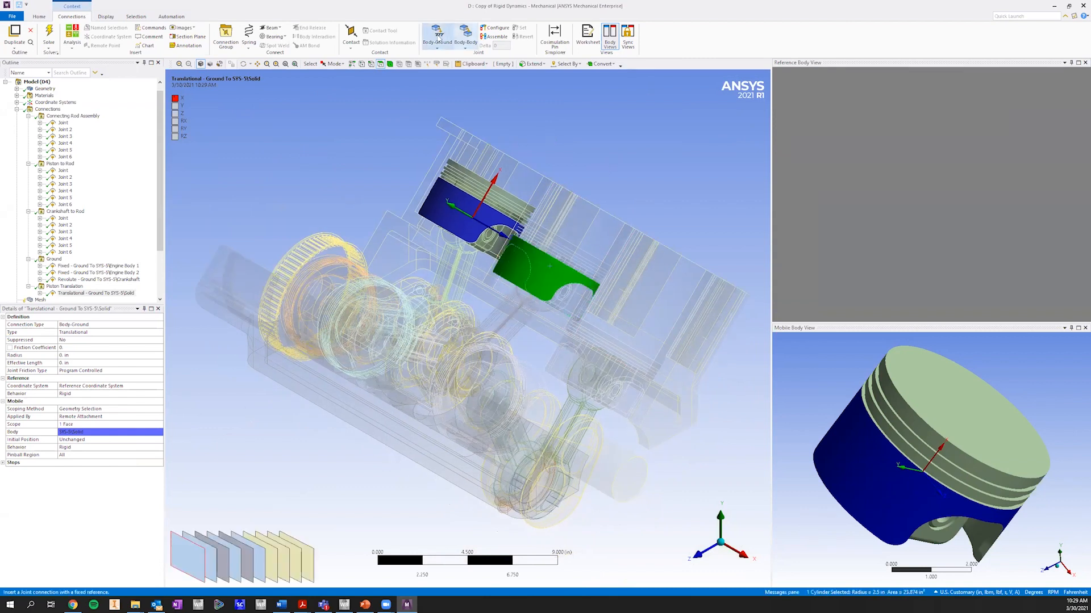
click(451, 79)
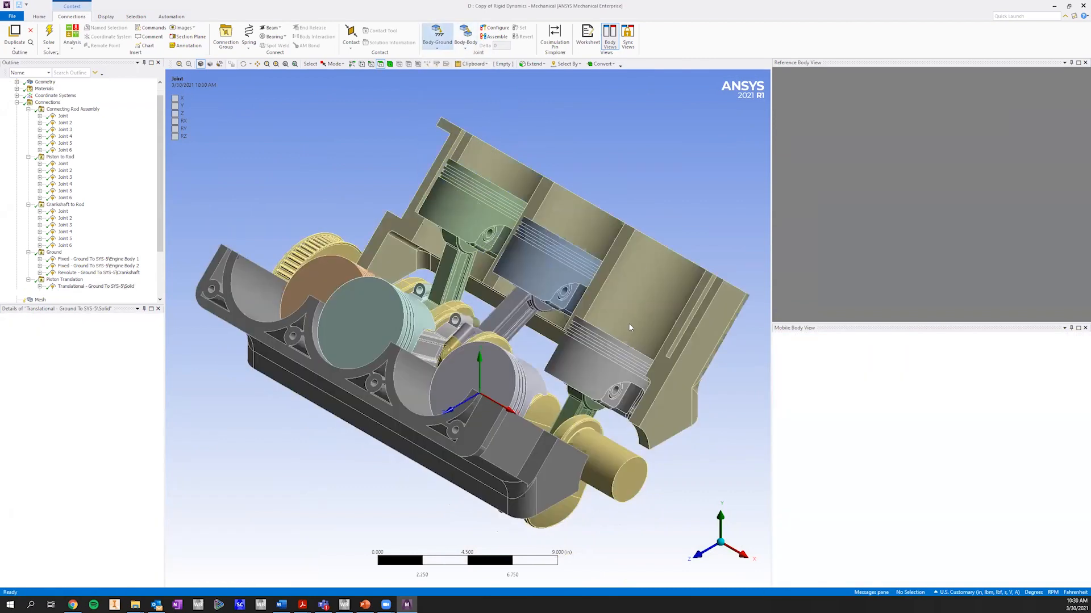
click(583, 363)
click(437, 34)
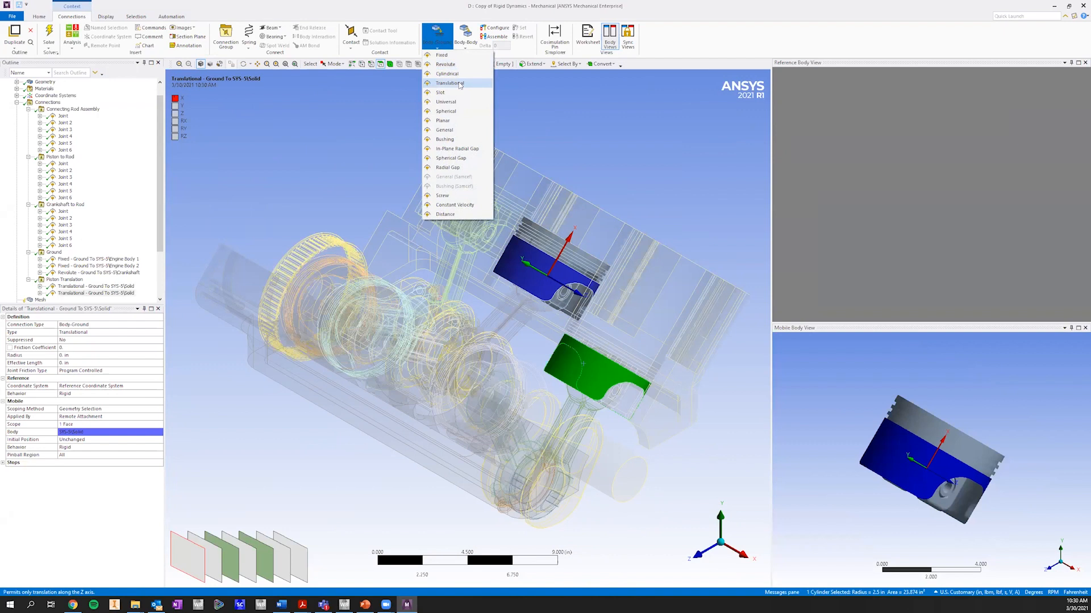
click(460, 83)
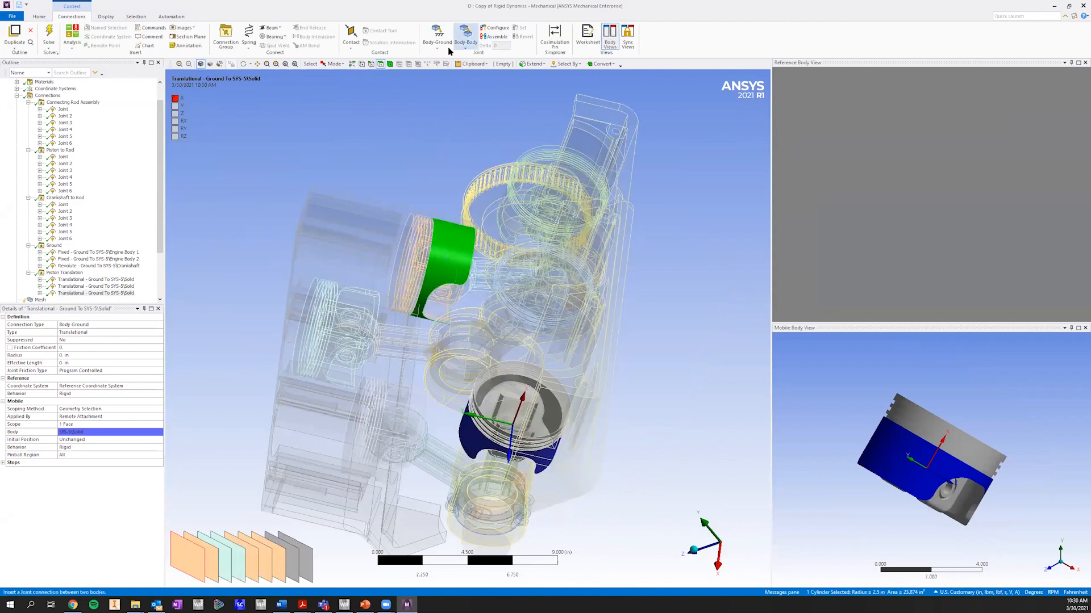
Step: Add body-to-ground Translational joints on the outer skirt faces of the three pistons in the dark engine block half
click(437, 34)
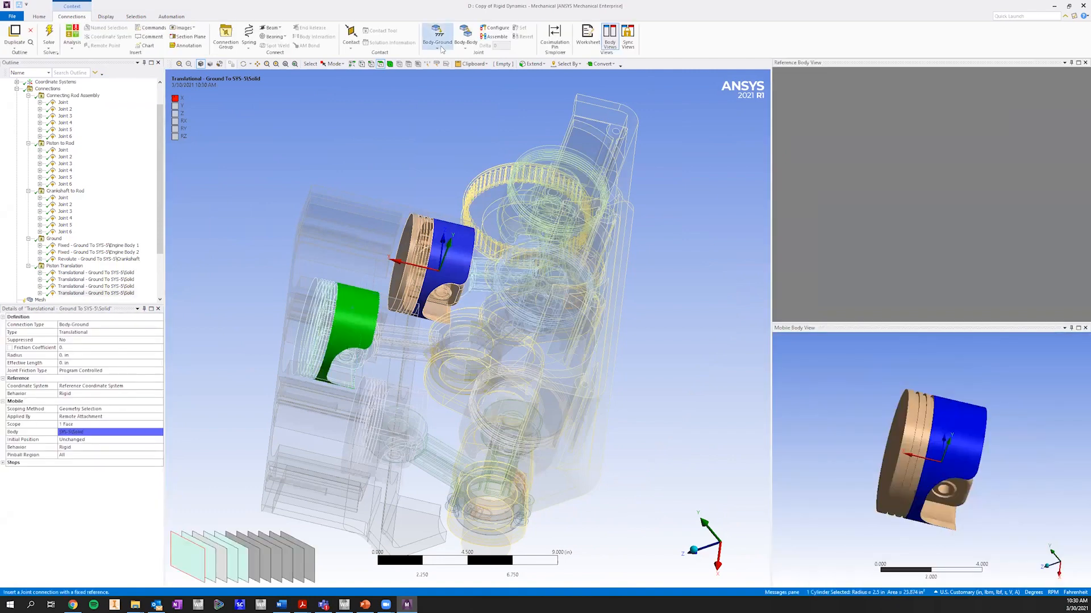
click(438, 48)
click(452, 88)
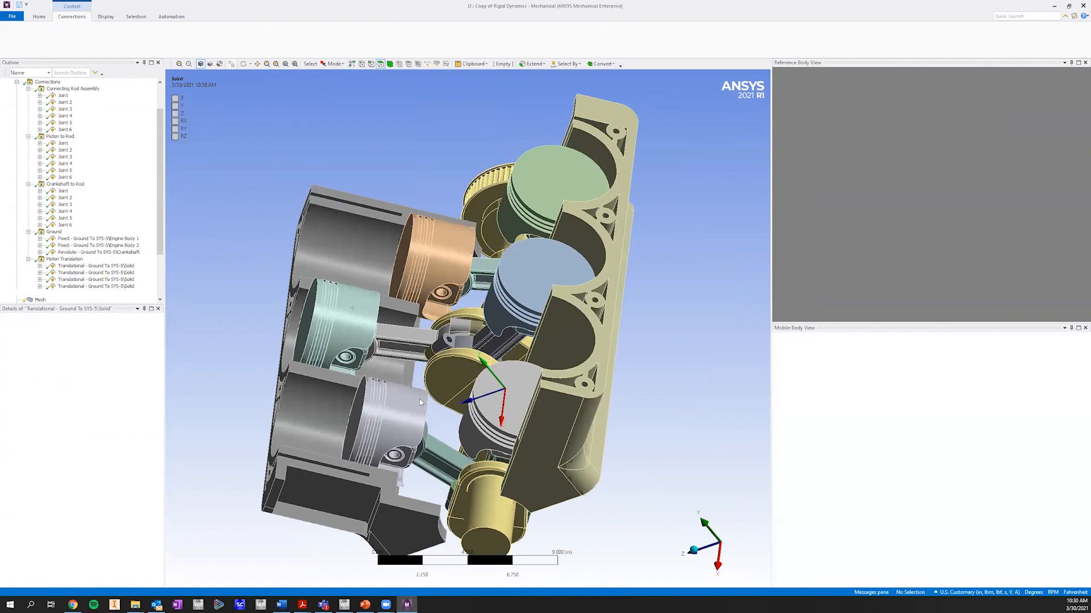
click(444, 50)
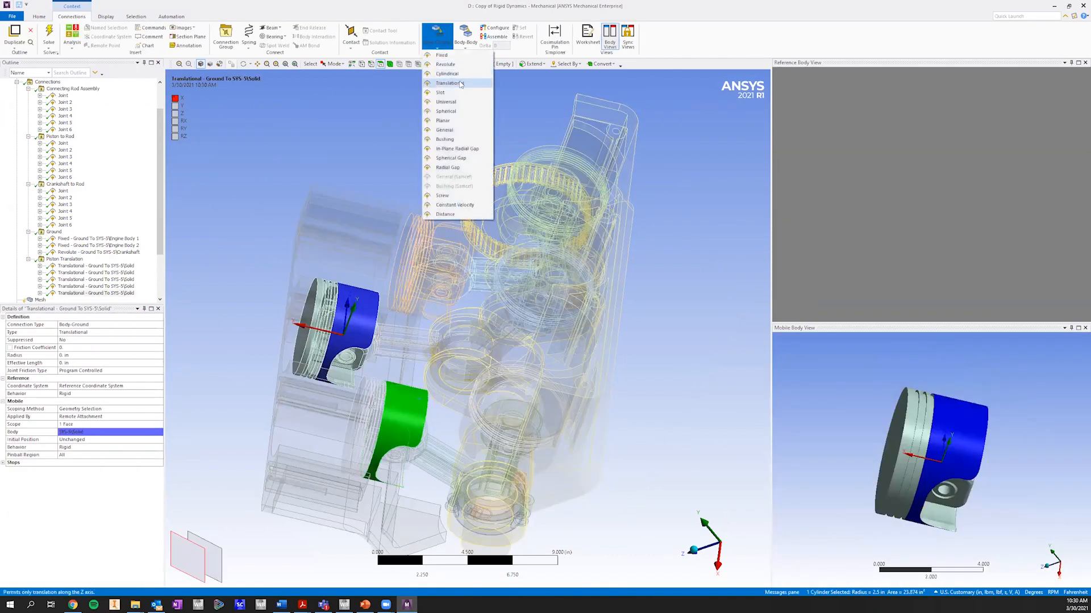
click(450, 76)
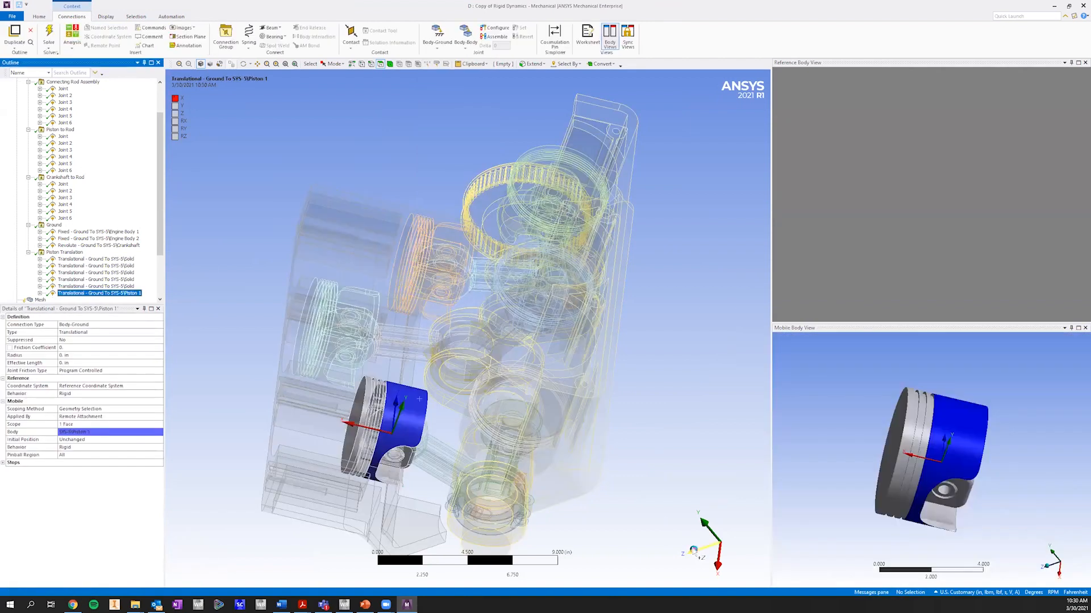
Step: Use Configure on the crankshaft's revolute ground joint to rotate the mechanism in an end-on view, and revert the motion
click(693, 551)
middle_drag(744, 528, 630, 428)
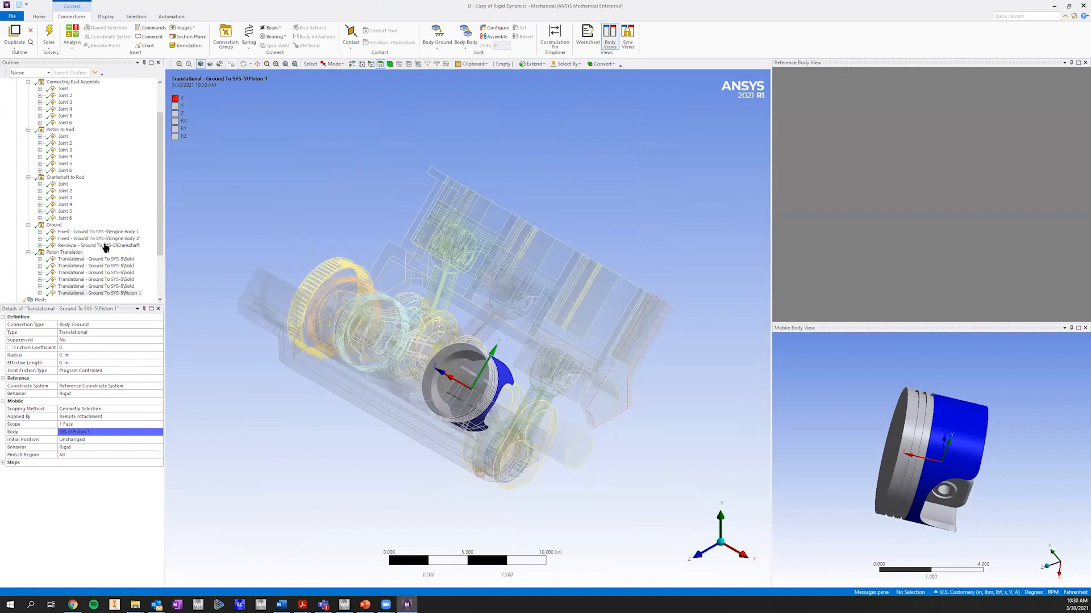
click(100, 246)
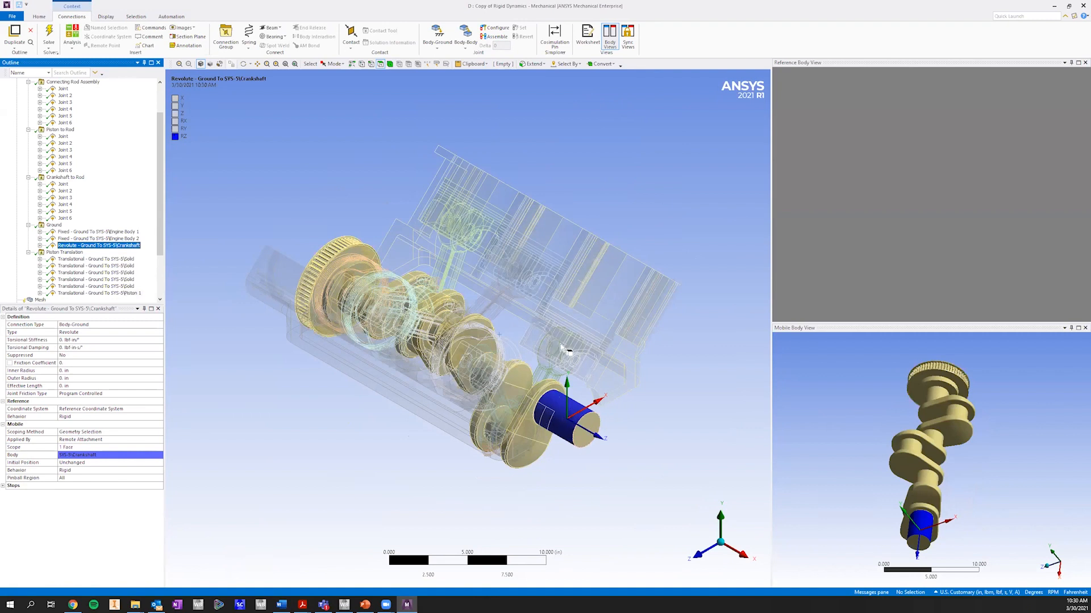
click(737, 554)
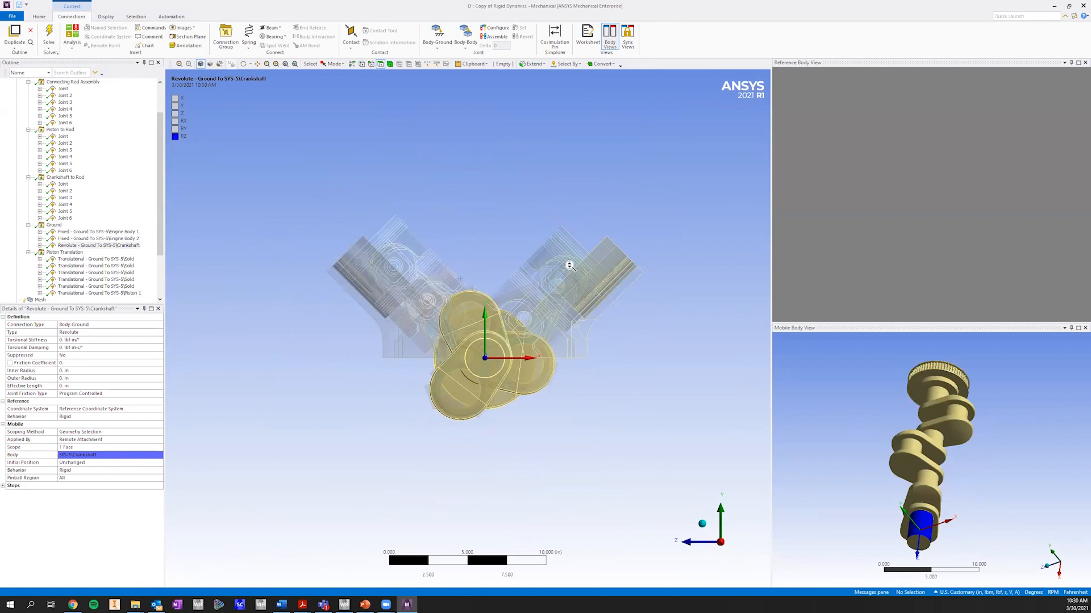
click(491, 29)
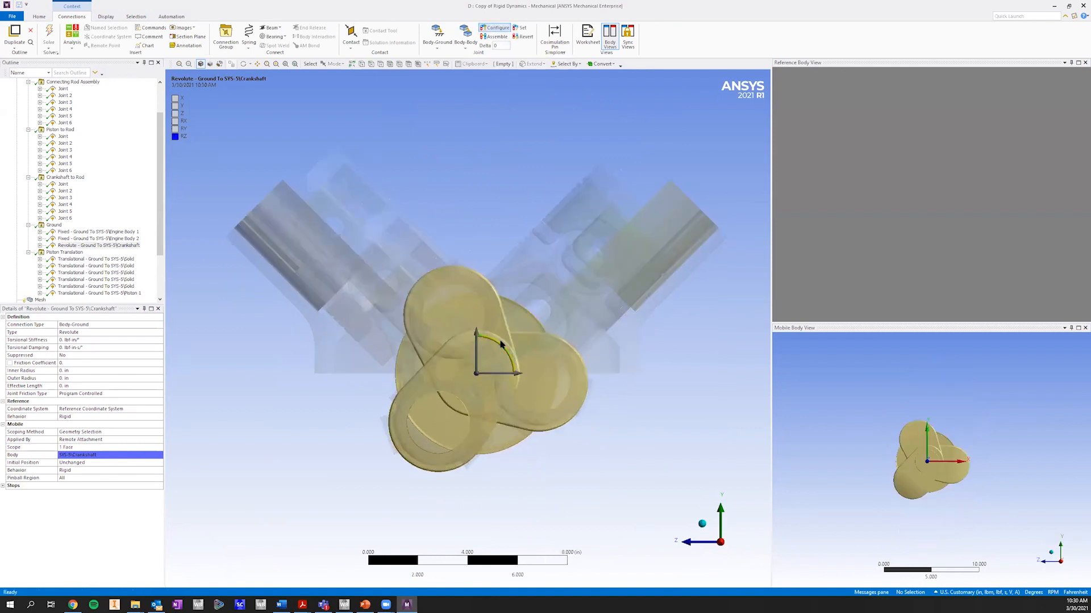
drag(501, 346, 547, 311)
click(522, 37)
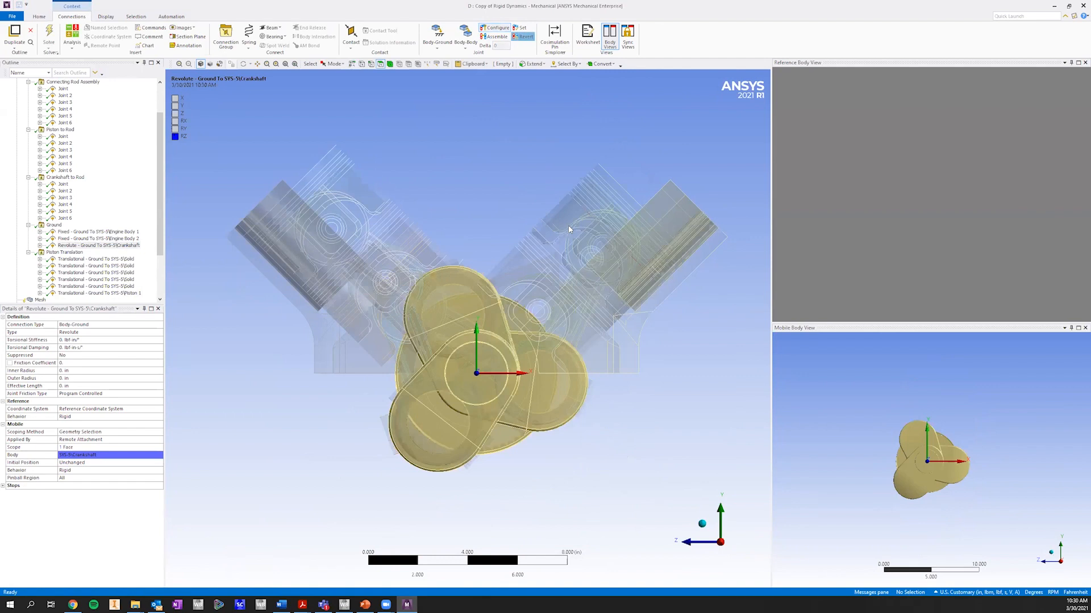
Step: Configure the crankshaft joint again, turn the crankshaft while viewing the piston motion from an angle, and revert it
click(494, 27)
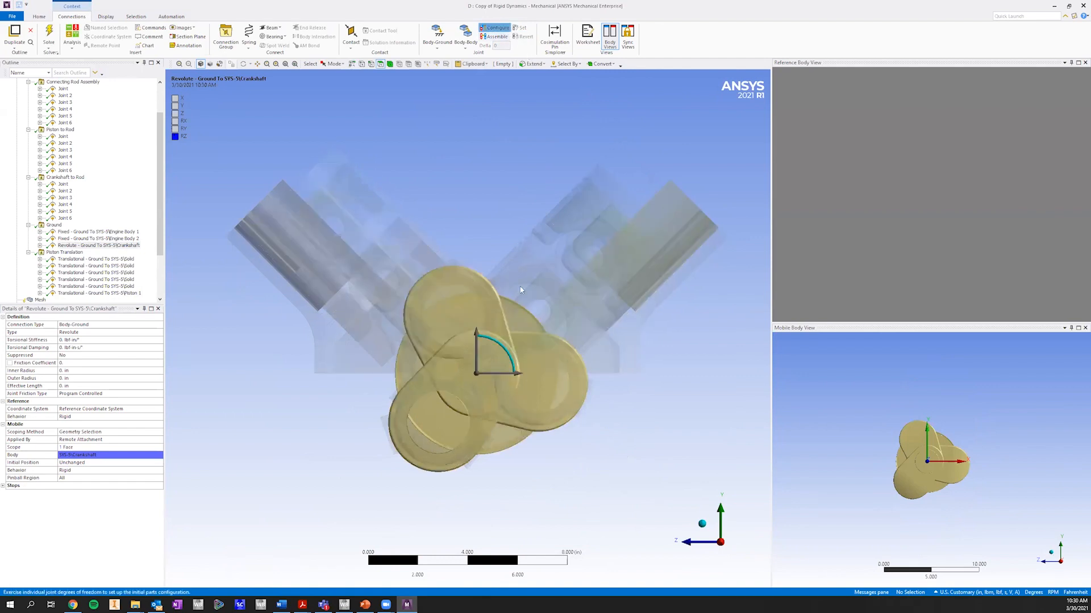
mouse_move(496, 344)
mouse_down()
mouse_move(502, 357)
mouse_move(483, 339)
mouse_move(499, 344)
mouse_up()
middle_drag(473, 296, 593, 423)
drag(586, 408, 411, 187)
click(523, 36)
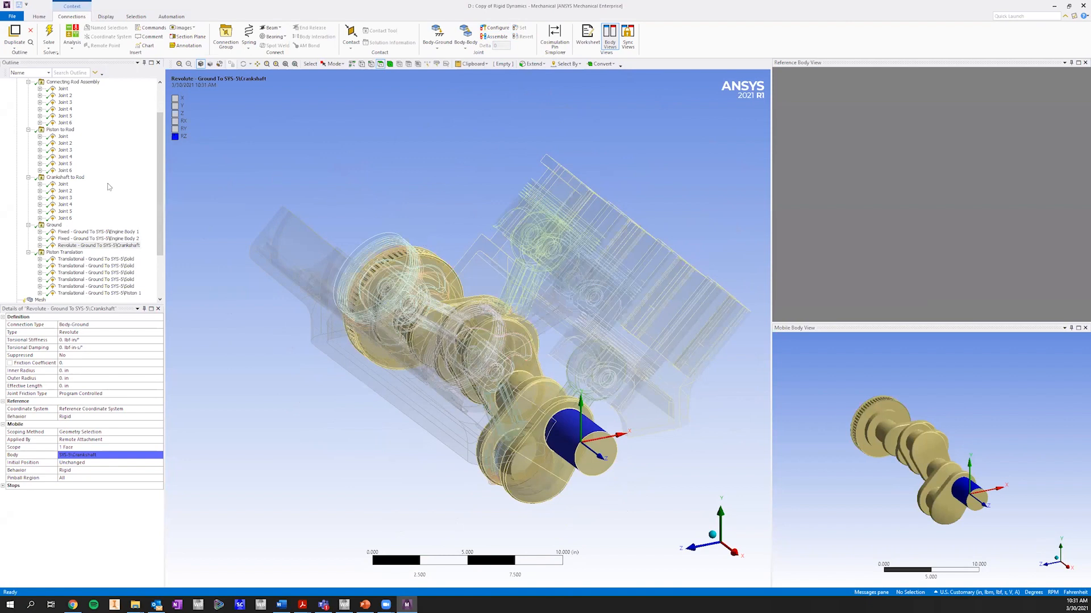
Step: Review the first and the sixth fixed joints in the Connecting Rod Assembly group
scroll(67, 203, up, 2)
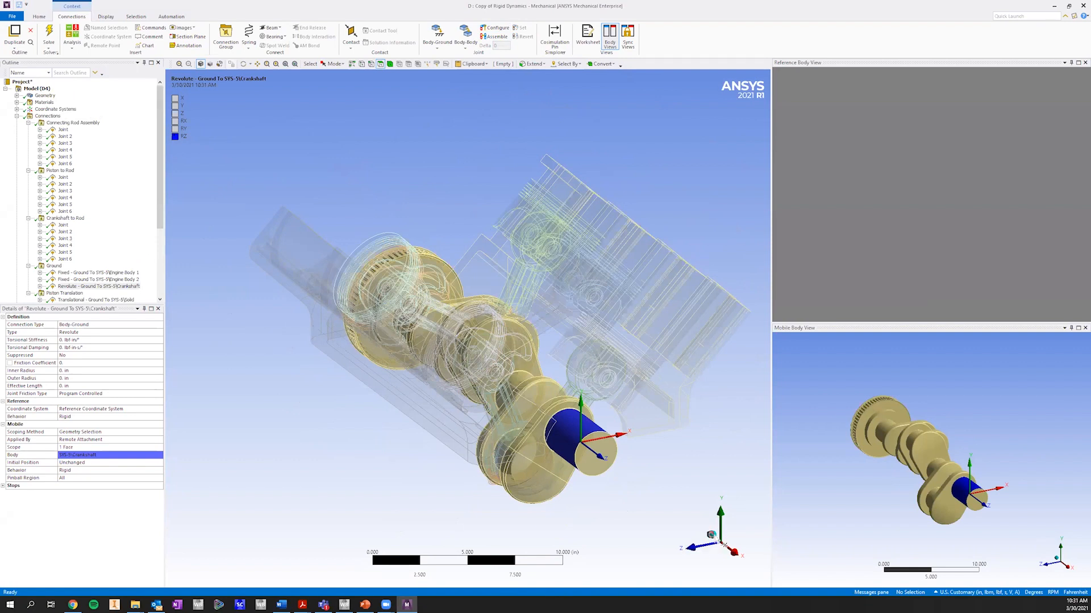
click(735, 552)
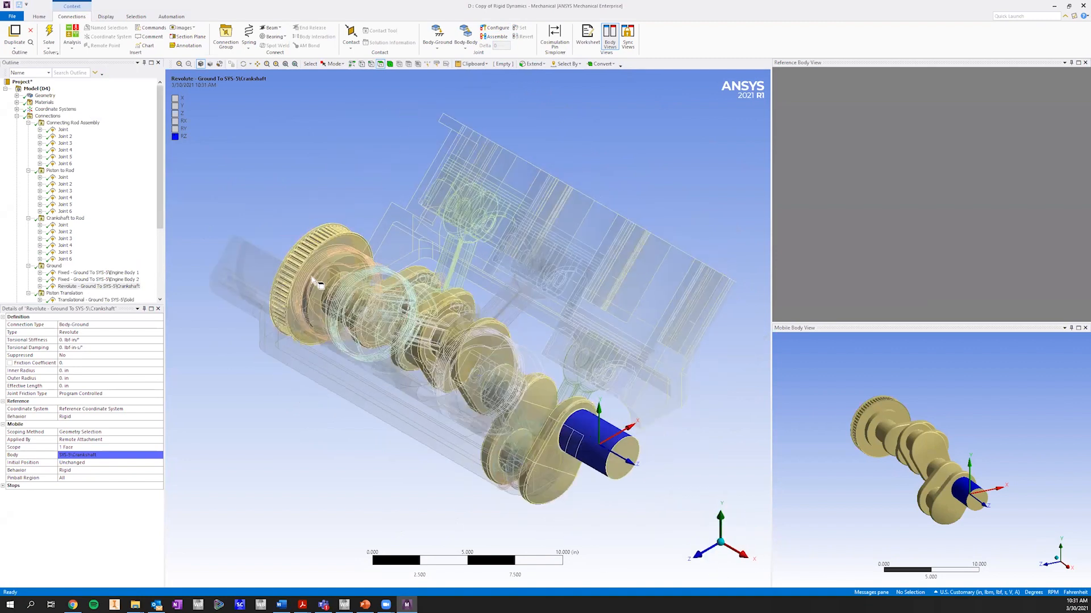
click(62, 131)
click(64, 163)
Step: Generate the mesh for the engine model
scroll(94, 213, down, 3)
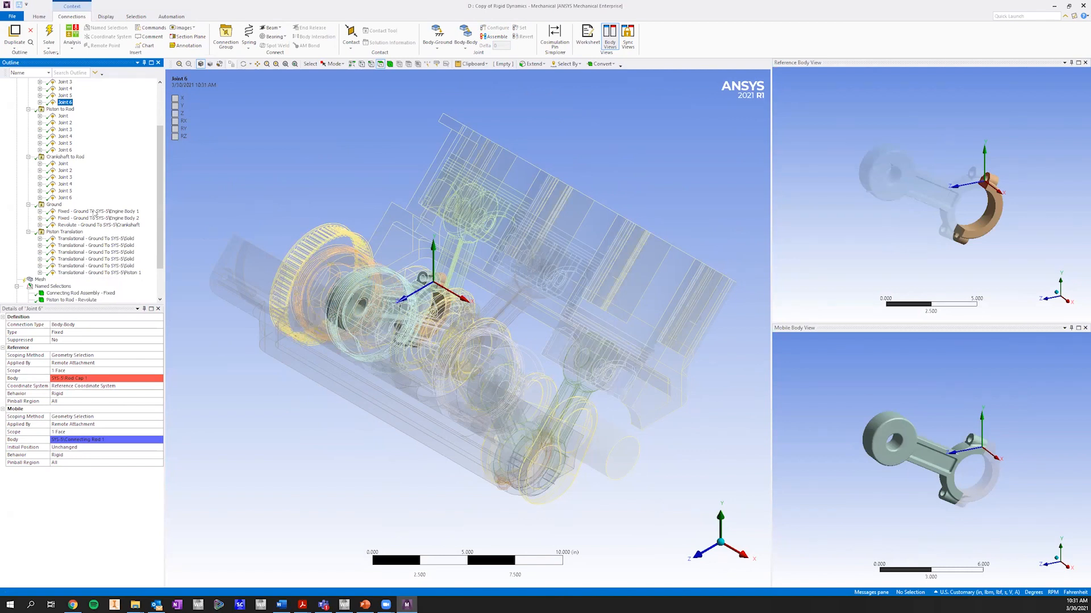
scroll(64, 258, down, 2)
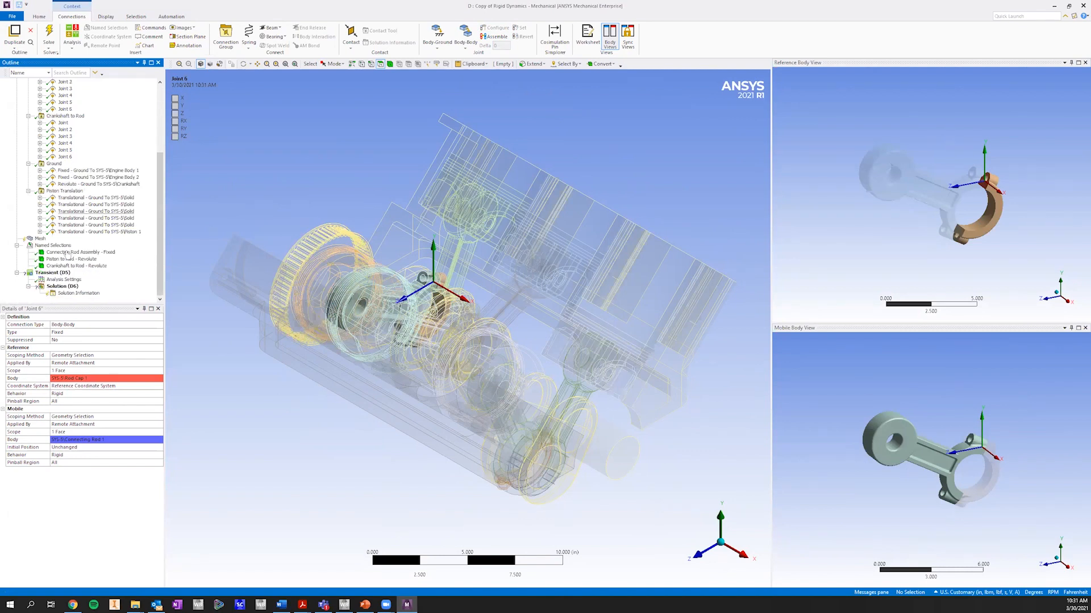
right_click(42, 239)
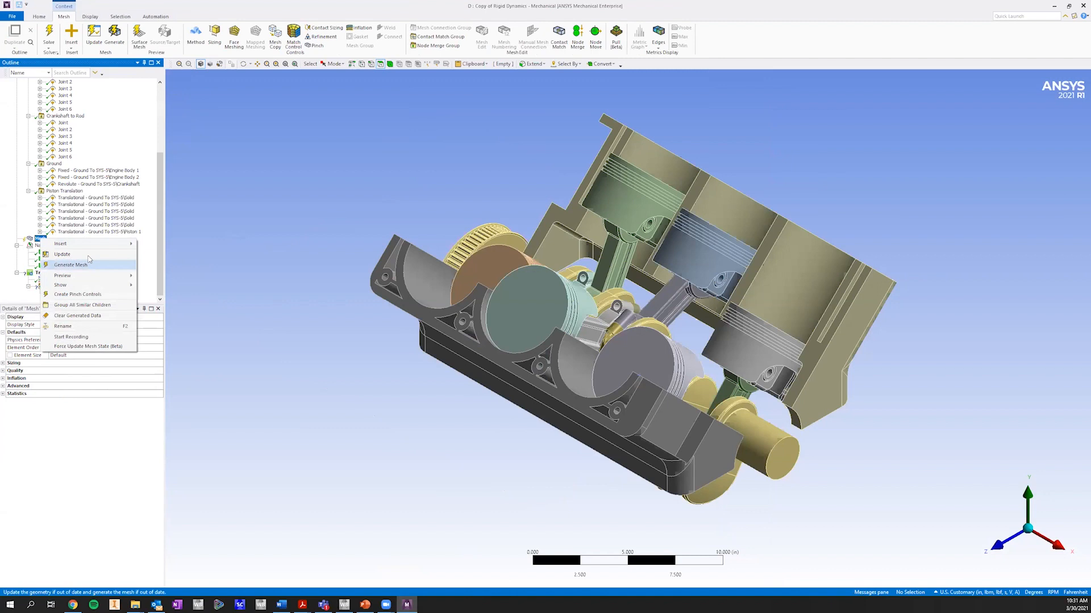
click(90, 265)
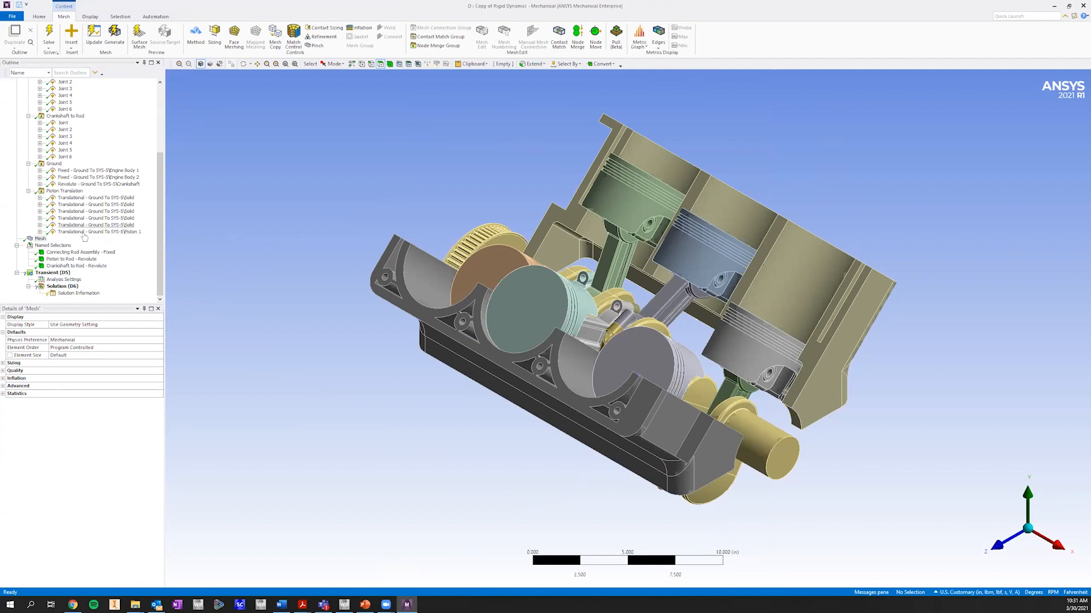
Step: Select all bodies of the engine geometry together and check their shared stiffness behavior
scroll(84, 237, up, 5)
click(17, 96)
click(58, 103)
shift+click(67, 238)
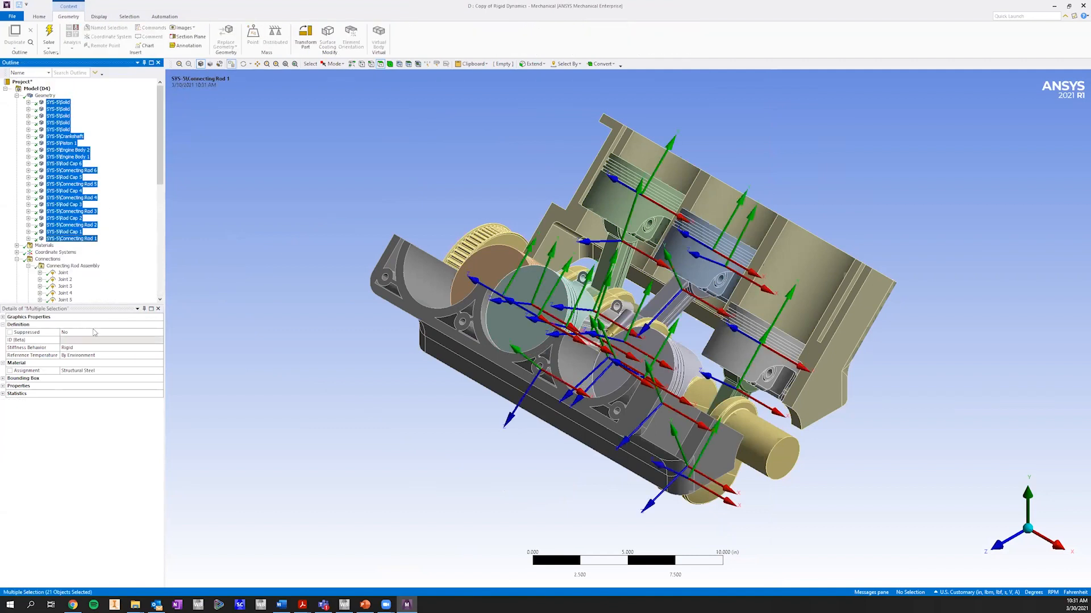
click(72, 348)
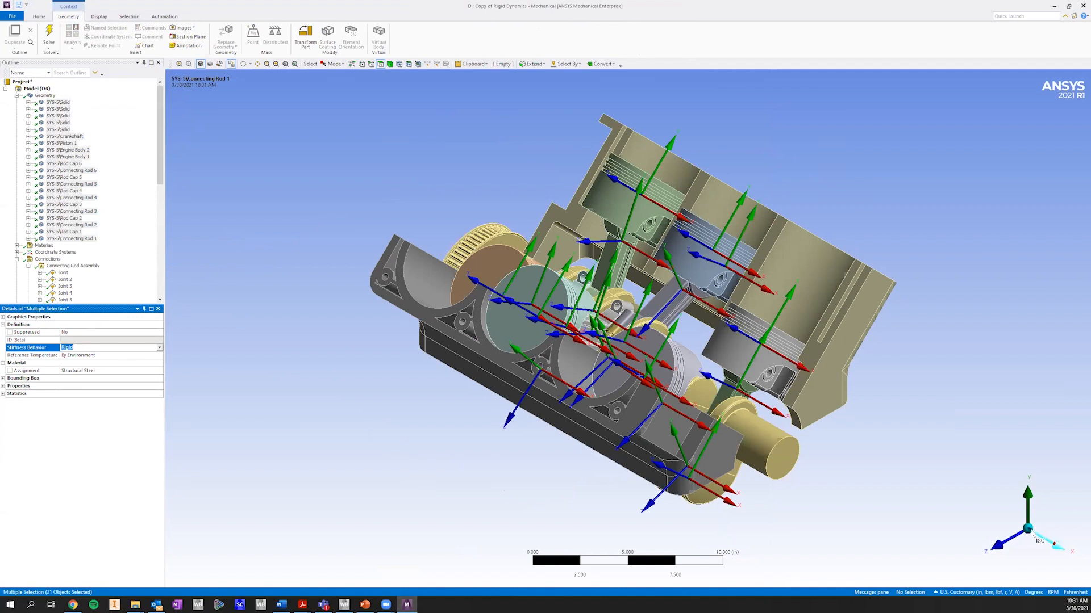
middle_drag(754, 381, 755, 327)
Step: Open the Transient environment of the rigid dynamics analysis with the engine shown at an angle
scroll(77, 191, down, 12)
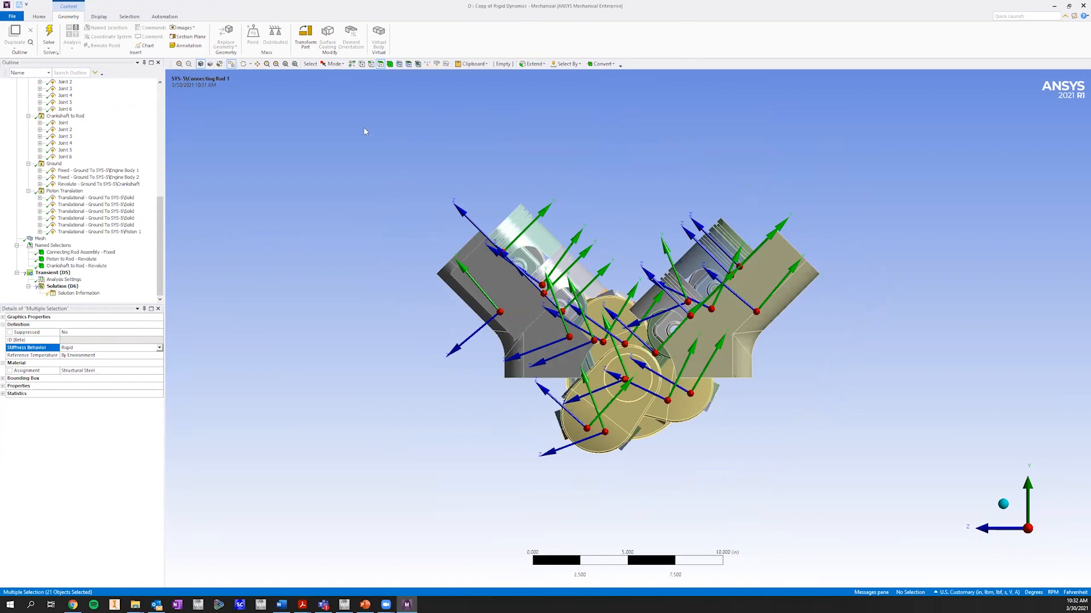
click(54, 272)
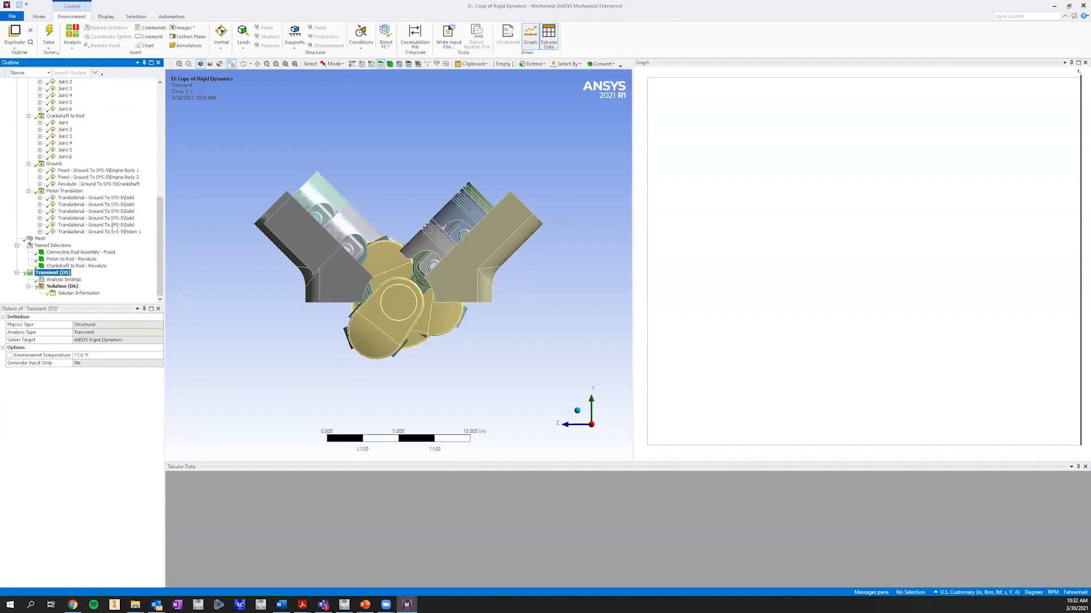
middle_drag(287, 178, 387, 295)
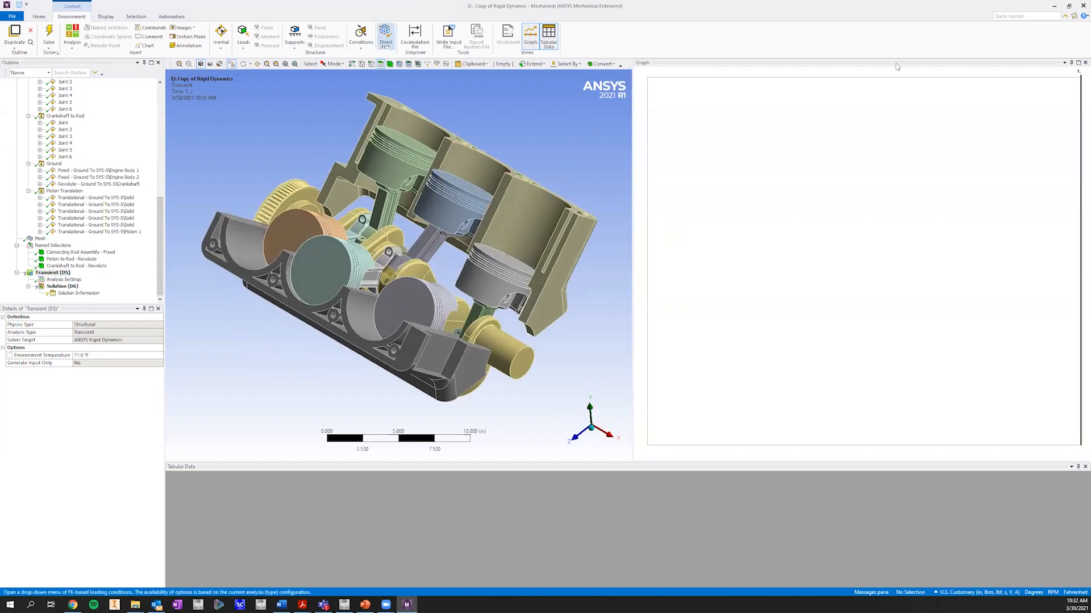
Step: Search the commands for "reset", restore the default window layout with Reset Layout, and return to the geometry view
click(1044, 16)
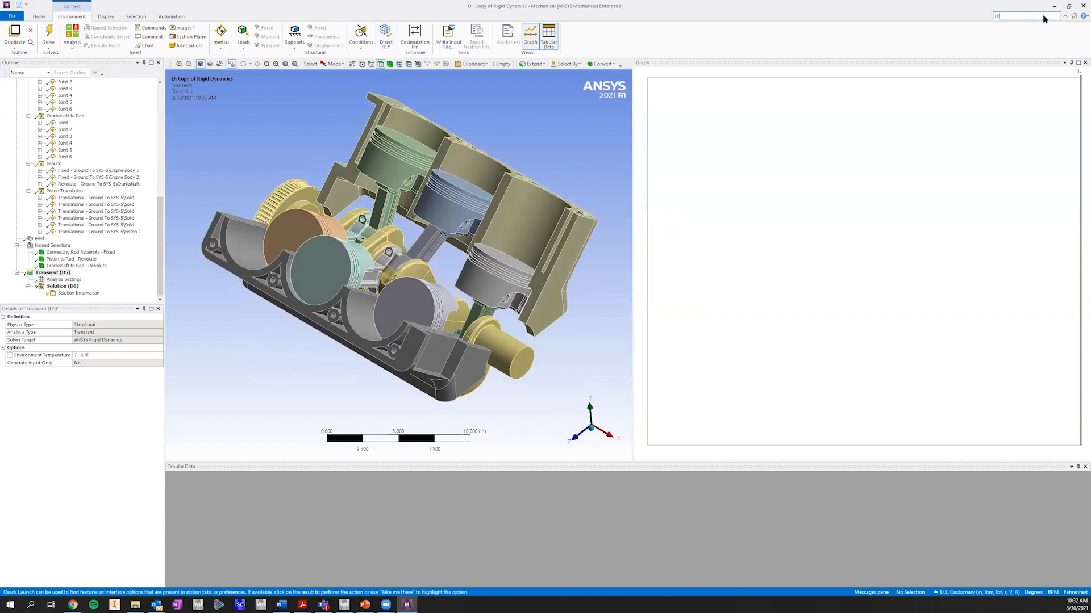
text(re)
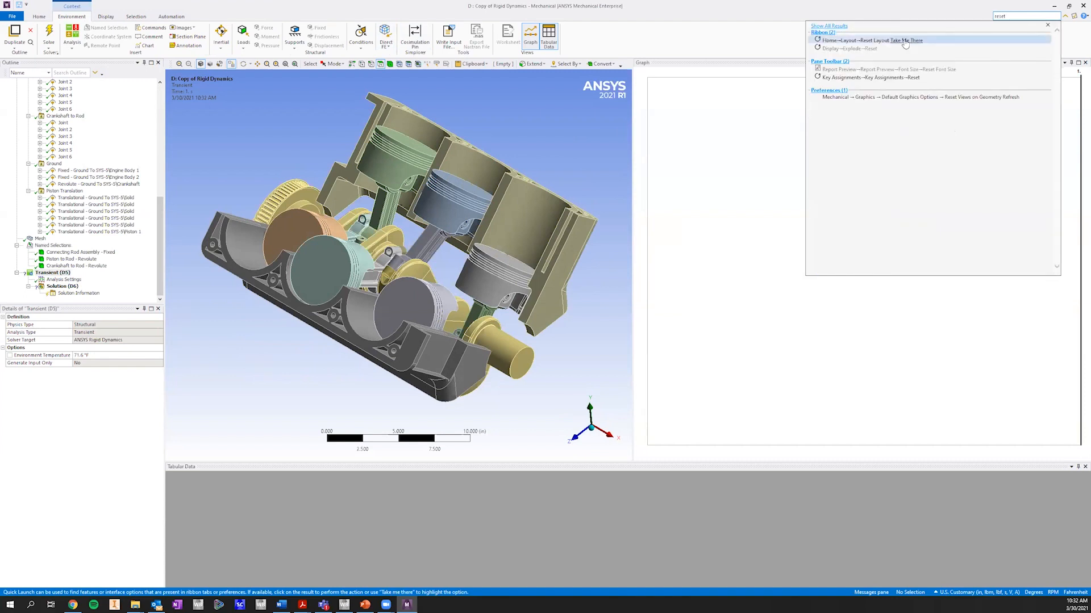
click(918, 42)
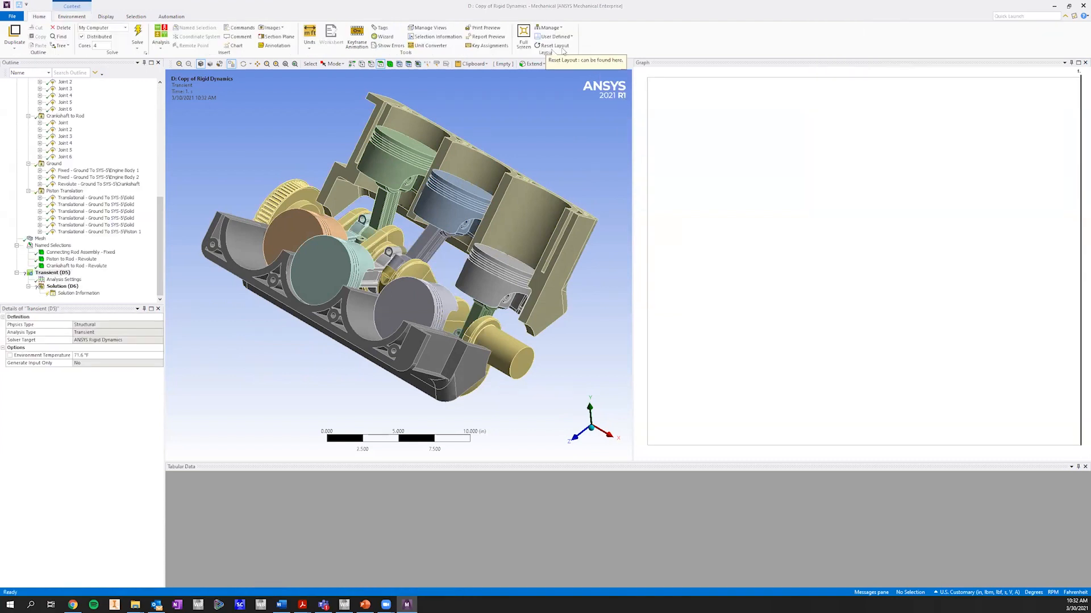
click(553, 46)
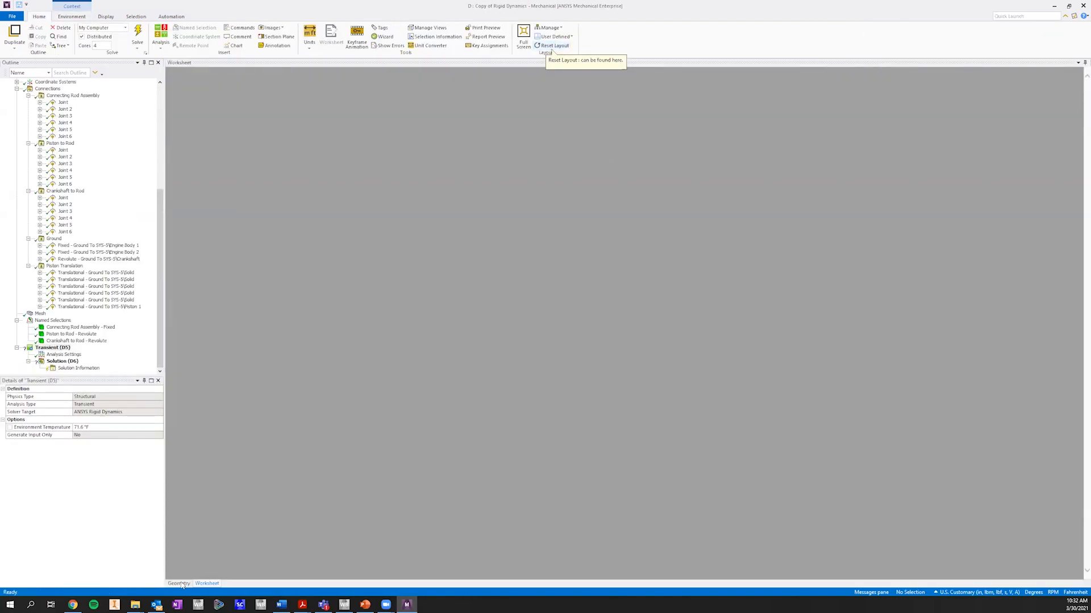
click(180, 584)
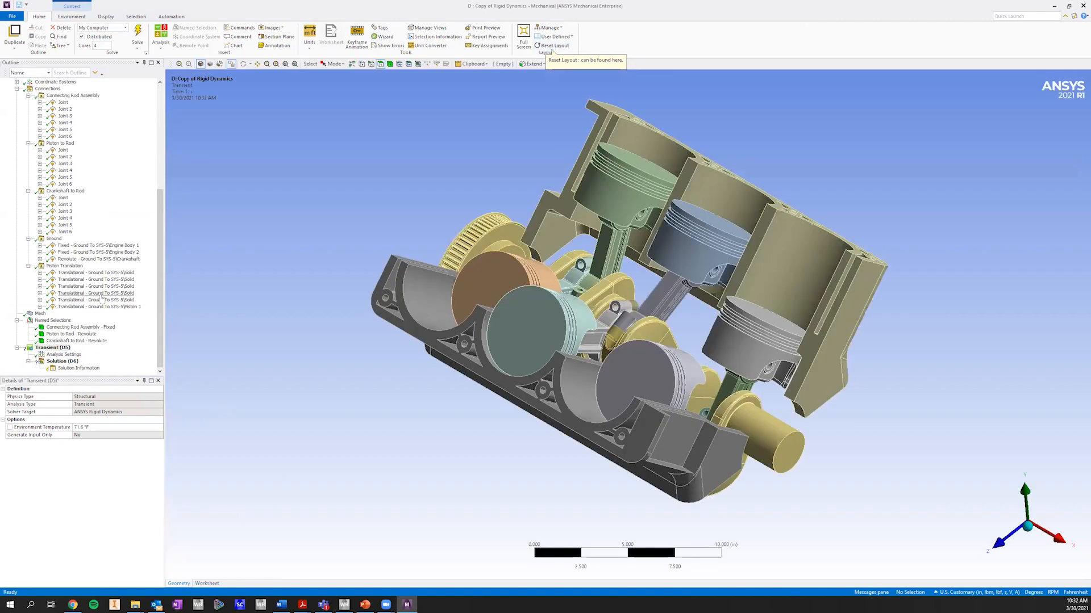
Step: Select the cylindrical face at the protruding end of the crankshaft
ctrl+middle_drag(771, 435, 689, 380)
scroll(710, 392, up, 3)
click(710, 393)
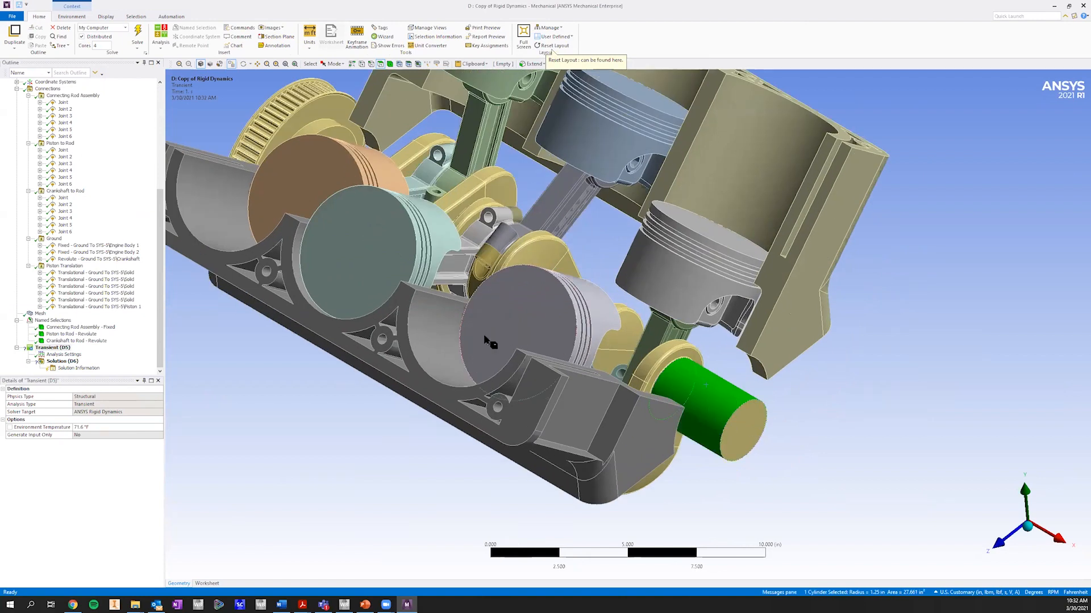
scroll(457, 309, down, 3)
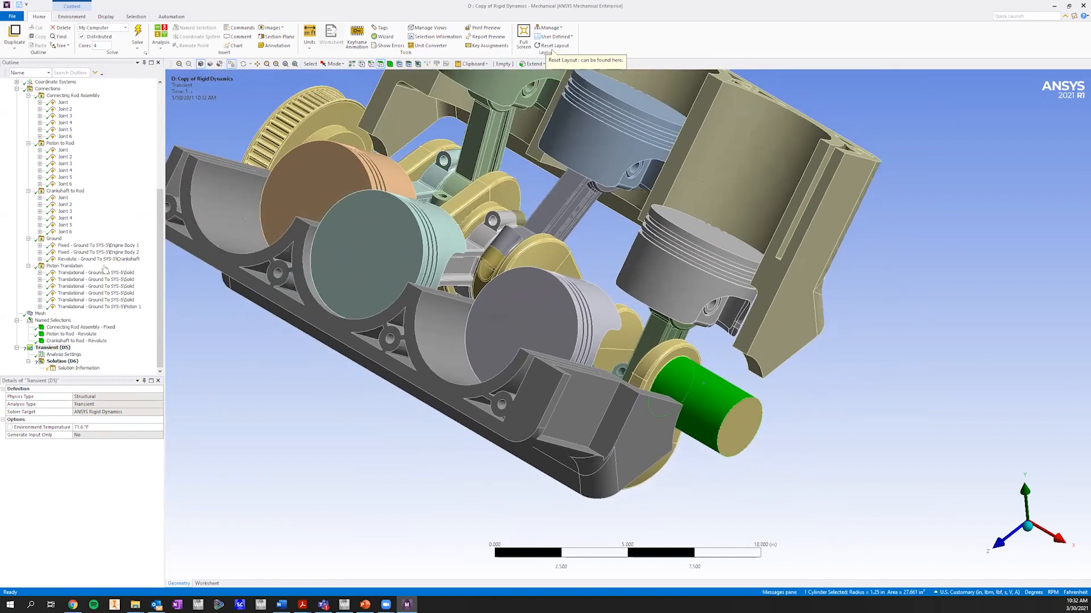
Step: Add a joint load to the Transient analysis from the crankshaft's ground revolute joint and open its load type choices
click(82, 259)
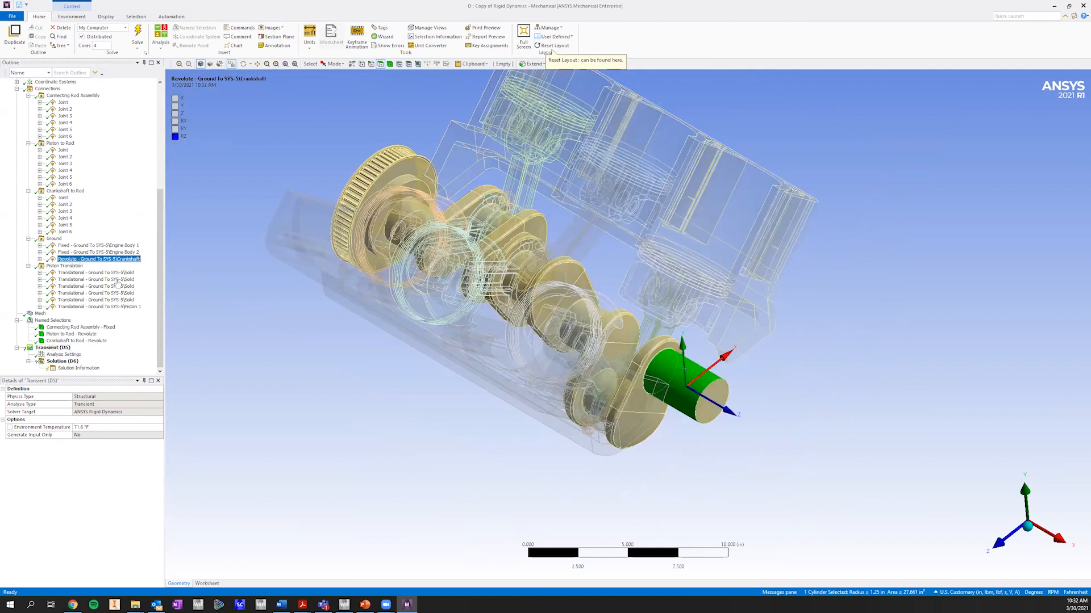
click(100, 259)
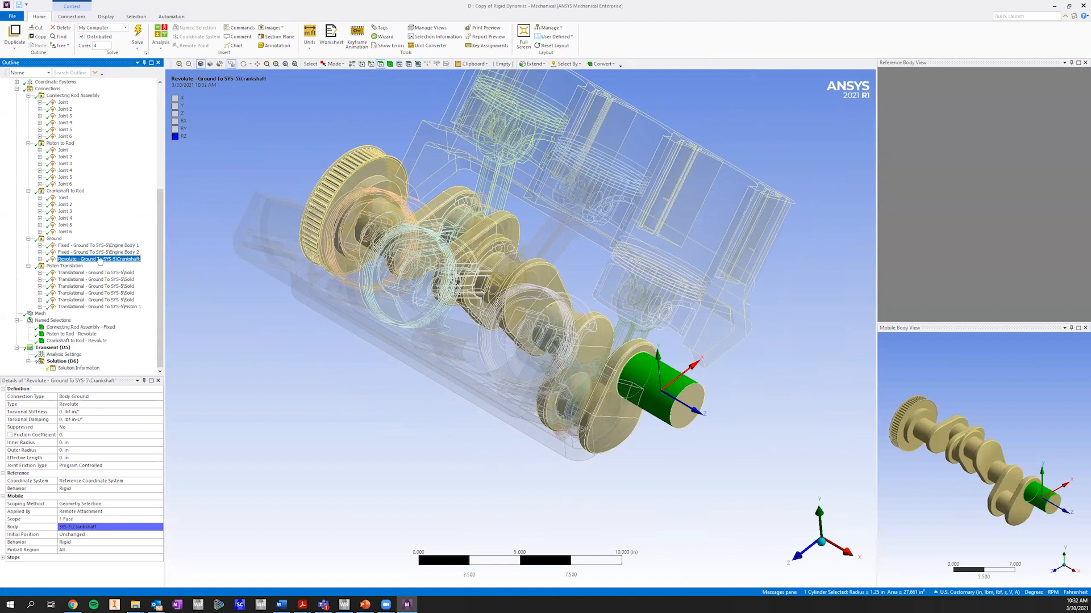
drag(117, 258, 59, 353)
drag(59, 354, 60, 355)
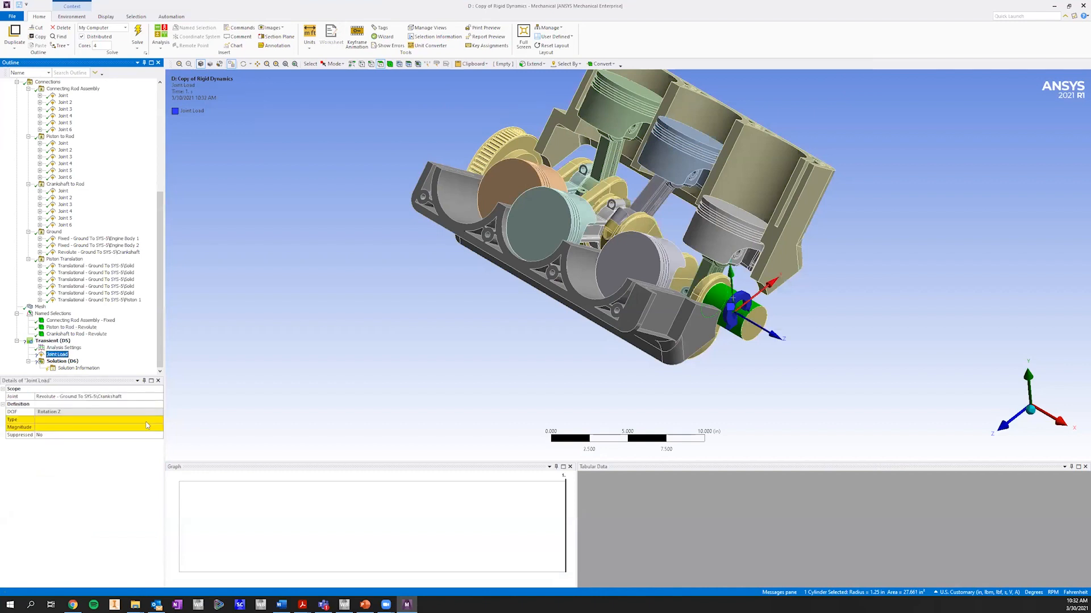
click(159, 420)
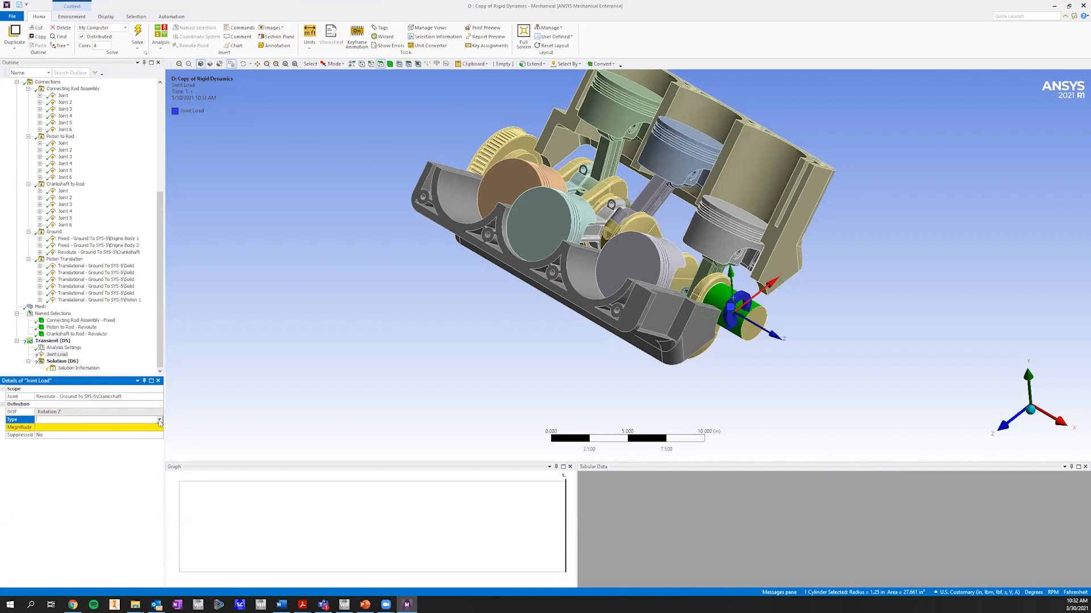
click(159, 421)
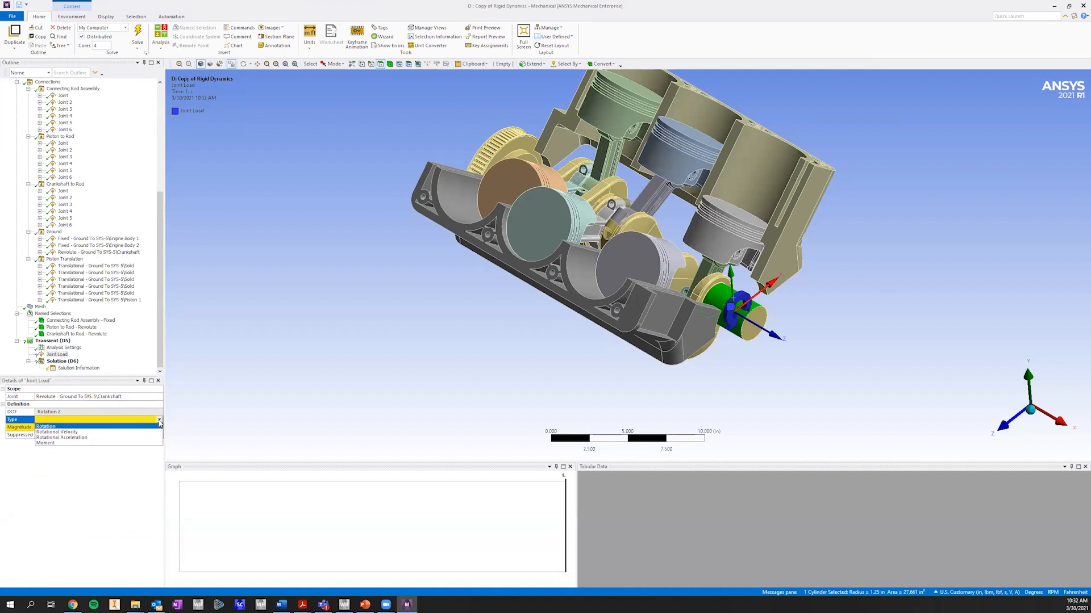
Step: Add a joint load from the first Piston Translation joint to the Transient analysis and examine its load type choices and direction
click(64, 102)
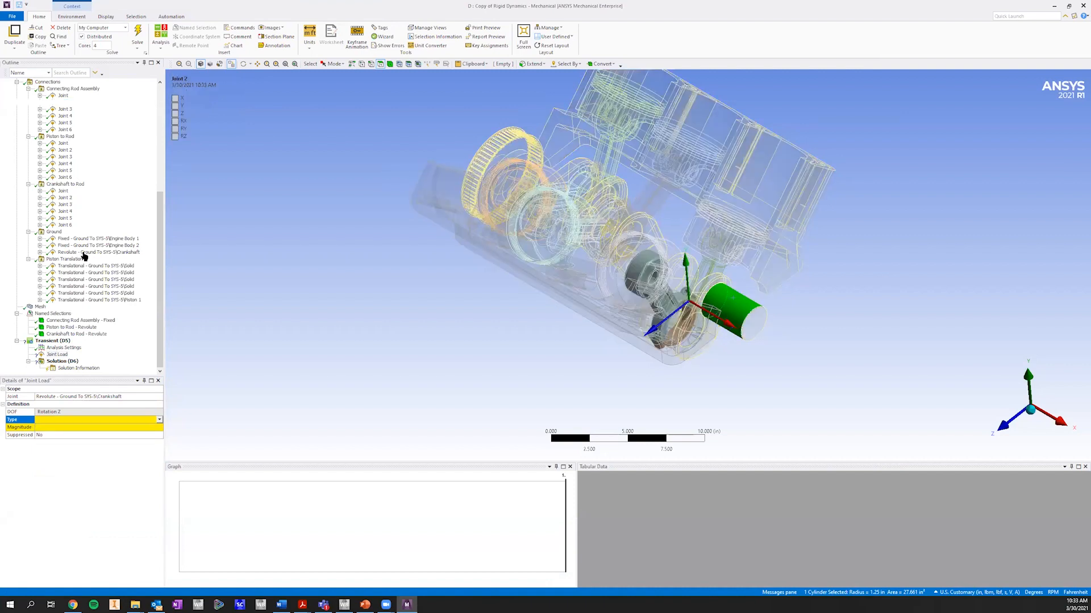
click(74, 252)
click(89, 279)
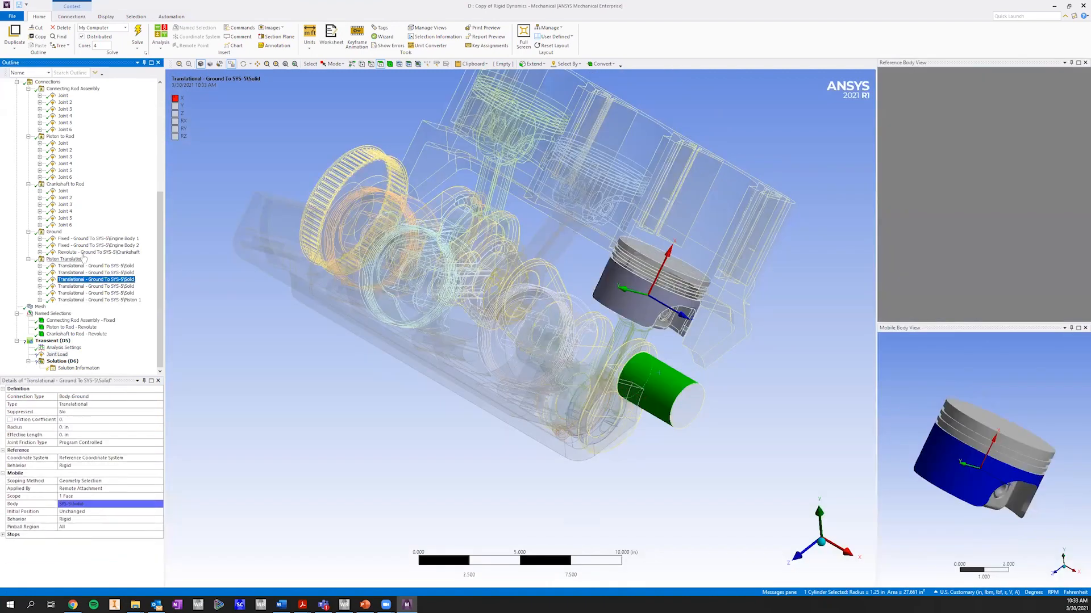
click(83, 267)
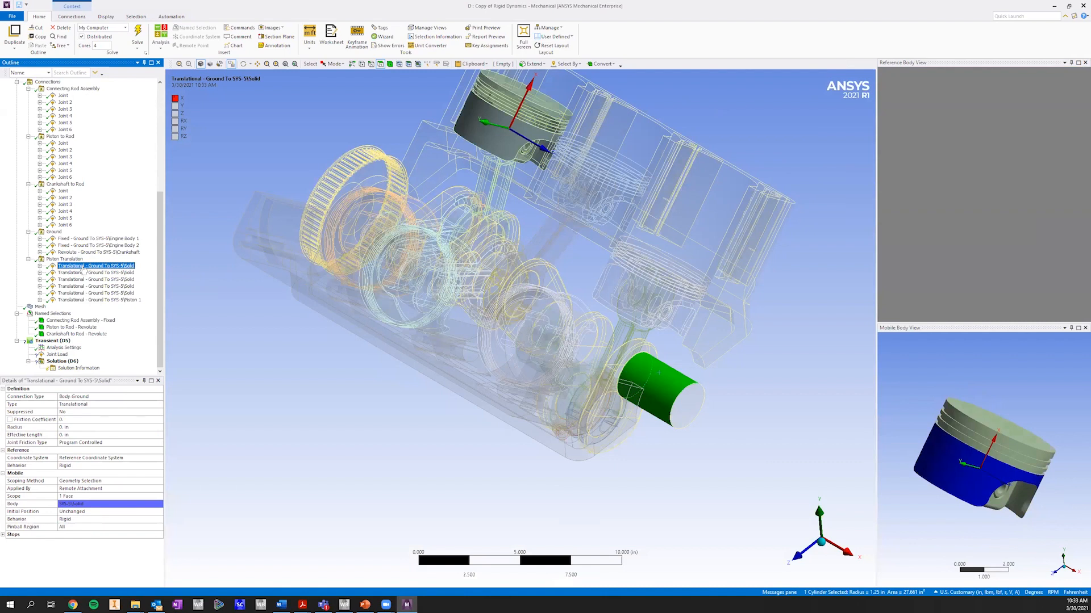
drag(82, 266, 64, 342)
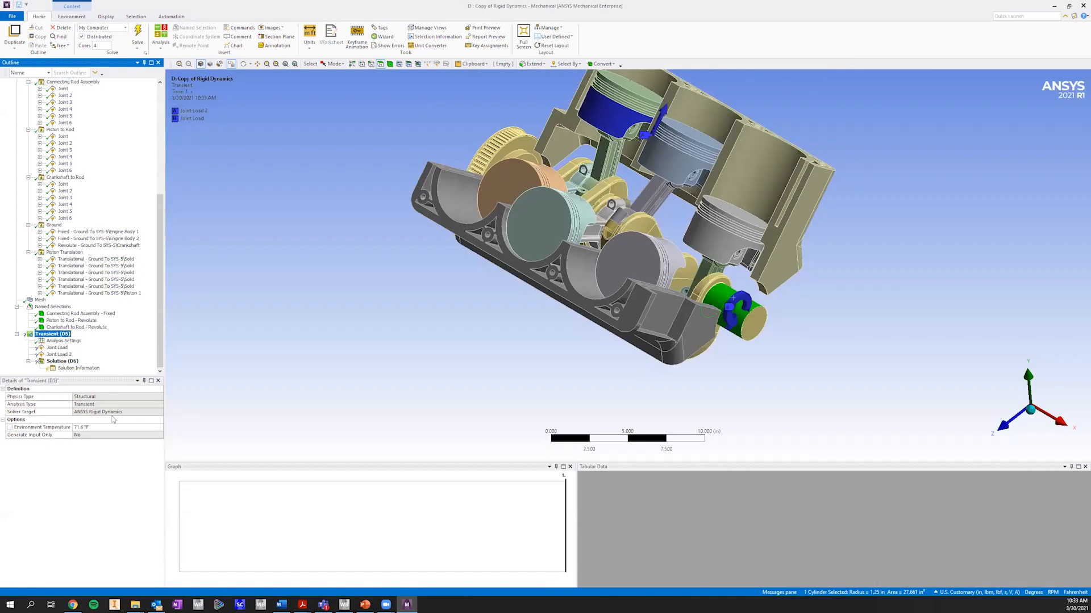
click(59, 354)
click(79, 421)
click(86, 421)
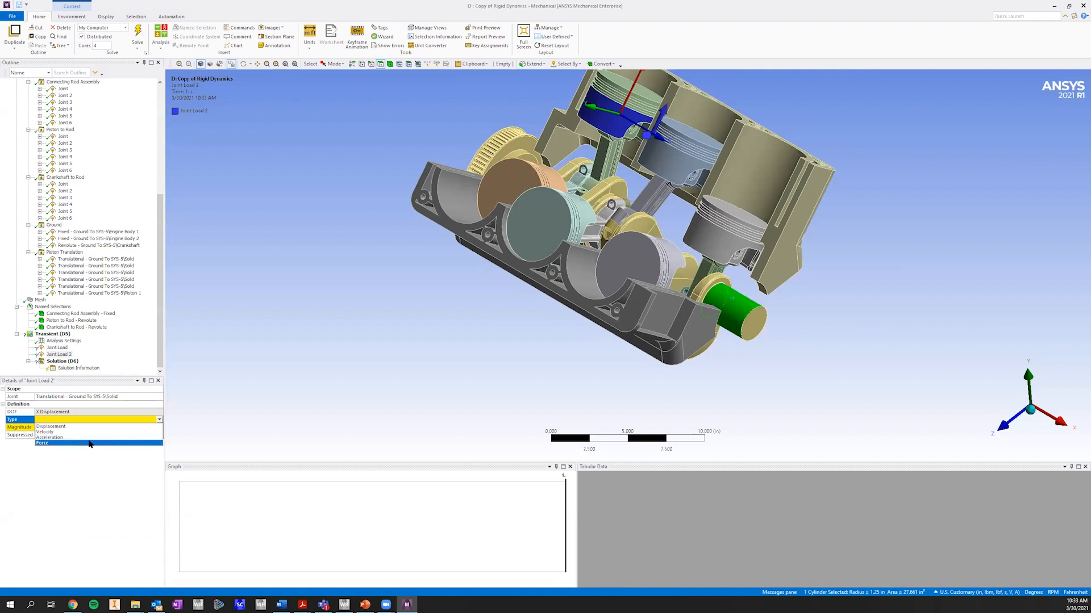
click(270, 376)
ctrl+middle_drag(683, 174, 677, 302)
scroll(599, 226, up, 1)
scroll(603, 228, up, 1)
scroll(602, 227, up, 1)
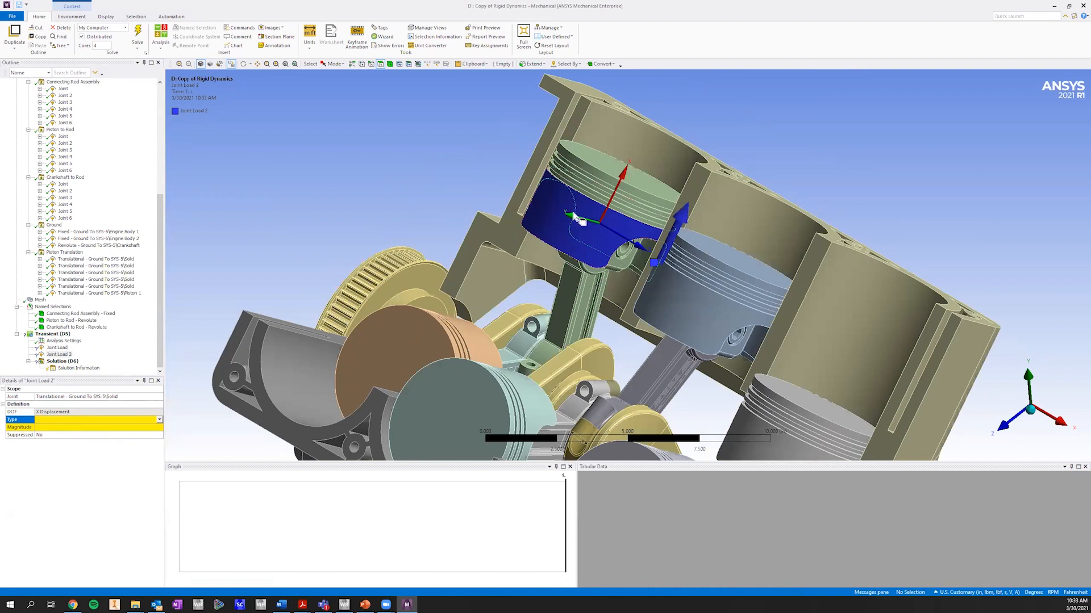
Step: Delete the piston's joint load, Joint Load 2, from the Transient analysis
click(56, 334)
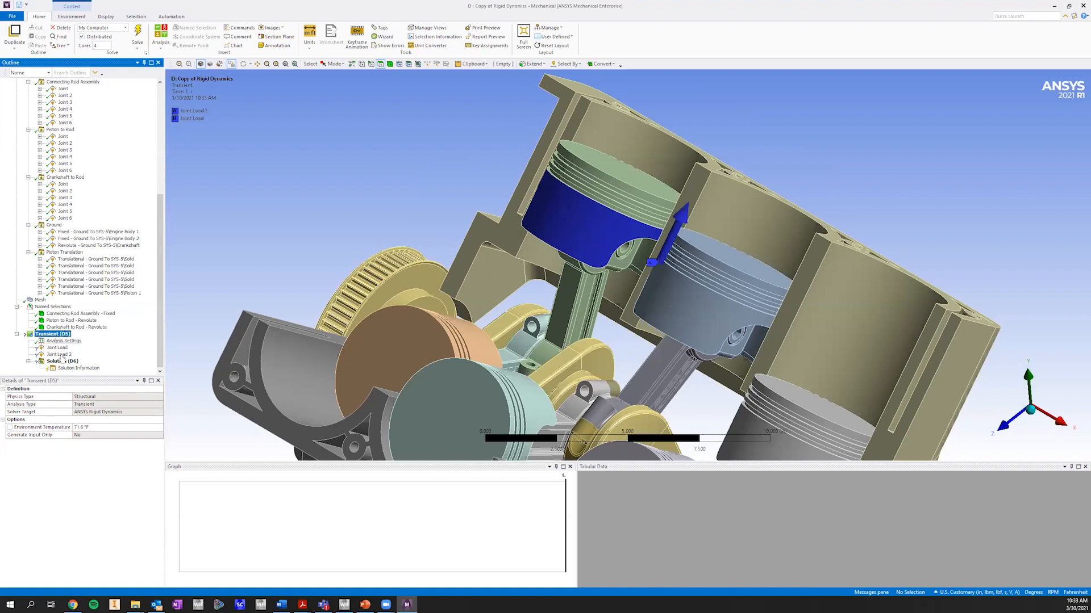
click(59, 355)
right_click(61, 355)
click(83, 422)
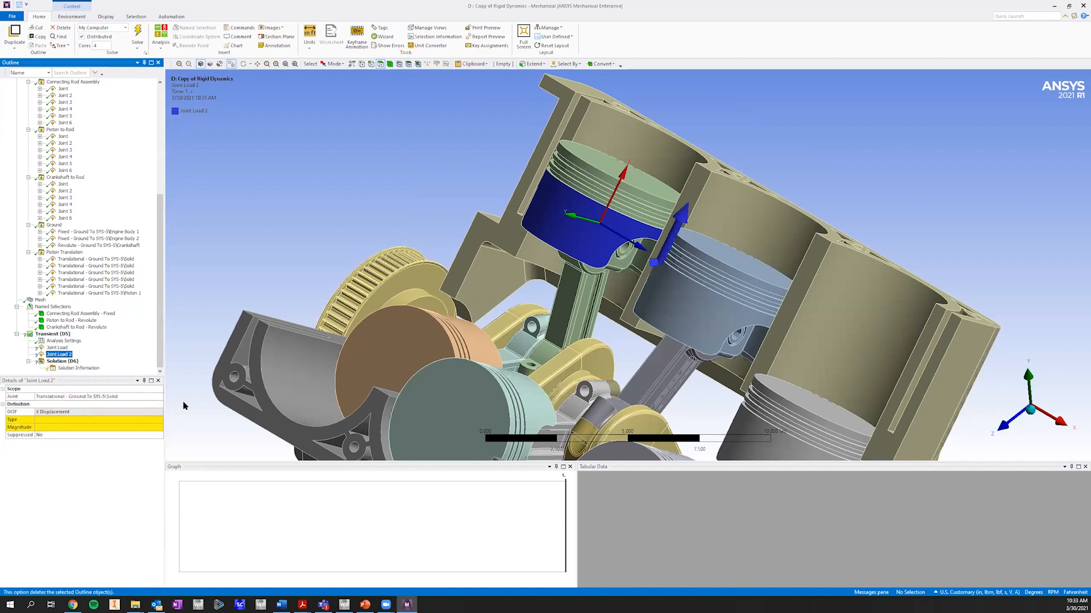
click(546, 334)
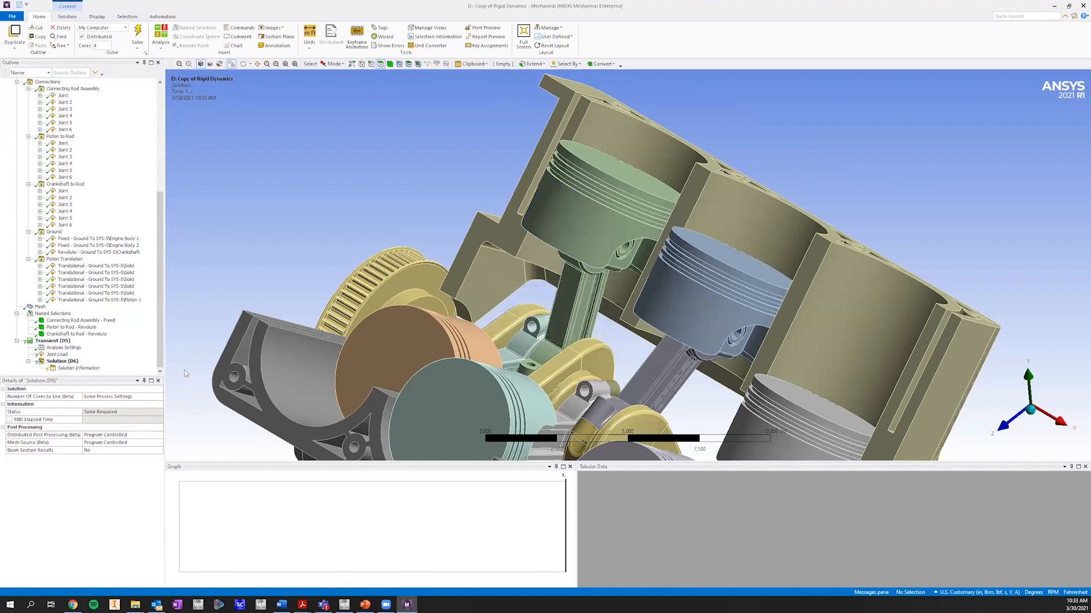
Step: Examine the first piston's ground translational joint and its axes relative to the piston and its cylinder bore
click(58, 354)
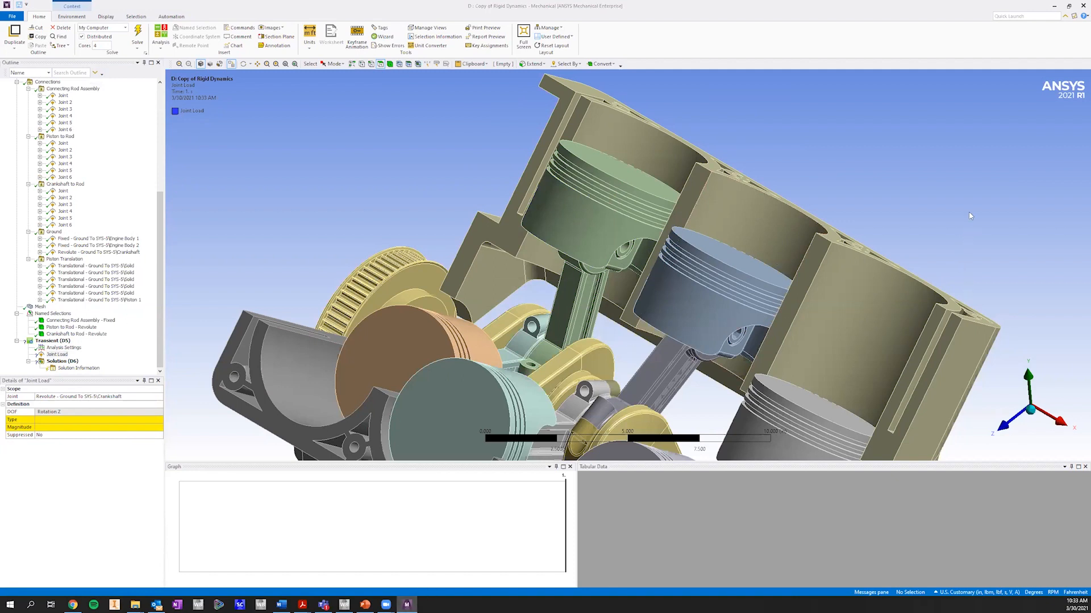
middle_drag(688, 207, 515, 158)
click(76, 266)
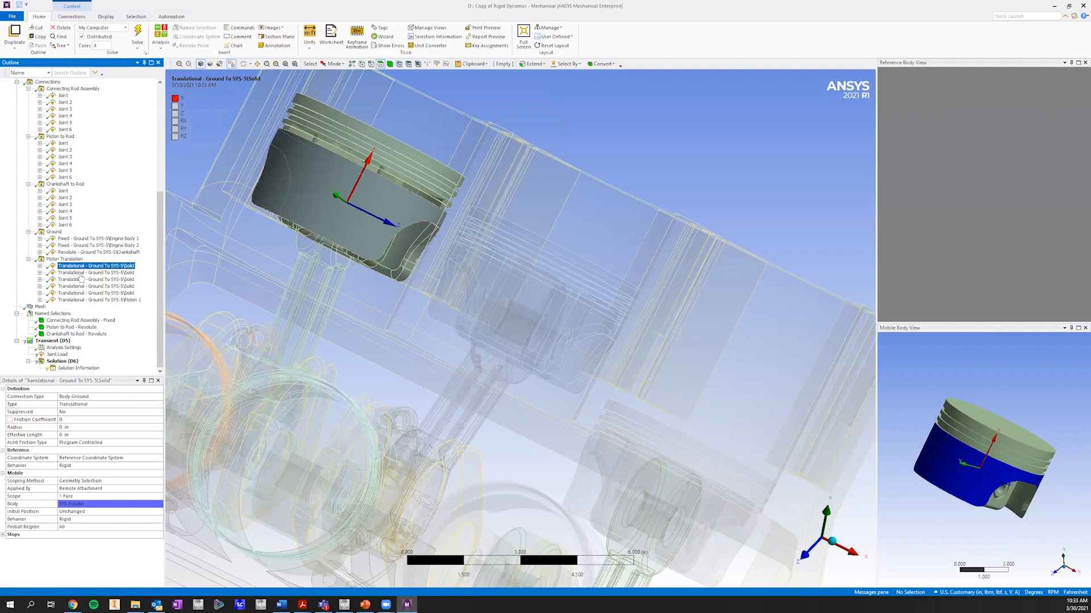
click(71, 259)
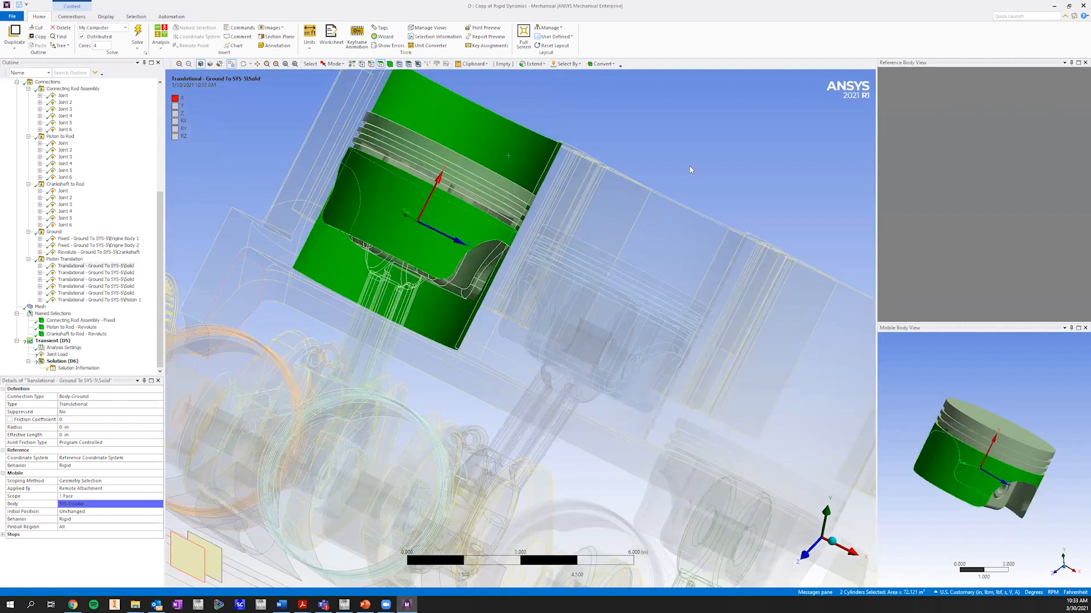
click(130, 267)
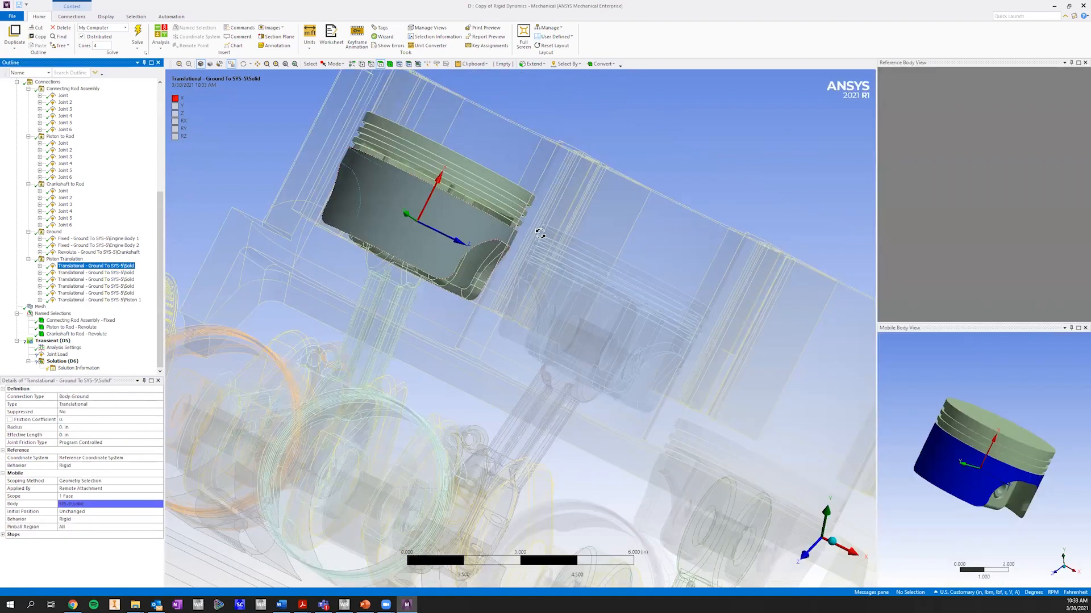
scroll(519, 231, down, 3)
middle_drag(644, 272, 533, 241)
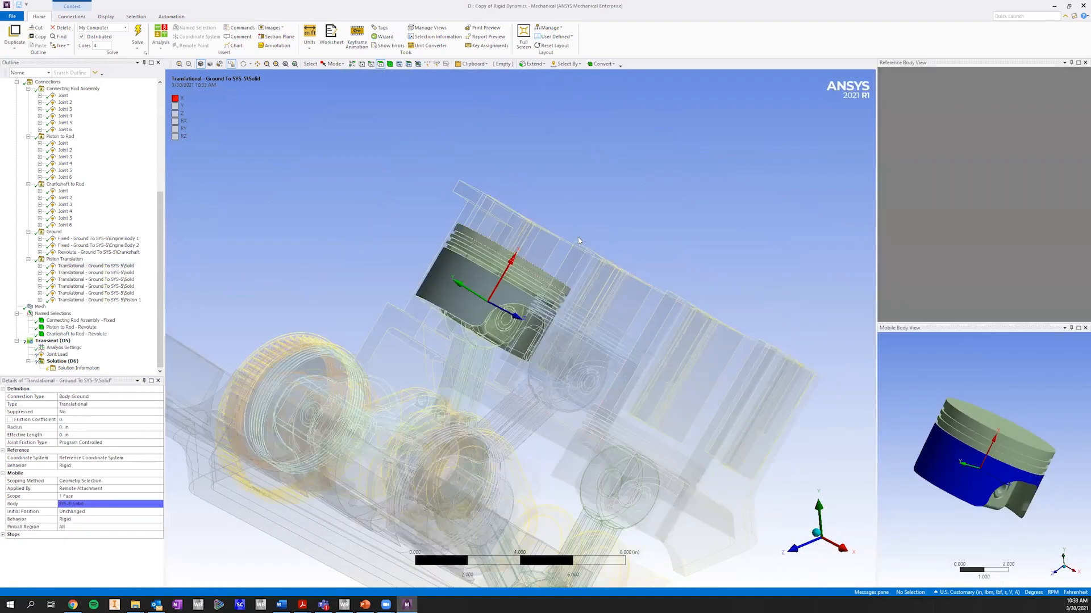
scroll(568, 250, up, 3)
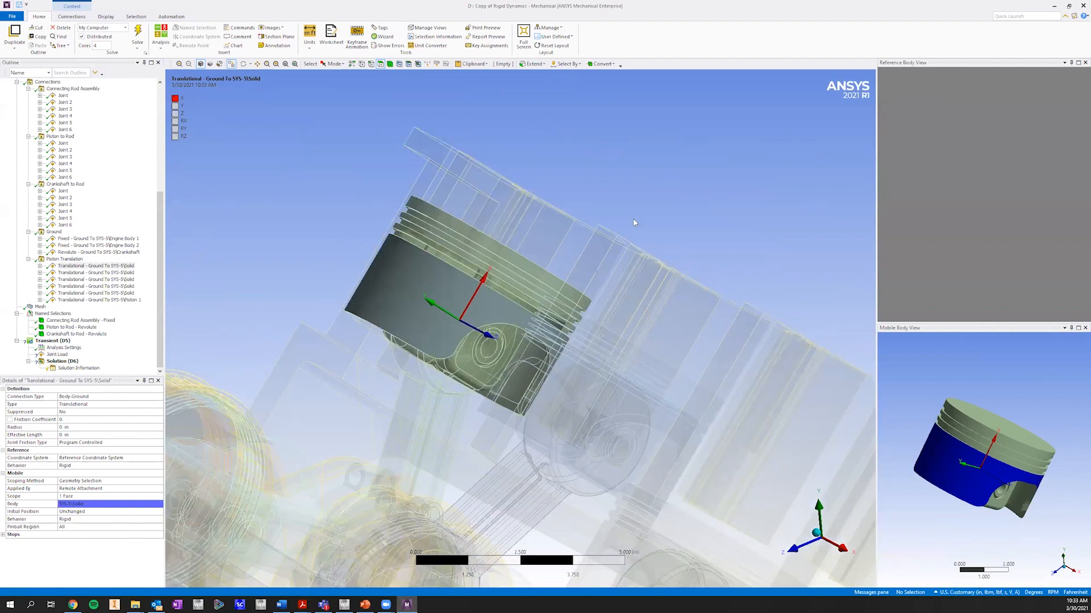
Step: Add a body-to-body translational joint to the Piston Translation group, with the first piston's cylindrical skirt face as the reference scope
click(75, 260)
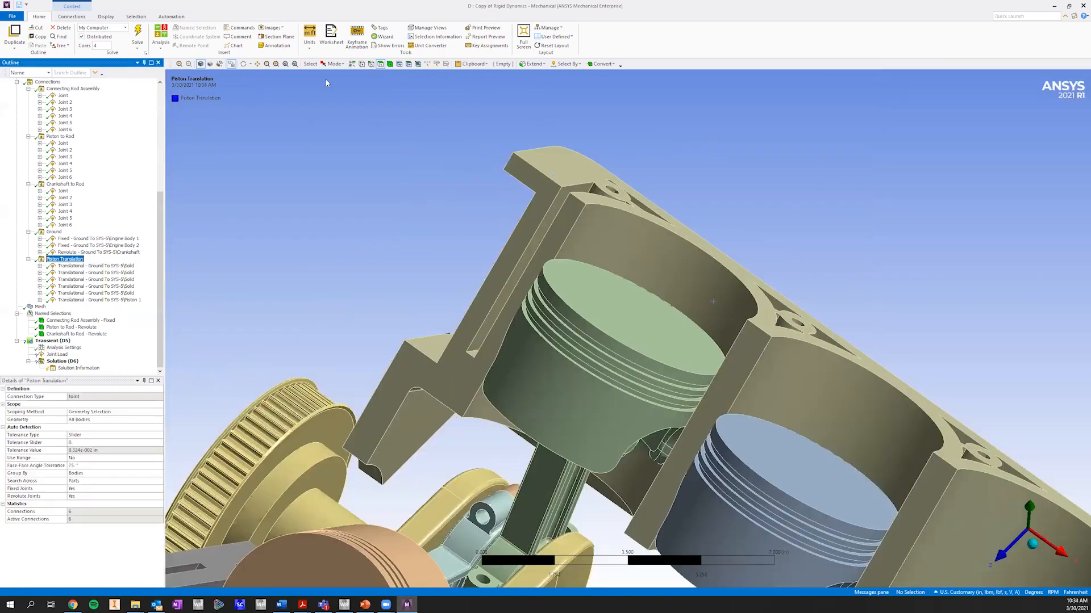
click(72, 16)
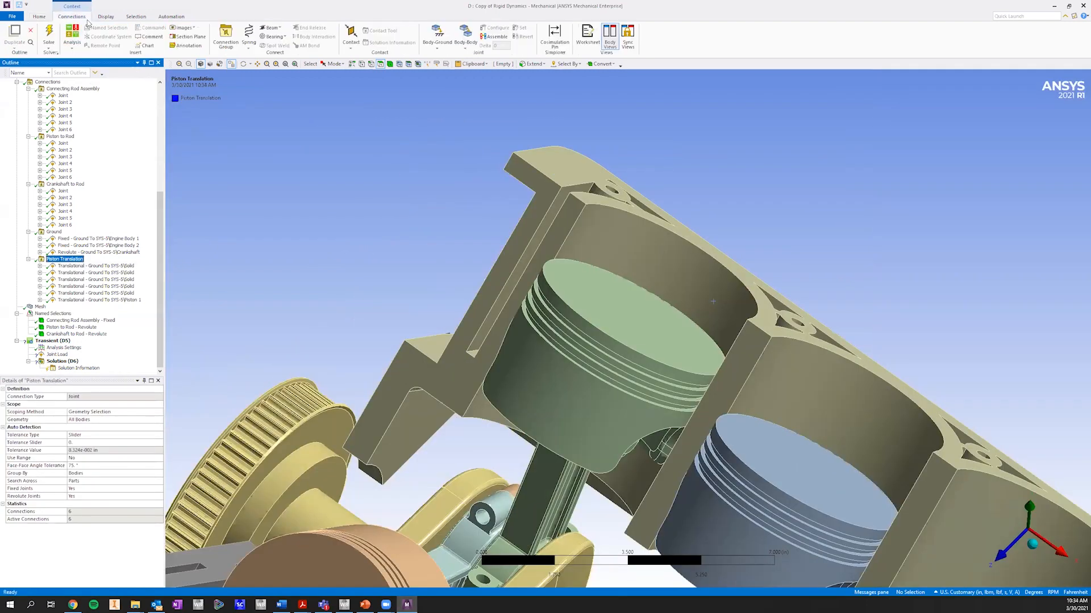
click(465, 47)
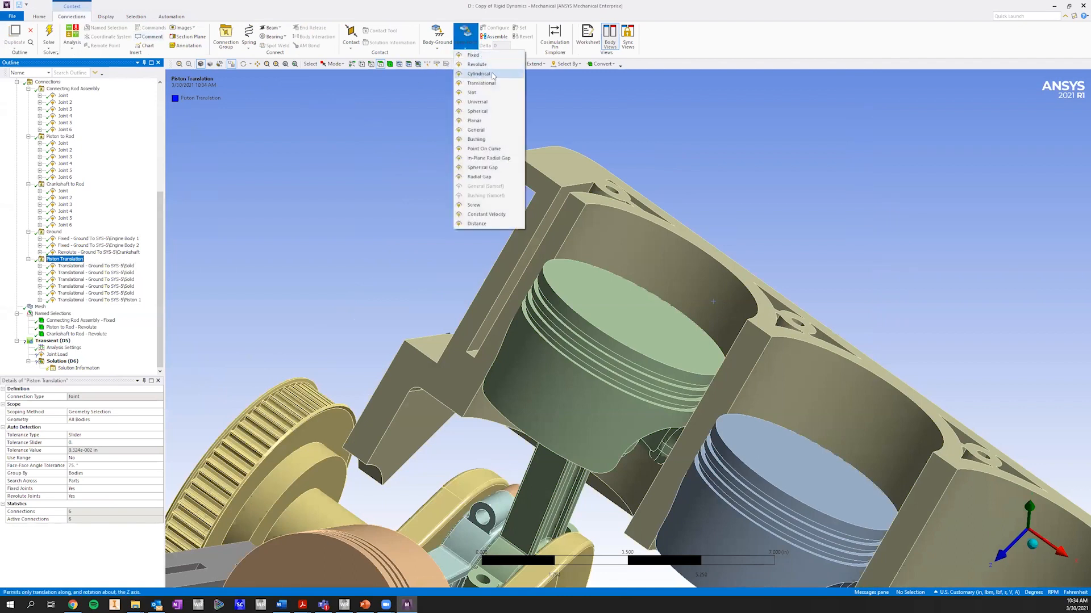
click(480, 83)
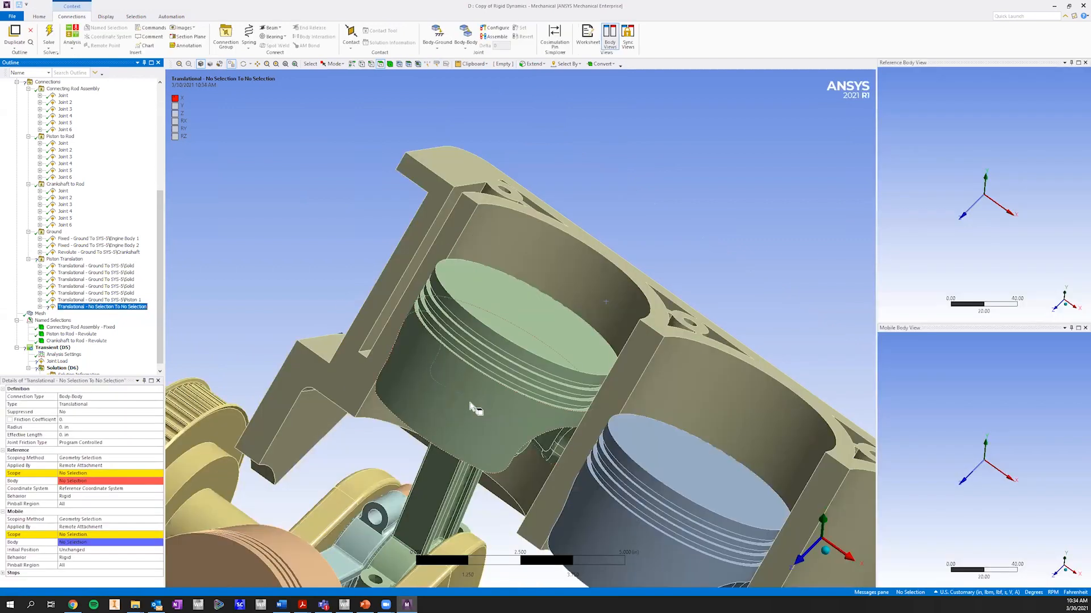
click(470, 403)
click(77, 473)
click(72, 474)
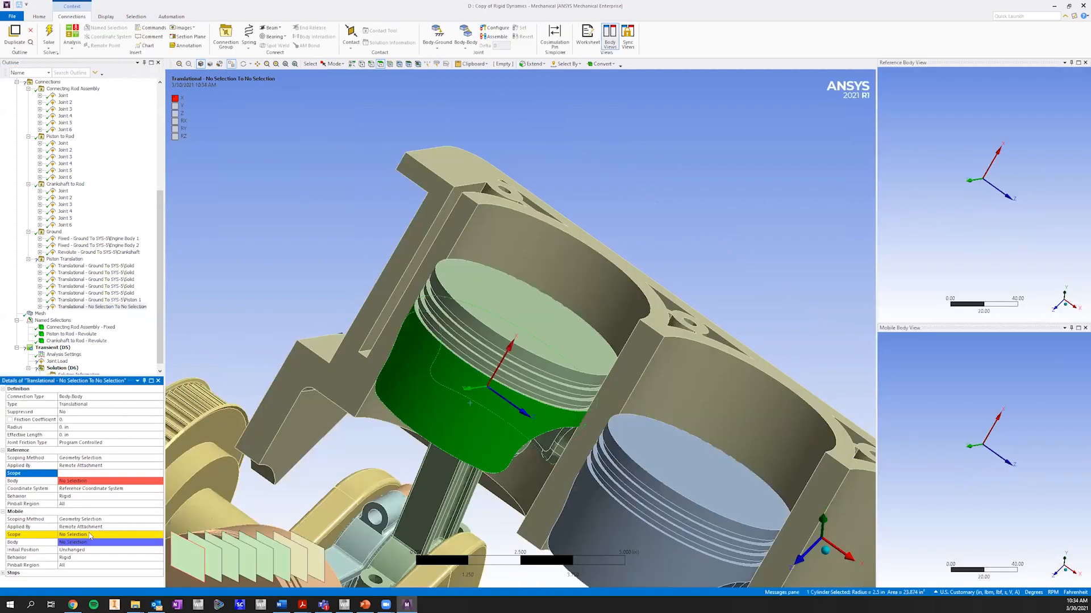
Step: Set the new translational joint's mobile scope to the engine body's cylinder bore face around the first piston
click(87, 535)
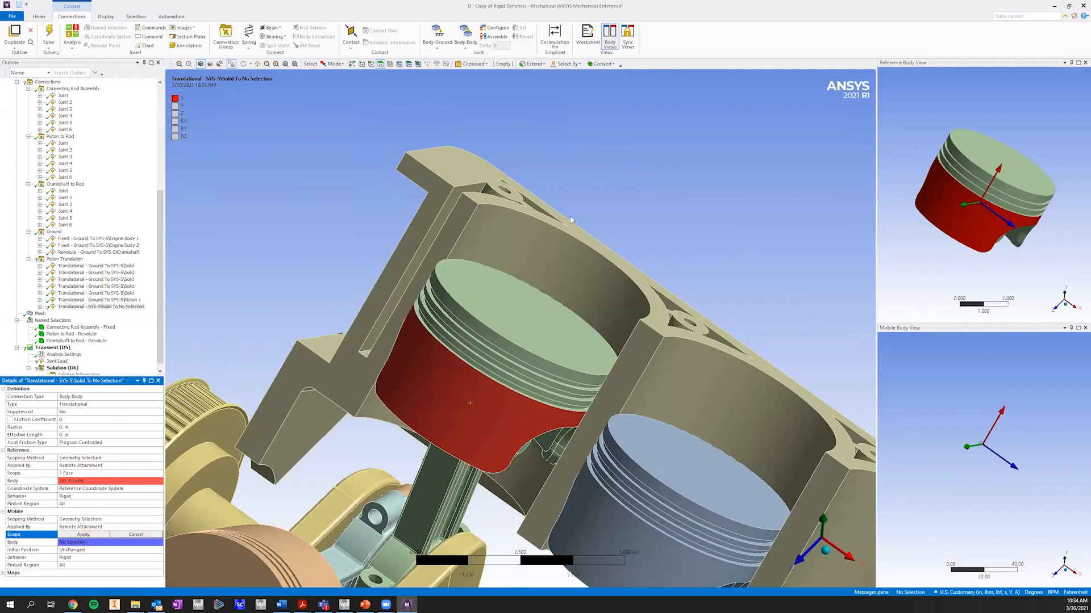
click(552, 260)
click(101, 535)
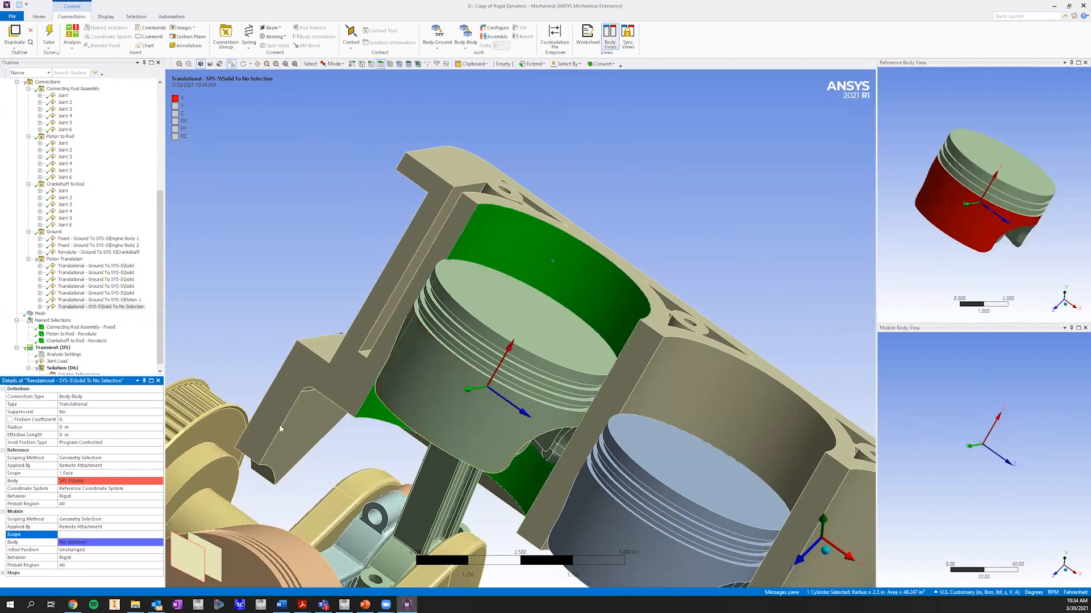
ctrl+middle_drag(430, 280, 389, 199)
middle_drag(519, 253, 492, 318)
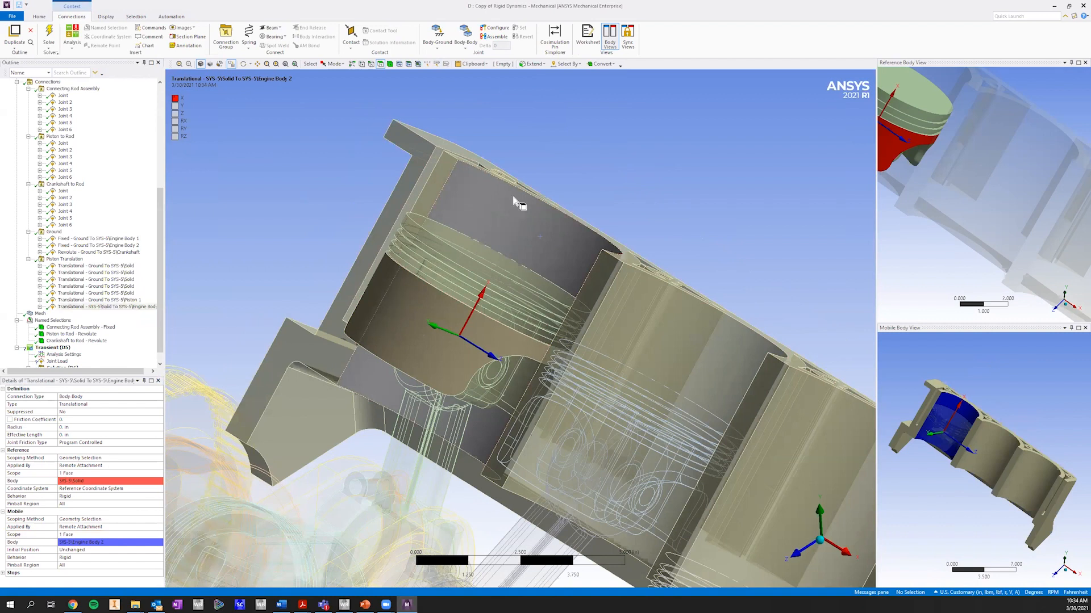
Step: Delete the body-to-body translational joint between the piston and the engine body
right_click(129, 308)
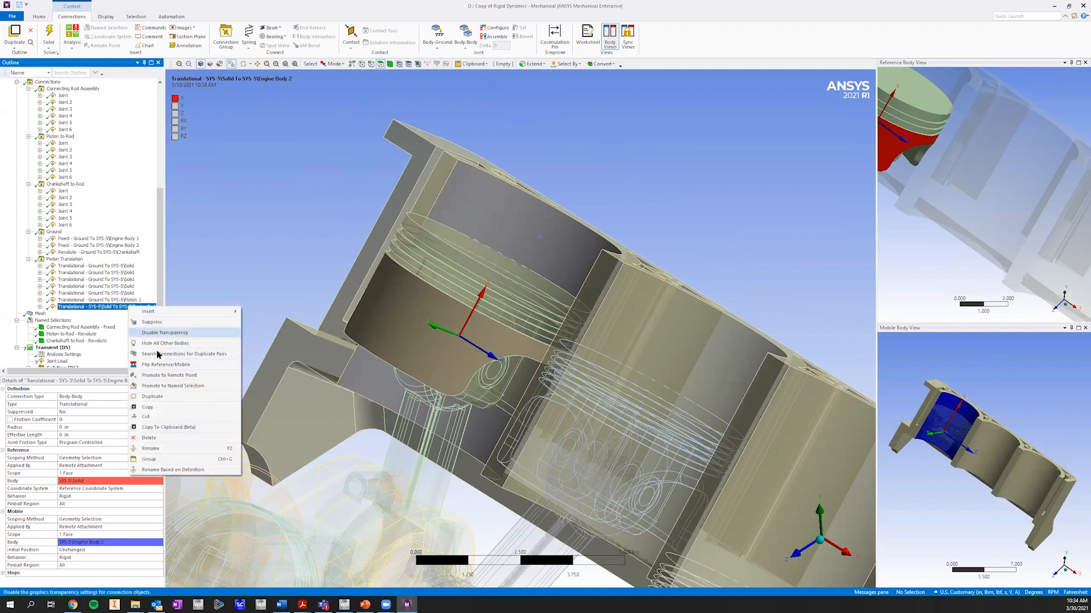
click(199, 438)
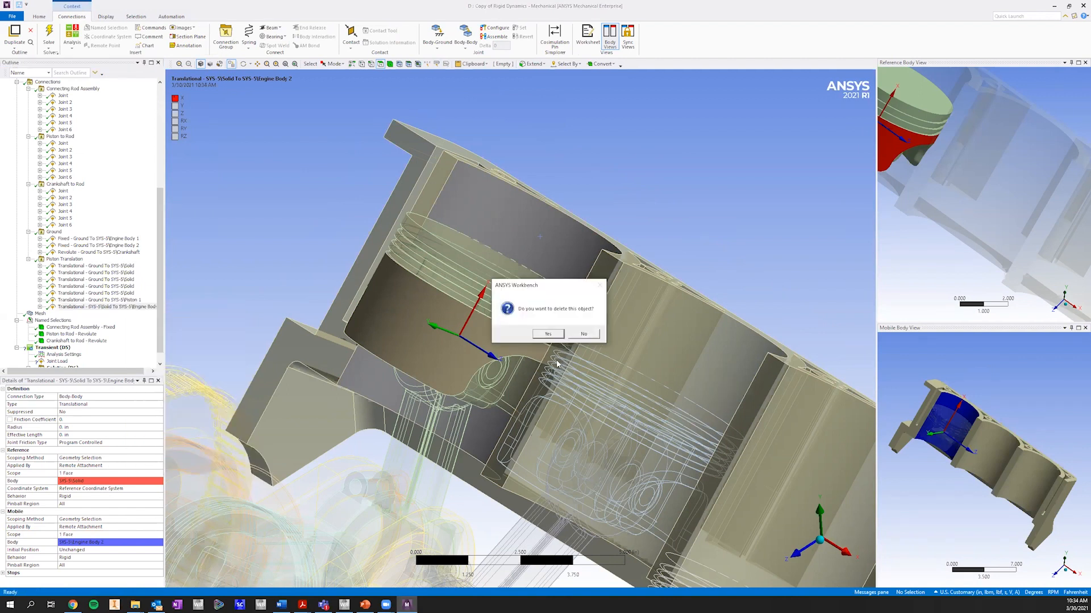
click(559, 337)
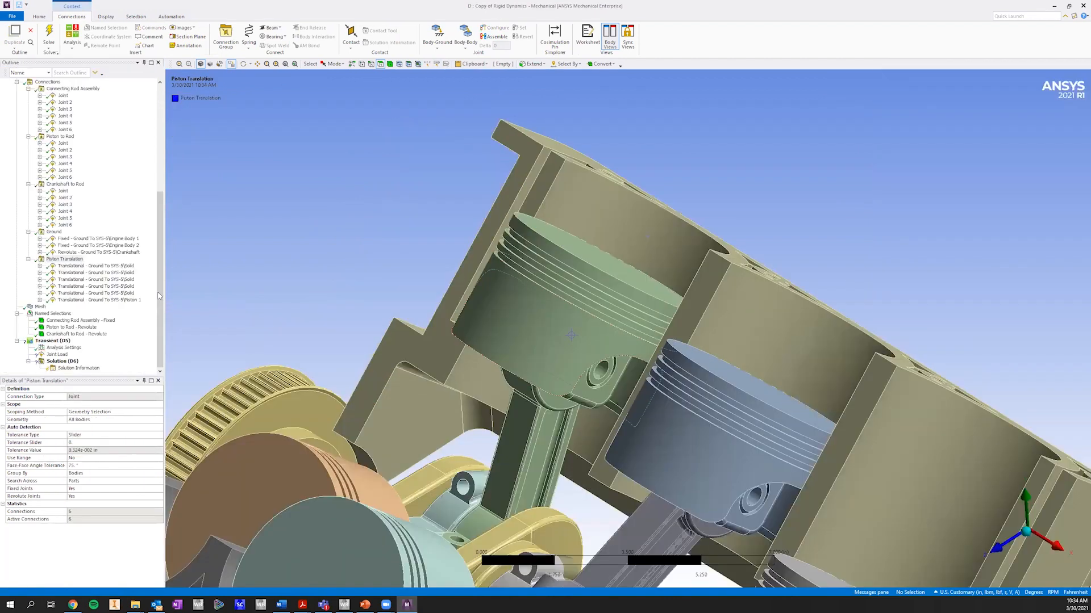
Step: Review the ground translational joints in the Piston Translation group, ending with the Piston 1 joint
click(116, 266)
click(116, 279)
click(116, 293)
click(128, 300)
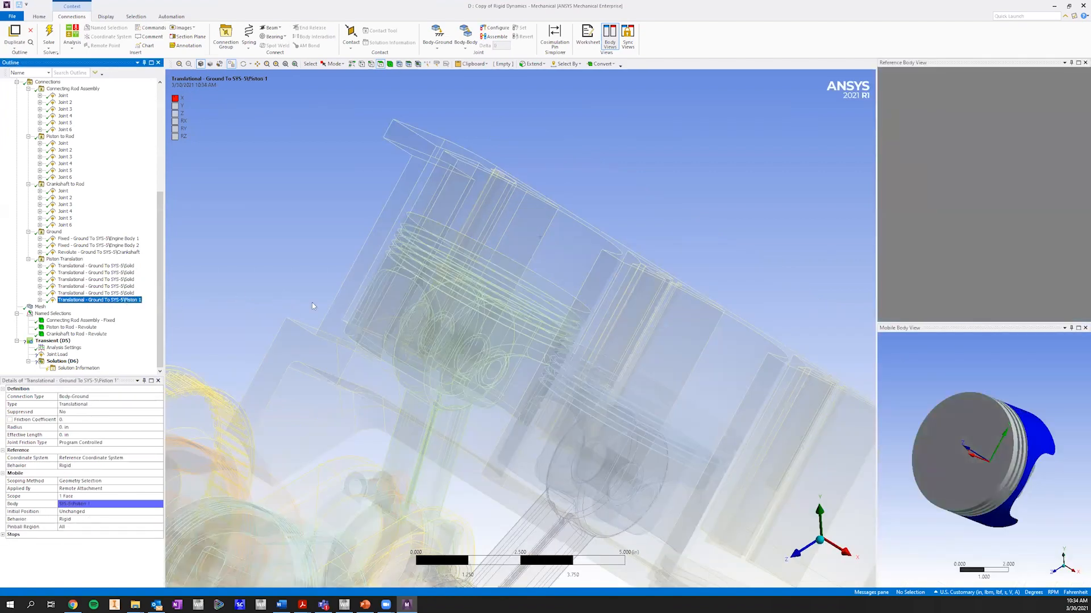
scroll(393, 342, up, 3)
scroll(393, 343, down, 2)
scroll(382, 255, down, 5)
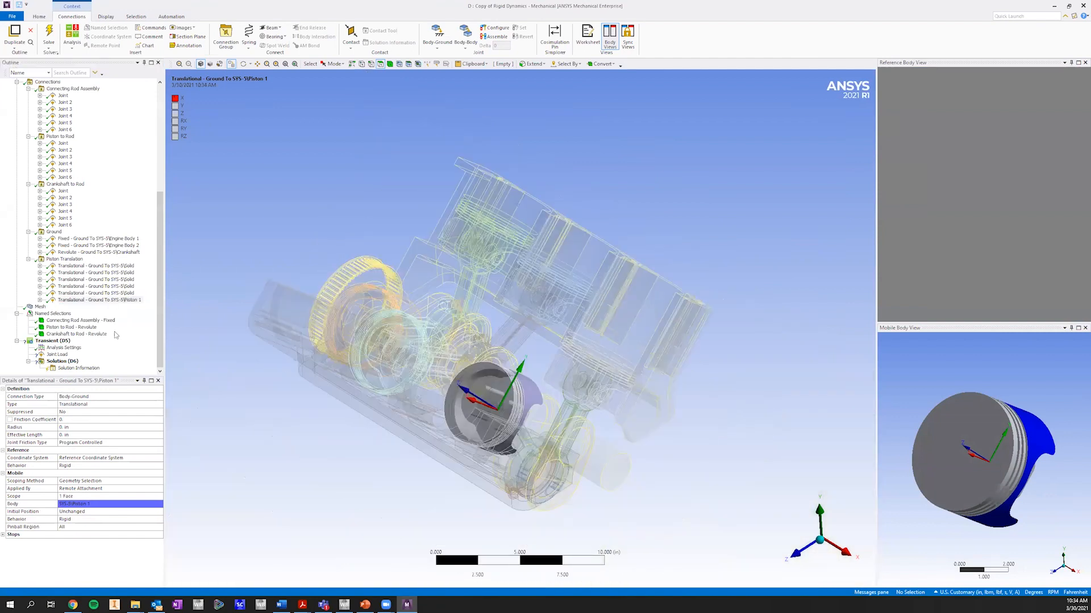
Step: Set the crankshaft joint load's type to Rotational Velocity
click(63, 354)
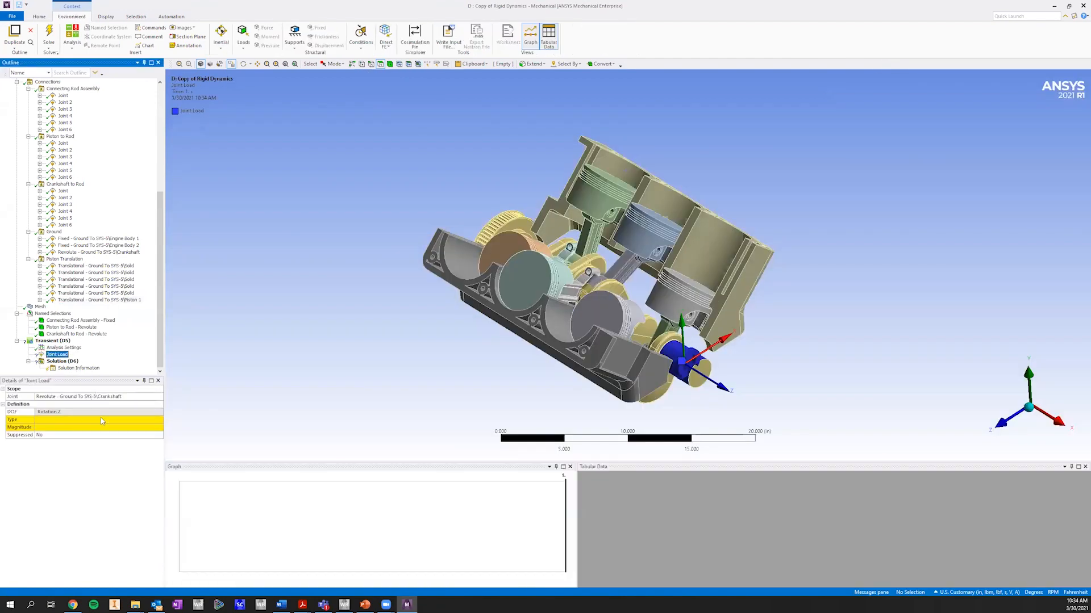
click(101, 418)
click(159, 420)
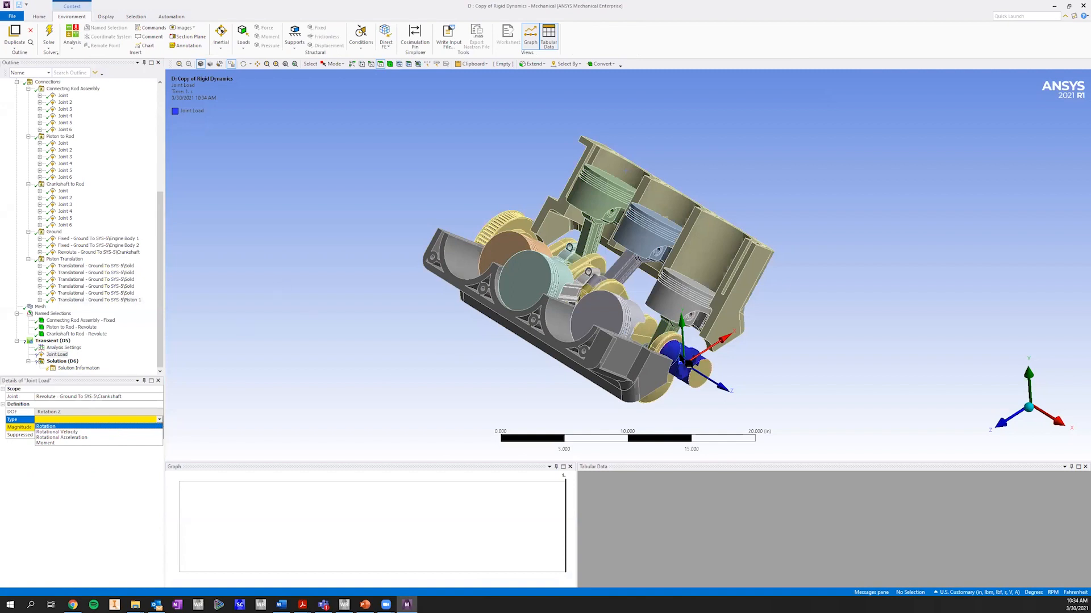
click(57, 432)
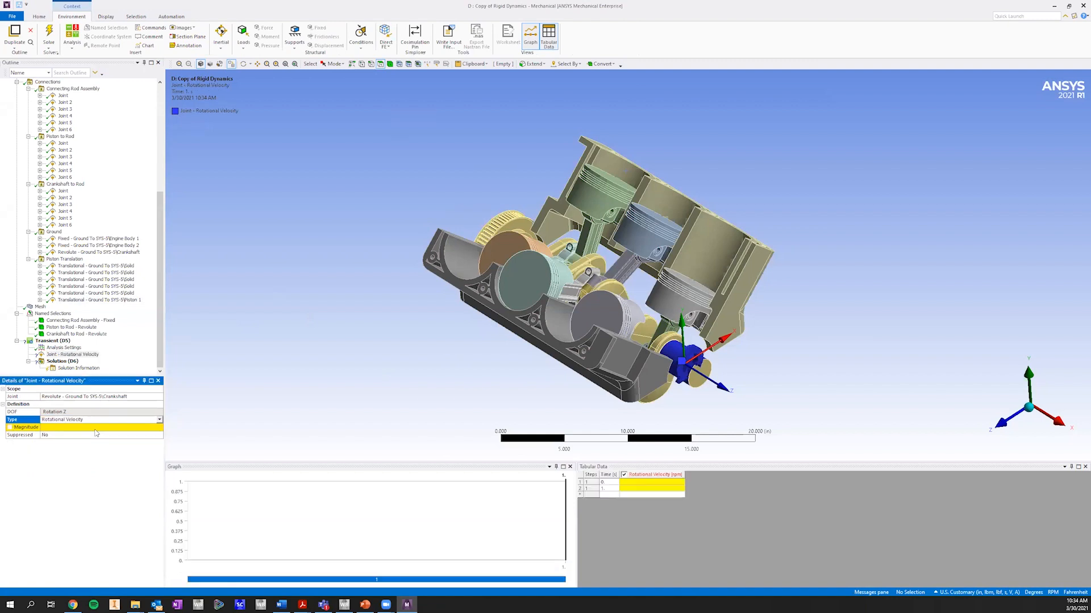
Step: Enter a constant rotational velocity of 1000 rpm for the joint load at 0 s and 1 s
click(662, 482)
text(1000)
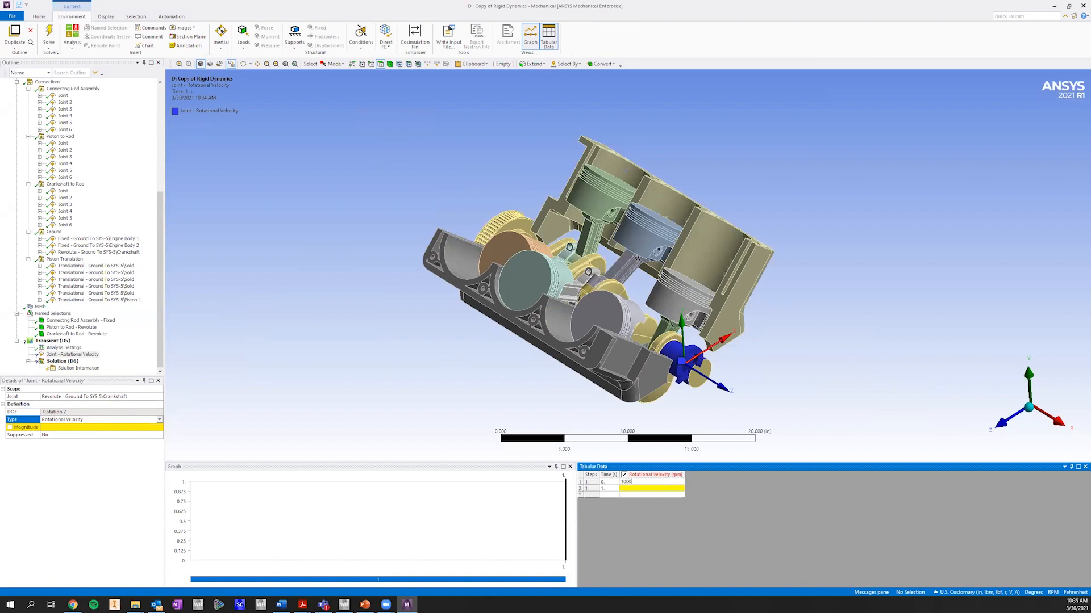
click(676, 489)
text(10)
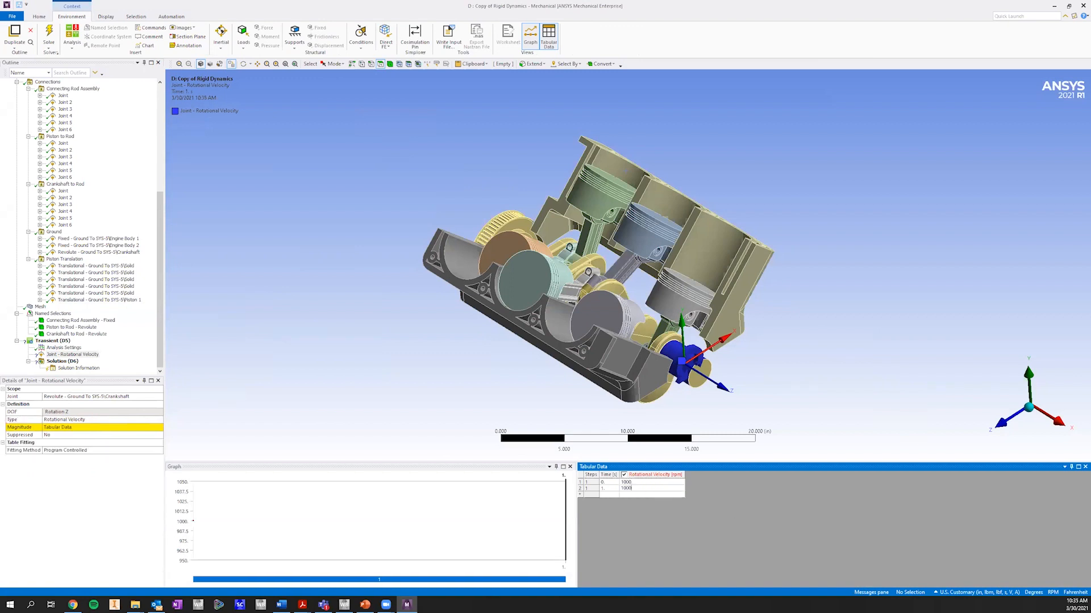
text(00)
key(Return)
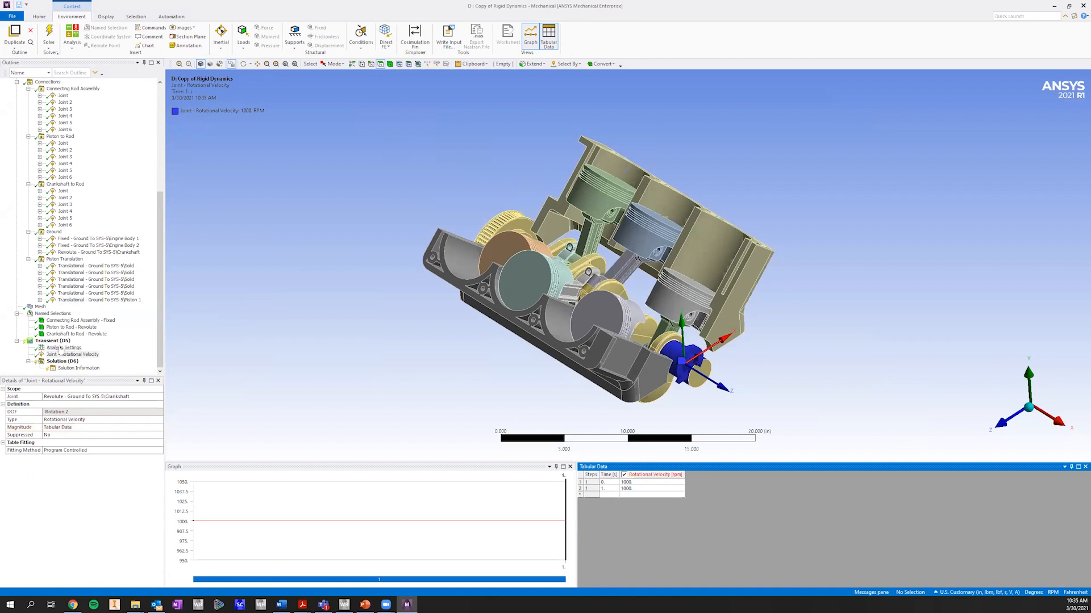
Step: In the analysis settings, set the step end time to 0.12 s and turn auto time stepping off
click(60, 348)
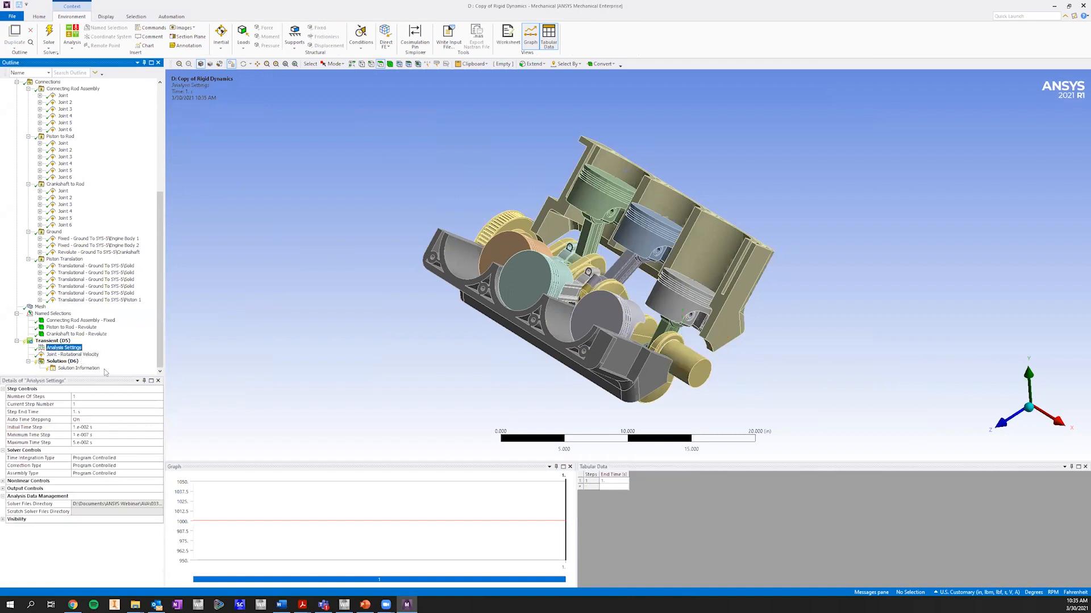
click(109, 420)
click(113, 413)
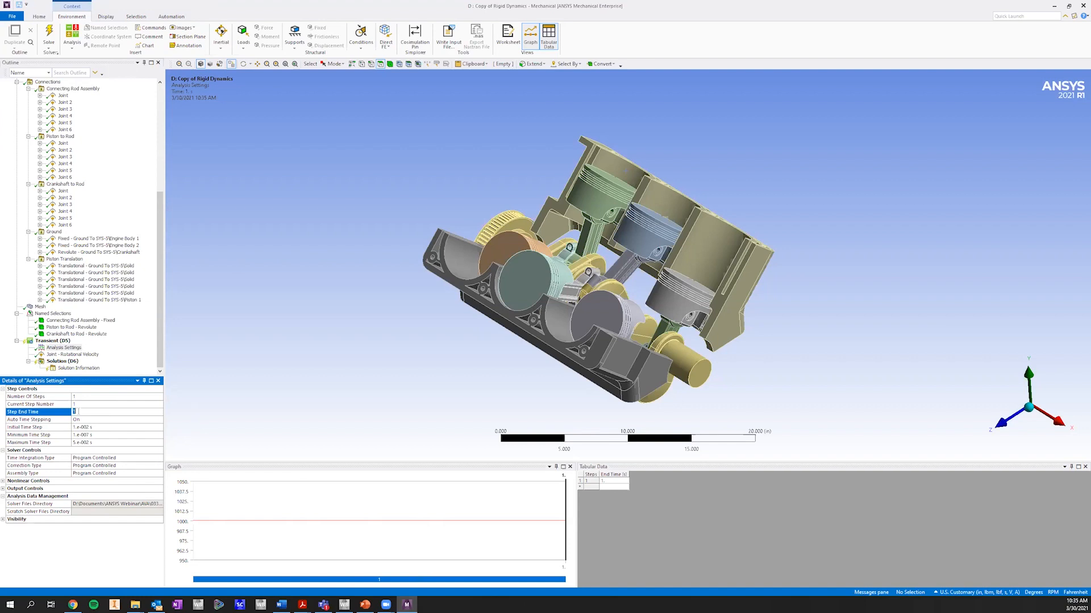
key(BackSpace)
text(0.12)
click(159, 421)
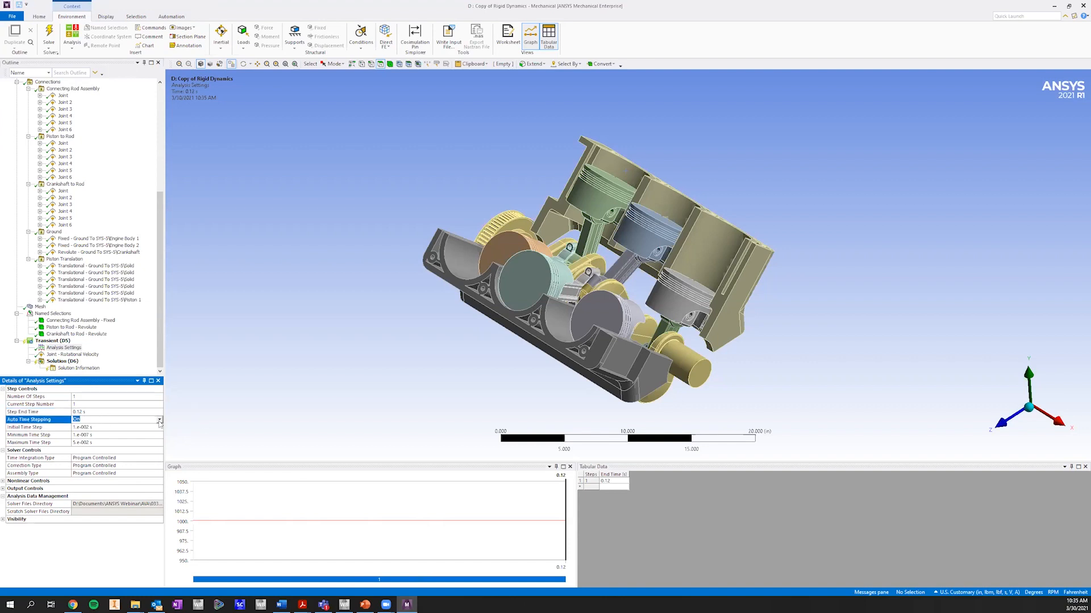
click(160, 421)
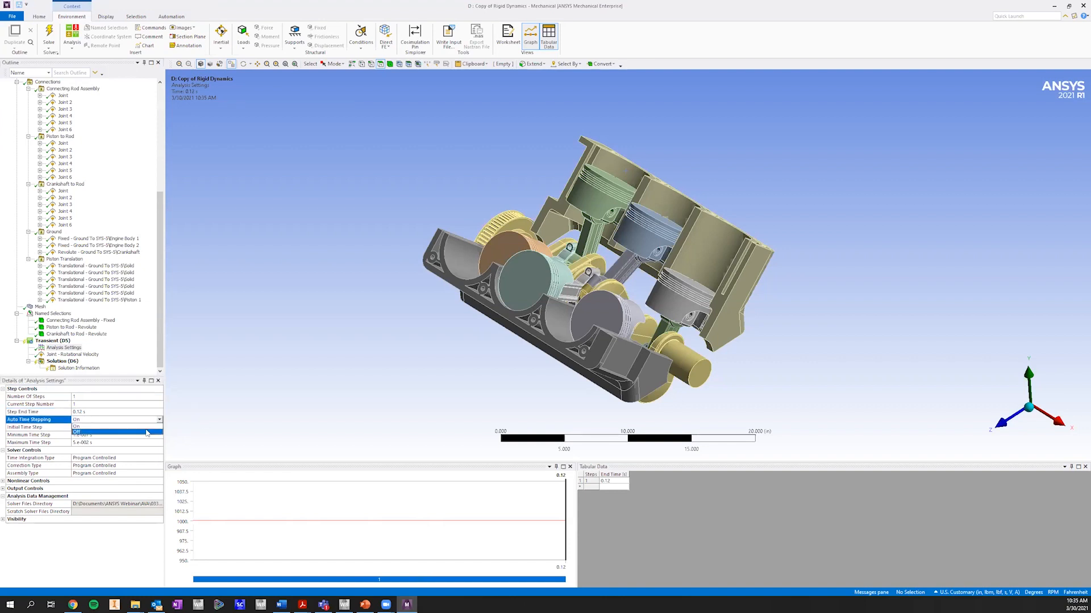
click(77, 432)
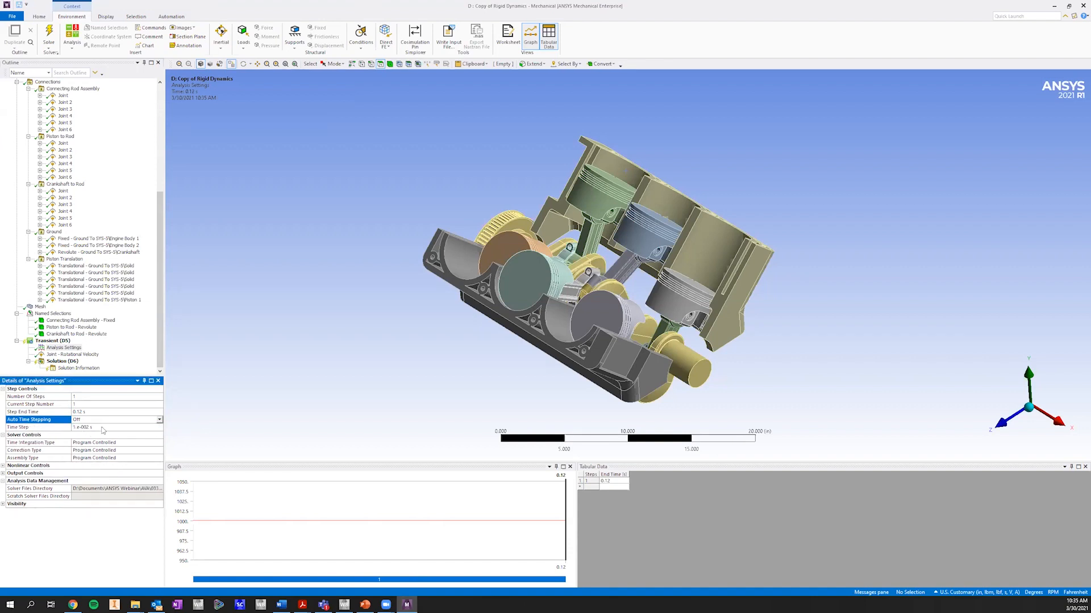
Step: Set the transient analysis time step to 0.001 s
click(103, 427)
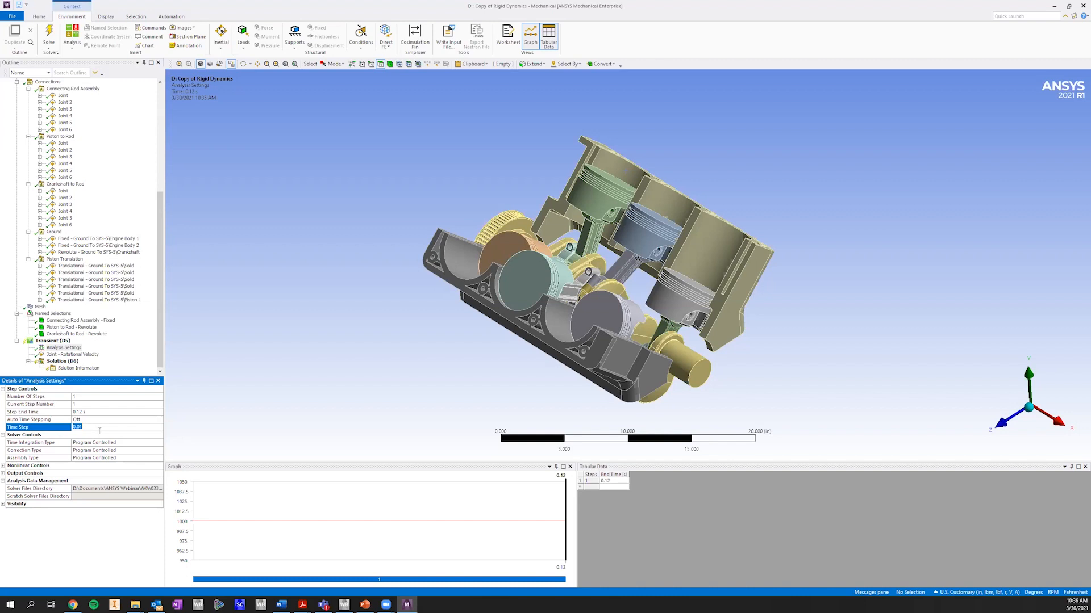
click(34, 429)
click(100, 429)
click(84, 427)
drag(82, 427, 72, 427)
click(86, 426)
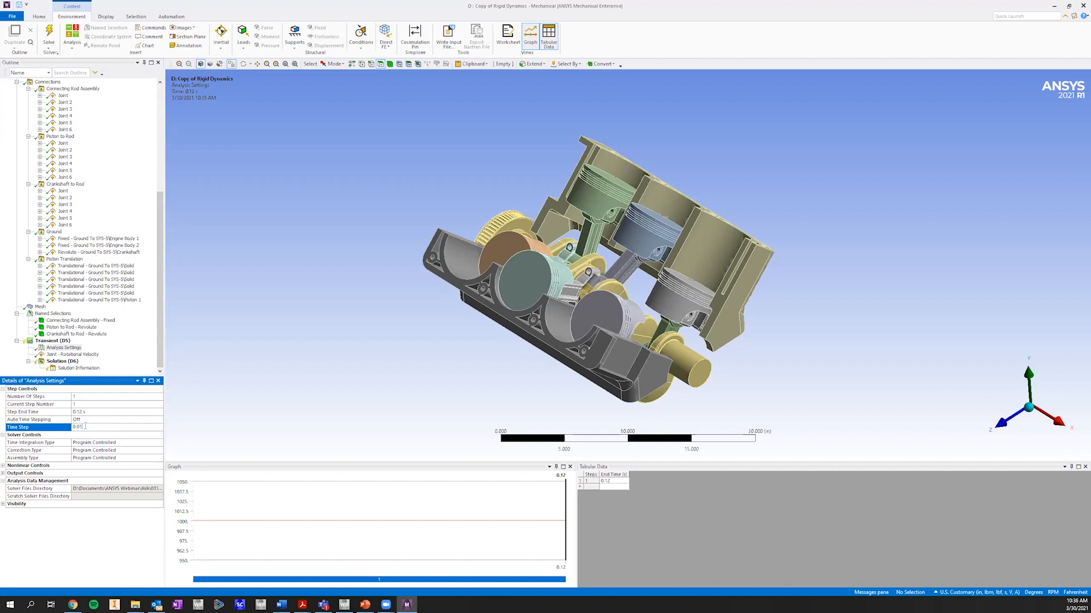
click(85, 412)
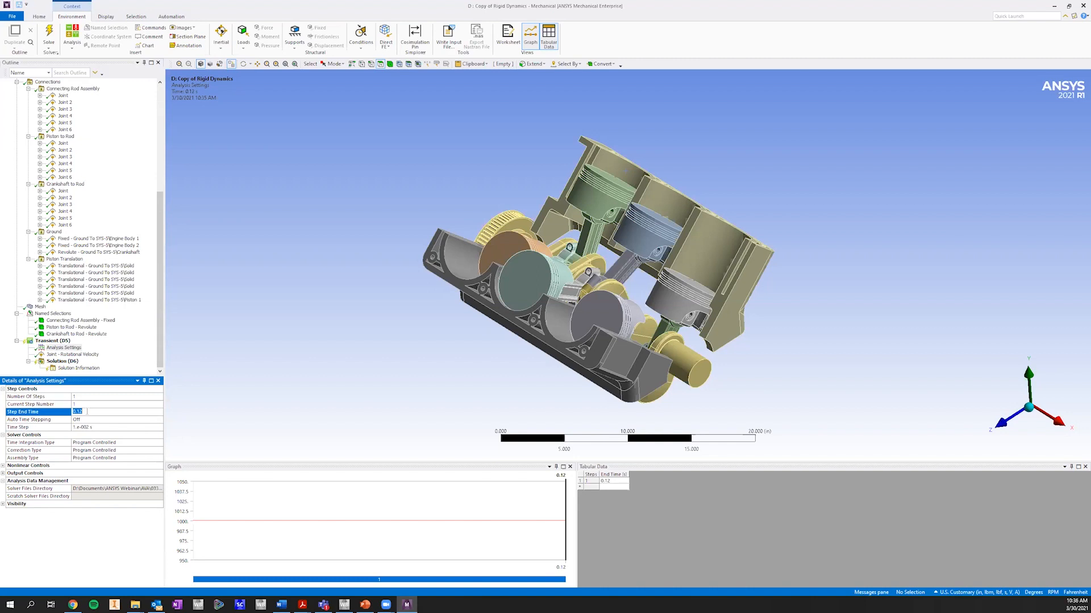
click(101, 426)
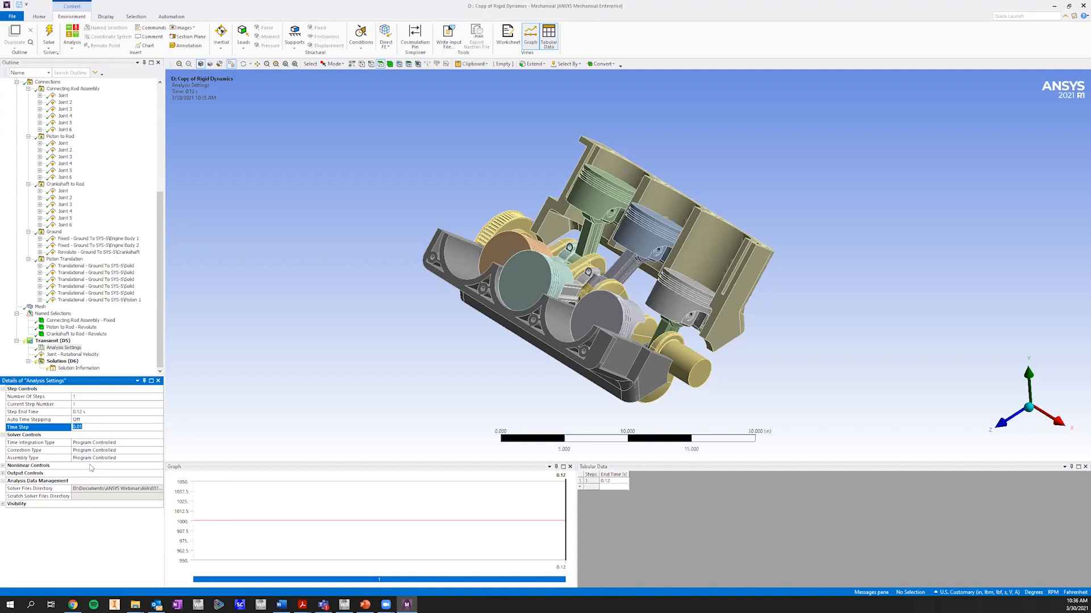
click(81, 427)
text(0)
key(Return)
click(92, 428)
click(87, 412)
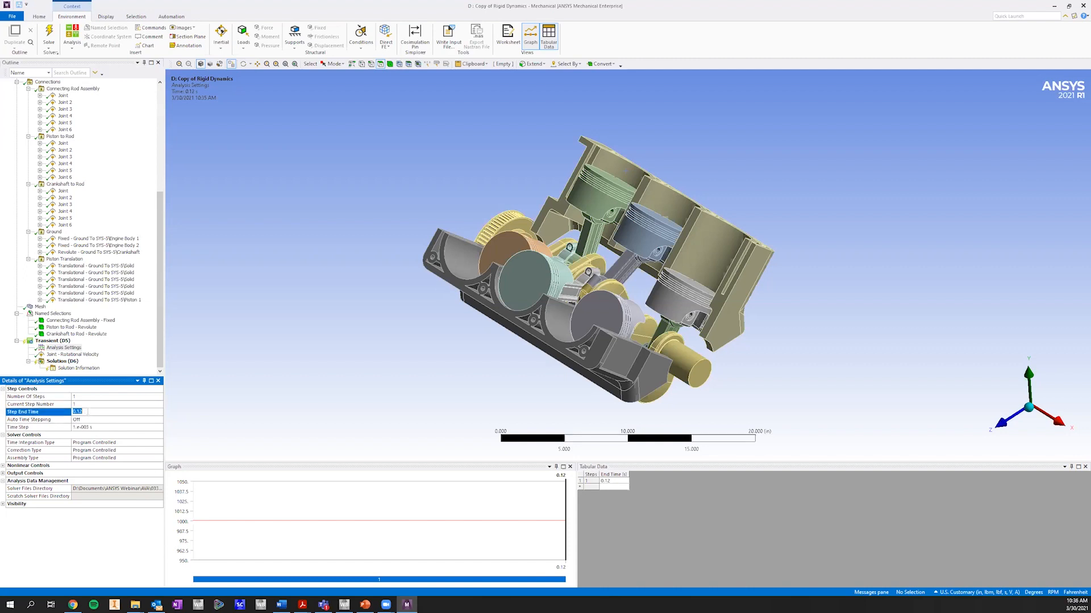
click(88, 427)
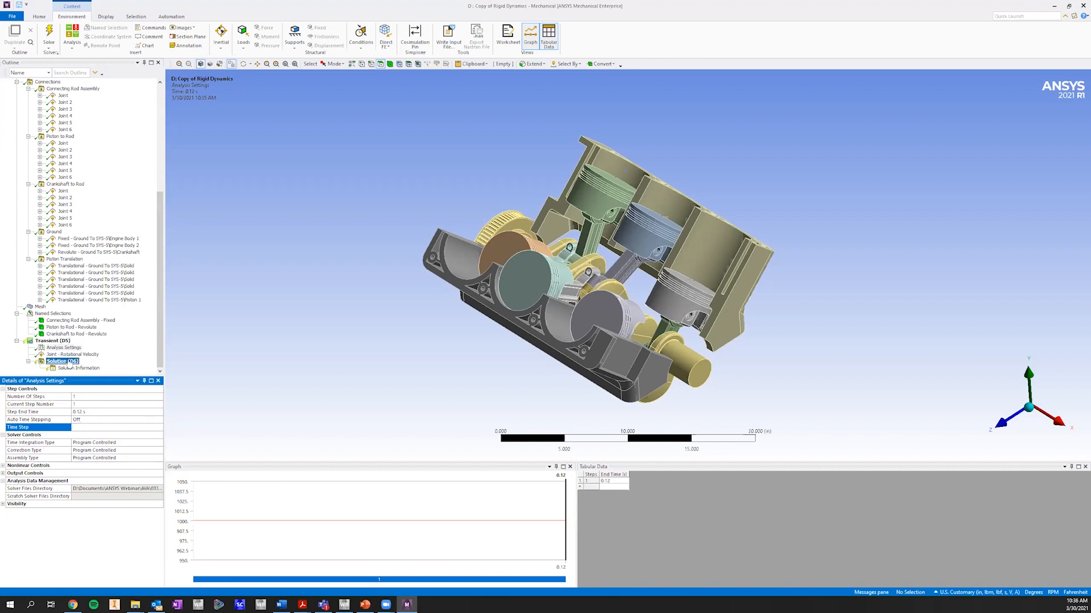
Step: Add an Angular Velocity probe to the solution and scope it to the crankshaft body
right_click(69, 362)
mouse_move(93, 365)
mouse_move(192, 370)
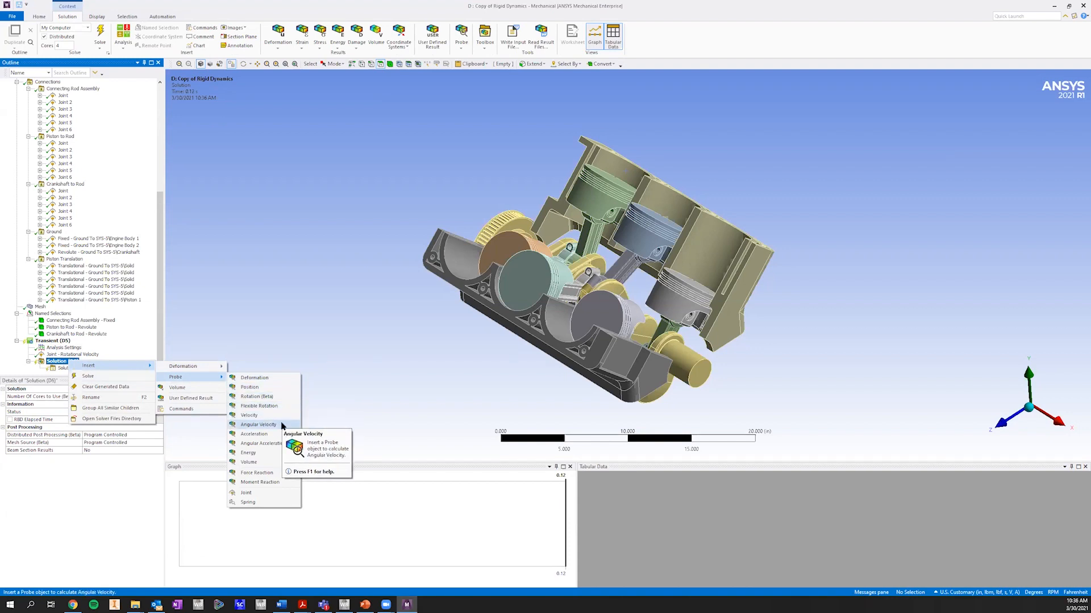
click(258, 425)
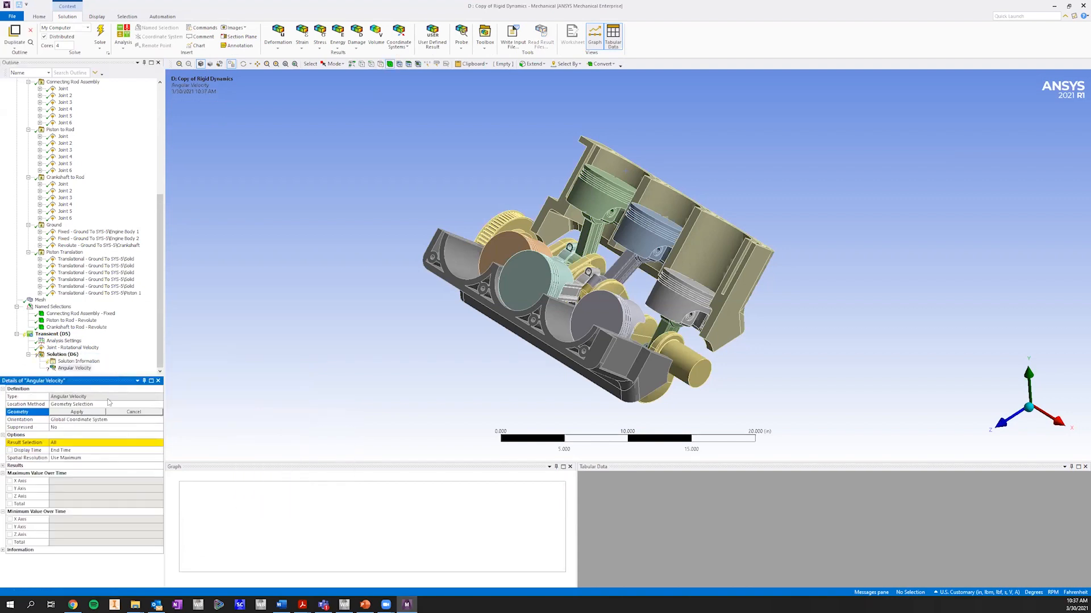
click(658, 365)
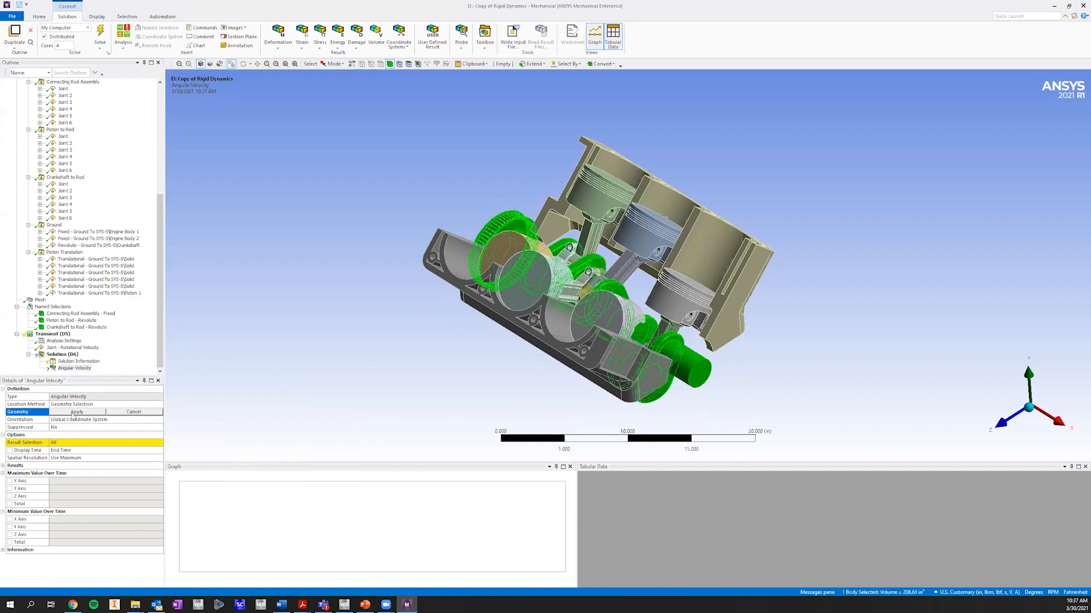
click(75, 412)
Step: Restrict the angular velocity probe's result to the X Axis and check that direction against the global coordinate system
click(159, 443)
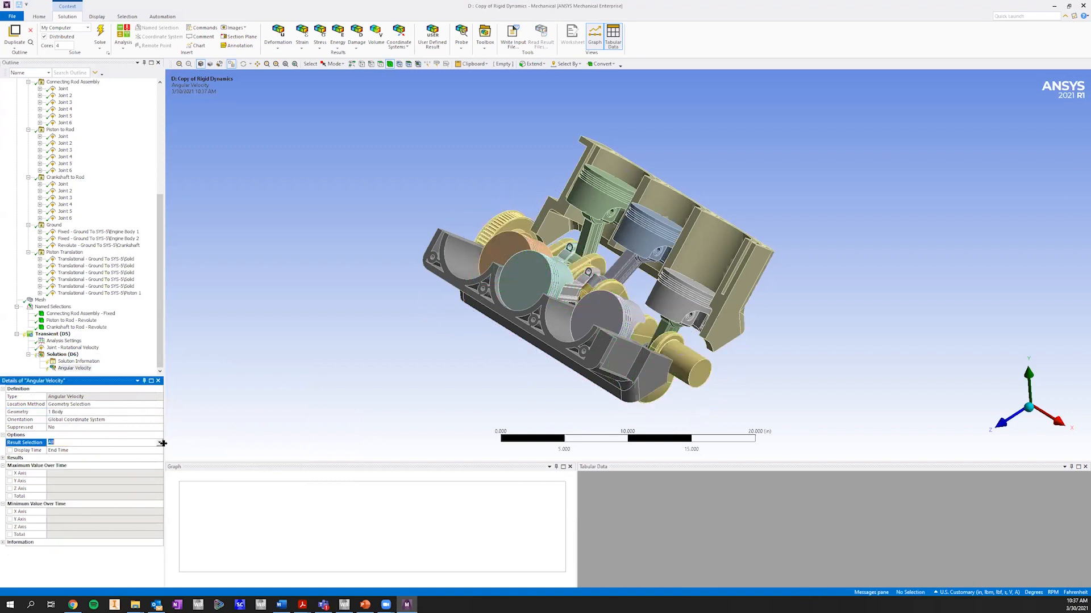
click(160, 443)
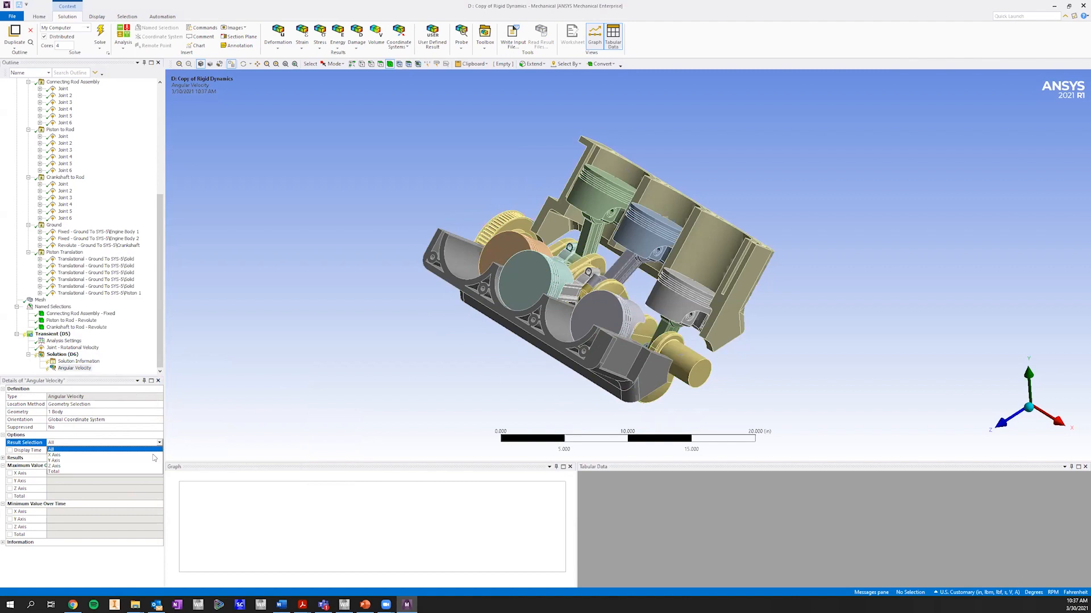
click(57, 455)
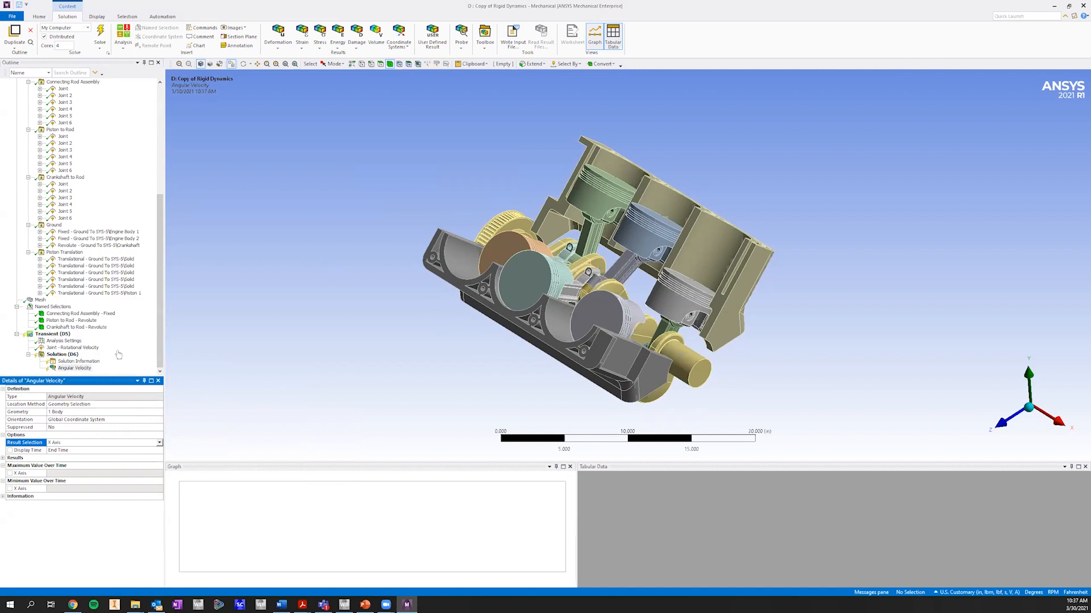
scroll(118, 330, up, 10)
click(22, 257)
click(72, 259)
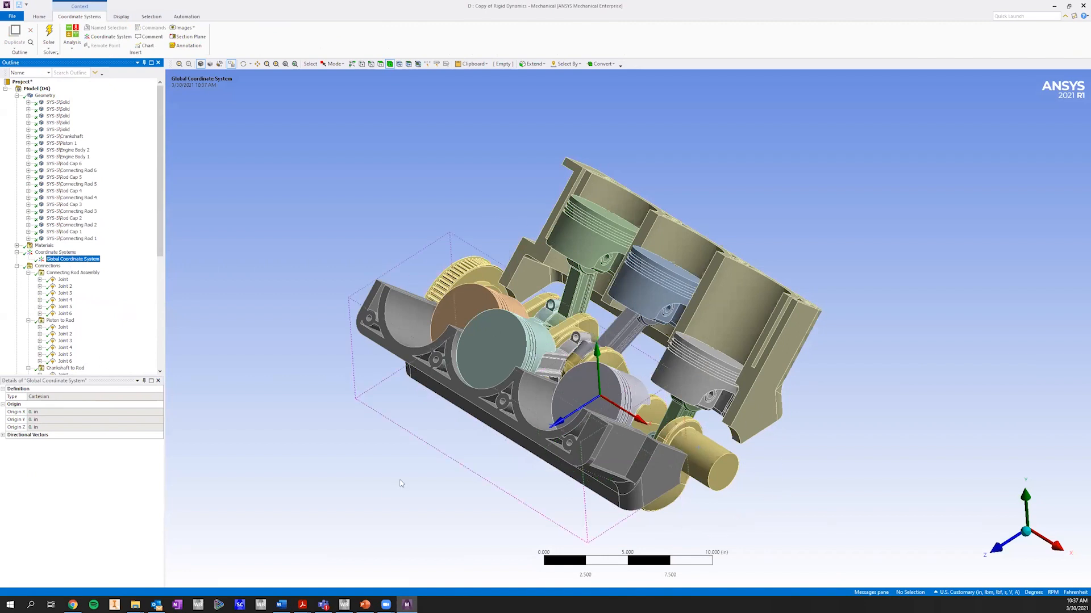
scroll(67, 329, down, 9)
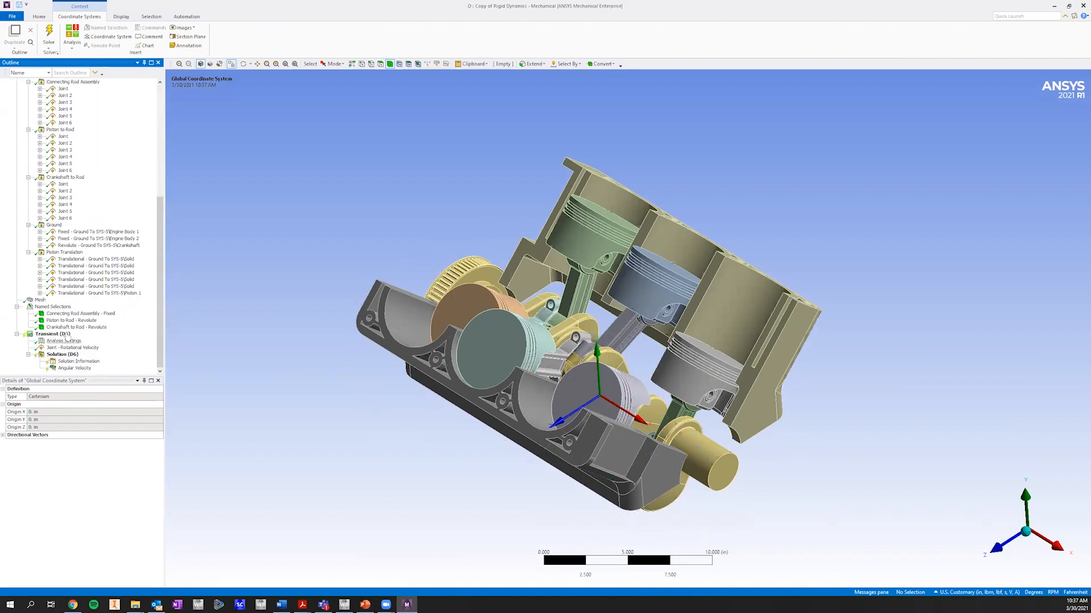
Step: Examine the blue piston in the middle cylinder and the connecting rod attached to it, selecting each body in turn
right_click(71, 354)
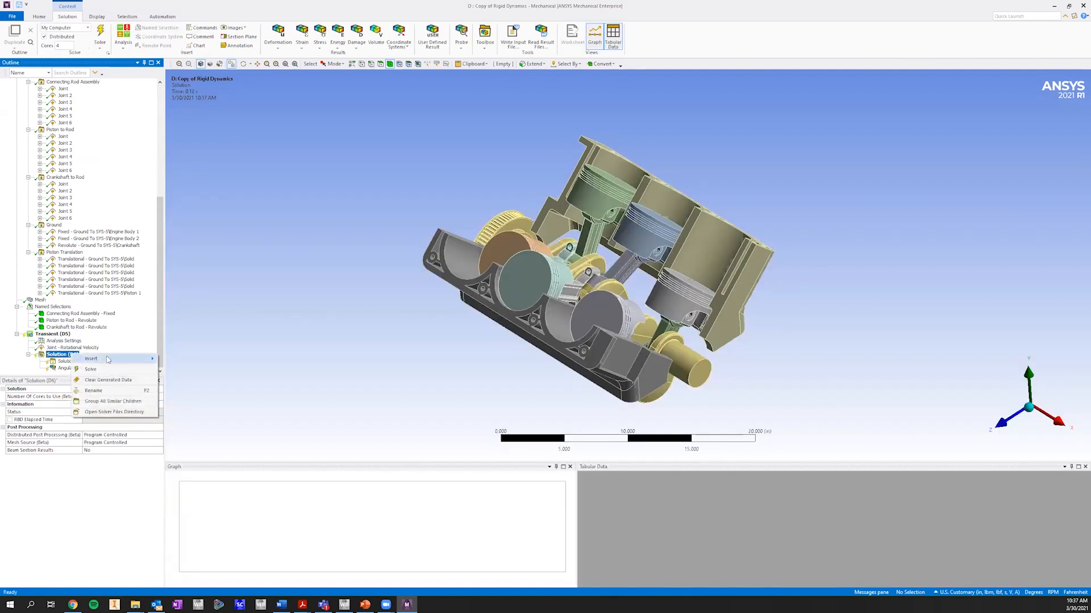
click(159, 332)
drag(160, 328, 160, 306)
middle_drag(628, 245, 514, 203)
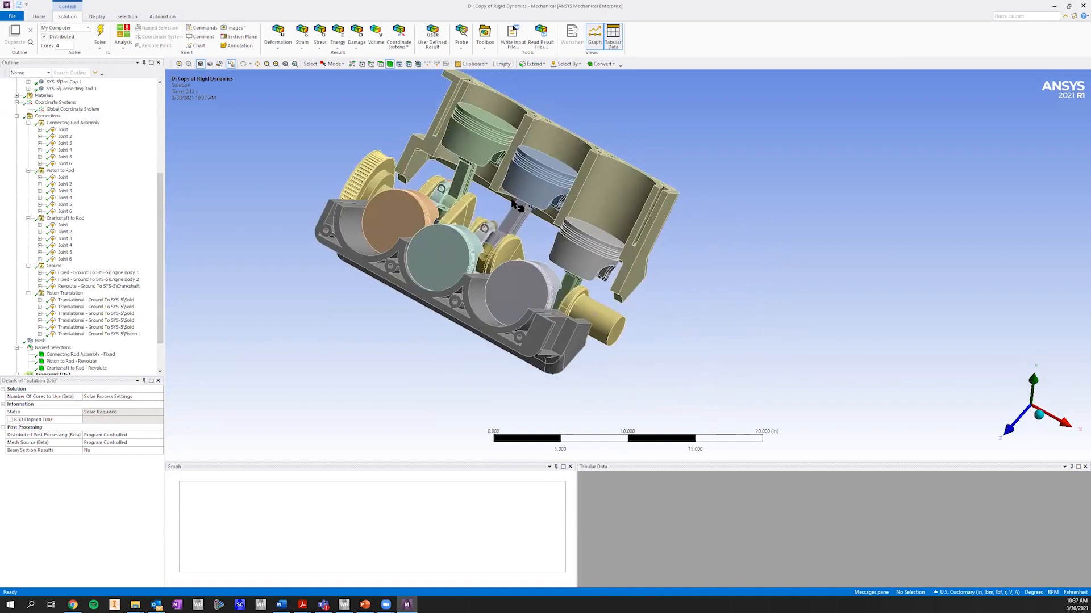
scroll(653, 241, up, 4)
click(632, 233)
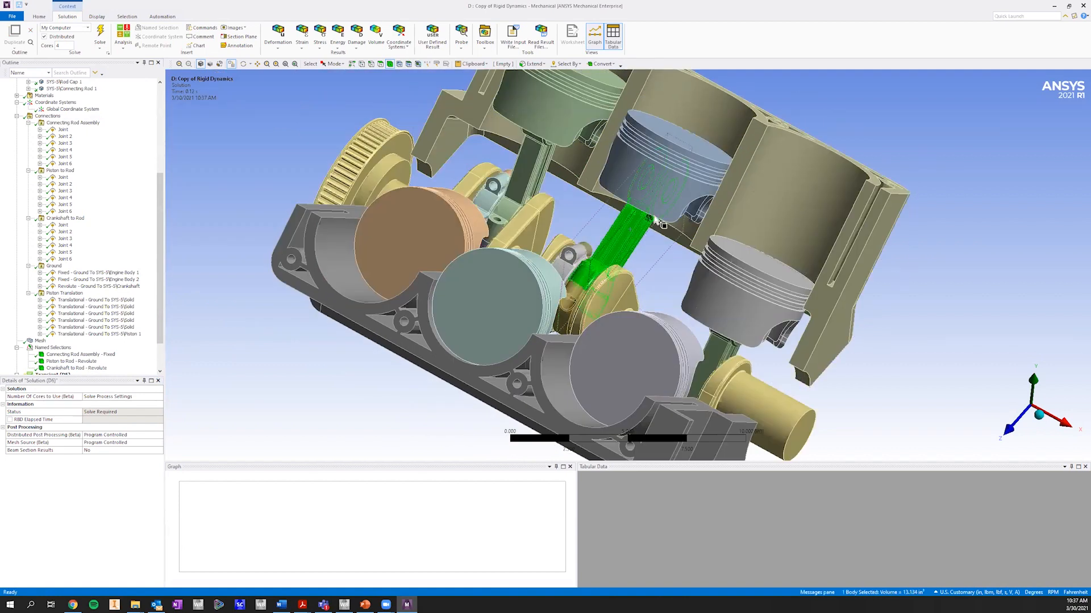
ctrl+middle_drag(631, 231, 614, 262)
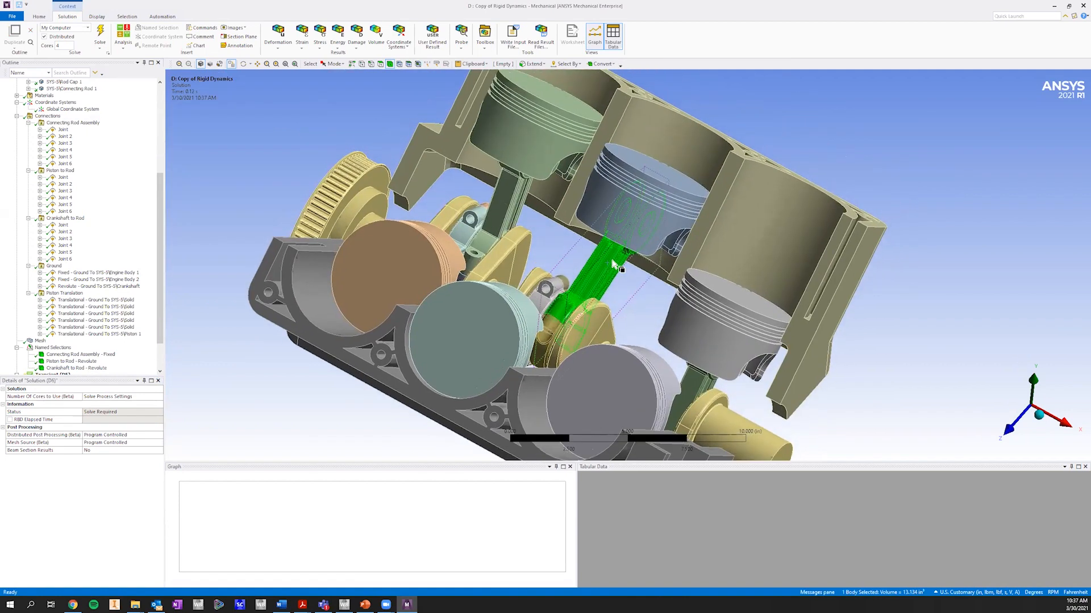
scroll(605, 262, up, 1)
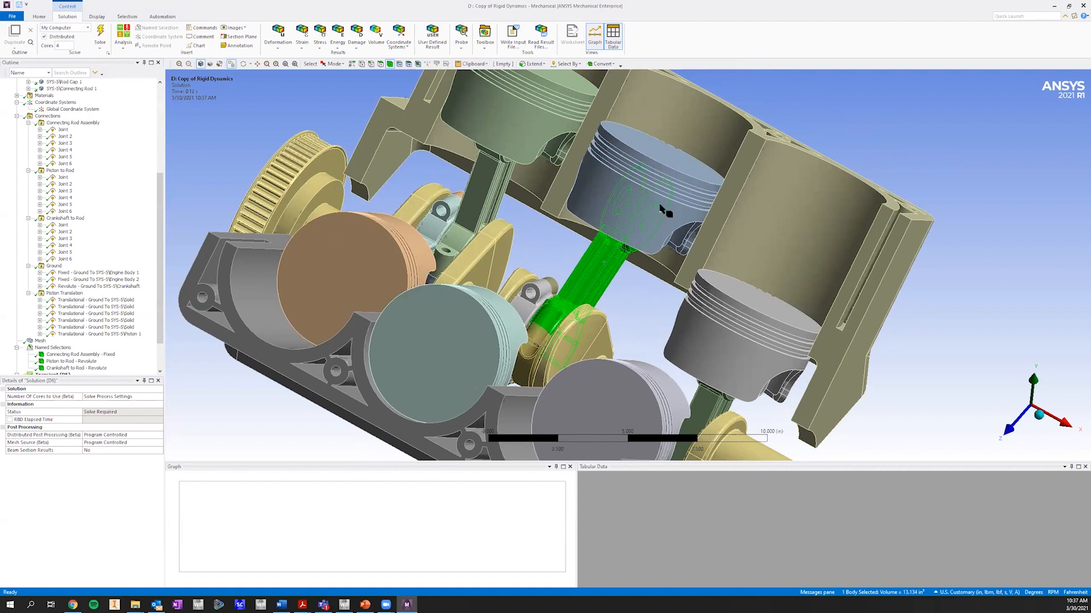
click(659, 211)
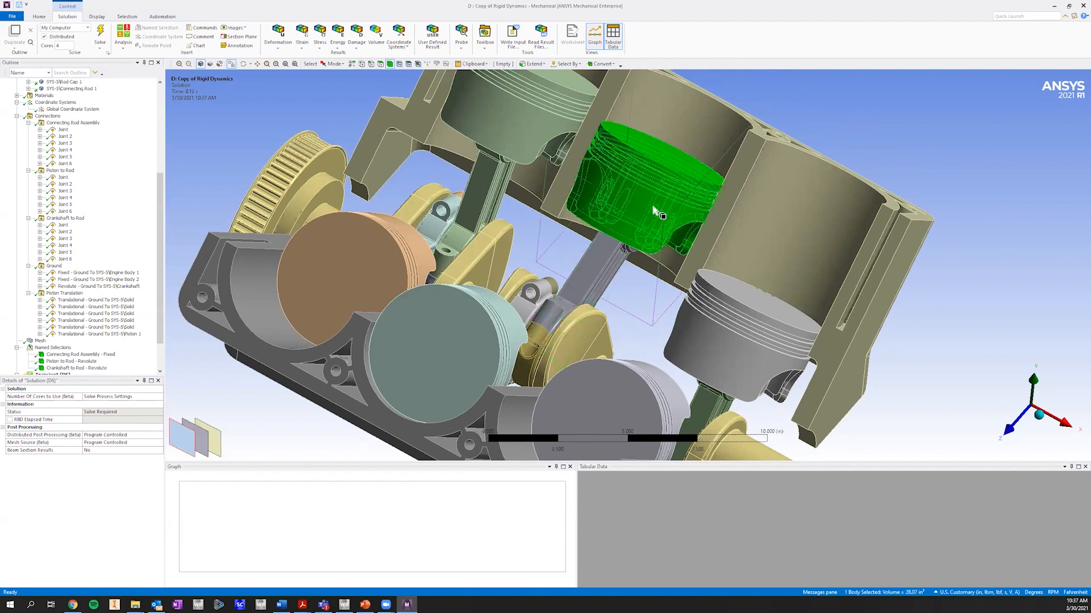
click(639, 302)
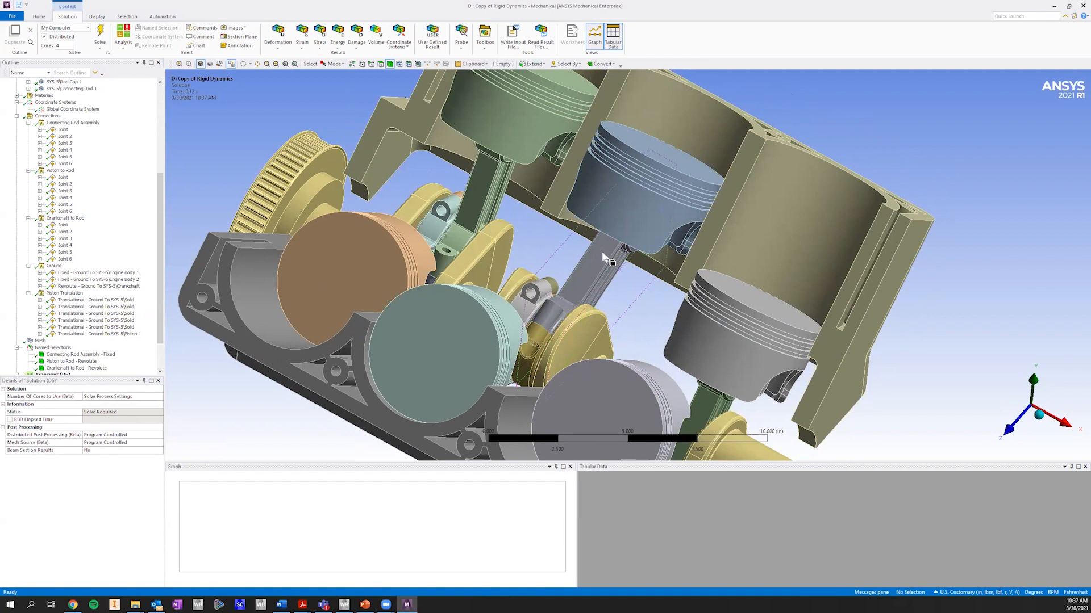
click(604, 257)
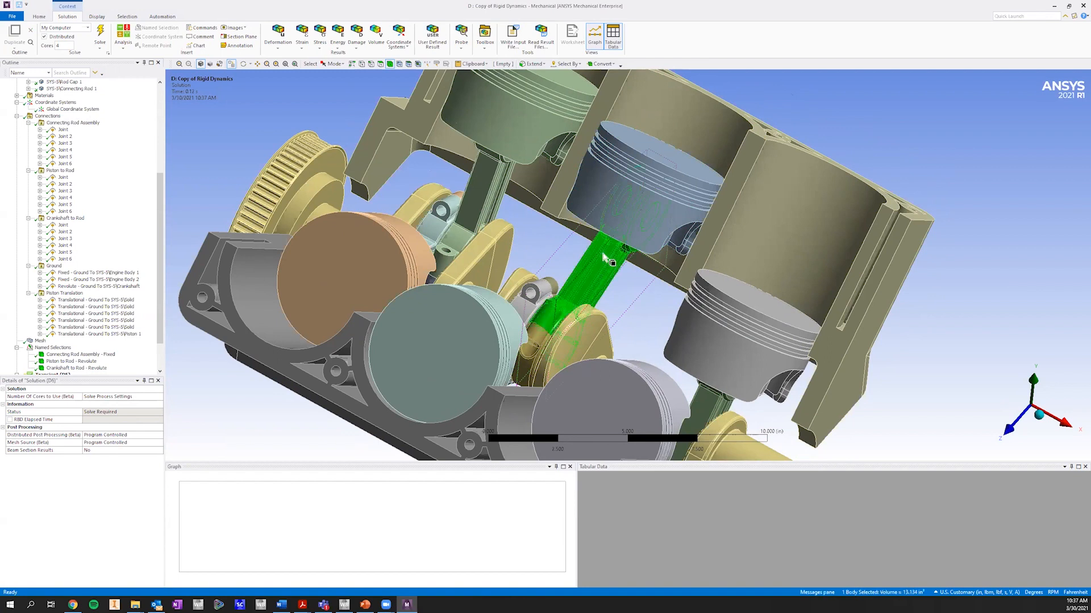
click(613, 301)
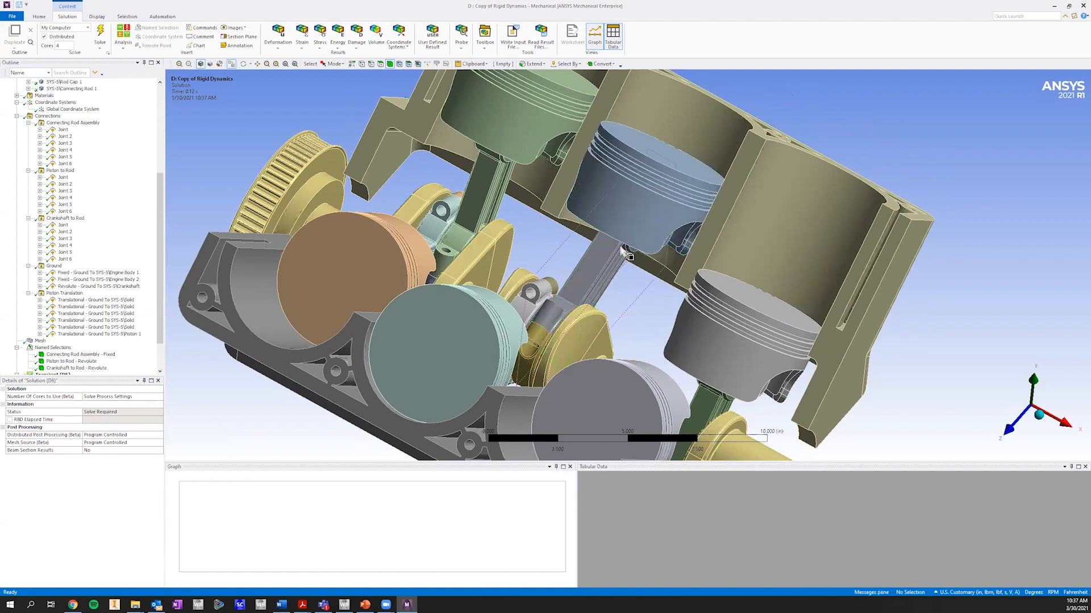
click(598, 254)
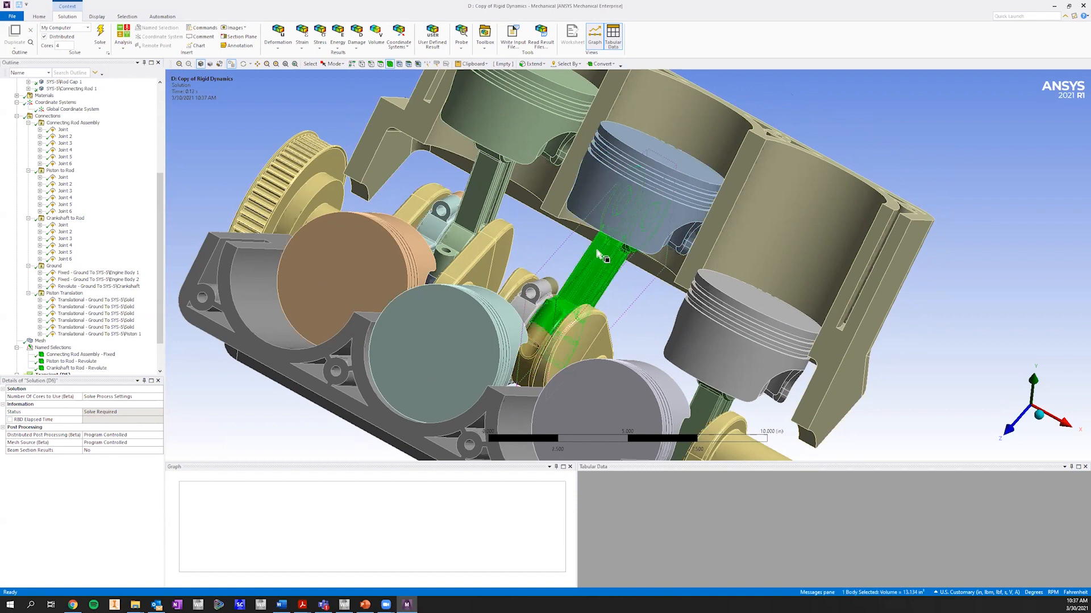
Step: Select the middle cylinder's blue piston together with its connecting rod and locate all joints for the selected bodies in the outline
ctrl+click(662, 218)
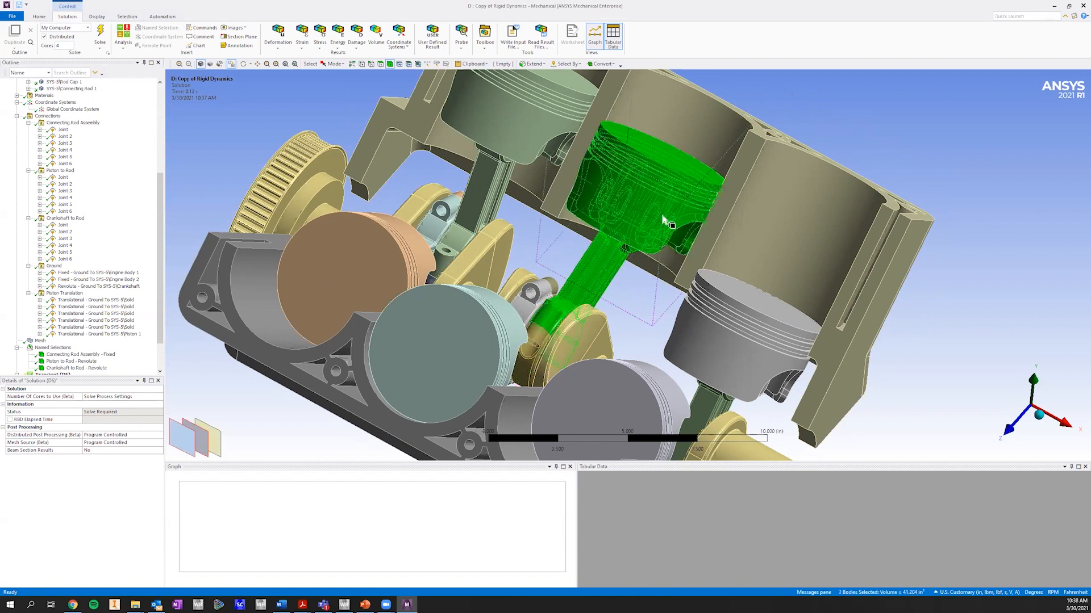
right_click(556, 234)
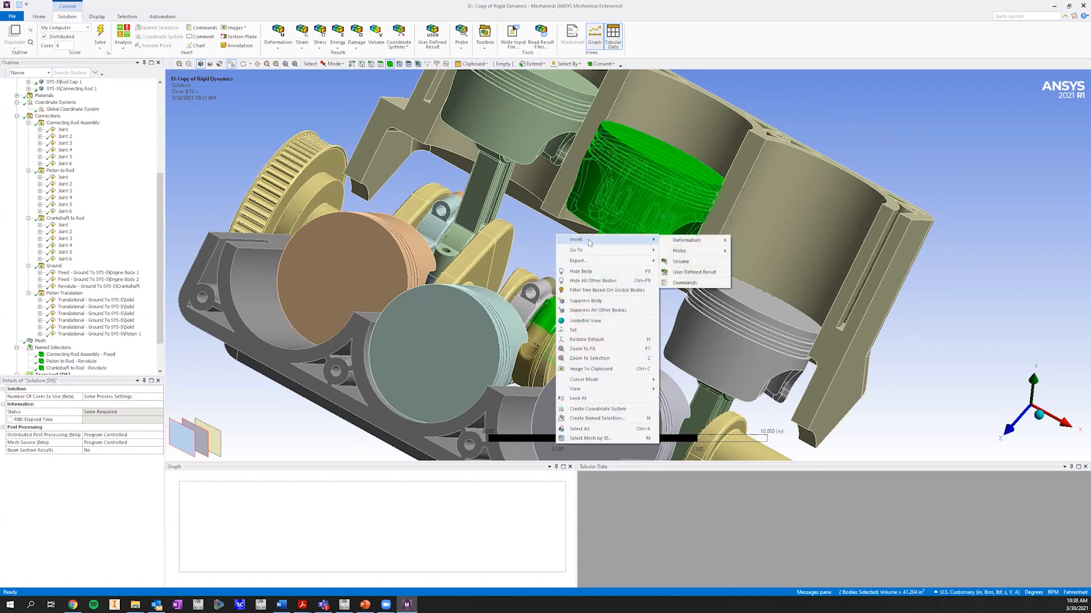
mouse_move(598, 251)
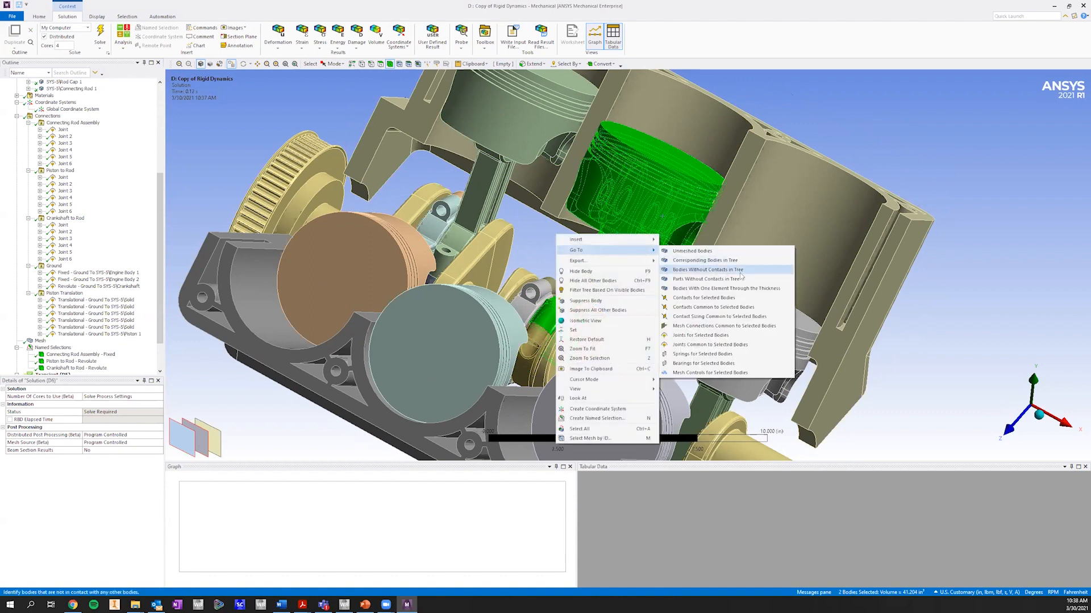
click(735, 336)
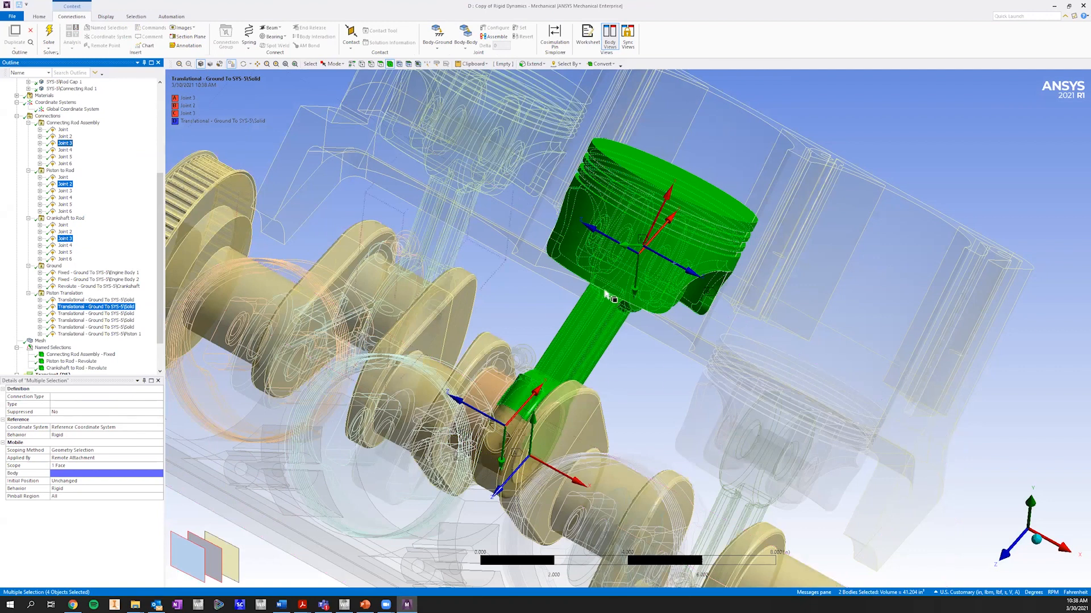
Step: Locate the joint common to the selected piston and connecting rod and inspect its reference and mobile bodies
click(574, 321)
ctrl+click(602, 287)
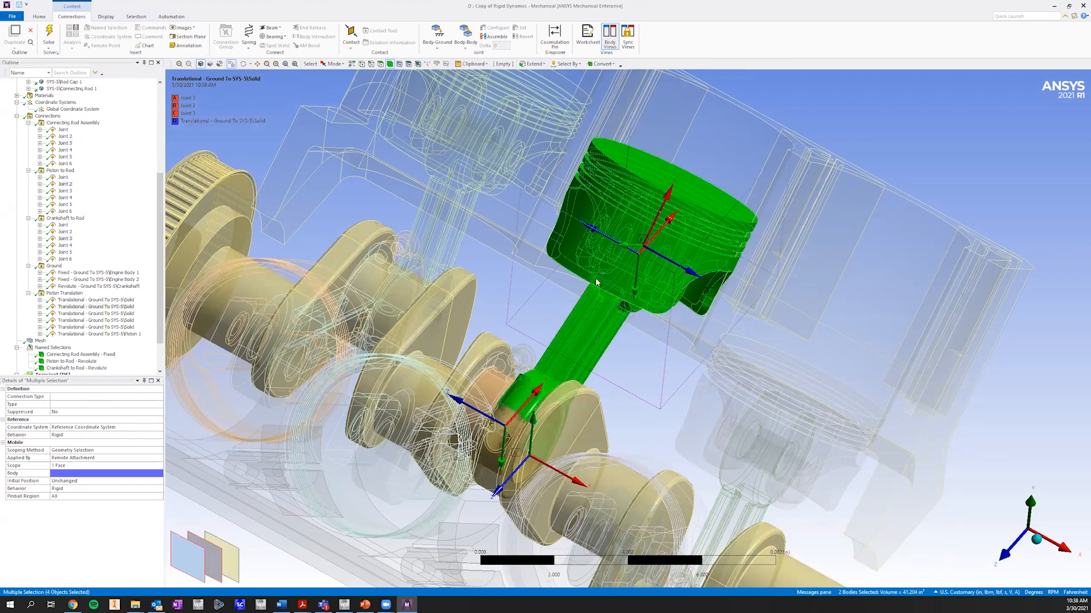
right_click(522, 319)
mouse_move(613, 324)
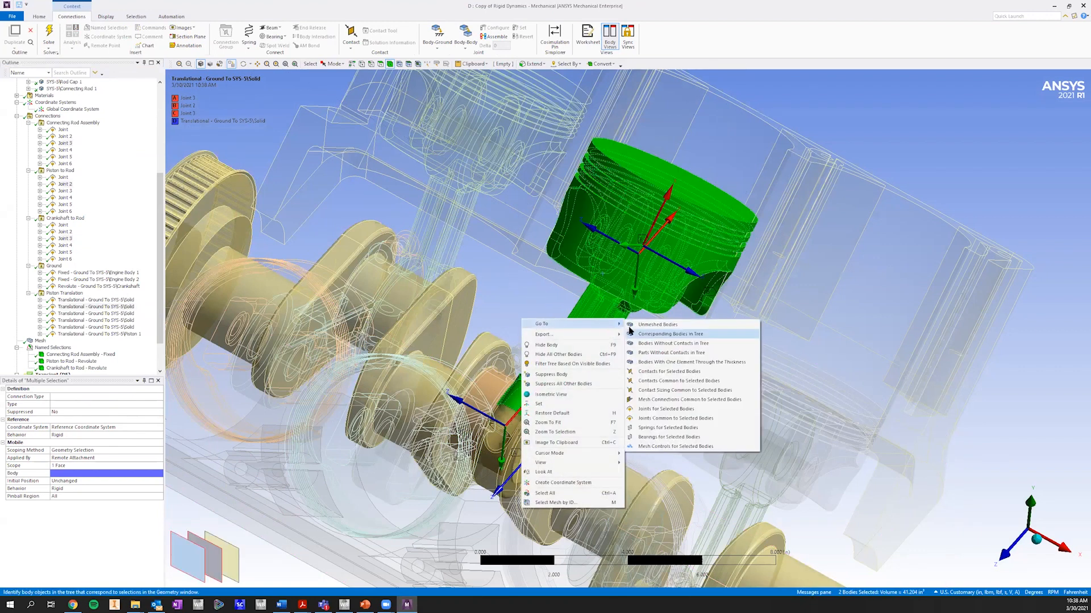
click(702, 419)
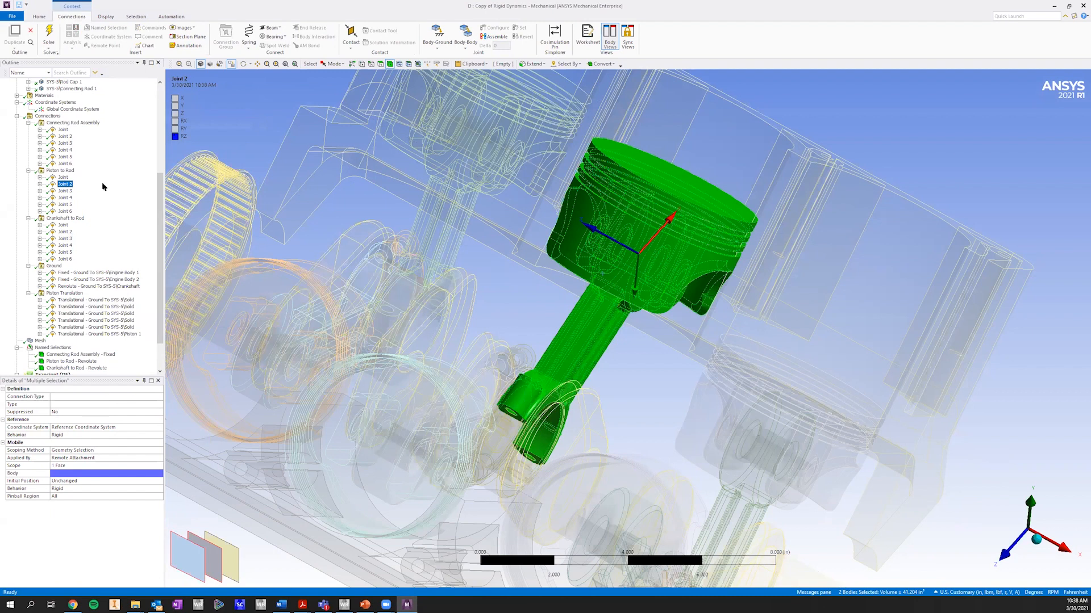
click(68, 185)
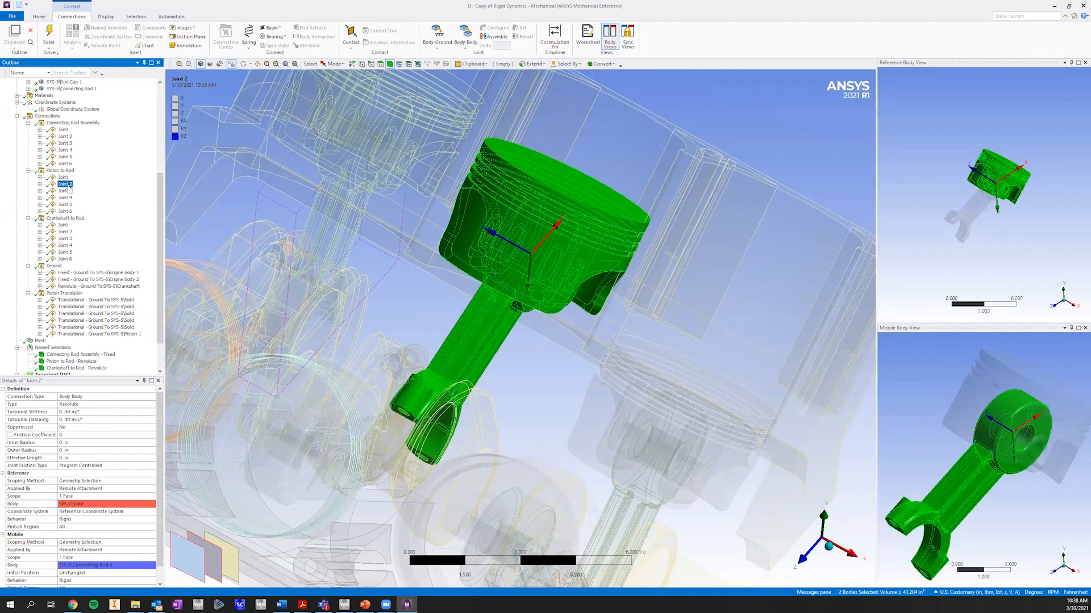
Step: Create a joint probe under the solution from Joint 2 of the Piston to Rod group
scroll(88, 193, down, 2)
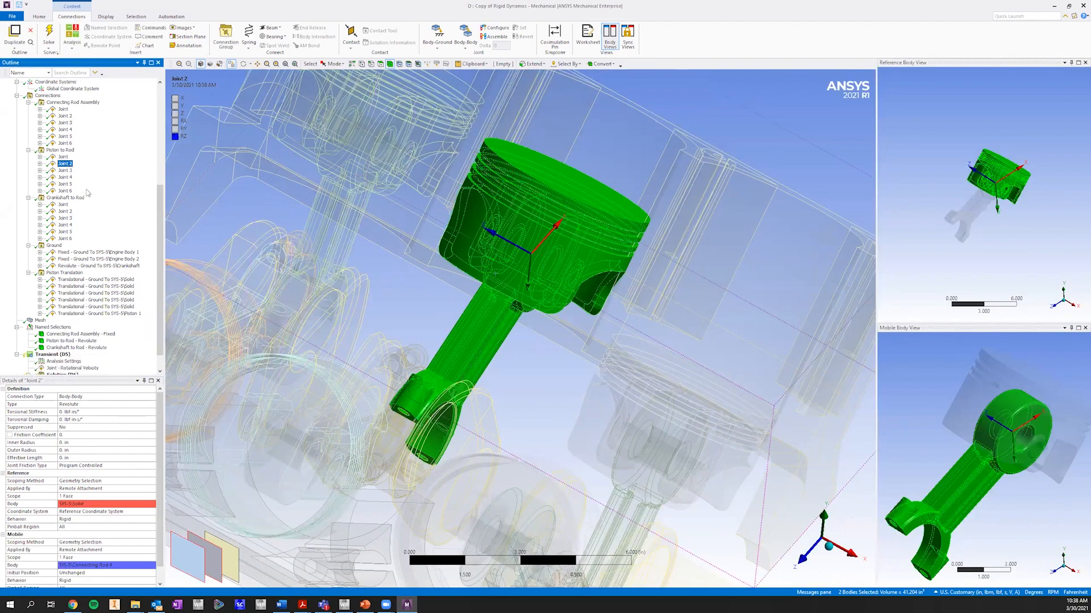
click(67, 144)
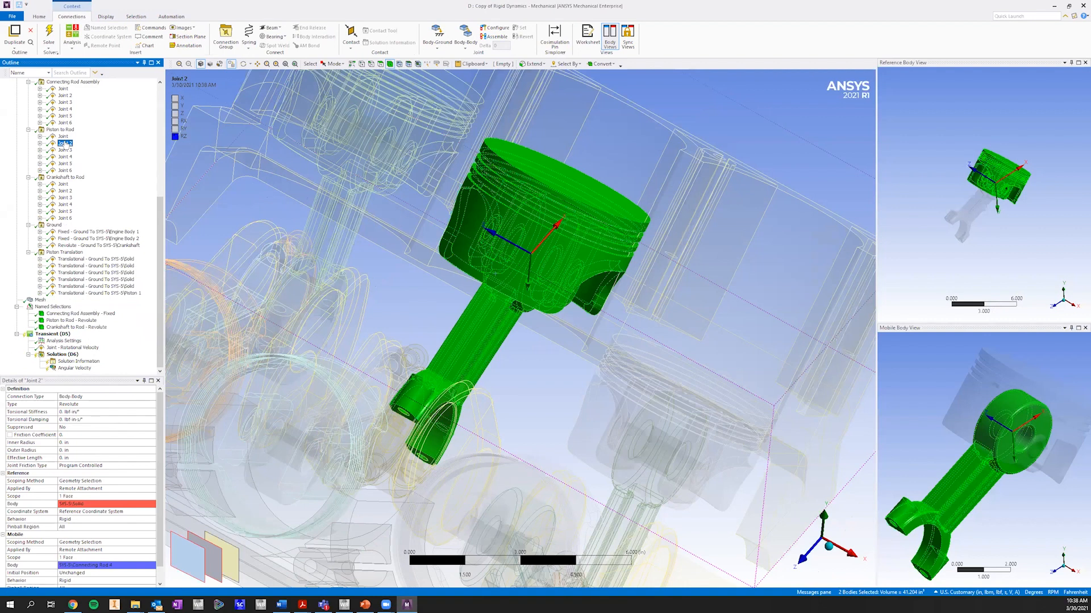
drag(65, 142, 103, 356)
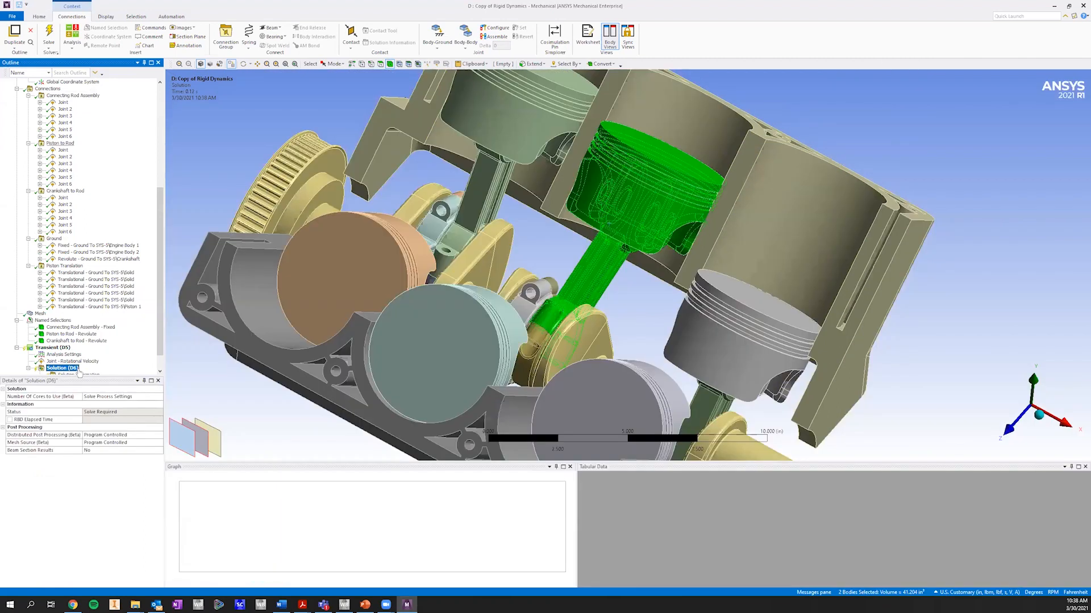
mouse_move(548, 223)
middle_down()
mouse_move(535, 211)
mouse_move(554, 211)
middle_up()
middle_drag(296, 334, 228, 391)
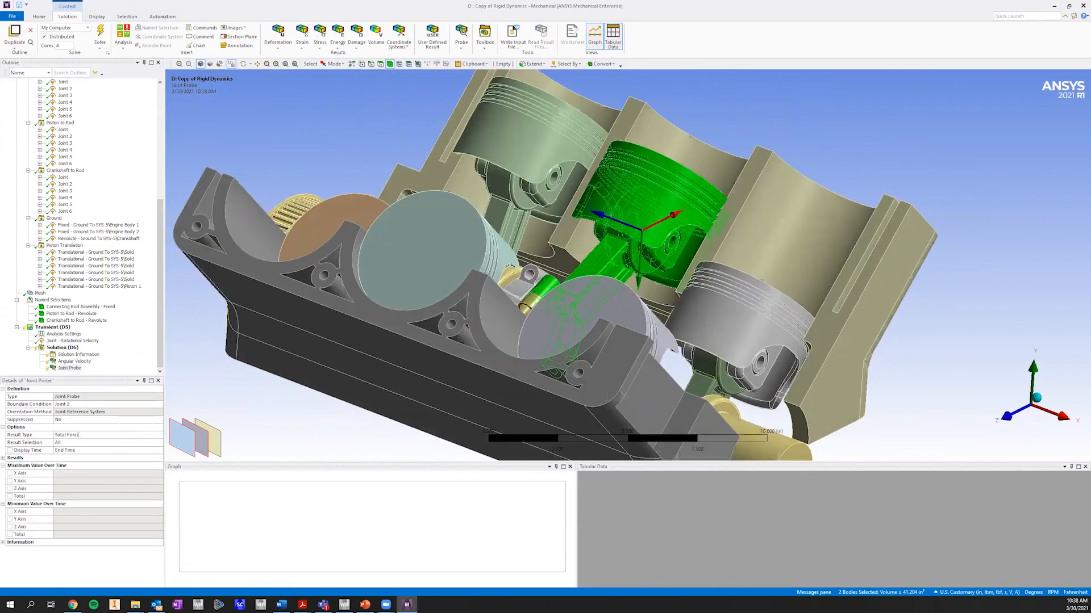
Step: Keep Total Force as the joint probe's result type and set its result selection to Total
click(143, 434)
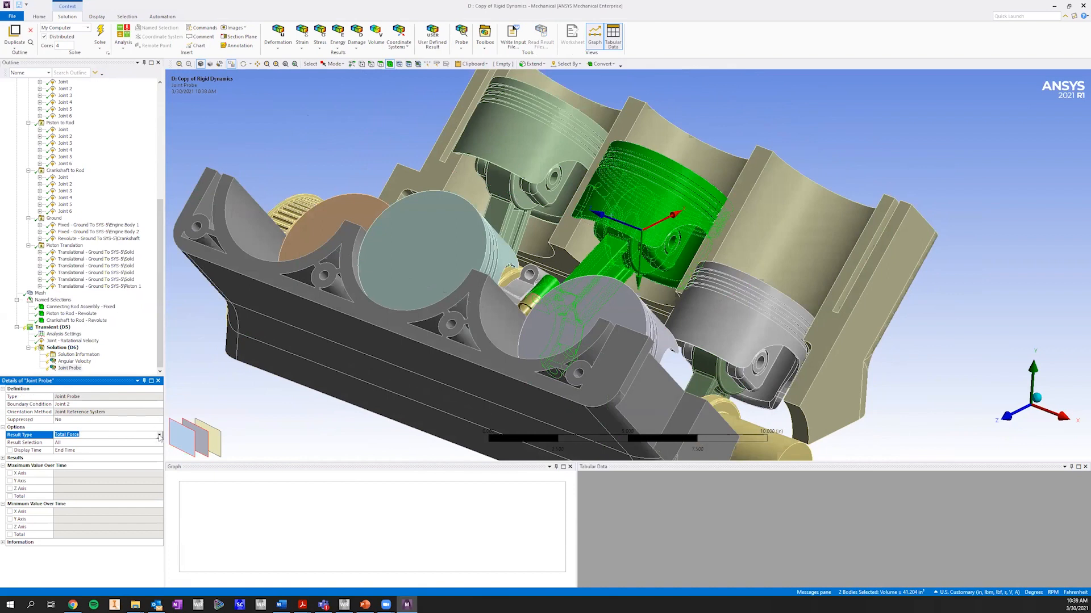
click(160, 436)
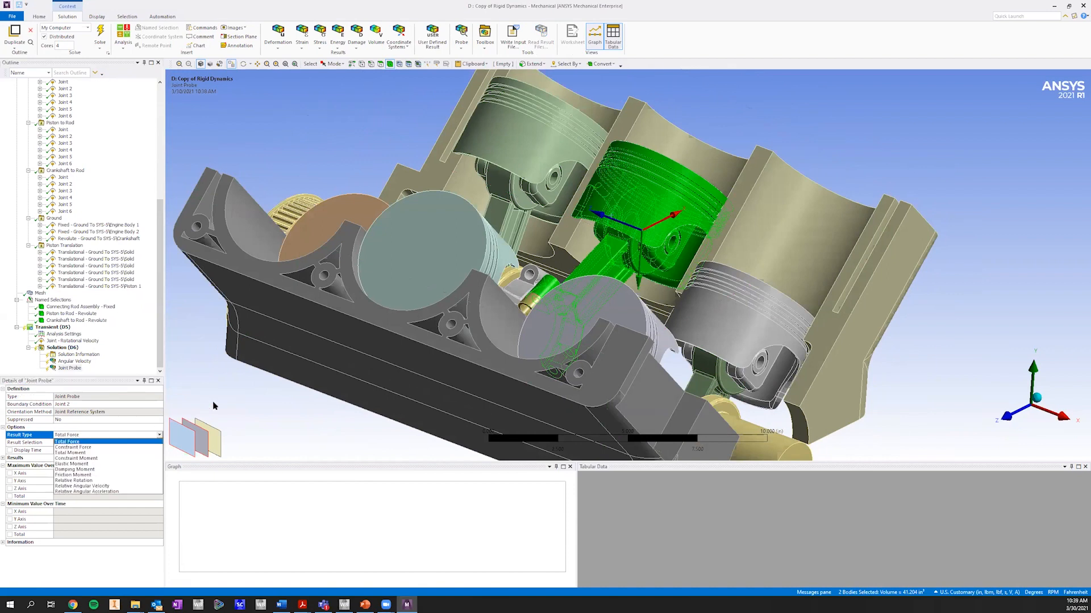
click(160, 442)
click(160, 442)
click(160, 442)
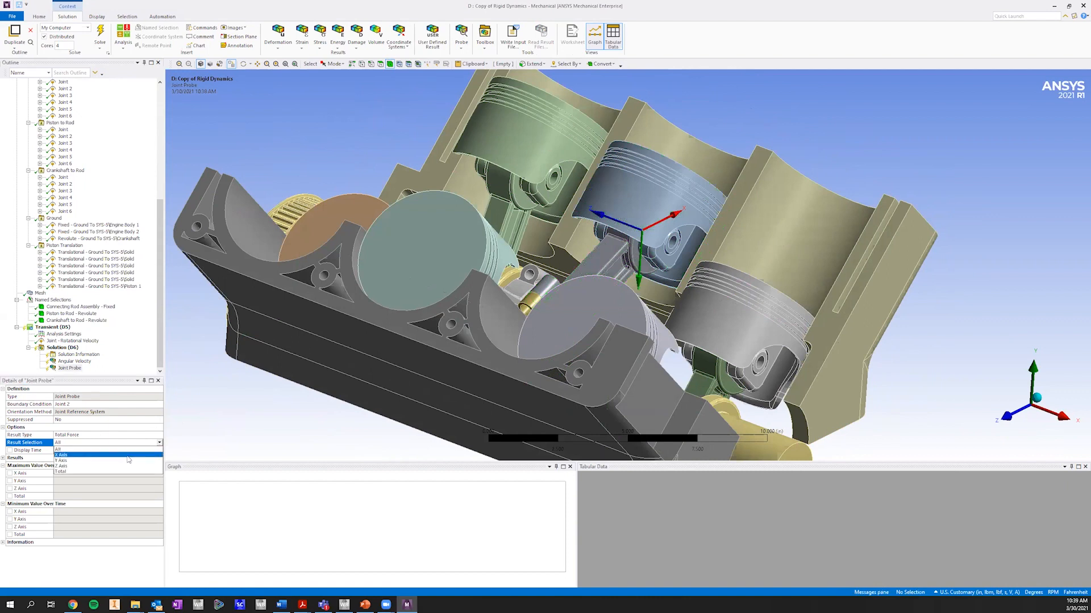
click(84, 472)
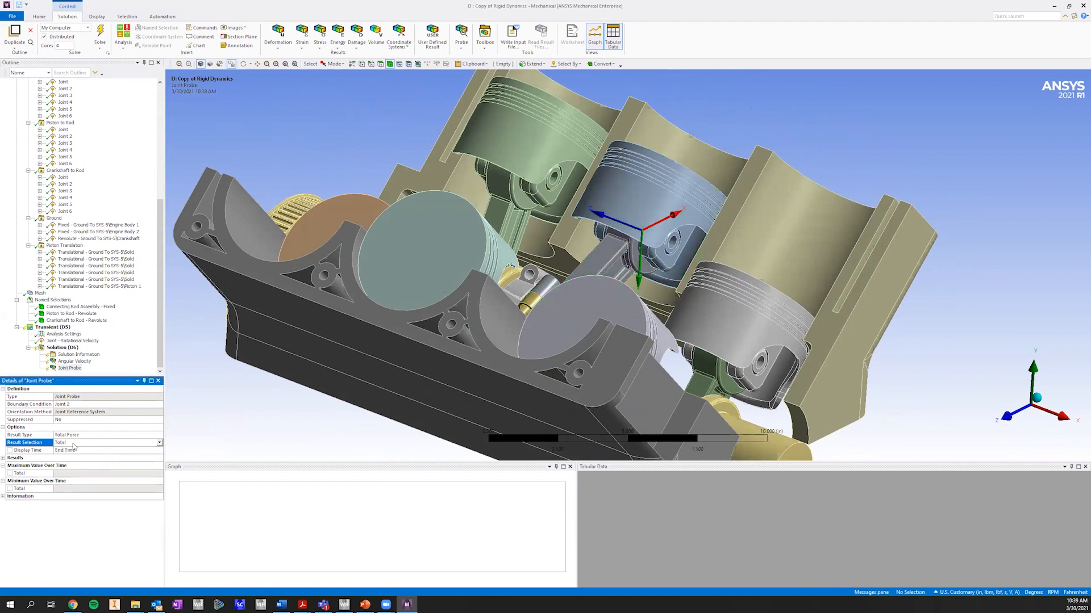
click(159, 442)
click(80, 472)
Step: Solve the transient analysis with the angular velocity and joint probes included
scroll(318, 330, down, 4)
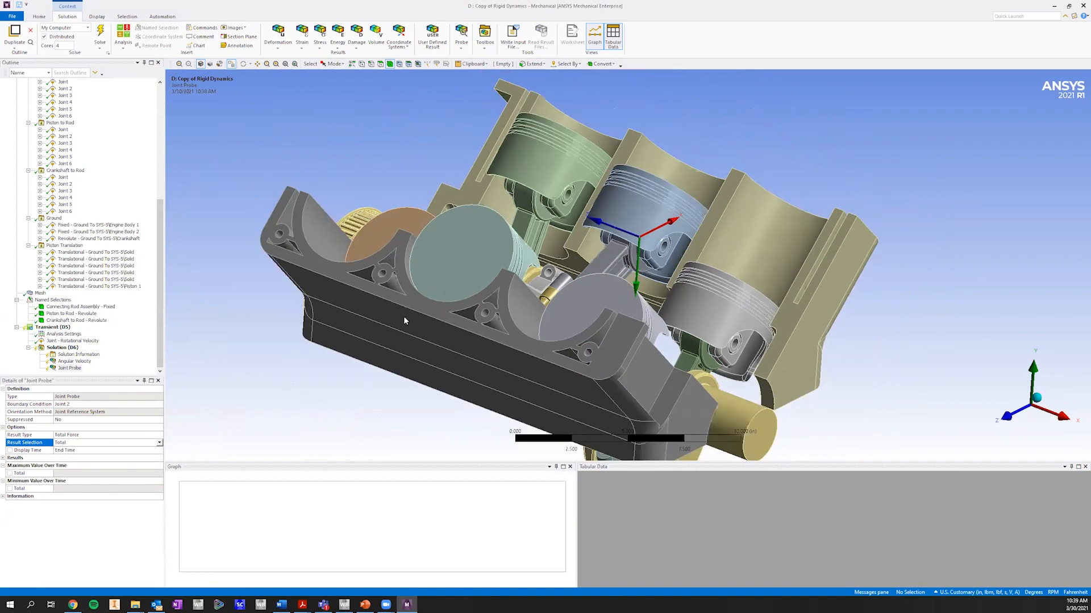
middle_drag(902, 334, 813, 282)
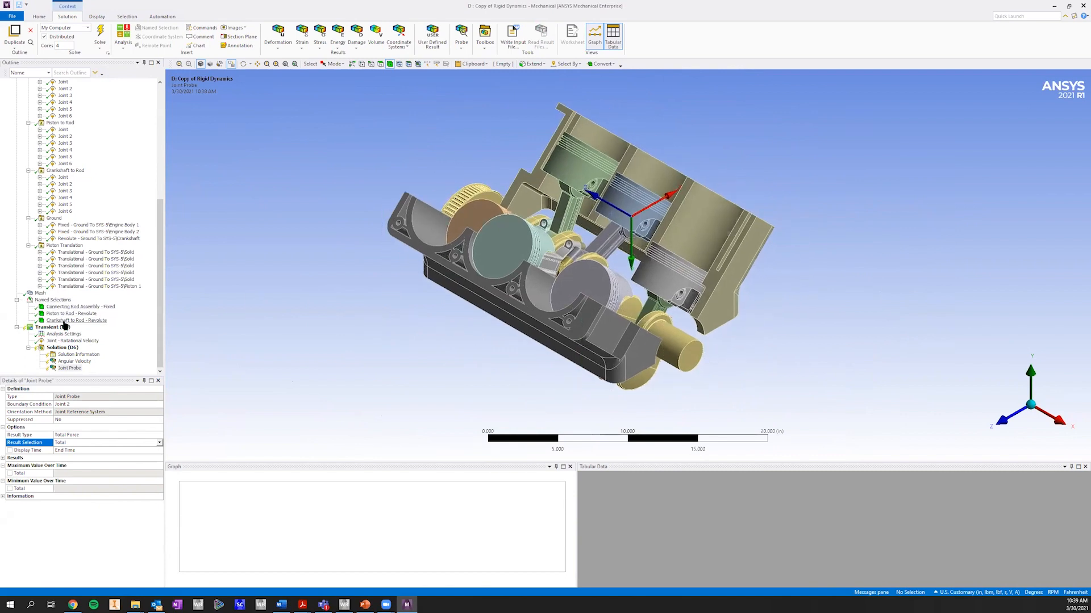
right_click(64, 347)
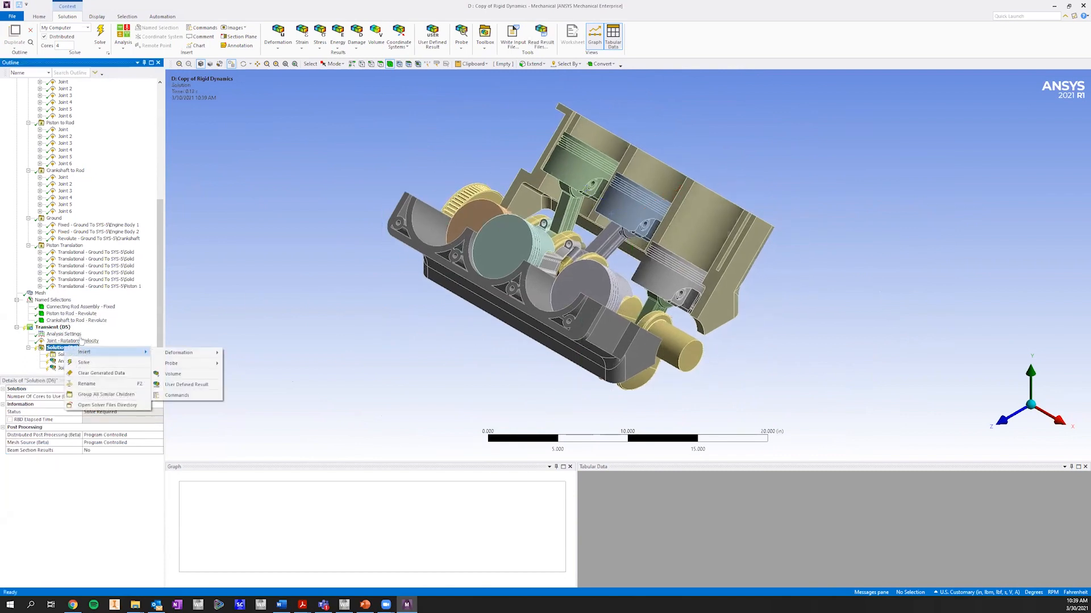
click(94, 366)
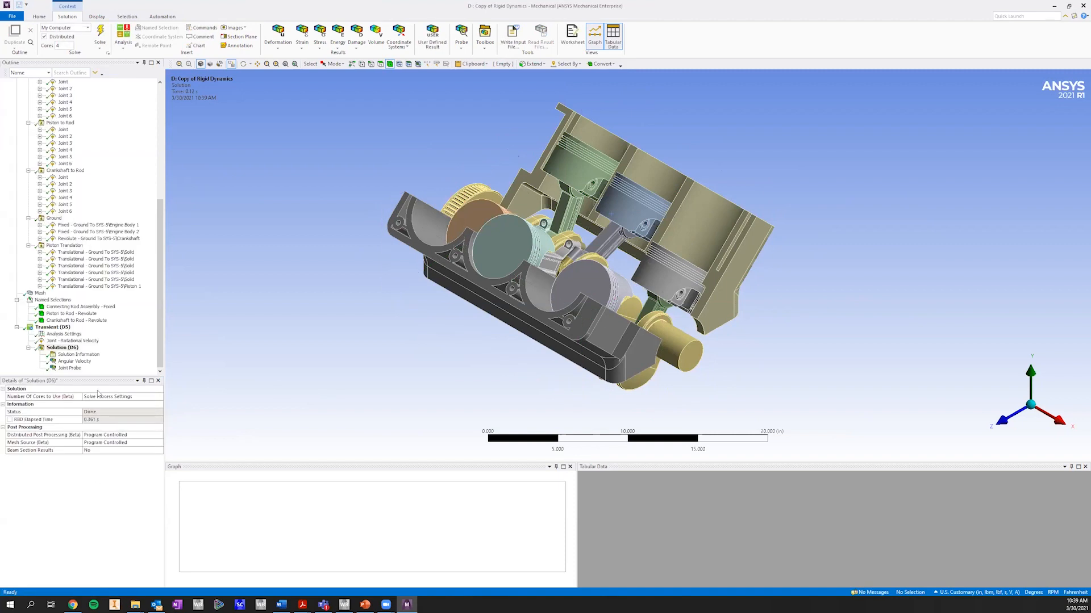
Step: Review the crankshaft's angular velocity probe results in the graph and through the tabulated time steps
click(83, 362)
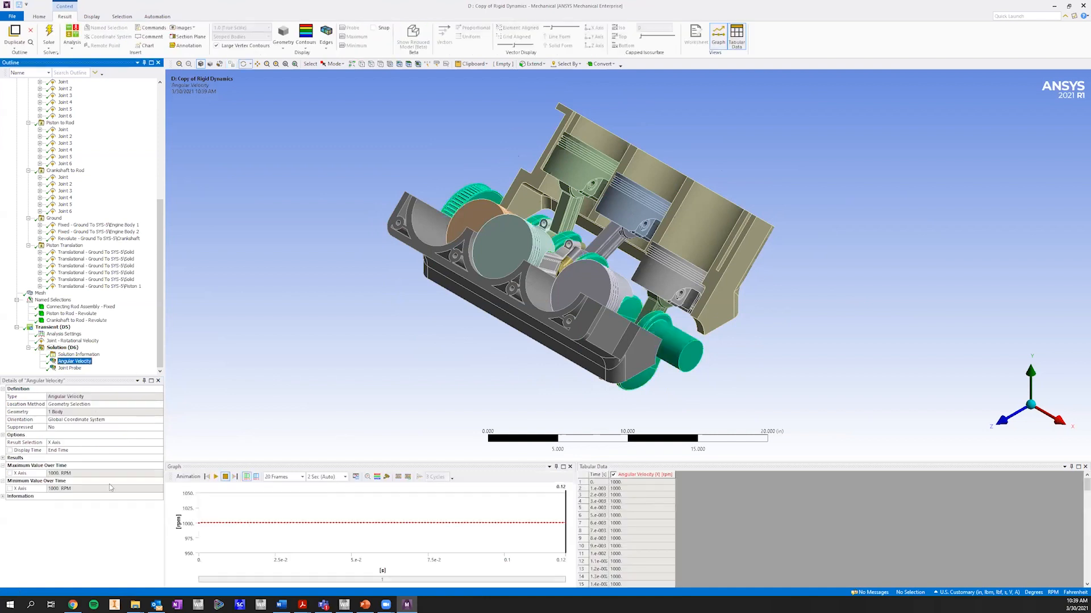
click(635, 483)
scroll(635, 492, down, 17)
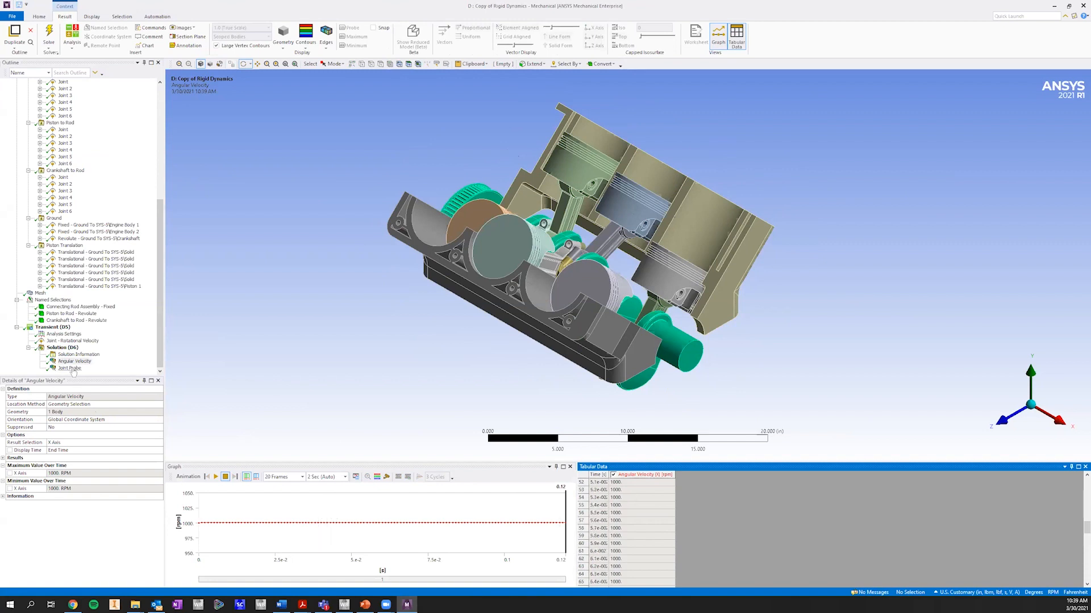
Step: Review the joint probe's total force graph and its force vector on the engine model
click(69, 368)
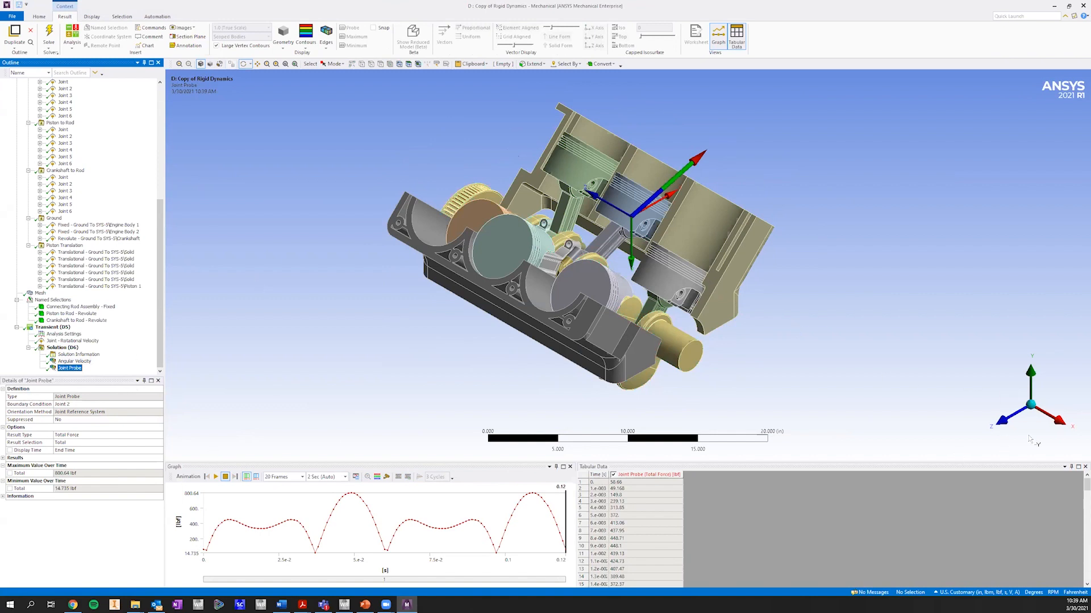
click(1058, 420)
drag(684, 288, 379, 351)
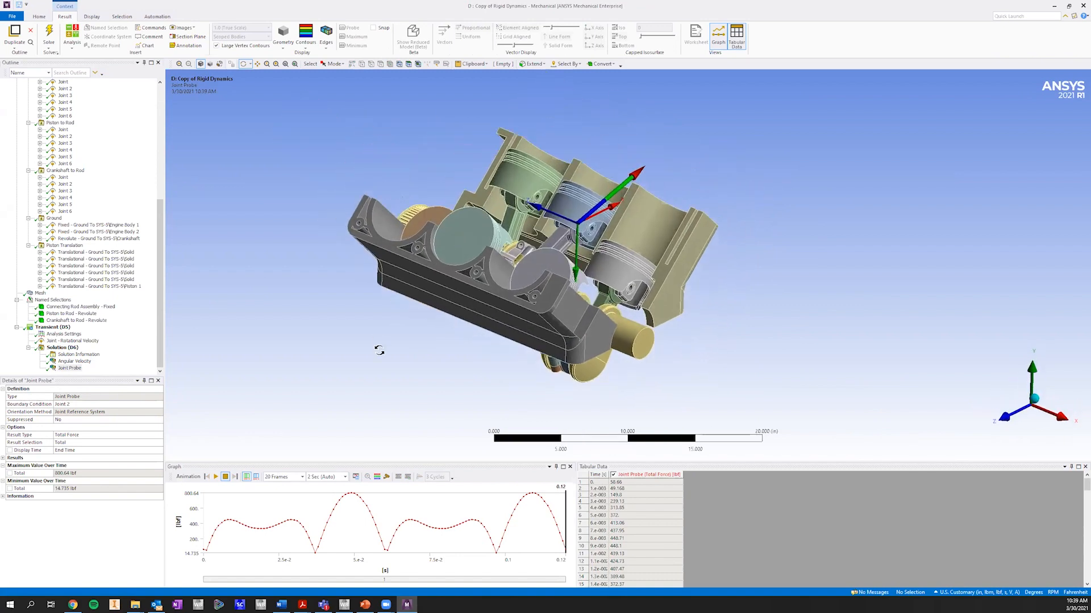
Step: Set the result animation to 100 frames over 10 seconds
click(345, 477)
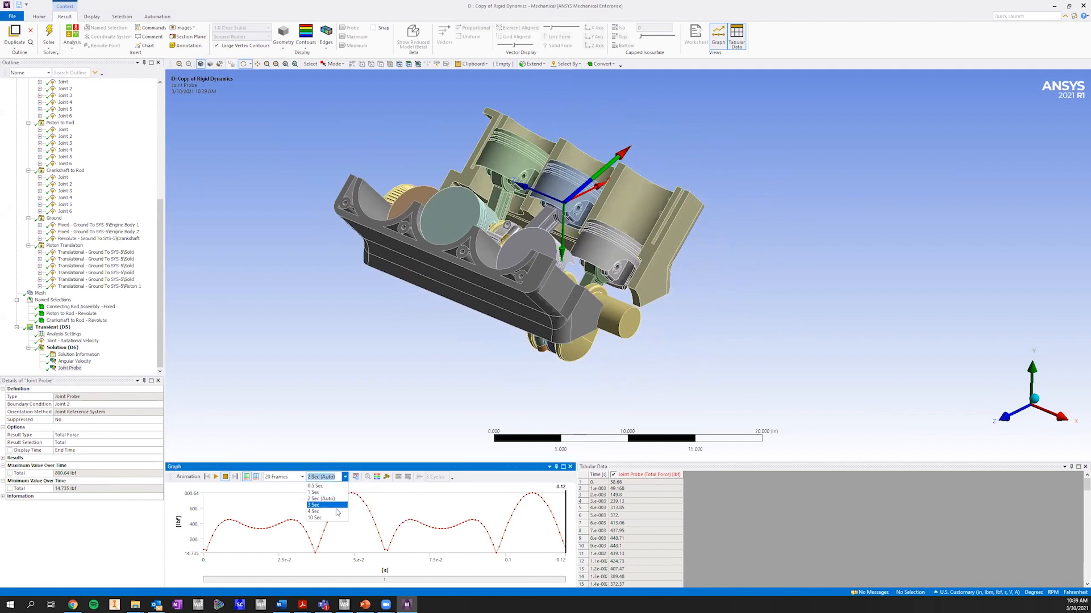
click(336, 518)
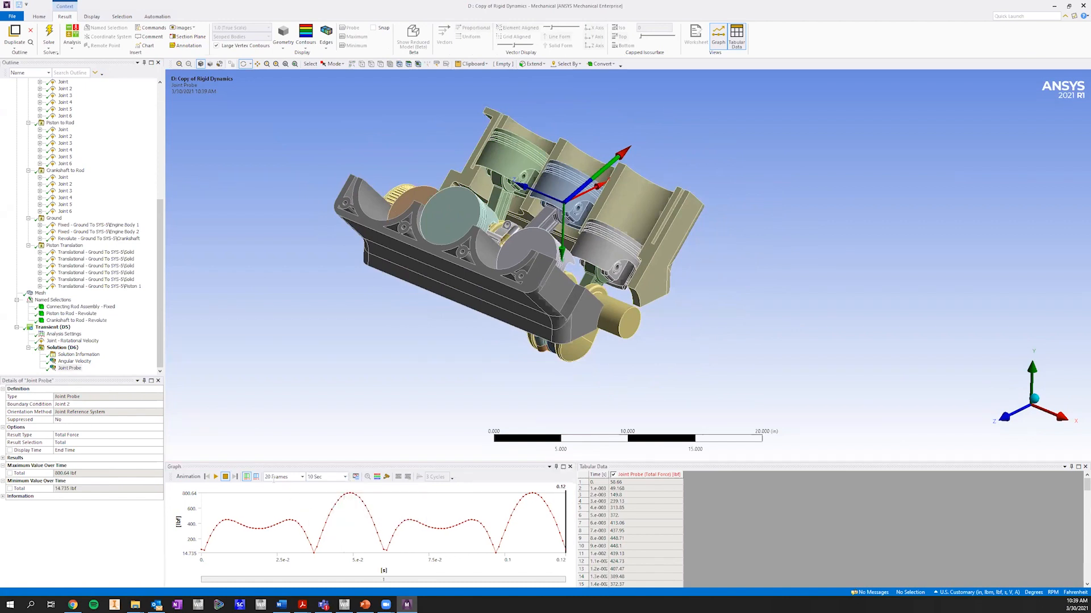
click(303, 477)
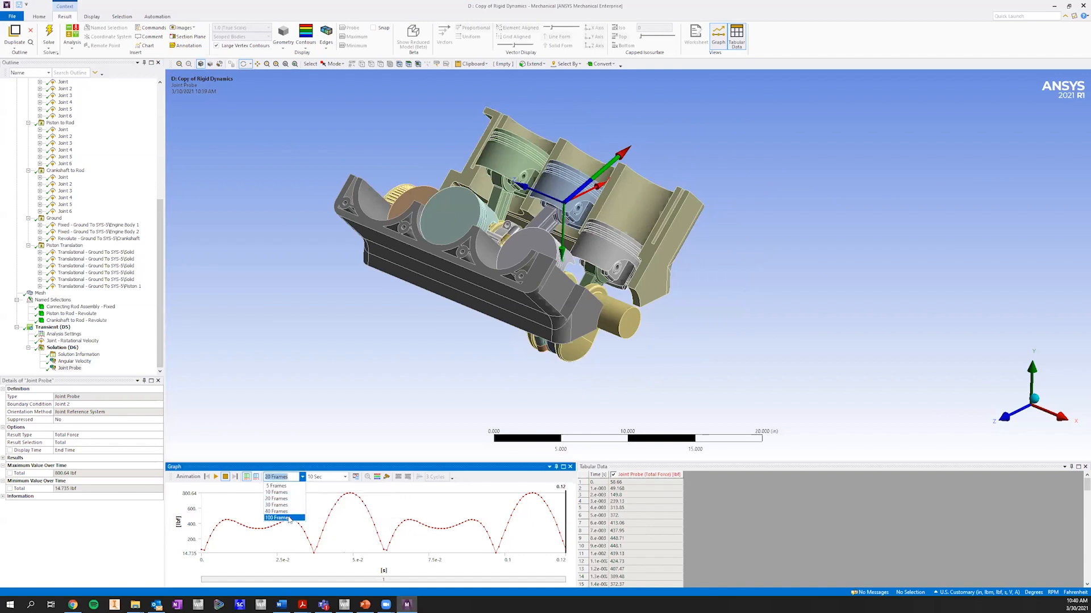
click(289, 518)
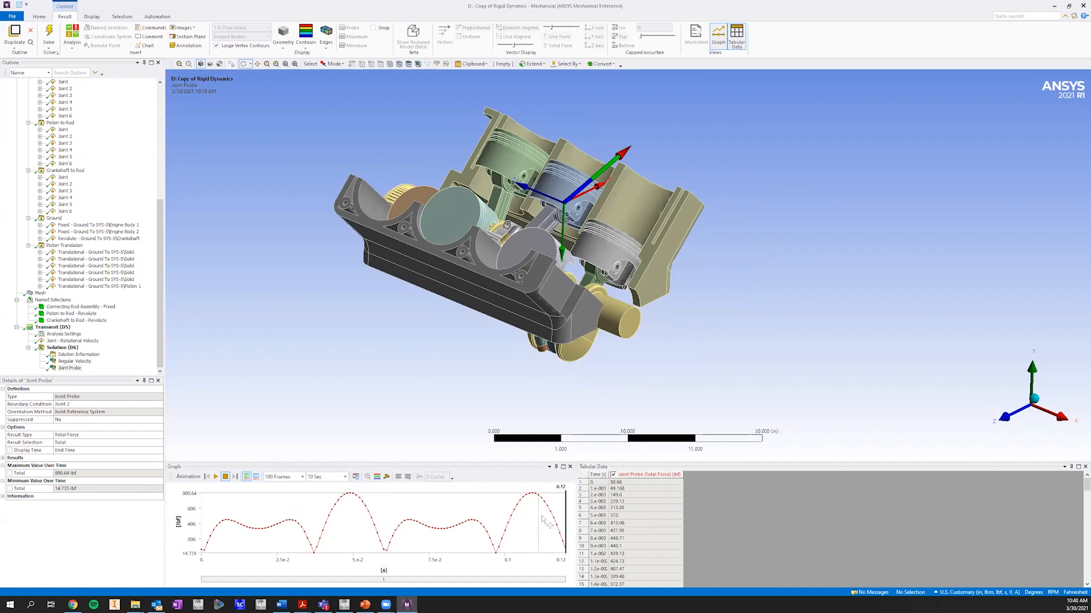
Step: Enlarge the graph and results table, and read the joint's total force values from the first to the last time step
click(433, 516)
click(647, 498)
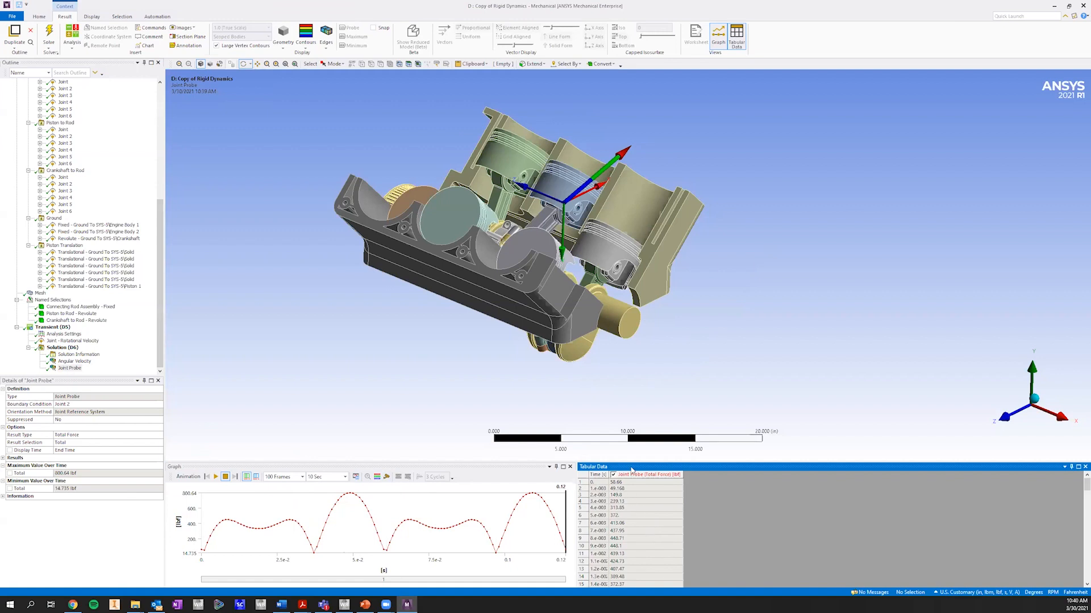
drag(630, 462, 624, 290)
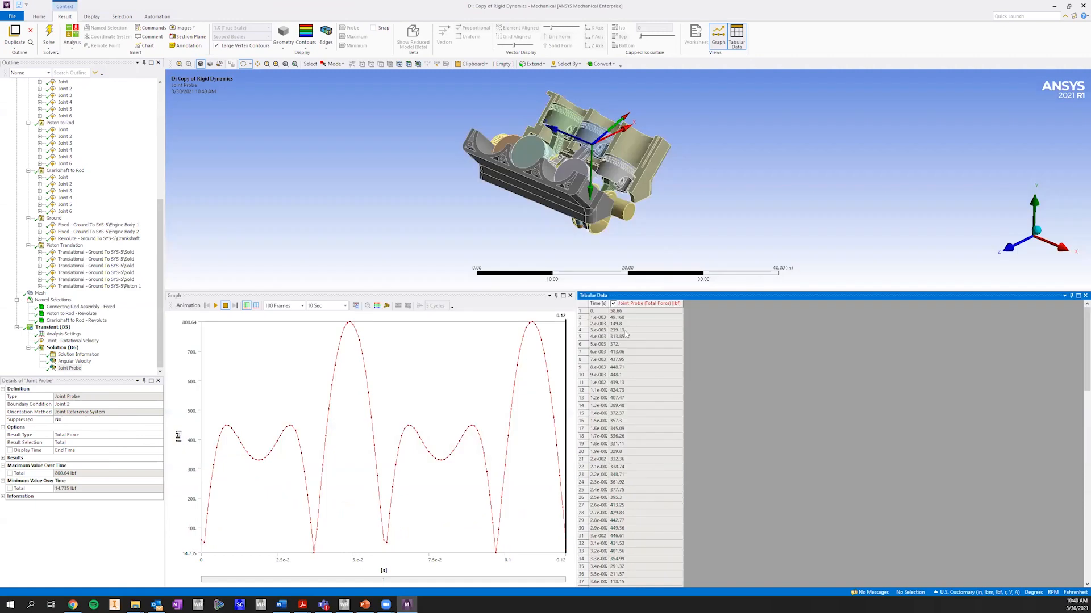
scroll(623, 352, down, 6)
scroll(623, 352, down, 20)
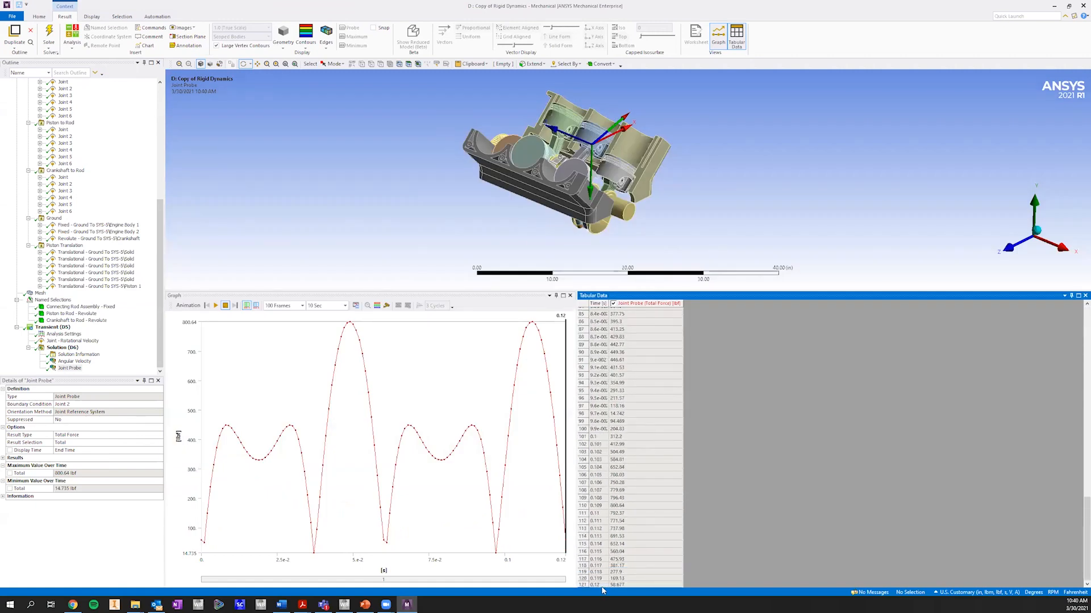
click(602, 585)
scroll(598, 330, up, 20)
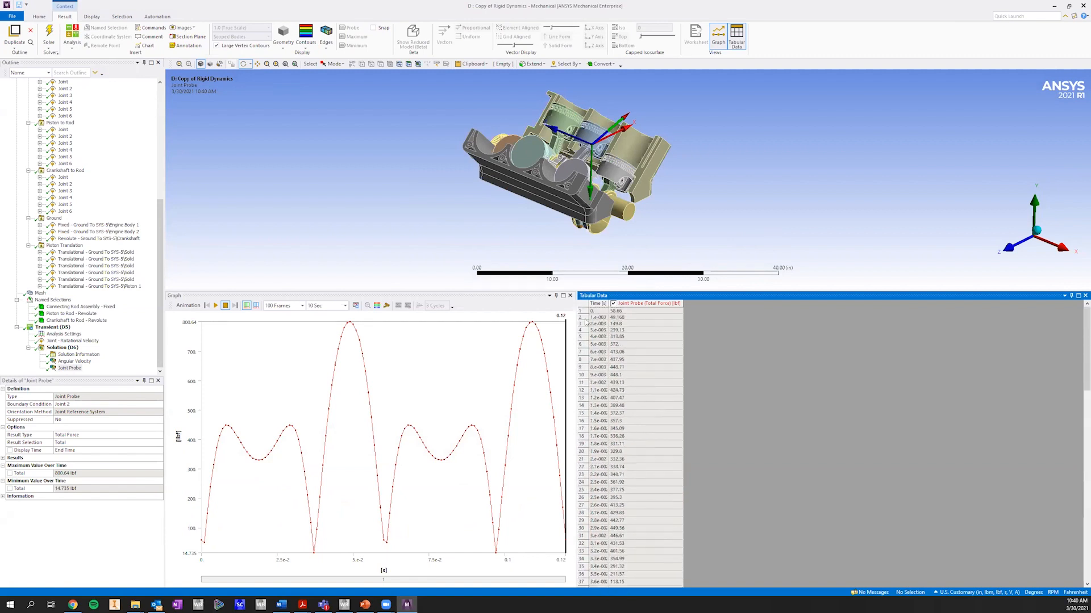
Step: Step down through the time entries of the joint force table, starting at 0.001 s
click(603, 319)
key(Down)
key(Down)
key(Down)
key(Down)
key(Down)
key(Down)
key(Down)
key(Down)
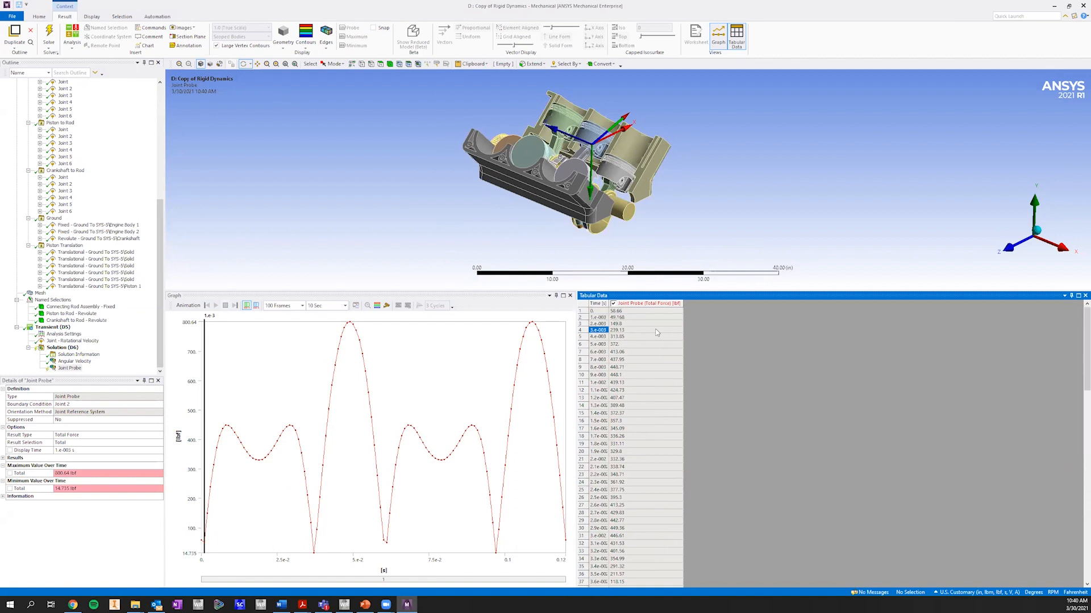
key(Down)
key(Down)
key(Down)
key(Down)
key(Down)
Step: Widen the results table's Time column to show full values and step through the time entries again from 0.001 s
drag(609, 303, 627, 303)
click(605, 318)
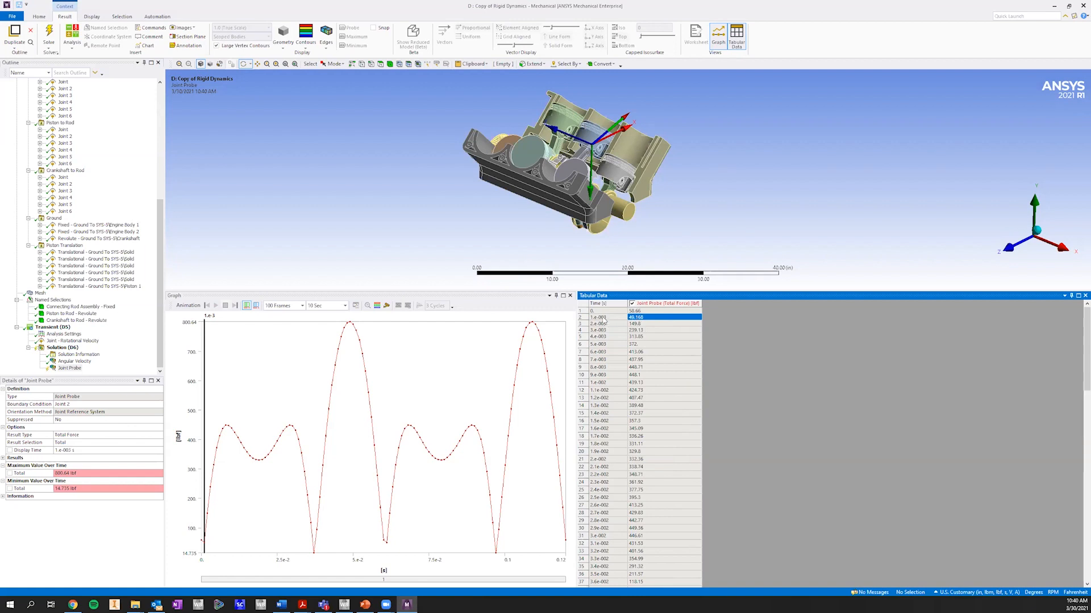
key(Down)
key(Down)
key(Down)
key(Down)
key(Down)
key(Down)
key(Down)
key(Down)
key(Down)
key(Down)
key(Down)
key(Down)
key(Down)
key(Down)
key(Down)
key(Down)
key(Down)
key(Down)
key(Down)
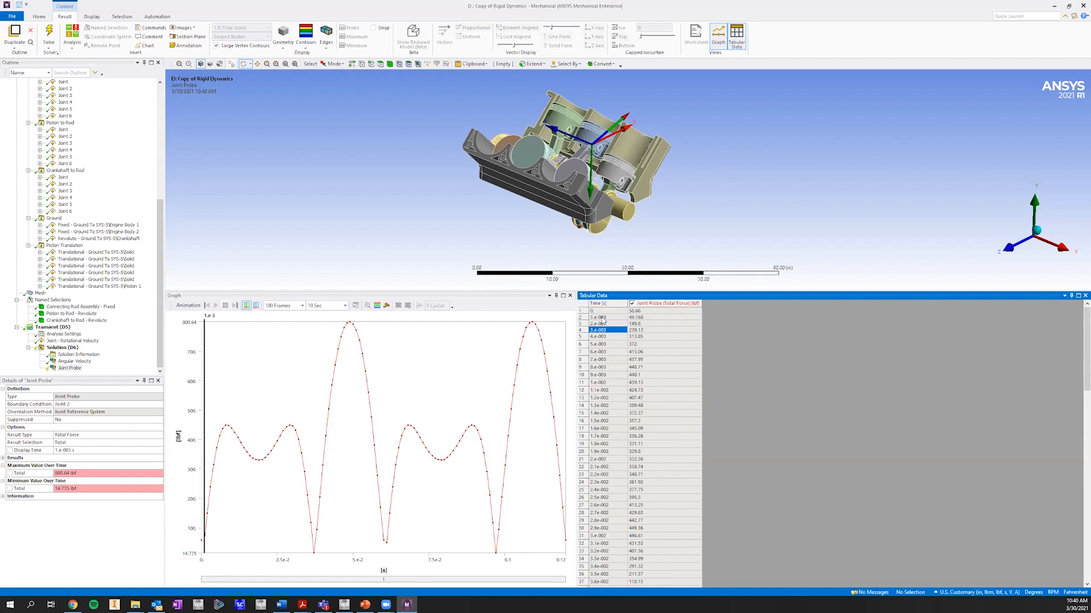
Step: Continue stepping through the joint force table's time entries from 0.003 s down to 0.052 s
key(Down)
key(Down)
key(Down)
key(Down)
key(Down)
key(Down)
key(Down)
key(Down)
key(Down)
key(Down)
key(Down)
key(Down)
key(Down)
key(Down)
key(Down)
key(Down)
key(Down)
key(Down)
key(Down)
key(Down)
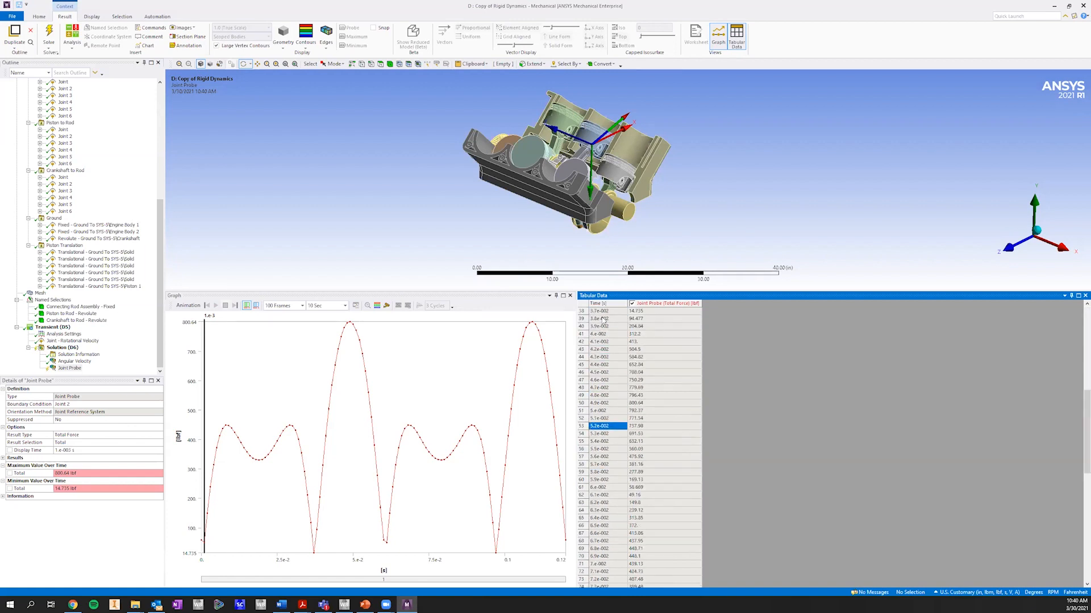
Step: Check the step end time and time step in the transient analysis settings
click(71, 335)
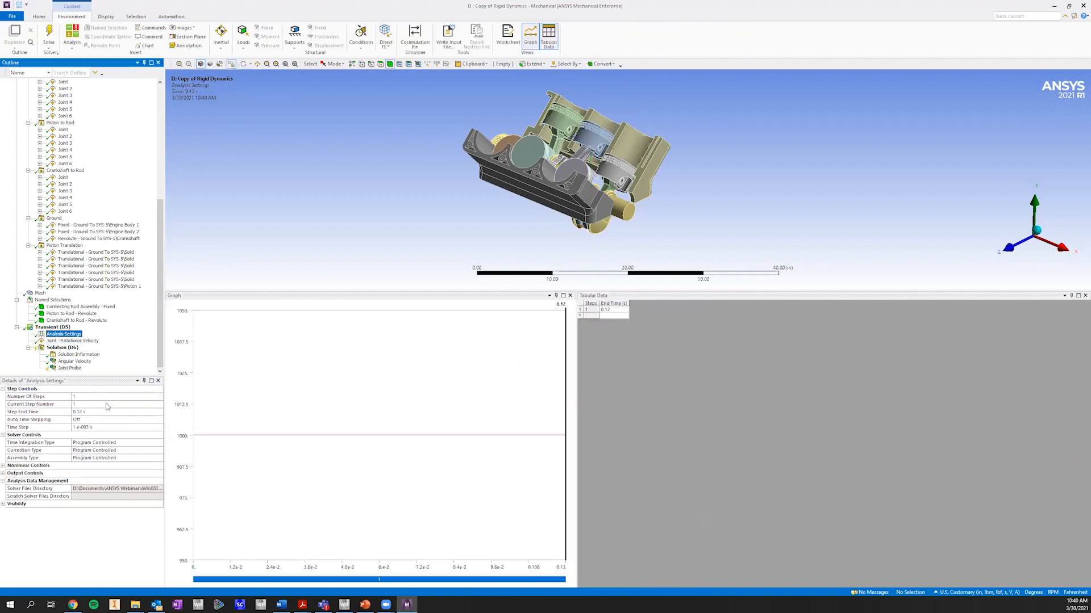
click(99, 413)
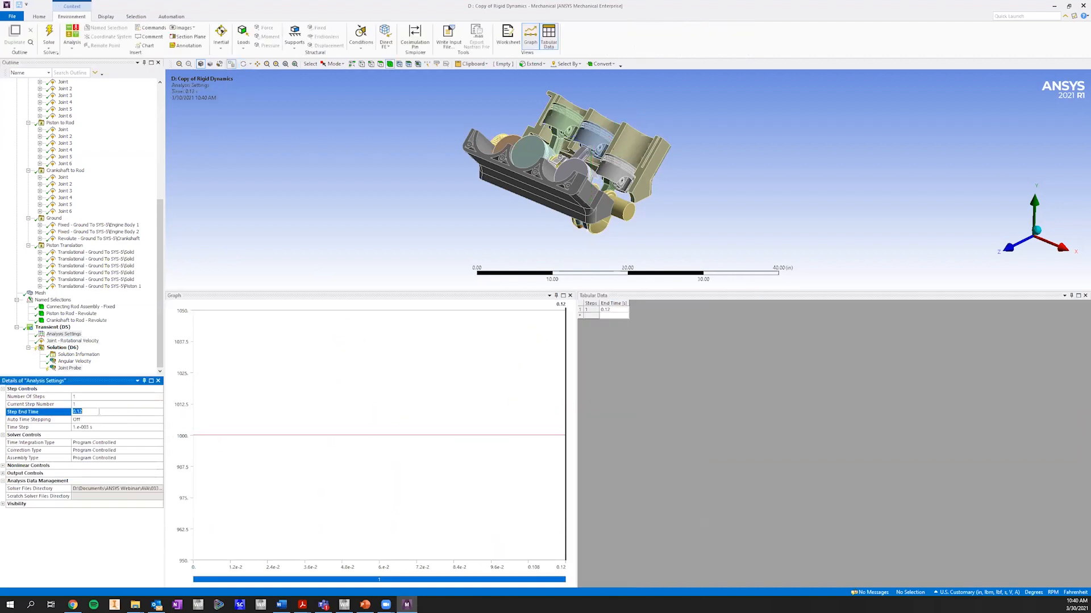
click(97, 428)
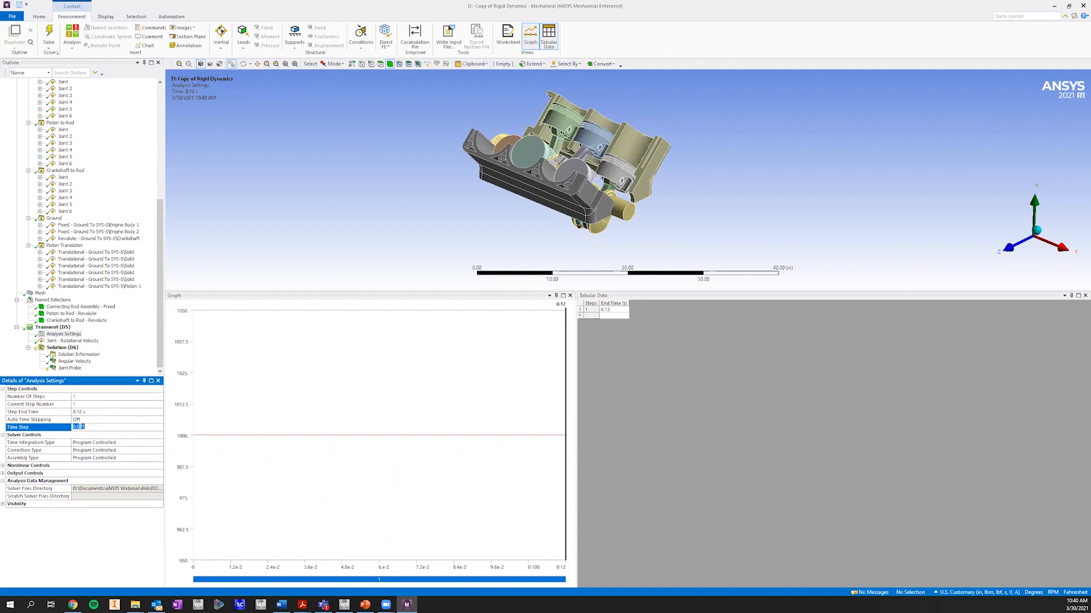
Step: Reset the joint probe's display time to the end time and retrieve its result
click(74, 369)
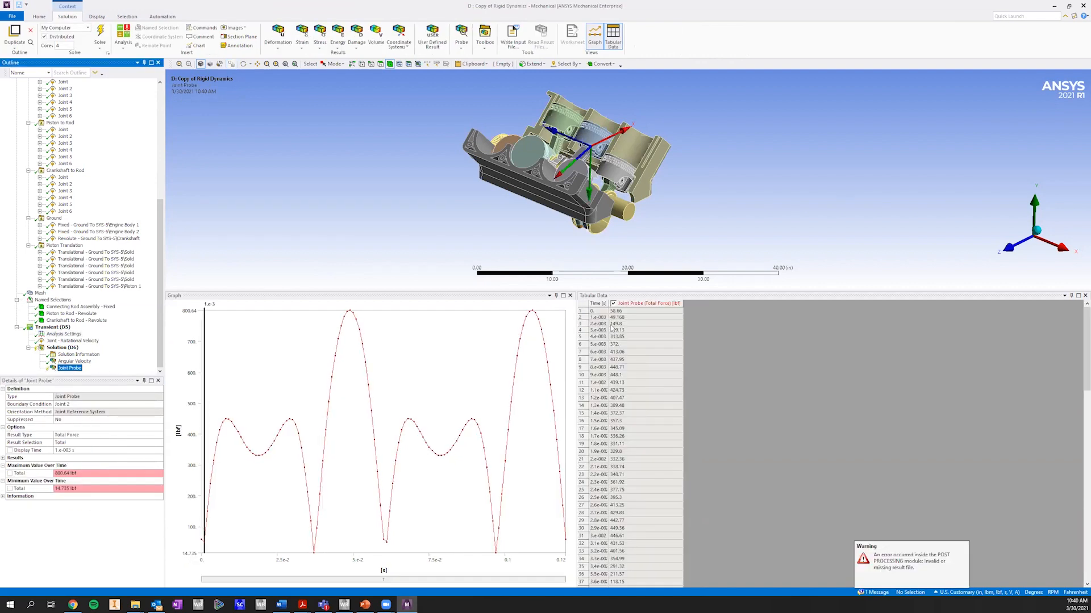
click(606, 323)
click(585, 311)
scroll(601, 386, down, 5)
scroll(601, 386, up, 5)
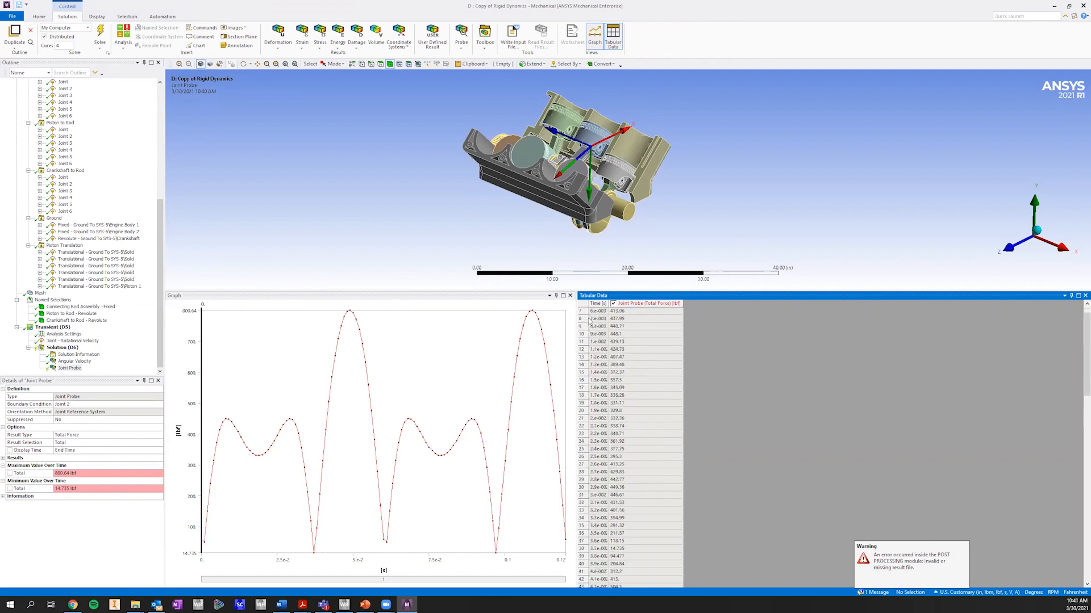
click(63, 368)
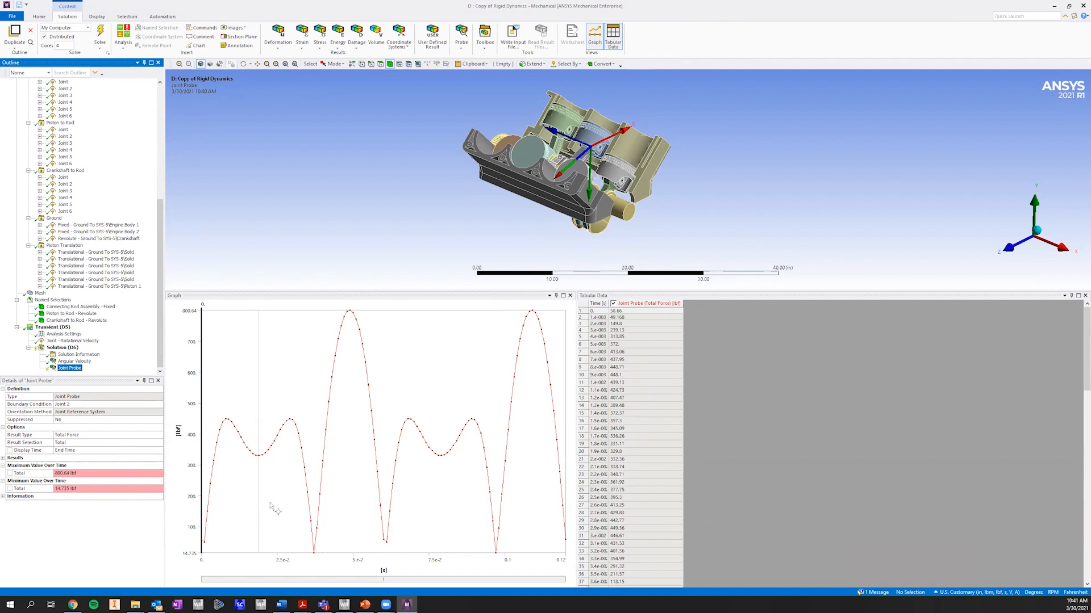
right_click(72, 370)
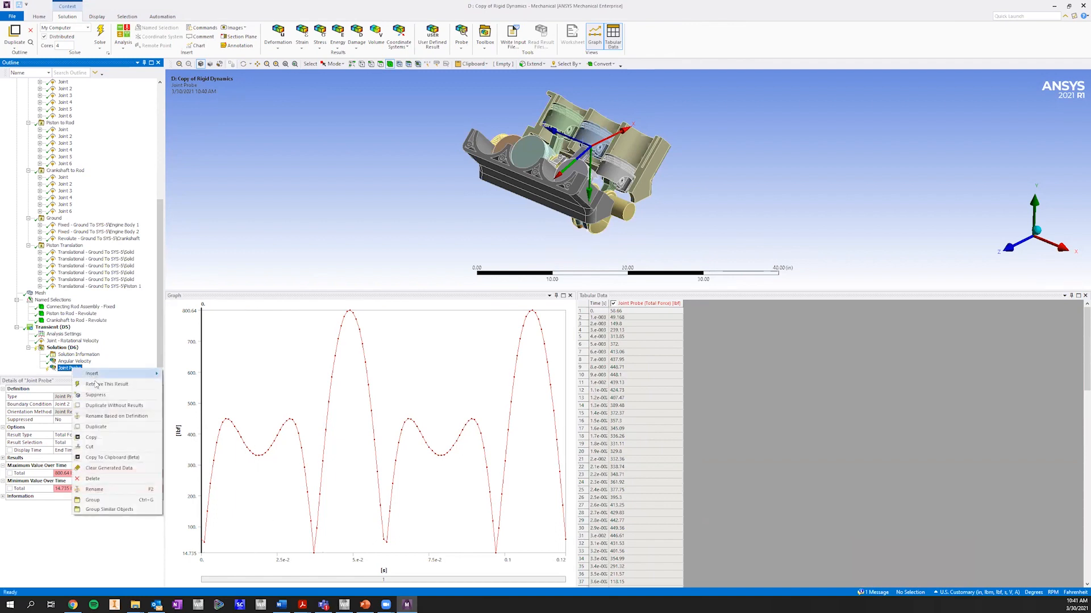
click(74, 374)
right_click(70, 371)
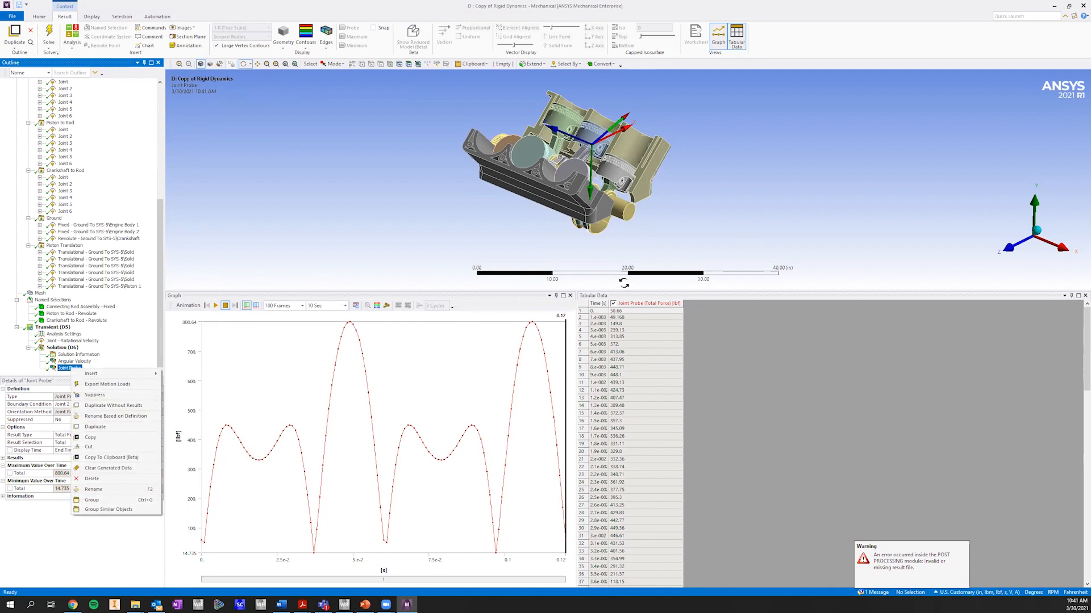
Step: Enlarge the model area with the engine viewed end-on, and play the joint force animation
drag(622, 292, 620, 377)
drag(628, 402, 628, 409)
click(1068, 370)
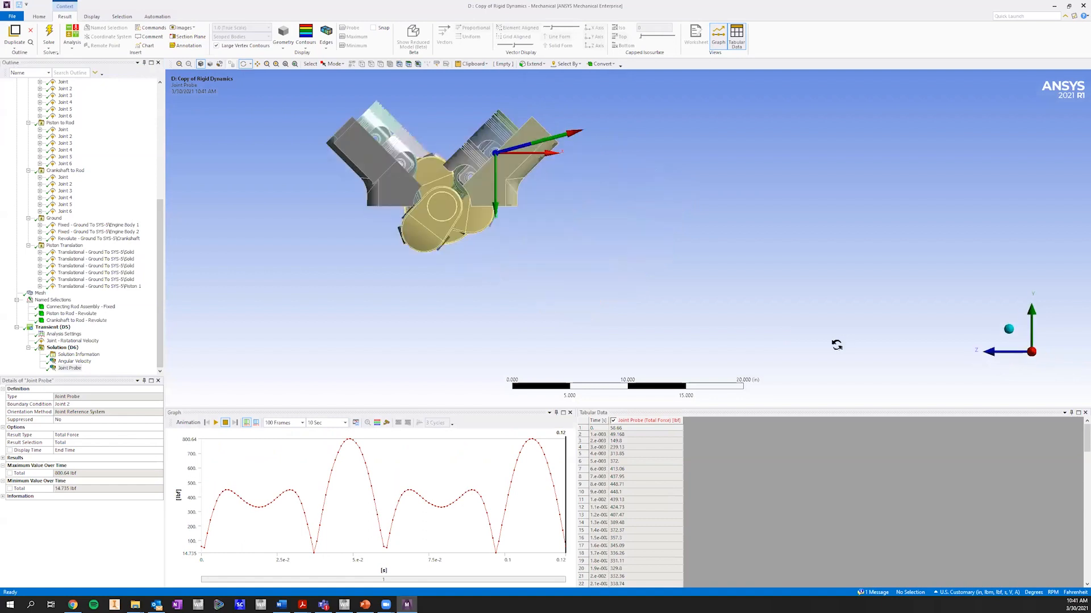
scroll(664, 223, up, 2)
scroll(665, 223, up, 2)
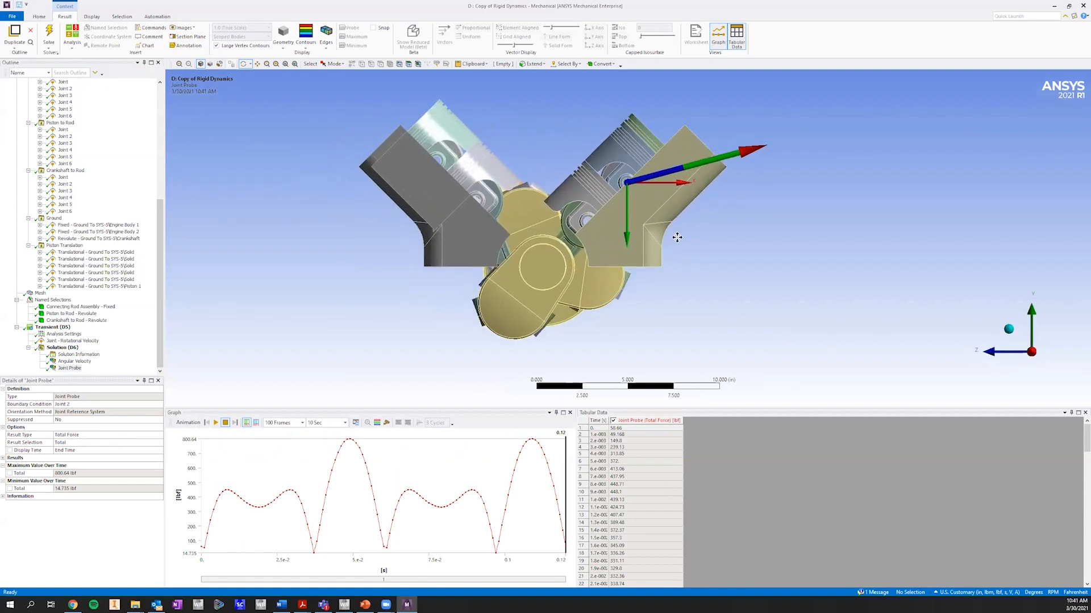
scroll(614, 255, down, 1)
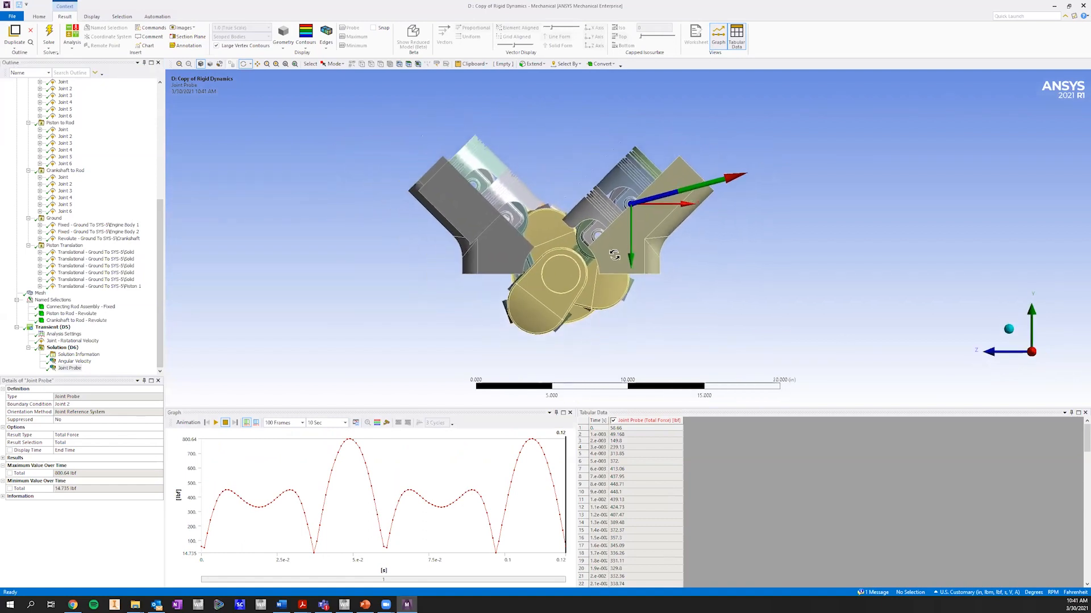
click(225, 423)
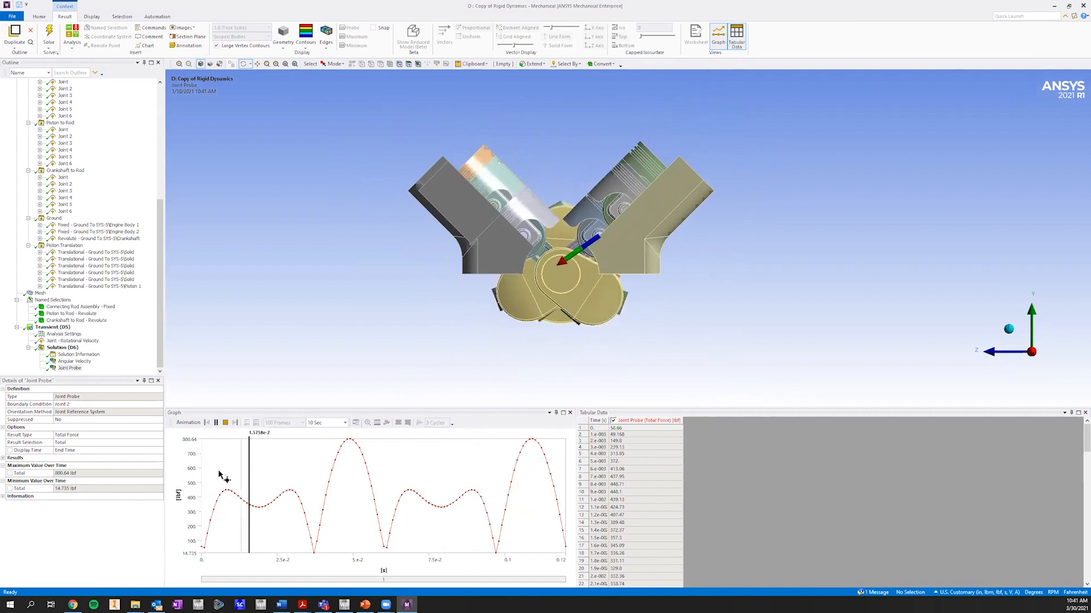
click(226, 423)
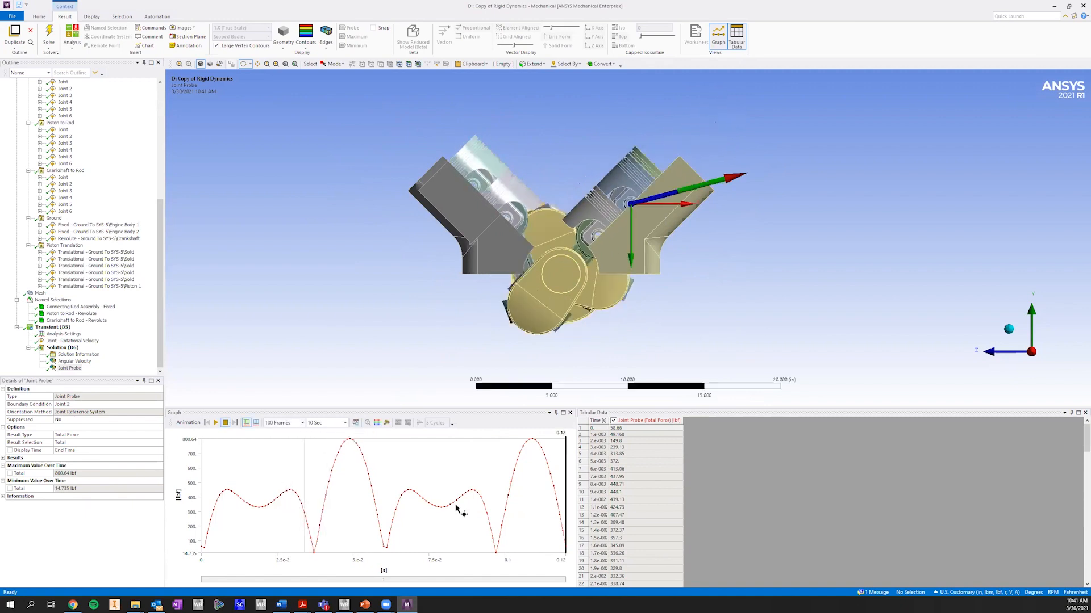
Step: Retrieve the joint probe result at the first force peak, 0.049 s, and view its force vector on the engine
click(350, 488)
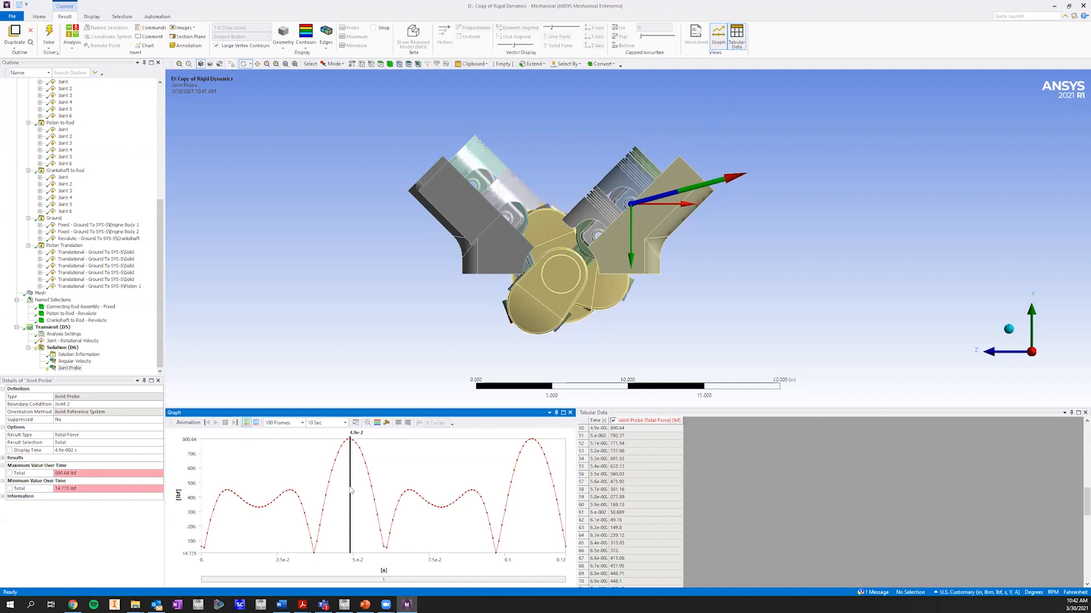
right_click(350, 489)
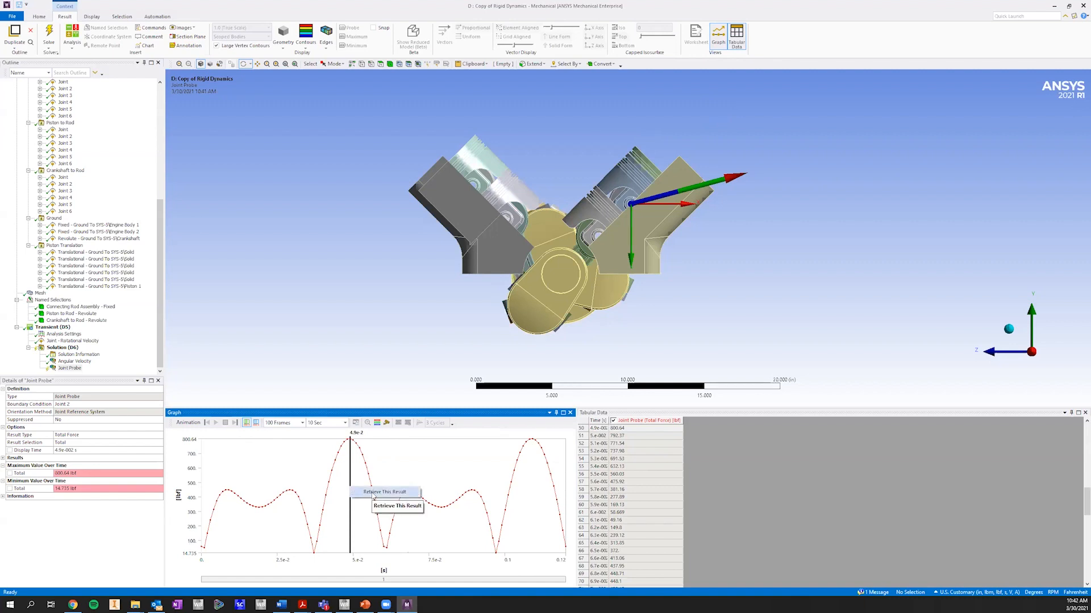
click(374, 493)
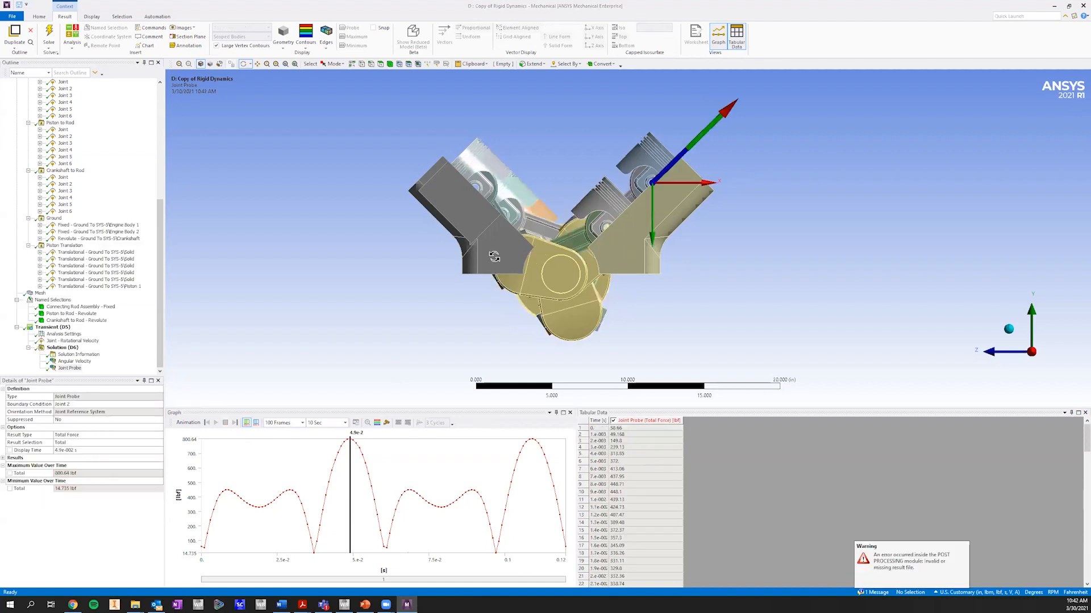
drag(625, 183, 501, 180)
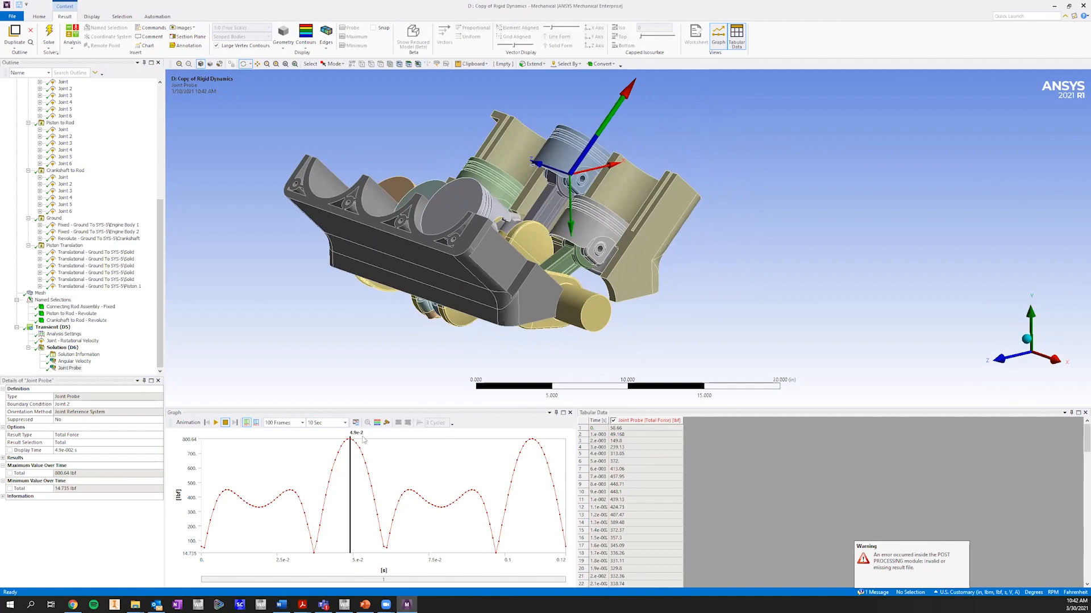
Step: Find the 0.049 s row in the joint force table and compare it with the force vector on the model
click(700, 486)
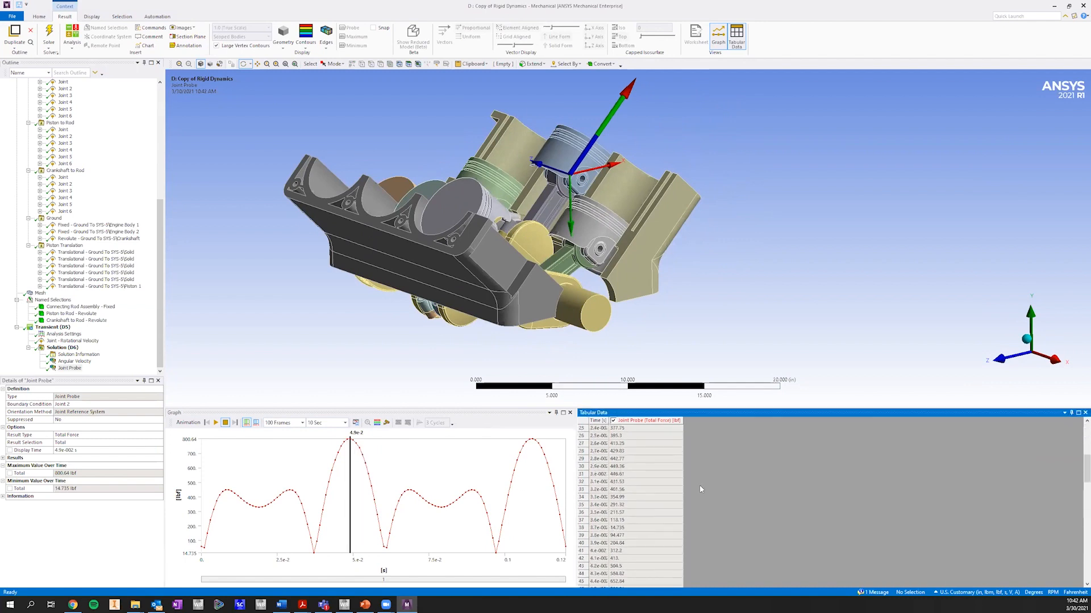
scroll(700, 490, up, 2)
click(597, 529)
click(613, 531)
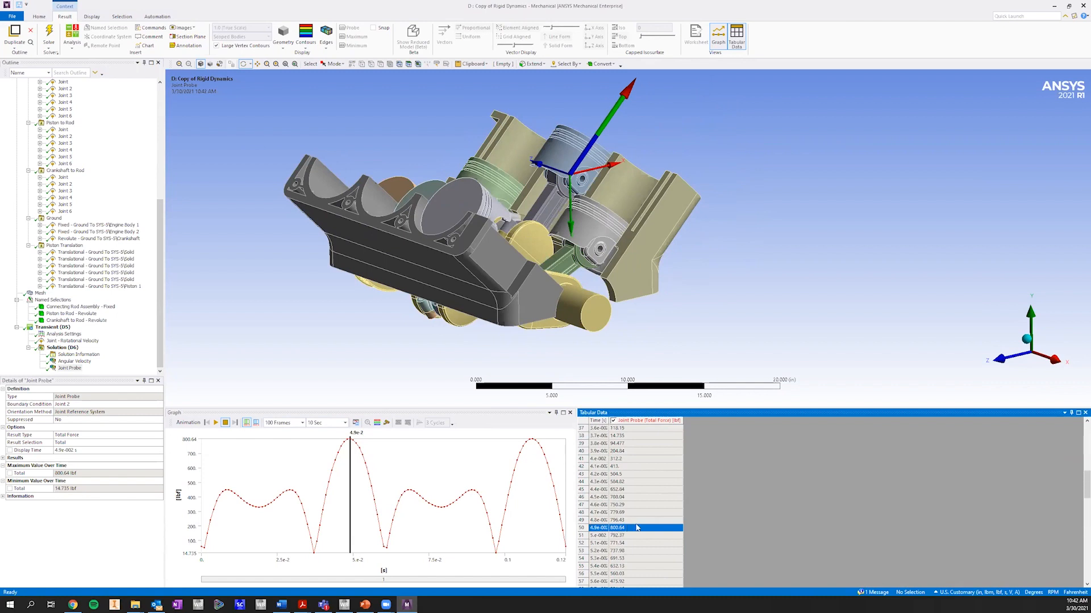
click(591, 134)
drag(591, 134, 614, 142)
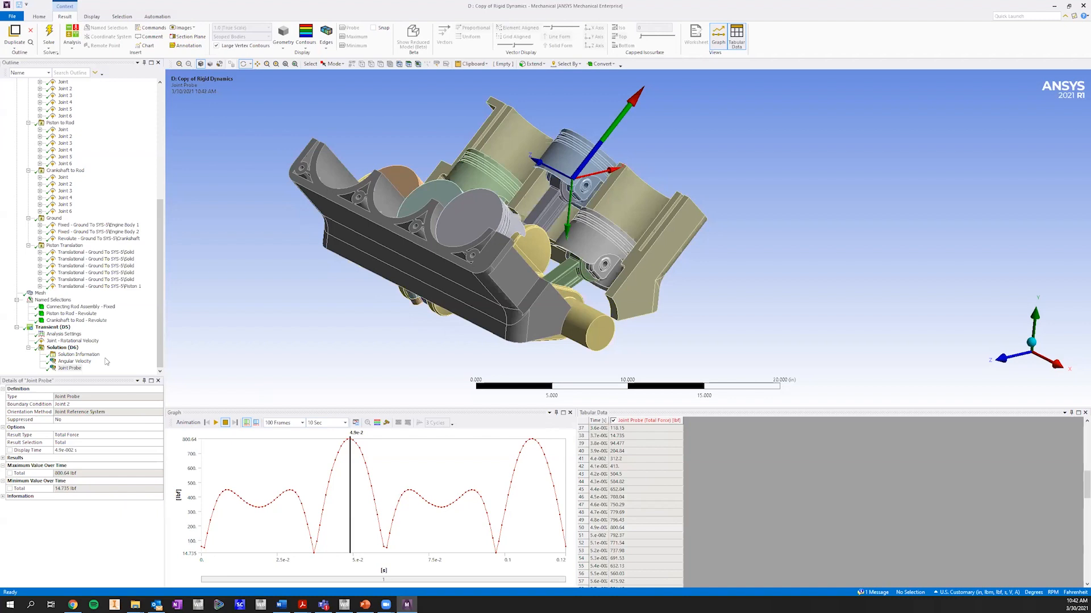
Step: Review the joint probe's available commands and check its display time
click(70, 369)
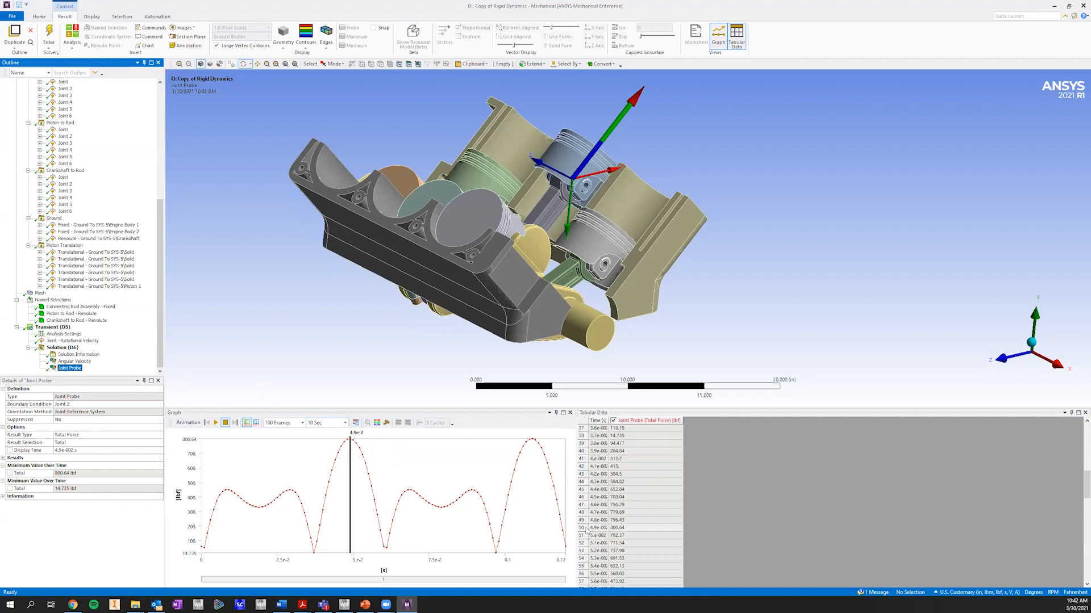
right_click(74, 370)
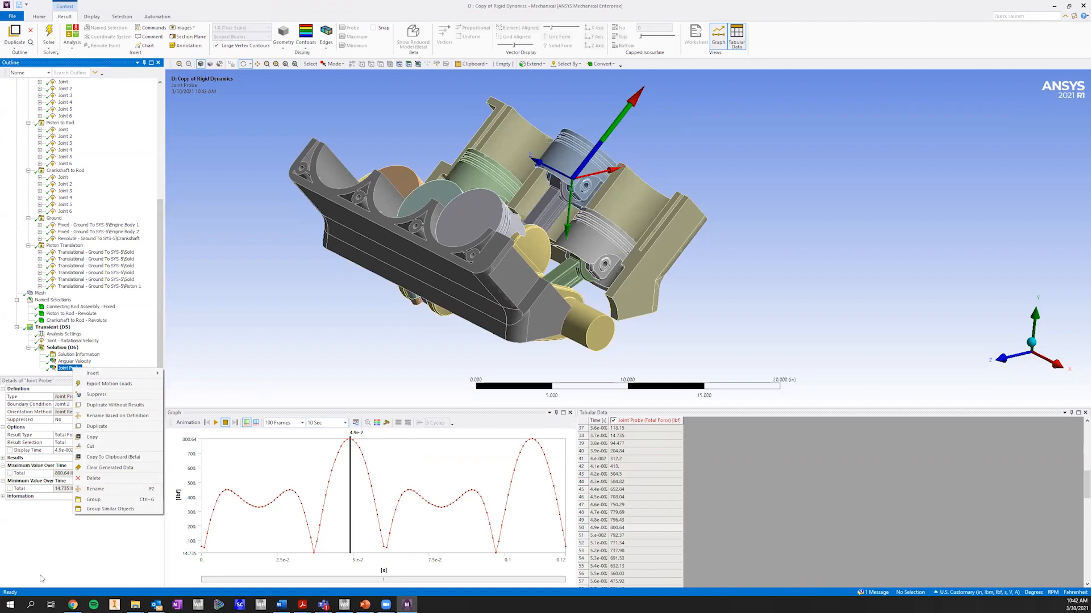
click(67, 467)
click(80, 450)
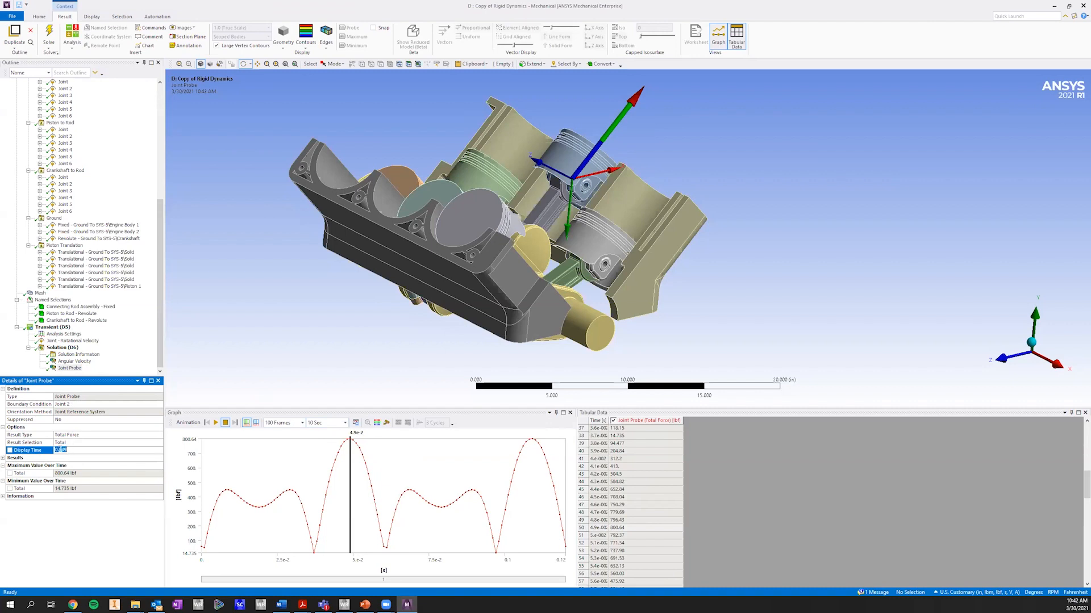
Step: Export the joint probe's motion loads at 0.049 s as Motion Load 1 AVA.txt in the 03302021 - RBD V6 Engine folder
right_click(74, 368)
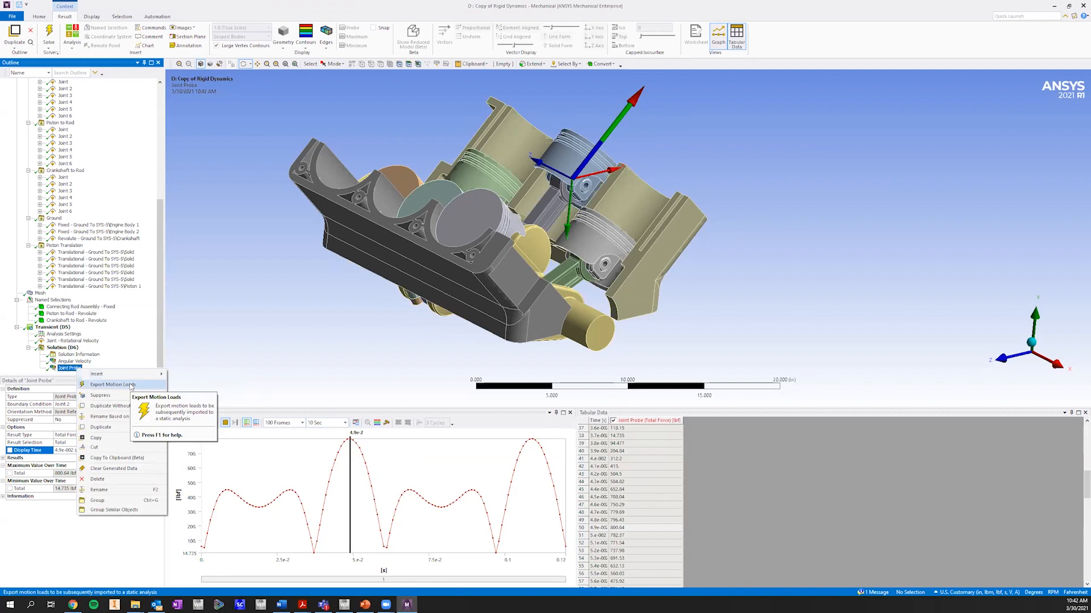
click(112, 385)
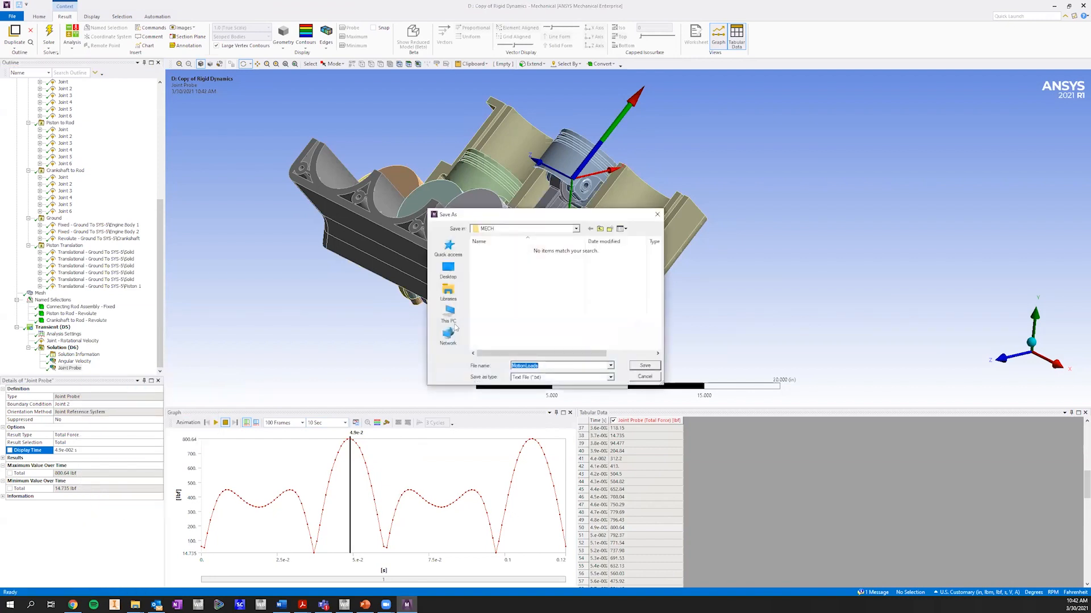
click(600, 229)
click(601, 229)
click(601, 229)
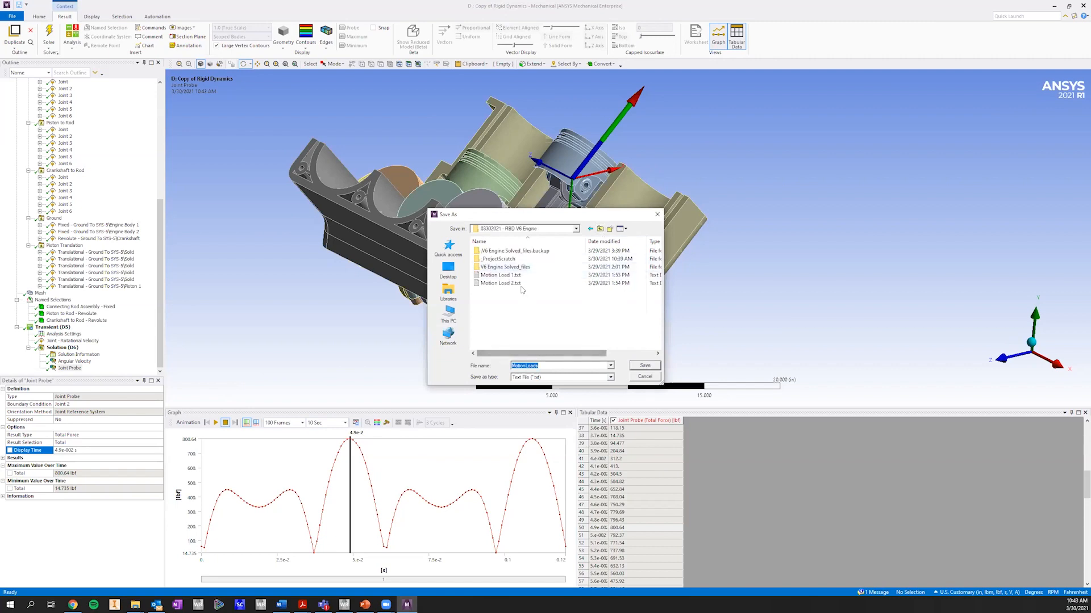
click(514, 275)
click(541, 366)
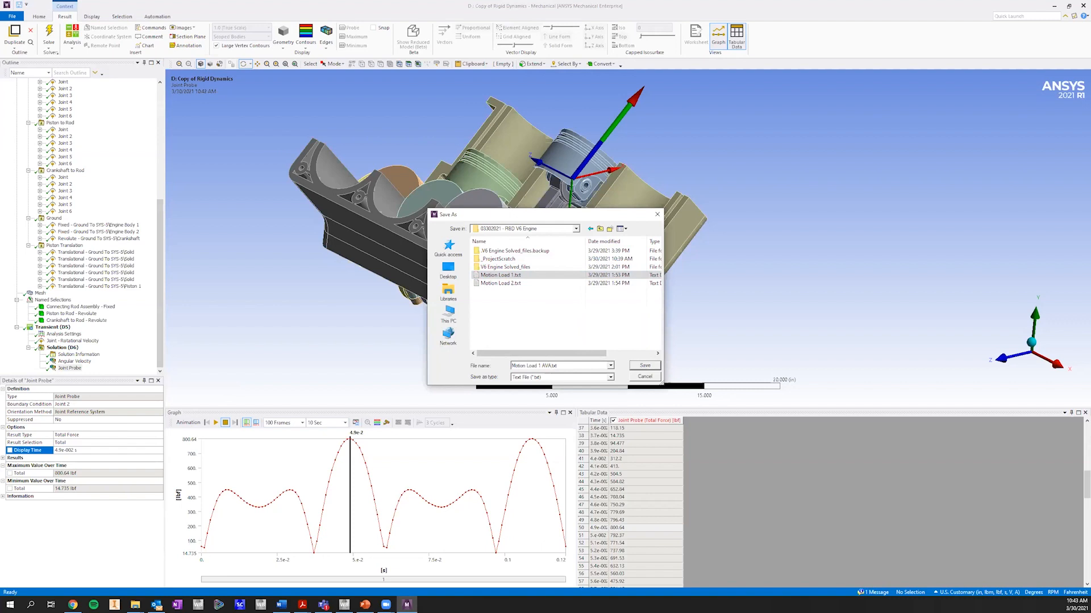
click(649, 367)
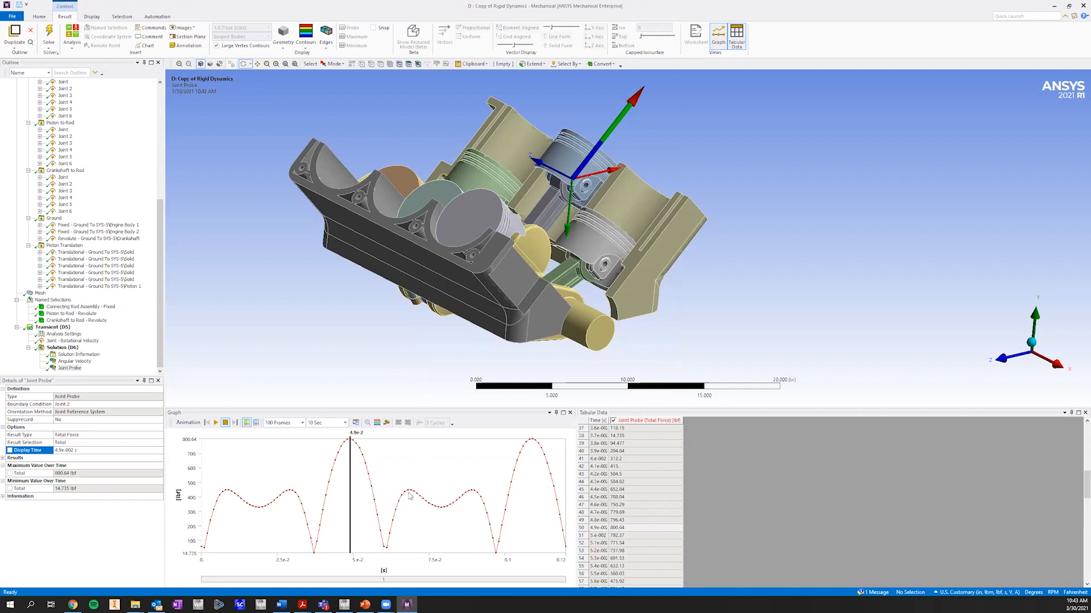
Step: Retrieve the joint probe result at 0.069 s and view the force vector with the engine end-on
click(408, 496)
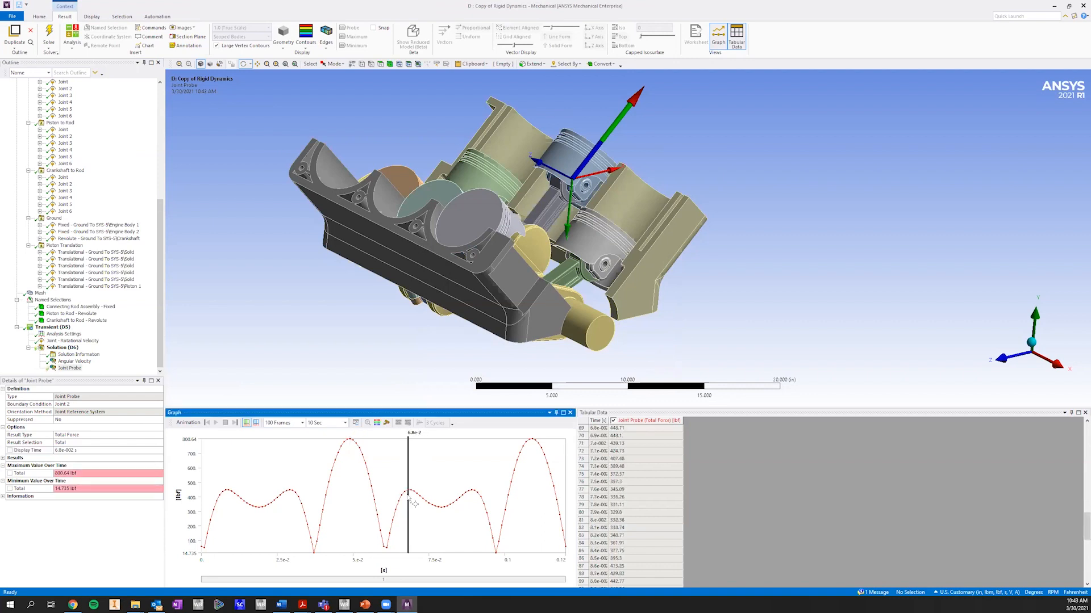
click(411, 496)
right_click(417, 498)
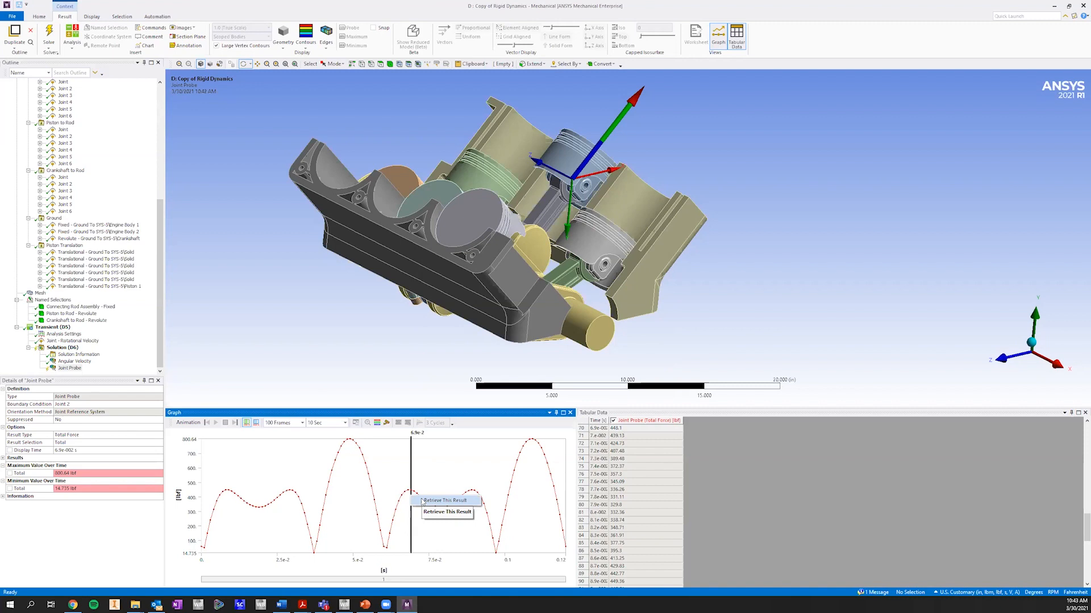
click(422, 501)
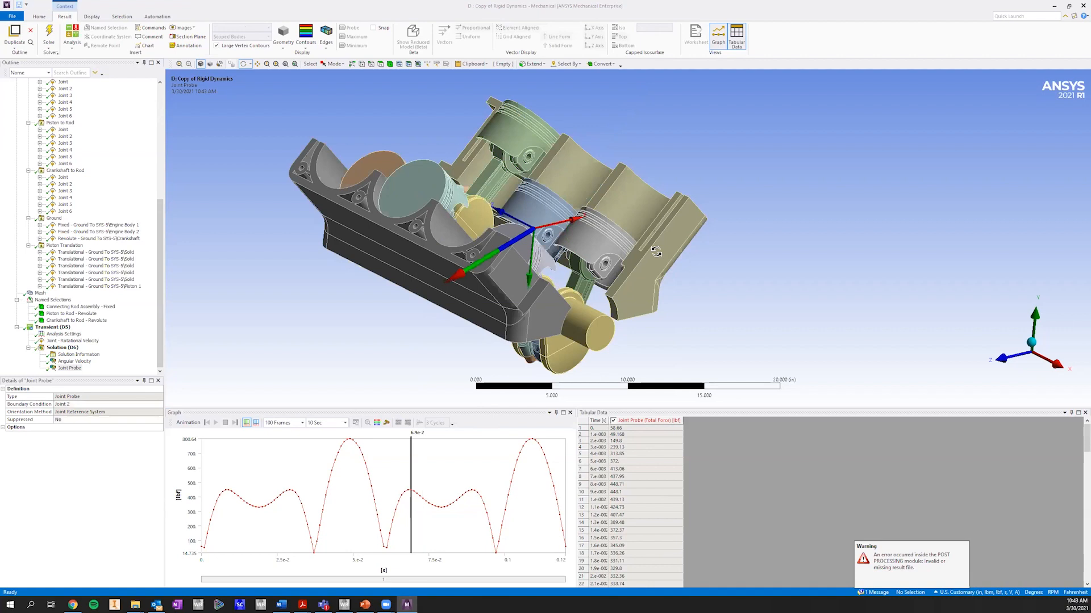
drag(627, 216, 527, 286)
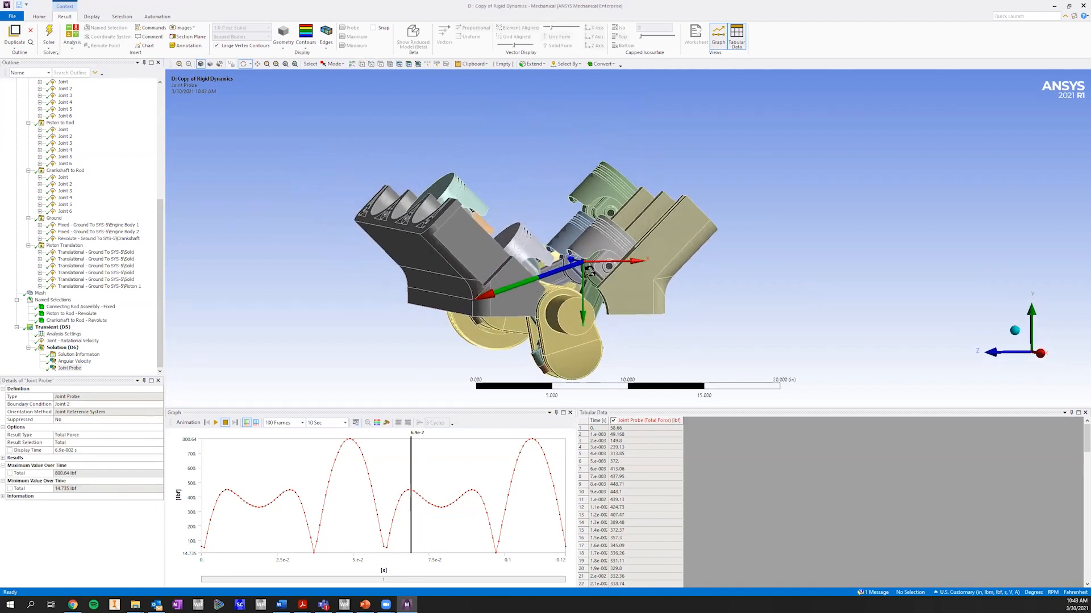
click(1040, 353)
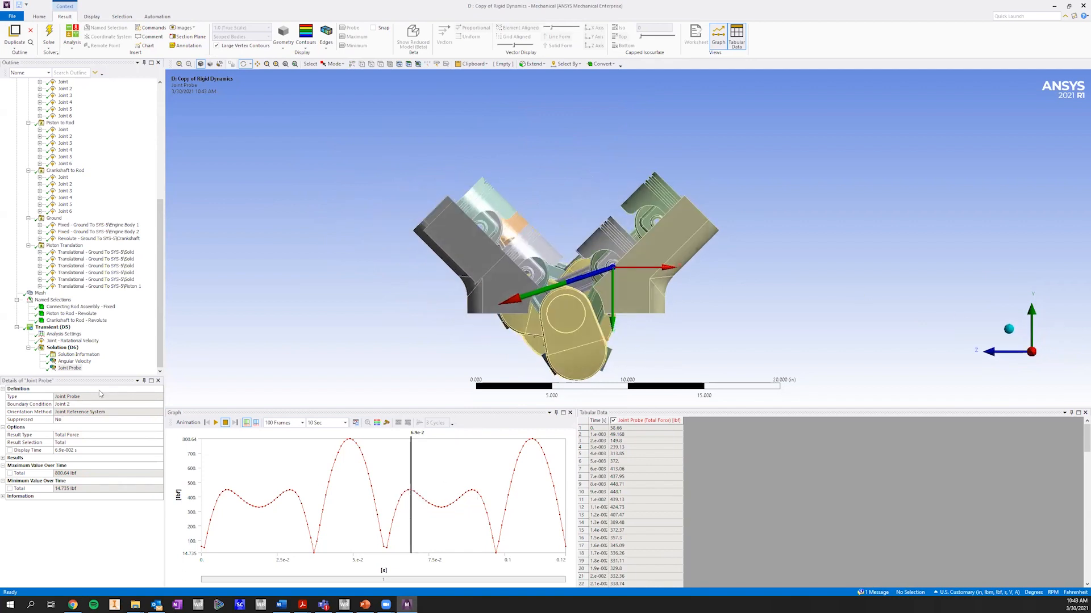
Step: Export the joint probe's motion loads at 0.069 s to the 03302021 - RBD V6 Engine folder, renaming the file from Motion Load 1 AVA.txt
right_click(74, 370)
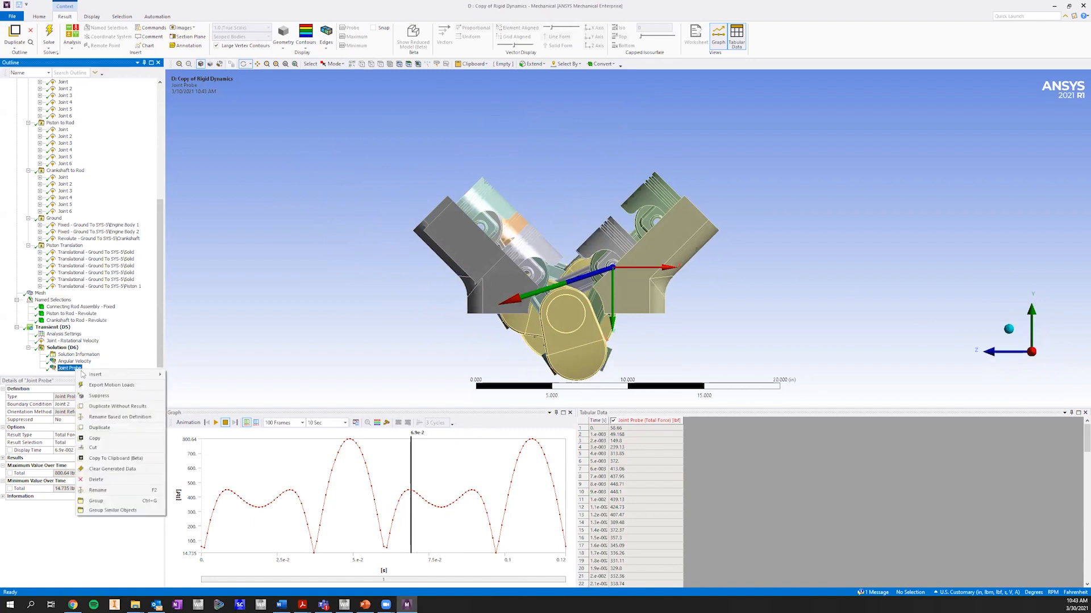
click(108, 385)
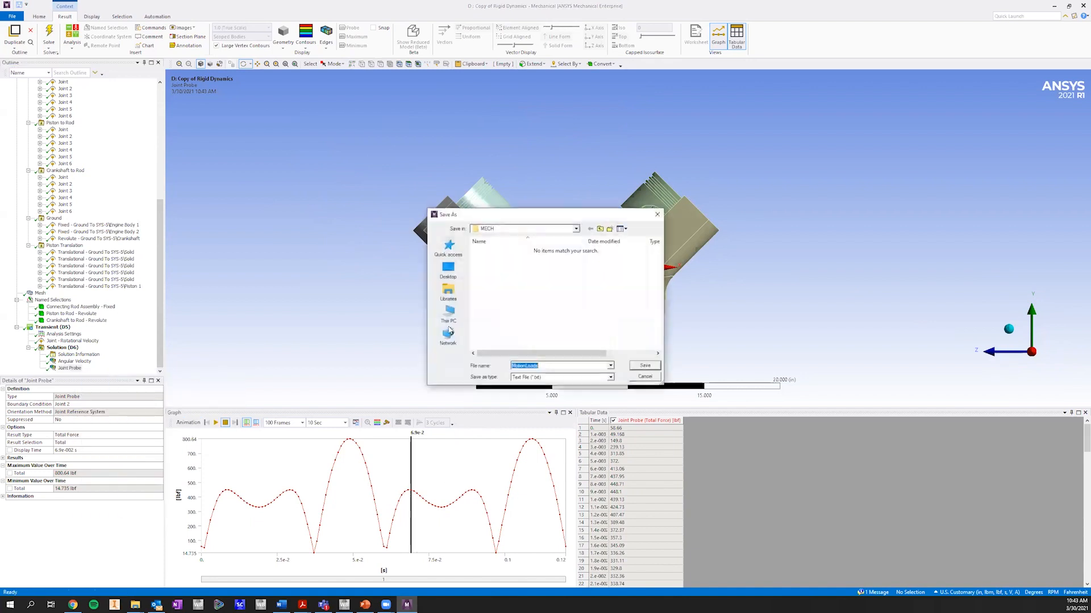
click(599, 230)
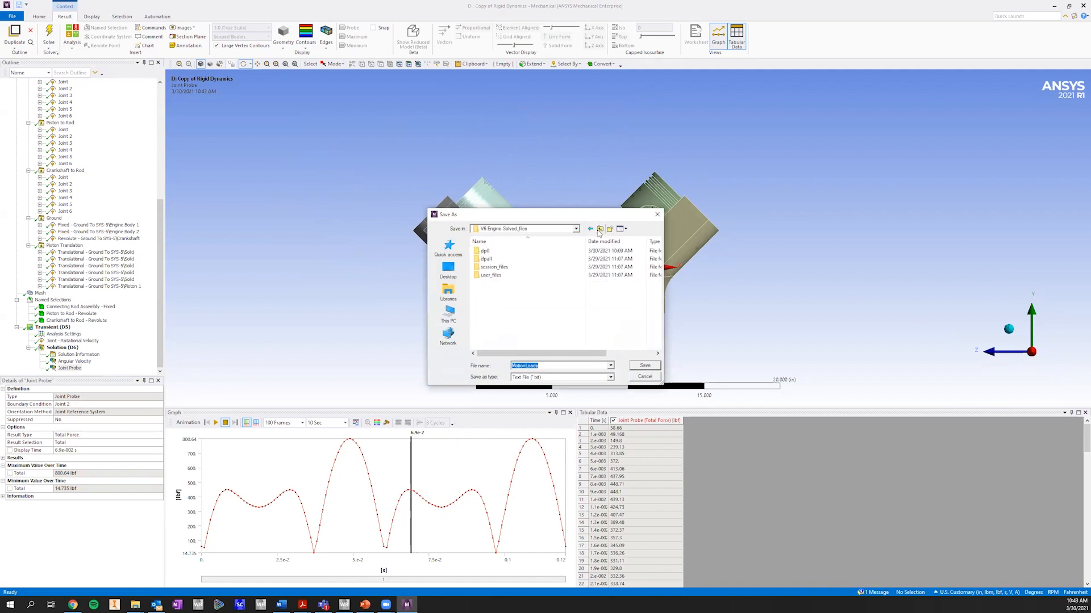
click(545, 276)
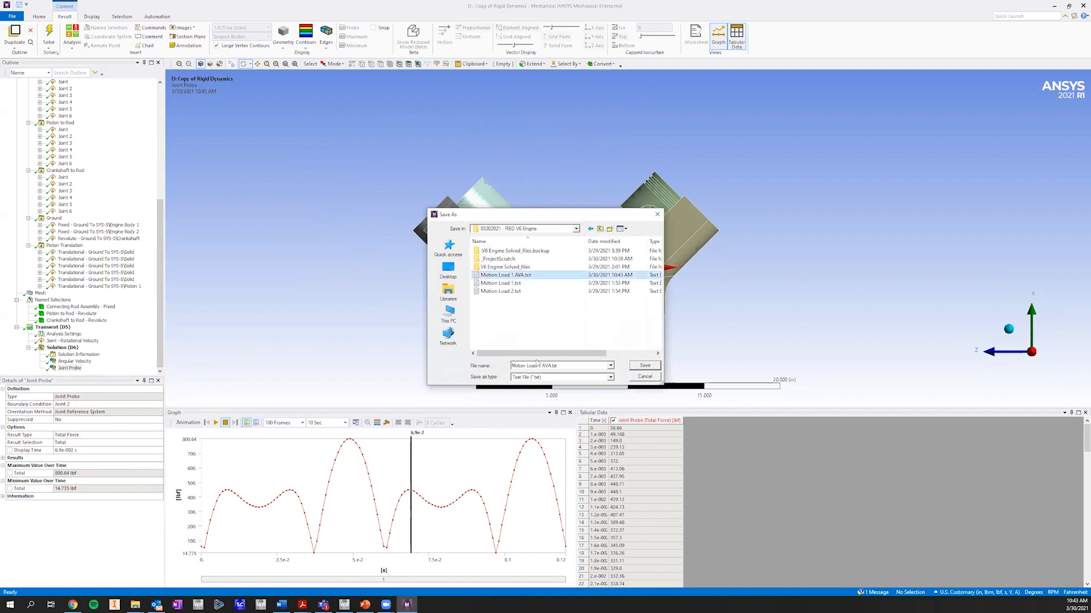
click(543, 365)
click(544, 365)
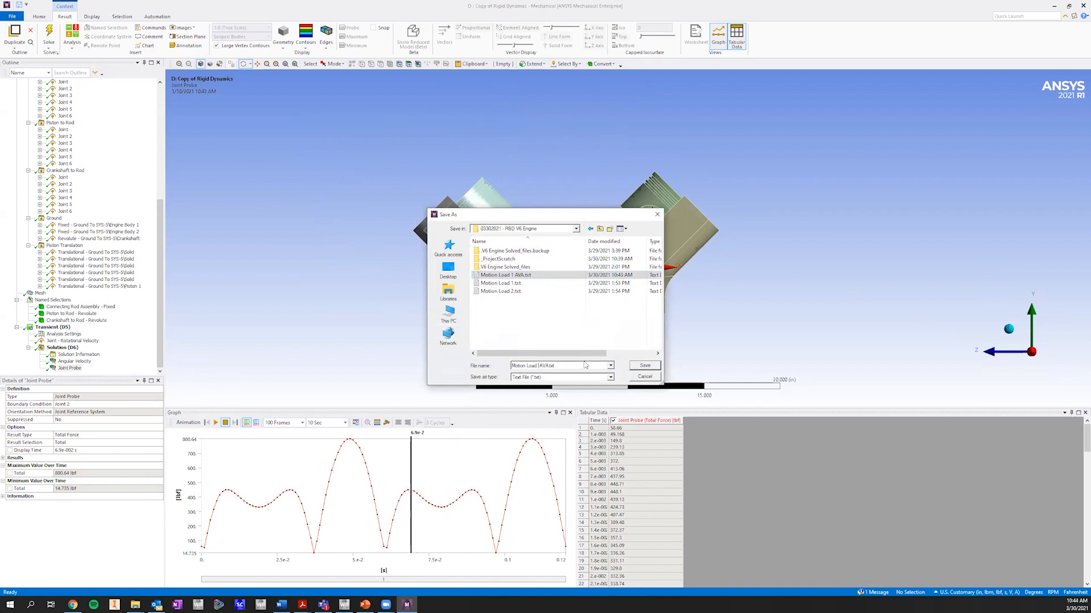
key(Return)
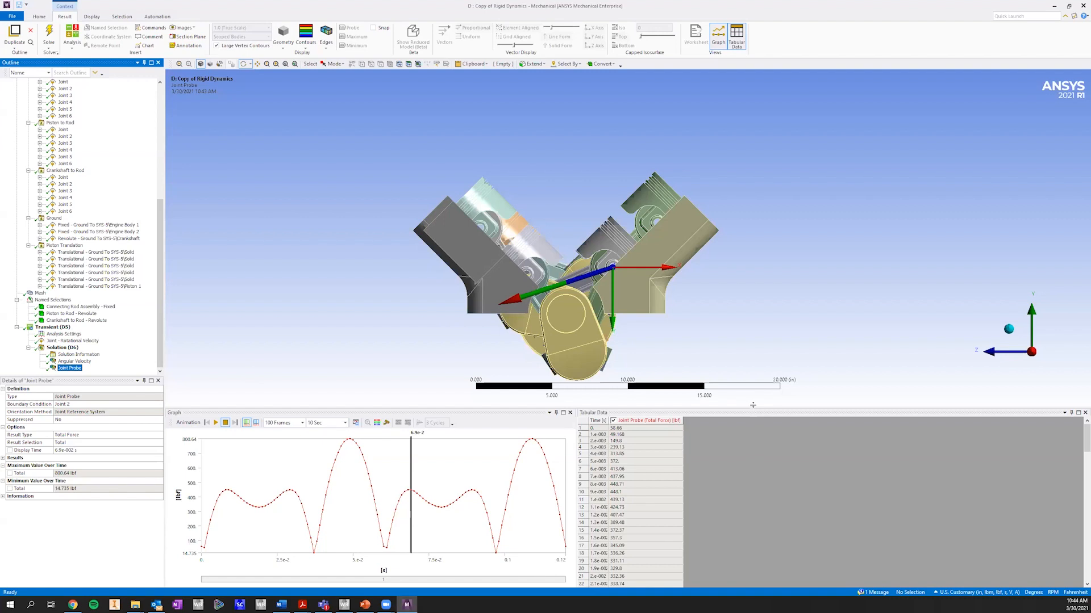
Step: Enlarge the joint force graph and inspect the 0.069 s force vector on the piston-to-rod joint up close
drag(566, 408, 566, 333)
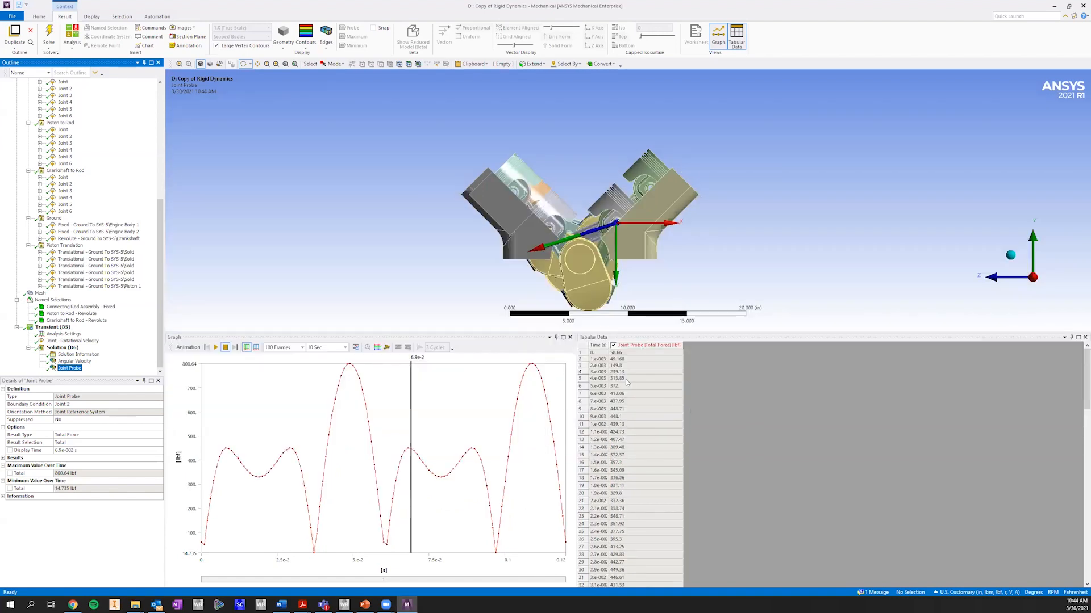
mouse_move(593, 226)
mouse_down()
mouse_move(657, 211)
mouse_move(585, 193)
mouse_move(577, 212)
mouse_move(589, 236)
mouse_move(594, 226)
mouse_up()
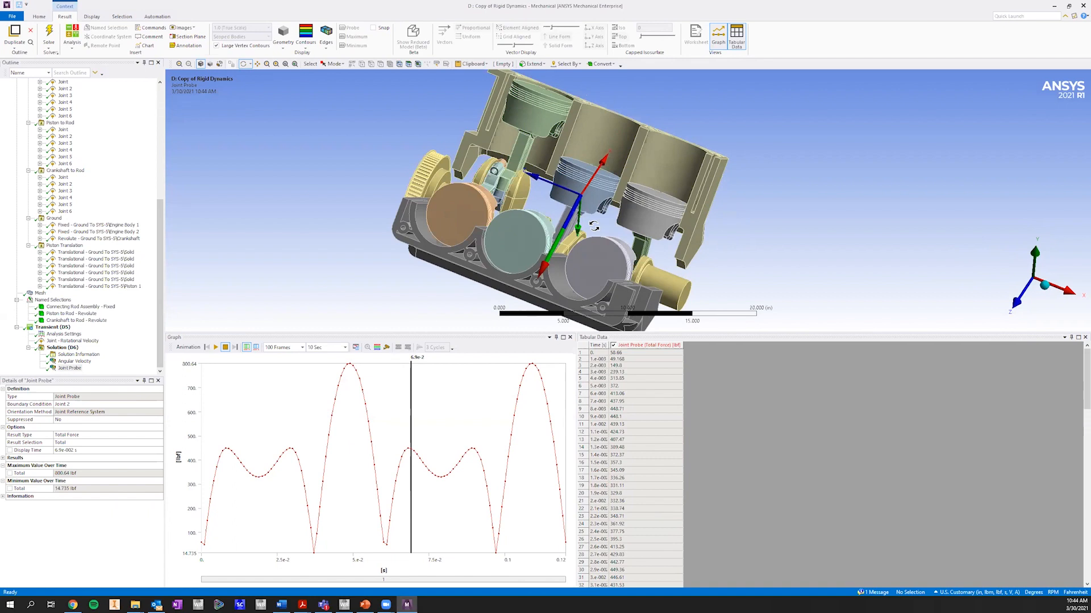
scroll(593, 226, up, 5)
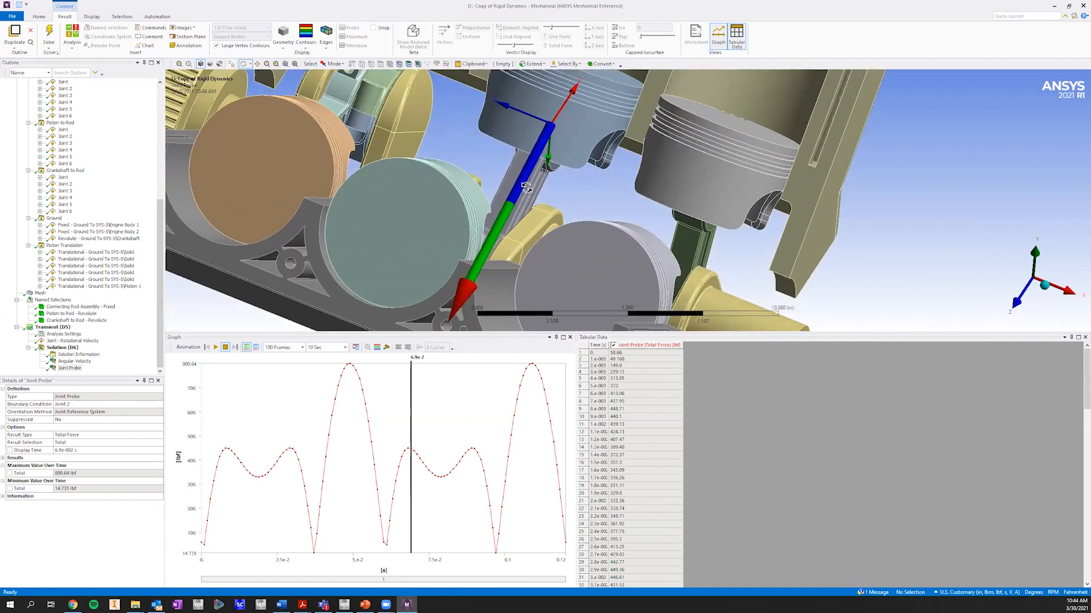
drag(518, 182, 624, 198)
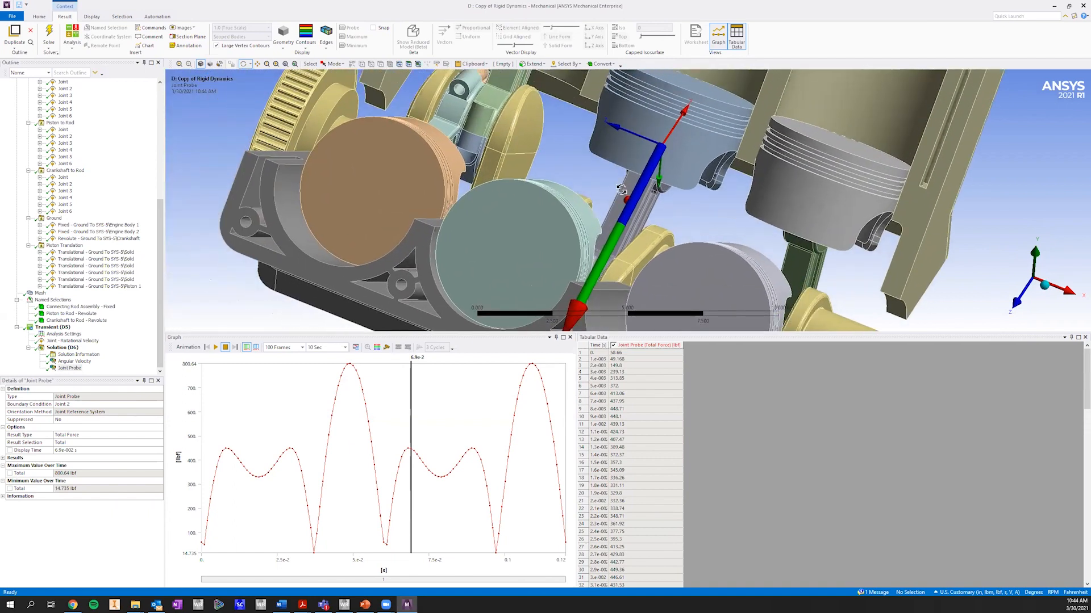
Step: Close Mechanical and duplicate the Copy of Rigid Dynamics system in the Workbench project schematic
click(1079, 7)
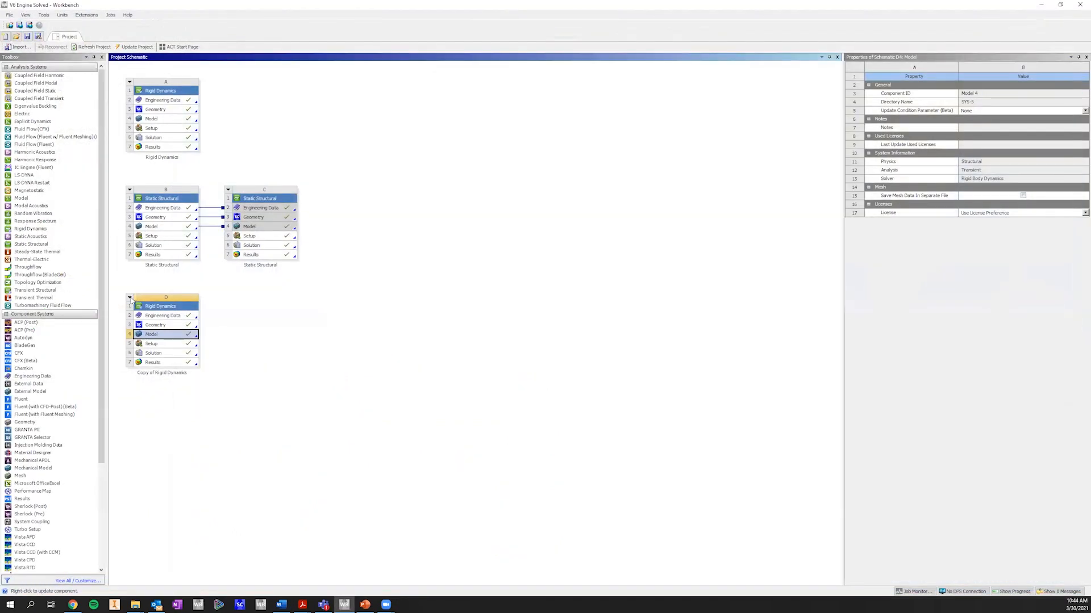
right_click(129, 300)
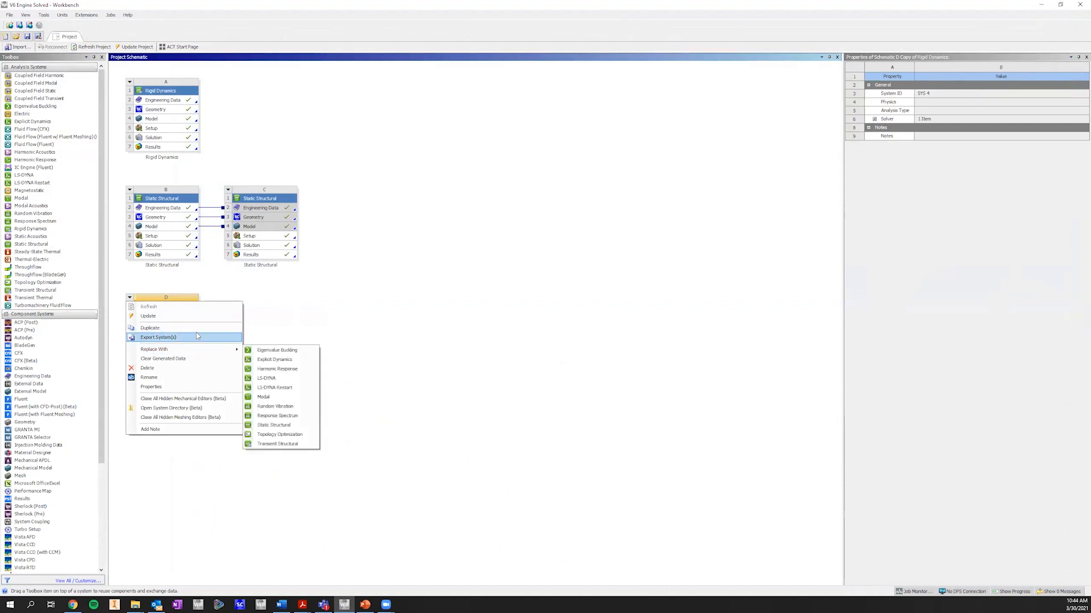
click(301, 333)
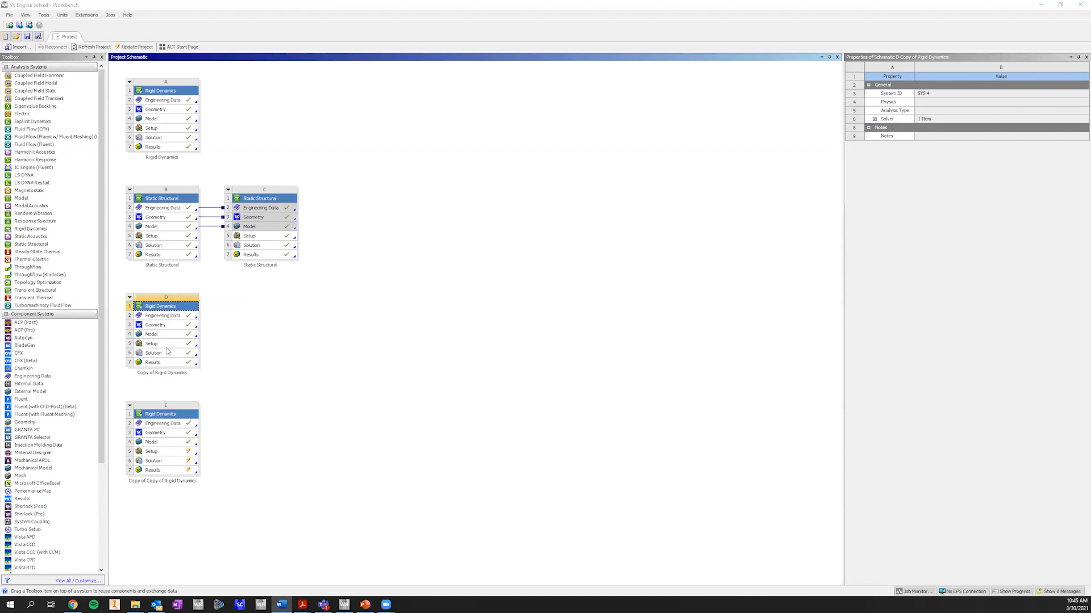
Step: Replace the duplicated rigid dynamics system E with a Static Structural analysis
right_click(152, 415)
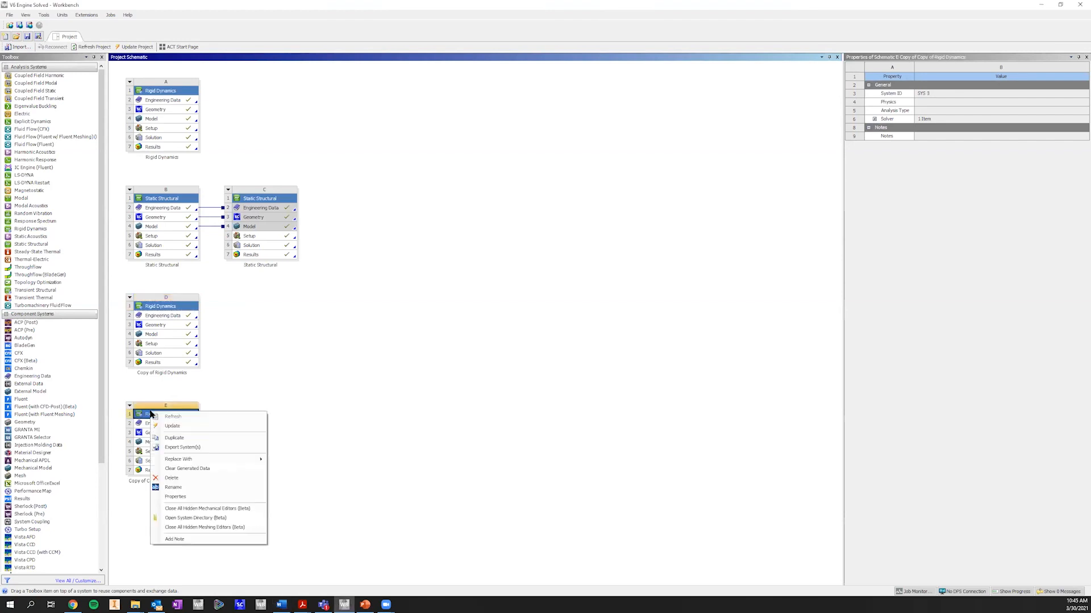
click(245, 394)
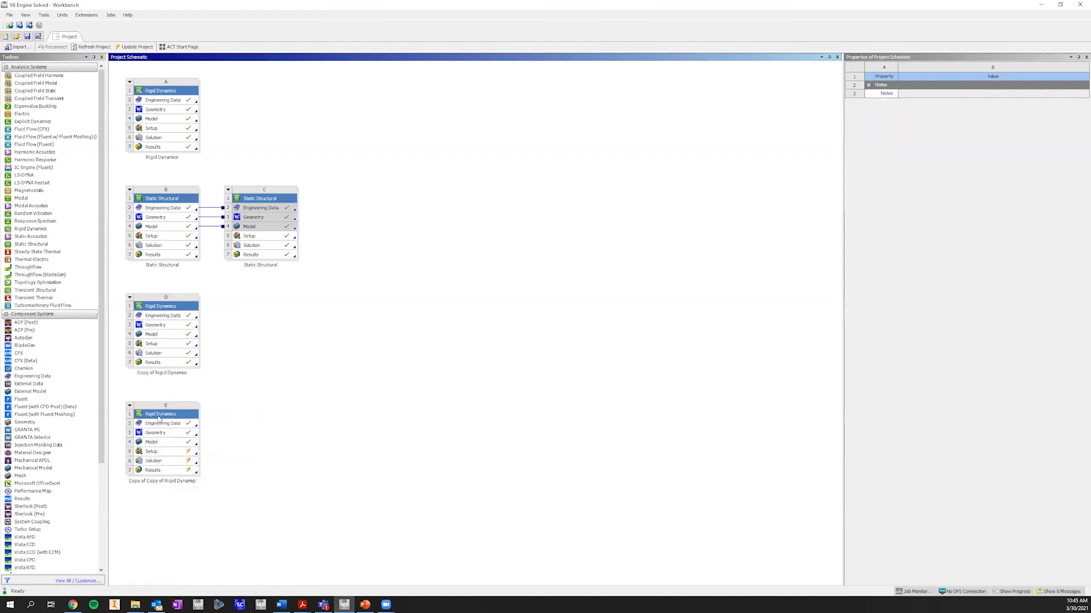
right_click(160, 417)
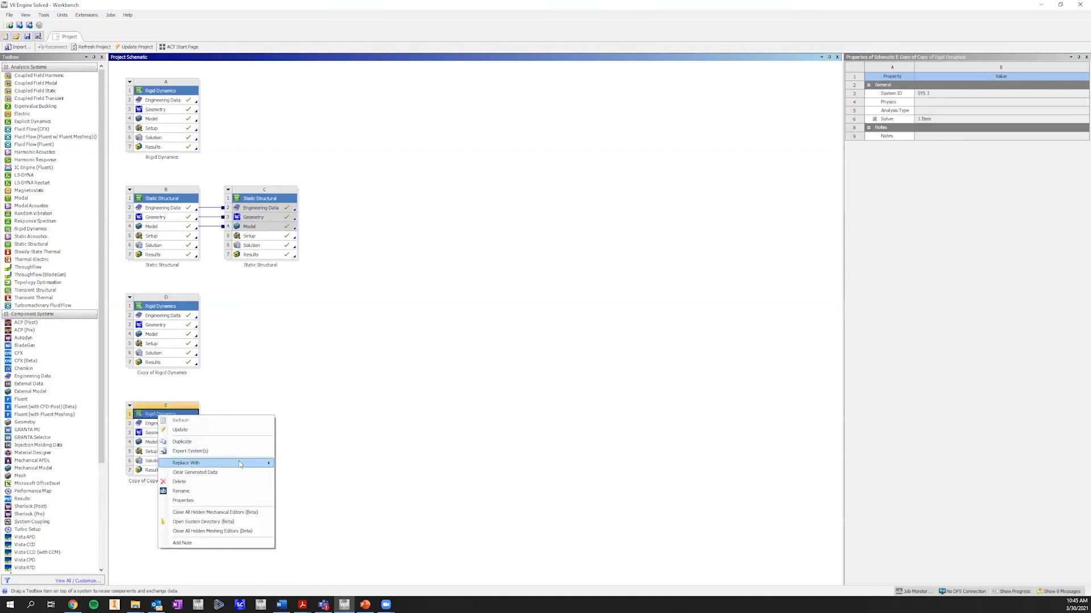
mouse_move(242, 462)
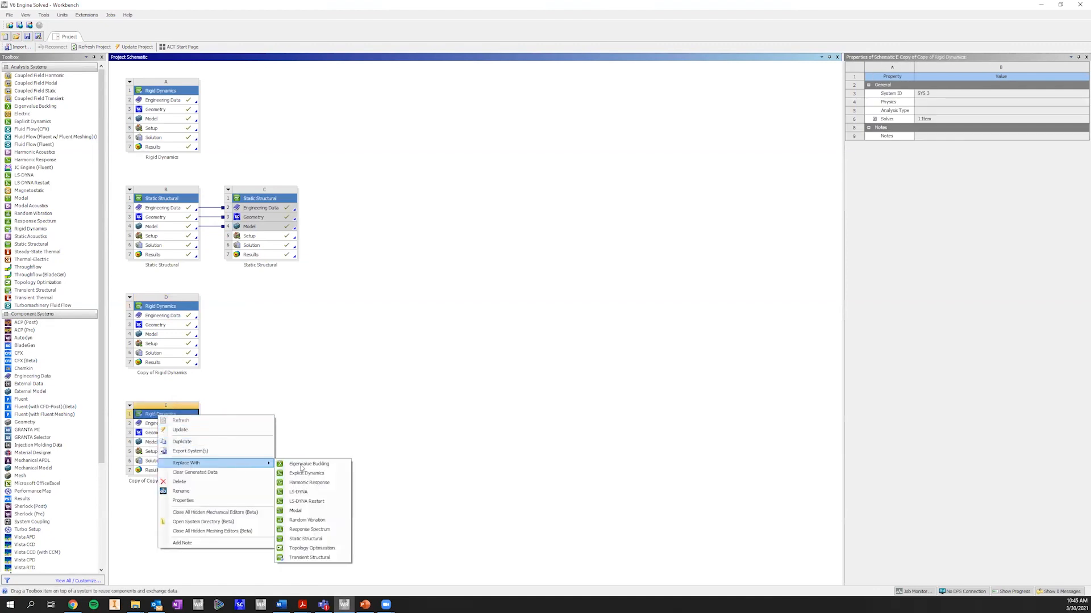
click(330, 539)
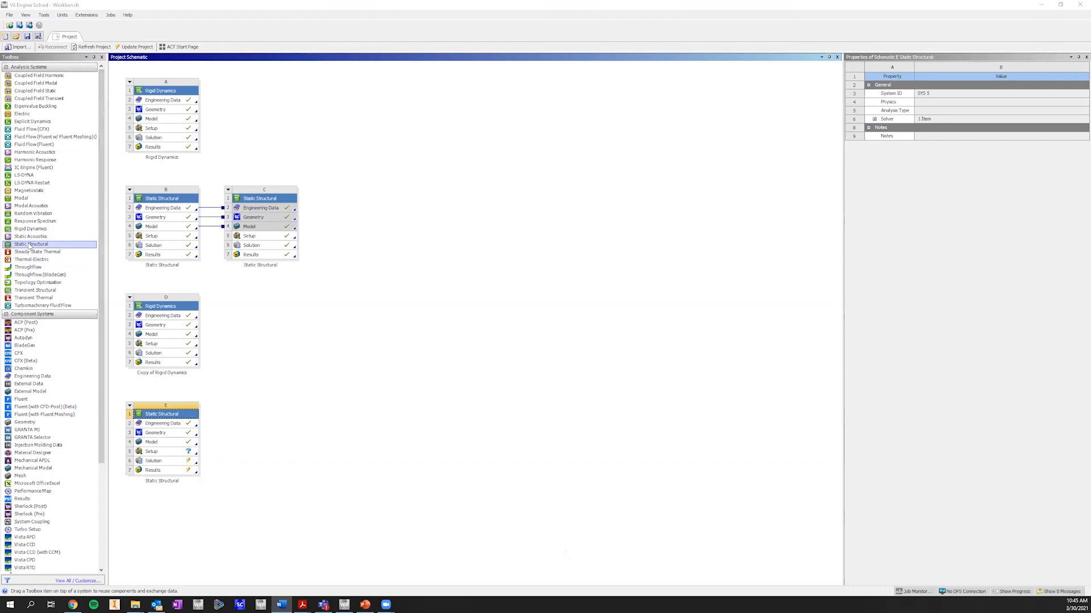
Step: Add another Static Structural system sharing system E's engineering data, geometry and model, and open system E's setup in Mechanical
drag(30, 246, 164, 442)
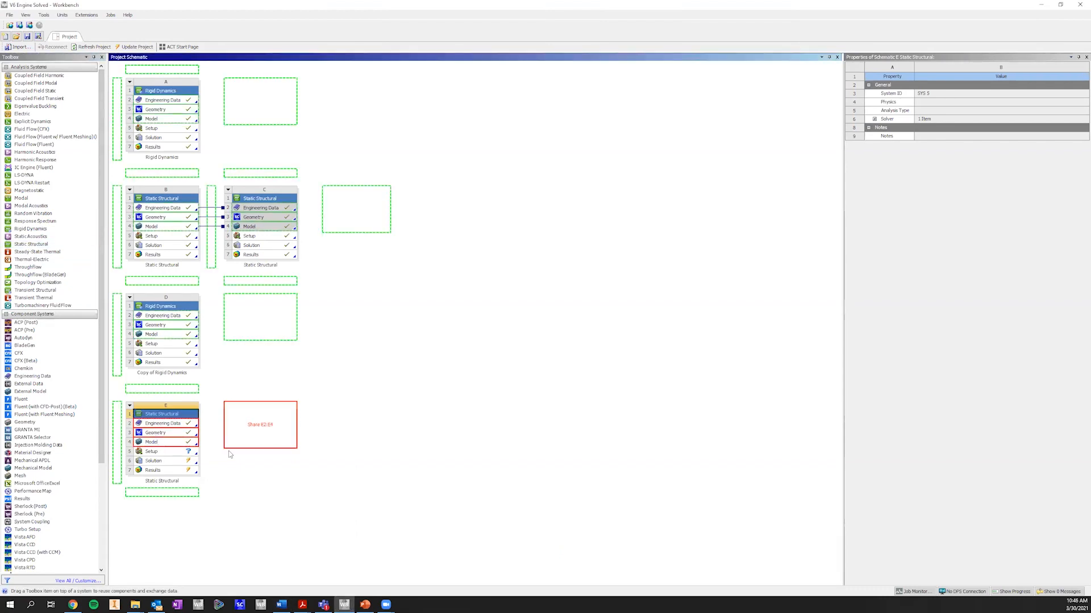
right_click(178, 452)
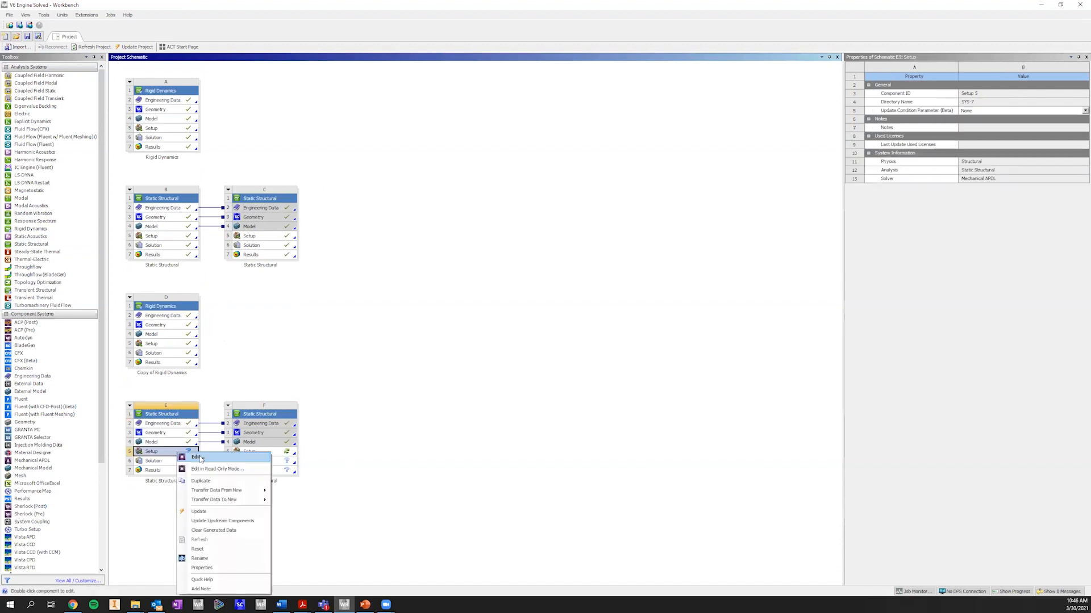
click(198, 458)
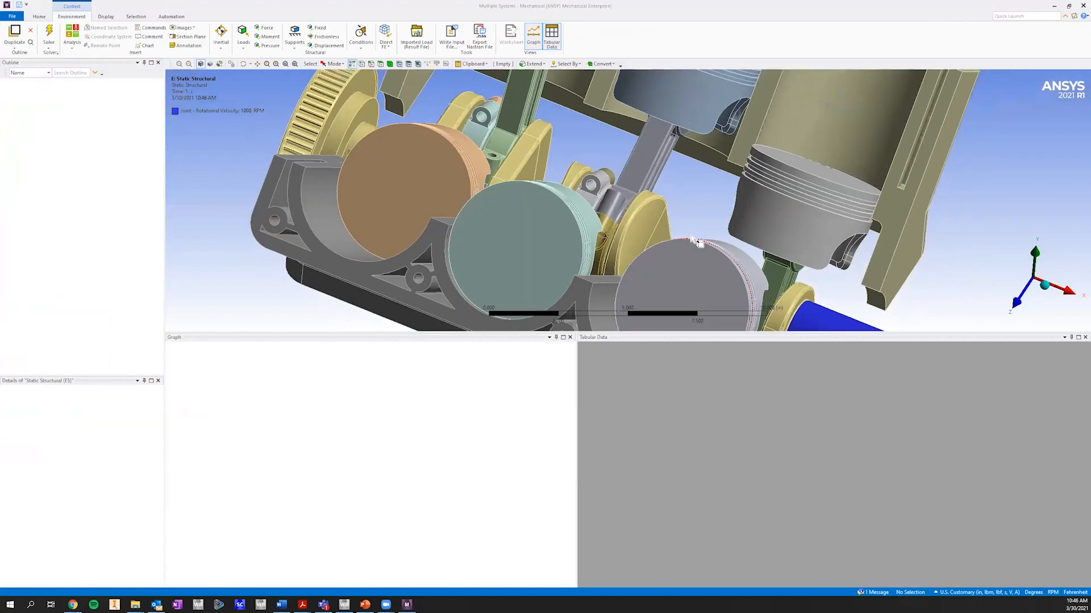
Step: Isolate the connecting rod beneath the blue-grey piston by suppressing all other bodies in the model
drag(691, 332, 692, 463)
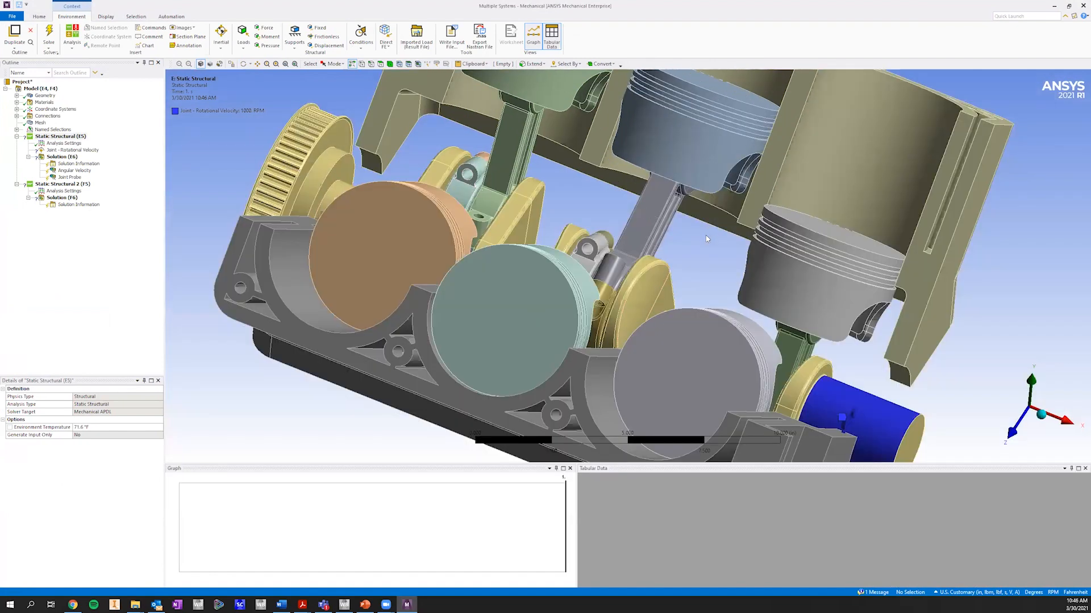
middle_drag(707, 239, 580, 243)
click(579, 243)
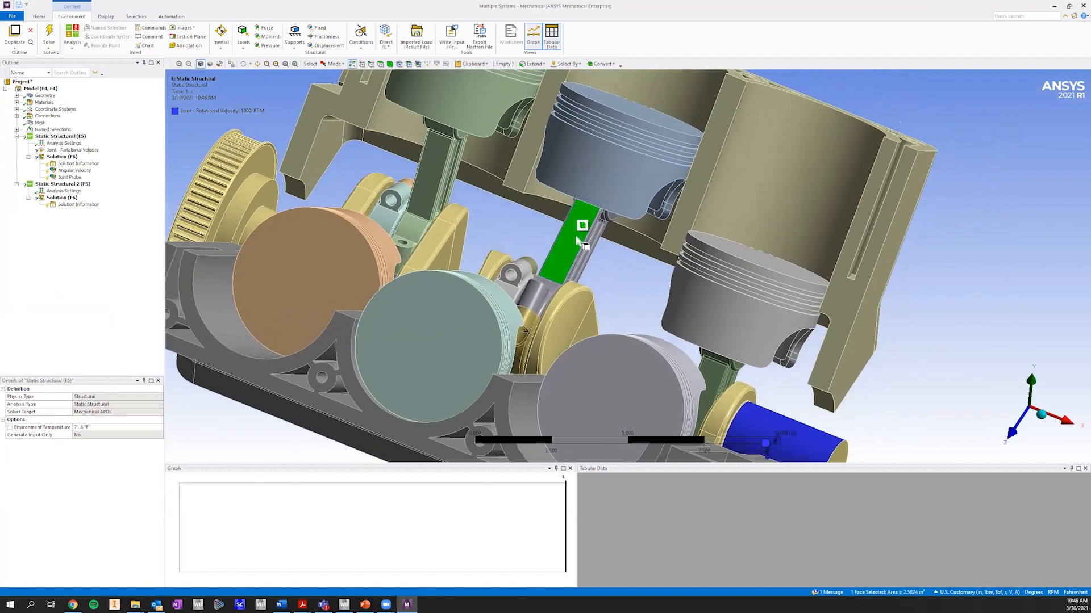
right_click(579, 240)
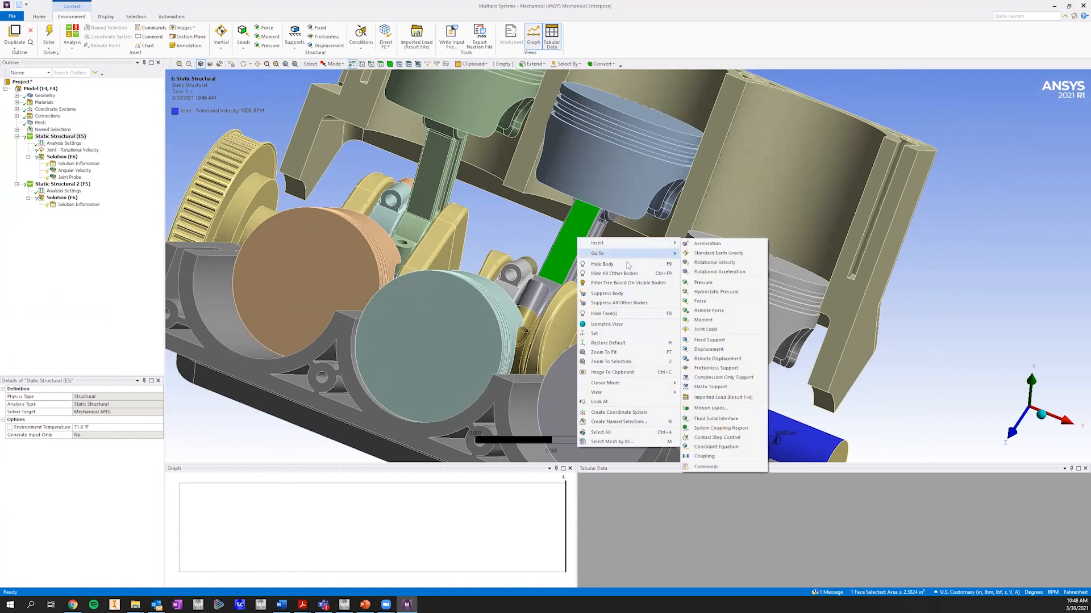
click(648, 302)
middle_drag(599, 233, 455, 233)
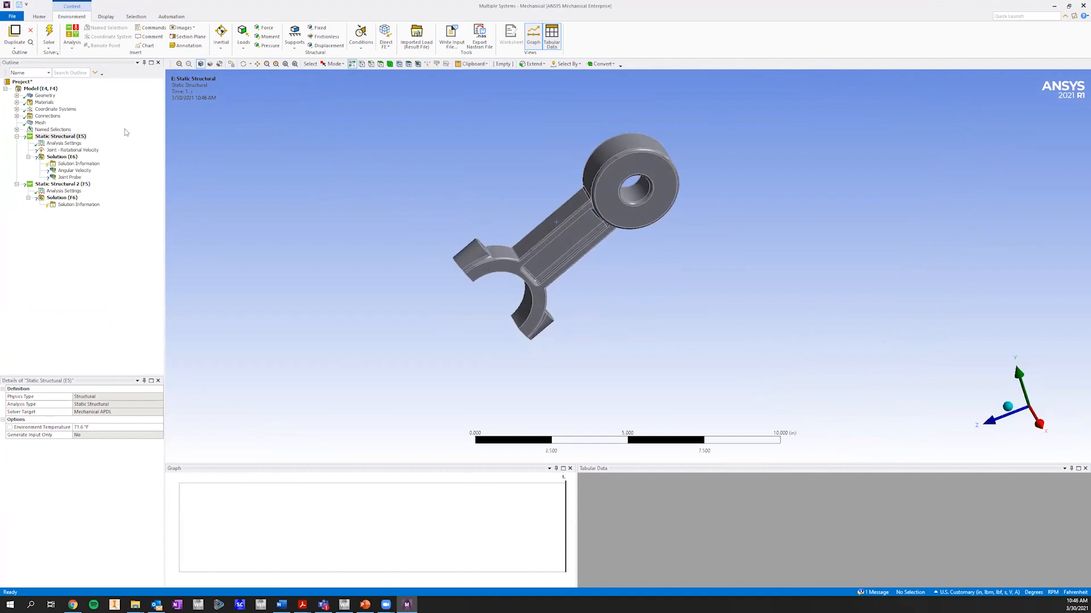
Step: Review the joints in each connection group, from Connecting Rod Assembly to Piston Translation, and check the mesh settings
click(17, 116)
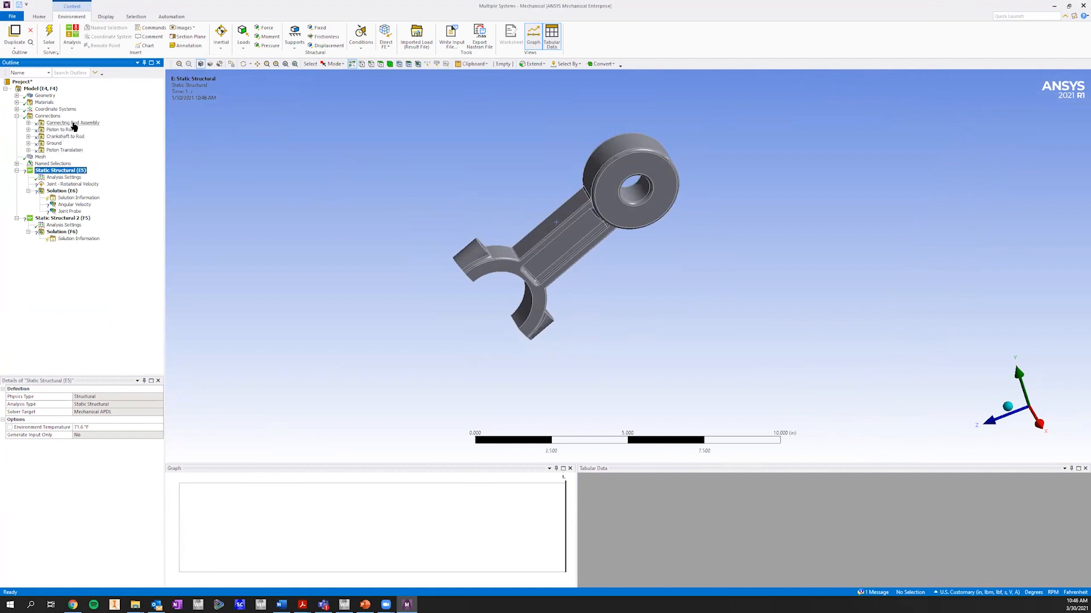
click(28, 123)
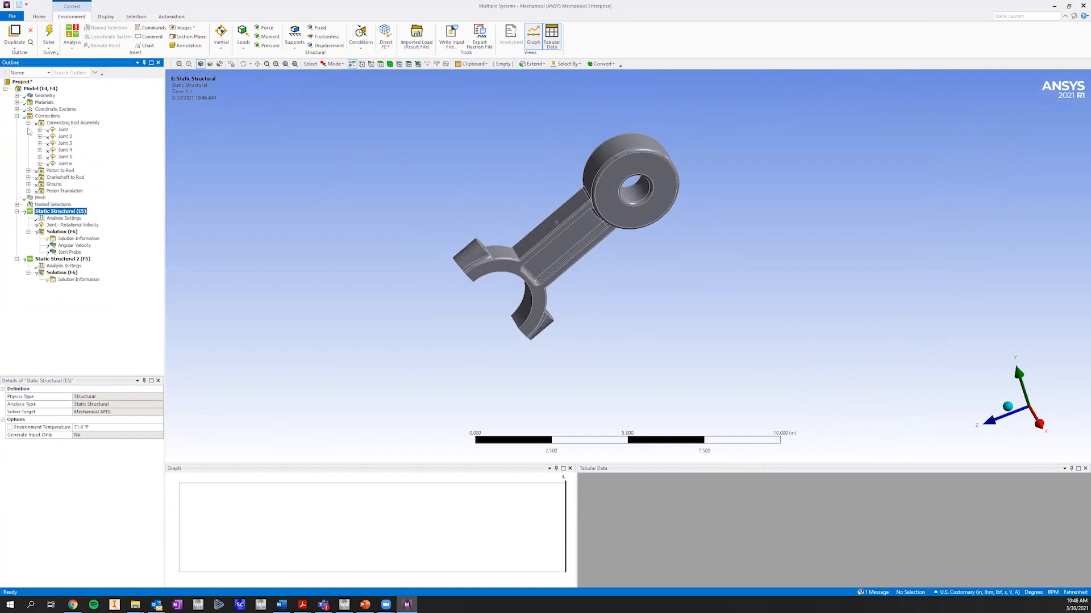
click(28, 171)
click(28, 219)
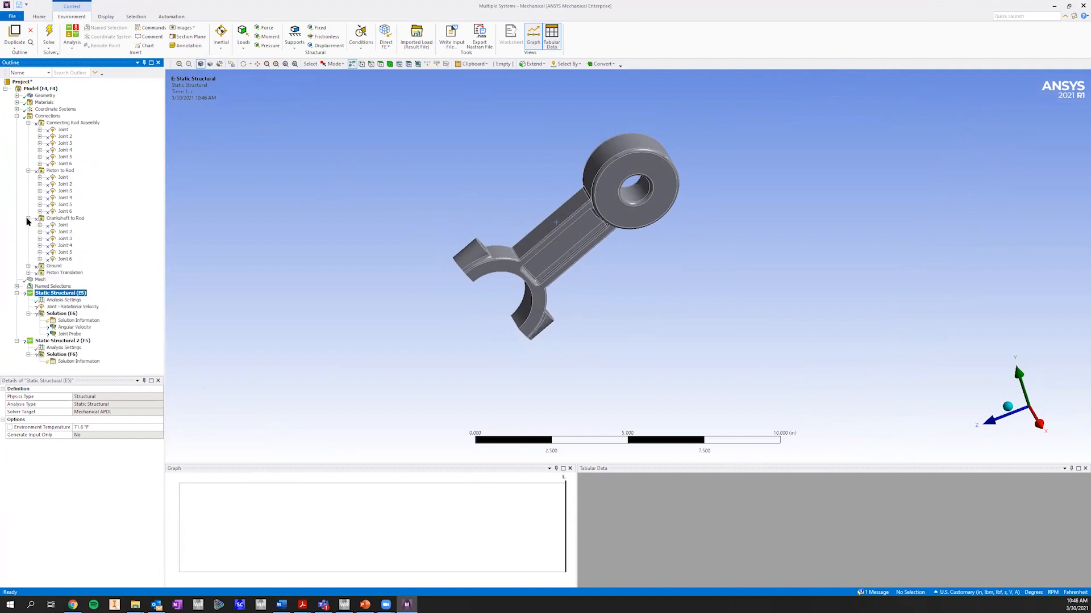
click(28, 266)
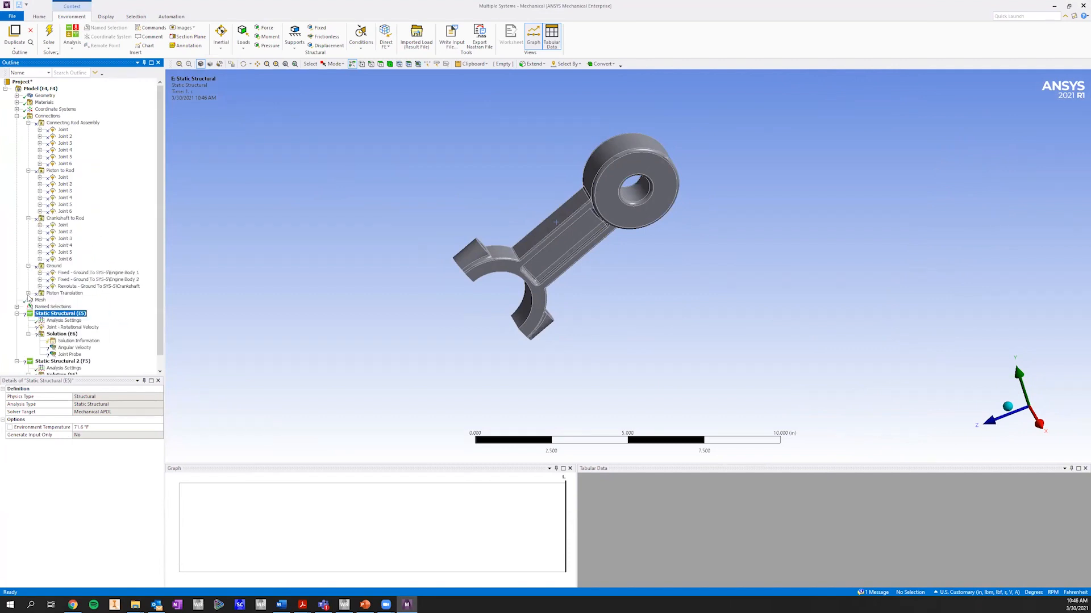
click(27, 293)
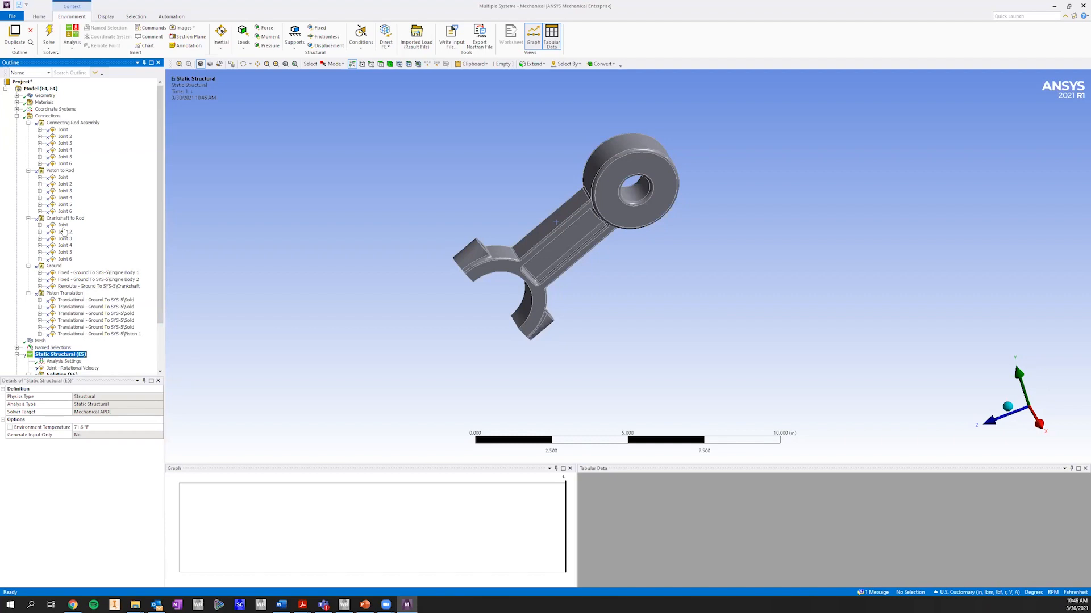
click(28, 123)
click(27, 129)
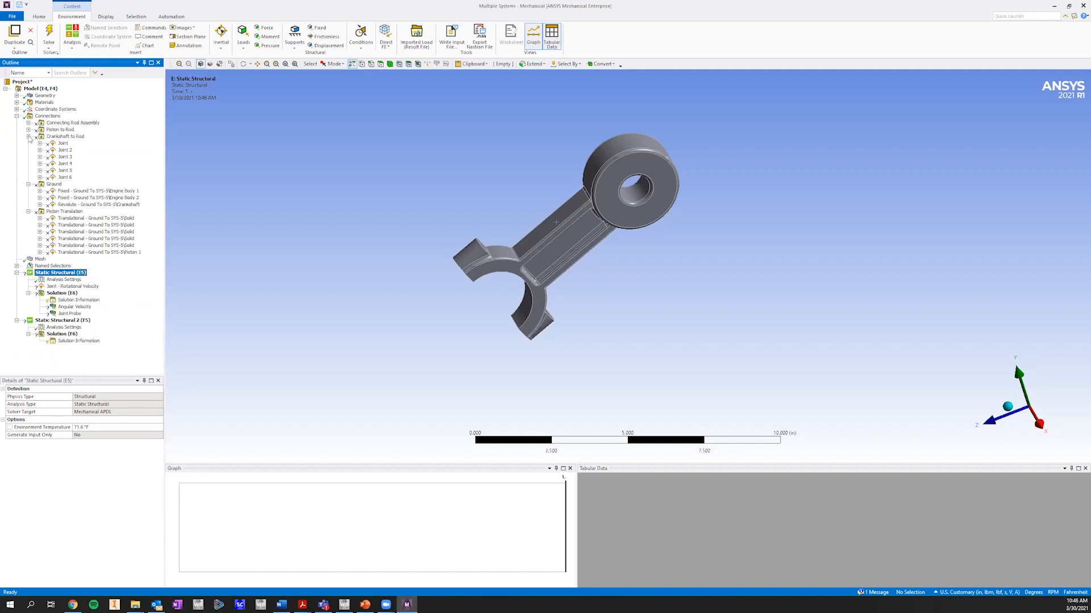
click(28, 136)
click(27, 143)
click(27, 149)
click(64, 150)
click(40, 157)
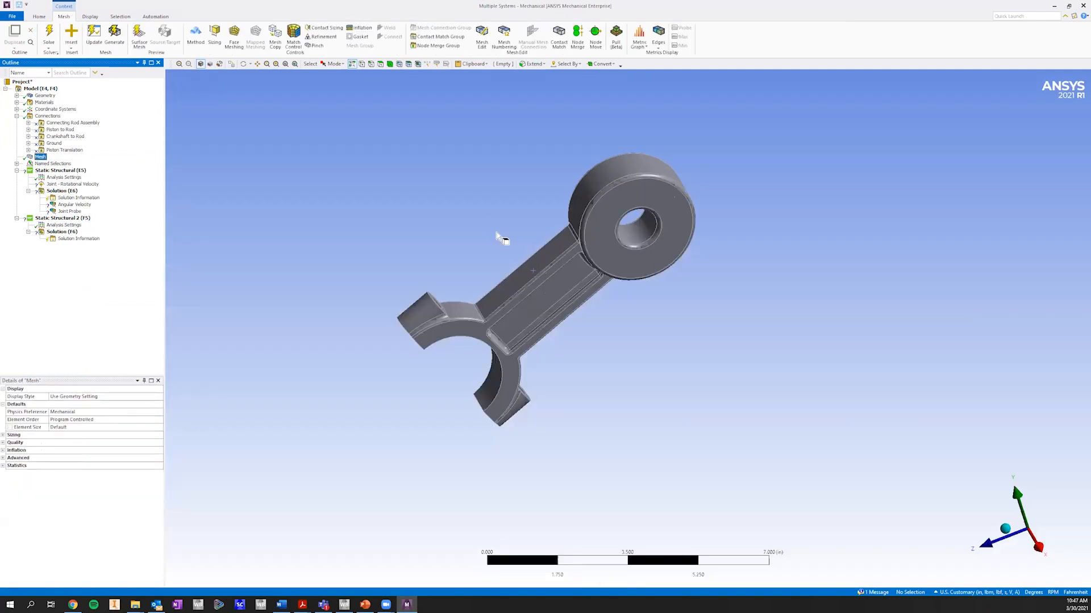
Step: Set the stiffness behavior of the unsuppressed Connecting Rod 4 body to Flexible
click(17, 95)
click(71, 197)
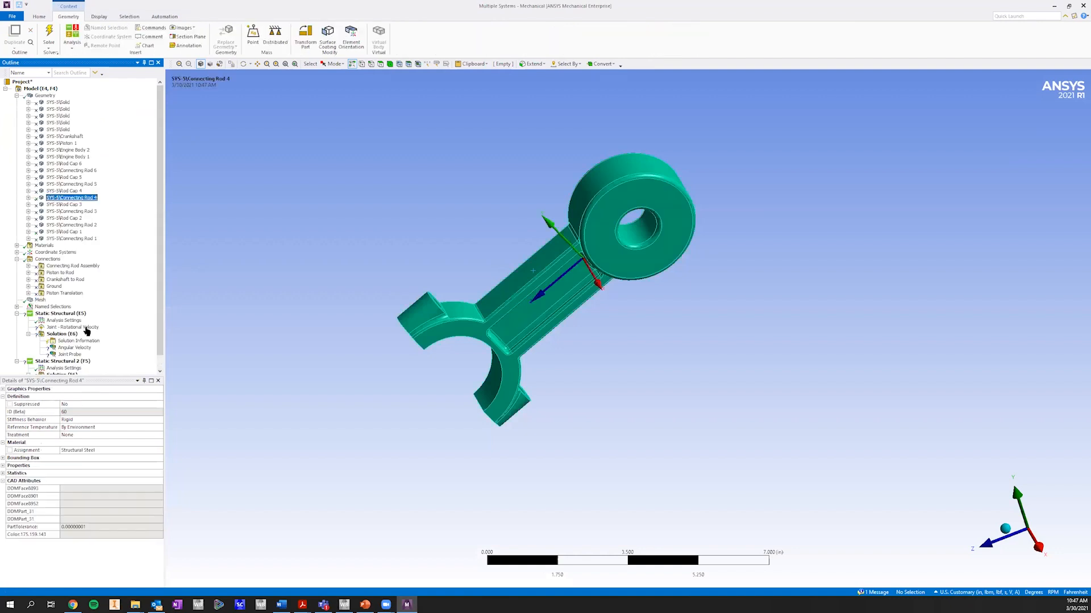
click(97, 420)
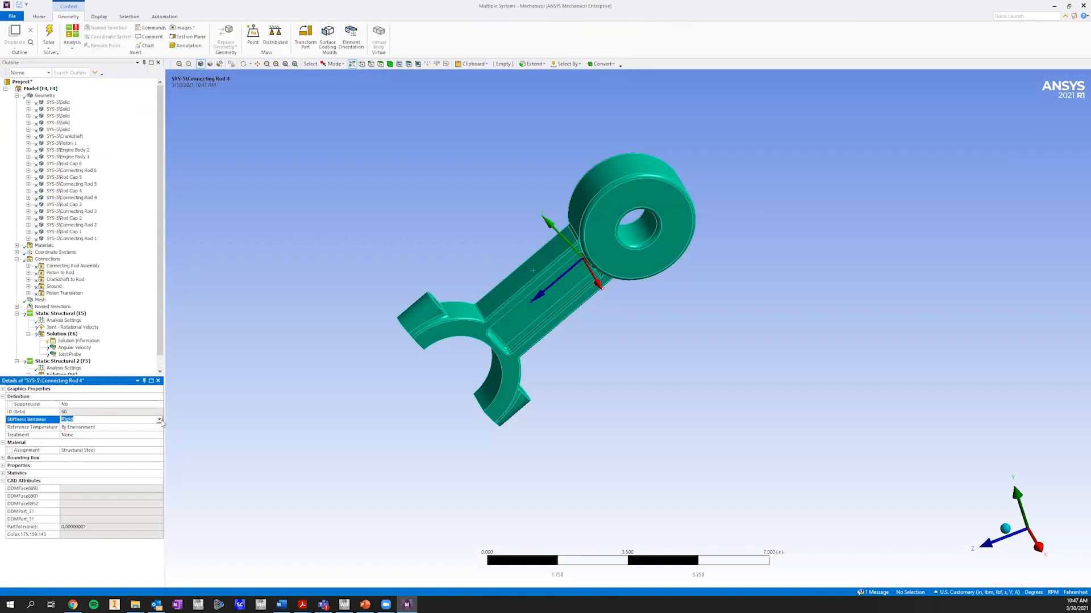
click(160, 420)
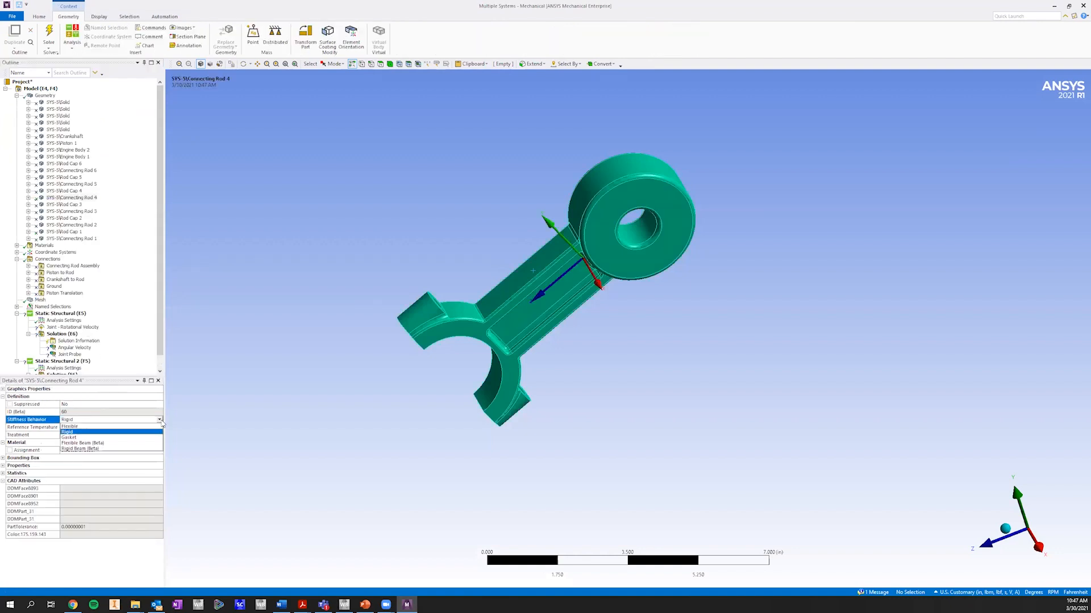
click(129, 427)
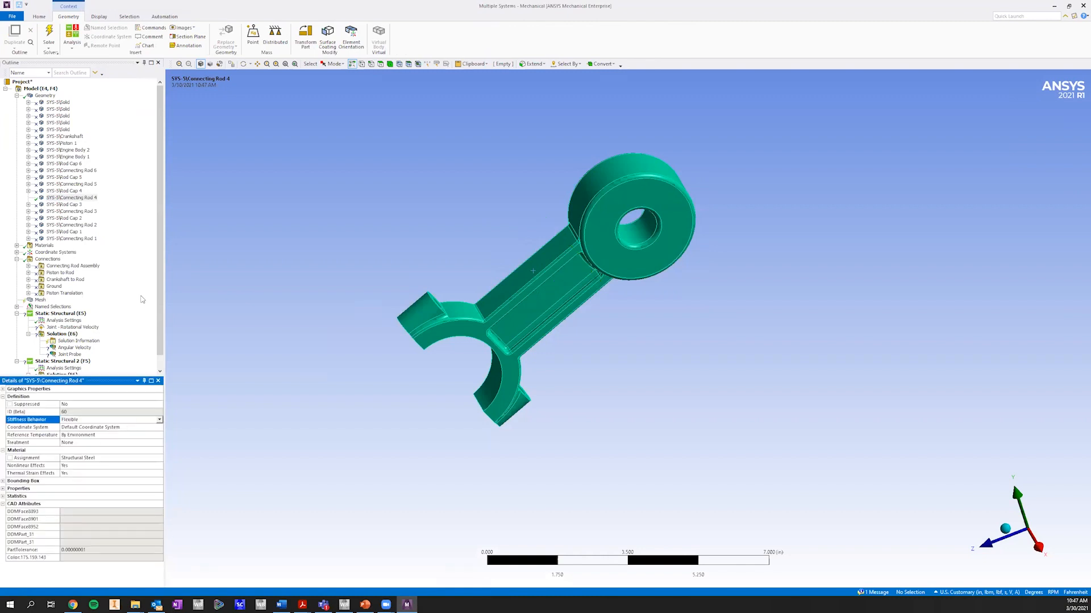
Step: Set the mesh sizing resolution to 7, generate the connecting rod's mesh and inspect it
click(41, 300)
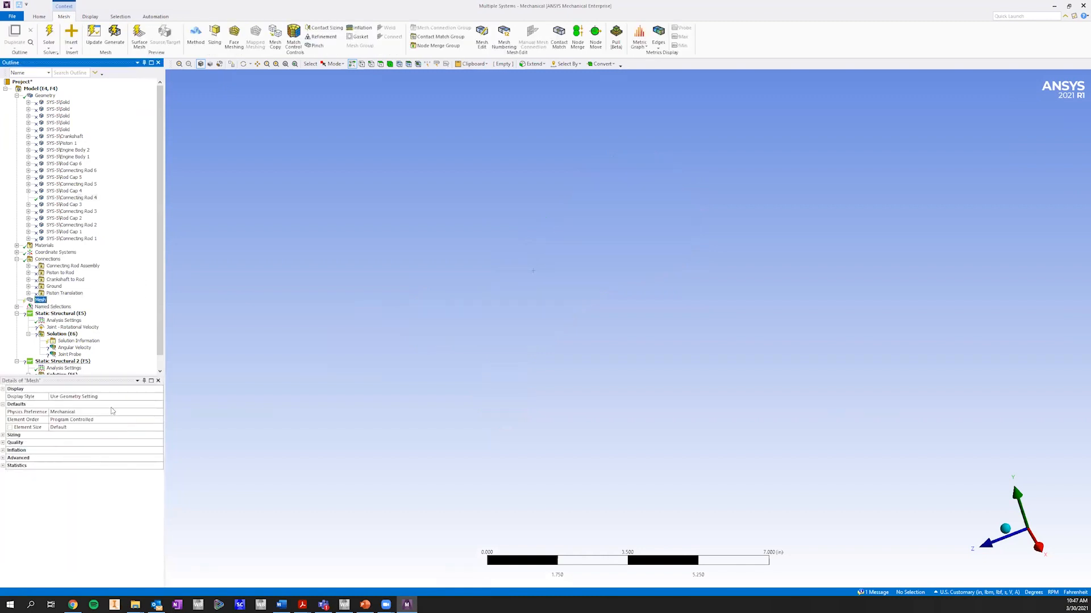
click(3, 435)
click(111, 451)
click(126, 453)
right_click(40, 300)
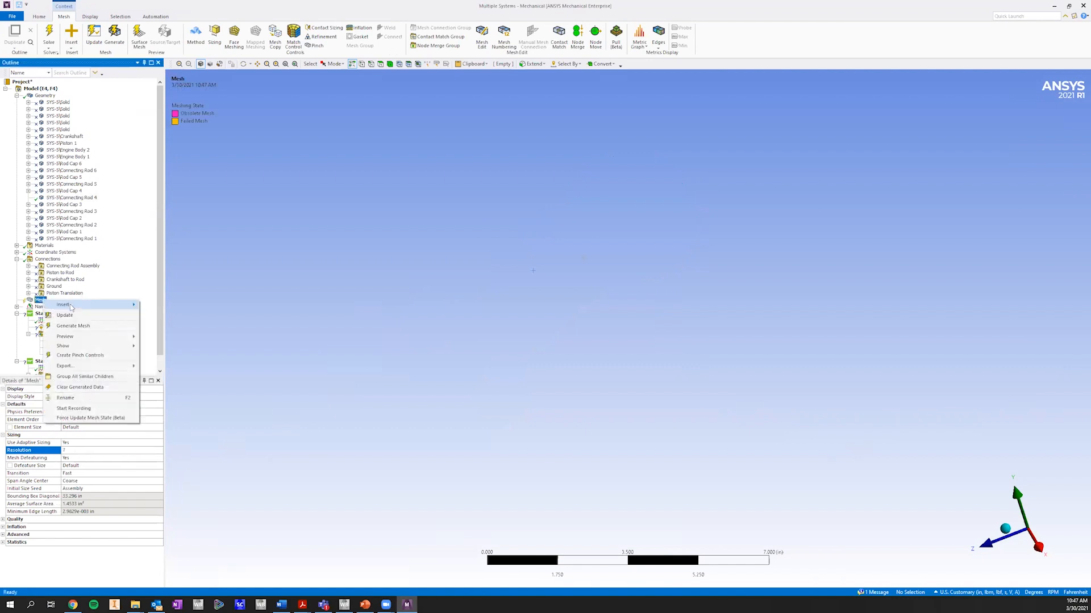
click(85, 326)
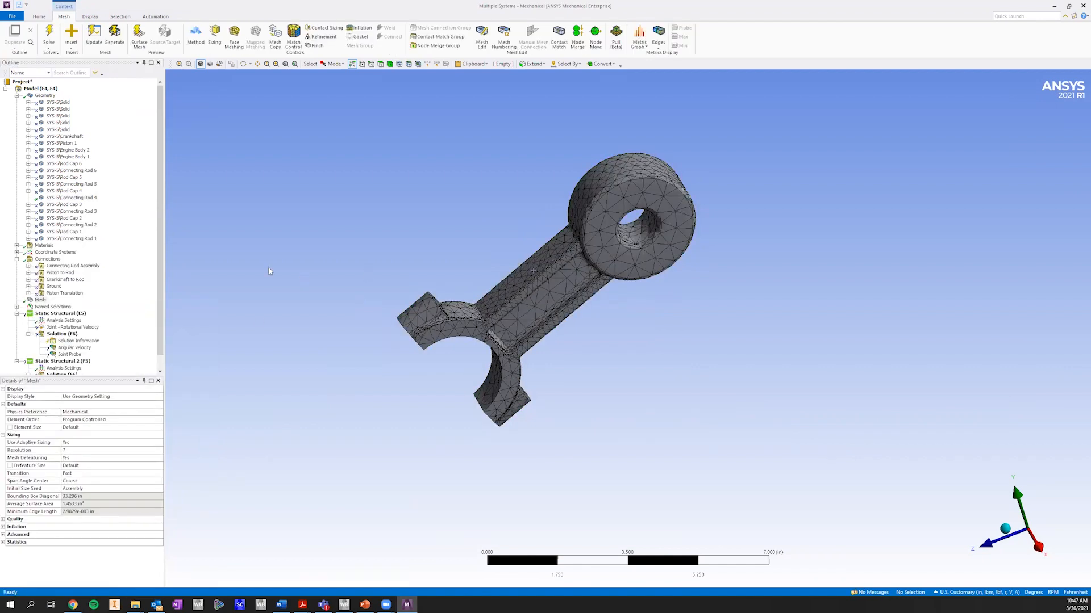
middle_drag(349, 275, 171, 296)
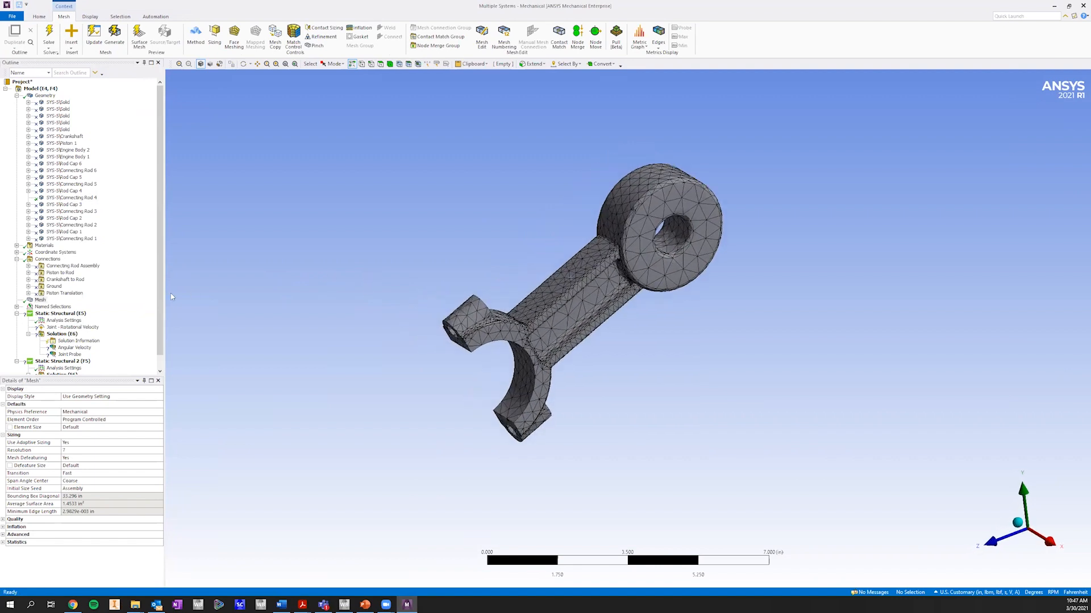
Step: Delete the leftover Joint - Rotational Velocity load from the first static structural analysis
click(86, 328)
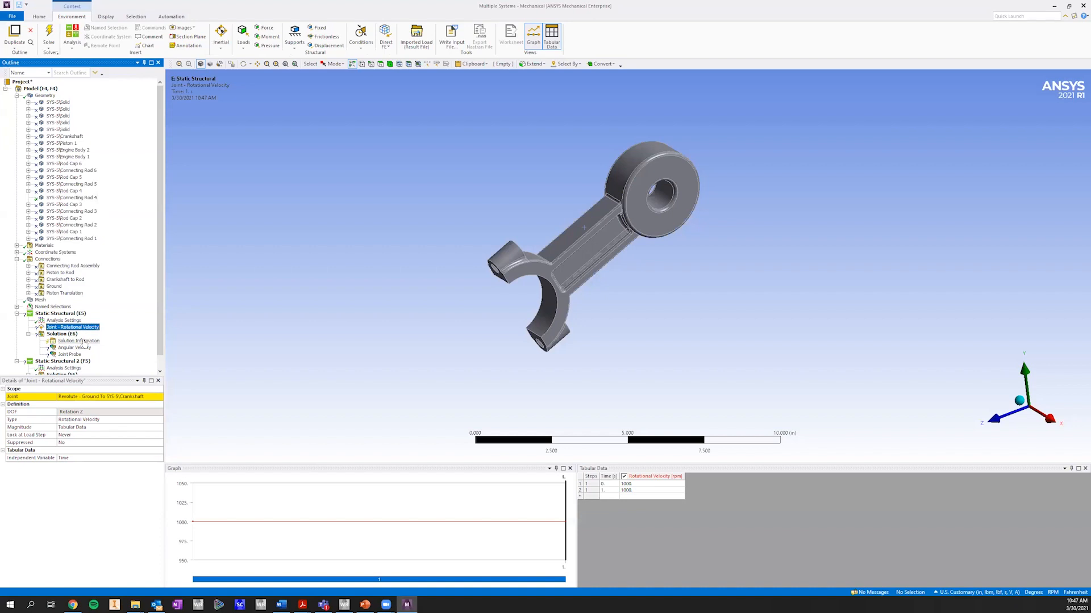
scroll(84, 345, down, 1)
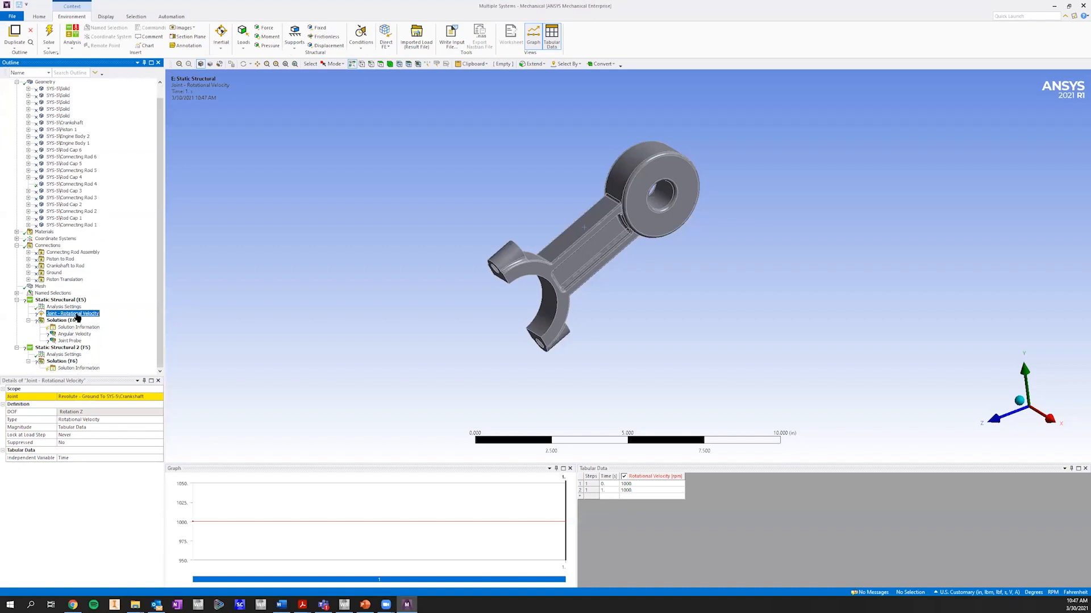
right_click(77, 317)
click(91, 384)
click(536, 334)
Step: Delete the Angular Velocity and Joint Probe results from the first static structural solution
click(70, 336)
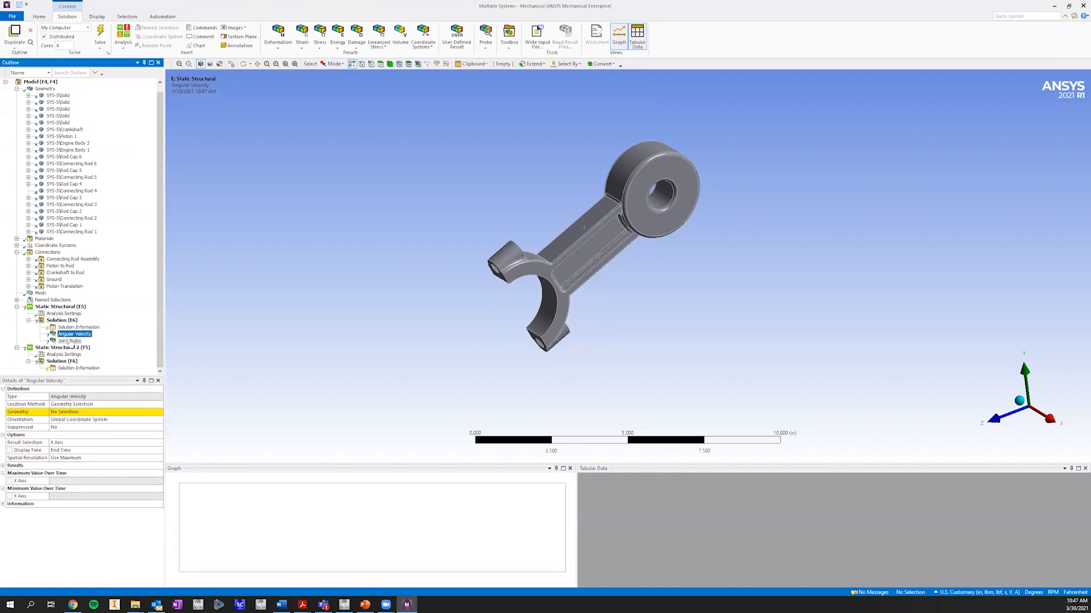
ctrl+click(69, 340)
right_click(69, 340)
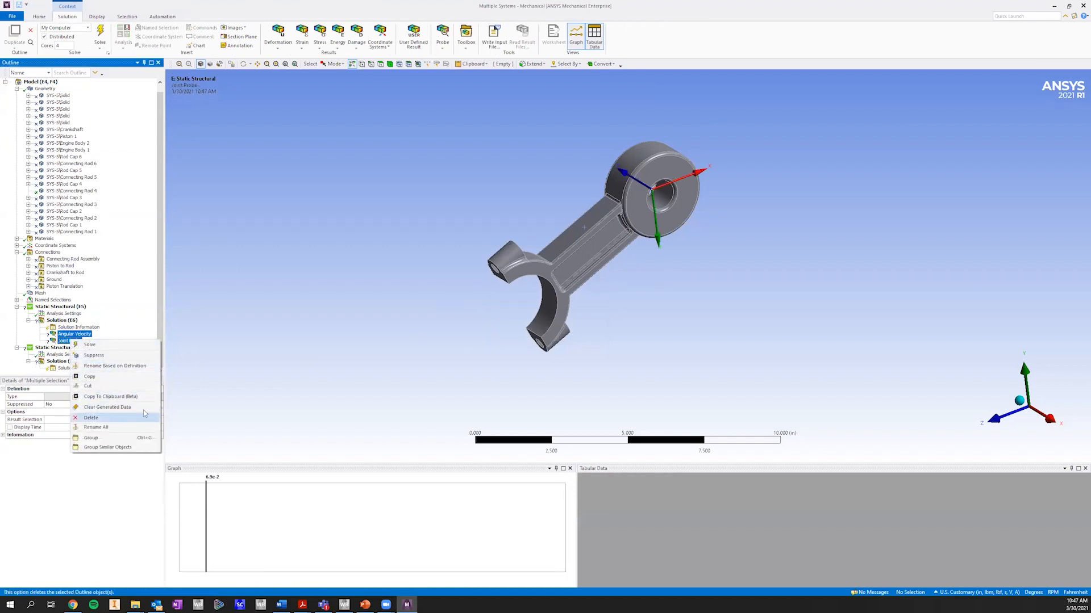
click(91, 418)
click(546, 334)
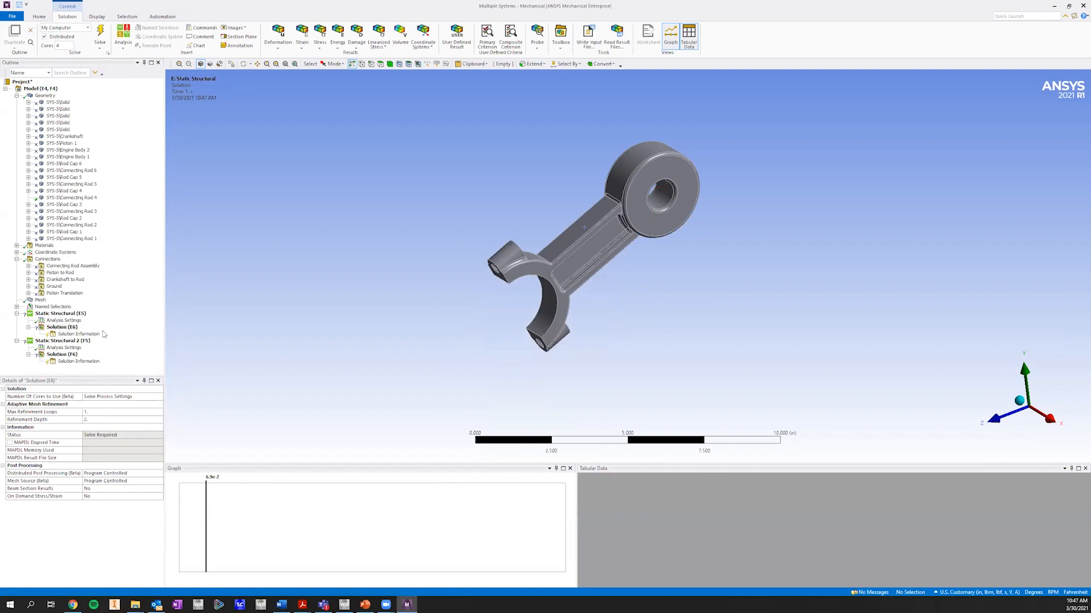
Step: Import motion loads into the first static structural analysis from the file Motion Load 1 AVA.txt in the V6 engine project folder
click(75, 321)
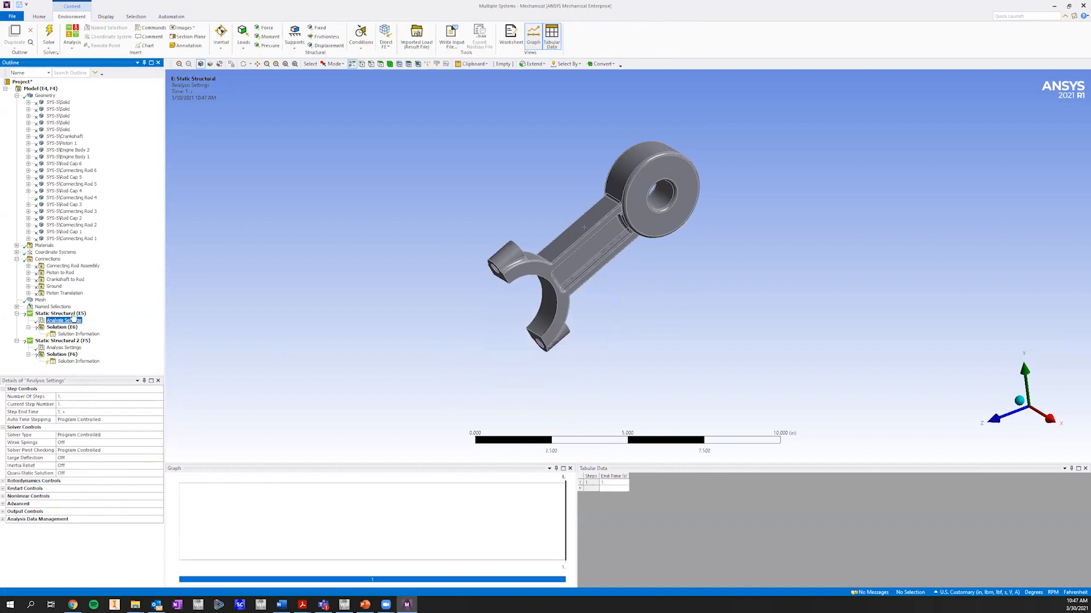
click(71, 313)
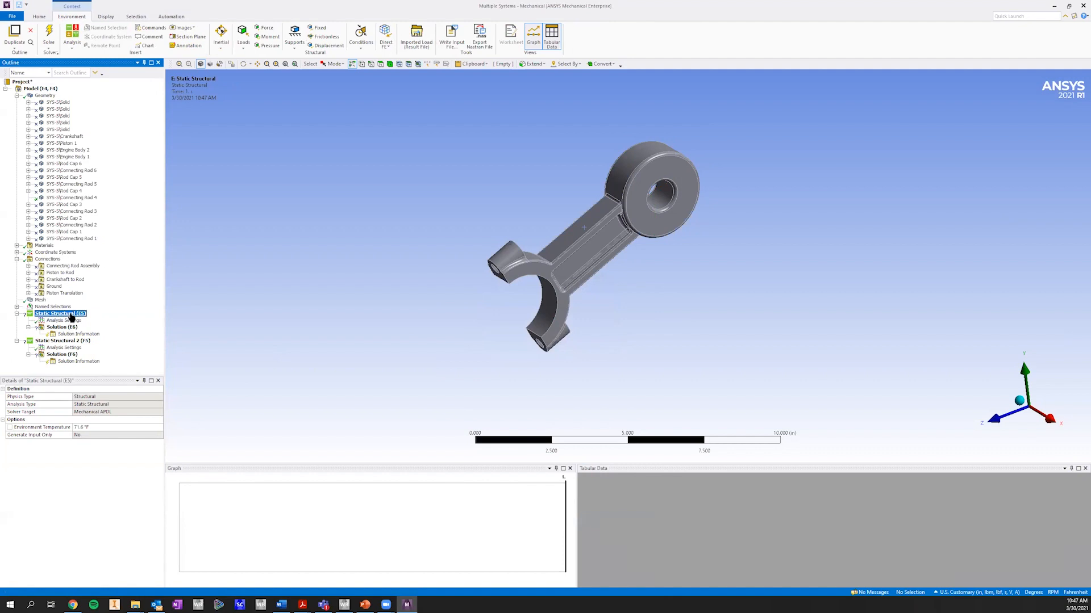
right_click(71, 316)
mouse_move(105, 321)
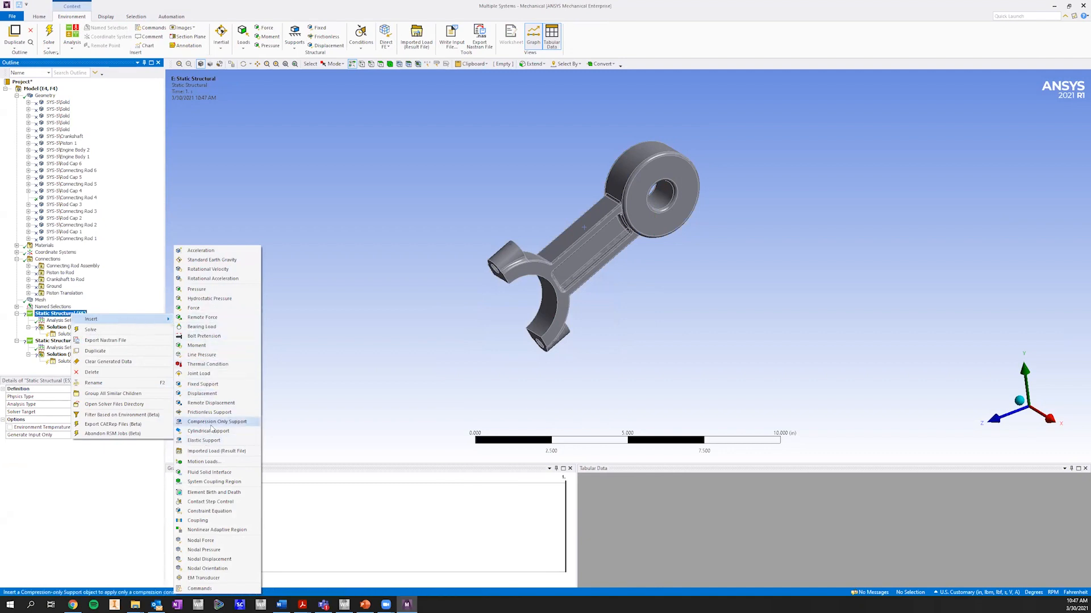
click(210, 462)
click(601, 229)
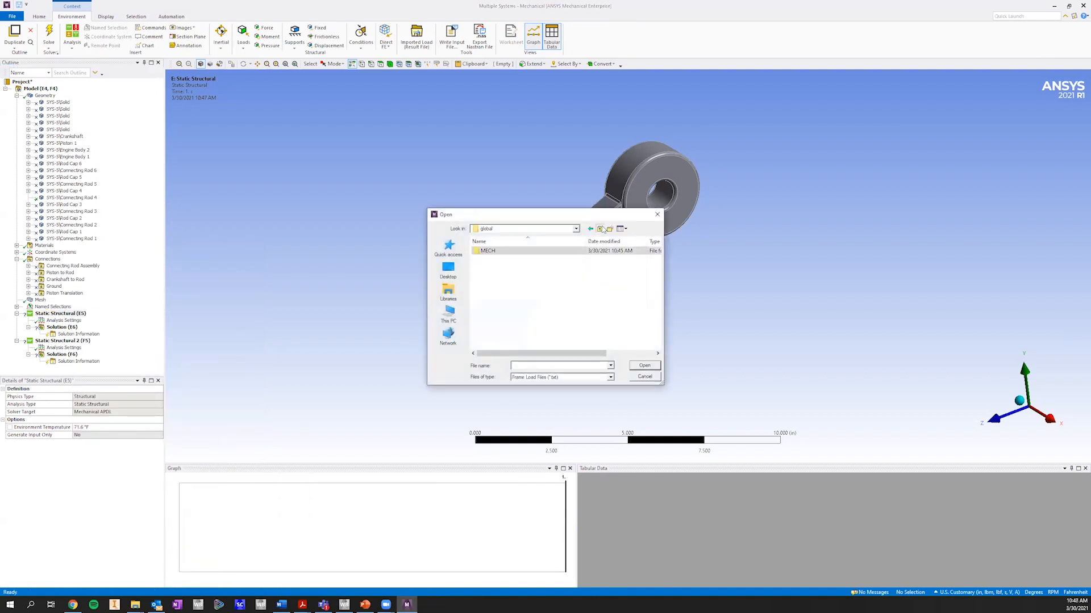
click(602, 229)
click(602, 229)
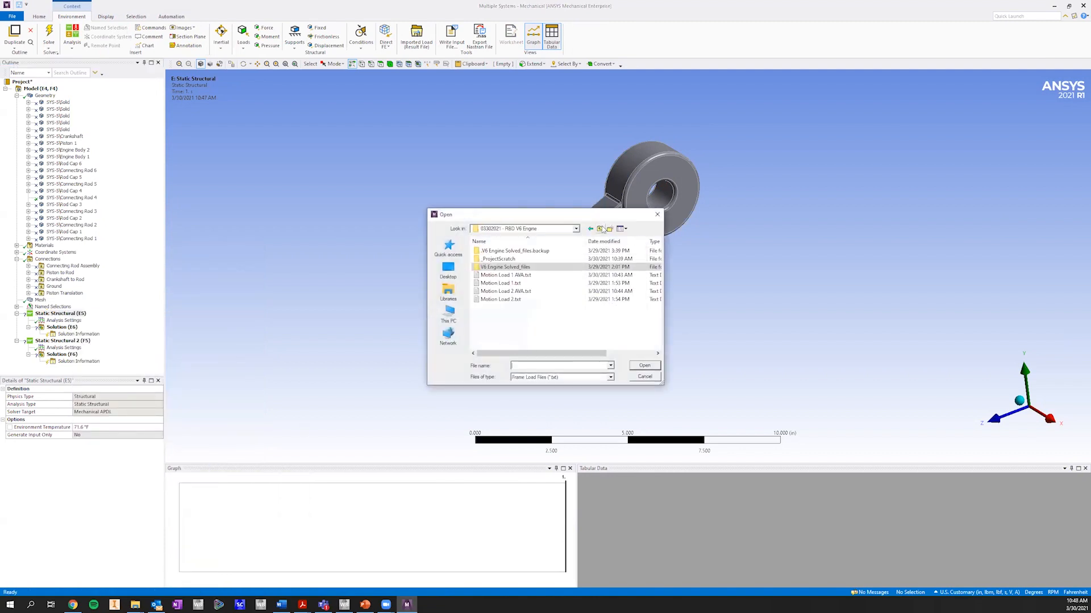
double_click(525, 276)
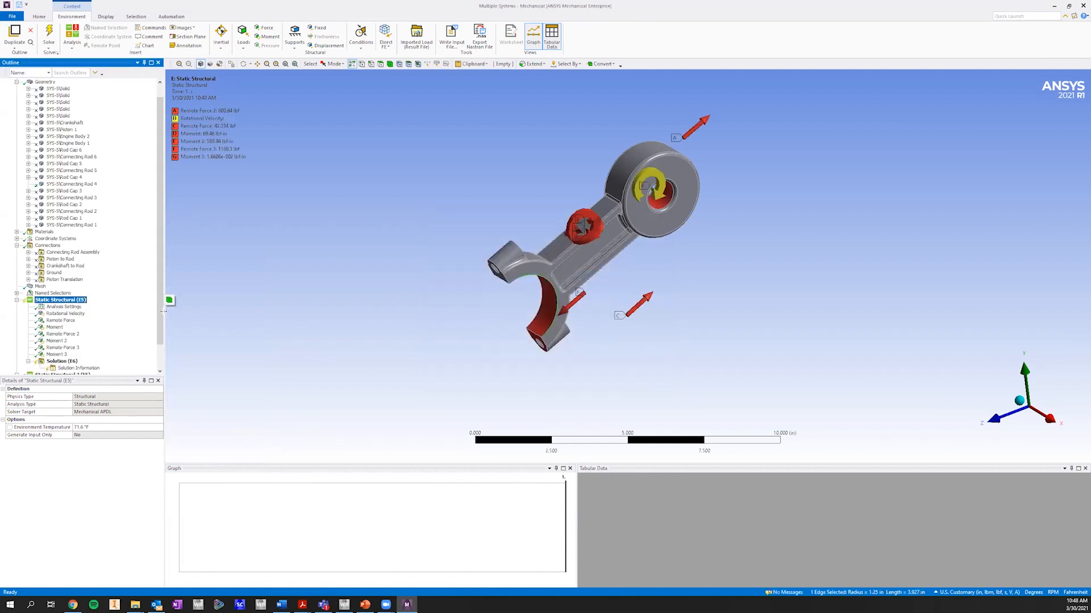
Step: Review the imported rotational velocity, remote forces and moments acting on the connecting rod
click(64, 314)
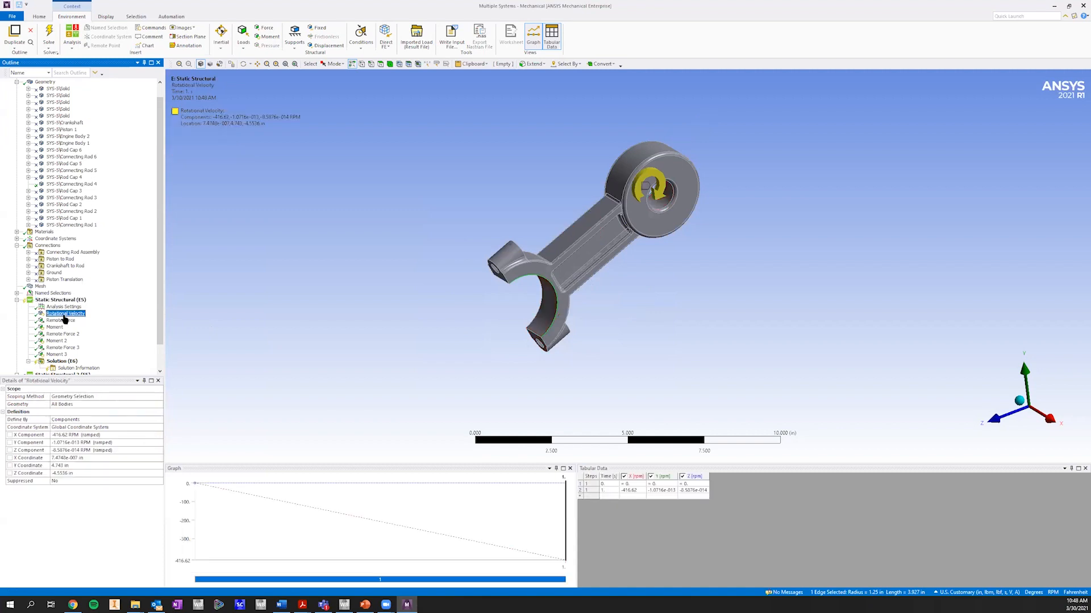
click(59, 355)
click(61, 321)
click(60, 327)
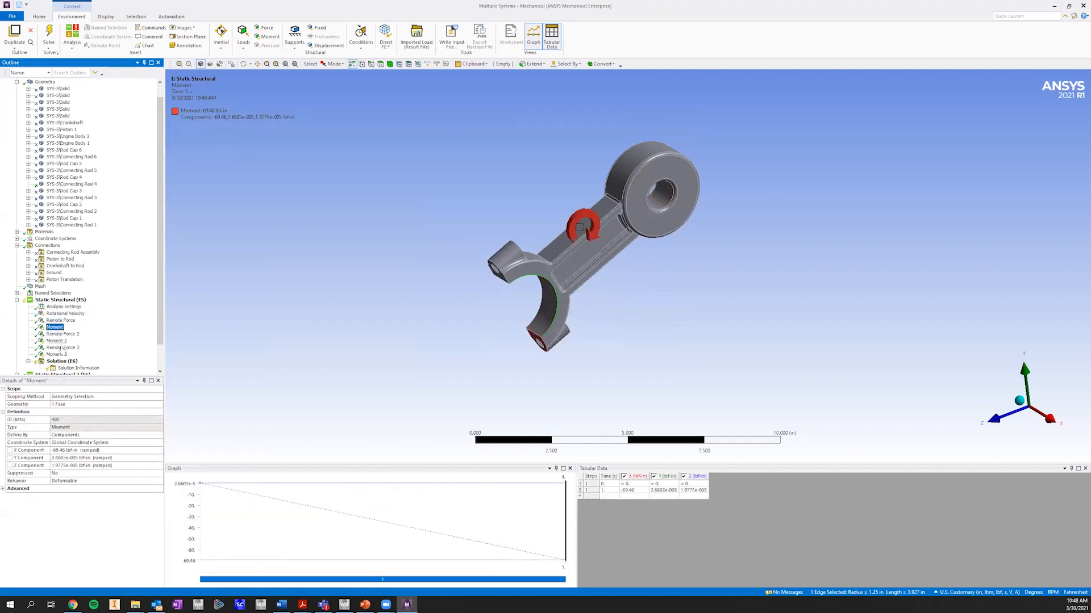
click(62, 348)
click(59, 355)
shift+click(64, 314)
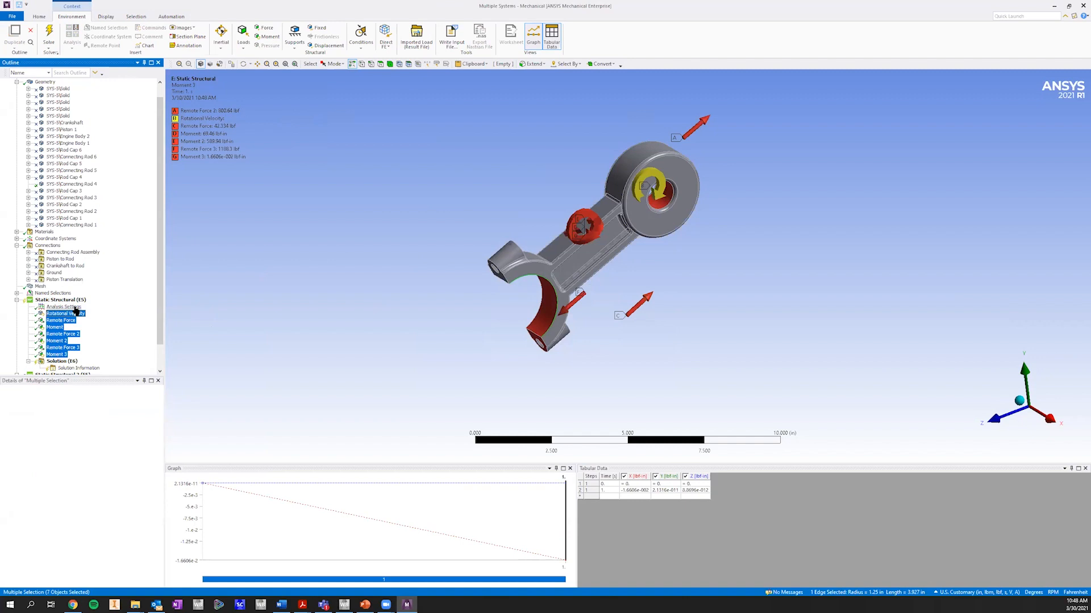
Step: Turn on weak springs in the first static structural analysis settings
click(75, 308)
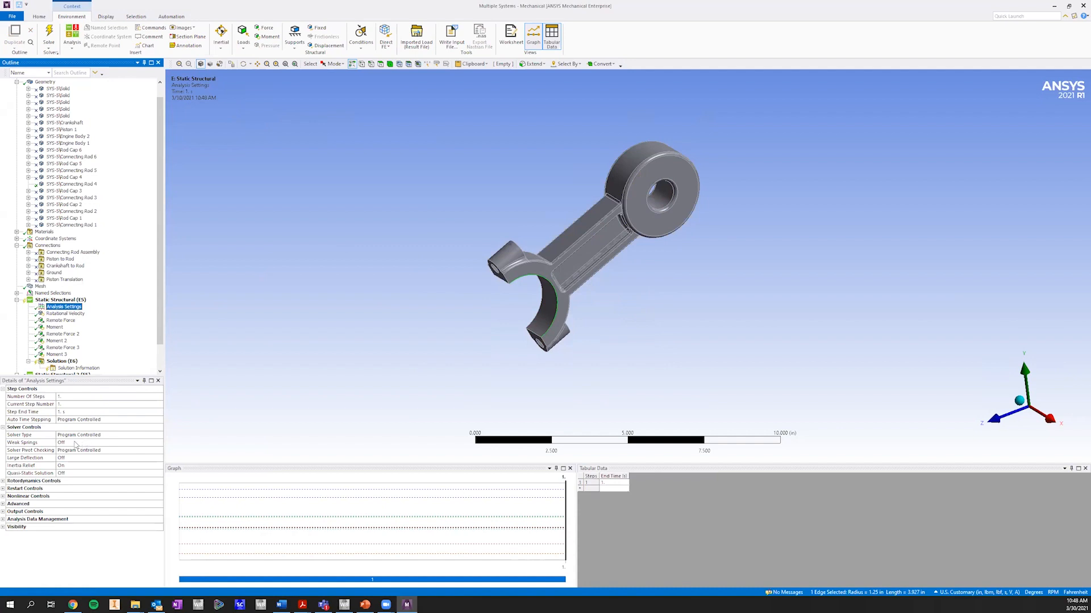
click(39, 443)
click(159, 442)
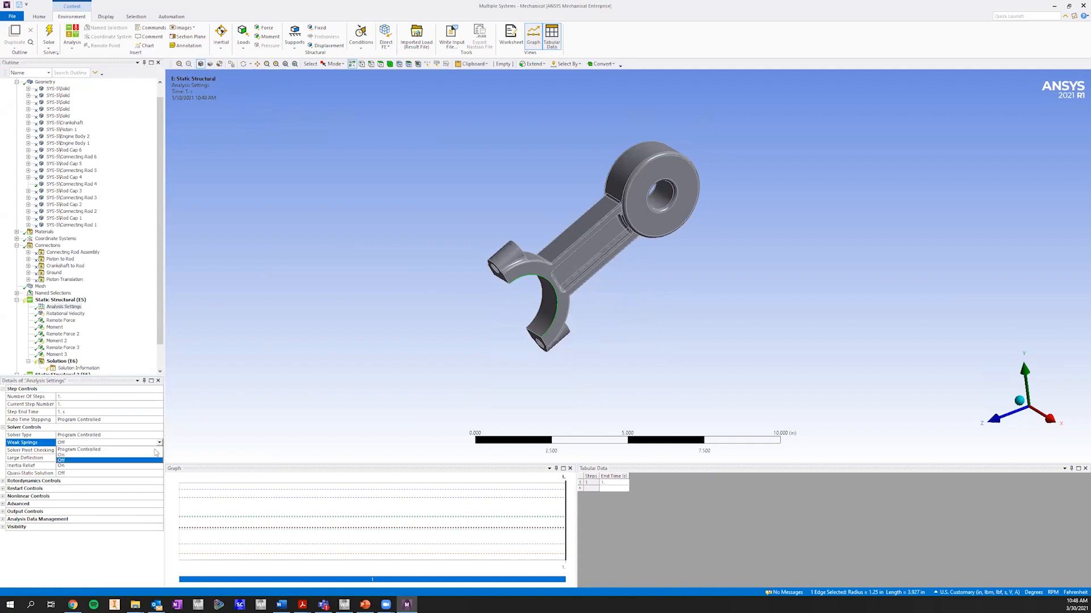
click(158, 447)
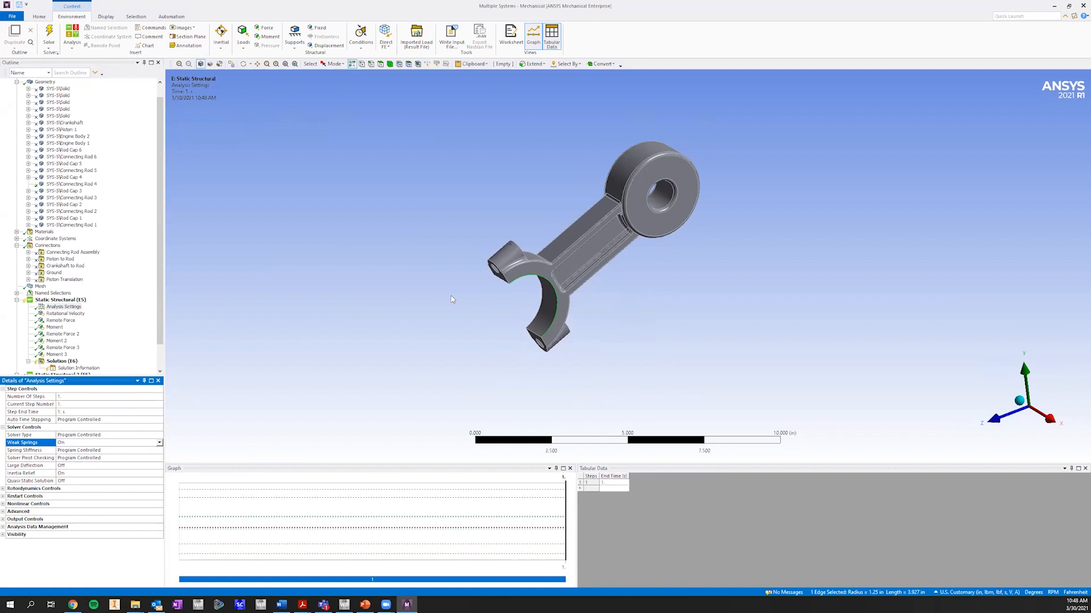
click(549, 307)
click(662, 309)
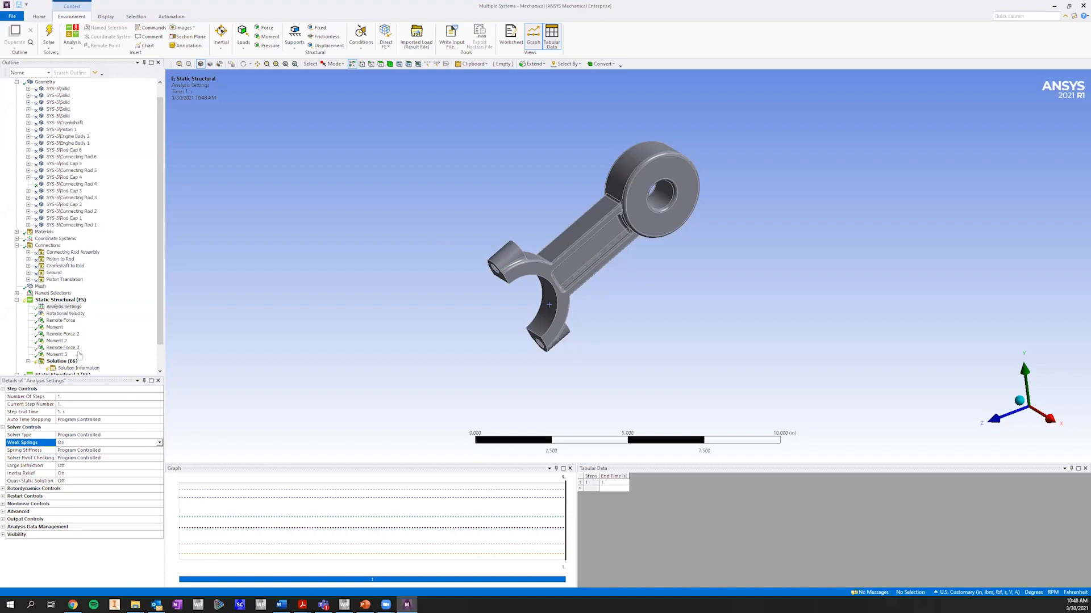
ctrl+middle_drag(653, 258, 634, 277)
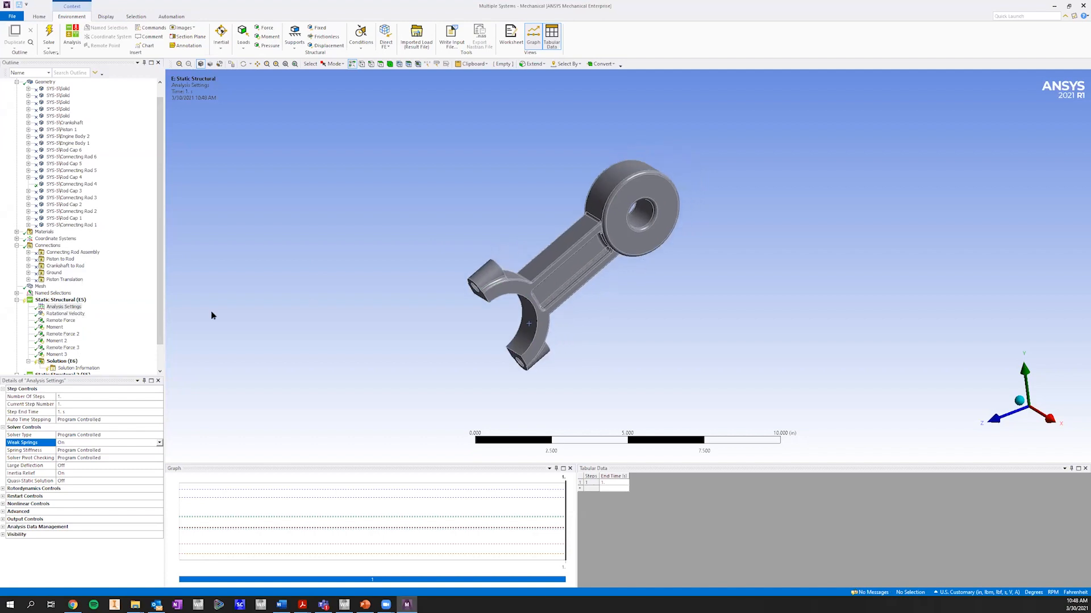
Step: Examine all the imported remote forces and moments together, then check the weak springs setting in the first analysis
click(65, 314)
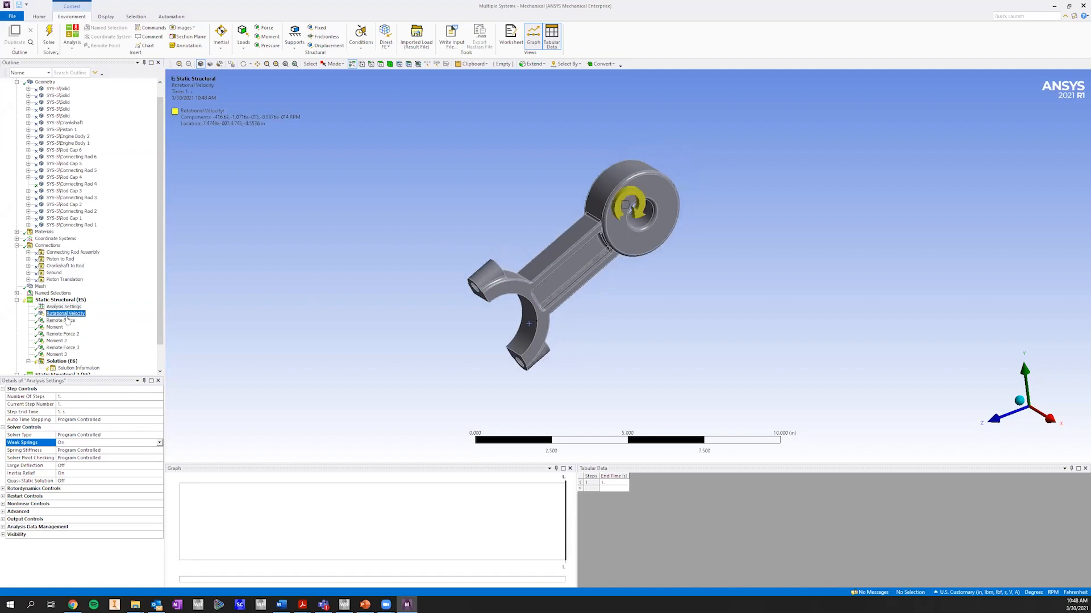
click(57, 354)
shift+click(66, 322)
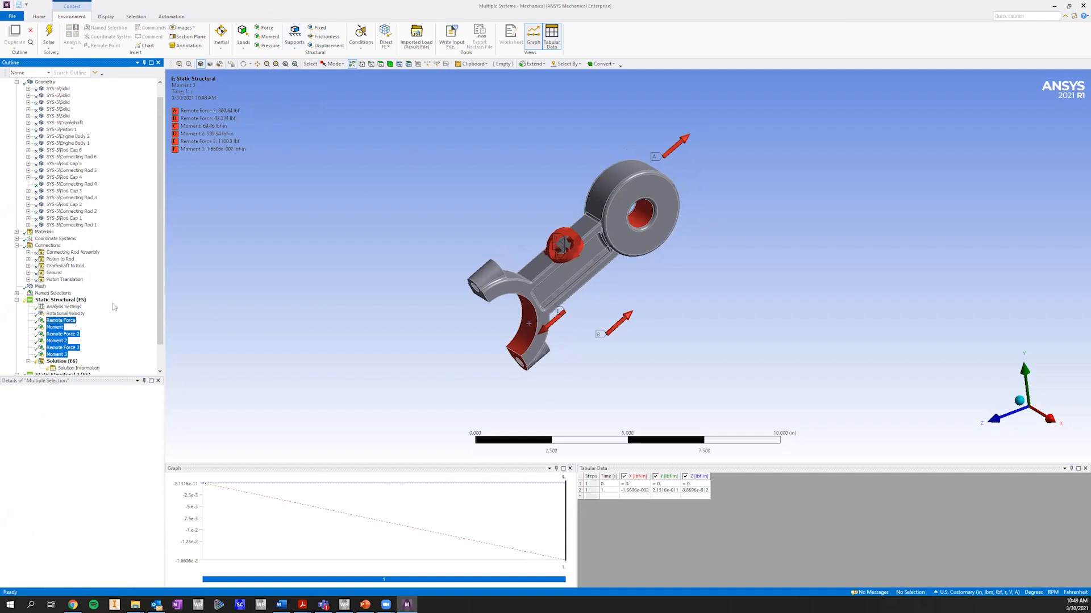
click(64, 306)
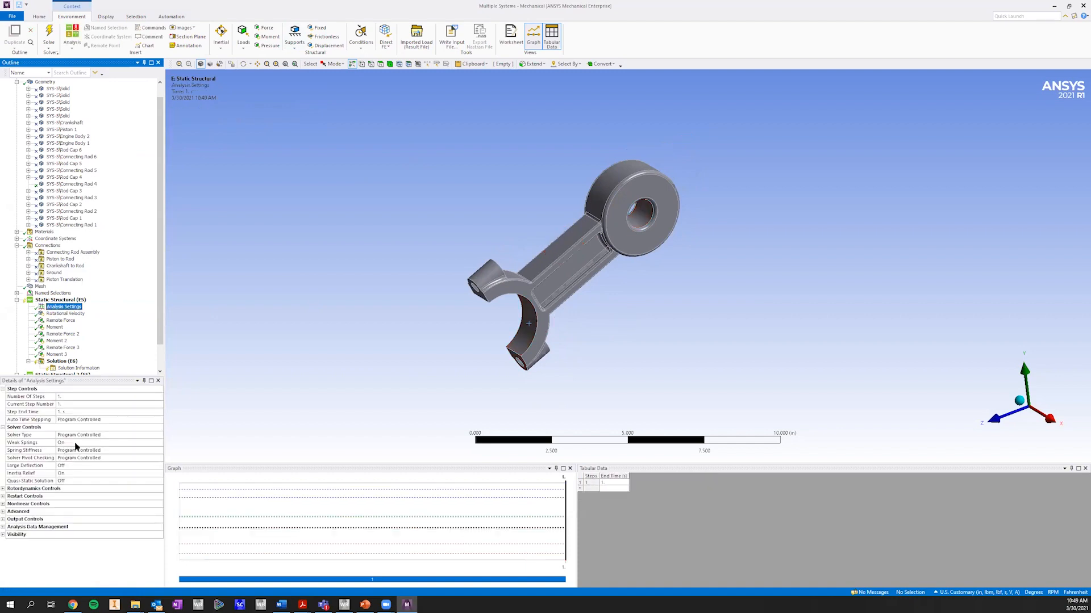
scroll(69, 321, down, 1)
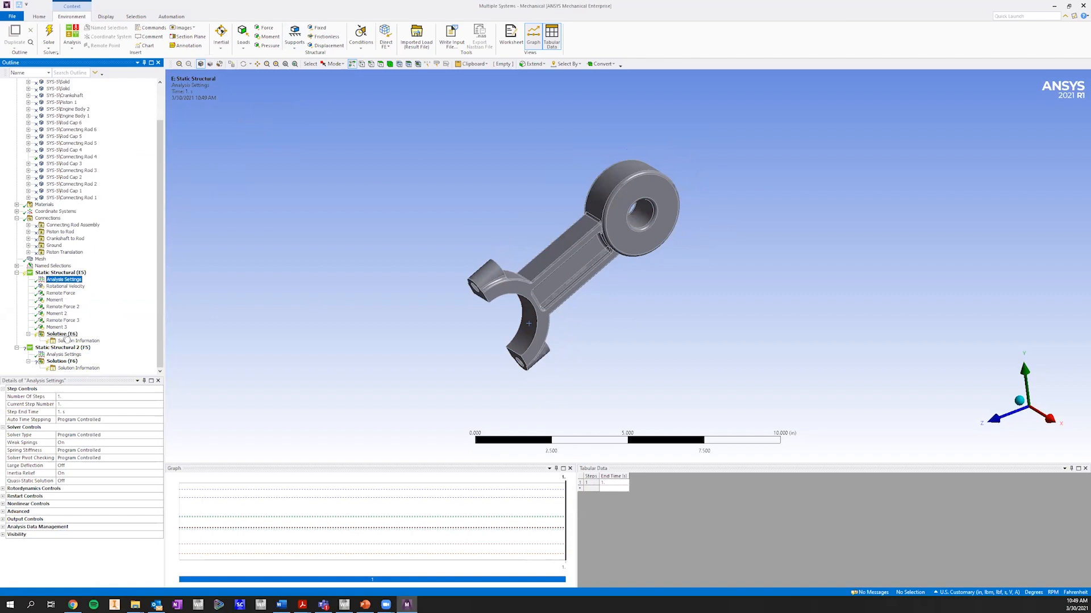
click(72, 443)
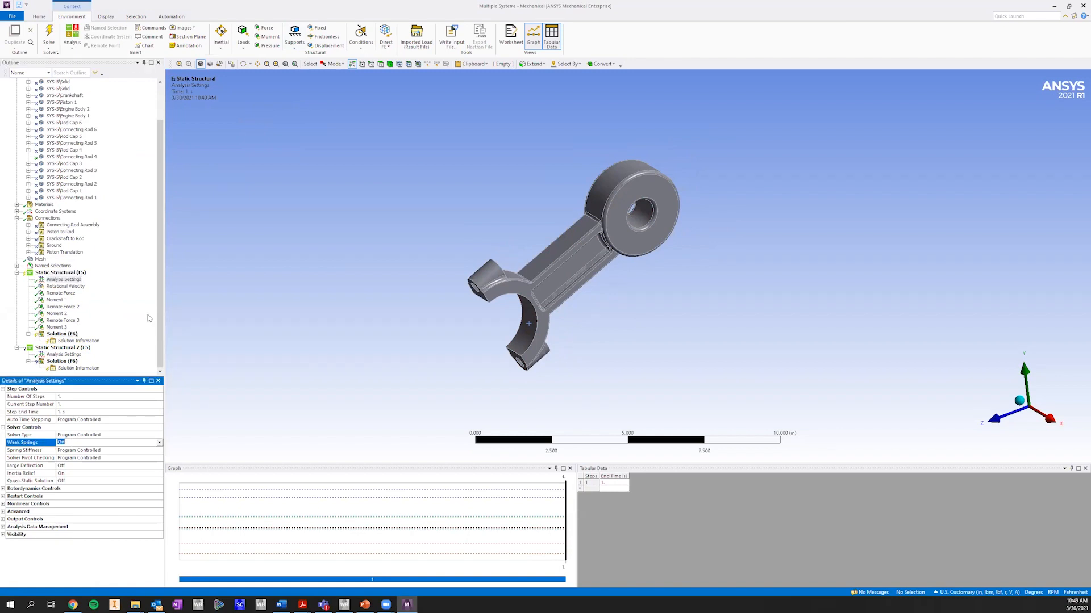
Step: Add an equivalent (von-Mises) stress result for all bodies to the first static structural solution
click(77, 335)
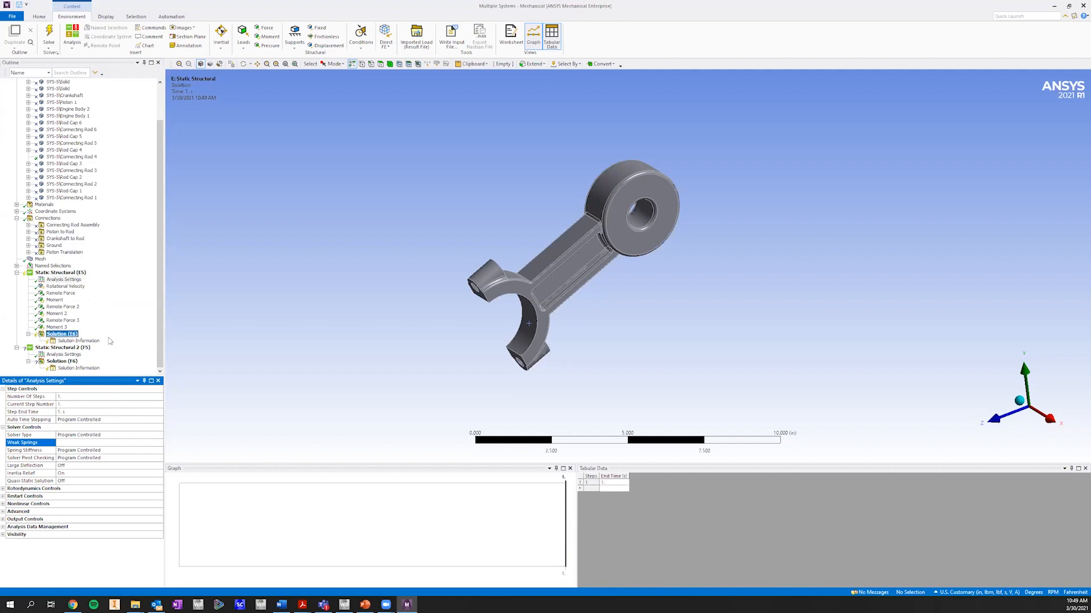
right_click(72, 335)
mouse_move(114, 338)
mouse_move(193, 358)
click(259, 359)
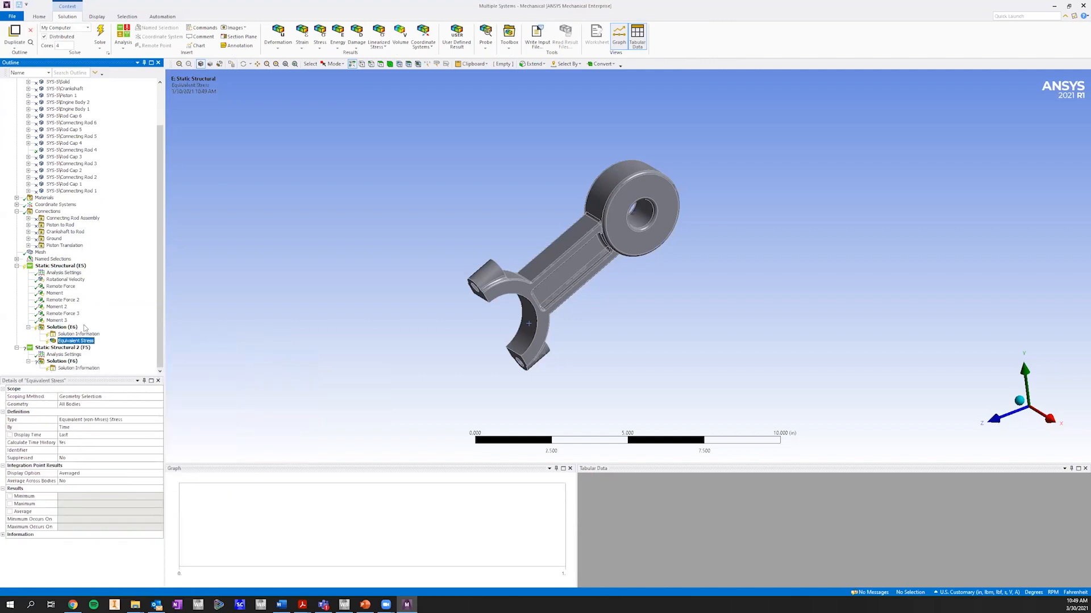
Step: Add a Fatigue Tool to the first static structural solution and set its loading type to Zero-Based
right_click(84, 328)
mouse_move(114, 332)
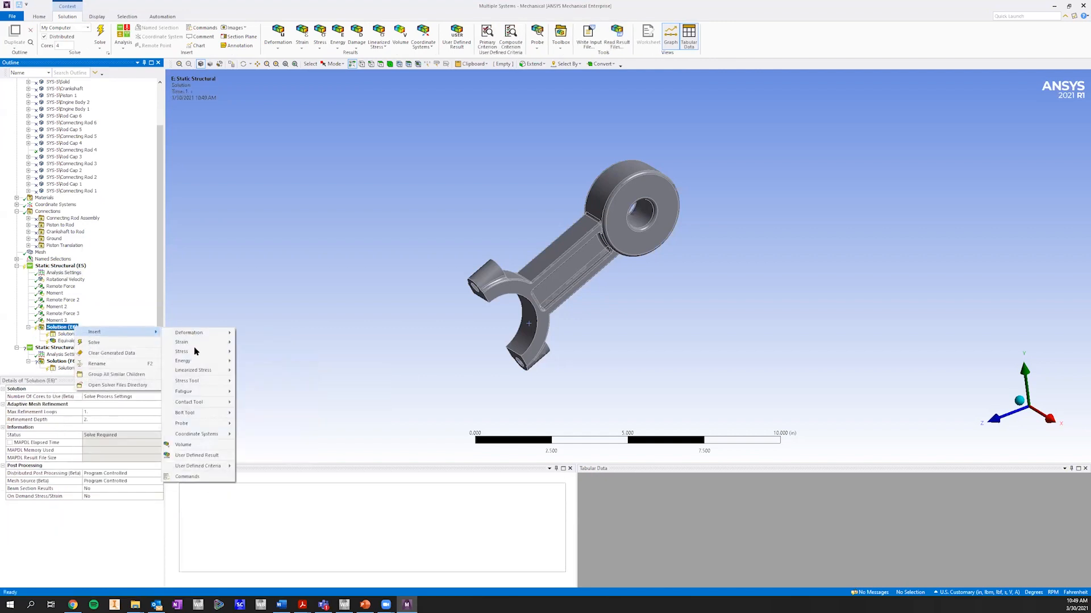
mouse_move(213, 391)
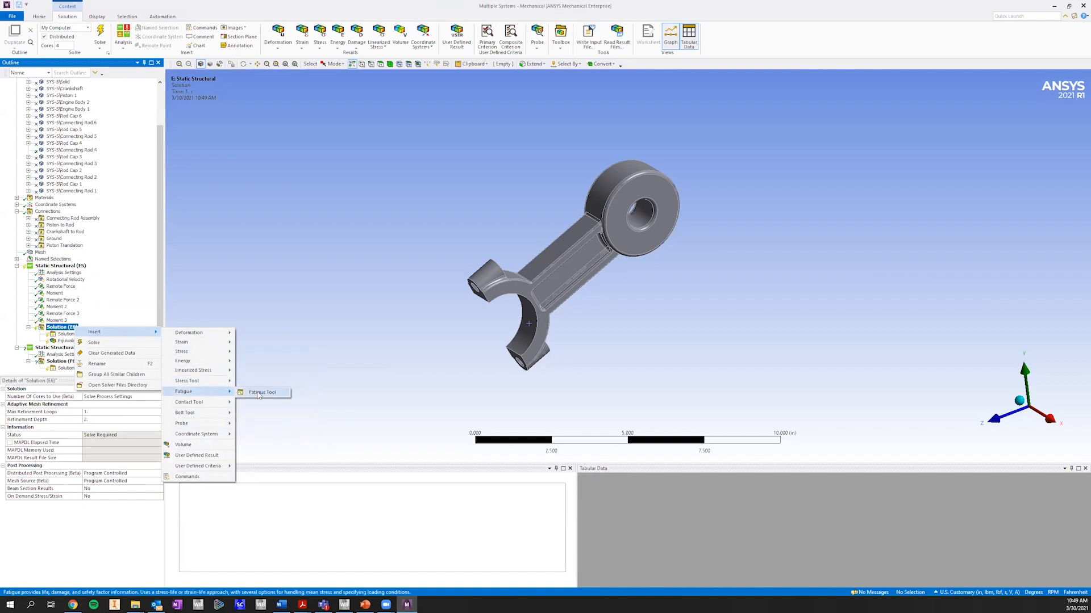
click(260, 393)
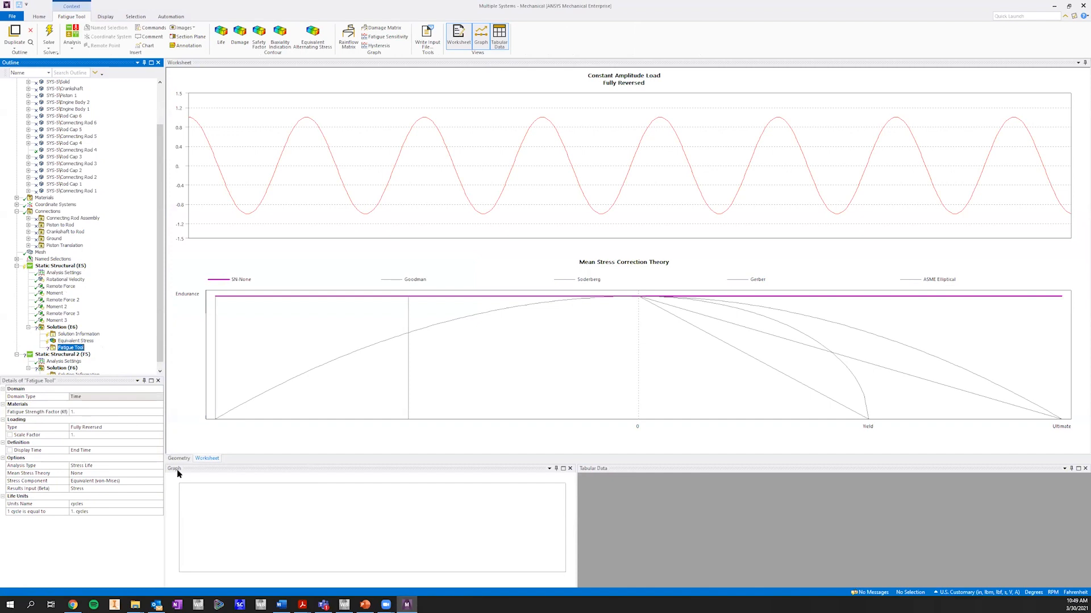
click(159, 431)
click(159, 429)
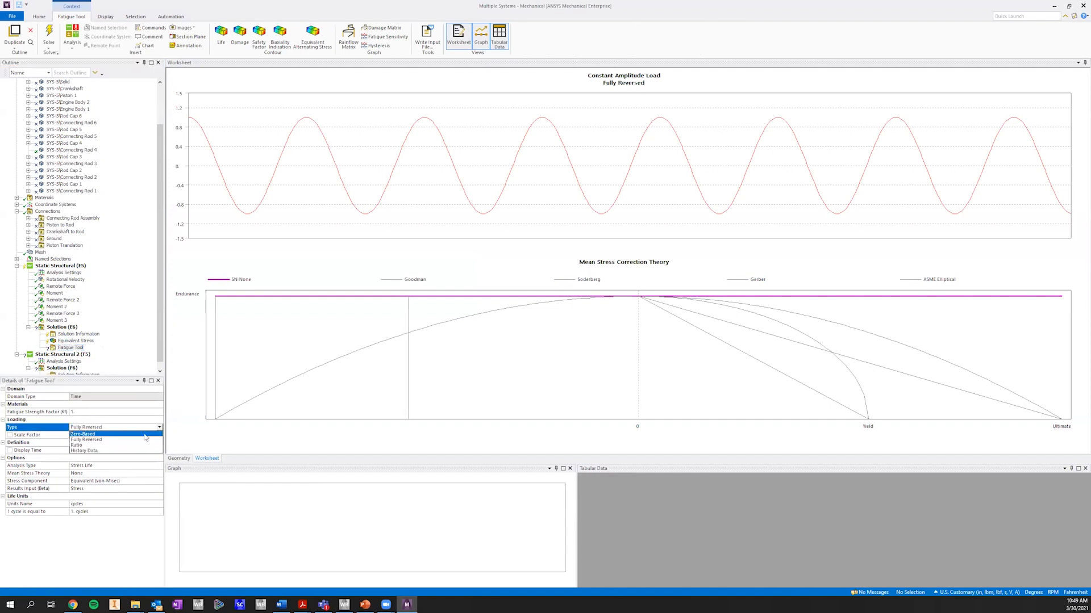
click(145, 435)
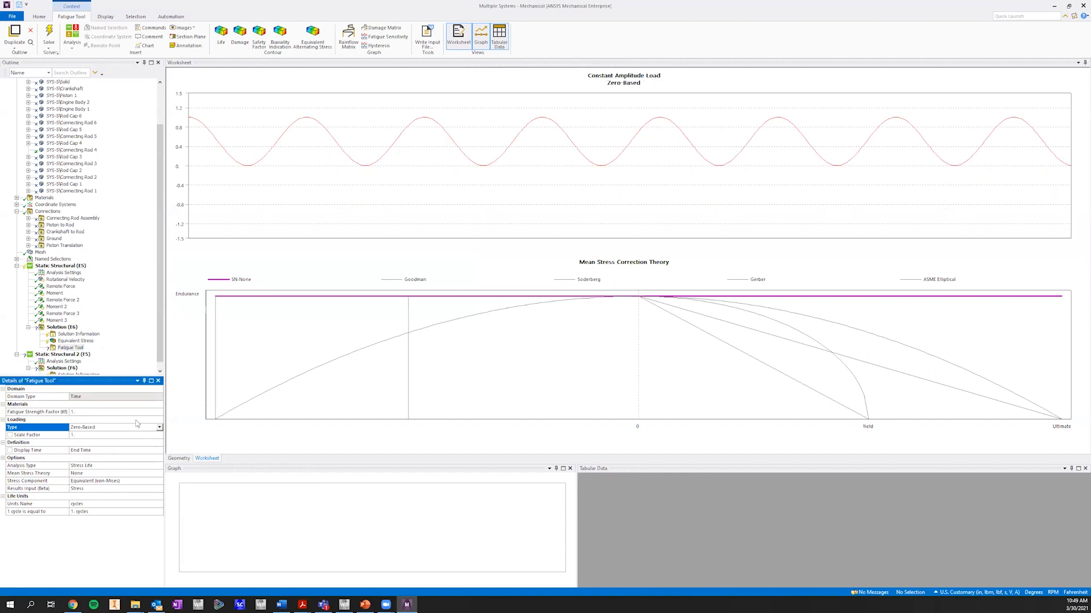
Step: Set the first fatigue tool's mean stress theory to Goodman and add a Life result to it
click(137, 474)
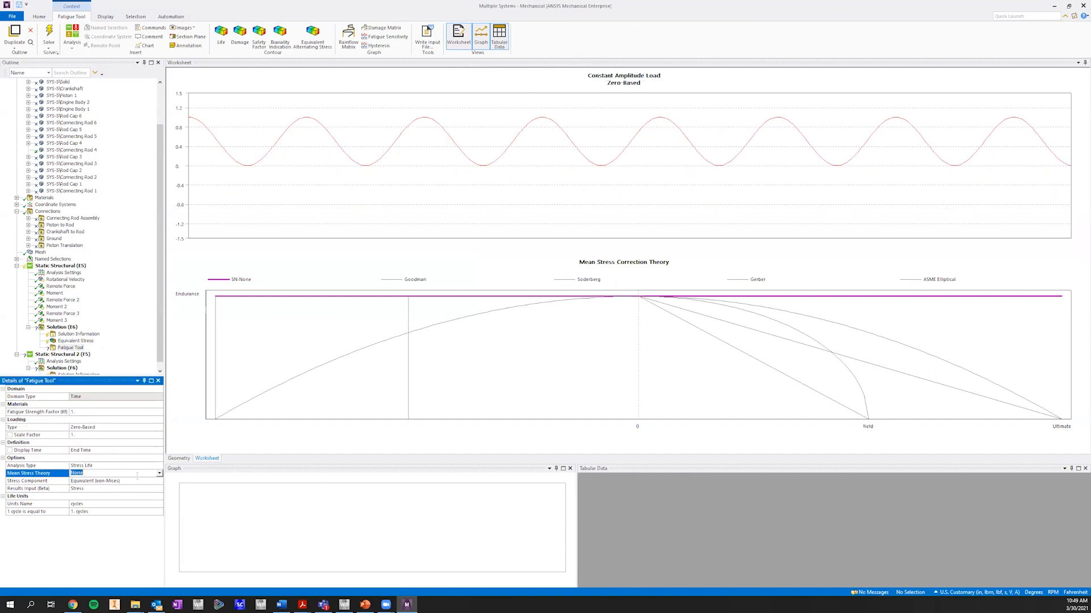
click(160, 474)
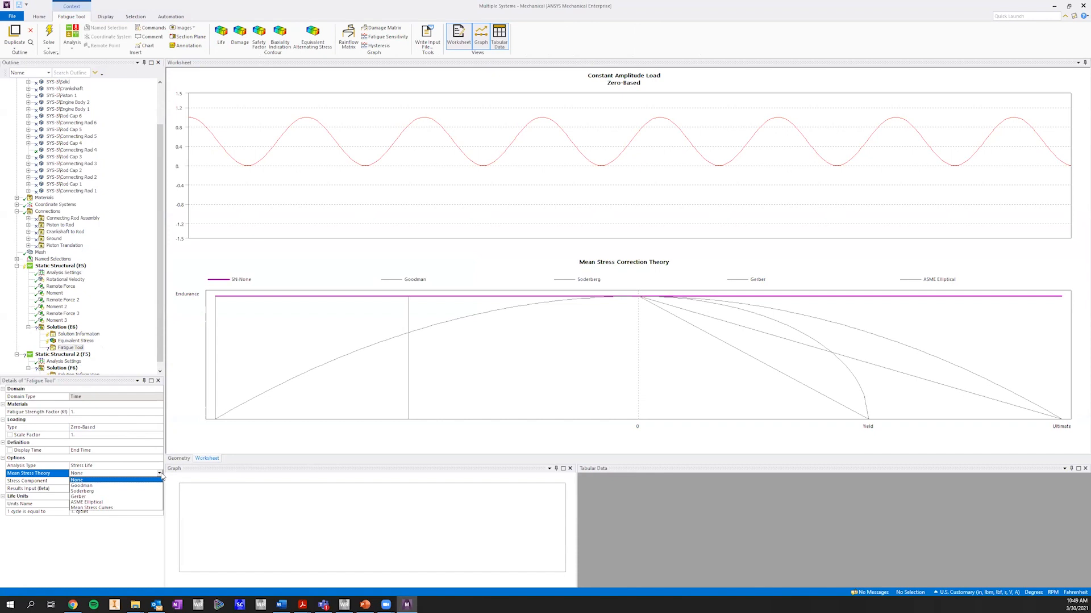
click(113, 489)
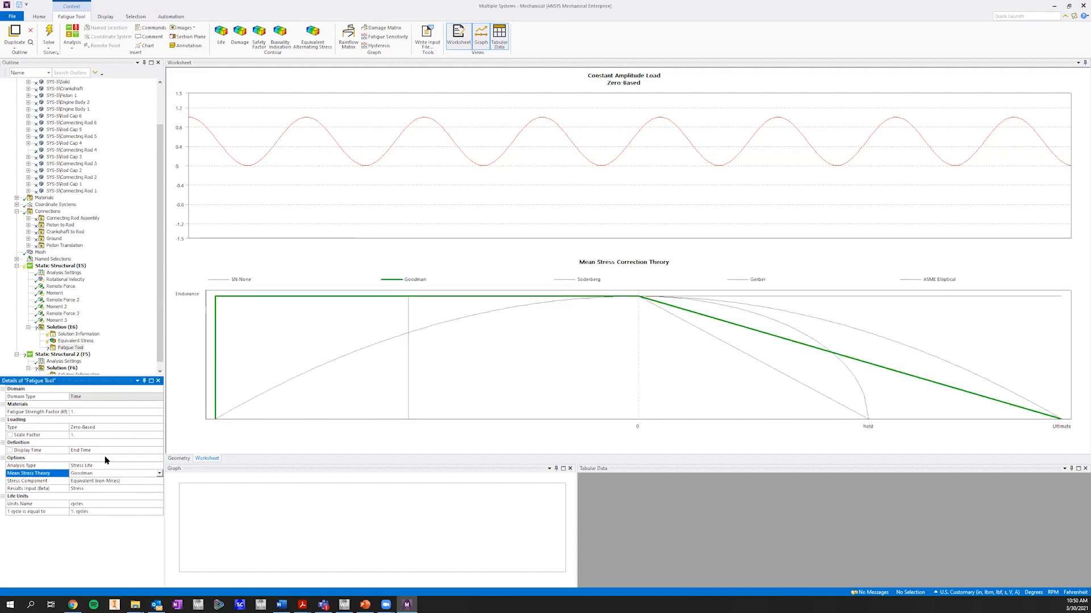
right_click(77, 348)
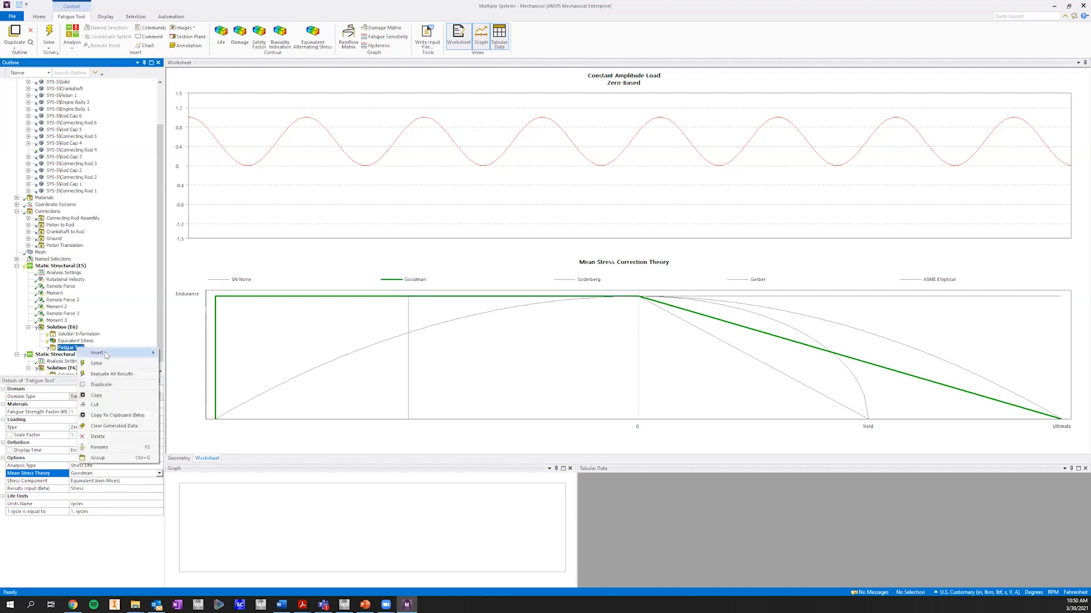
mouse_move(122, 352)
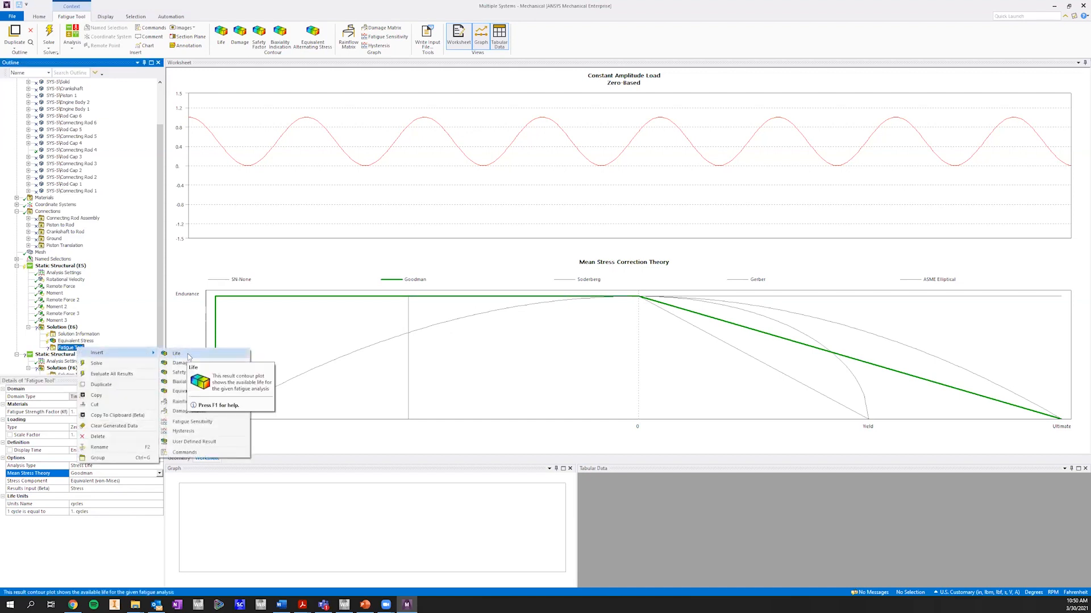
click(188, 355)
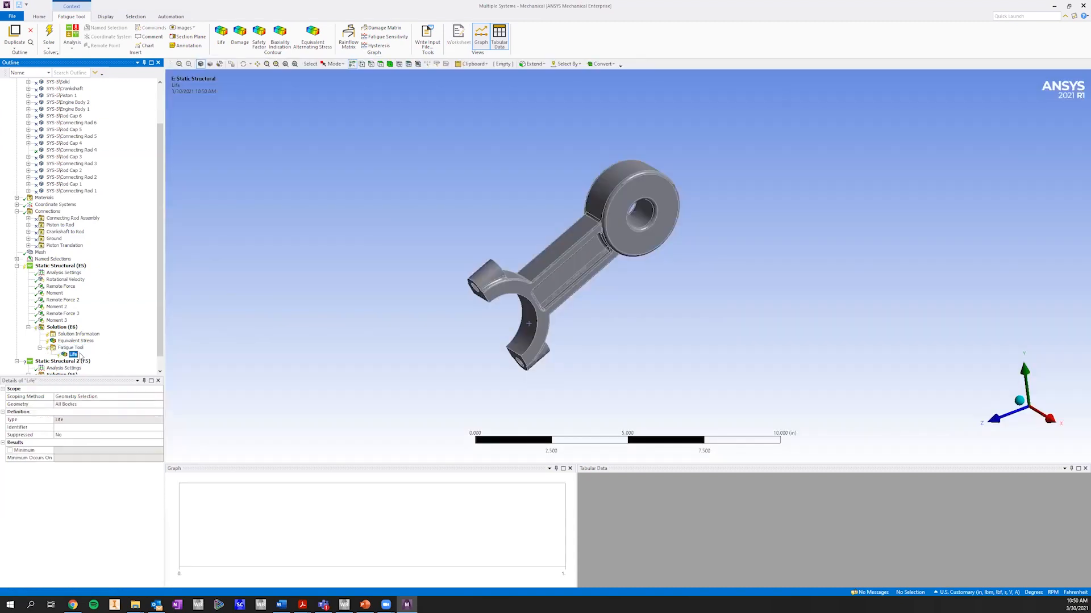
Step: Solve the first static structural analysis of the connecting rod
click(75, 328)
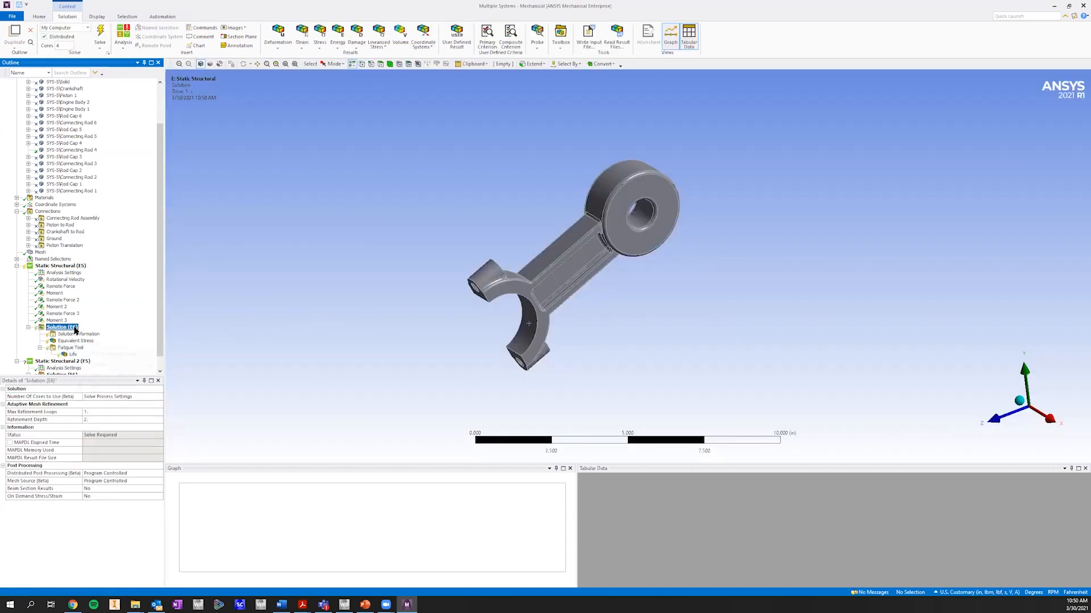
right_click(75, 328)
click(90, 346)
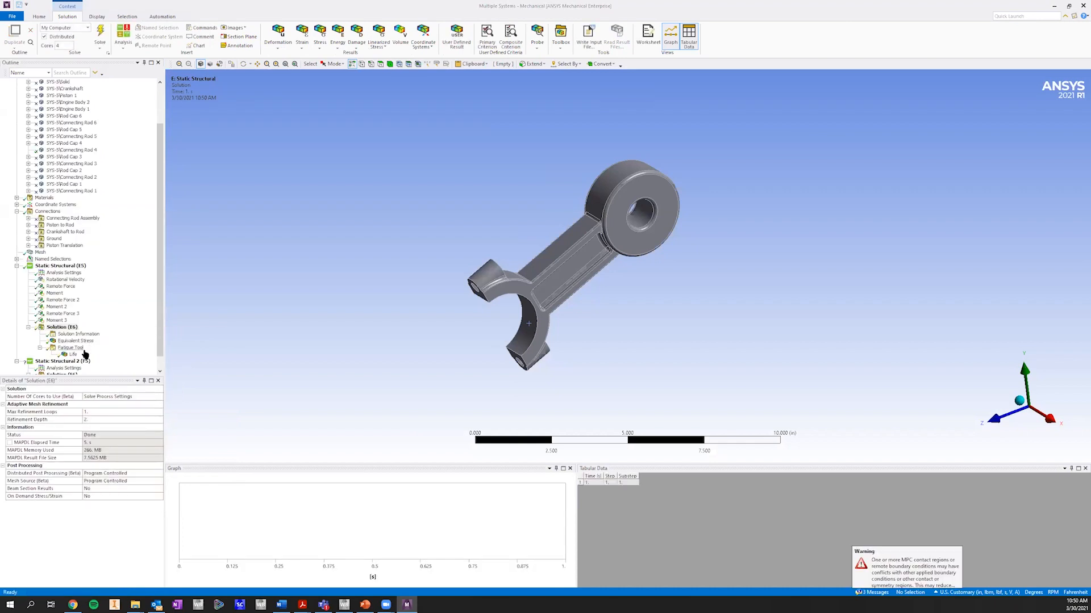
Step: Examine the fatigue life contour up close where the rod's shank meets the crankshaft-end fork
middle_drag(536, 209, 443, 200)
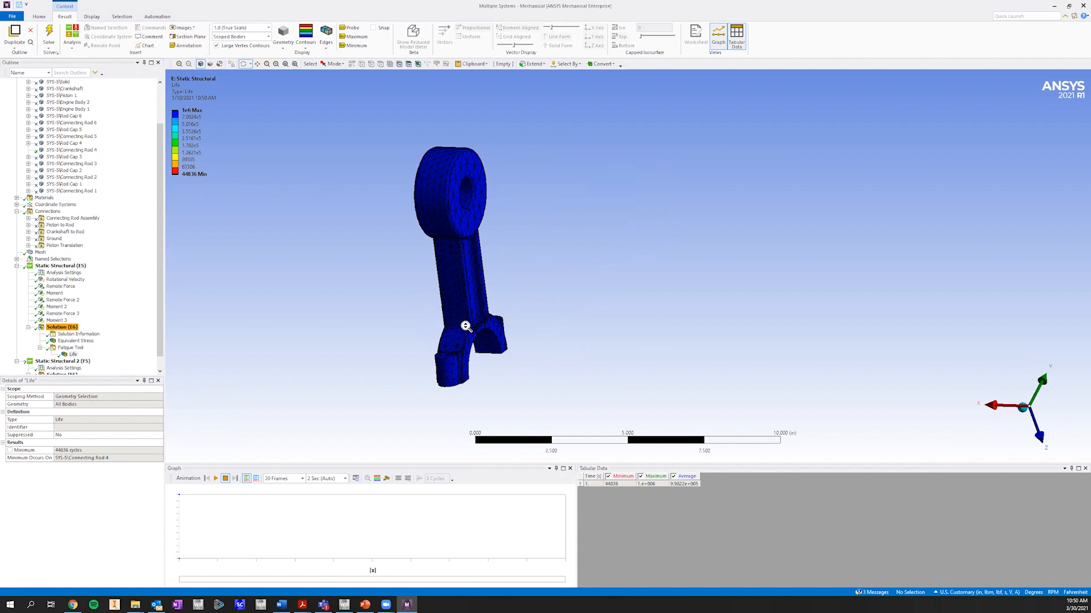
scroll(507, 281, up, 4)
ctrl+middle_drag(285, 392, 404, 312)
scroll(404, 312, up, 3)
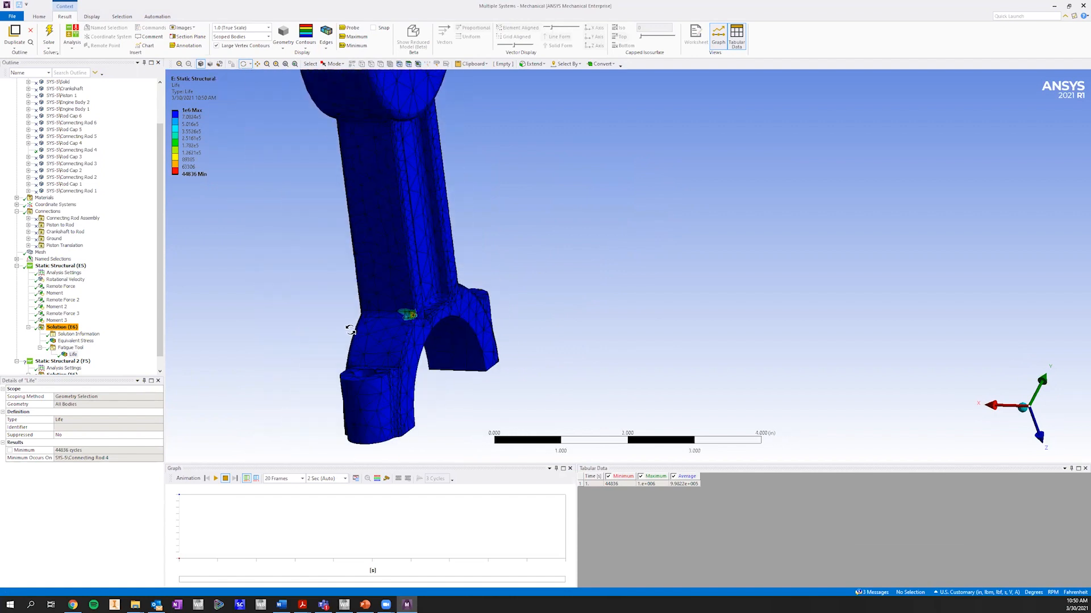
scroll(360, 336, up, 2)
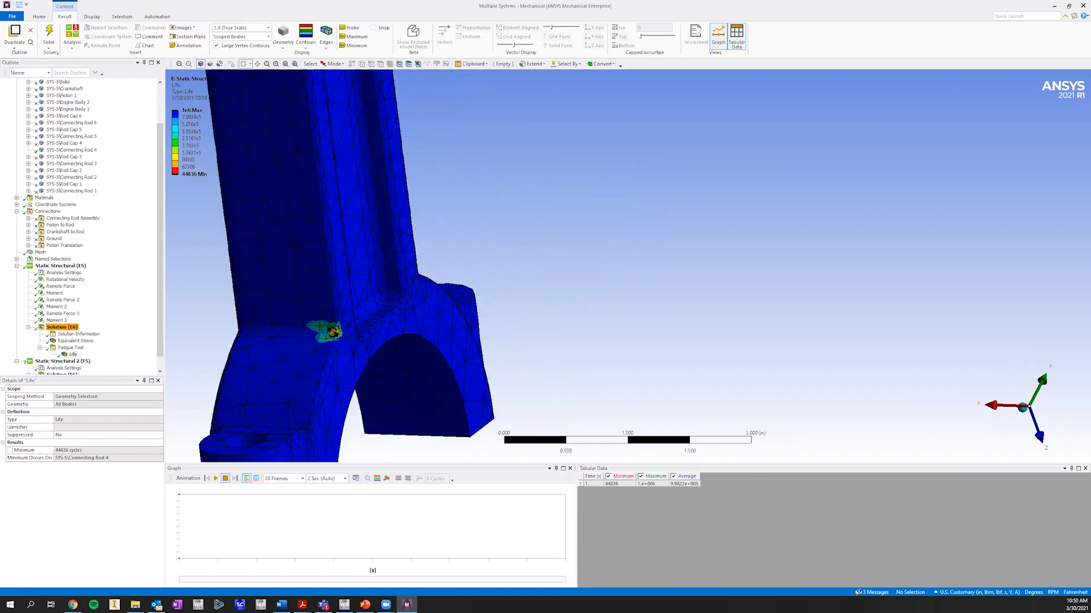
middle_drag(349, 316, 489, 273)
scroll(92, 310, down, 1)
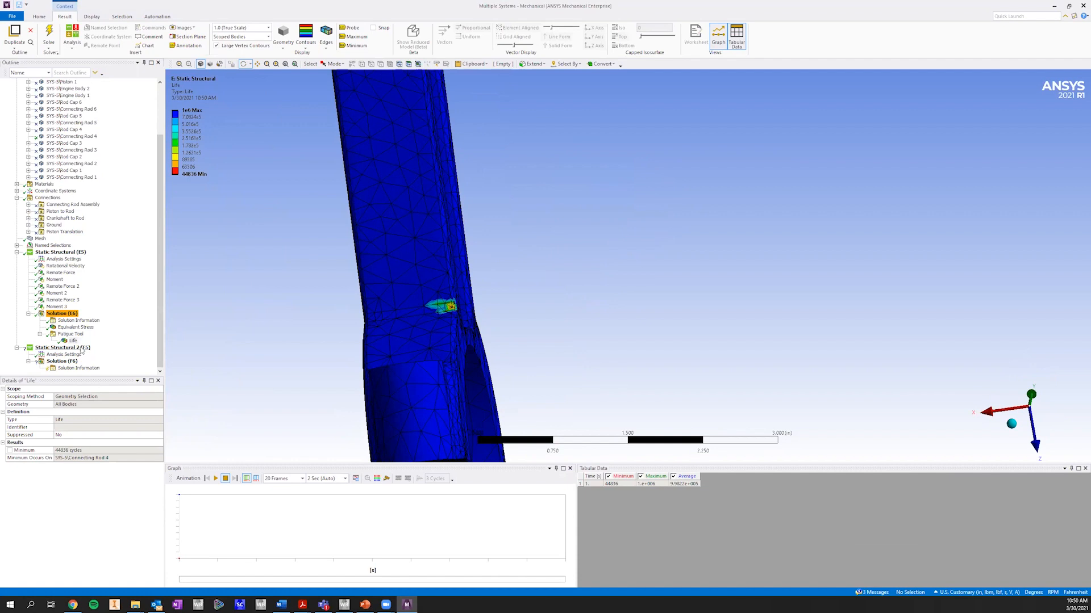
Step: Import the motion loads from Motion Load 2 AVA.txt into Static Structural 2 and set its weak springs to Program Controlled
right_click(81, 348)
mouse_move(161, 356)
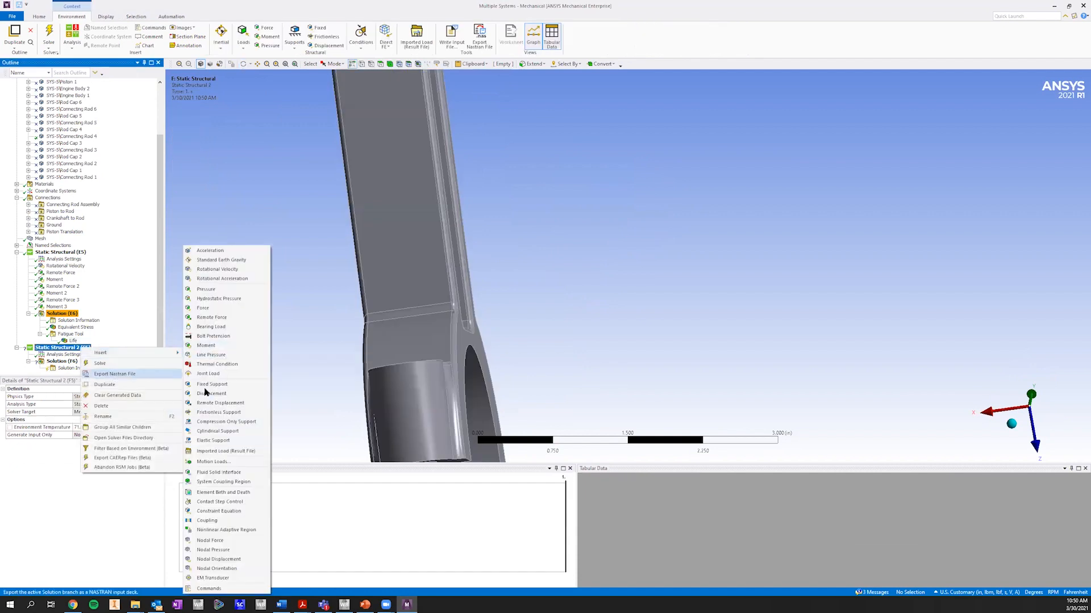
click(222, 462)
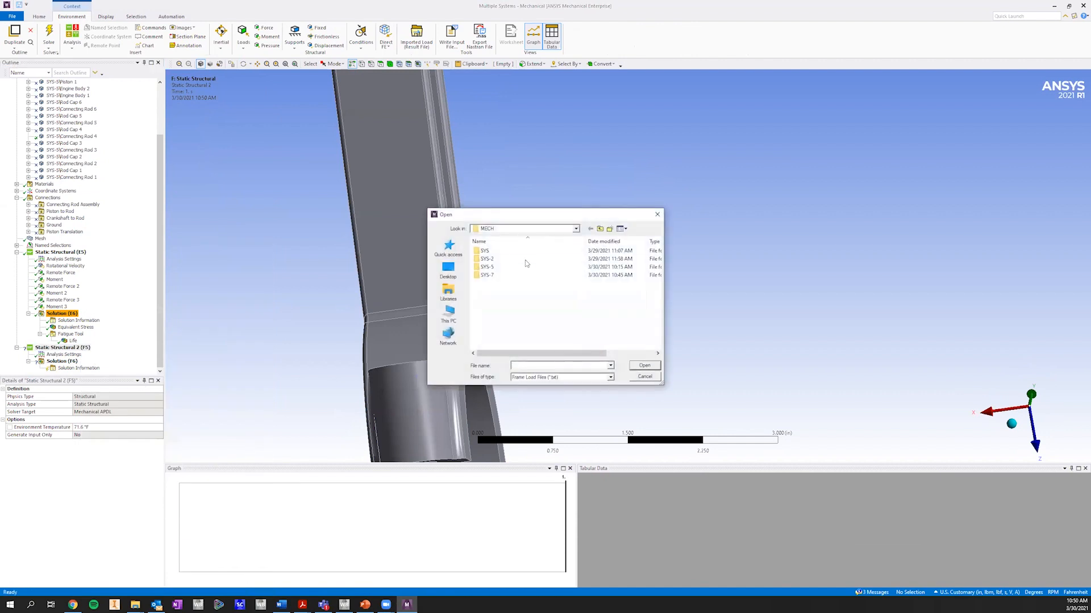
click(599, 228)
click(600, 229)
click(600, 228)
click(600, 228)
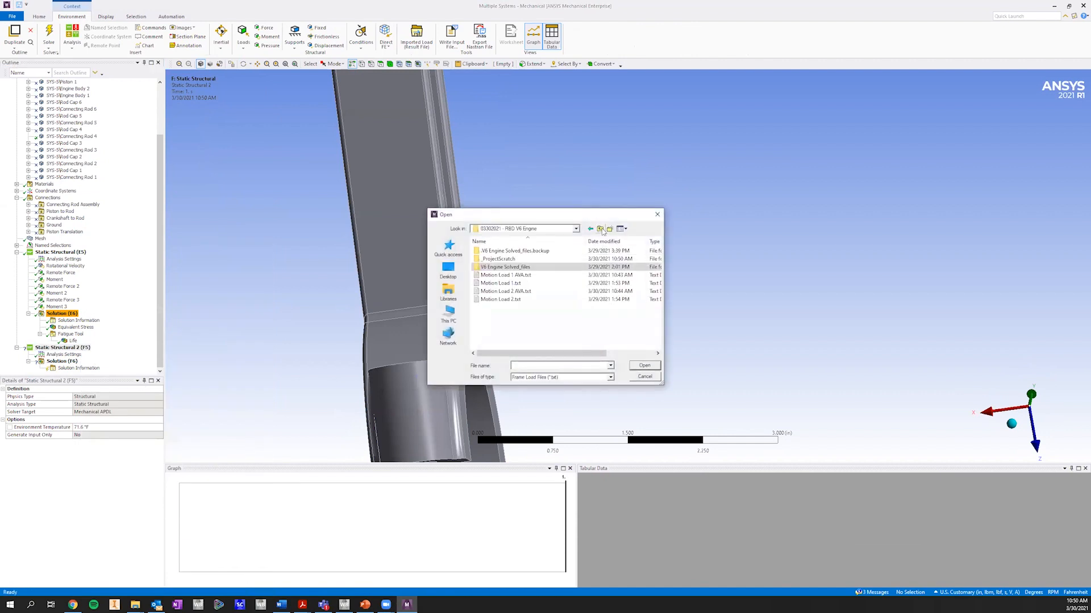
double_click(505, 291)
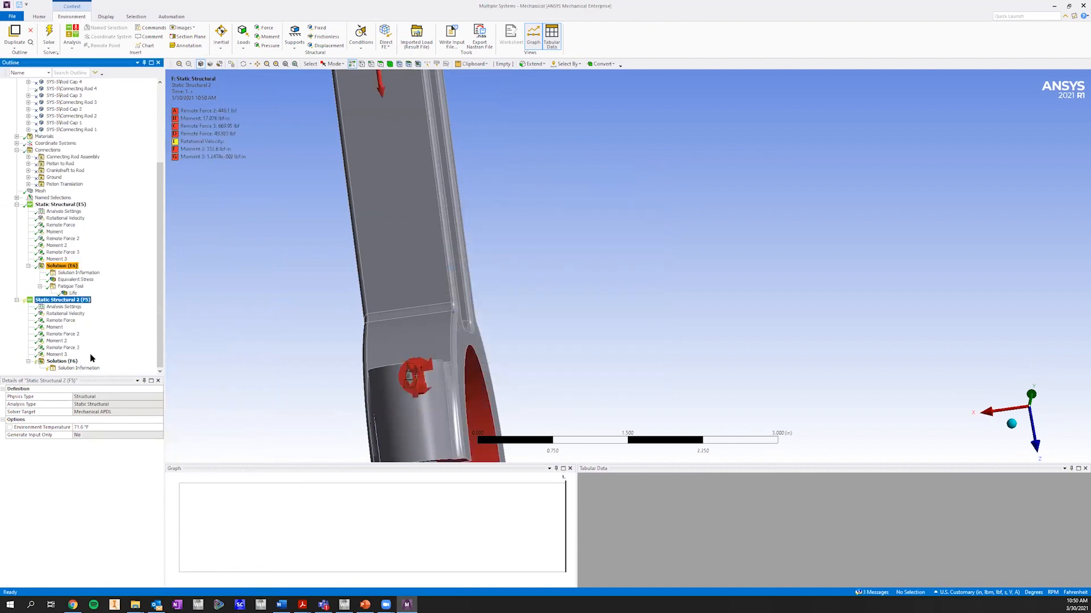
click(64, 307)
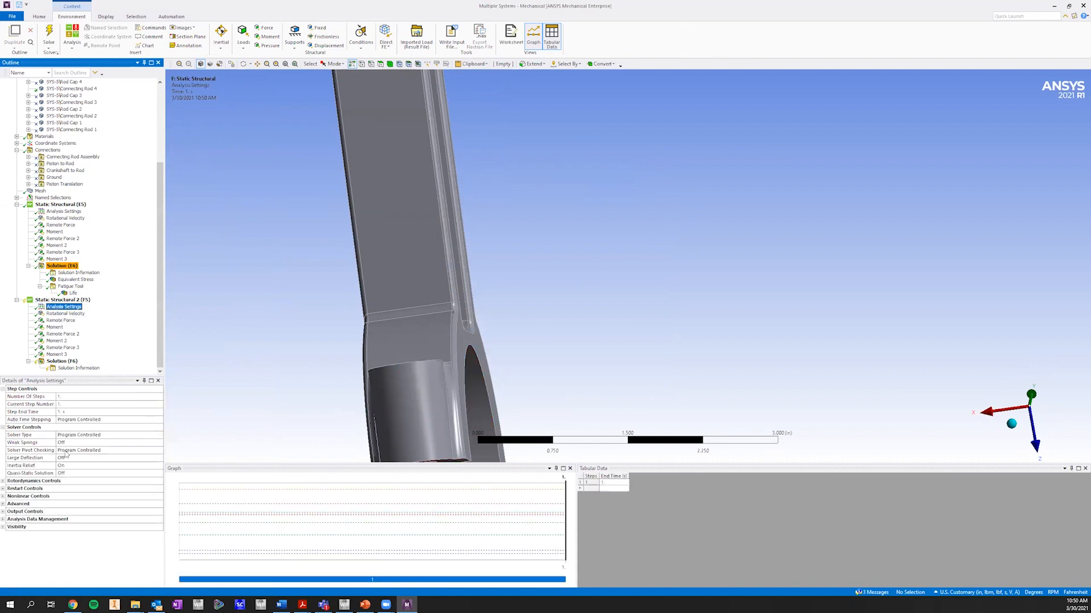
double_click(67, 444)
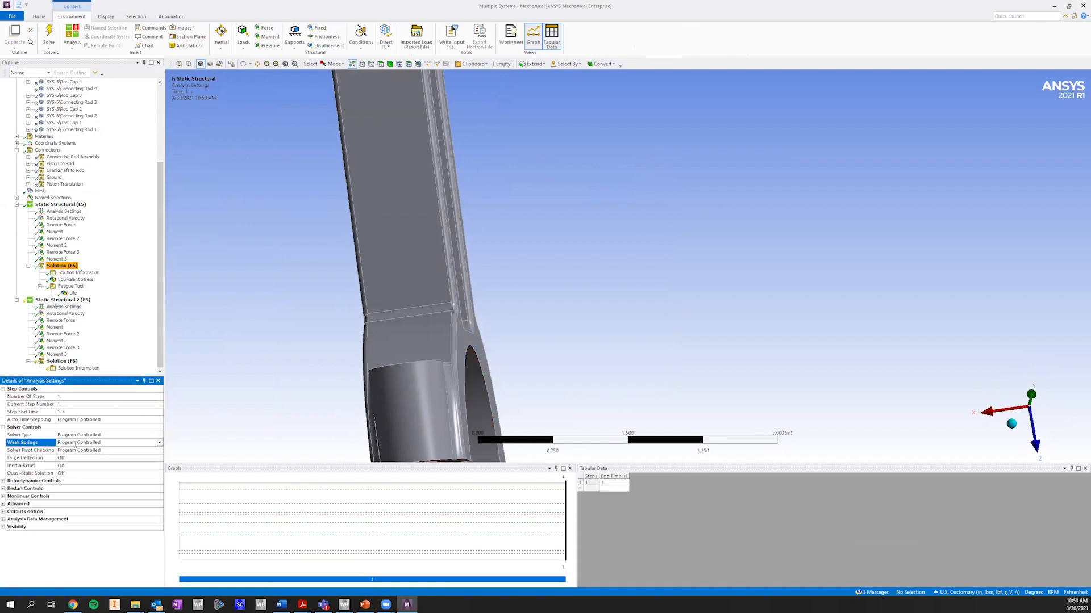
Step: Add an equivalent (von-Mises) stress result and a Fatigue Tool to the Static Structural 2 solution
click(62, 361)
right_click(66, 362)
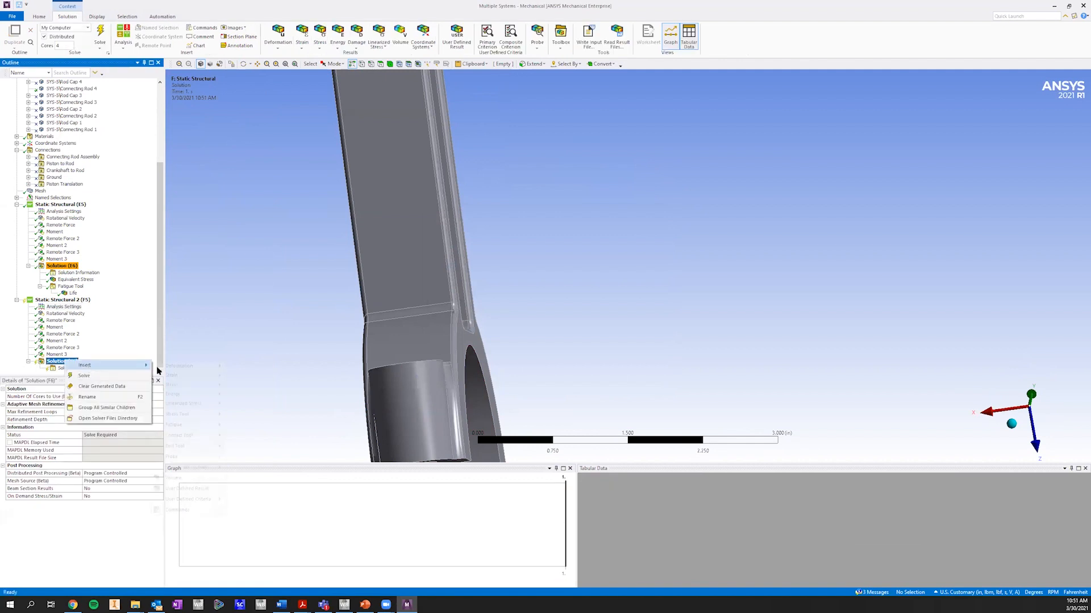
mouse_move(182, 385)
click(255, 383)
click(63, 354)
right_click(63, 355)
mouse_move(91, 361)
mouse_move(188, 409)
mouse_move(217, 419)
click(250, 420)
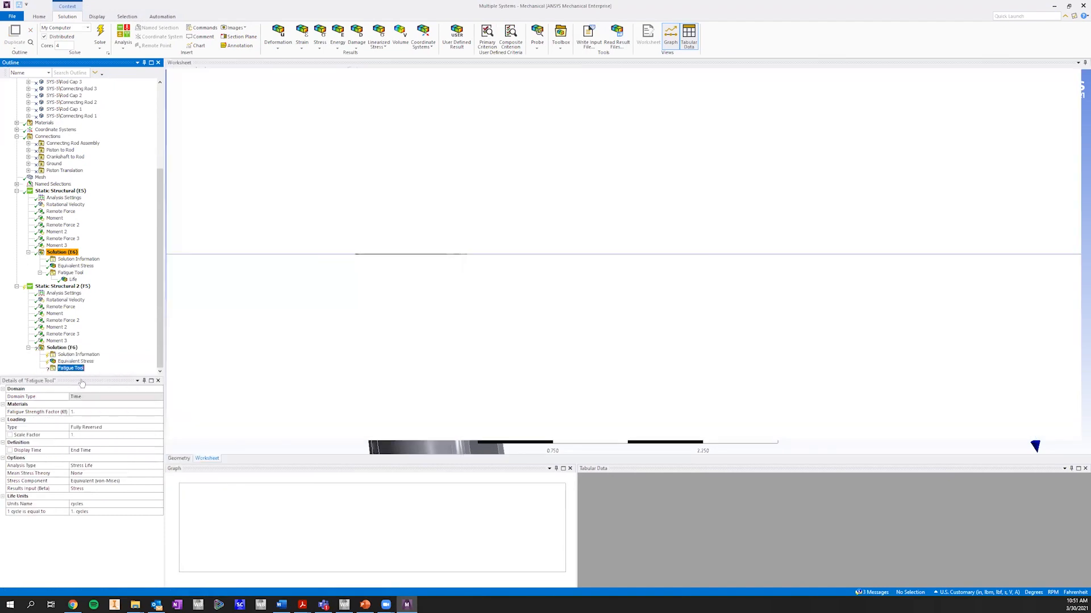
Step: Set the second fatigue tool's loading type to Zero-Based and its mean stress theory to Goodman
click(100, 428)
click(159, 428)
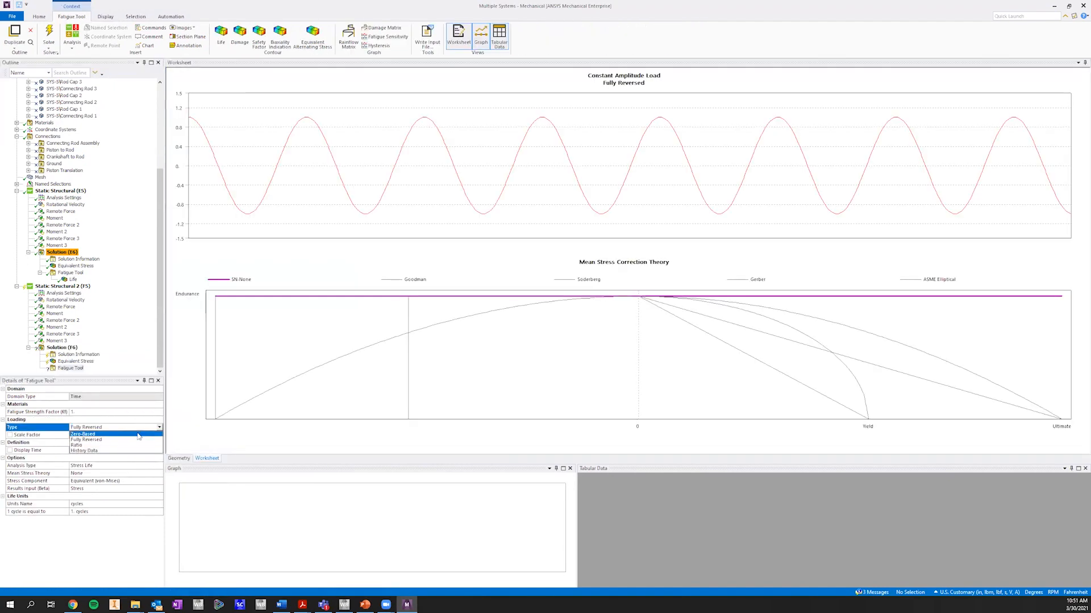
click(113, 435)
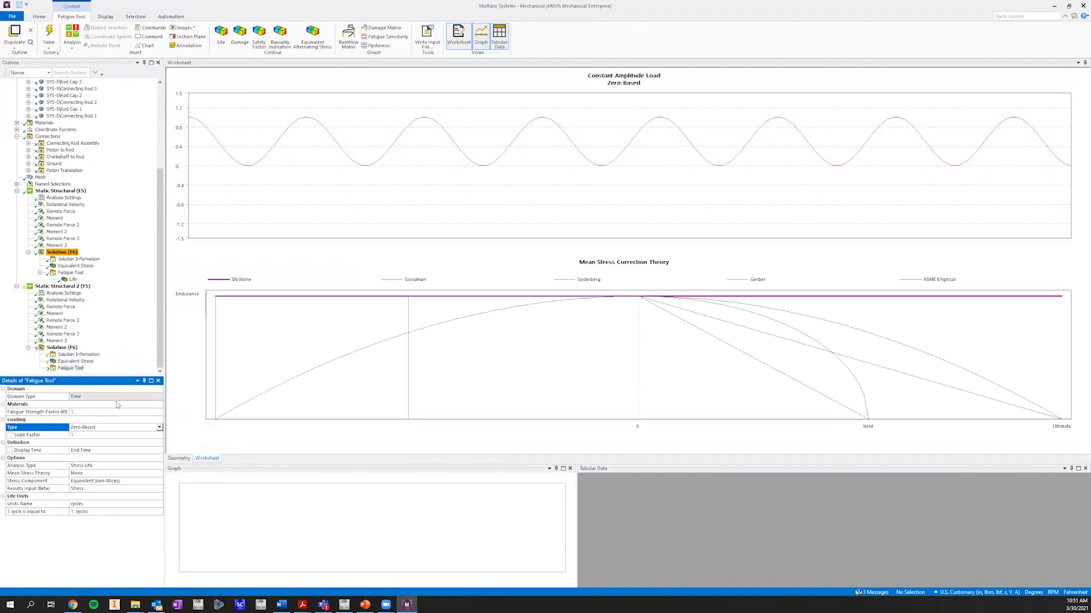
click(118, 474)
click(160, 474)
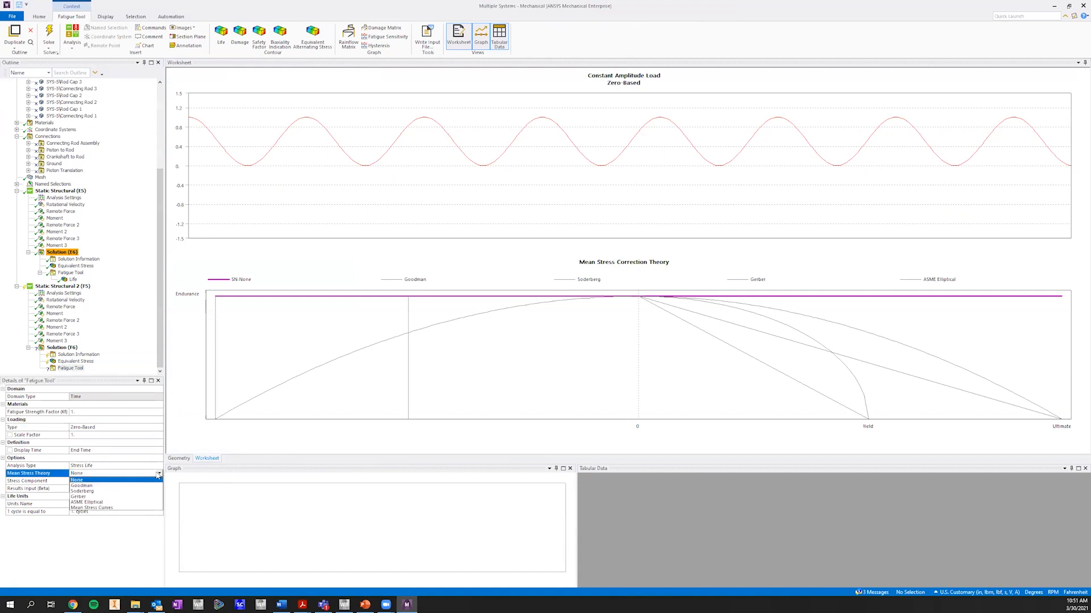
click(91, 489)
Step: Add a Life result to the second fatigue tool and try to evaluate all results
right_click(77, 368)
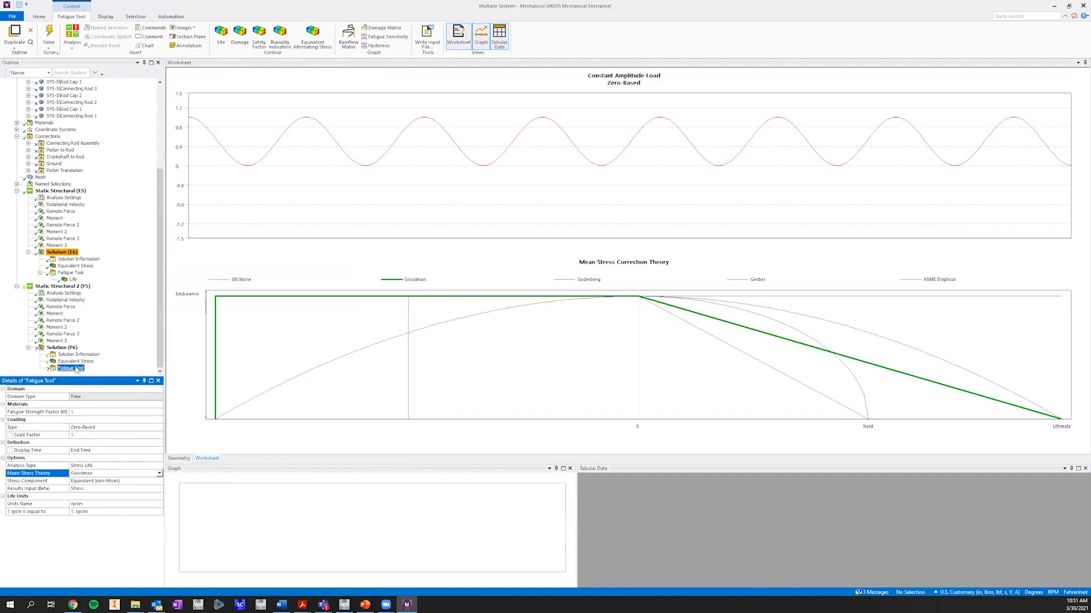
mouse_move(136, 372)
click(174, 375)
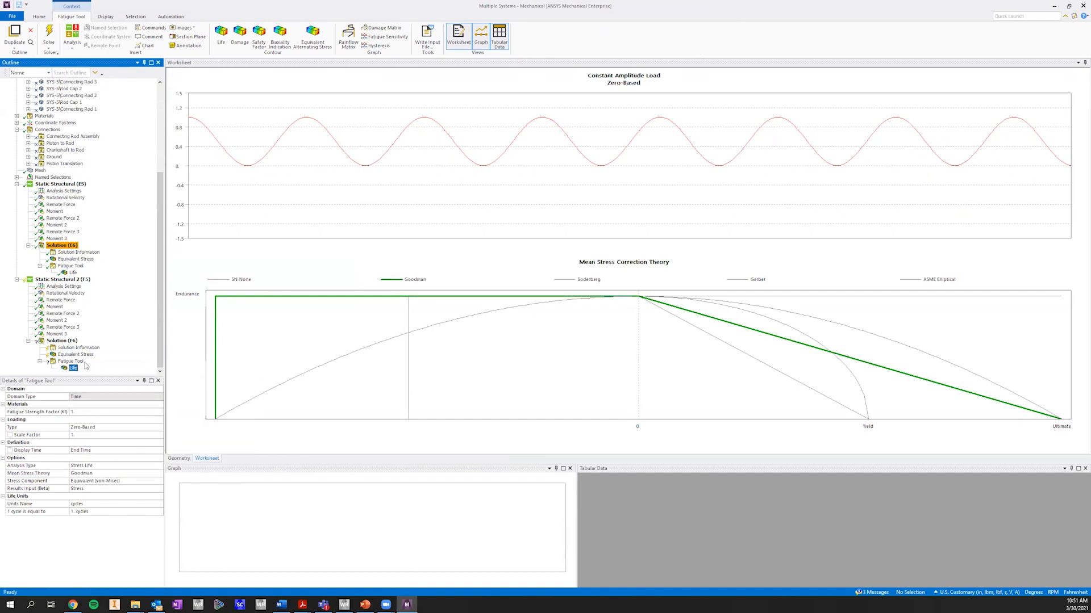
right_click(74, 369)
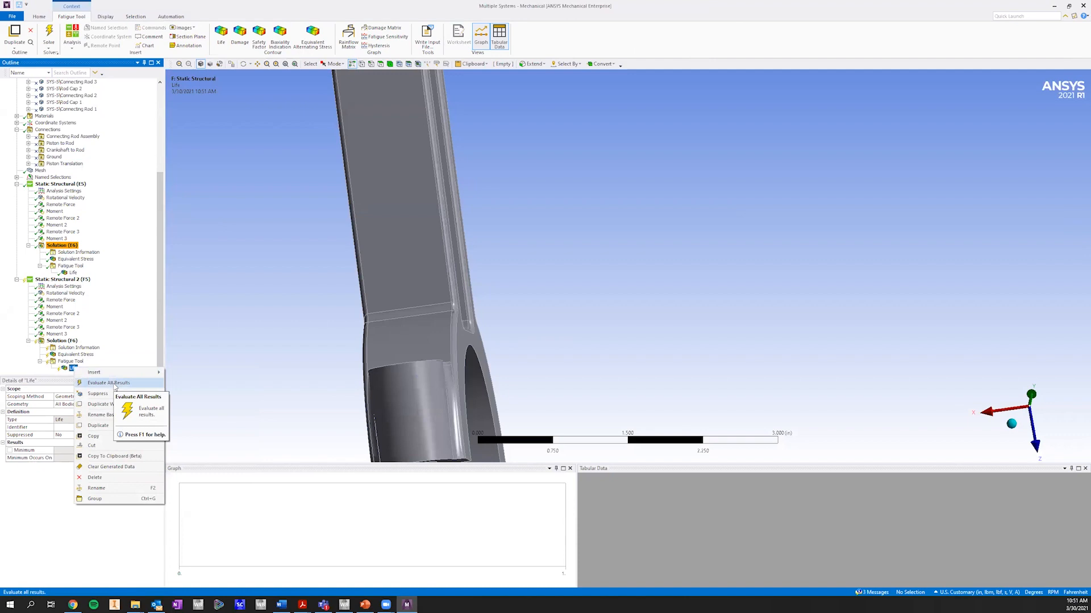
click(113, 383)
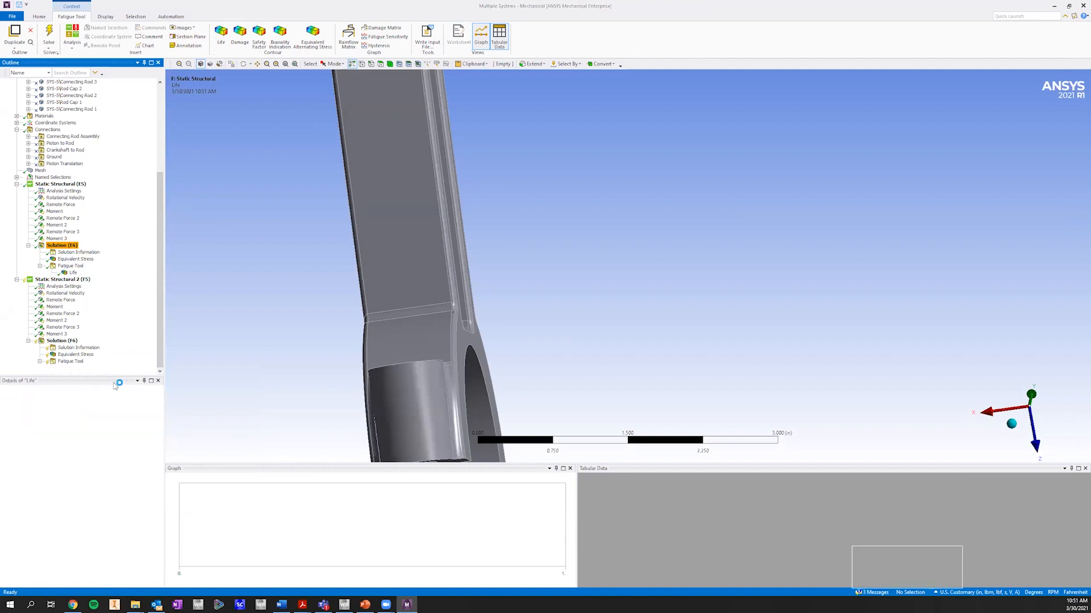
Step: Solve the Static Structural 2 analysis from its solution branch
click(84, 355)
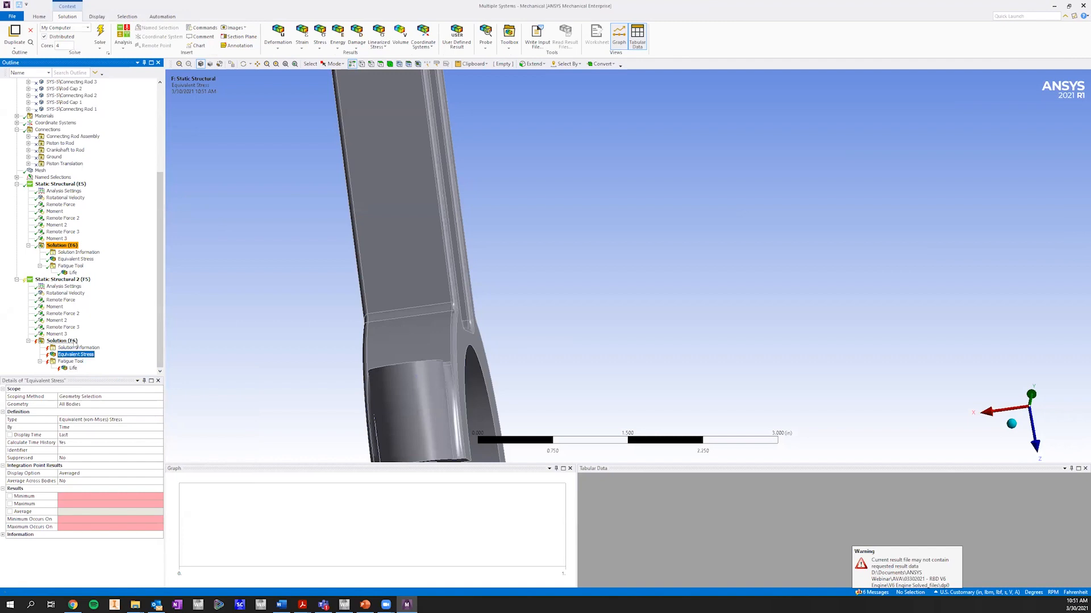
right_click(73, 343)
click(102, 358)
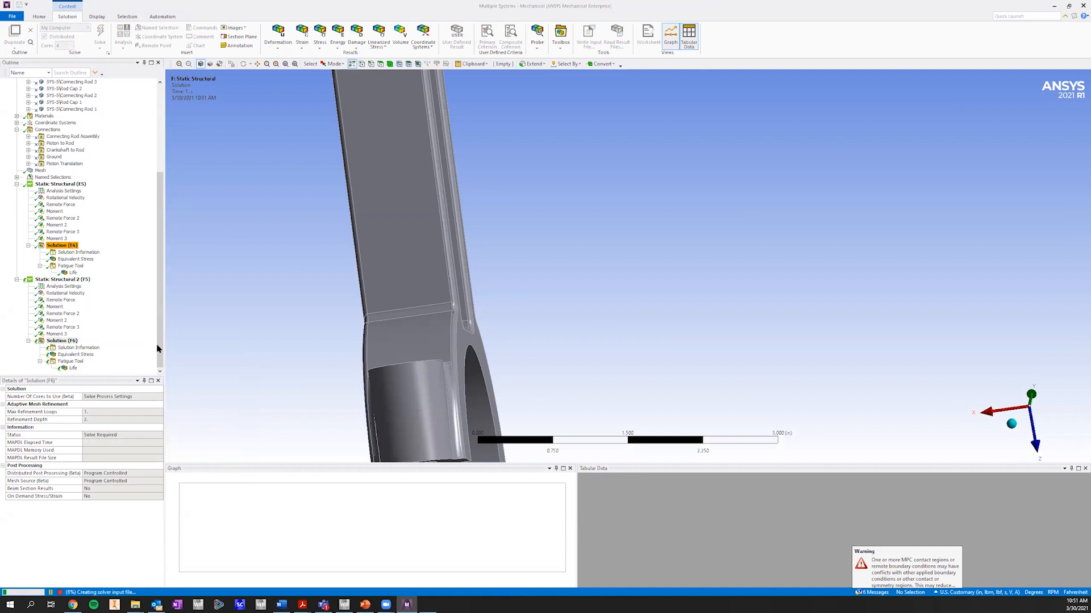
click(979, 410)
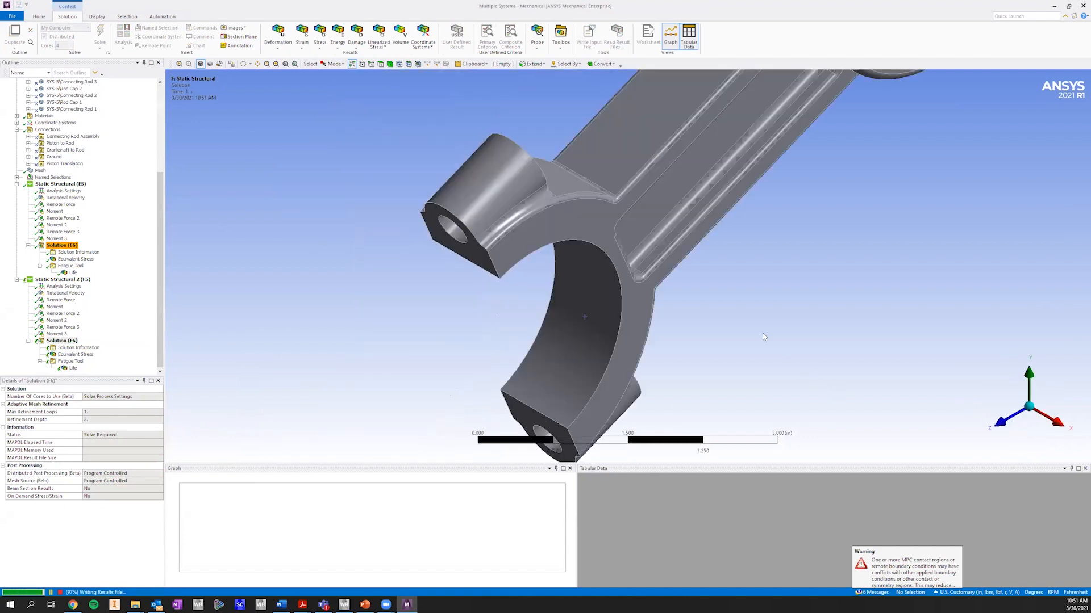
Step: Review the Life result of the Static Structural 2 analysis on the rod, alongside the first analysis's Life result
scroll(751, 262, down, 2)
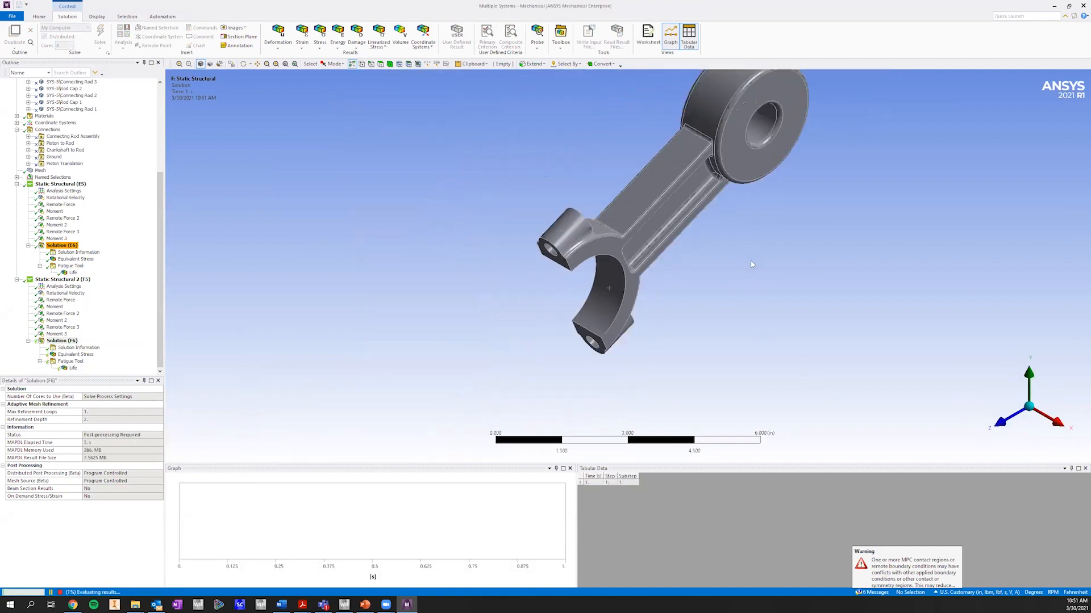
click(73, 369)
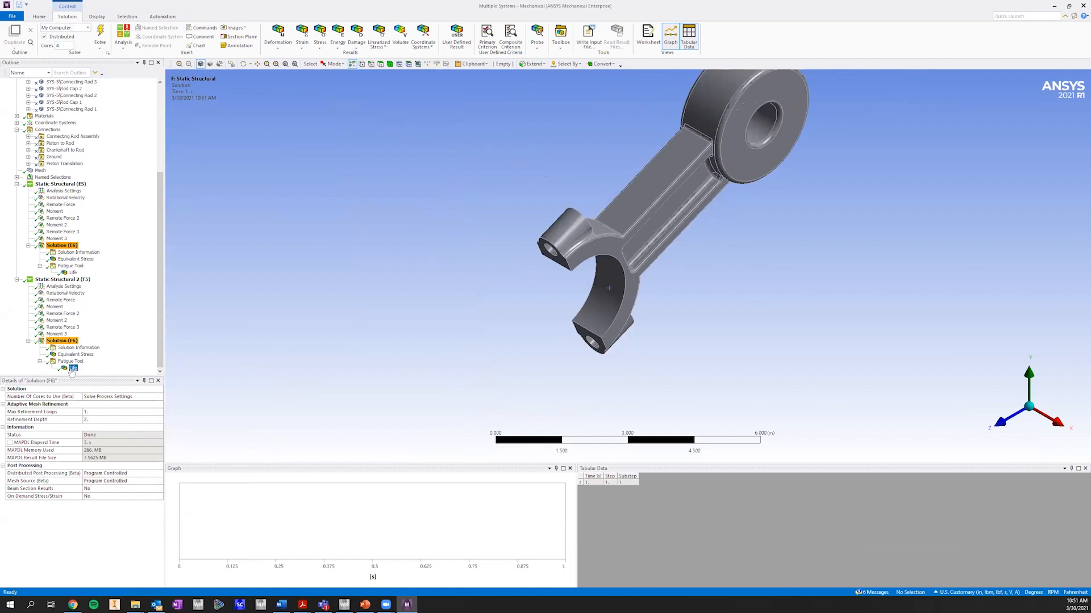
drag(357, 287, 339, 300)
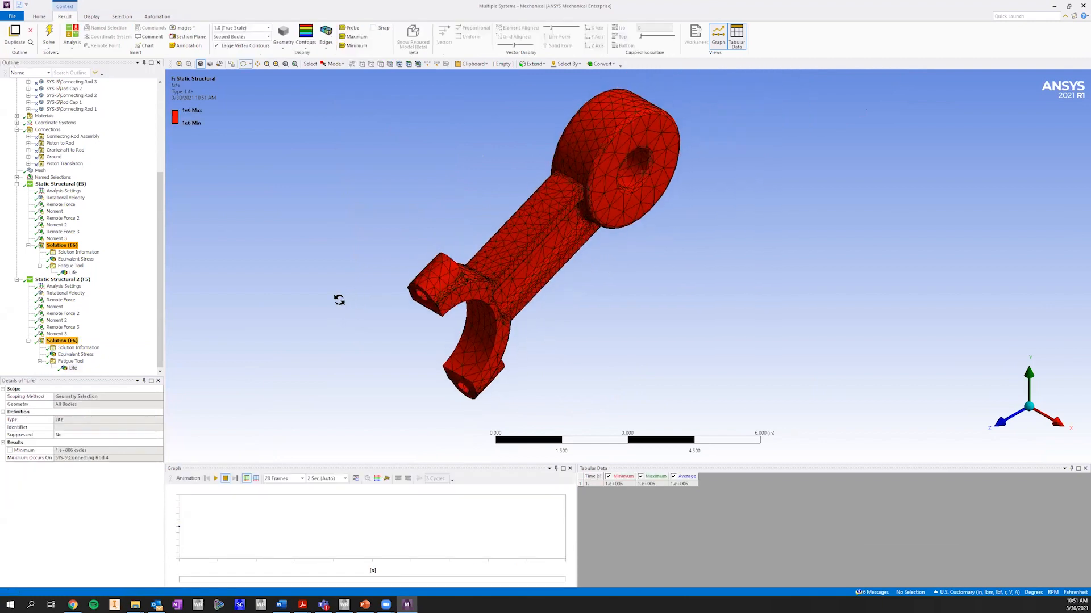
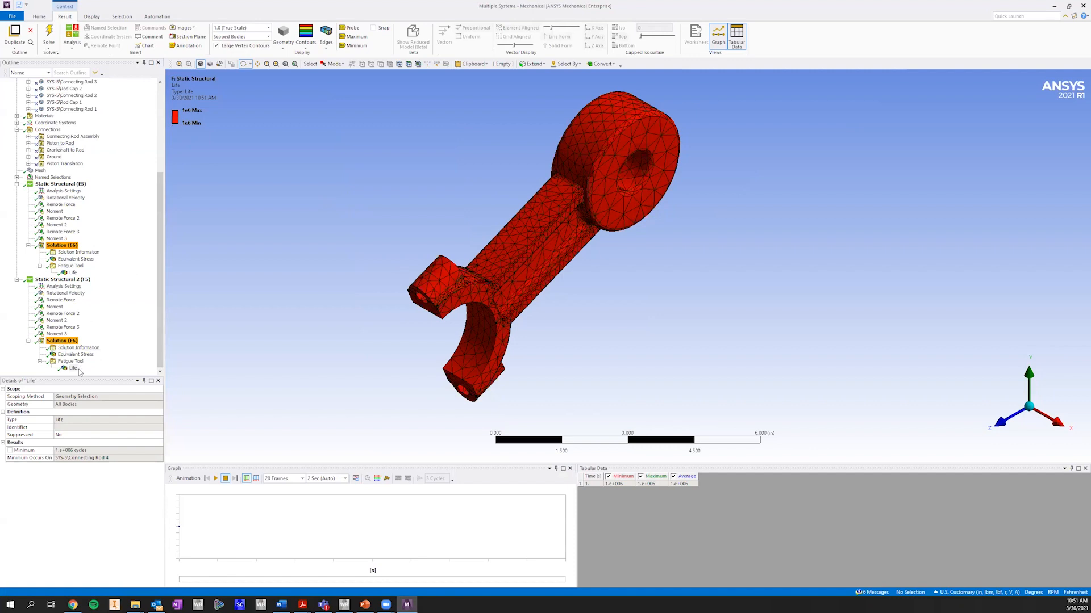
click(73, 368)
ctrl+click(73, 272)
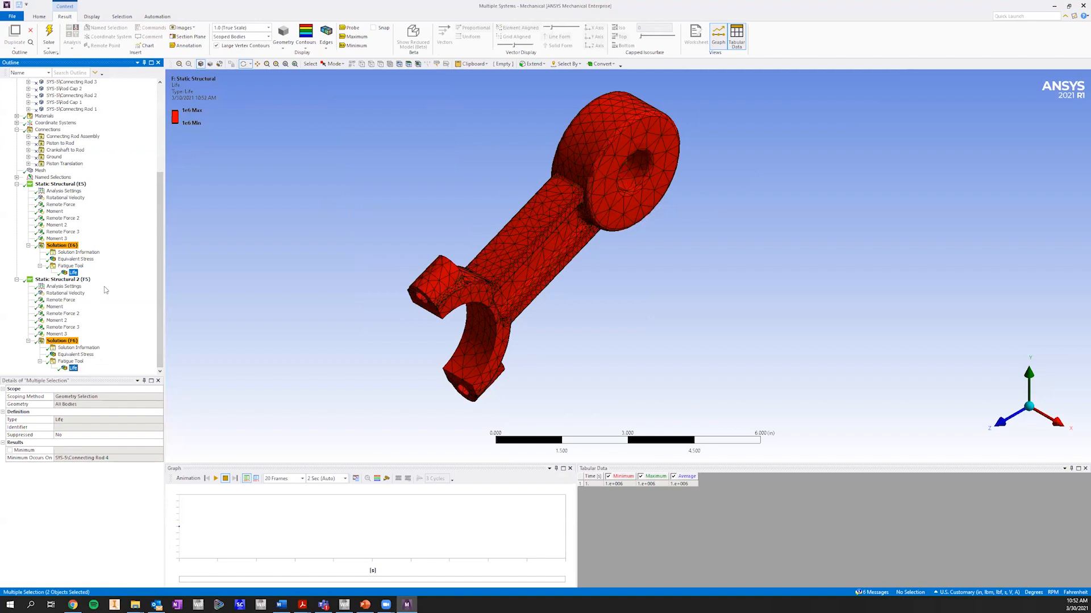
Step: Uncover the project schematic behind the Mechanical window to view the linked structural systems, and maximize the window again
scroll(104, 290, up, 4)
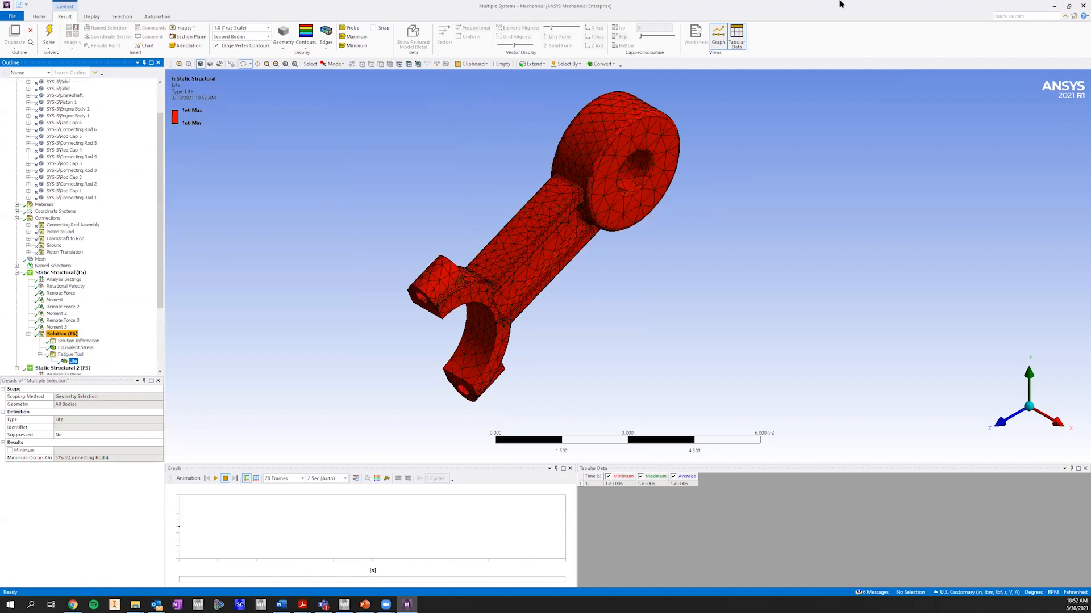
drag(854, 10, 858, 114)
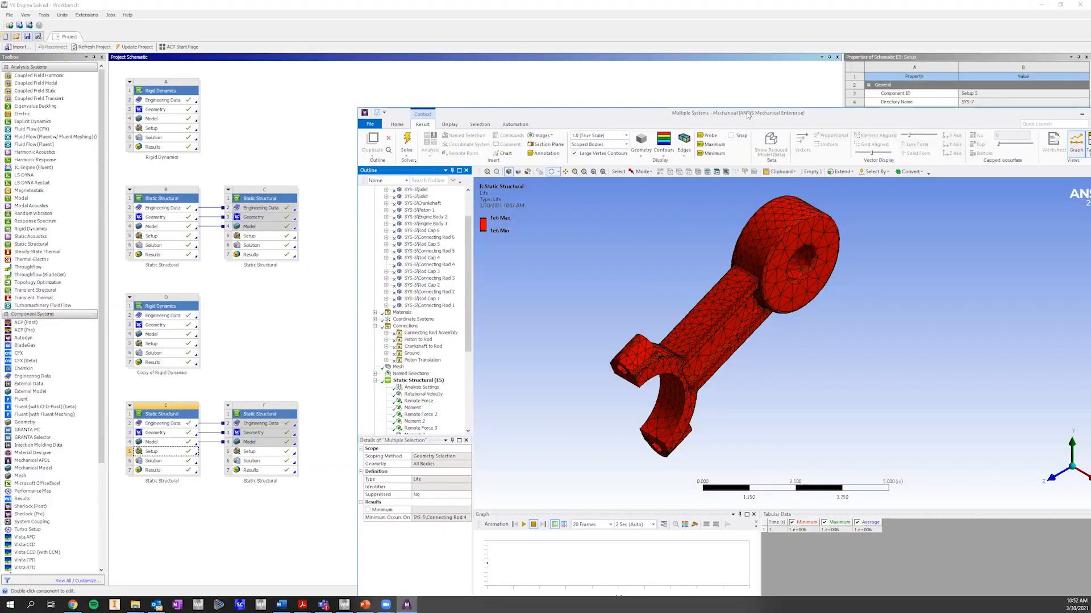
double_click(606, 112)
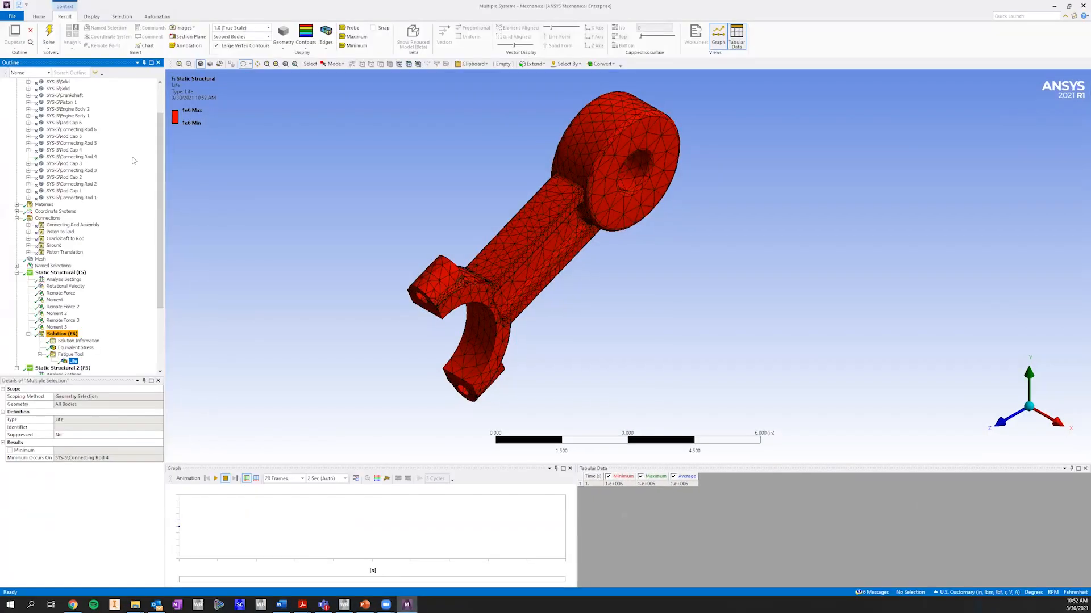
Step: Insert a Solution Combination under the model
scroll(119, 149, up, 2)
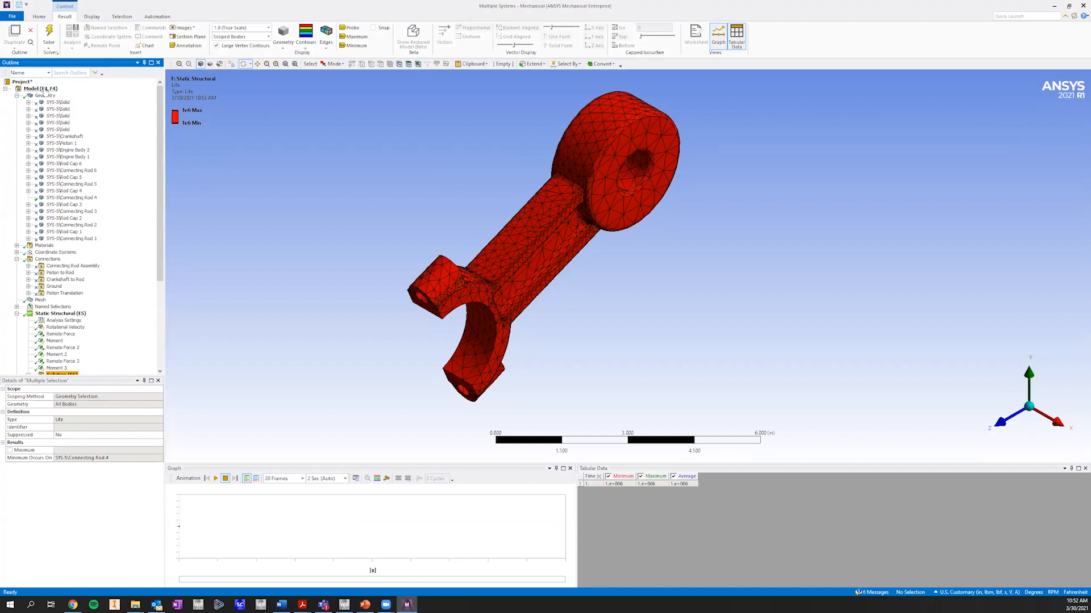
click(44, 89)
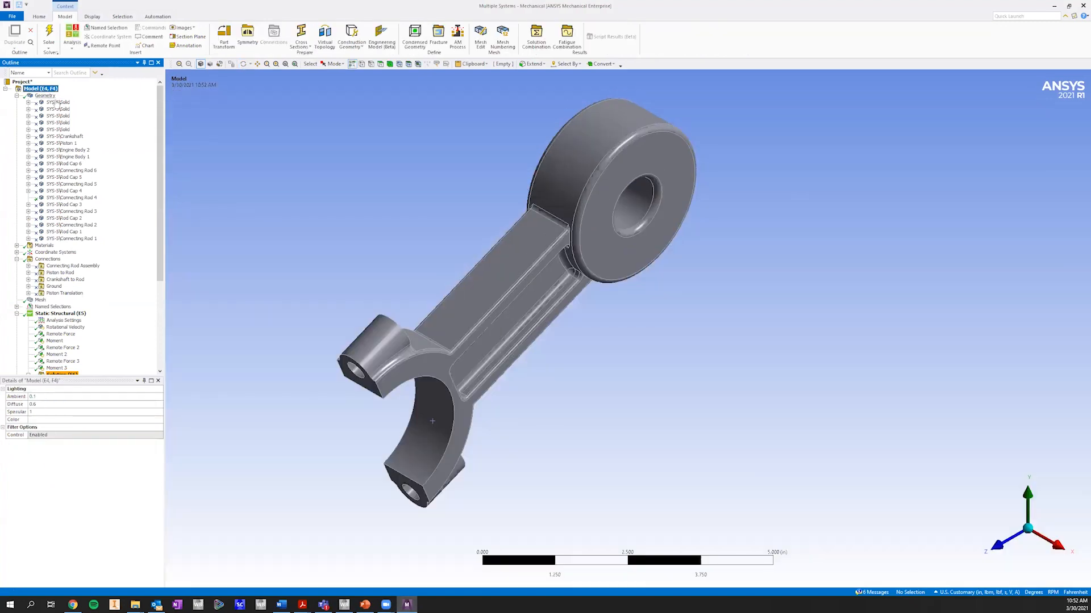
right_click(48, 89)
mouse_move(109, 94)
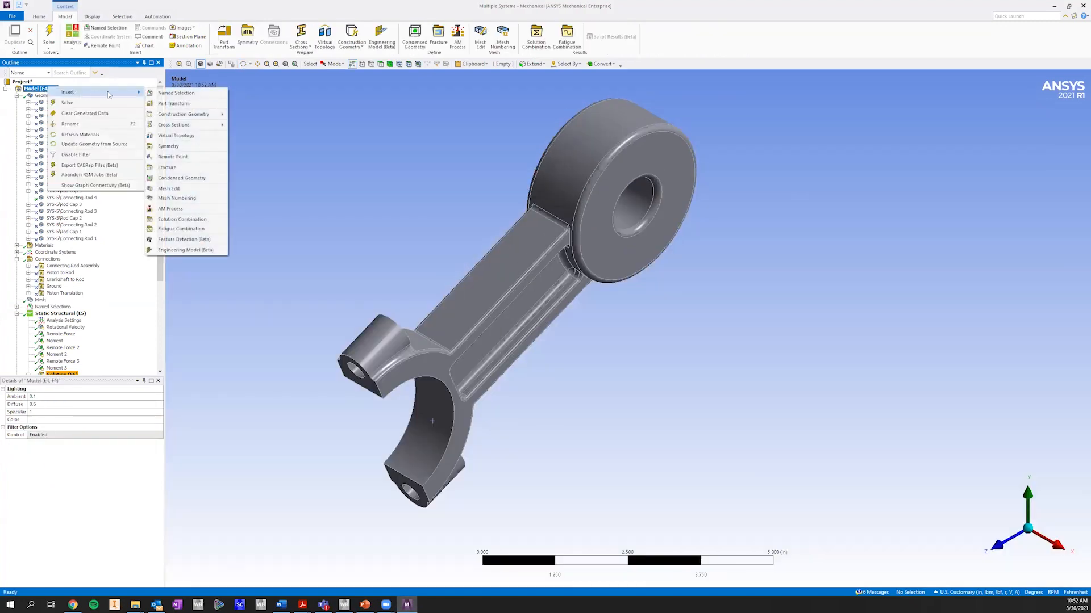
click(198, 220)
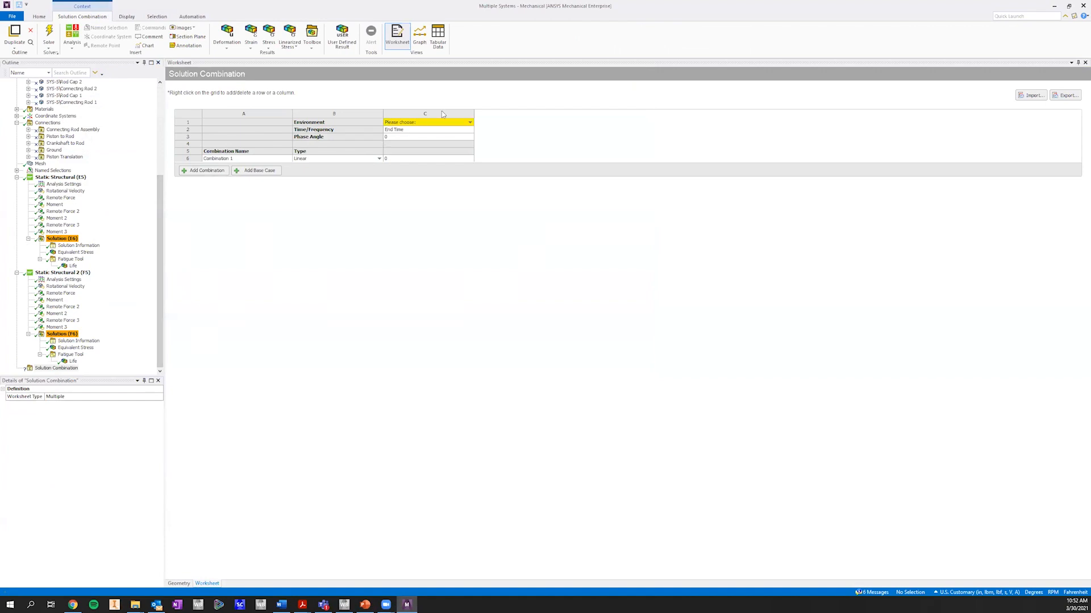
Step: Set the combination's first base case to Static Structural and add a second base case using Static Structural 2
click(469, 123)
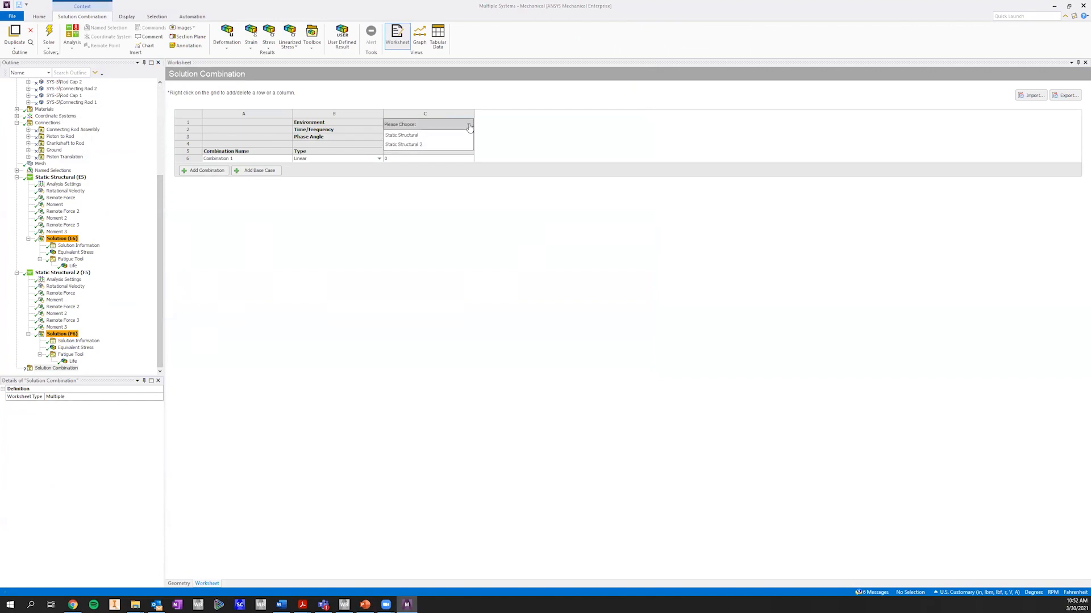
click(469, 129)
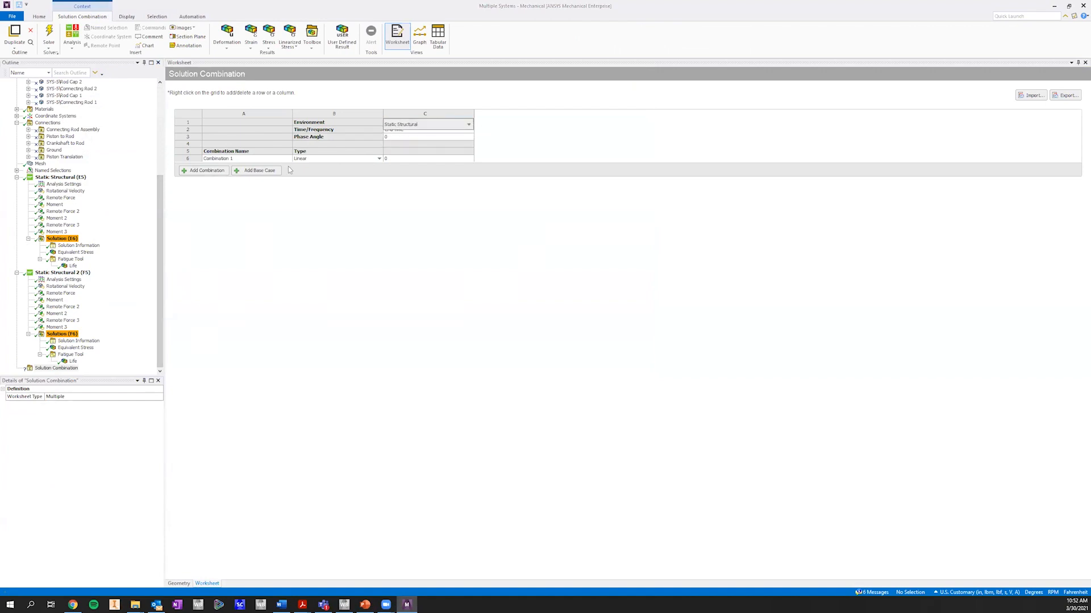
click(273, 171)
click(559, 125)
click(547, 143)
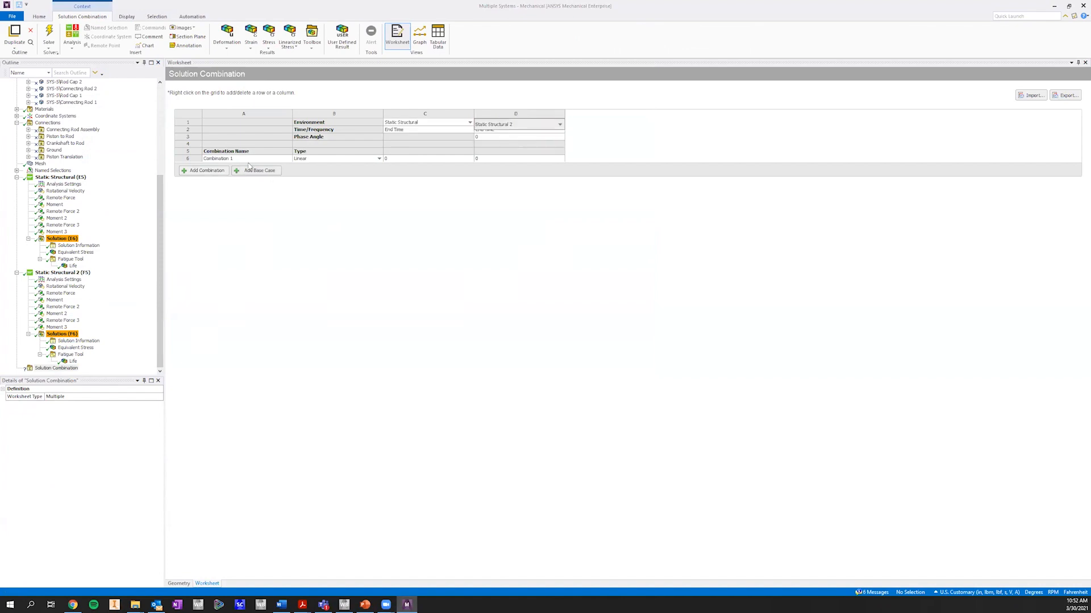
Step: Enter a coefficient of 1 for both Static Structural and Static Structural 2 in Combination 1
click(392, 160)
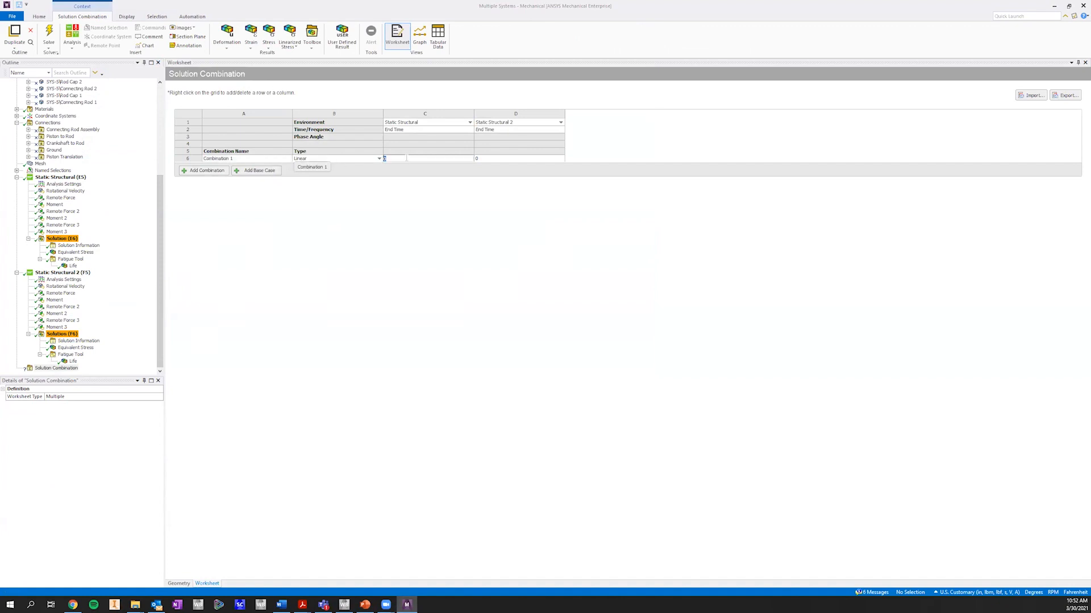
click(189, 159)
click(401, 159)
click(486, 161)
click(486, 161)
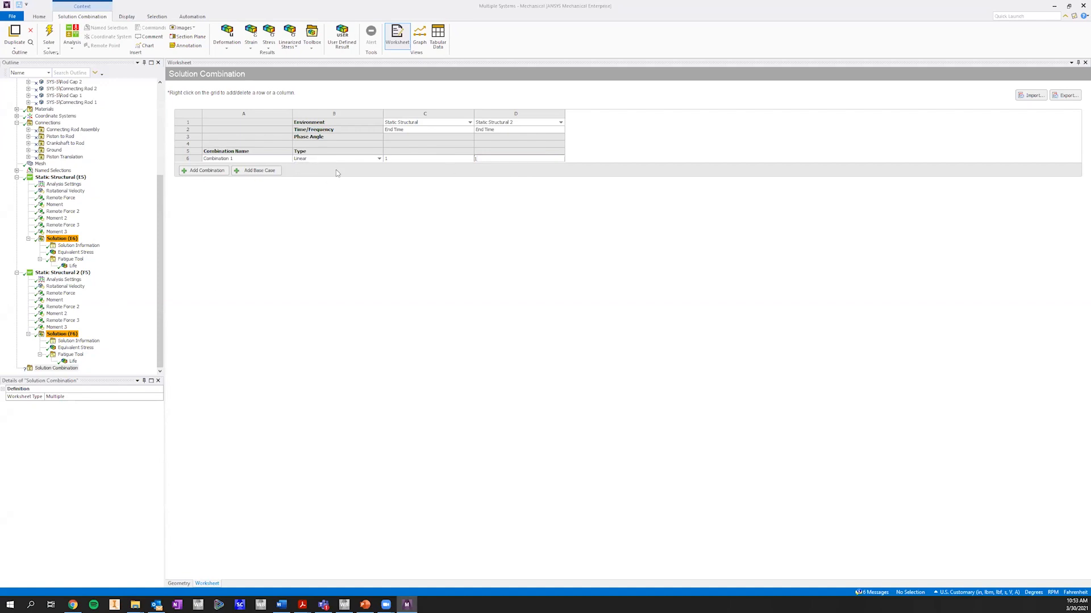
Step: Insert a Fatigue Tool under the Solution Combination
right_click(54, 368)
mouse_move(83, 376)
mouse_move(173, 390)
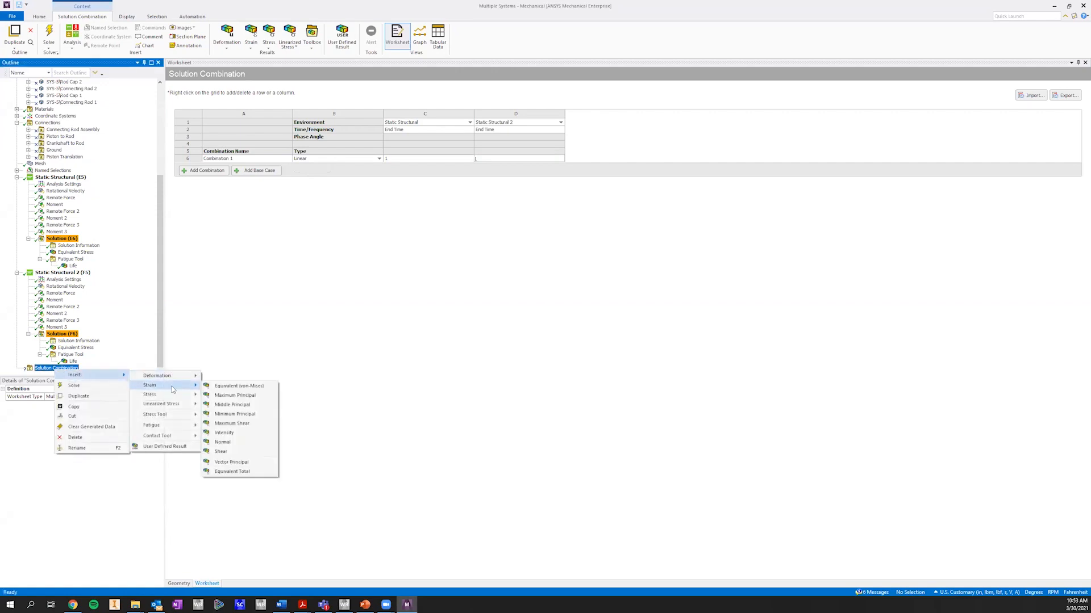
mouse_move(187, 425)
click(226, 427)
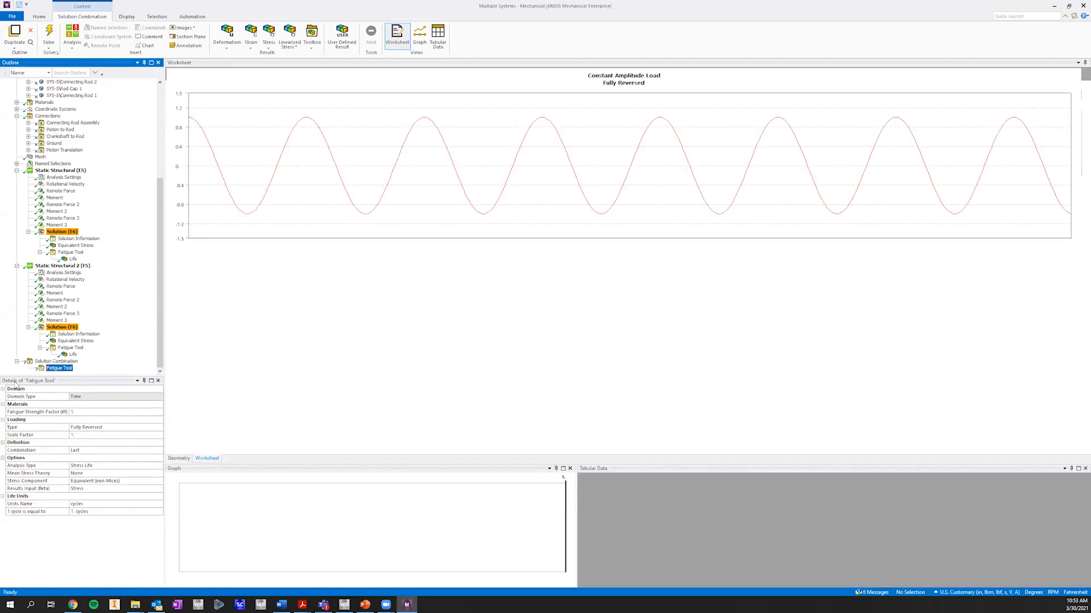
Step: Set the combination's fatigue tool to Non-Proportional loading with the Goodman mean stress theory
click(126, 426)
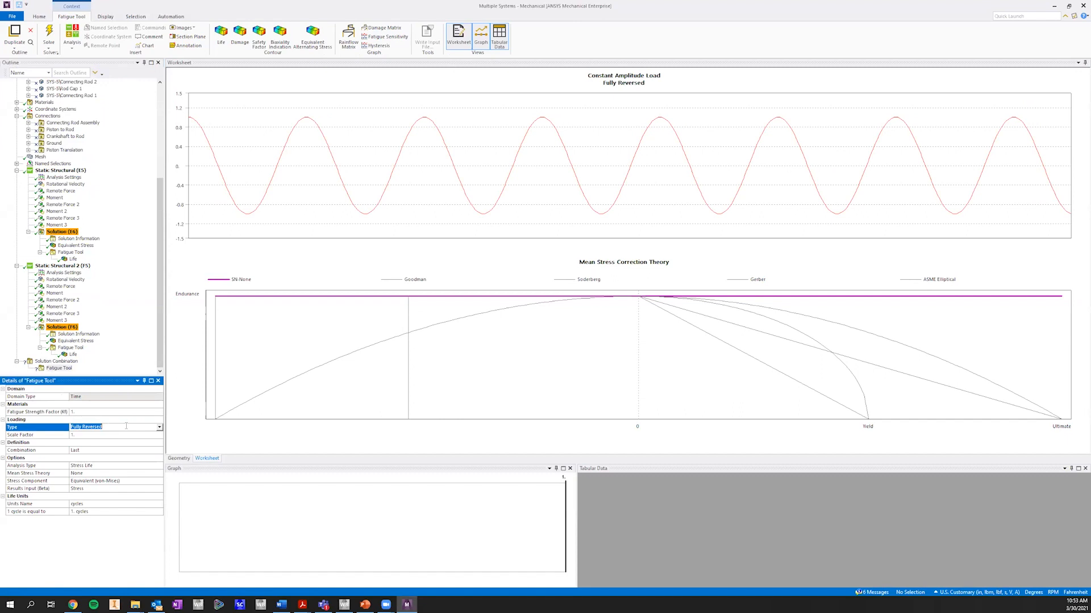
click(159, 428)
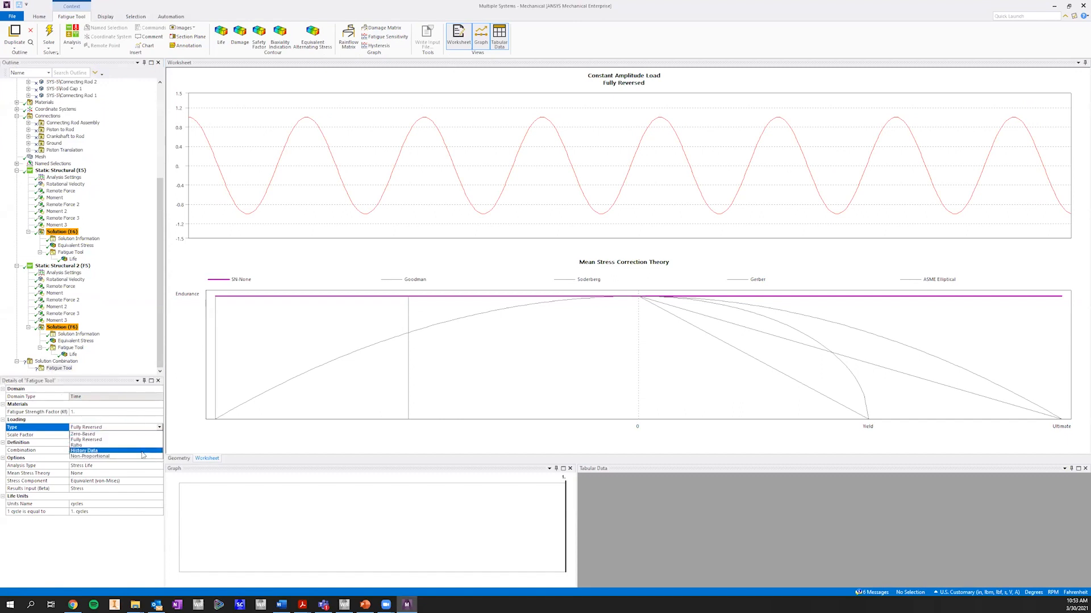
click(139, 456)
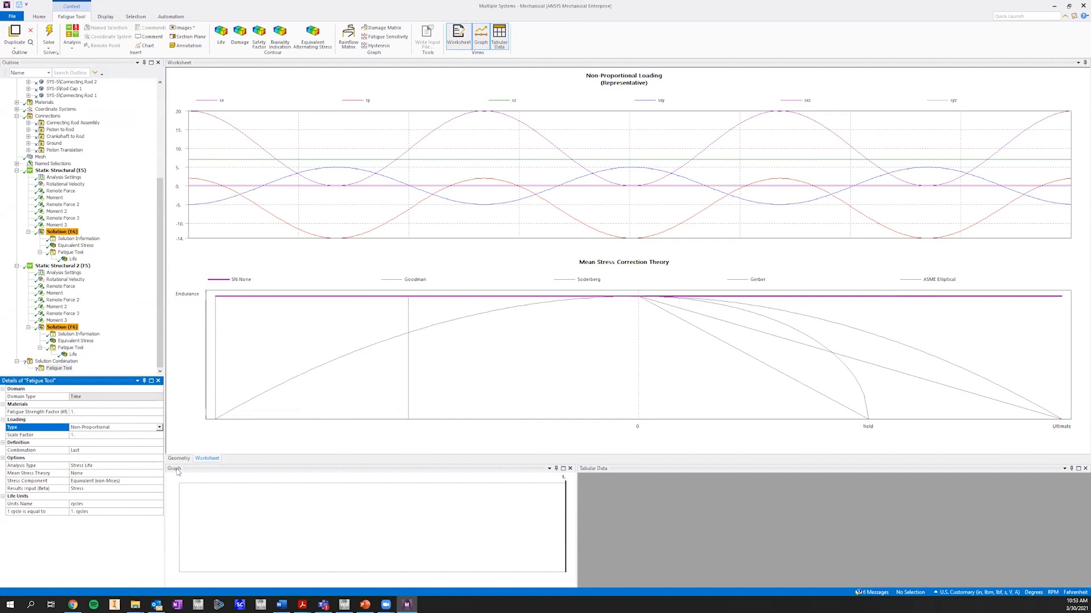
click(155, 474)
click(159, 474)
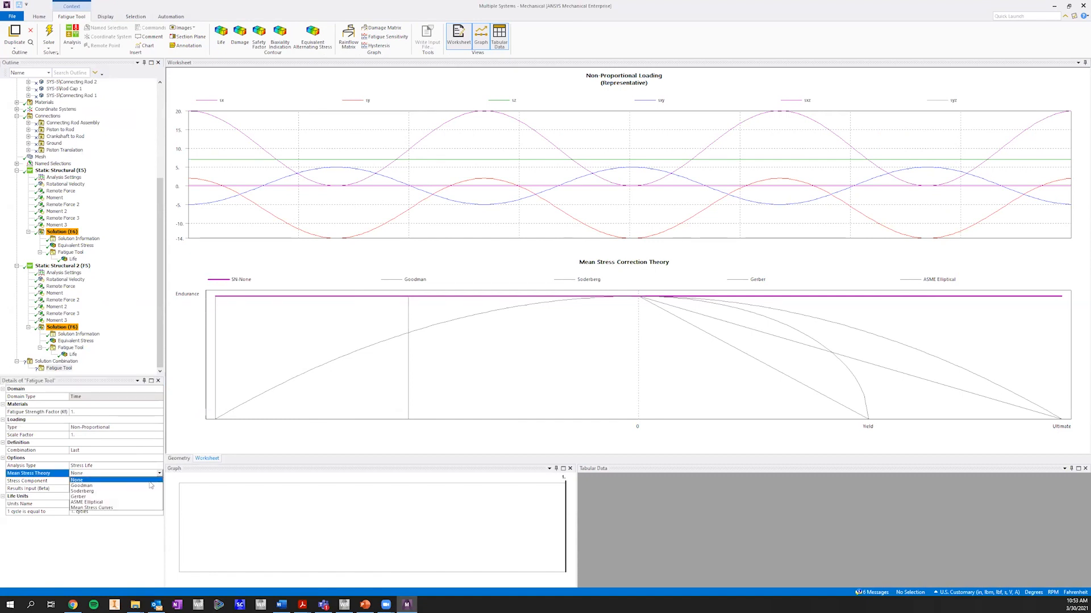
click(136, 488)
Step: Add a Life result to the combination's fatigue tool and evaluate it
right_click(59, 368)
mouse_move(80, 371)
click(165, 371)
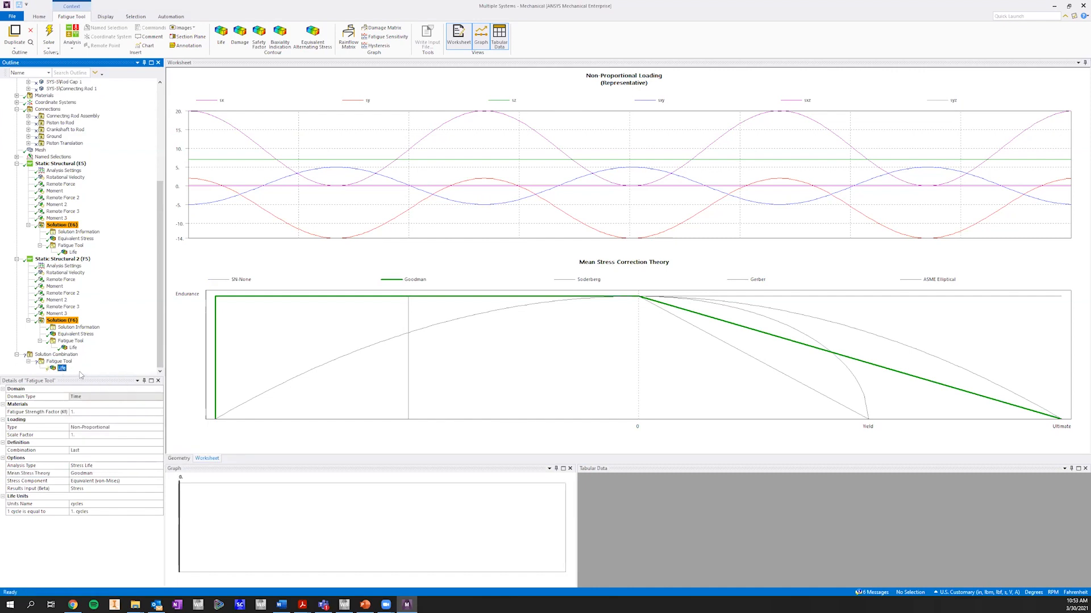
right_click(61, 369)
click(90, 384)
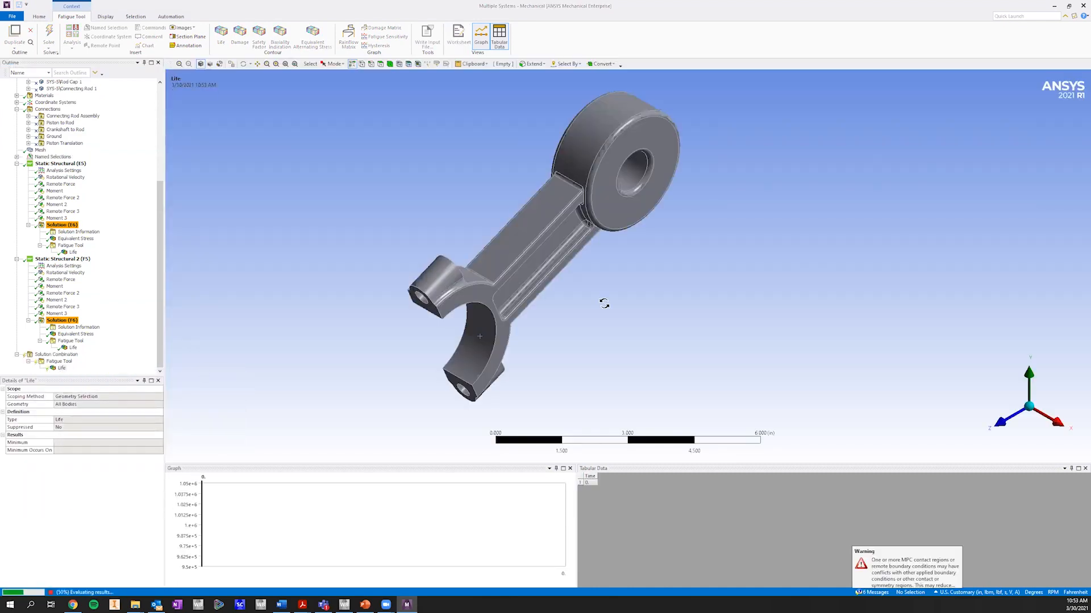
Step: Set the Static Structural 2 coefficient of Combination 1 to 1 in the Solution Combination worksheet
click(62, 368)
click(59, 362)
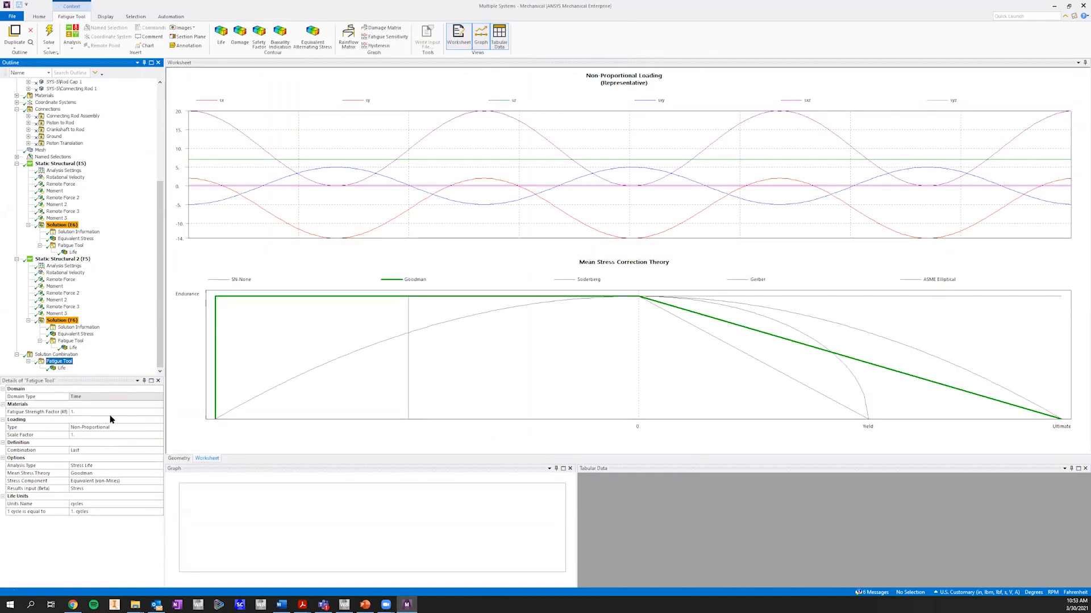
click(63, 354)
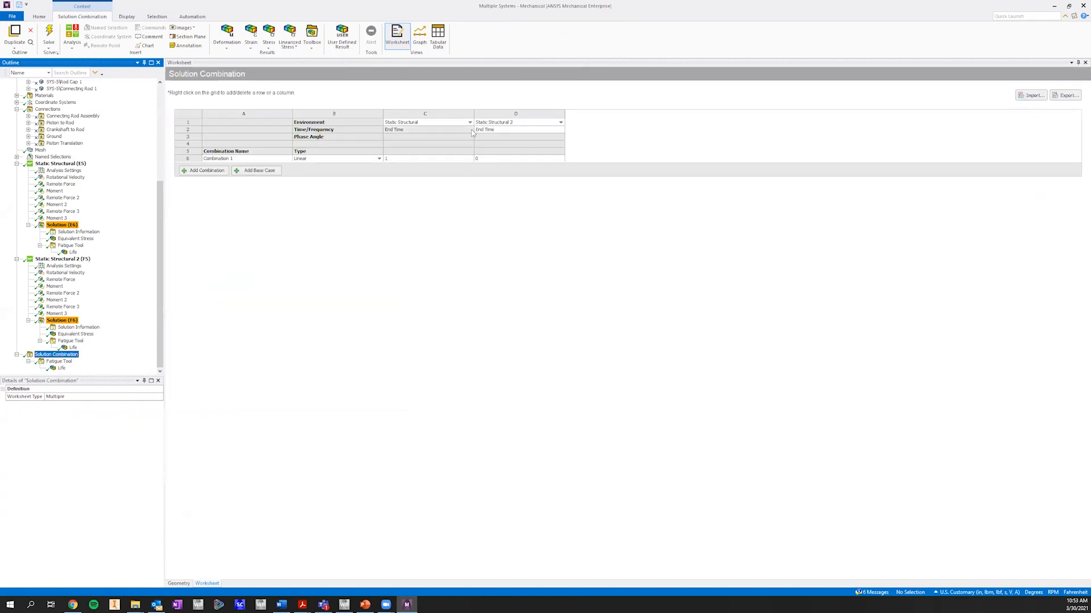
click(472, 132)
click(490, 159)
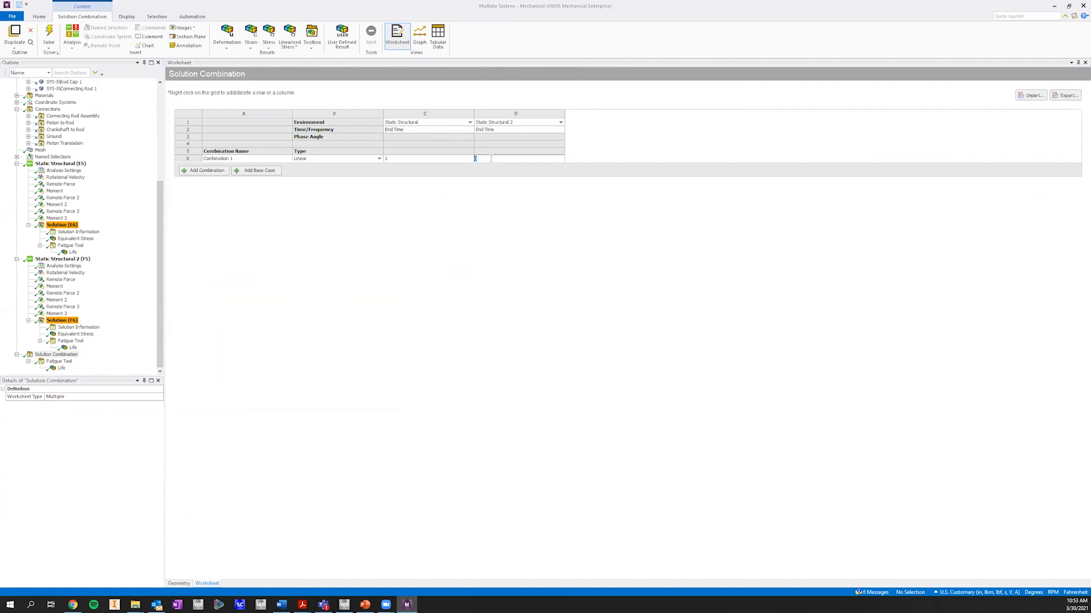
text(1)
key(Return)
Step: Re-evaluate the combination's Life result with the corrected coefficients
click(62, 369)
right_click(61, 368)
click(91, 387)
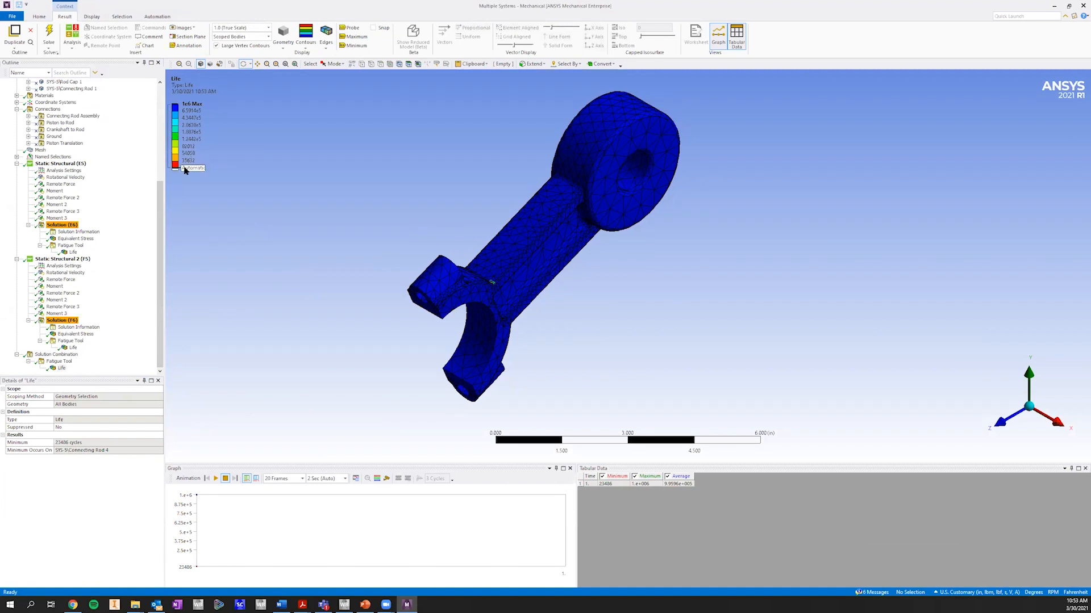
Step: Compare the Life results of both static analyses with the combined Life result, examining the area where the shank meets the fork
click(73, 252)
drag(396, 197, 591, 201)
drag(445, 202, 381, 287)
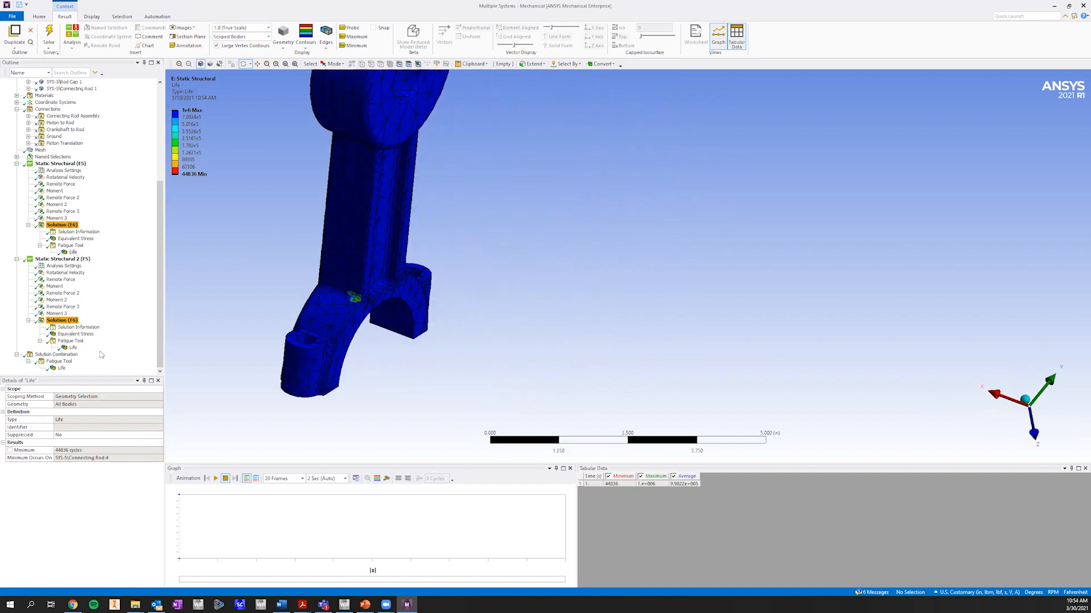
click(71, 348)
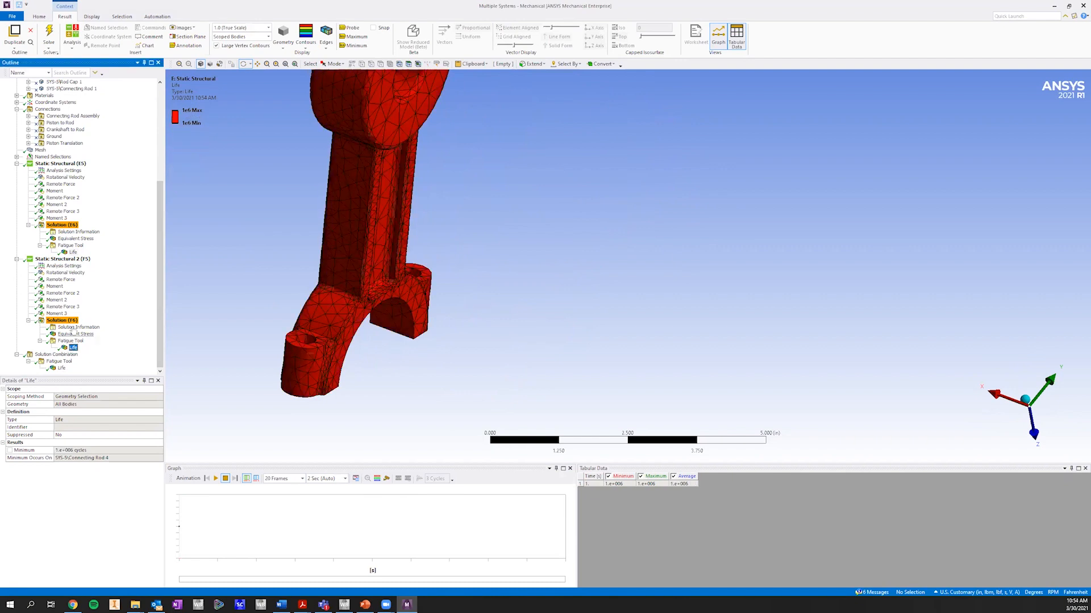
click(61, 368)
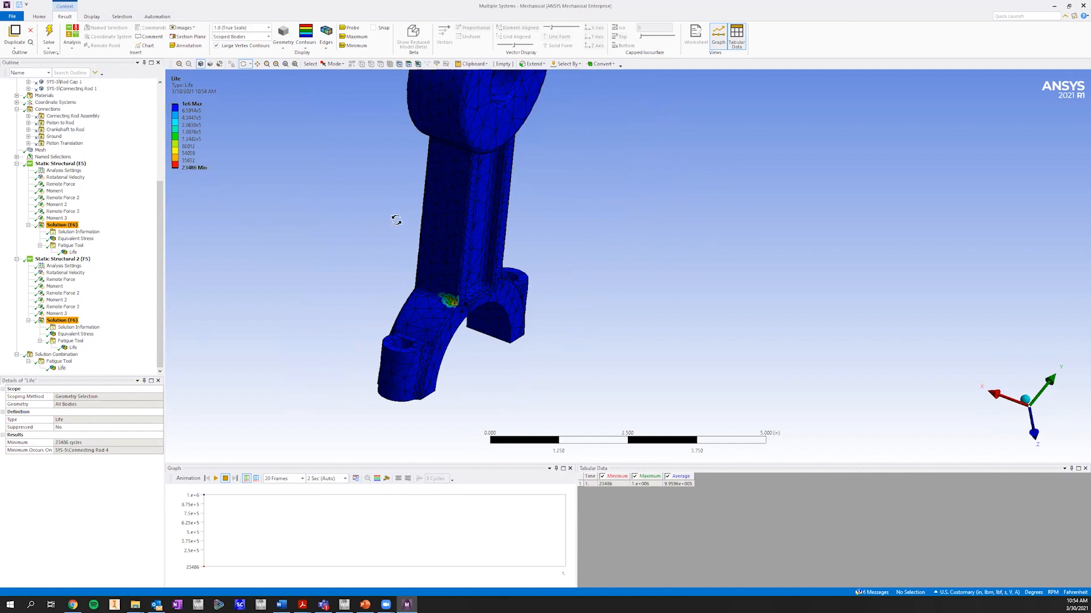
scroll(609, 257, down, 1)
drag(609, 258, 871, 390)
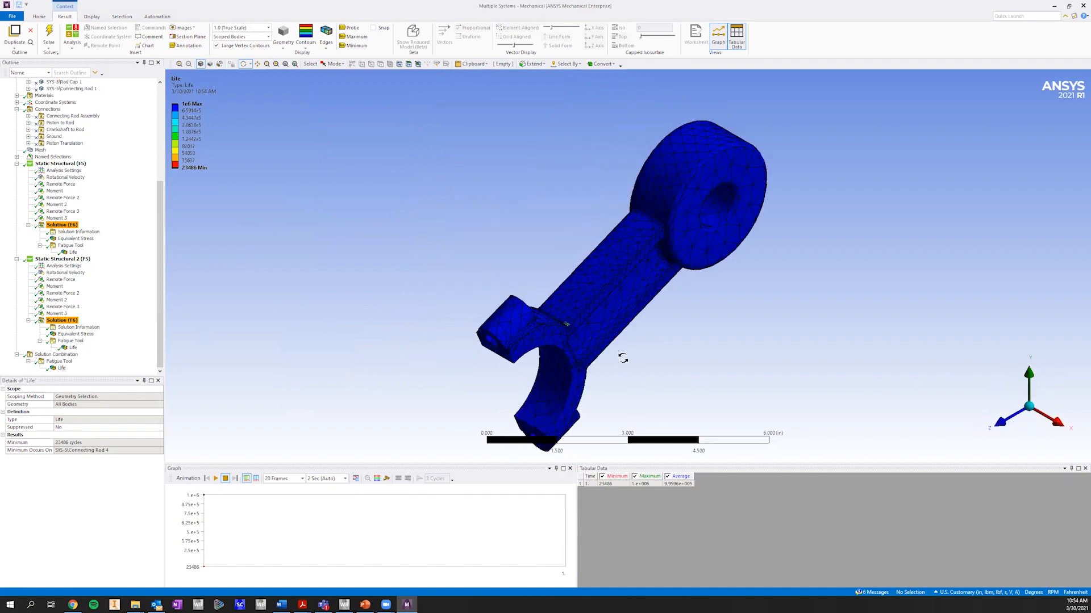
ctrl+middle_drag(554, 307, 411, 309)
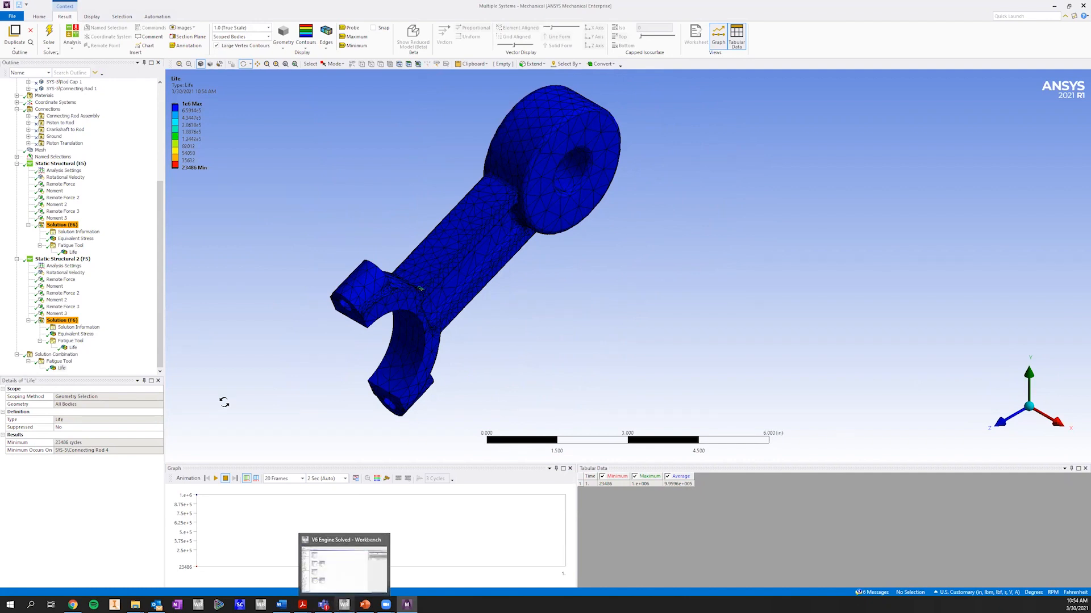
drag(162, 331, 164, 233)
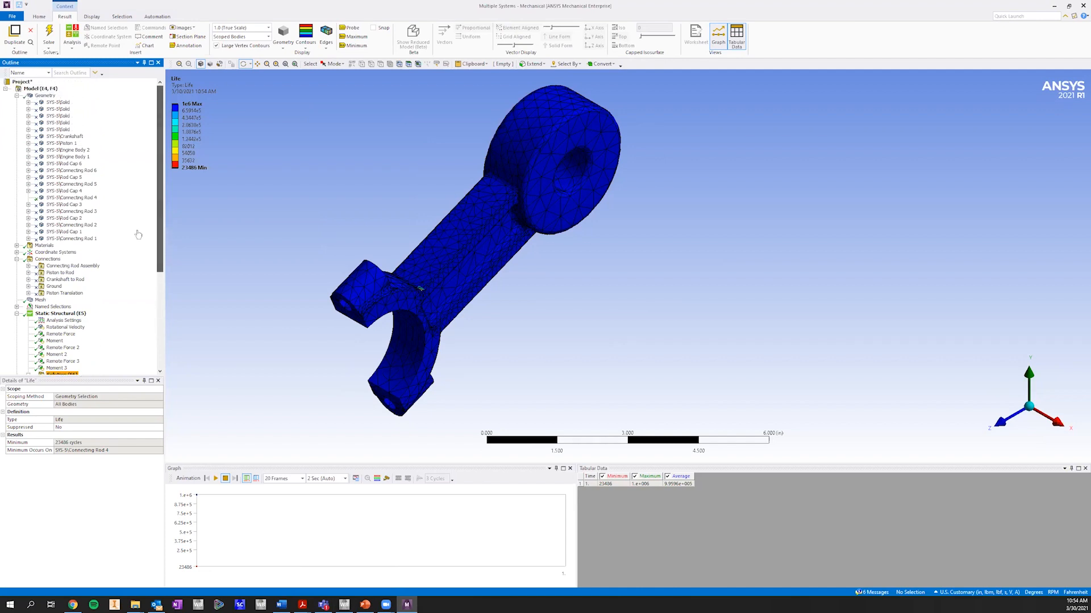
Step: Search the engineering data material library for 4340 steel
click(17, 246)
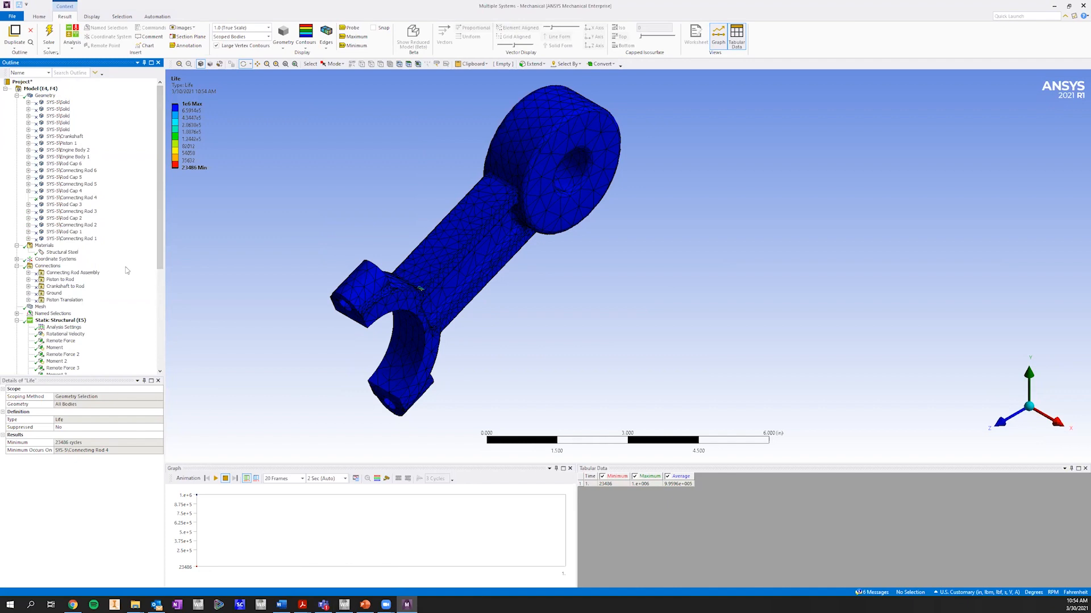
click(238, 259)
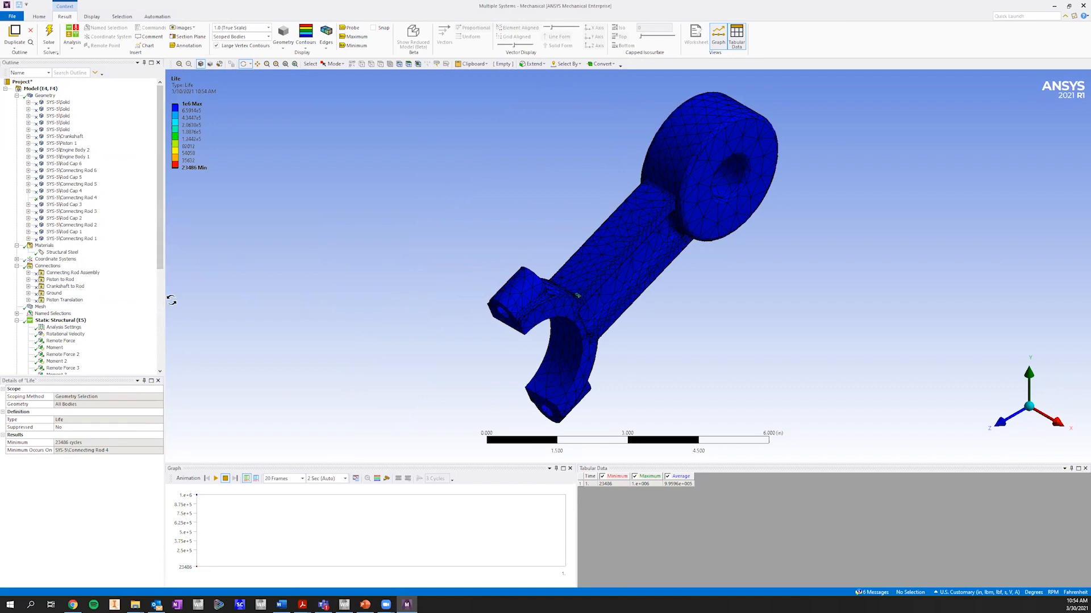
click(45, 246)
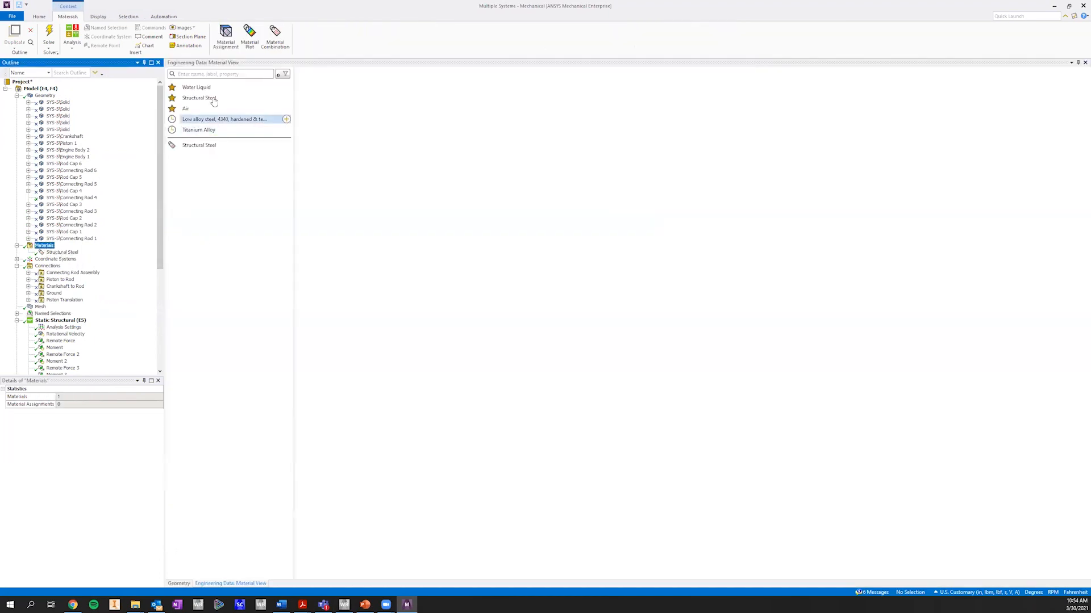
click(253, 76)
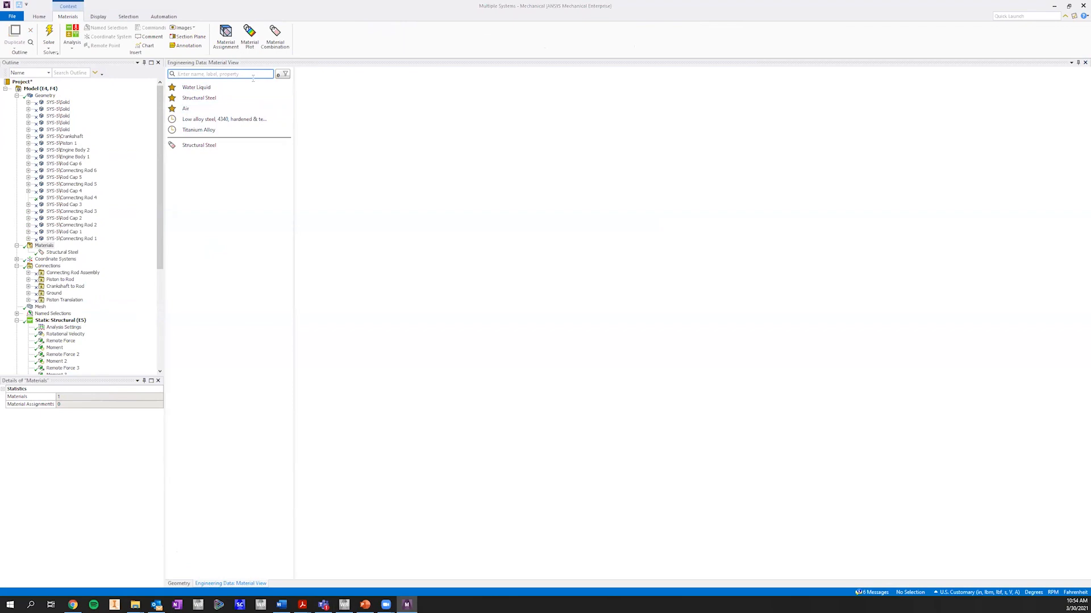
text(4340)
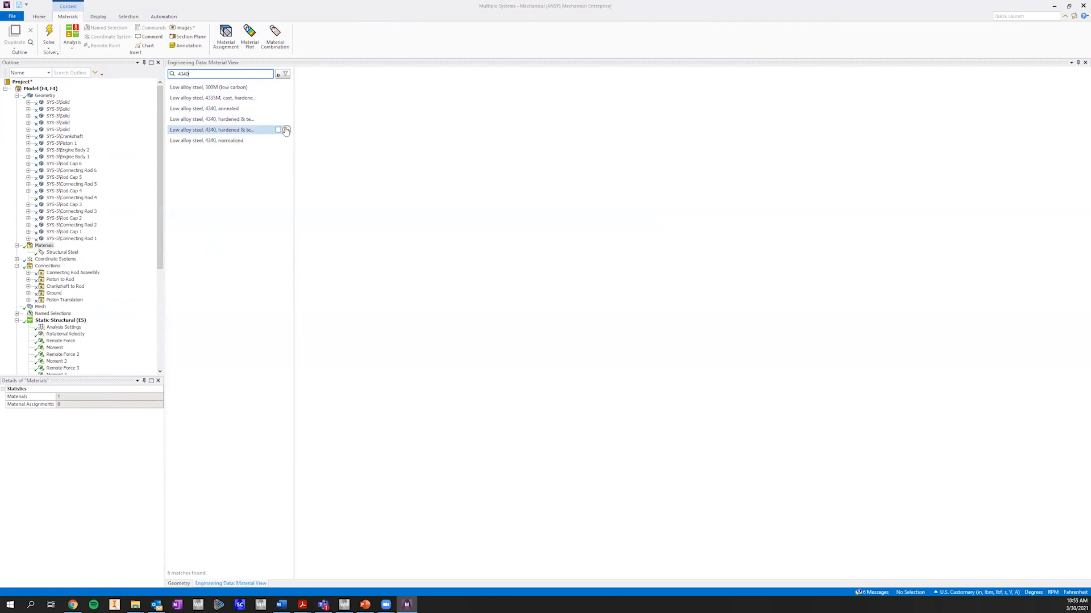
Step: Review the two hardened and tempered 4340 low alloy steels and add the 315°C version to the project
click(239, 131)
click(243, 120)
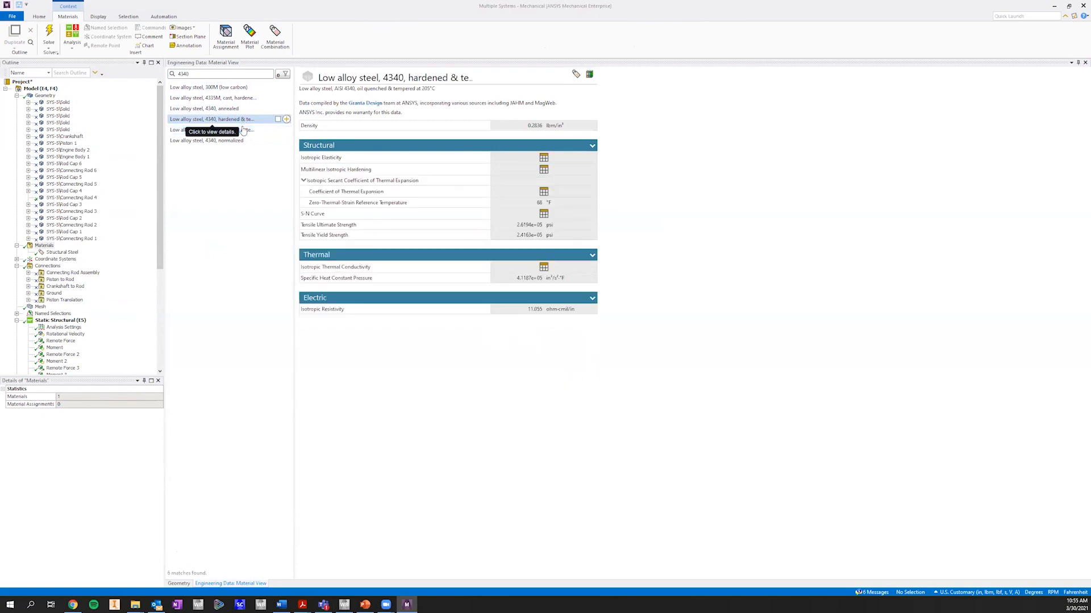
click(243, 130)
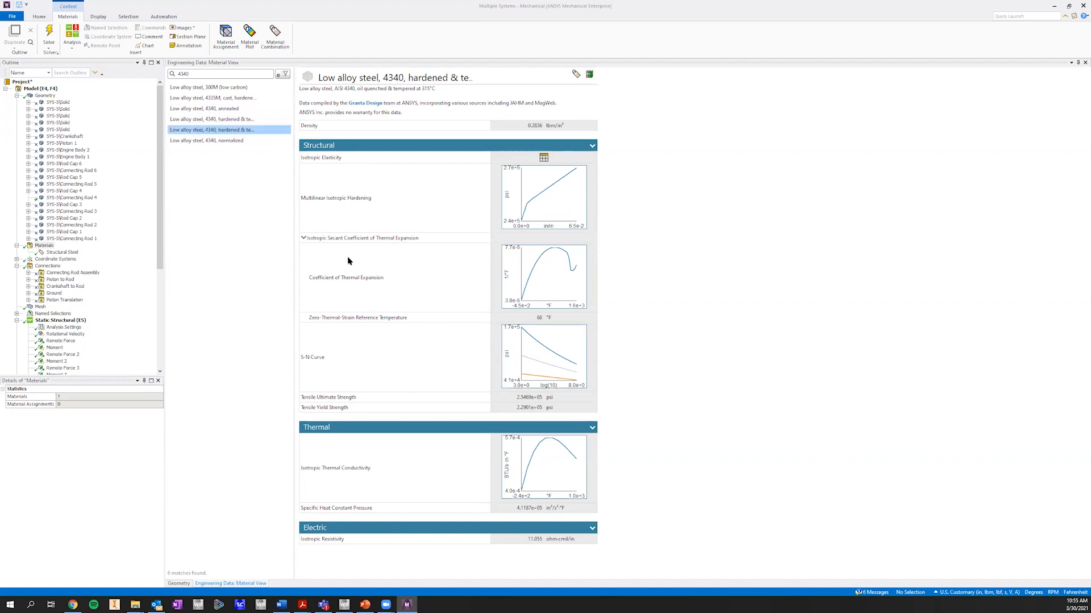
mouse_move(279, 133)
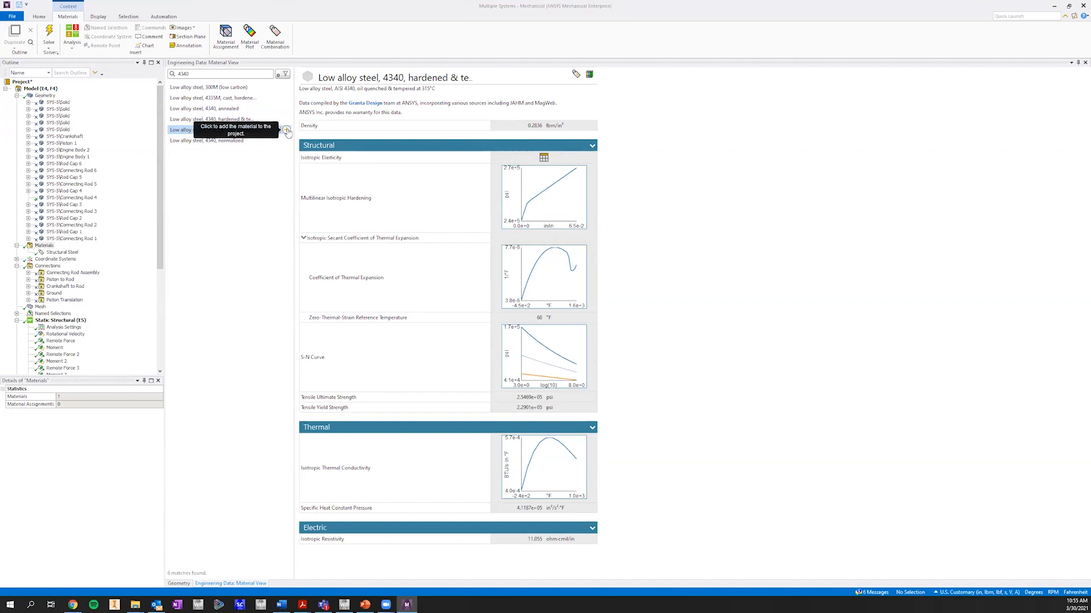
click(287, 131)
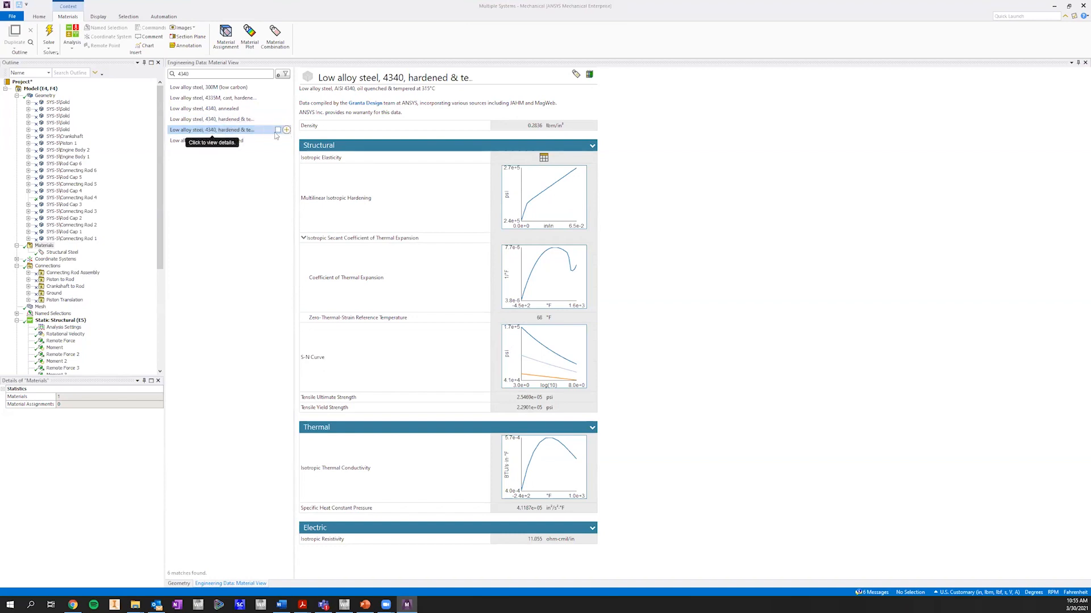
click(287, 131)
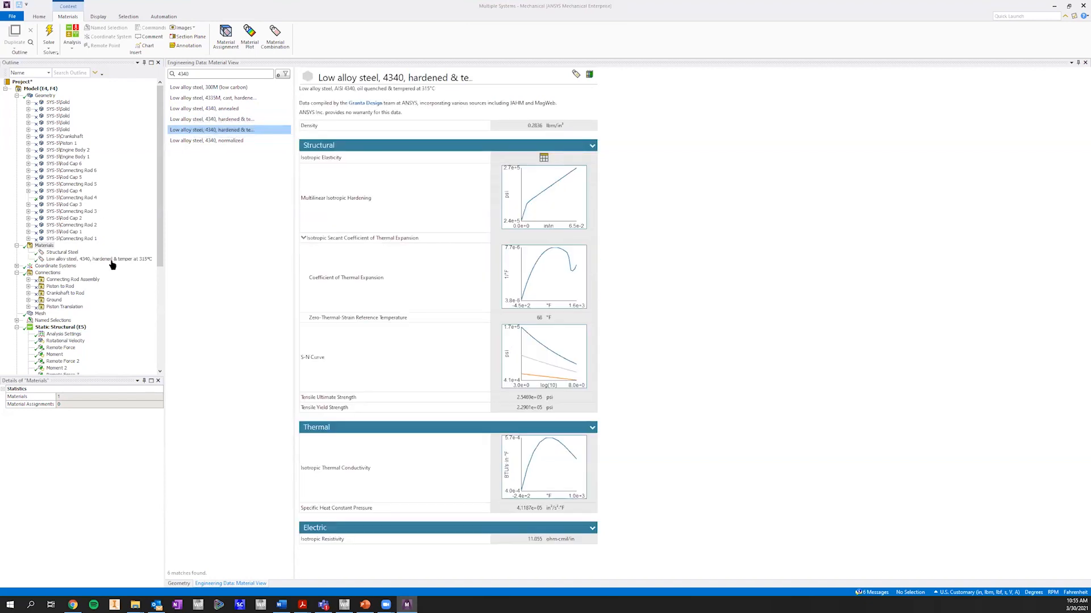
Step: Assign the 4340 low alloy steel hardened and tempered at 315°C to Connecting Rod 4
click(79, 198)
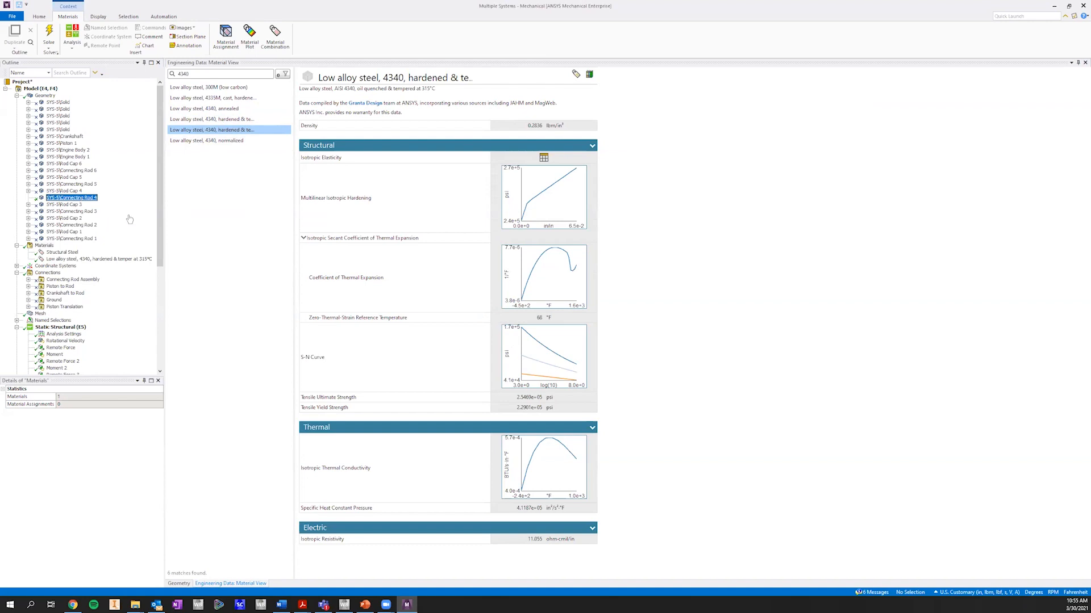
click(156, 457)
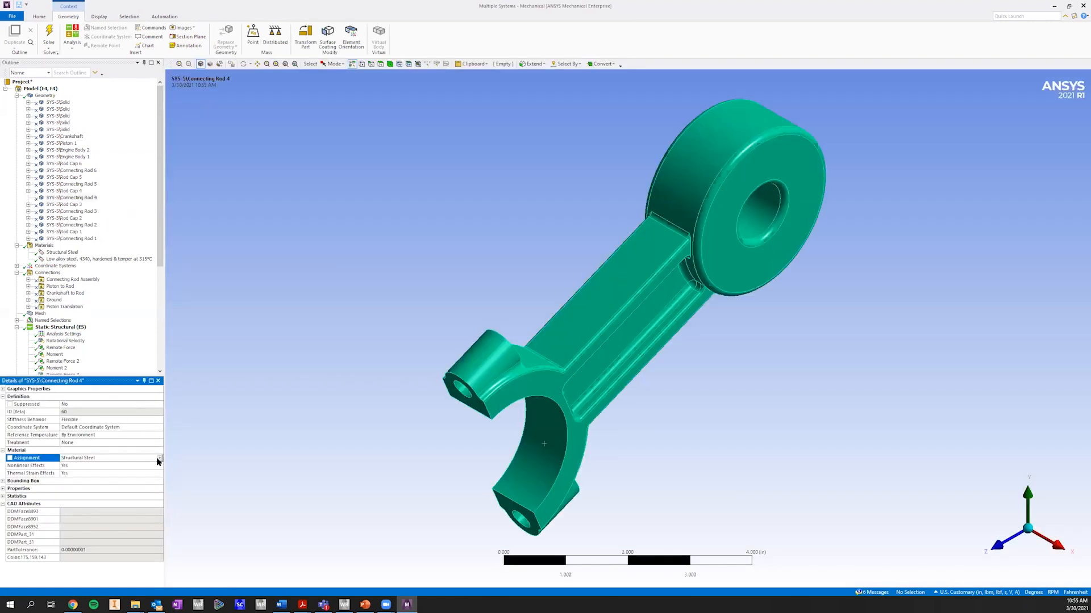
click(105, 527)
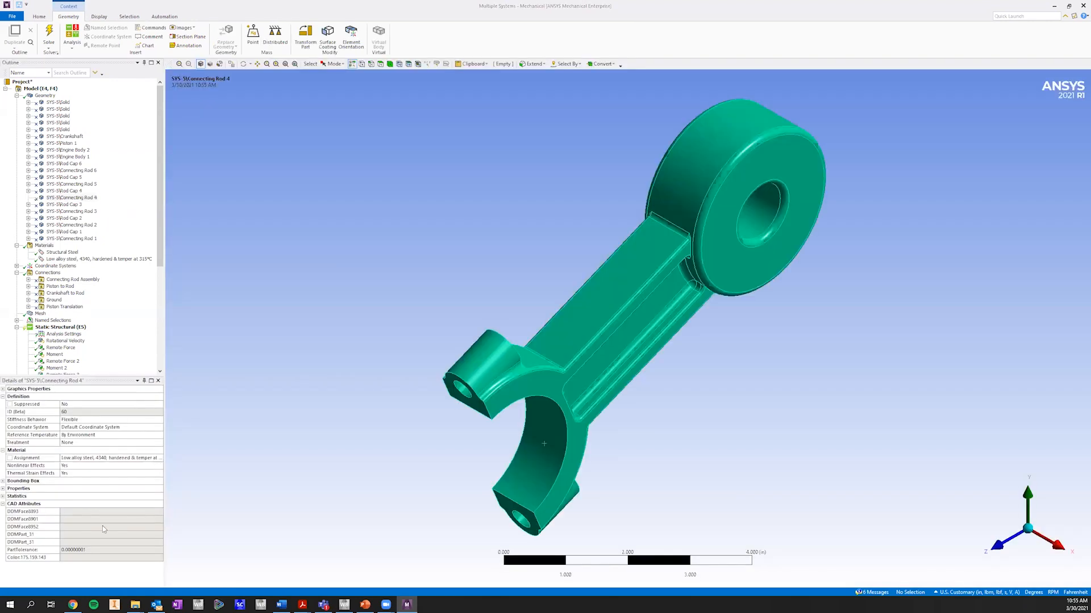
Step: Try to solve the Solution Combination with the rod's new material
drag(160, 250, 159, 351)
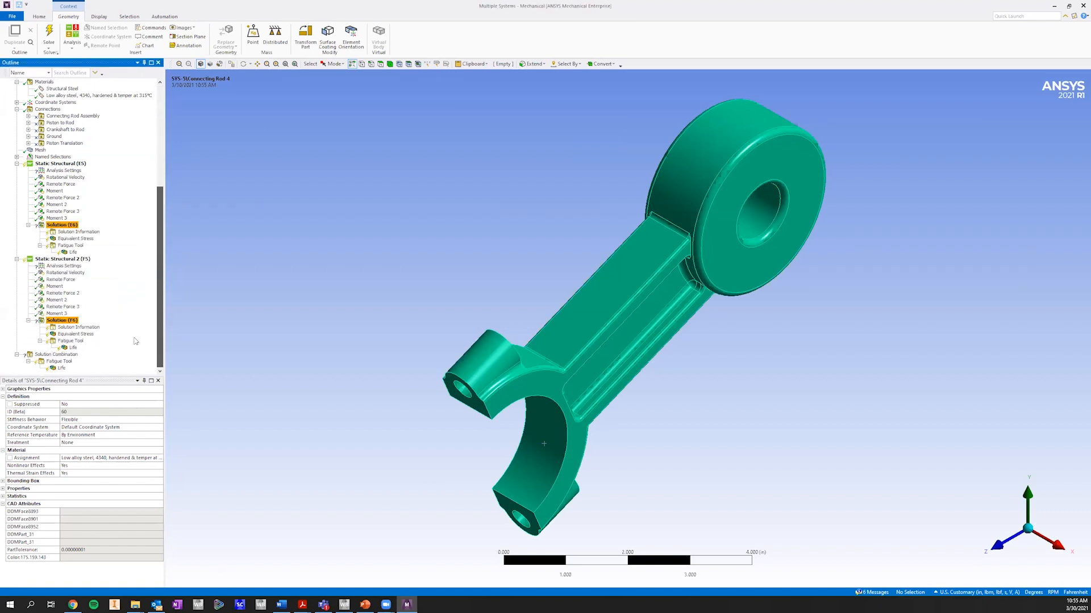
right_click(55, 355)
mouse_move(85, 362)
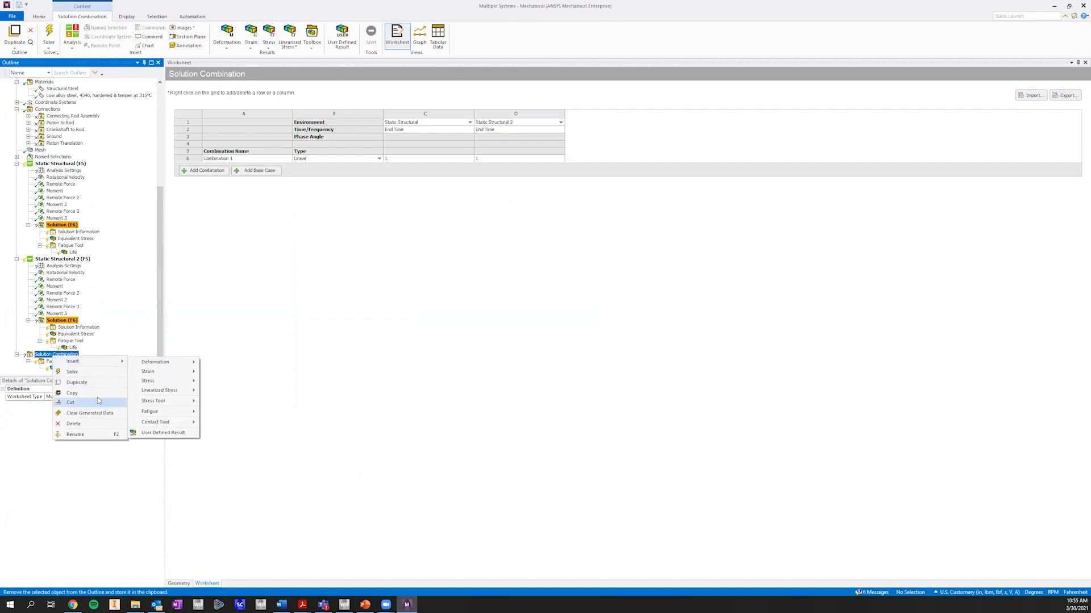
click(99, 373)
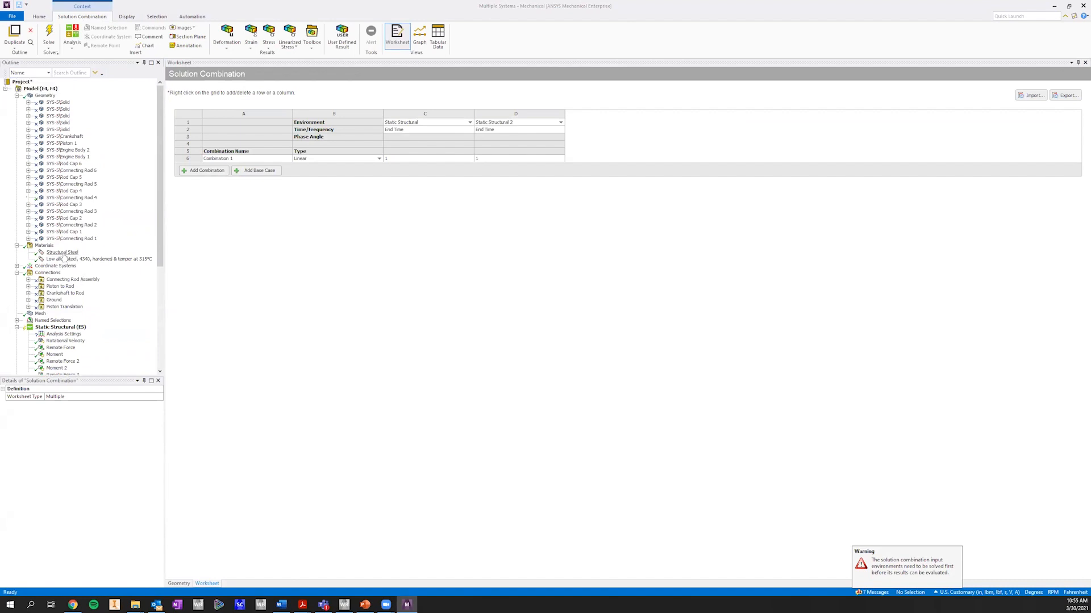
Step: Compare the strength values and S-N curves of Structural Steel and the added 4340 low alloy steel
click(79, 252)
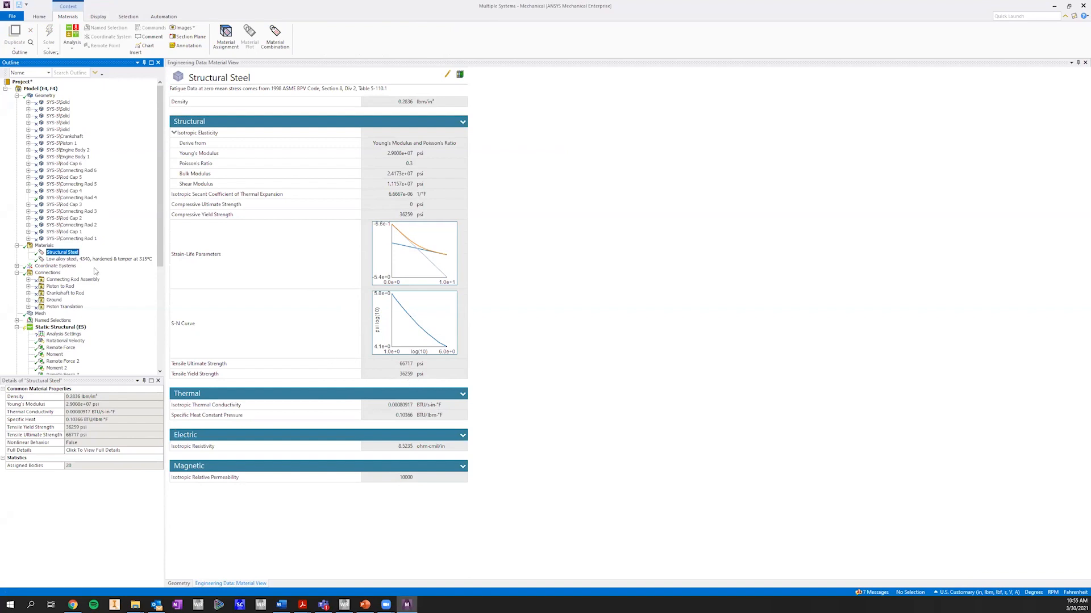
click(75, 260)
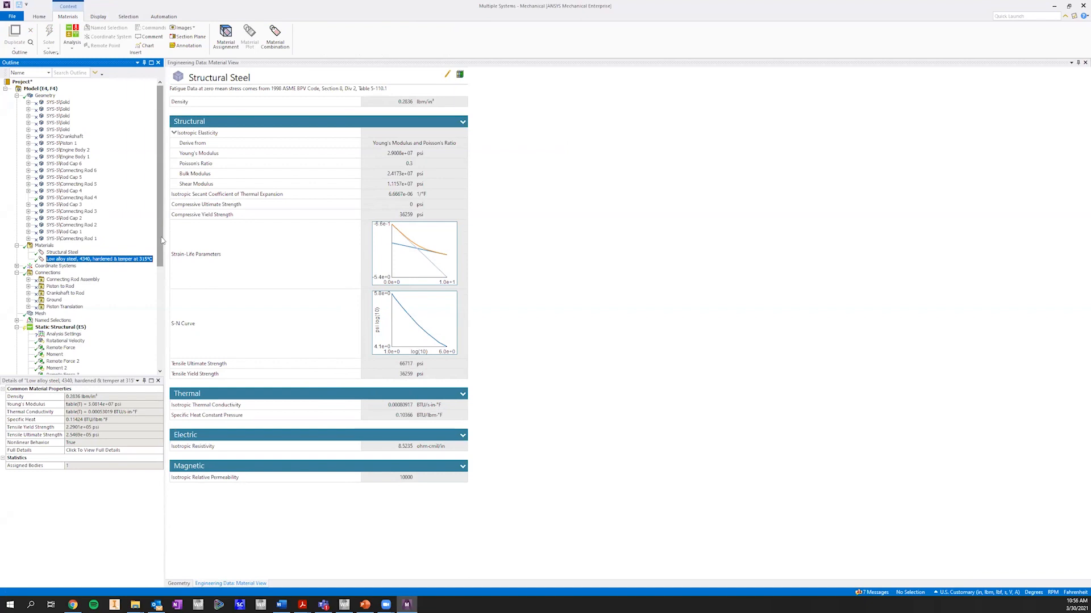
click(46, 246)
click(67, 259)
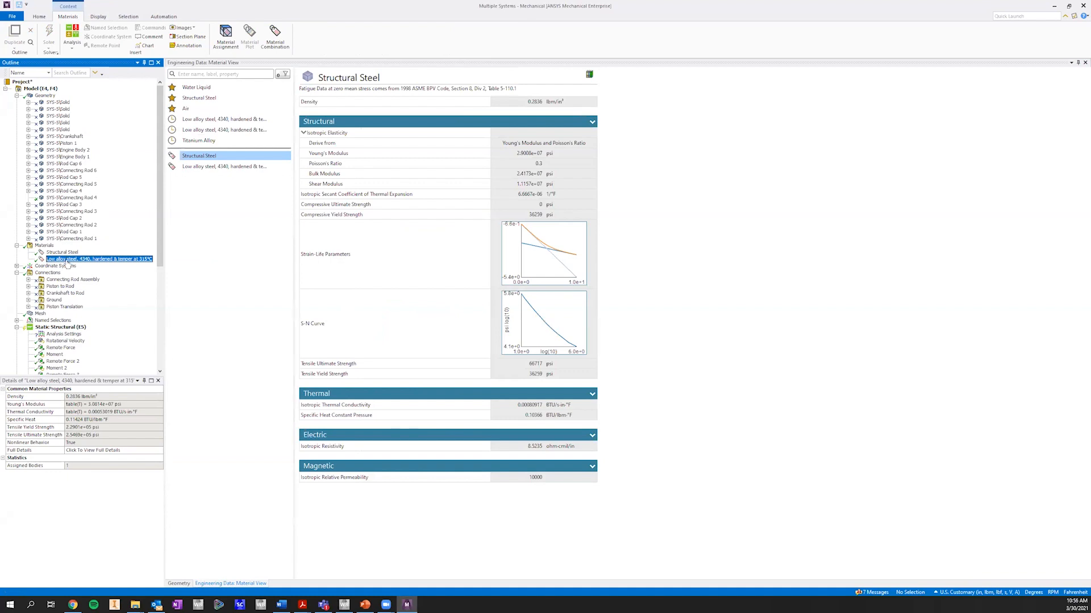
click(59, 252)
click(68, 260)
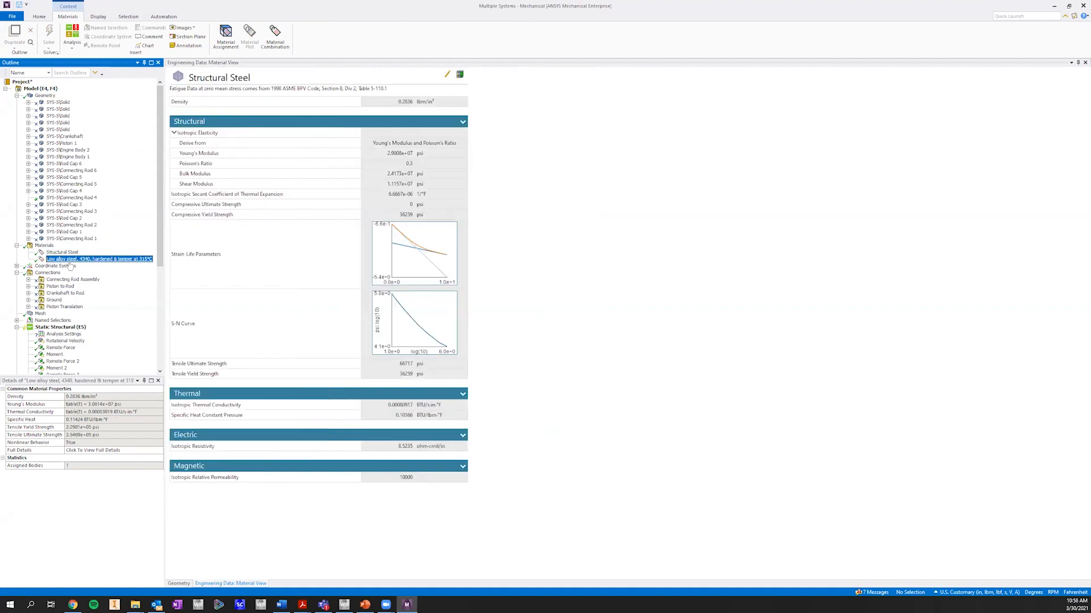
click(44, 246)
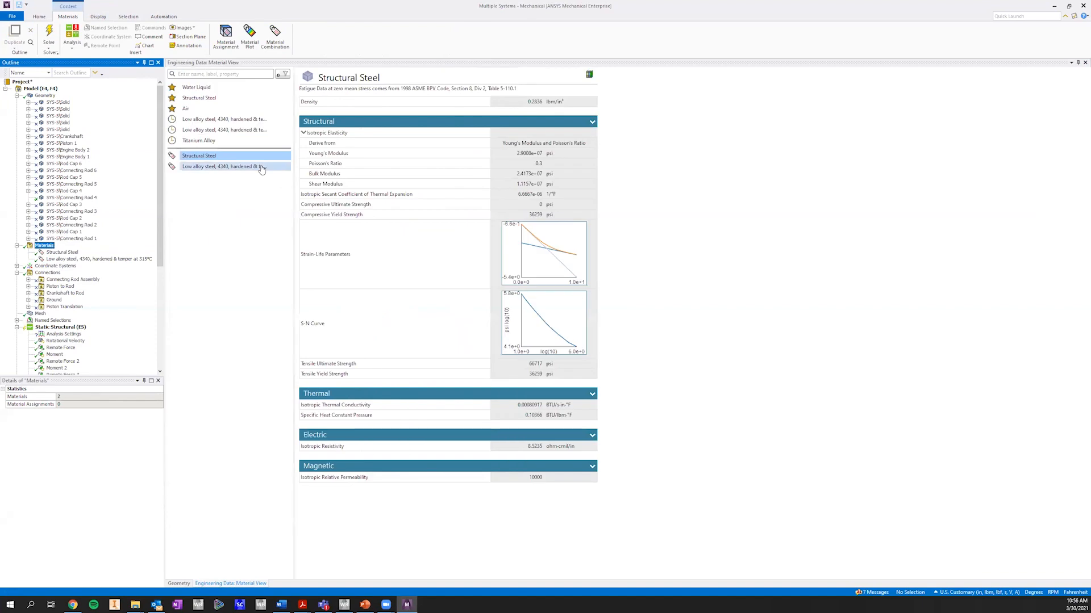
click(227, 167)
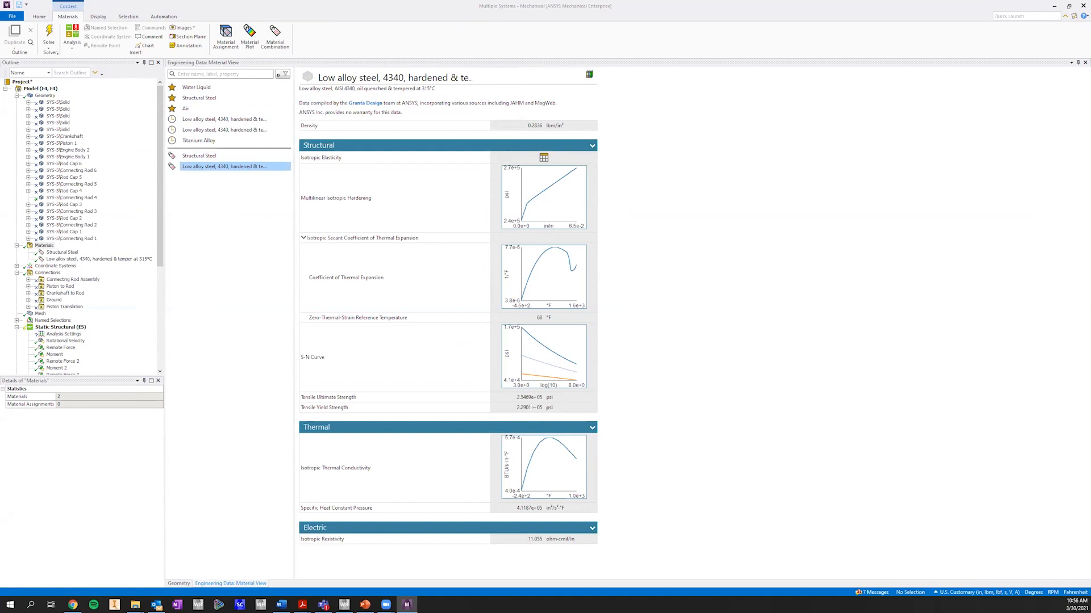
Step: Check the solver controls, including Inertia Relief, in the first Static Structural analysis settings
drag(161, 223, 161, 334)
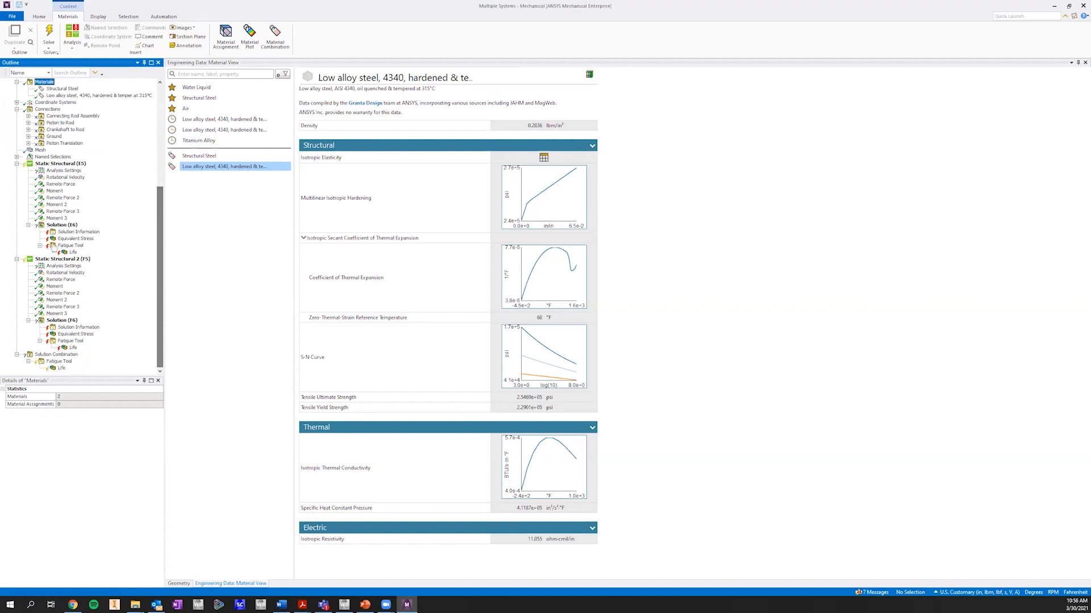
click(61, 225)
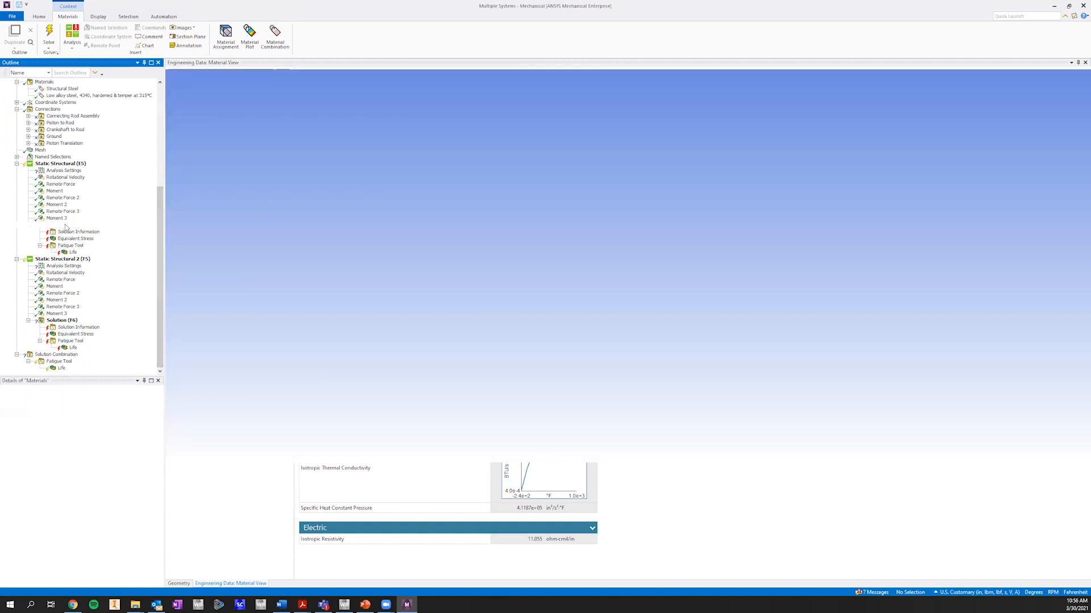
right_click(66, 227)
click(64, 170)
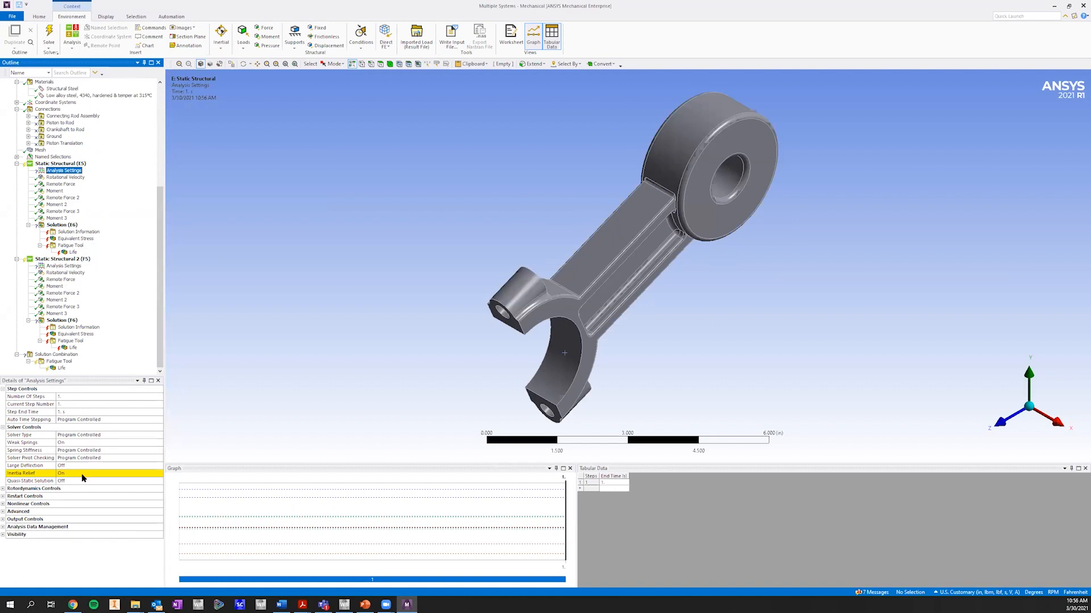
Step: Switch to Workbench and open the Solution of the already solved static structural system B
click(62, 368)
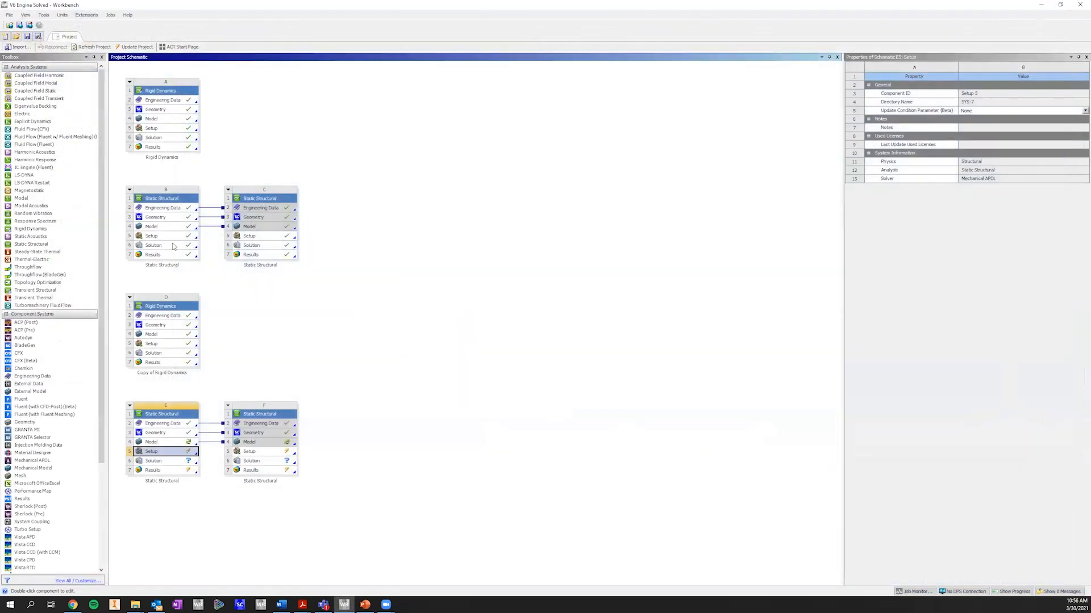
click(173, 246)
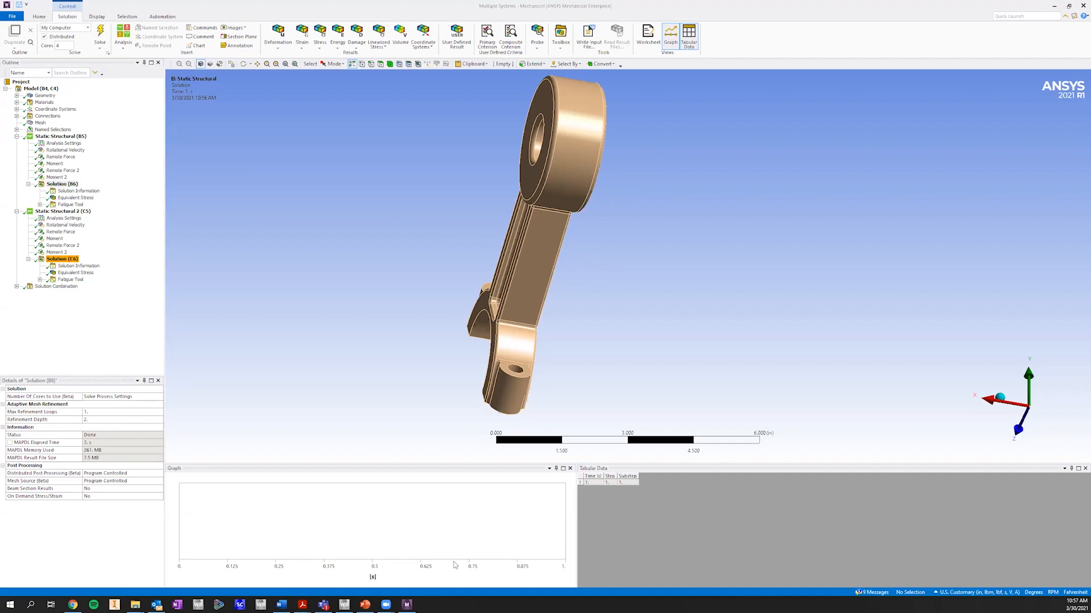
Step: Switch to PowerPoint, show the Solution slide on rigid body dynamics, and return to Mechanical
click(365, 604)
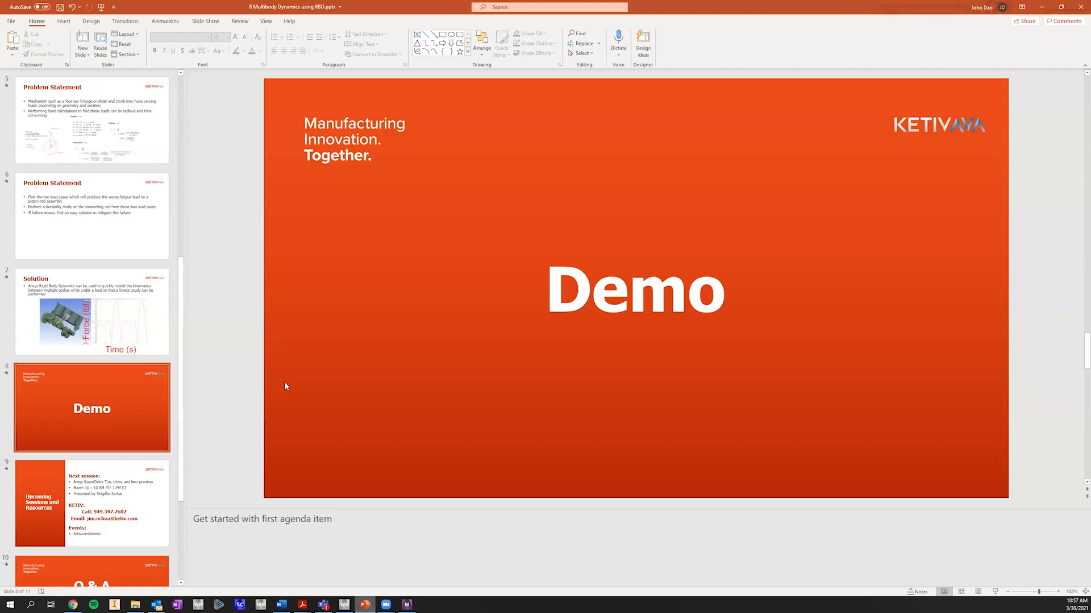
click(152, 341)
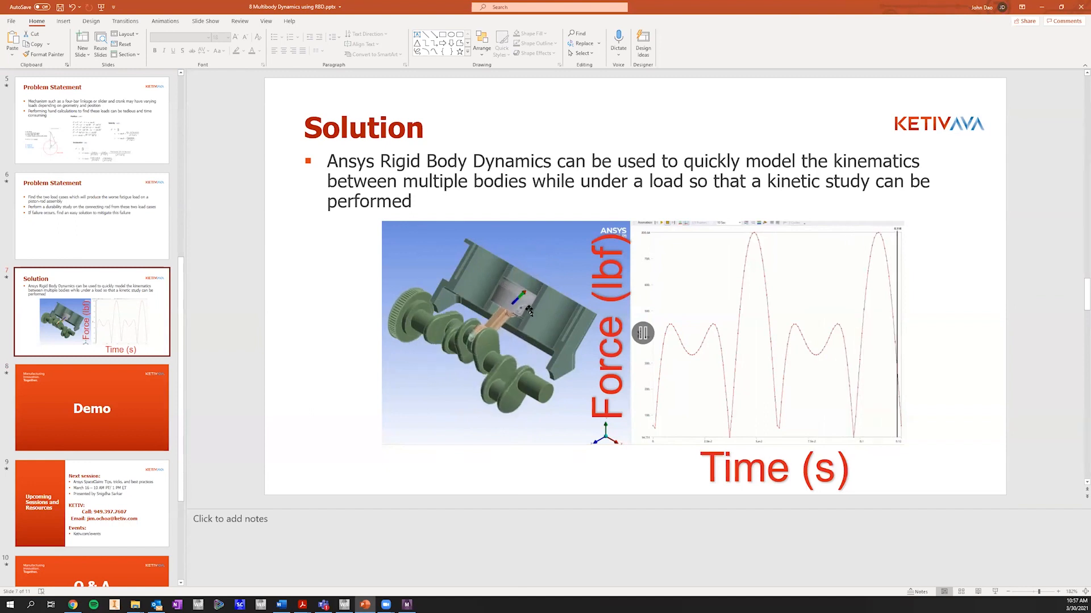
click(1042, 7)
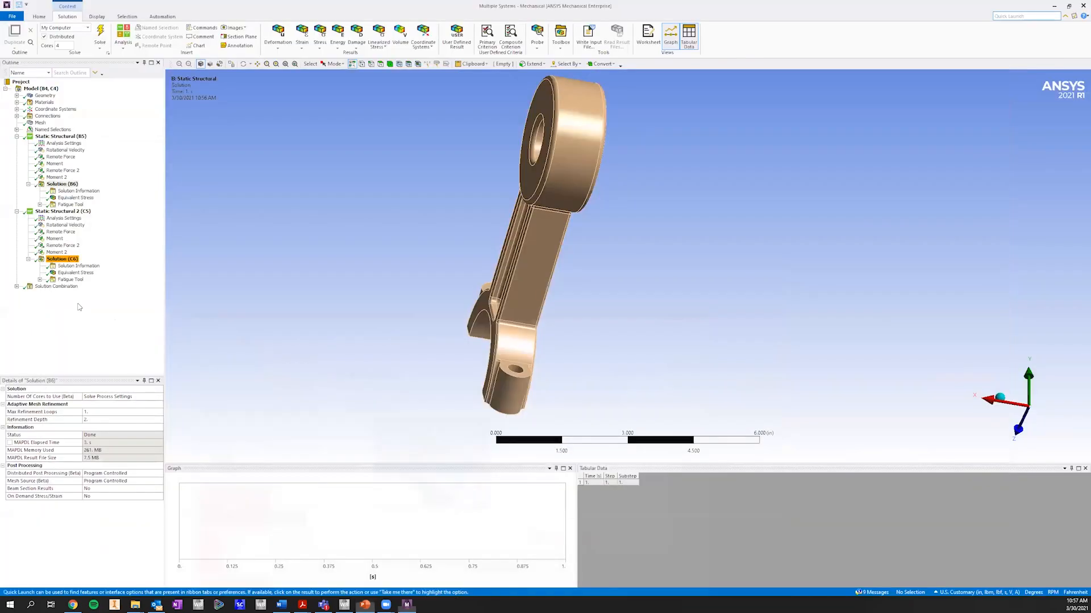
Step: Examine the solved Solution Combination's Life result on the connecting rod, and return to the PowerPoint presentation
click(40, 279)
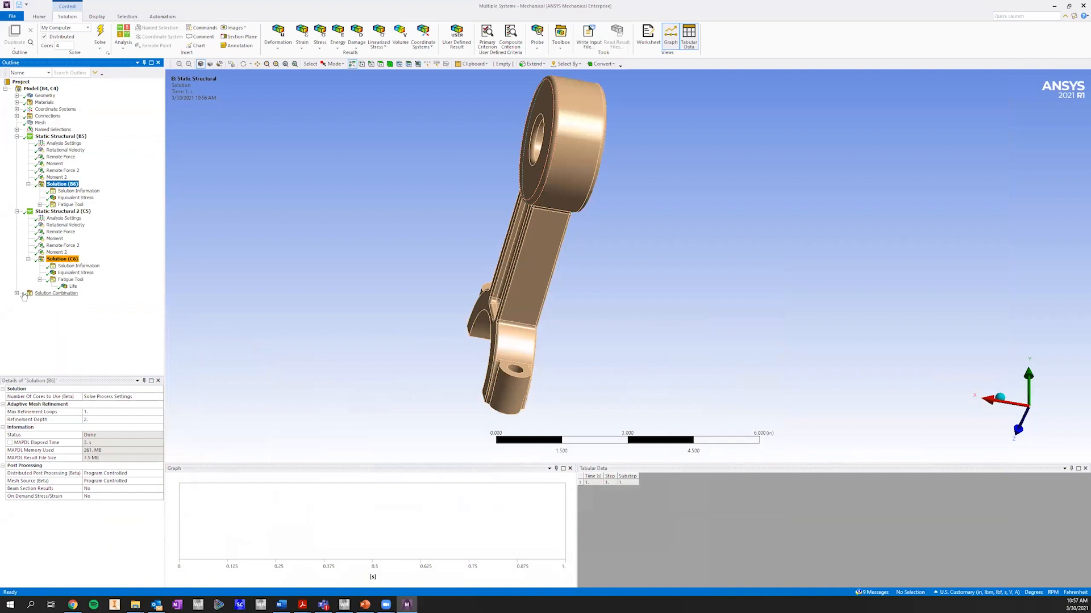
click(17, 293)
click(28, 300)
click(61, 307)
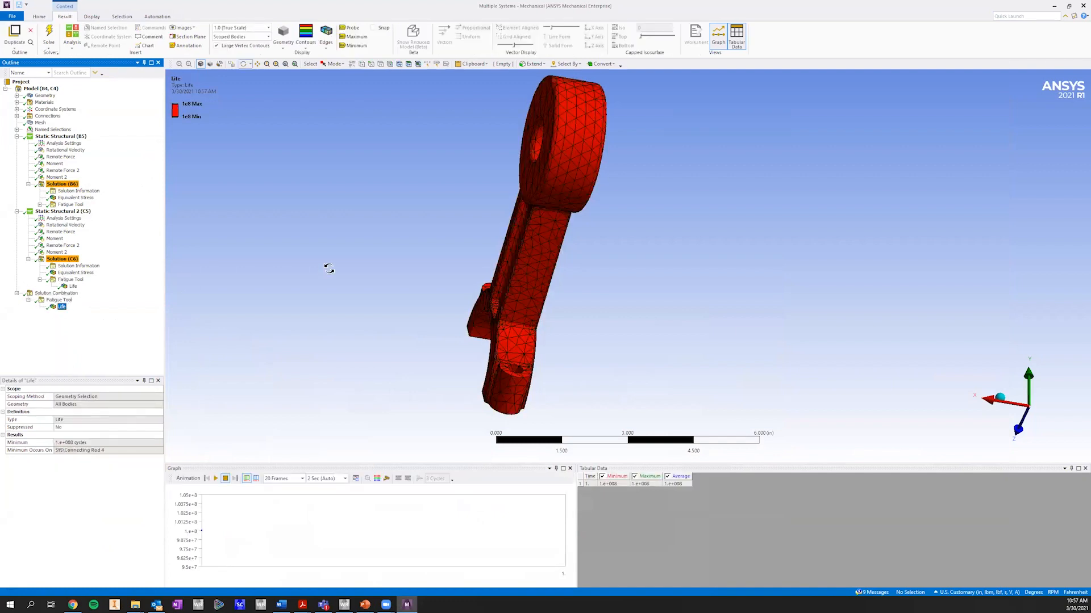
drag(480, 167, 814, 140)
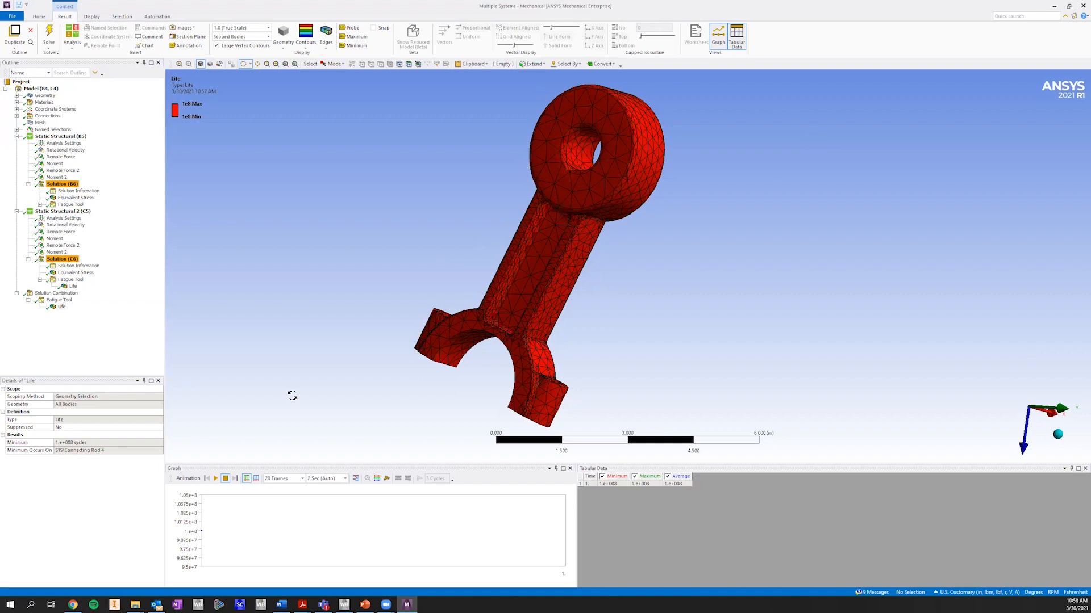
click(364, 606)
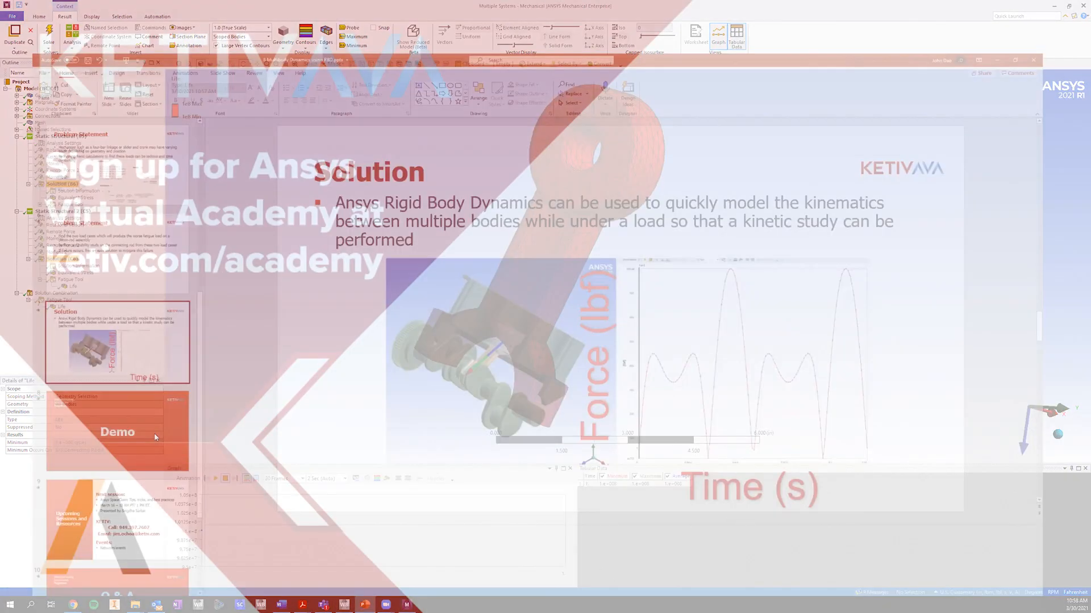